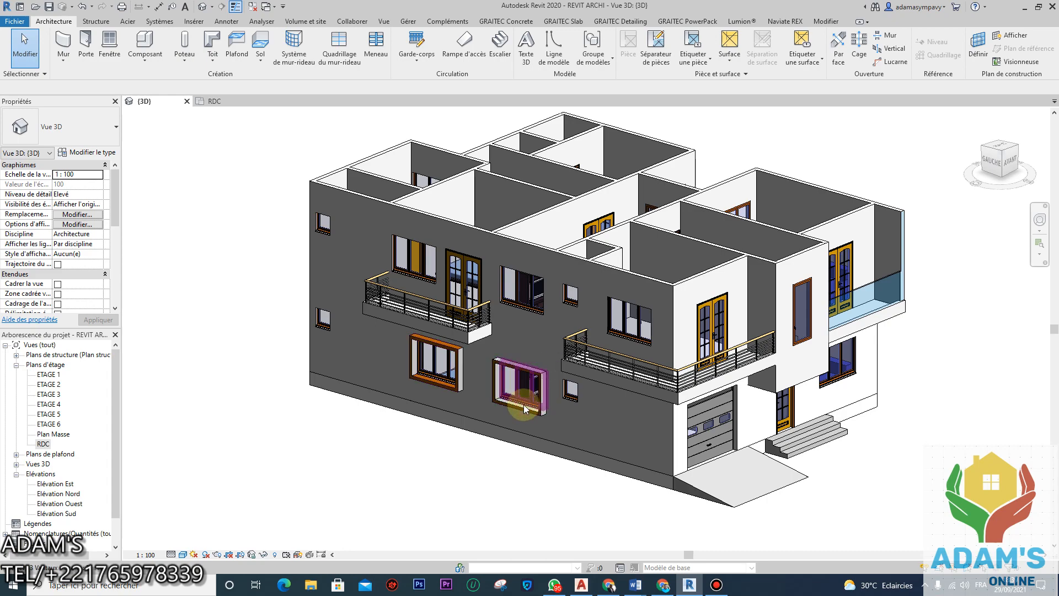
Step: Inspect the building's façade, side and entrance in 3D, then switch to the RDC ground-floor plan
{"action": "middle_click_drag", "start_coordinate": [574, 409], "coordinate": [739, 411], "text": "shift"}
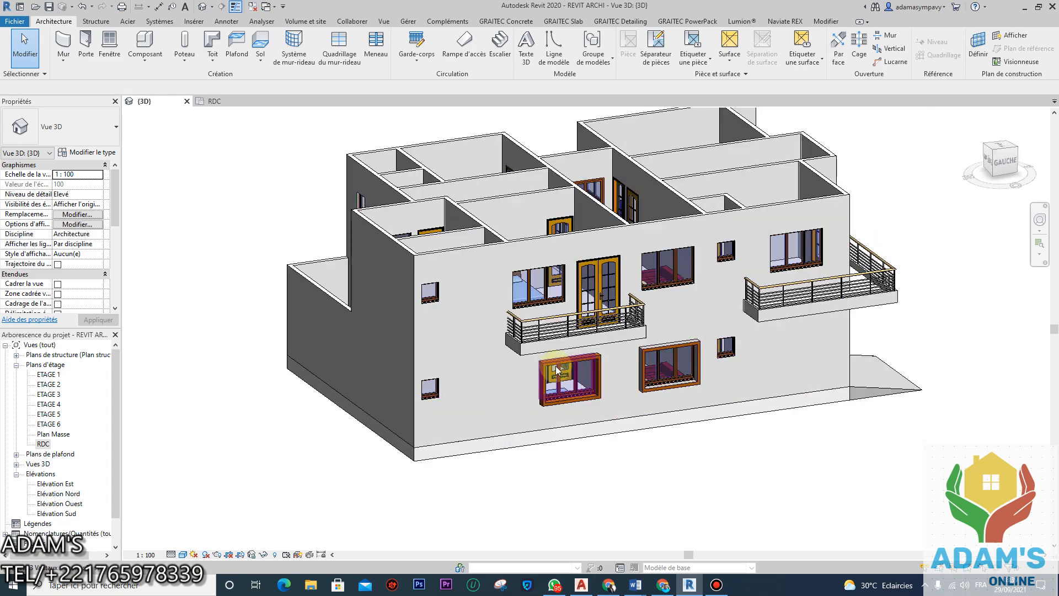
{"action": "scroll", "coordinate": [594, 365], "scroll_direction": "up", "scroll_amount": 3}
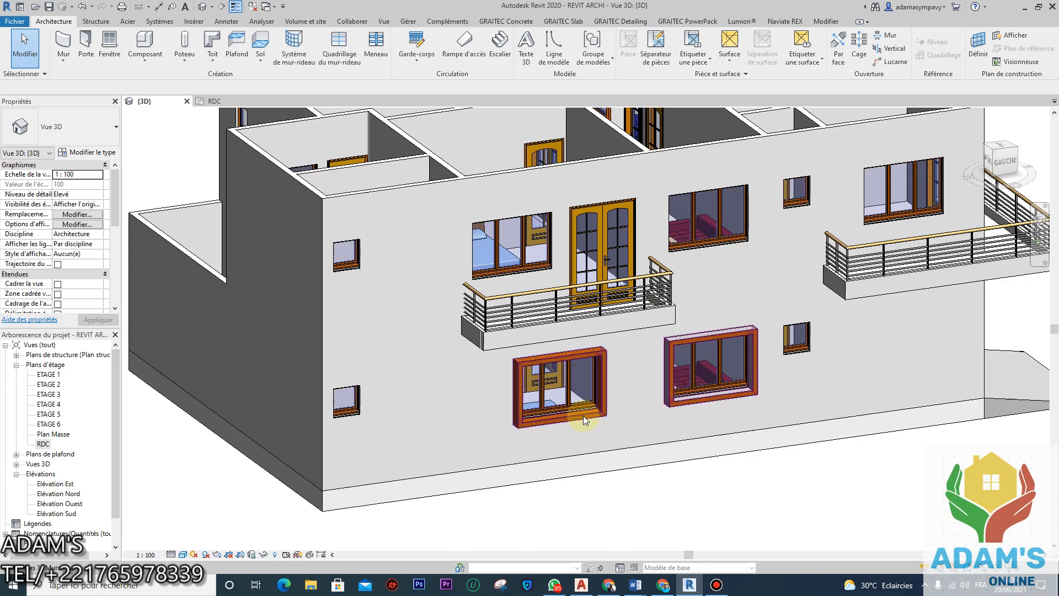
{"action": "scroll", "coordinate": [534, 408], "scroll_direction": "down", "scroll_amount": 3}
{"action": "middle_click_drag", "start_coordinate": [573, 412], "coordinate": [467, 356], "text": "shift"}
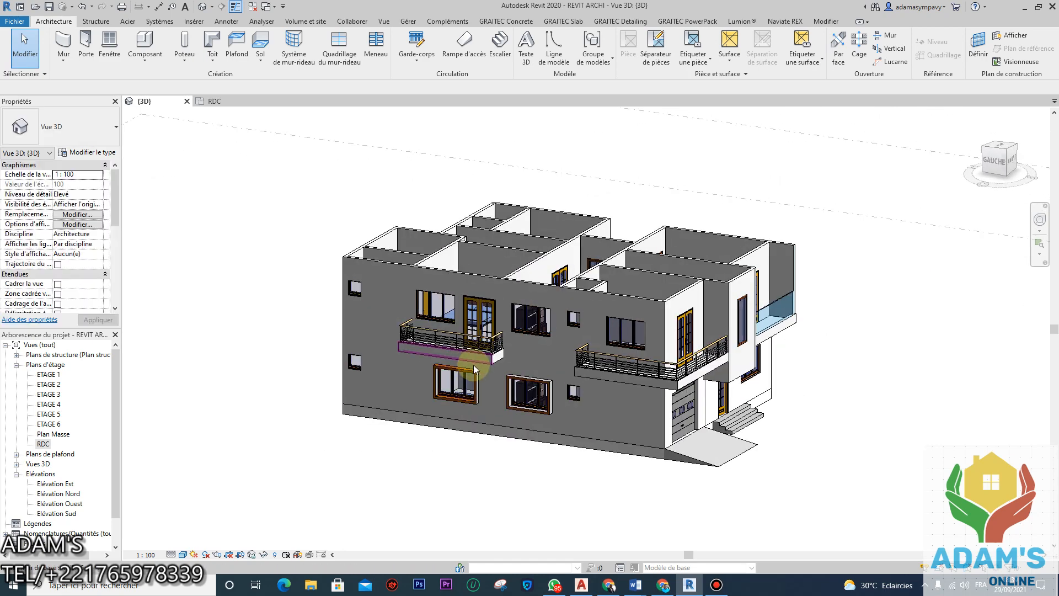
{"action": "middle_click_drag", "start_coordinate": [477, 398], "coordinate": [574, 390], "text": "shift"}
{"action": "left_click", "coordinate": [243, 101]}
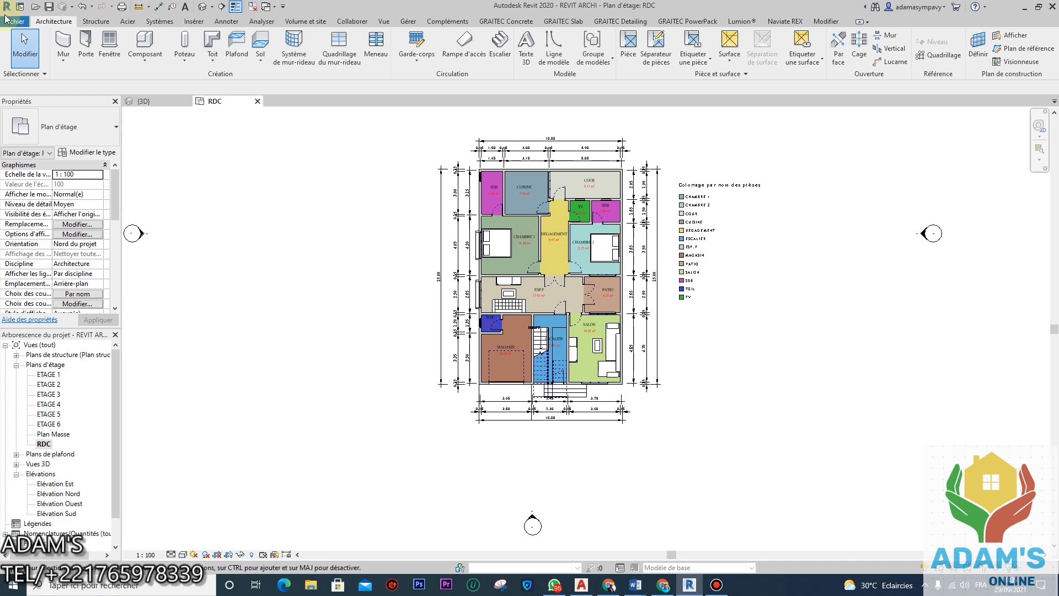
Step: Create an in-place component in the Murs category, keeping the proposed name Murs 2
{"action": "left_click", "coordinate": [154, 69]}
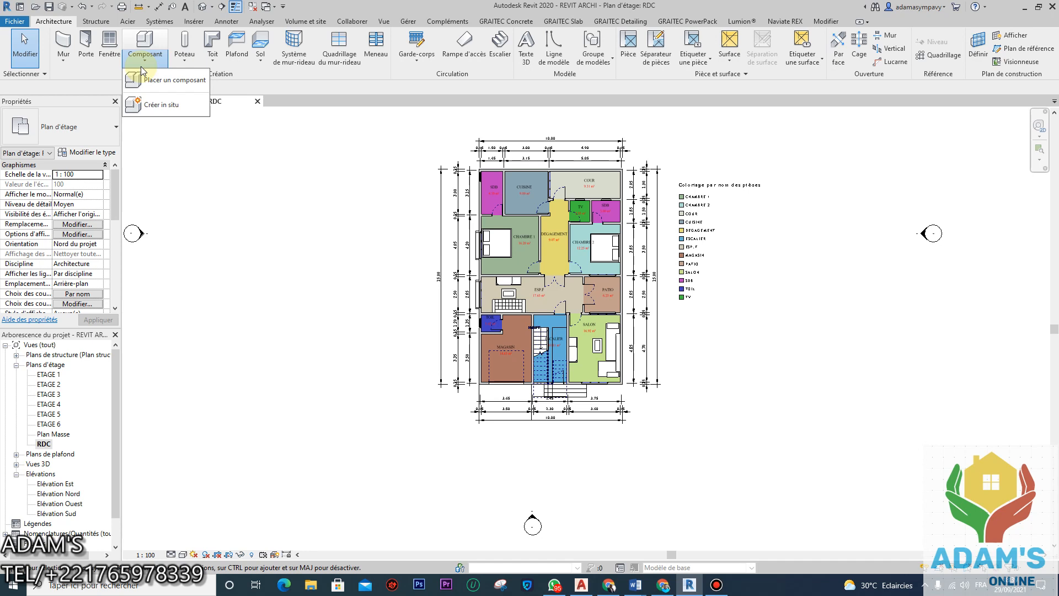
{"action": "left_click", "coordinate": [157, 105]}
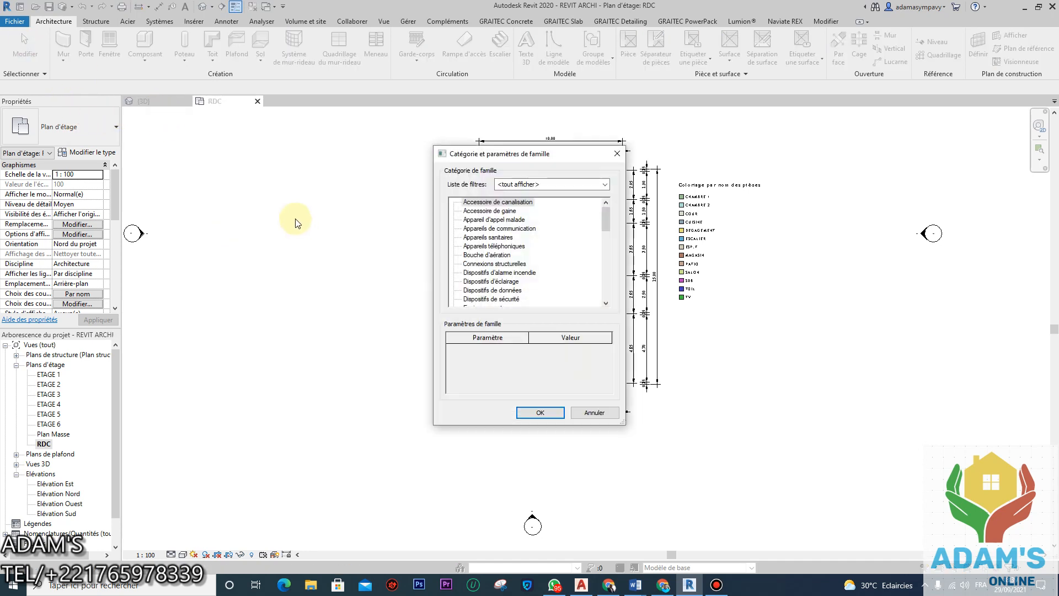
{"action": "scroll", "coordinate": [507, 276], "scroll_direction": "down", "scroll_amount": 5}
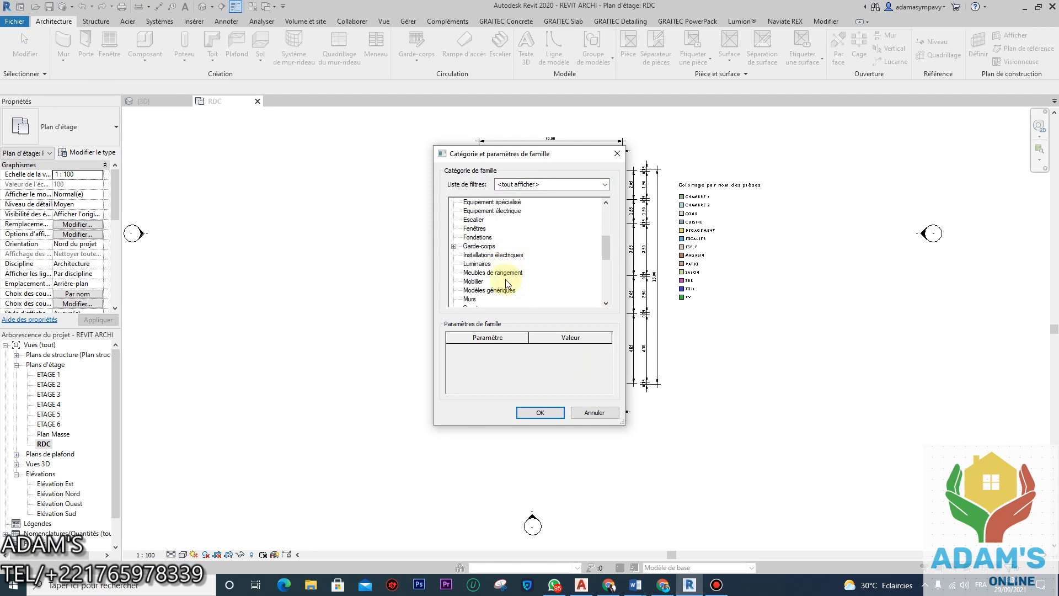
{"action": "left_click", "coordinate": [475, 300]}
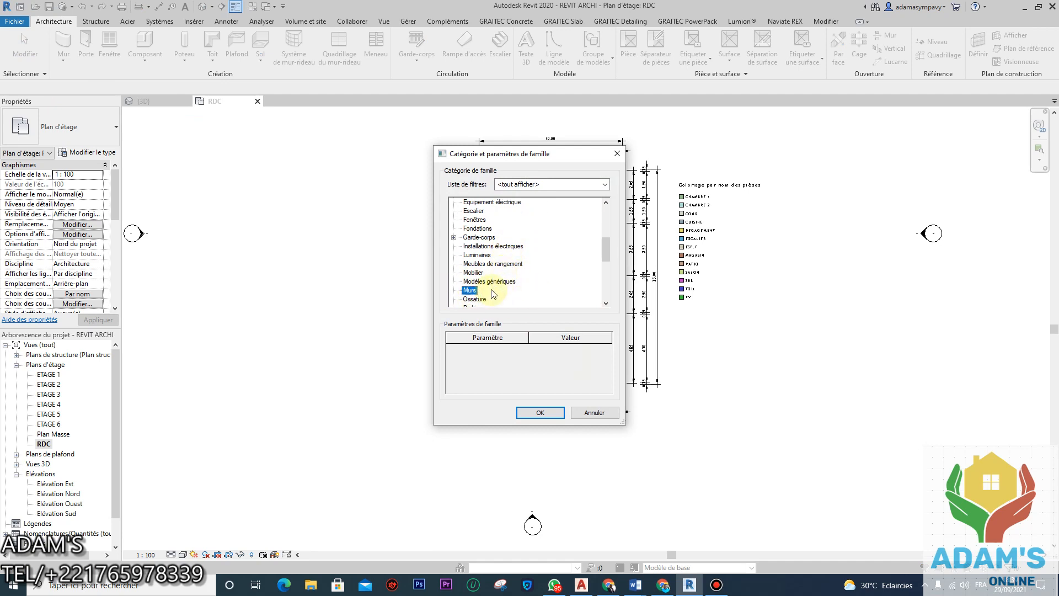
{"action": "left_click", "coordinate": [544, 412]}
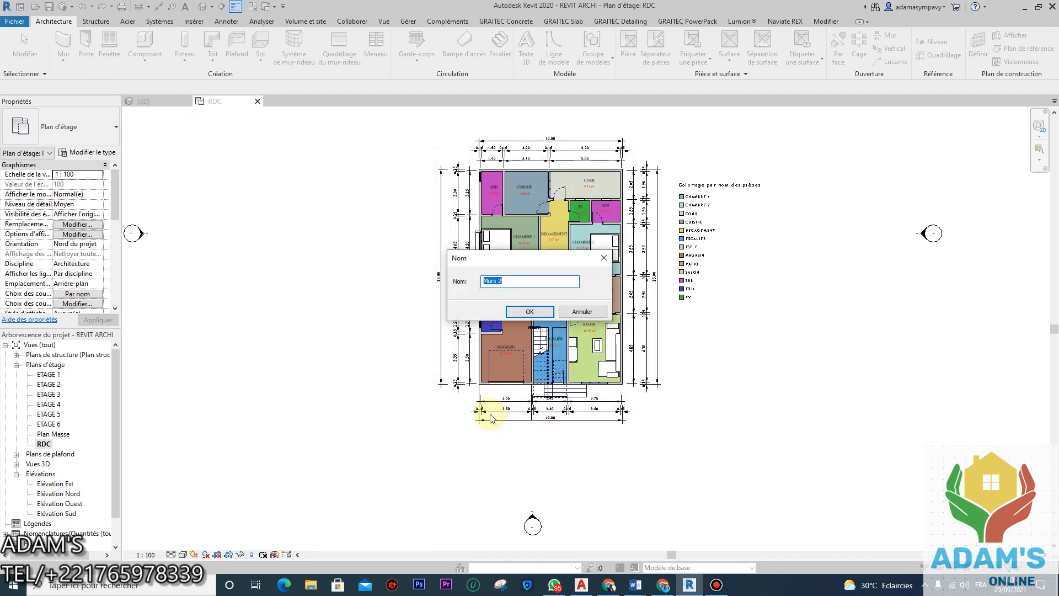
{"action": "left_click", "coordinate": [529, 312]}
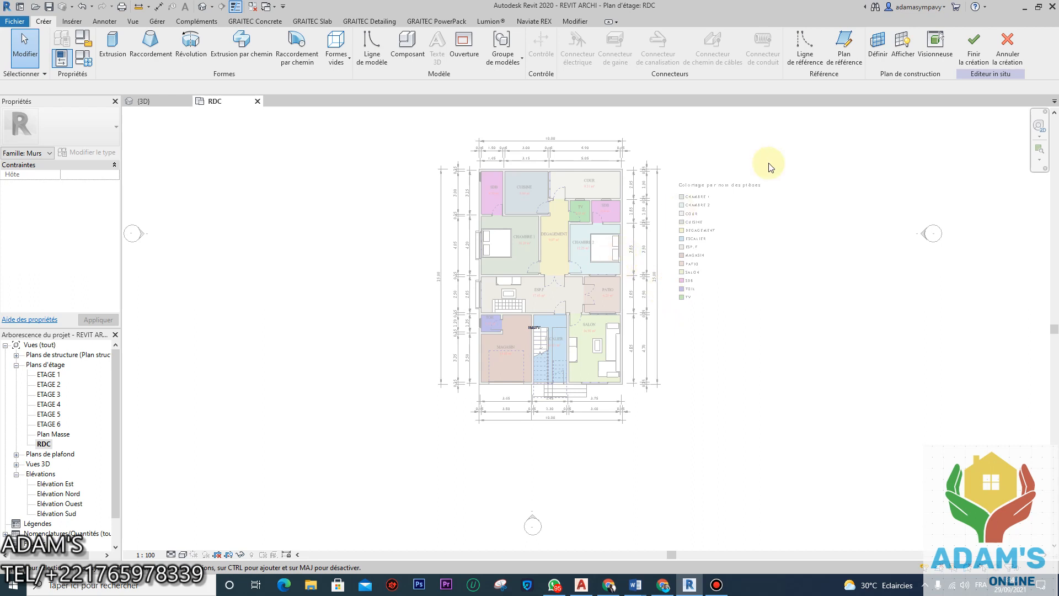
Step: Pick wall MUR 15 as the work plane and open Elévation Ouest to sketch in
{"action": "left_click", "coordinate": [880, 49]}
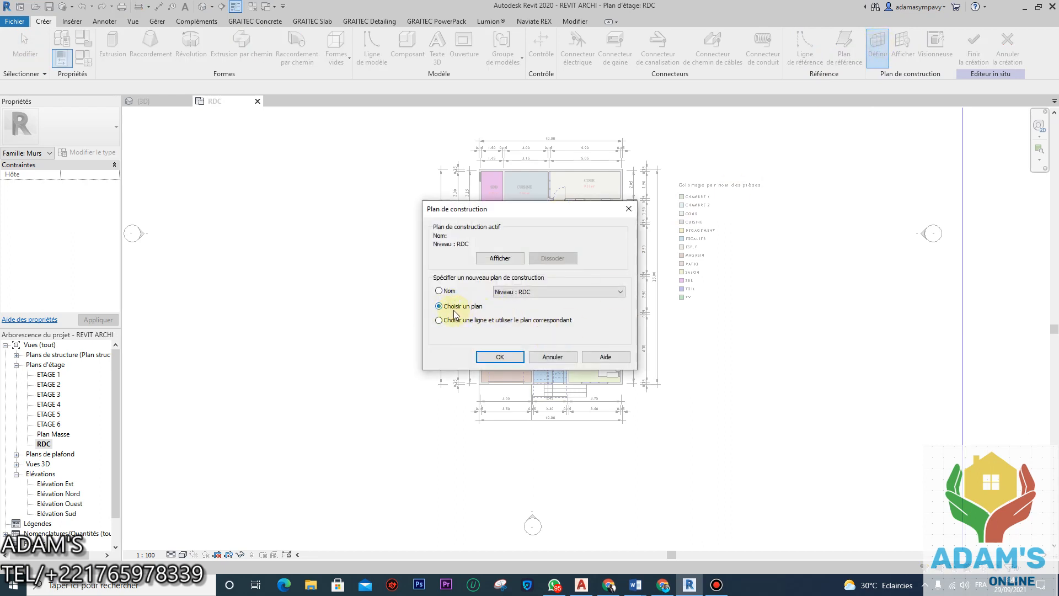
{"action": "left_click", "coordinate": [499, 357]}
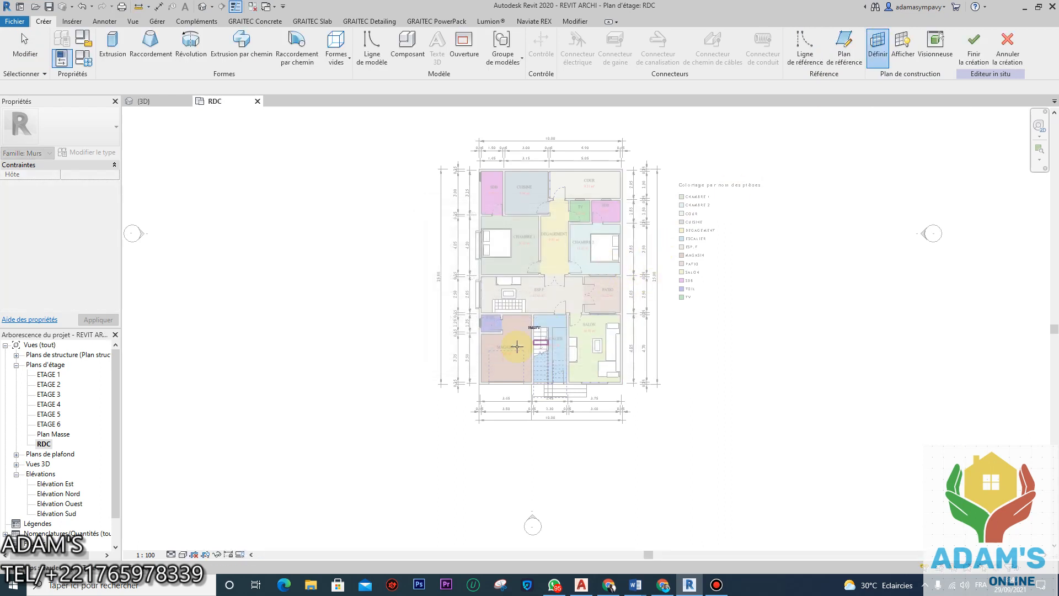
{"action": "scroll", "coordinate": [478, 344], "scroll_direction": "up", "scroll_amount": 4}
{"action": "scroll", "coordinate": [475, 344], "scroll_direction": "up", "scroll_amount": 2}
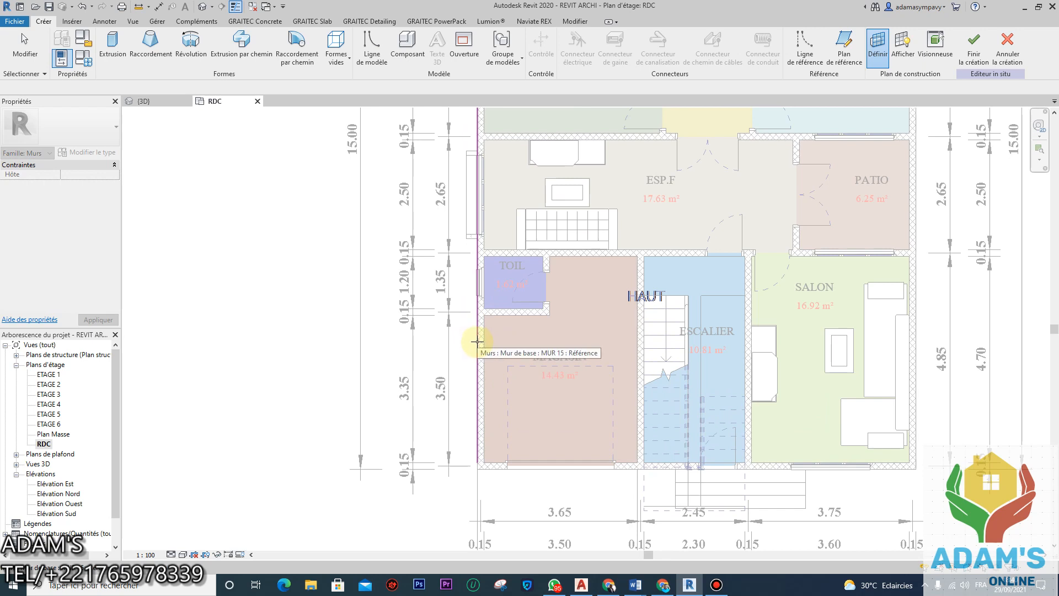
{"action": "left_click", "coordinate": [473, 338]}
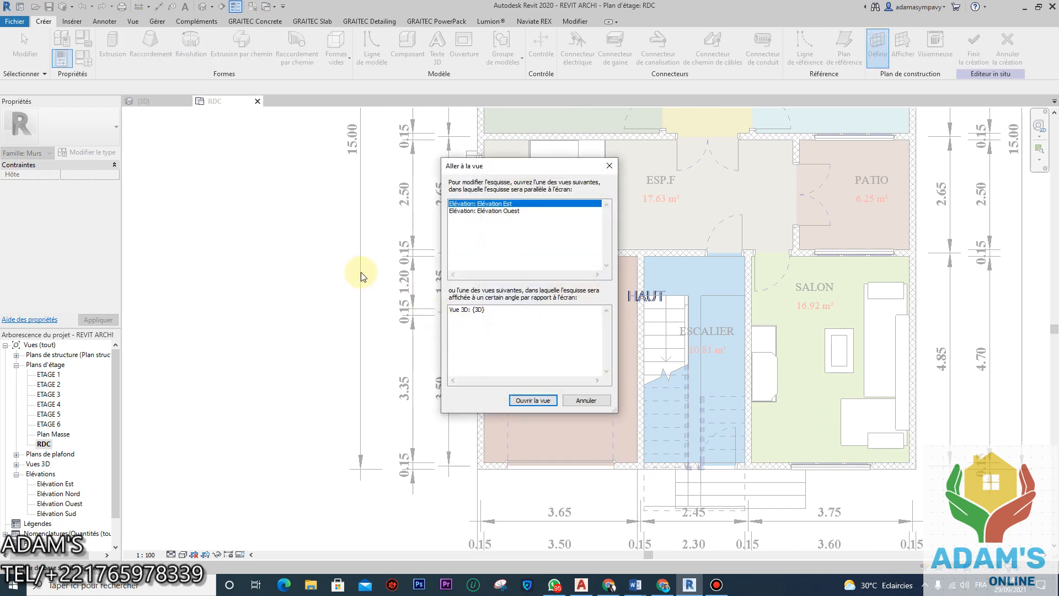
{"action": "left_click", "coordinate": [479, 211]}
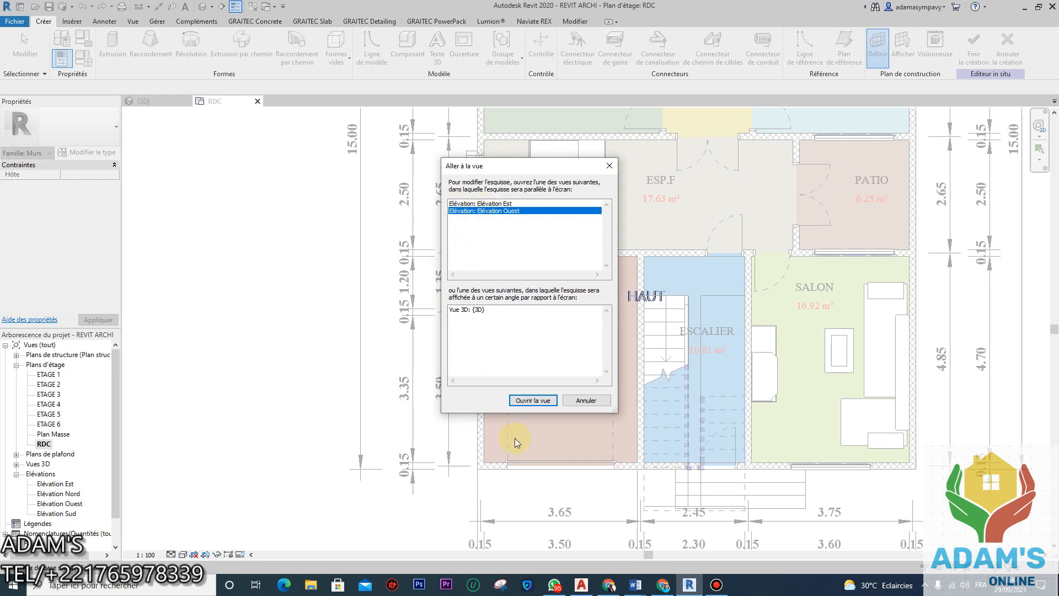
{"action": "left_click", "coordinate": [533, 400]}
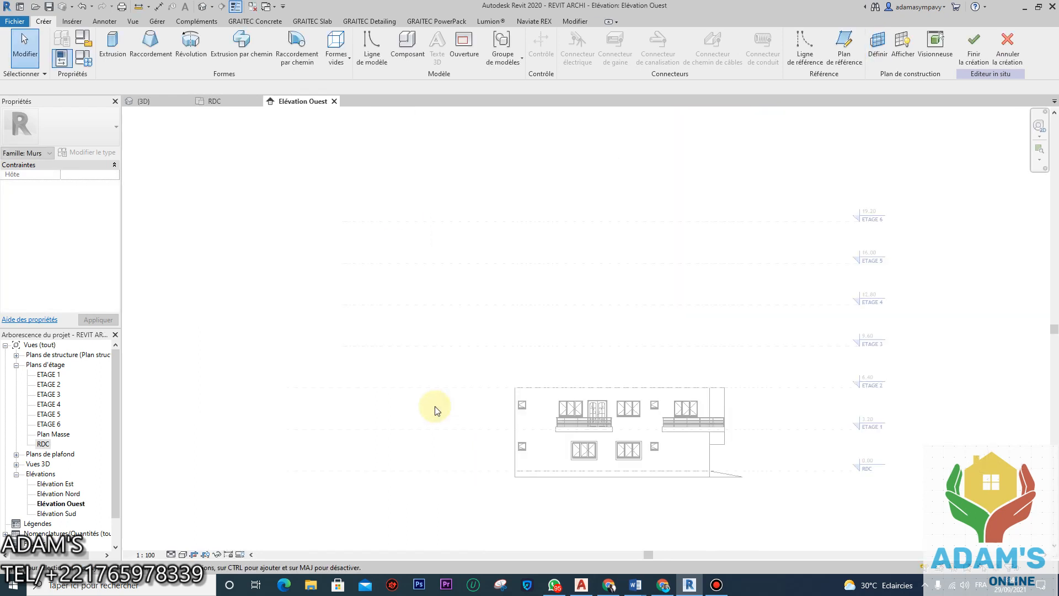
Step: Start a solid extrusion with depth 0.2500 and select the Rectangle drawing tool
{"action": "scroll", "coordinate": [646, 455], "scroll_direction": "up", "scroll_amount": 2}
{"action": "scroll", "coordinate": [546, 377], "scroll_direction": "down", "scroll_amount": 2}
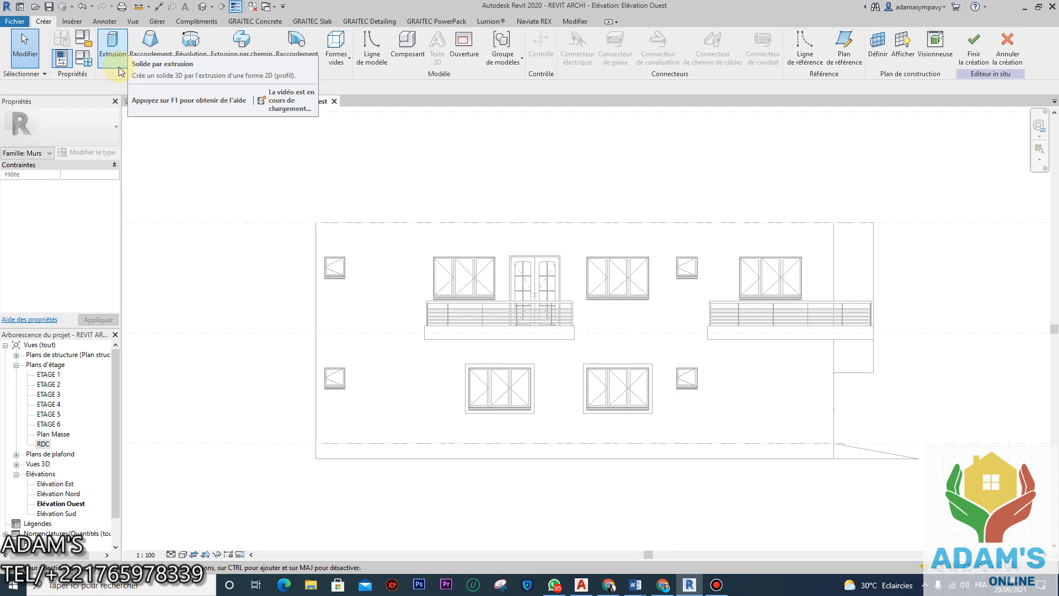
{"action": "left_click", "coordinate": [114, 48]}
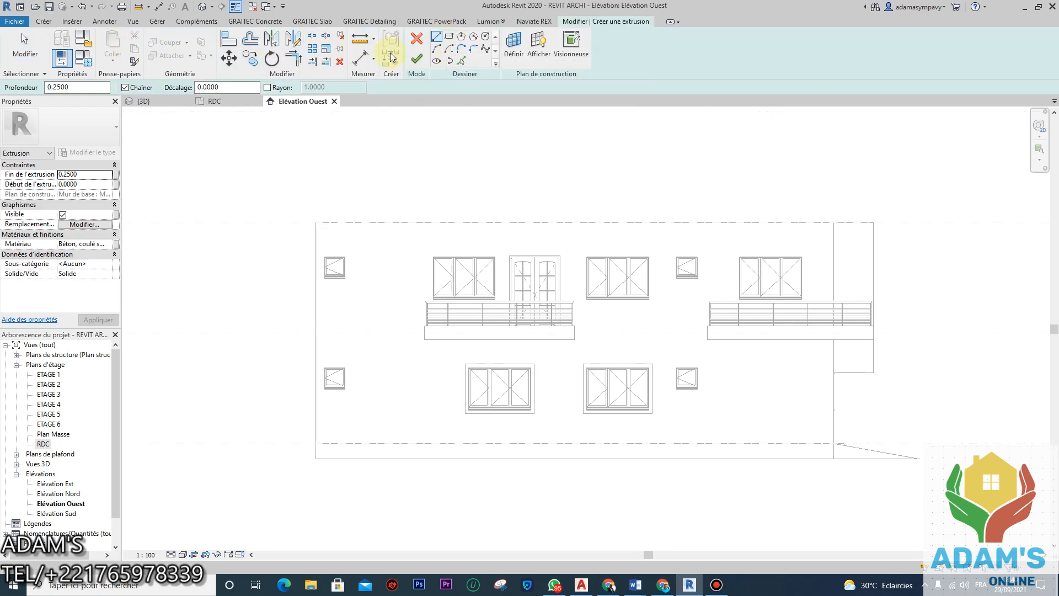
{"action": "left_click", "coordinate": [70, 87]}
{"action": "left_click_drag", "start_coordinate": [70, 86], "coordinate": [21, 91]}
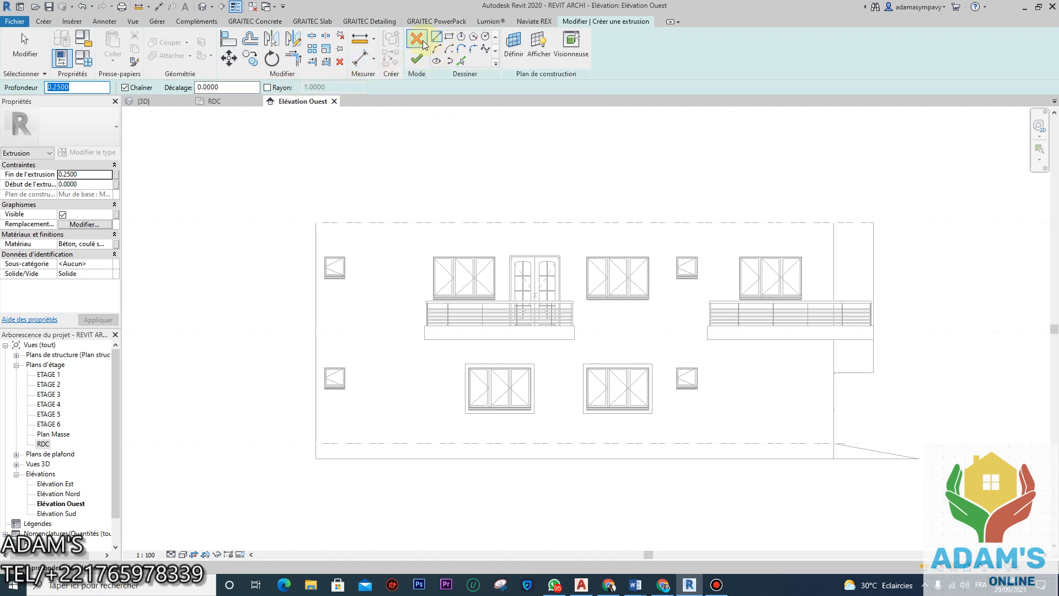
{"action": "left_click", "coordinate": [449, 37]}
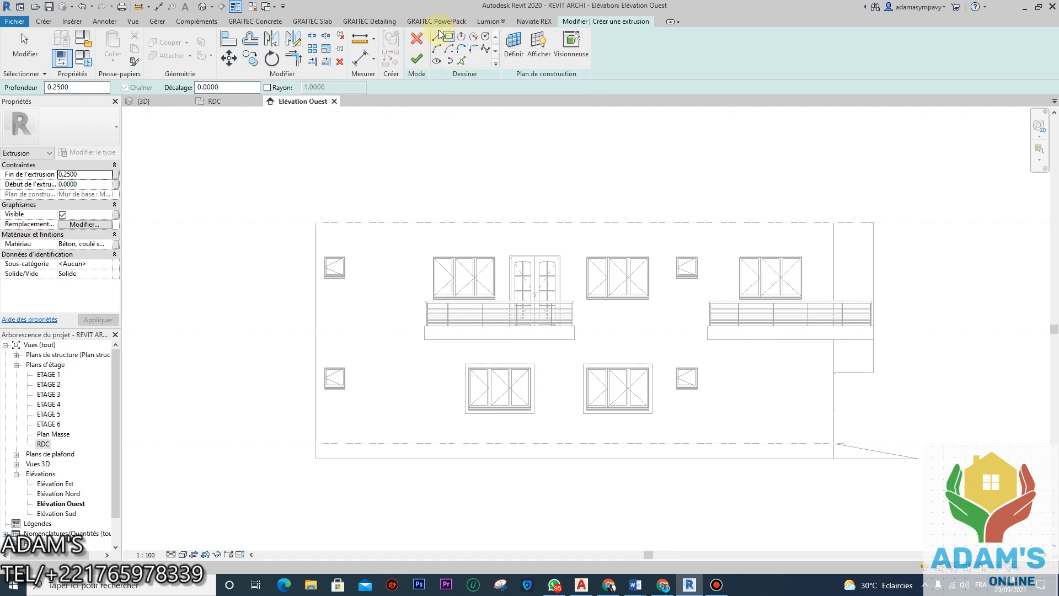
Step: Trace rectangles around the left, second and right-hand upper windows on the west elevation
{"action": "scroll", "coordinate": [508, 300], "scroll_direction": "up", "scroll_amount": 5}
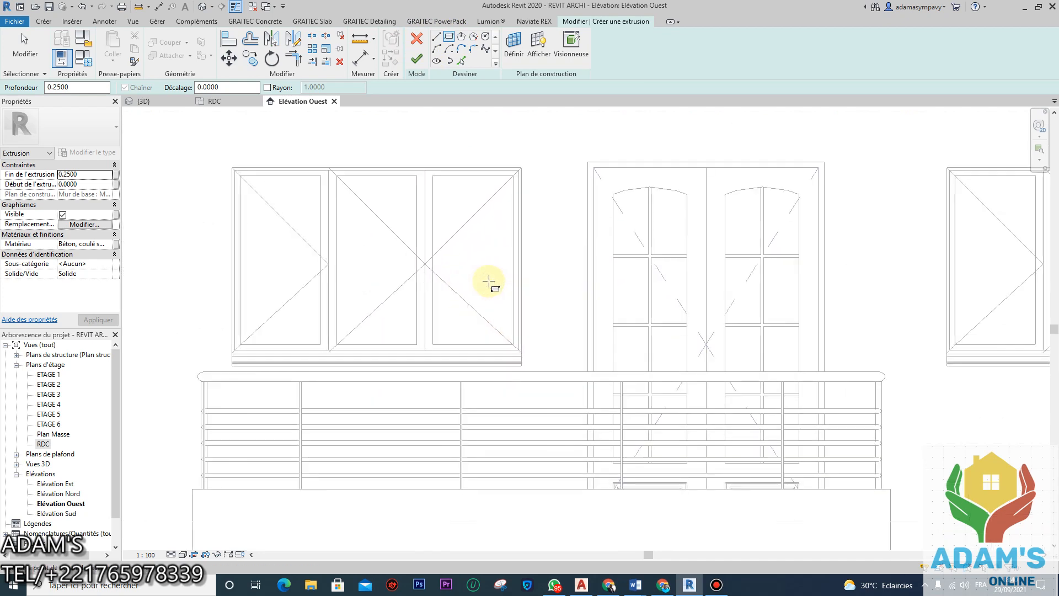
{"action": "left_click", "coordinate": [539, 406]}
{"action": "scroll", "coordinate": [580, 367], "scroll_direction": "down", "scroll_amount": 4}
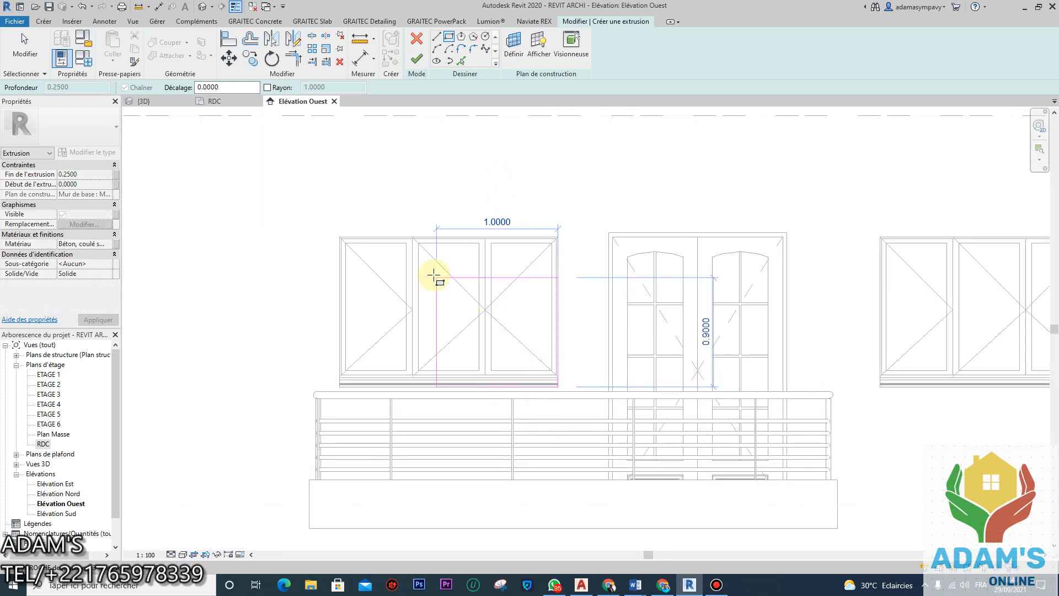
{"action": "left_click", "coordinate": [340, 238]}
{"action": "scroll", "coordinate": [739, 320], "scroll_direction": "down", "scroll_amount": 4}
{"action": "scroll", "coordinate": [747, 307], "scroll_direction": "up", "scroll_amount": 4}
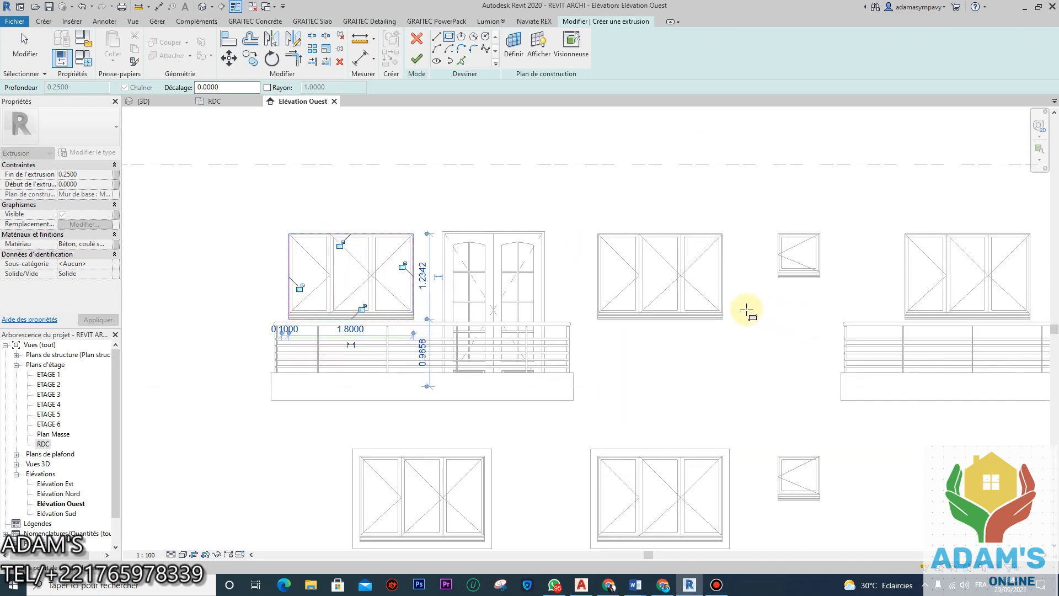
{"action": "left_click", "coordinate": [686, 326]}
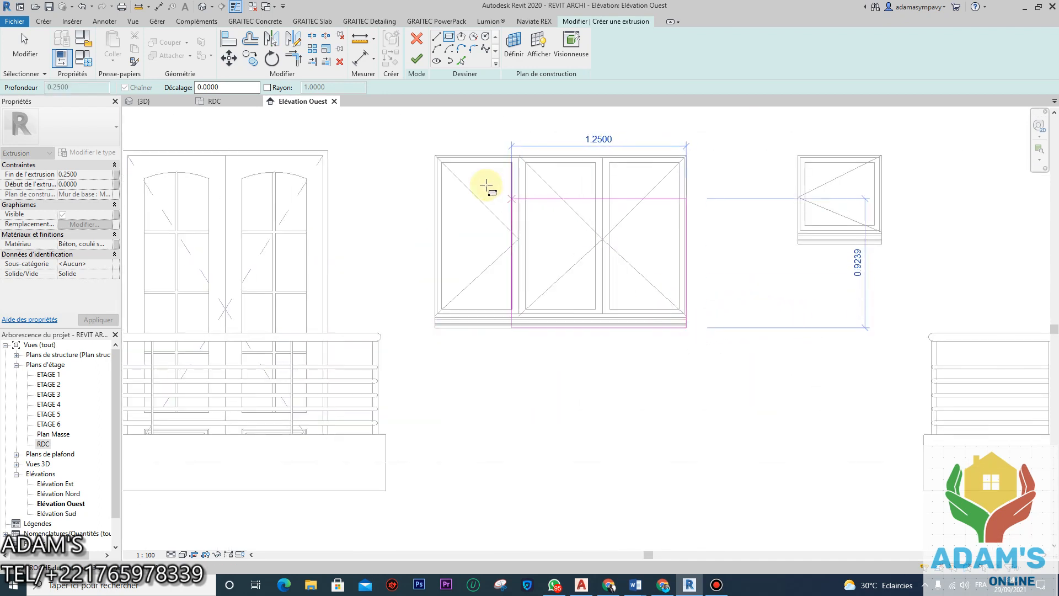
{"action": "left_click", "coordinate": [434, 155]}
{"action": "scroll", "coordinate": [425, 236], "scroll_direction": "down", "scroll_amount": 3}
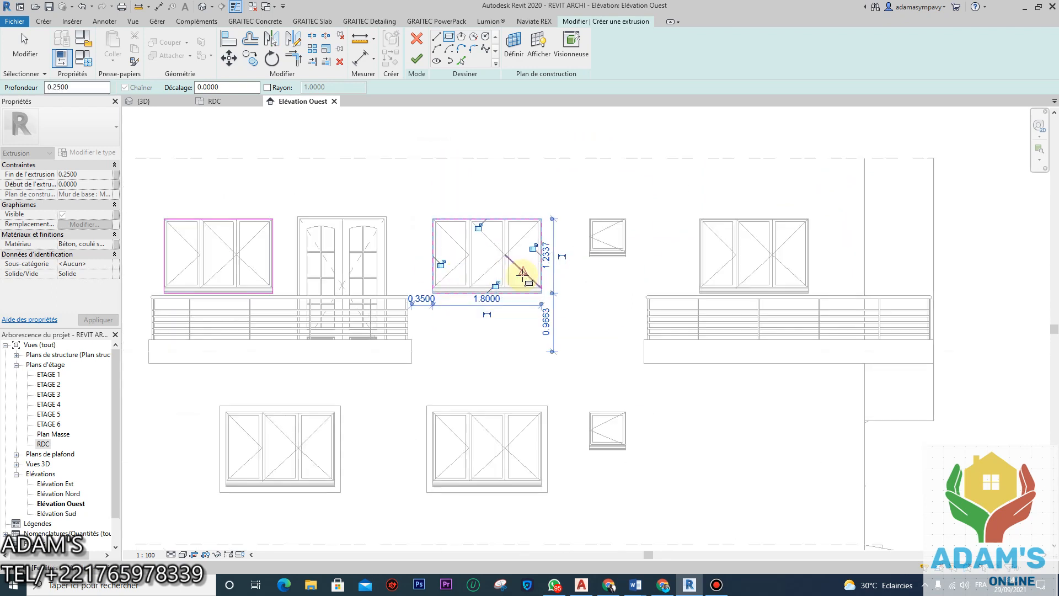
{"action": "scroll", "coordinate": [821, 265], "scroll_direction": "up", "scroll_amount": 4}
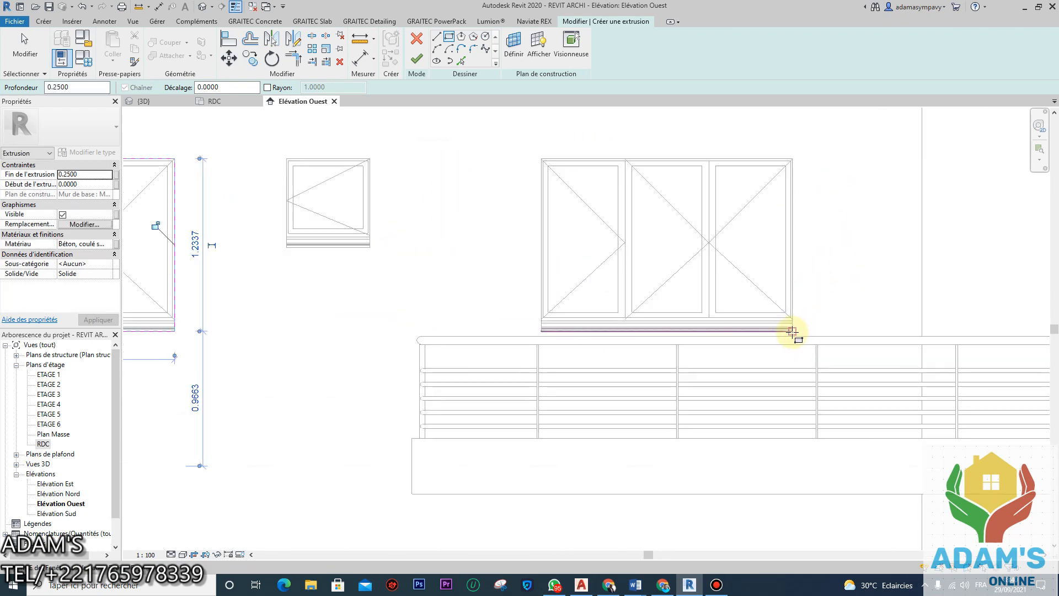
{"action": "left_click", "coordinate": [792, 331]}
{"action": "left_click", "coordinate": [541, 159]}
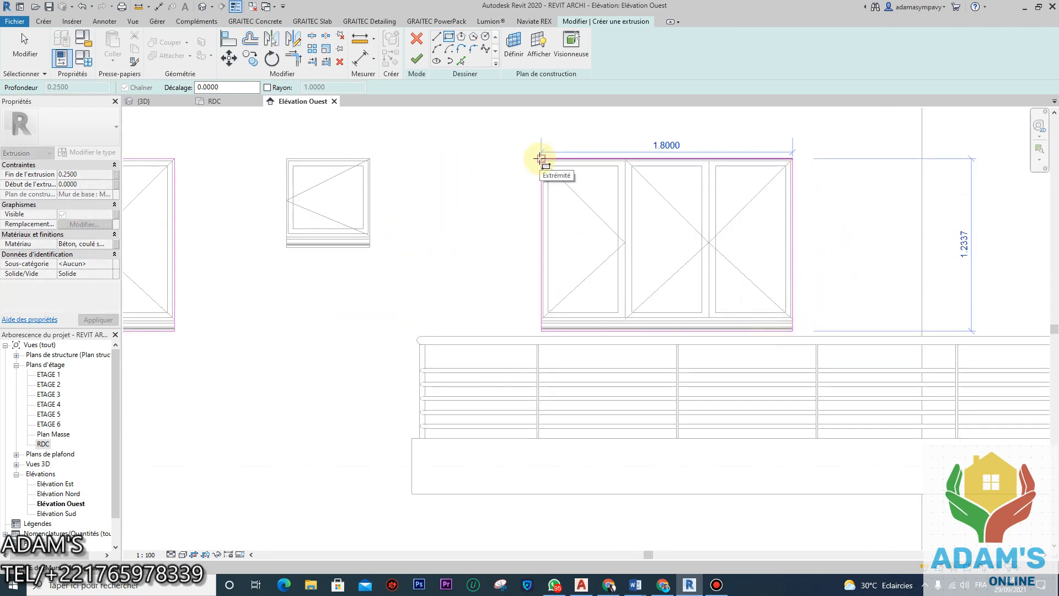
Step: Trace rectangles around the small upper window and the lower small window
{"action": "left_click", "coordinate": [370, 246]}
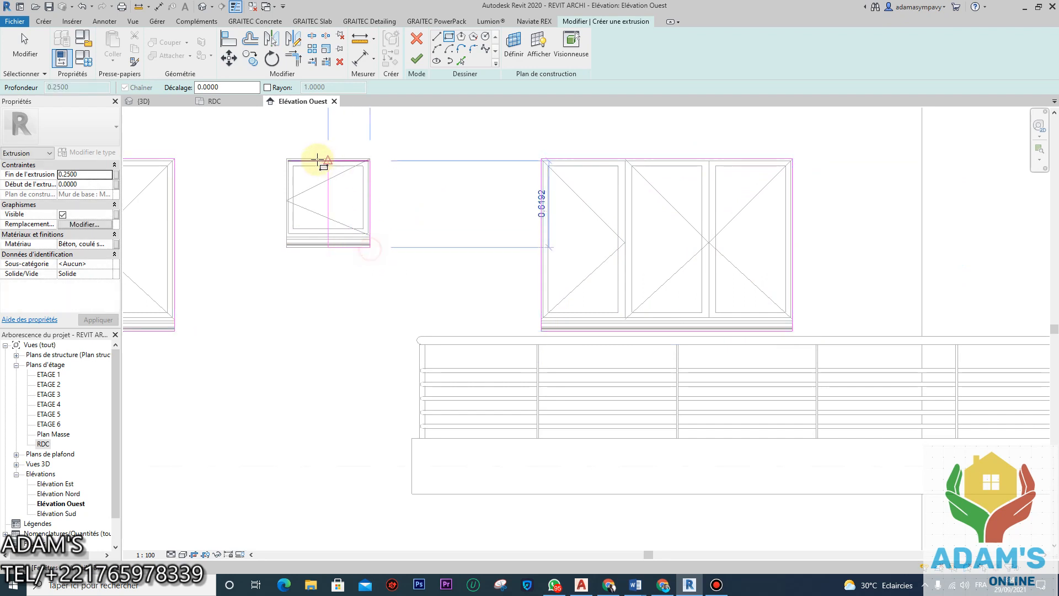
{"action": "left_click", "coordinate": [290, 161]}
{"action": "scroll", "coordinate": [447, 182], "scroll_direction": "down", "scroll_amount": 5}
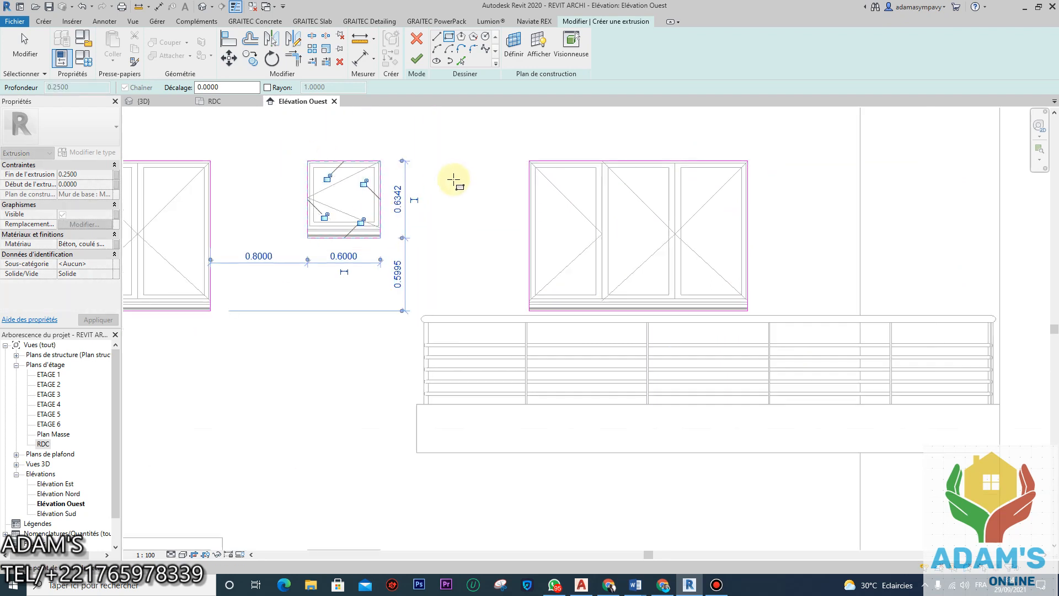
{"action": "scroll", "coordinate": [464, 229], "scroll_direction": "up", "scroll_amount": 8}
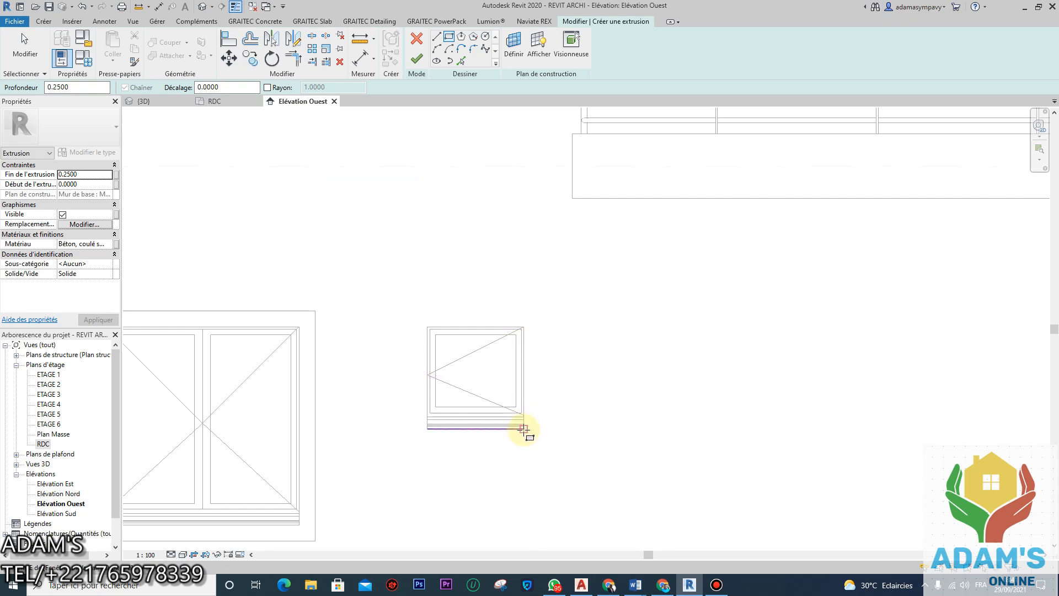
{"action": "left_click", "coordinate": [524, 429]}
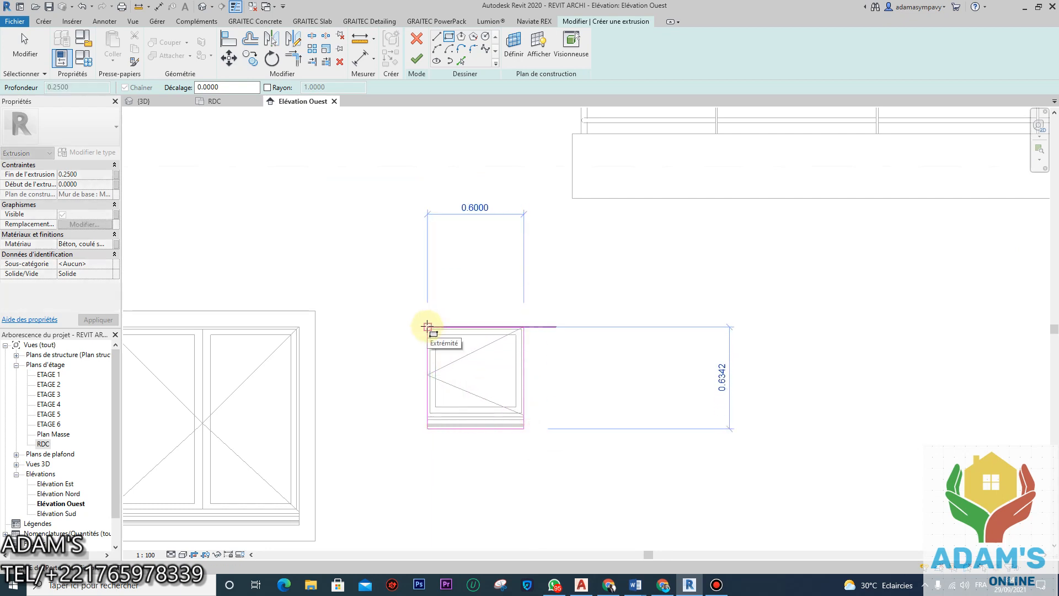
{"action": "left_click", "coordinate": [428, 326]}
{"action": "scroll", "coordinate": [525, 303], "scroll_direction": "down", "scroll_amount": 5}
{"action": "middle_click_drag", "start_coordinate": [425, 296], "coordinate": [476, 316]}
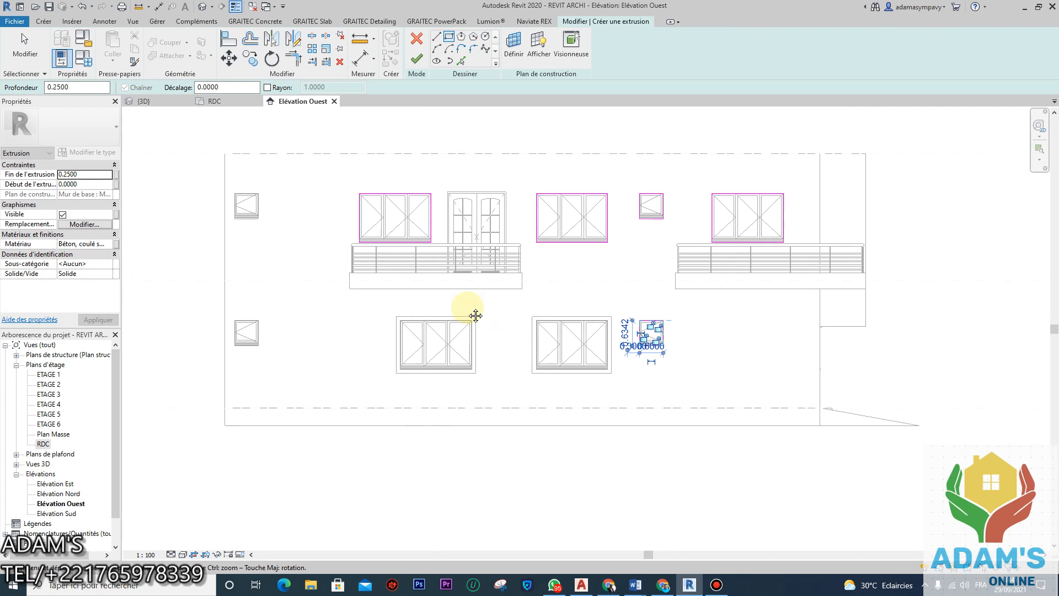
Step: Trace rectangles around the remaining lower and upper small windows (0.6000 × 0.6342)
{"action": "scroll", "coordinate": [356, 348], "scroll_direction": "up", "scroll_amount": 6}
{"action": "scroll", "coordinate": [380, 412], "scroll_direction": "up", "scroll_amount": 1}
{"action": "left_click", "coordinate": [394, 400]}
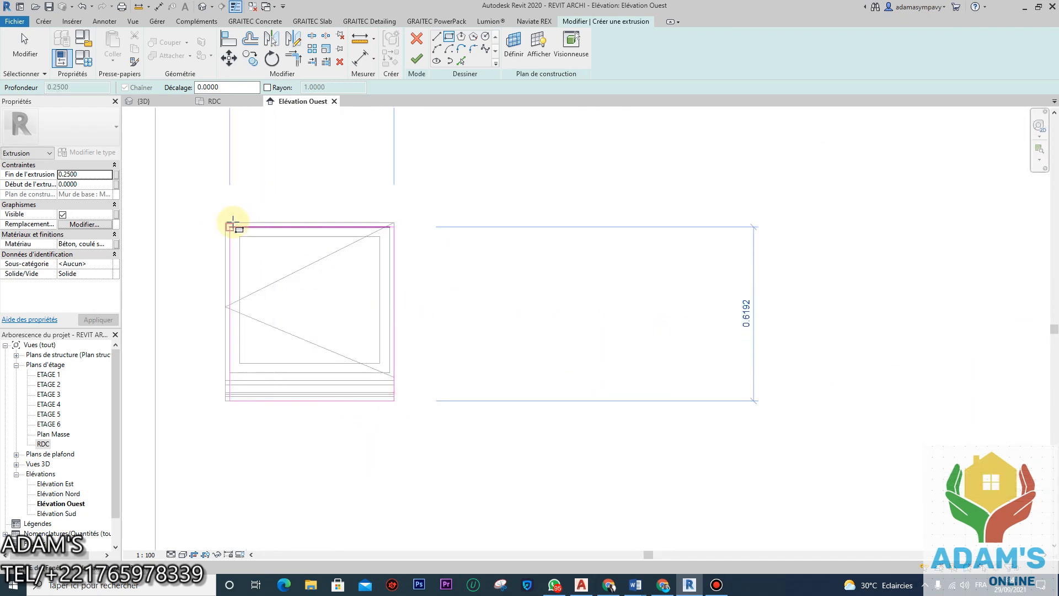
{"action": "left_click", "coordinate": [227, 225]}
{"action": "scroll", "coordinate": [449, 255], "scroll_direction": "down", "scroll_amount": 5}
{"action": "middle_click_drag", "start_coordinate": [473, 126], "coordinate": [473, 253]}
{"action": "middle_click_drag", "start_coordinate": [425, 147], "coordinate": [426, 277]}
{"action": "scroll", "coordinate": [426, 277], "scroll_direction": "up", "scroll_amount": 5}
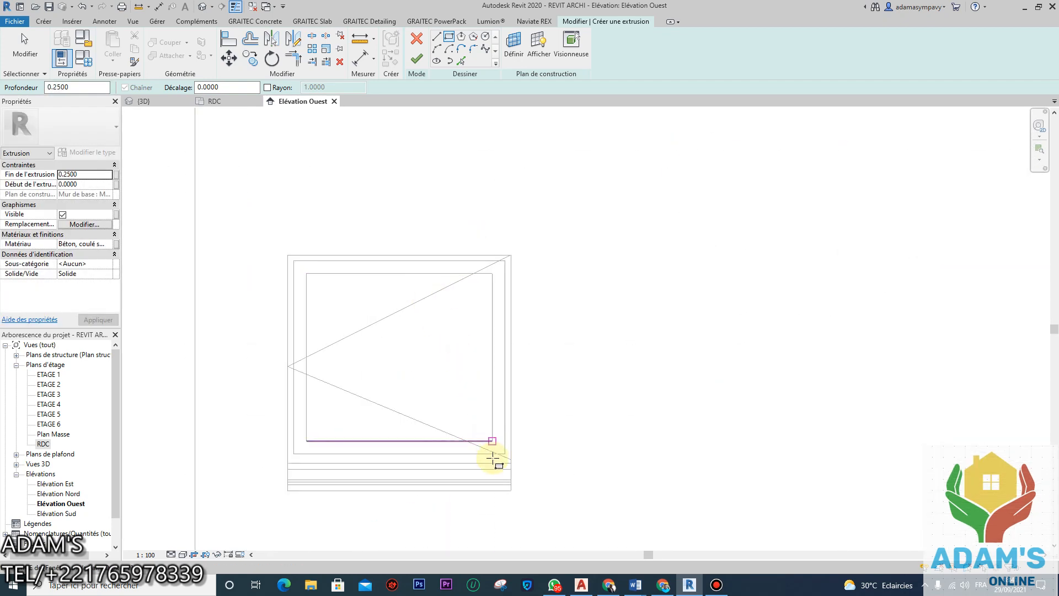
{"action": "left_click", "coordinate": [511, 490]}
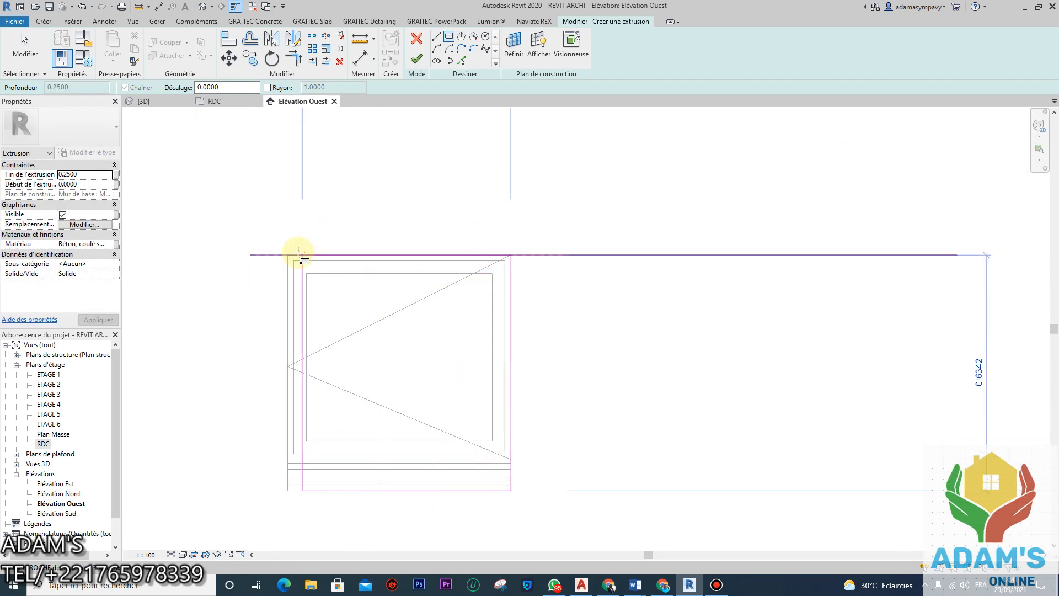
{"action": "left_click", "coordinate": [287, 255]}
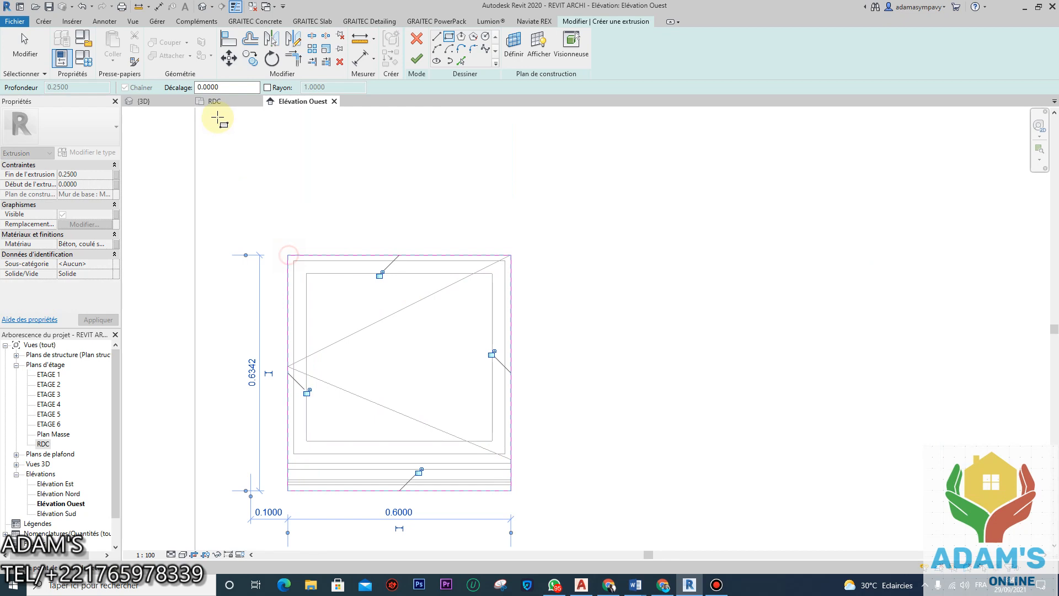
Step: Offset the first window rectangles' edges 0.10 outward as copies
{"action": "left_click", "coordinate": [247, 49]}
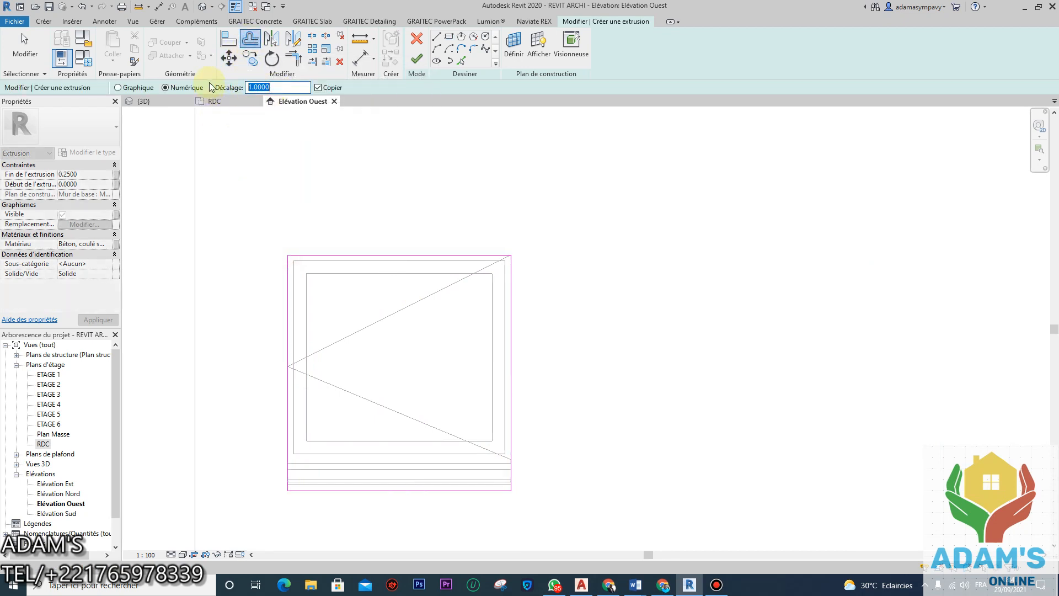
{"action": "type", "text": "0.10"}
{"action": "scroll", "coordinate": [437, 296], "scroll_direction": "down", "scroll_amount": 3}
{"action": "left_click", "coordinate": [371, 326]}
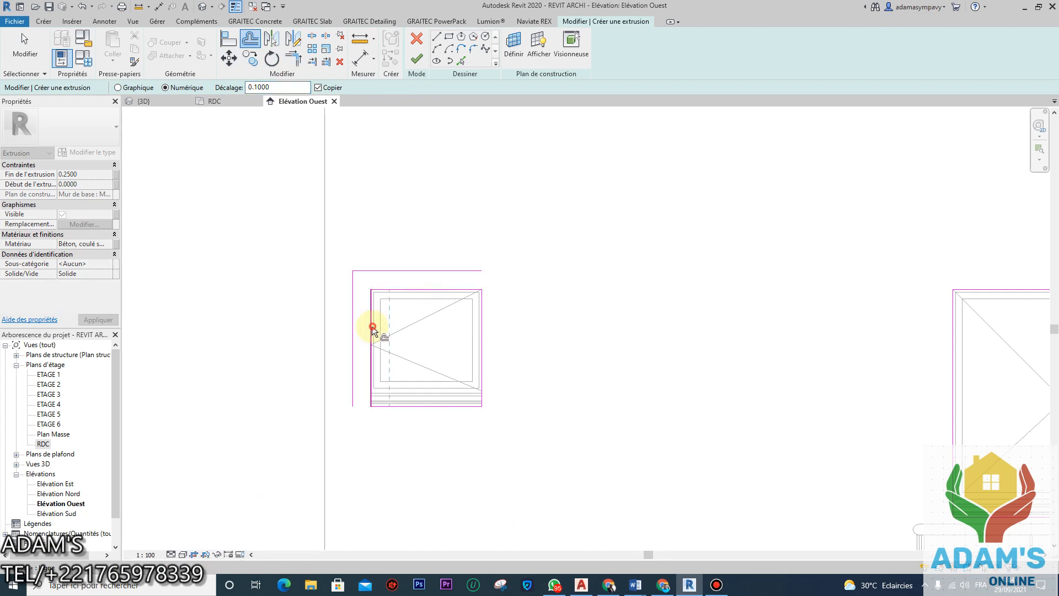
{"action": "left_click", "coordinate": [390, 406]}
{"action": "scroll", "coordinate": [484, 375], "scroll_direction": "down", "scroll_amount": 4}
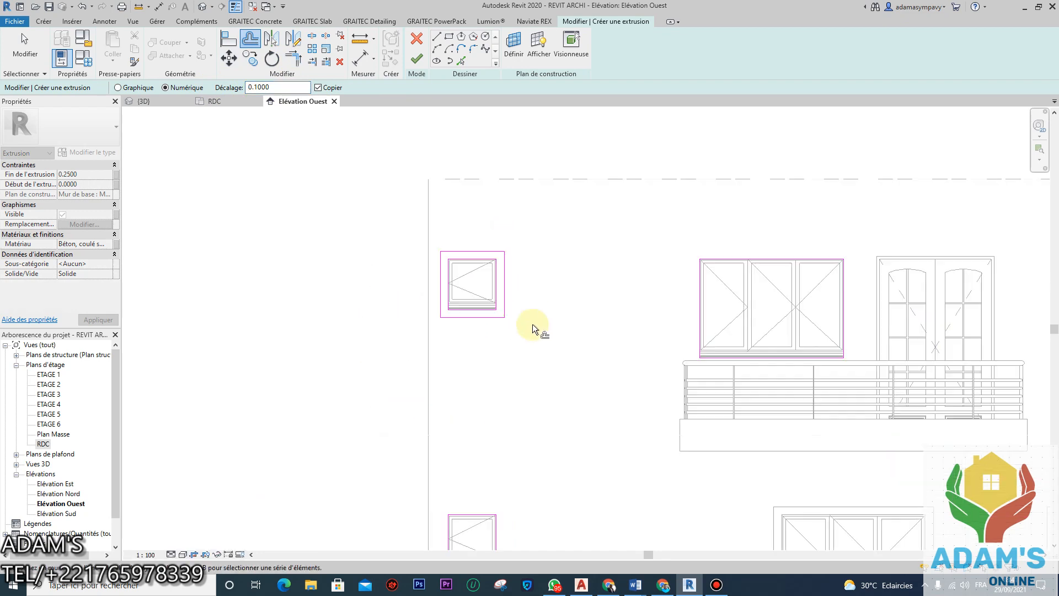
{"action": "scroll", "coordinate": [475, 361], "scroll_direction": "up", "scroll_amount": 3}
{"action": "left_click", "coordinate": [473, 358]}
{"action": "left_click", "coordinate": [429, 373]}
{"action": "left_click", "coordinate": [438, 423]}
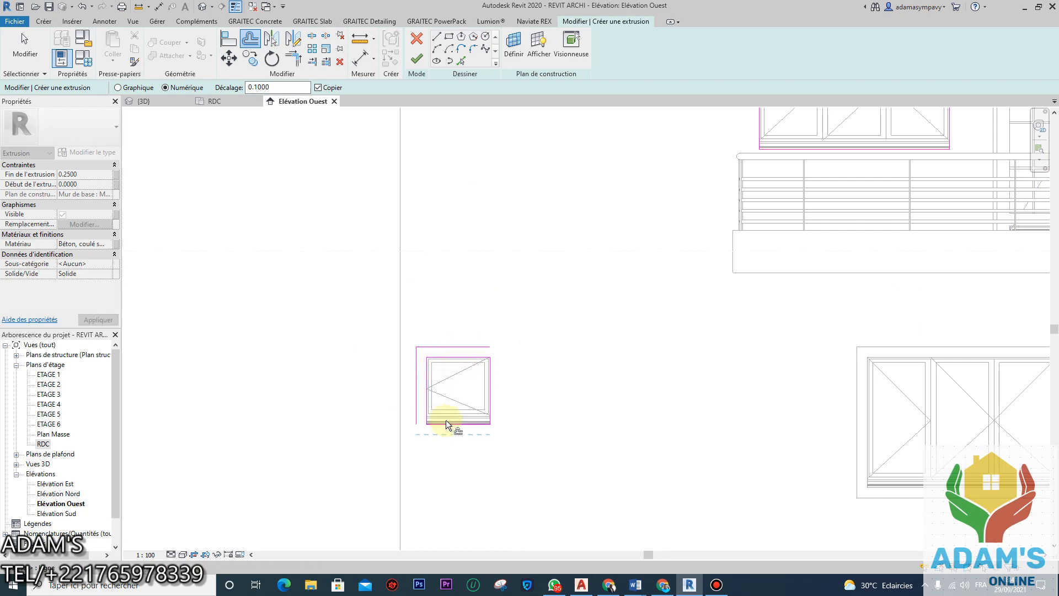
Step: Offset the right window's and the small window's edges 0.10 outward
{"action": "scroll", "coordinate": [716, 350], "scroll_direction": "down", "scroll_amount": 3}
{"action": "scroll", "coordinate": [738, 322], "scroll_direction": "up", "scroll_amount": 2}
{"action": "scroll", "coordinate": [756, 307], "scroll_direction": "down", "scroll_amount": 2}
{"action": "scroll", "coordinate": [711, 344], "scroll_direction": "up", "scroll_amount": 2}
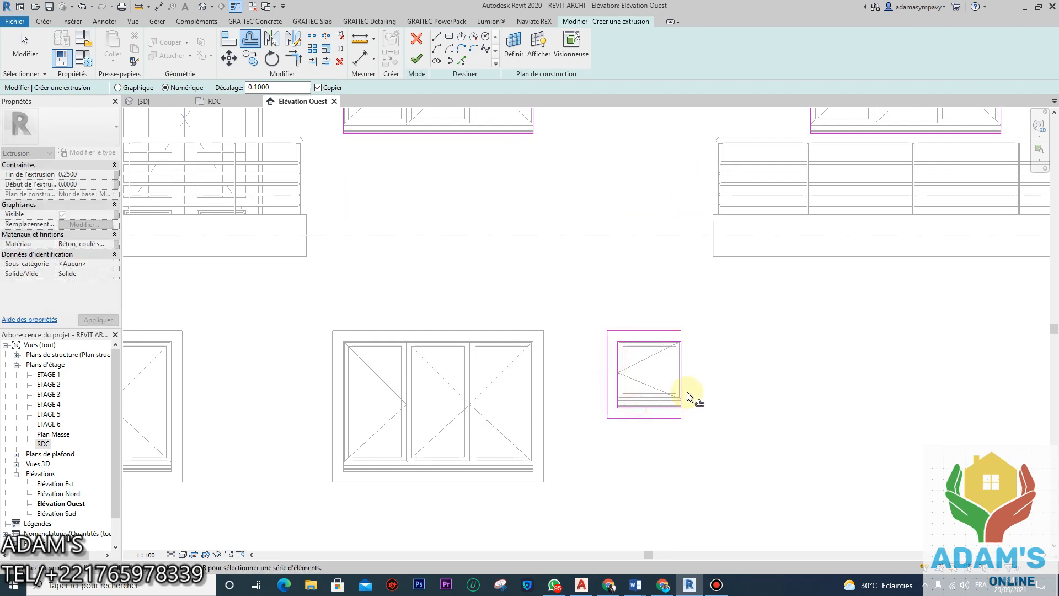
{"action": "scroll", "coordinate": [679, 358], "scroll_direction": "down", "scroll_amount": 3}
{"action": "scroll", "coordinate": [756, 296], "scroll_direction": "up", "scroll_amount": 2}
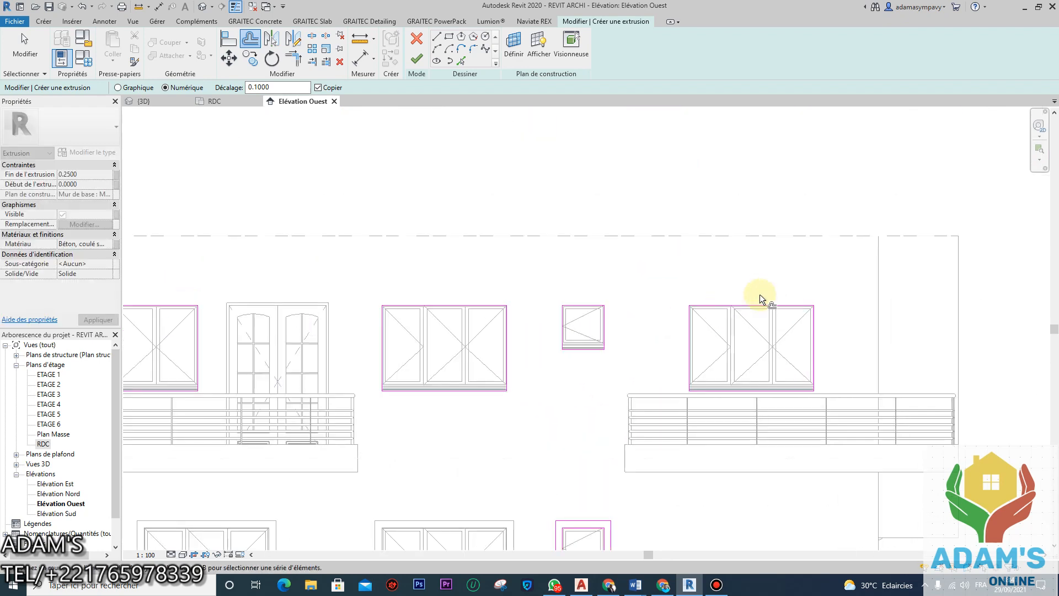
{"action": "left_click", "coordinate": [690, 331]}
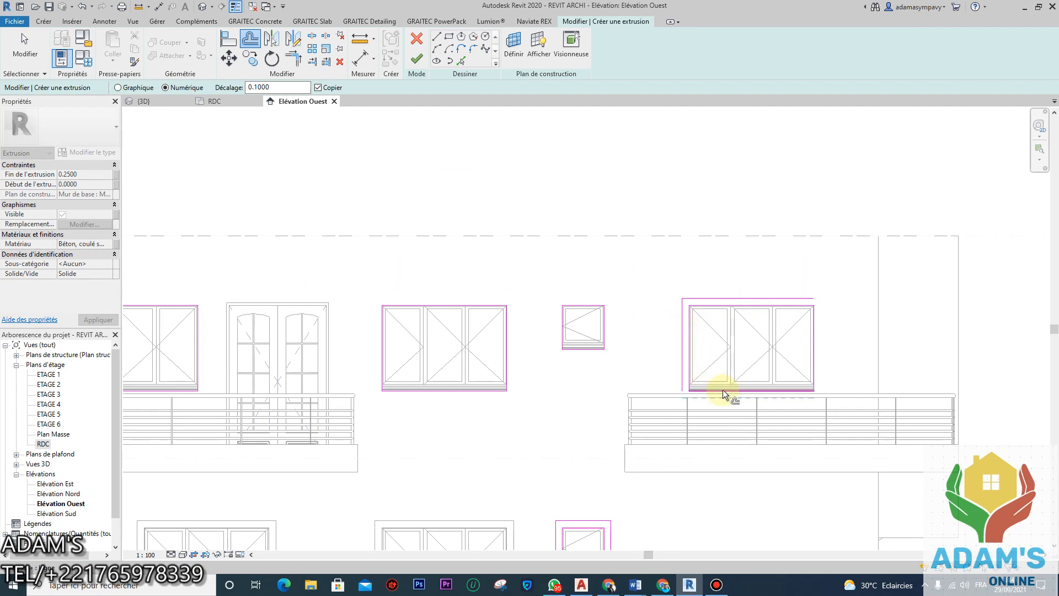
{"action": "left_click", "coordinate": [723, 392]}
{"action": "left_click", "coordinate": [813, 353]}
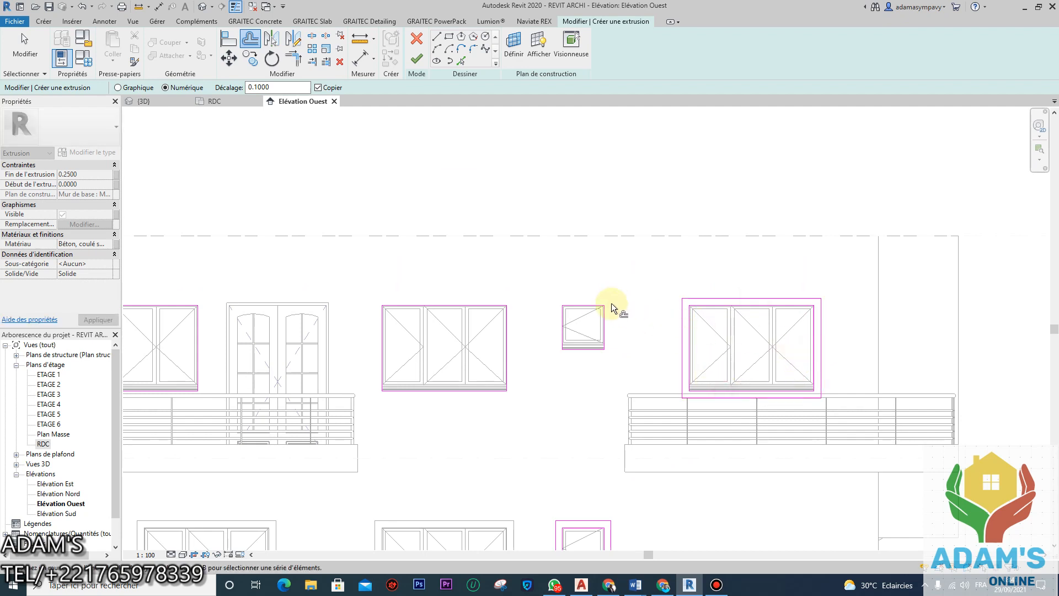
{"action": "left_click", "coordinate": [579, 305]}
{"action": "left_click", "coordinate": [566, 318]}
{"action": "left_click", "coordinate": [575, 346]}
{"action": "left_click", "coordinate": [604, 335]}
Step: Offset the middle and left windows' edges 0.10 outward, then finish the extrusion and in-place model
{"action": "left_click", "coordinate": [481, 304]}
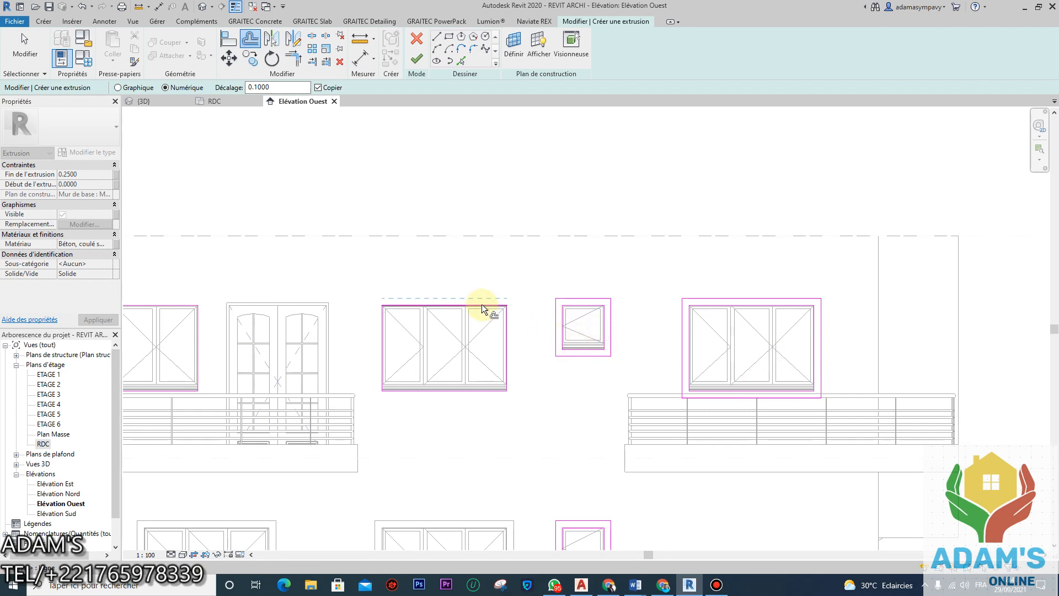
{"action": "left_click", "coordinate": [508, 327]}
{"action": "left_click", "coordinate": [382, 343]}
{"action": "left_click", "coordinate": [416, 391]}
{"action": "scroll", "coordinate": [534, 347], "scroll_direction": "down", "scroll_amount": 3}
{"action": "scroll", "coordinate": [307, 299], "scroll_direction": "up", "scroll_amount": 4}
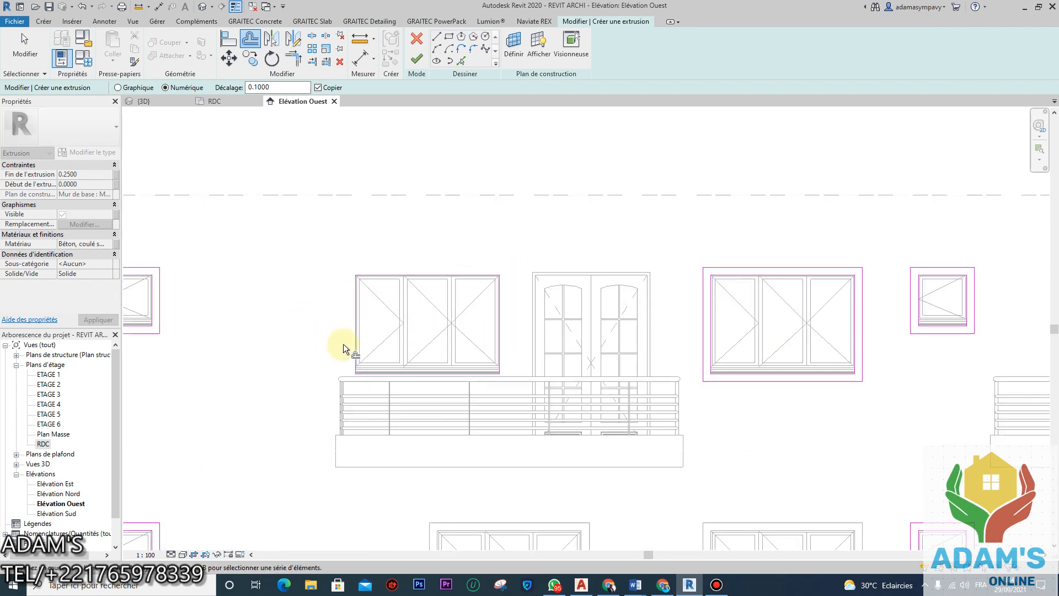
{"action": "left_click", "coordinate": [354, 337]}
{"action": "left_click", "coordinate": [395, 381]}
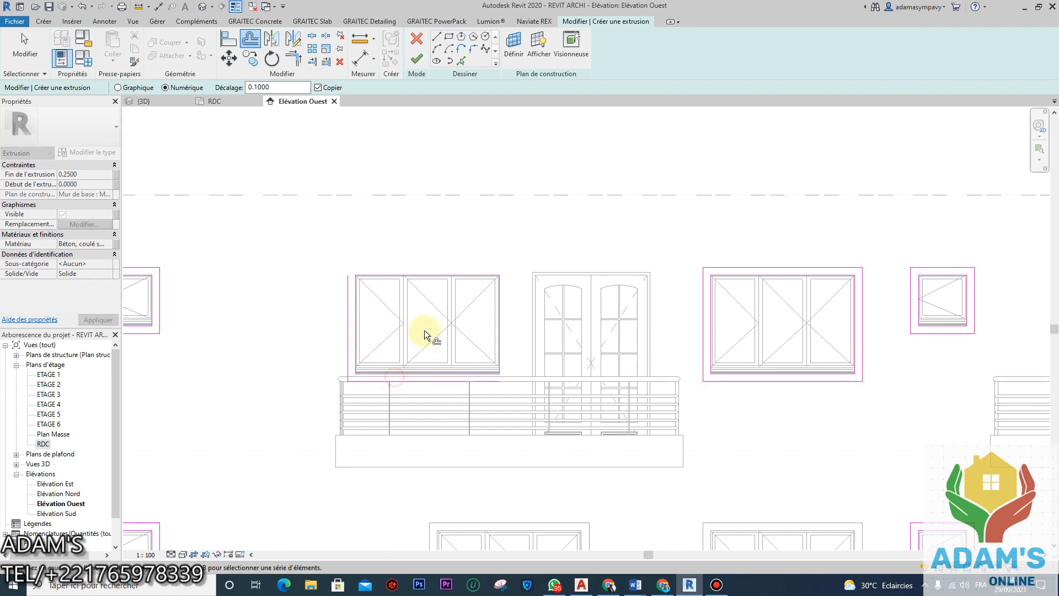
{"action": "left_click", "coordinate": [432, 269]}
{"action": "left_click", "coordinate": [501, 328]}
{"action": "scroll", "coordinate": [501, 328], "scroll_direction": "down", "scroll_amount": 3}
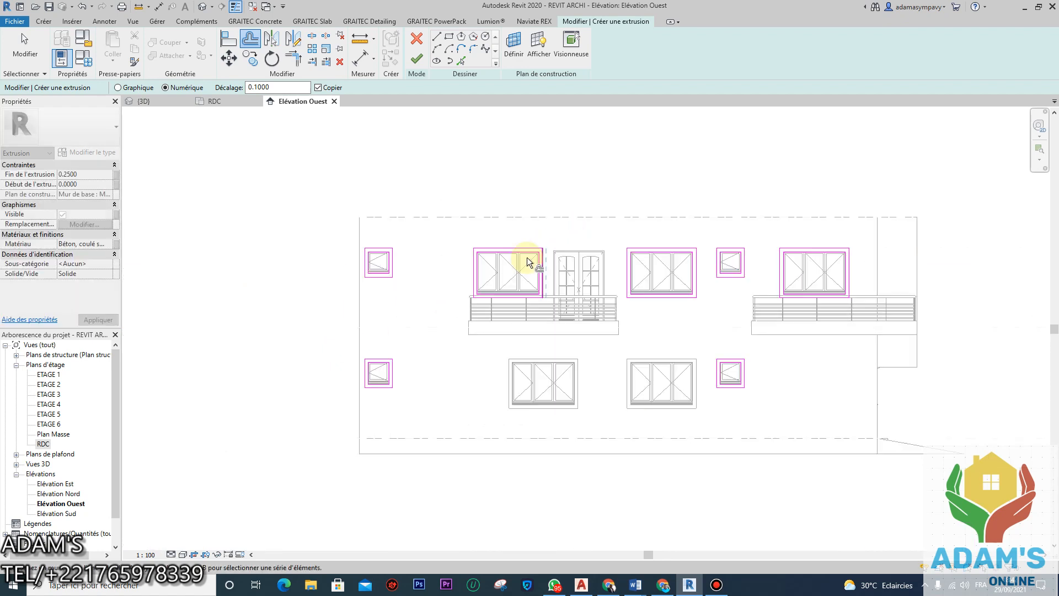
{"action": "left_click", "coordinate": [417, 57]}
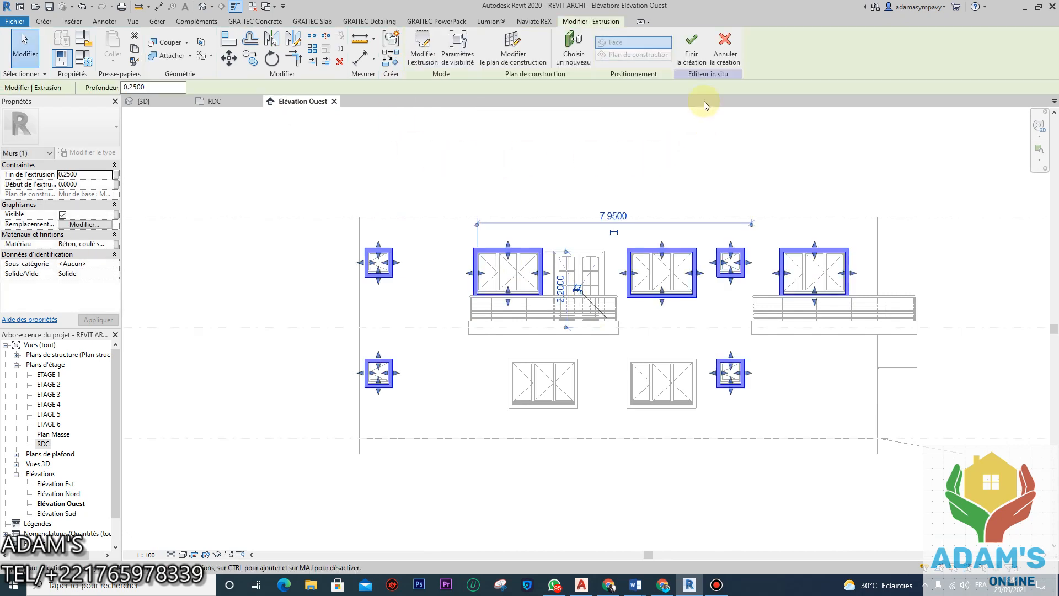
{"action": "left_click", "coordinate": [691, 45]}
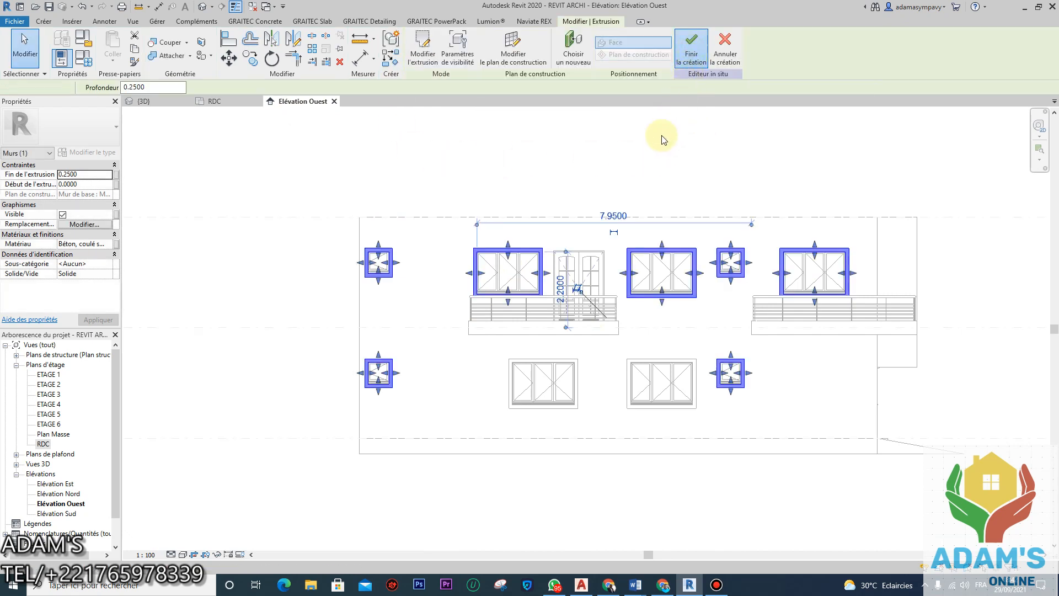
Step: In the 3D view, group the selected window-surround walls as Groupe 1
{"action": "left_click", "coordinate": [161, 103]}
{"action": "scroll", "coordinate": [338, 331], "scroll_direction": "up", "scroll_amount": 4}
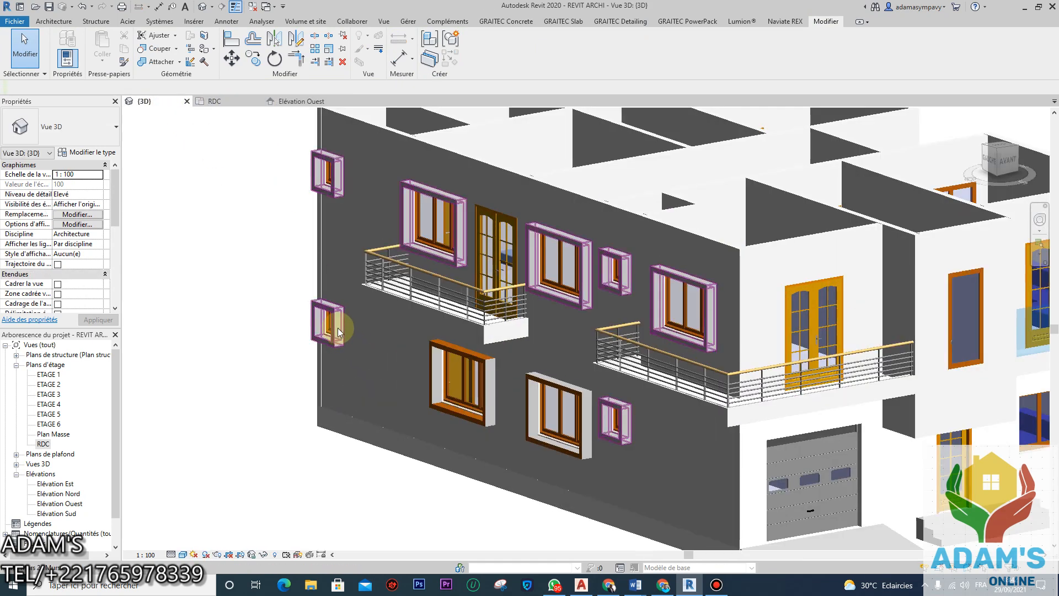
{"action": "scroll", "coordinate": [338, 330], "scroll_direction": "up", "scroll_amount": 2}
{"action": "left_click", "coordinate": [335, 312]}
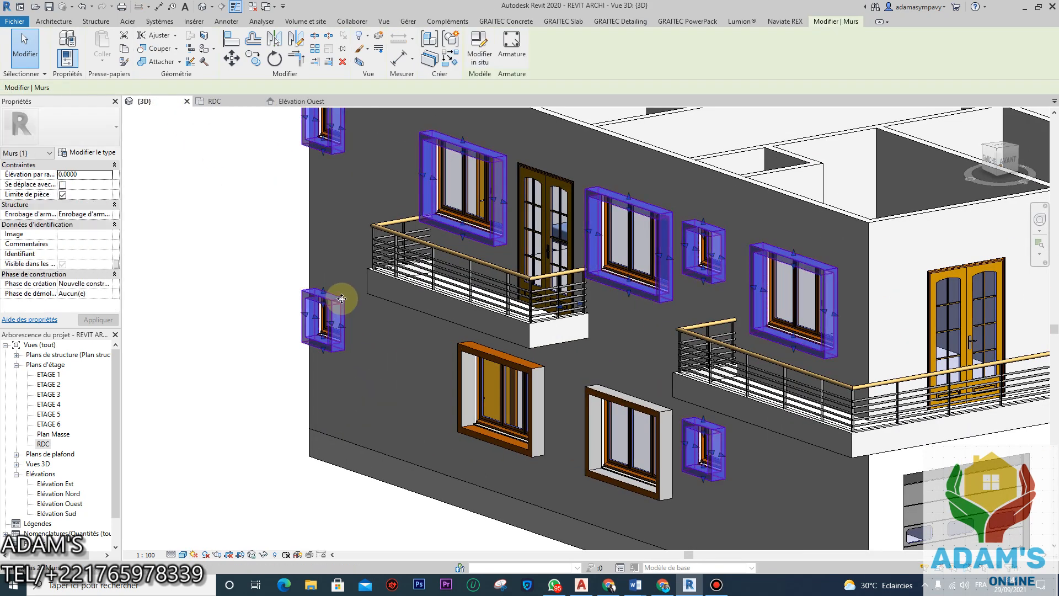
{"action": "left_click", "coordinate": [452, 45]}
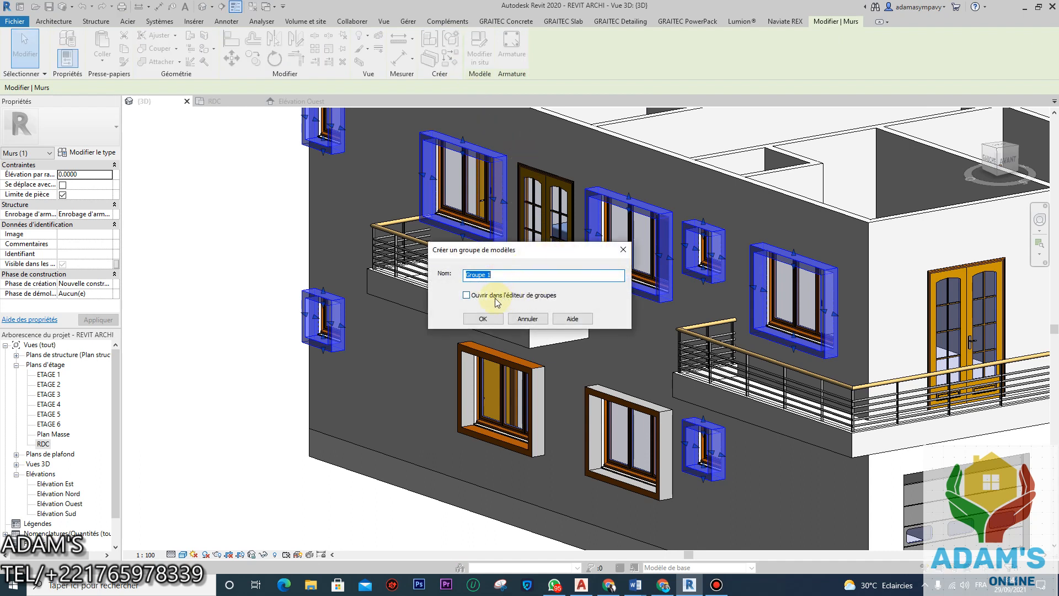
{"action": "left_click", "coordinate": [483, 318]}
Step: Ungroup Groupe 1 into separate surround elements and clear the selection
{"action": "scroll", "coordinate": [476, 196], "scroll_direction": "down", "scroll_amount": 3}
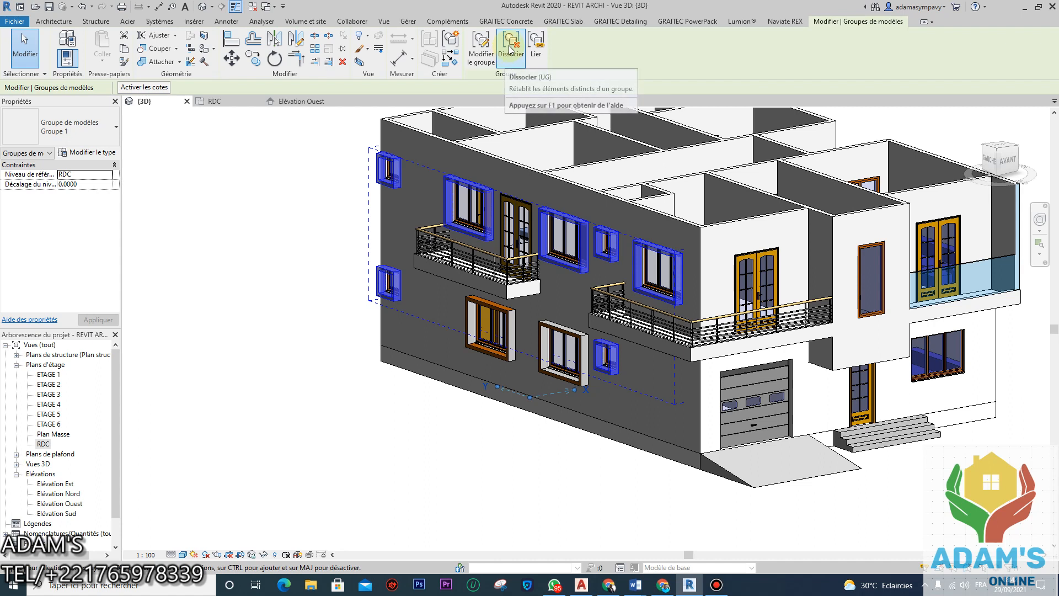
{"action": "left_click", "coordinate": [511, 47]}
{"action": "left_click", "coordinate": [292, 302]}
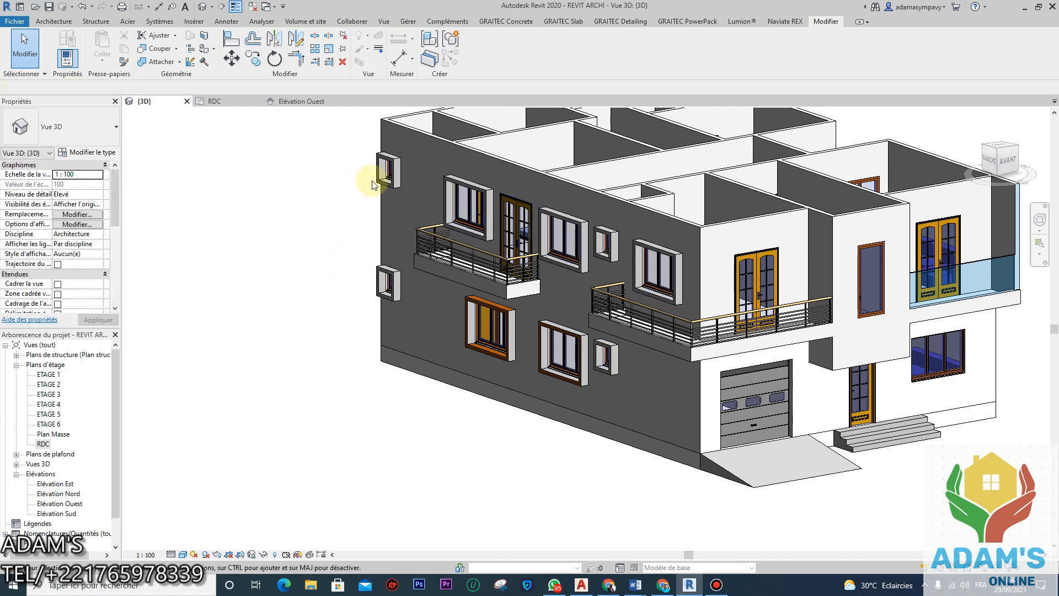
{"action": "left_click", "coordinate": [393, 165]}
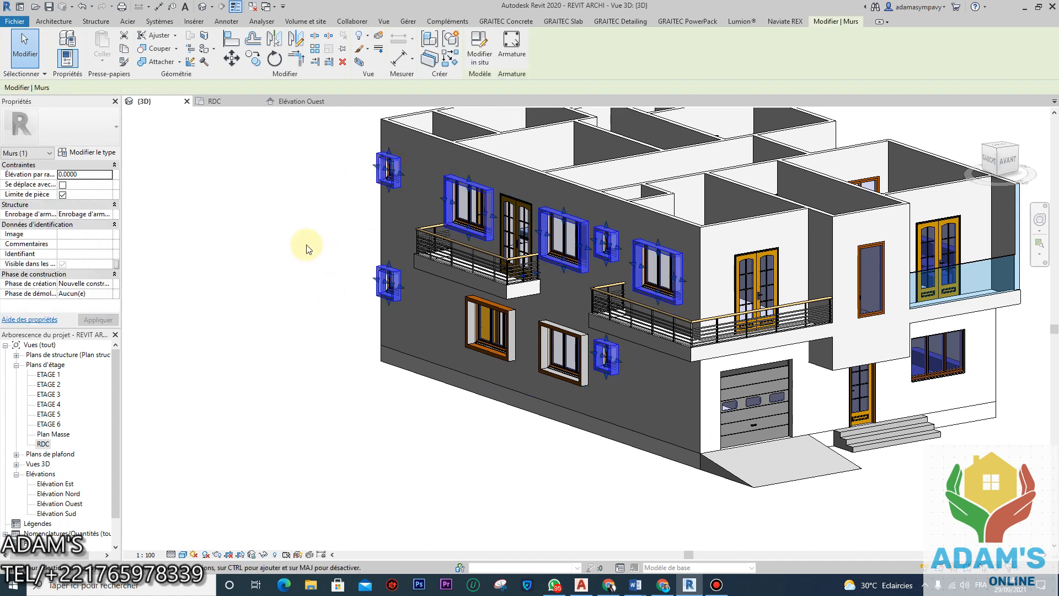
{"action": "middle_click_drag", "start_coordinate": [307, 244], "coordinate": [286, 253], "text": "shift"}
{"action": "scroll", "coordinate": [287, 253], "scroll_direction": "down", "scroll_amount": 3}
{"action": "left_click", "coordinate": [319, 313]}
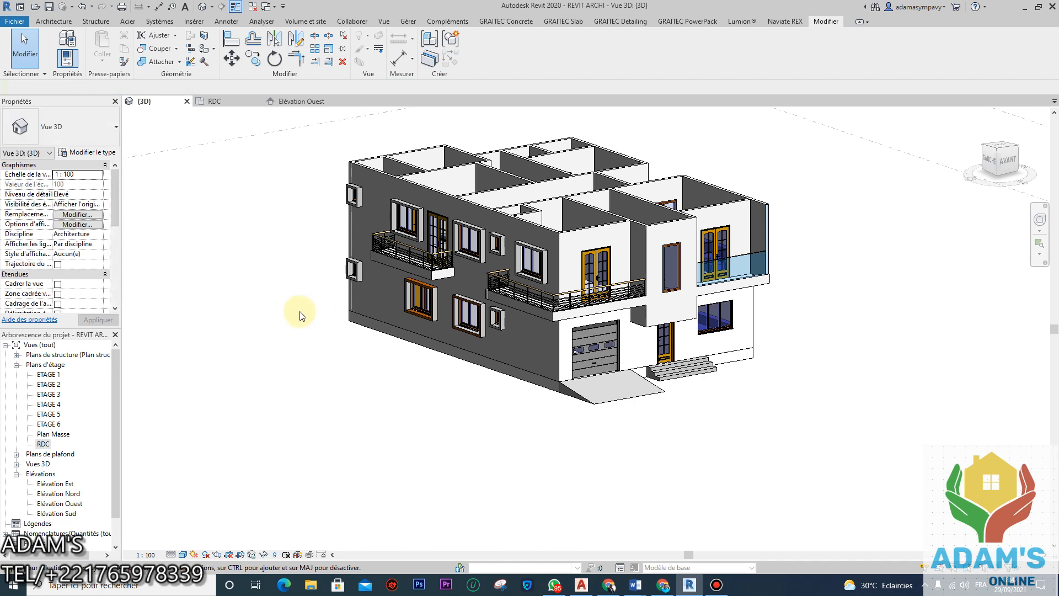
{"action": "middle_click_drag", "start_coordinate": [289, 311], "coordinate": [548, 236], "text": "shift"}
{"action": "scroll", "coordinate": [540, 257], "scroll_direction": "up", "scroll_amount": 2}
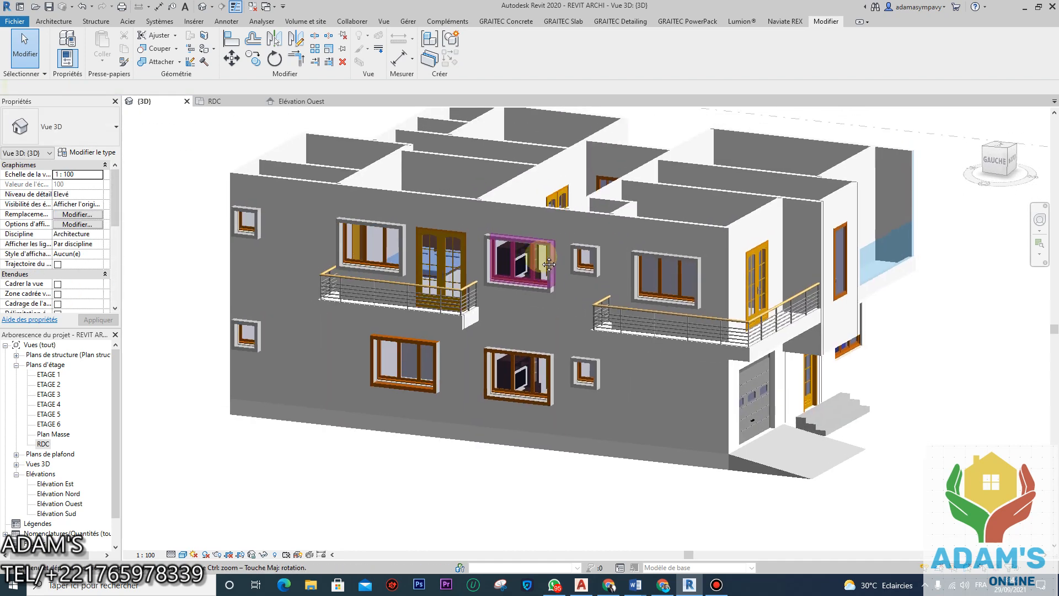
{"action": "scroll", "coordinate": [541, 256], "scroll_direction": "down", "scroll_amount": 2}
{"action": "scroll", "coordinate": [558, 270], "scroll_direction": "up", "scroll_amount": 2}
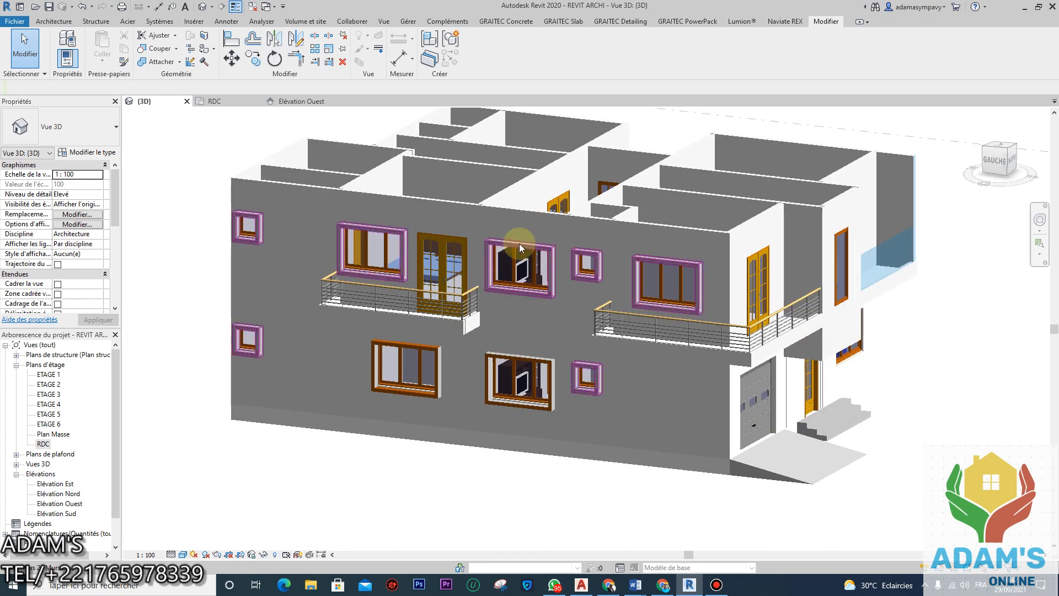
{"action": "middle_click_drag", "start_coordinate": [518, 243], "coordinate": [549, 284]}
{"action": "middle_click_drag", "start_coordinate": [525, 382], "coordinate": [531, 364]}
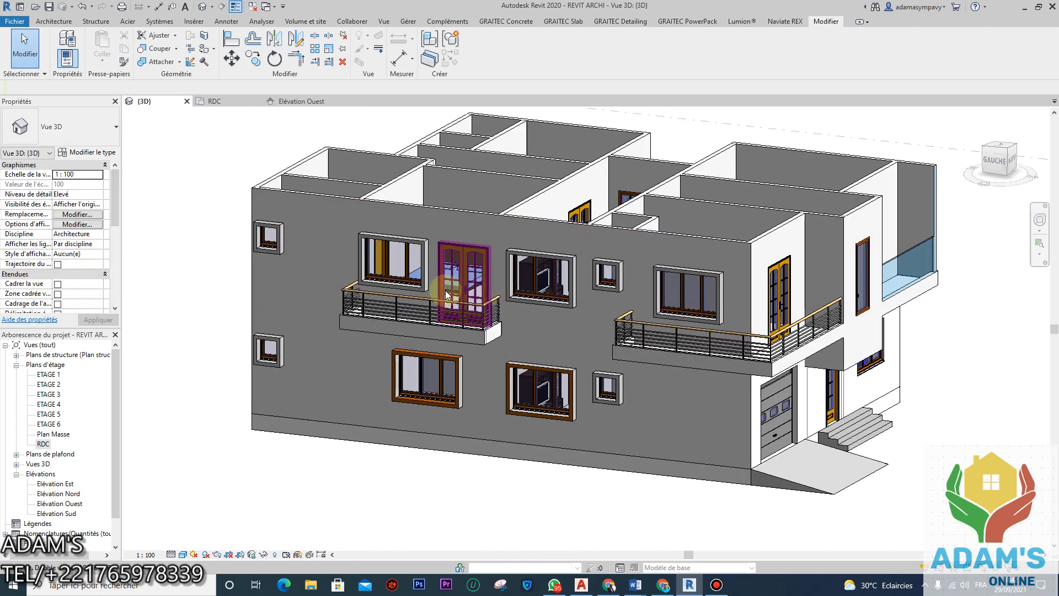
{"action": "scroll", "coordinate": [506, 295], "scroll_direction": "down", "scroll_amount": 1}
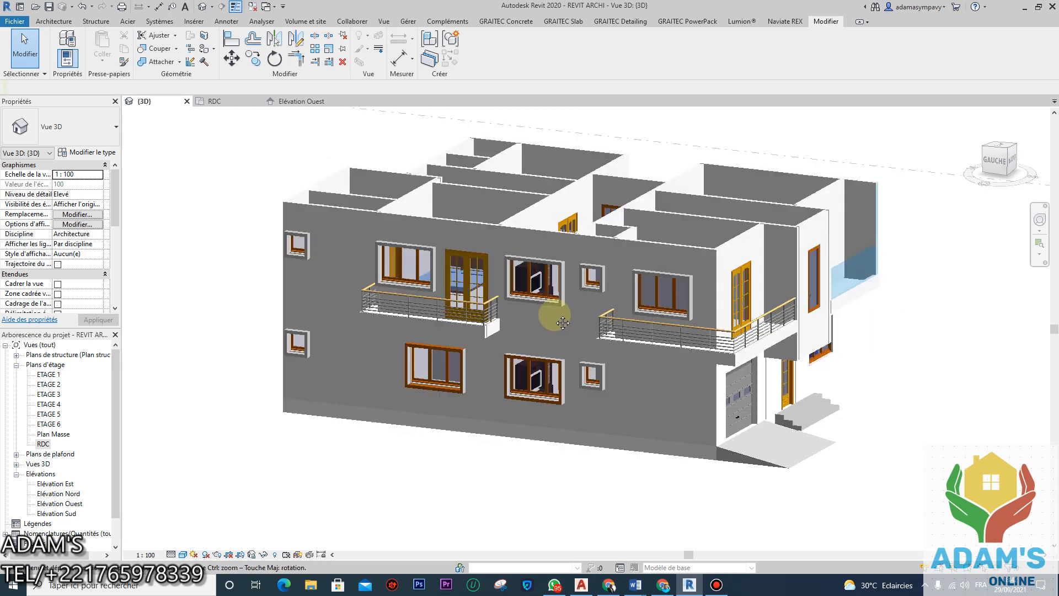
{"action": "middle_click_drag", "start_coordinate": [548, 308], "coordinate": [497, 317]}
{"action": "middle_click_drag", "start_coordinate": [551, 372], "coordinate": [494, 428], "text": "shift"}
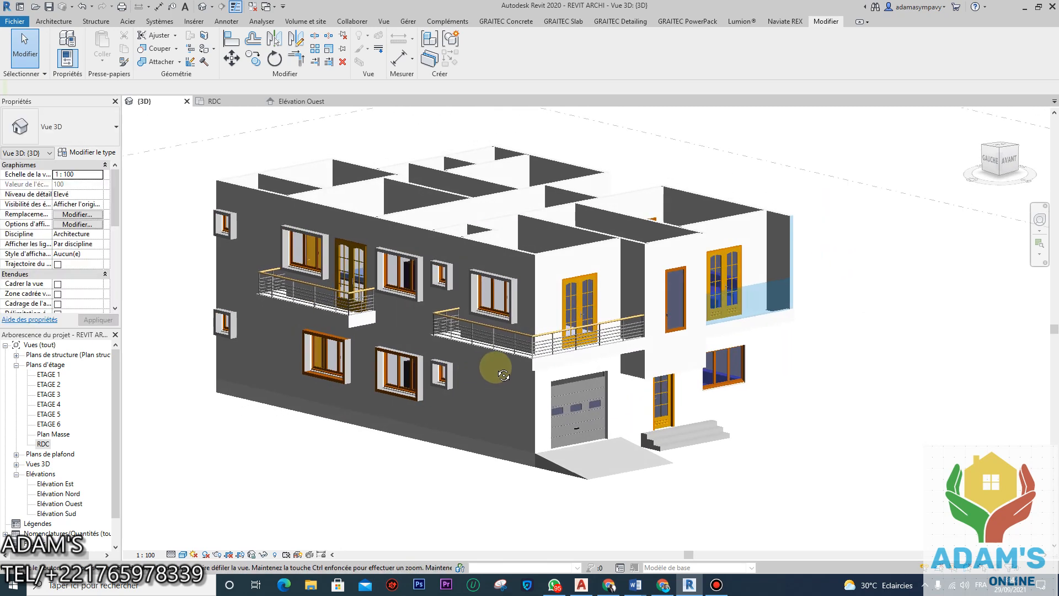
{"action": "middle_click_drag", "start_coordinate": [648, 345], "coordinate": [491, 285], "text": "shift"}
{"action": "scroll", "coordinate": [433, 333], "scroll_direction": "up", "scroll_amount": 4}
{"action": "scroll", "coordinate": [458, 331], "scroll_direction": "down", "scroll_amount": 4}
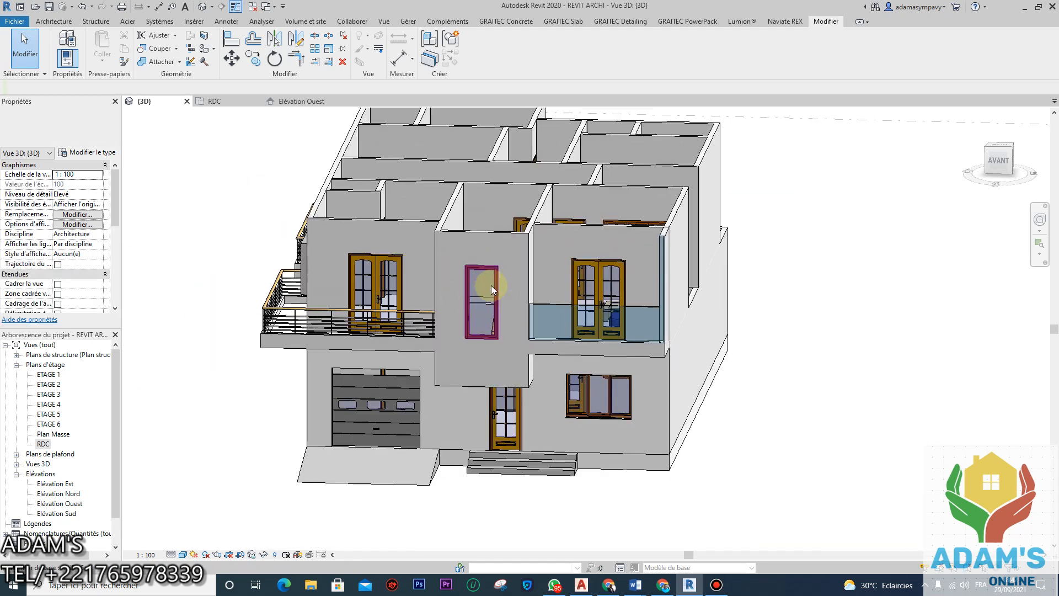
{"action": "scroll", "coordinate": [502, 319], "scroll_direction": "down", "scroll_amount": 2}
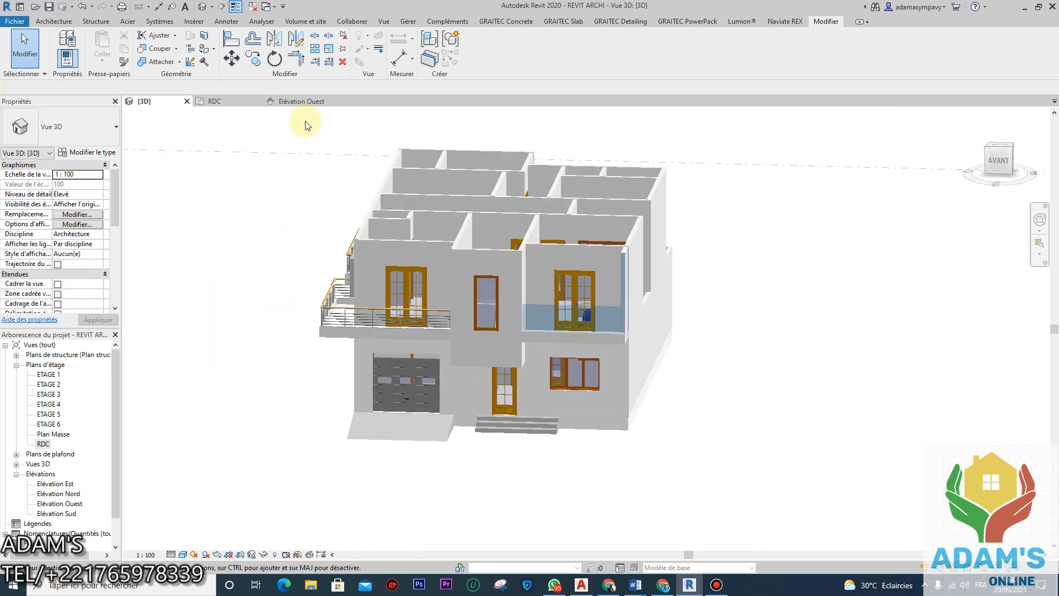
{"action": "scroll", "coordinate": [442, 326], "scroll_direction": "up", "scroll_amount": 5}
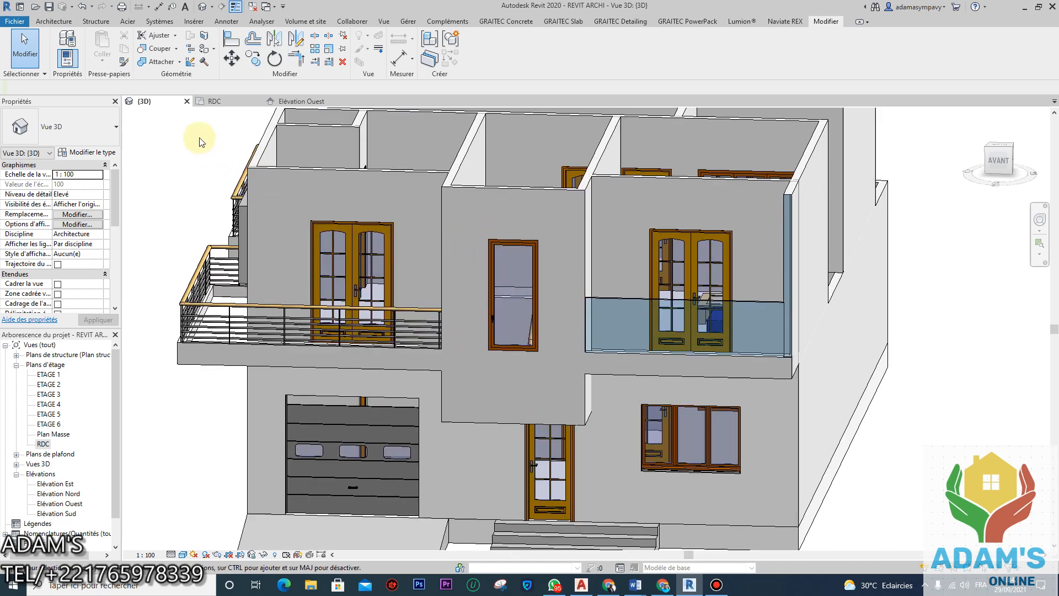
Step: On the ETAGE 1 plan, create an in-place Murs family named Murs 3
{"action": "double_click", "coordinate": [48, 374]}
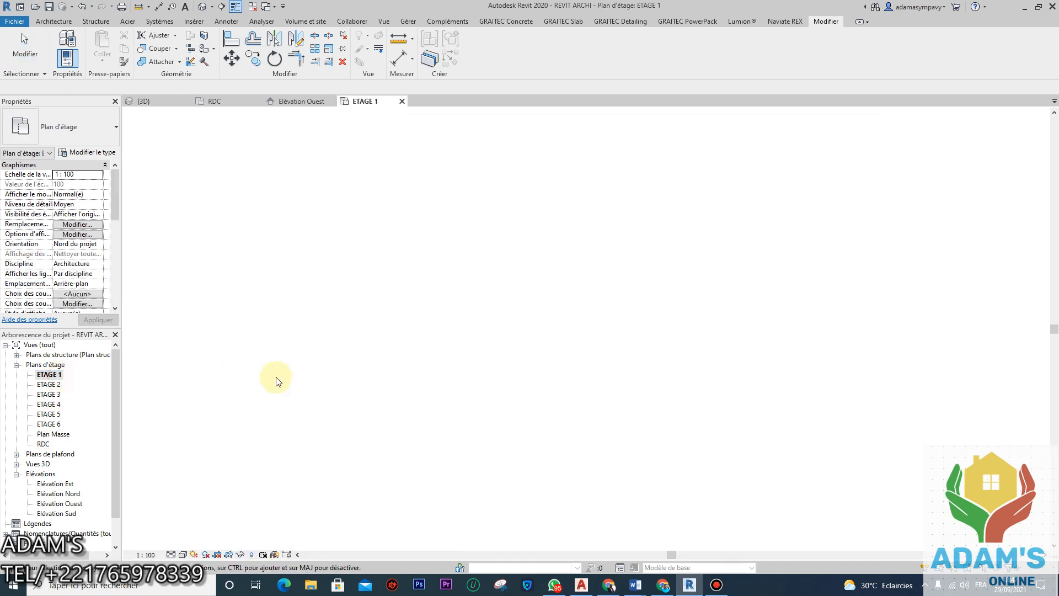
{"action": "scroll", "coordinate": [600, 451], "scroll_direction": "up", "scroll_amount": 8}
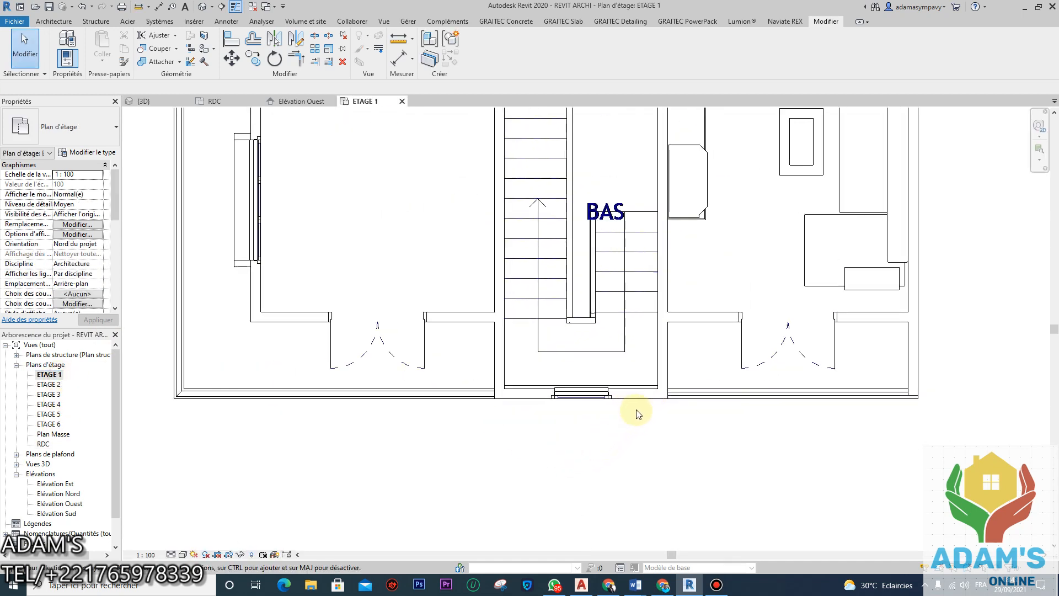
{"action": "left_click", "coordinate": [585, 388]}
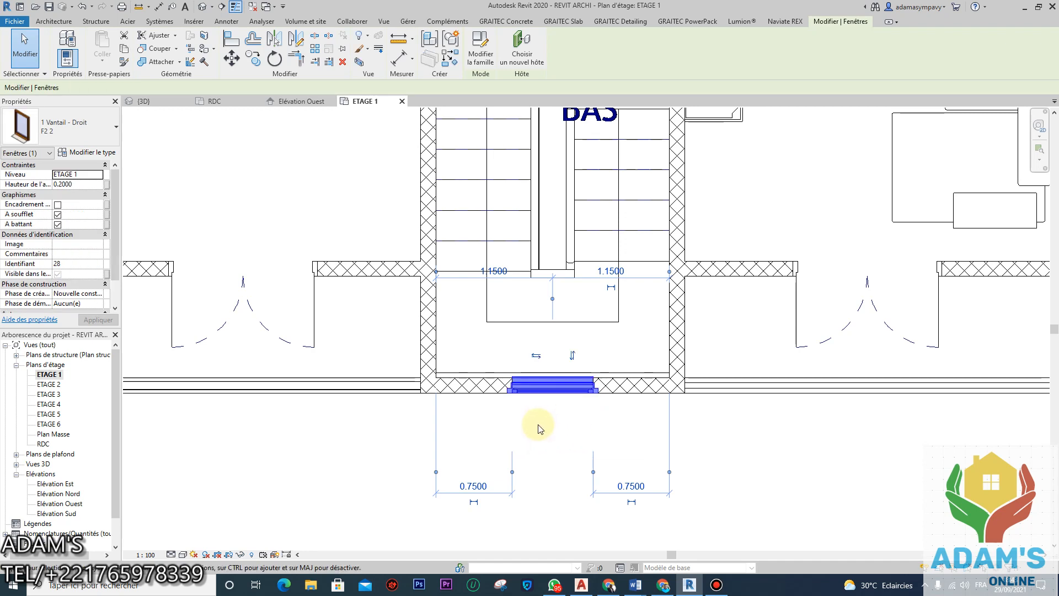
{"action": "left_click", "coordinate": [54, 22]}
{"action": "left_click", "coordinate": [145, 60]}
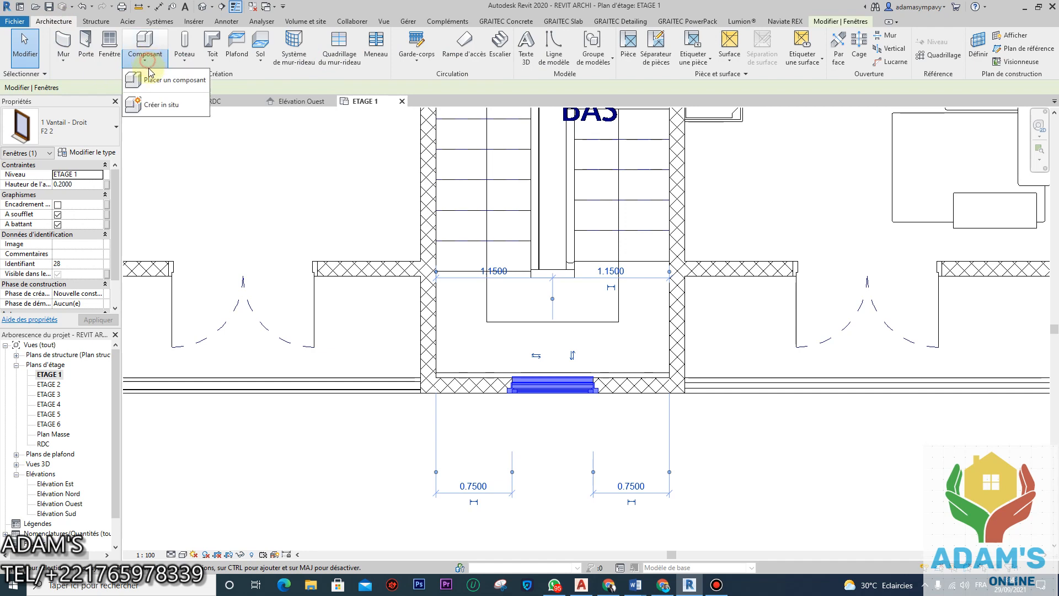
{"action": "left_click", "coordinate": [169, 106]}
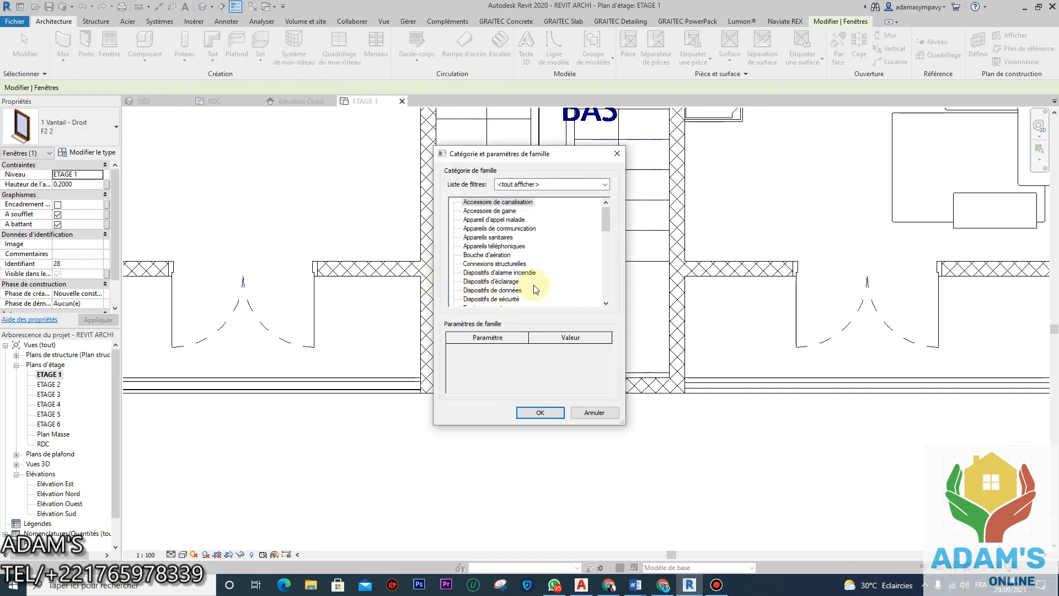
{"action": "scroll", "coordinate": [535, 290], "scroll_direction": "down", "scroll_amount": 4}
{"action": "scroll", "coordinate": [487, 283], "scroll_direction": "down", "scroll_amount": 2}
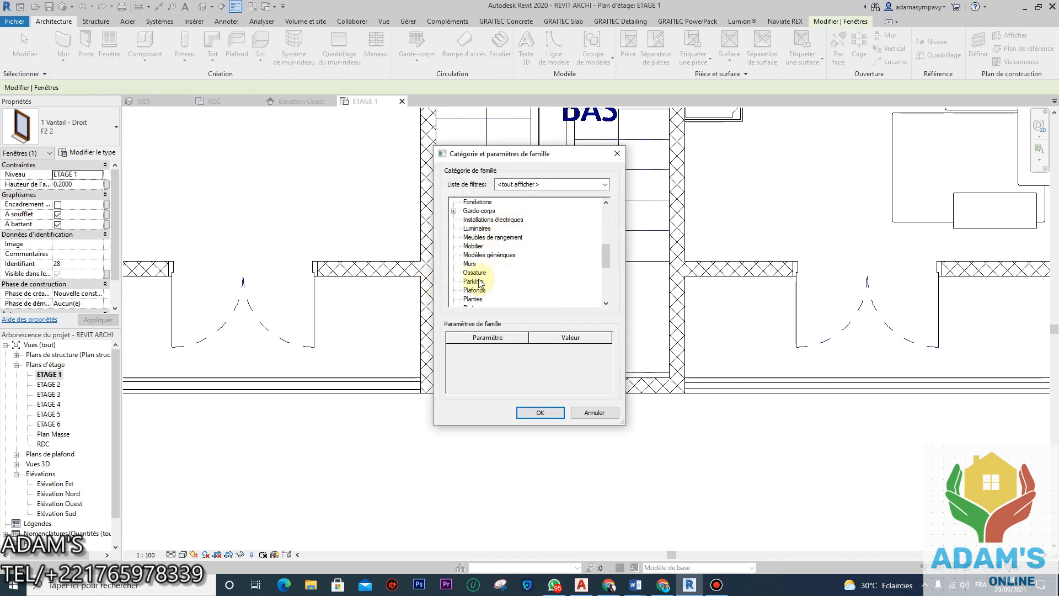
{"action": "double_click", "coordinate": [472, 264]}
{"action": "left_click", "coordinate": [531, 315]}
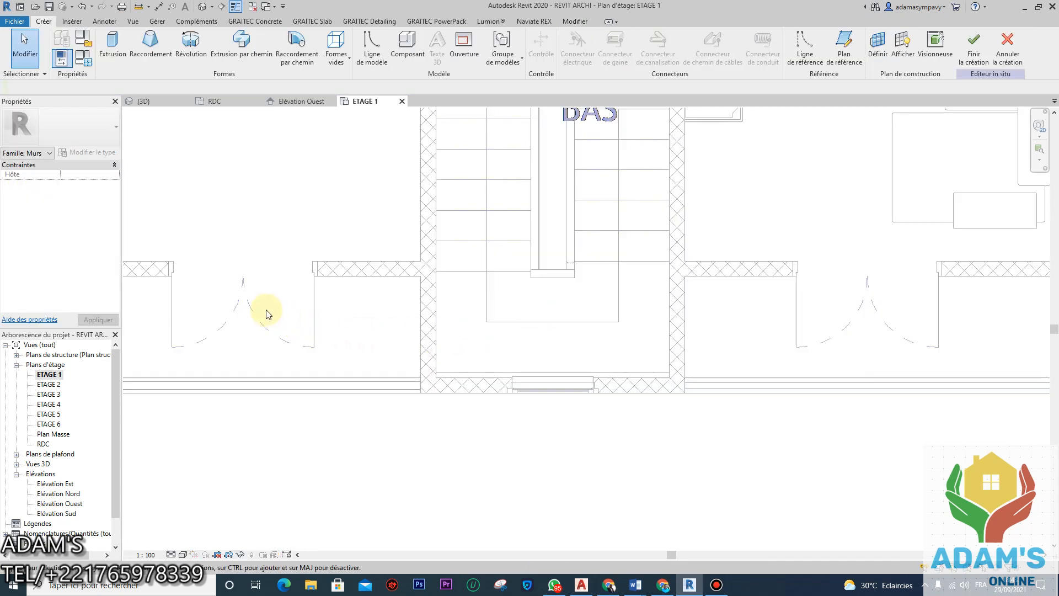
Step: Set the stairwell's front wall as the work plane and open Elévation Sud
{"action": "left_click", "coordinate": [877, 44]}
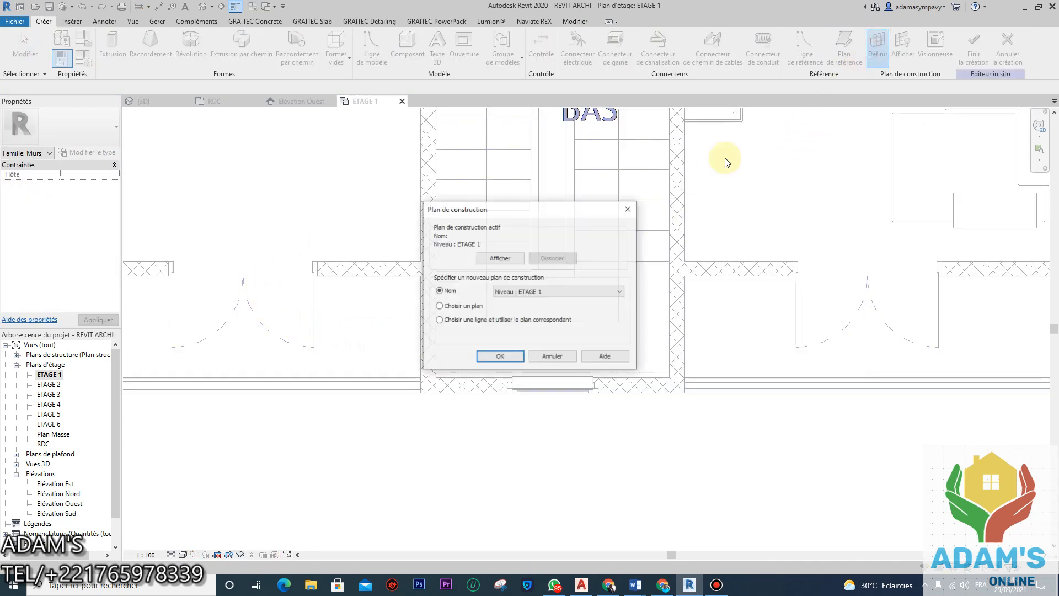
{"action": "left_click", "coordinate": [499, 357]}
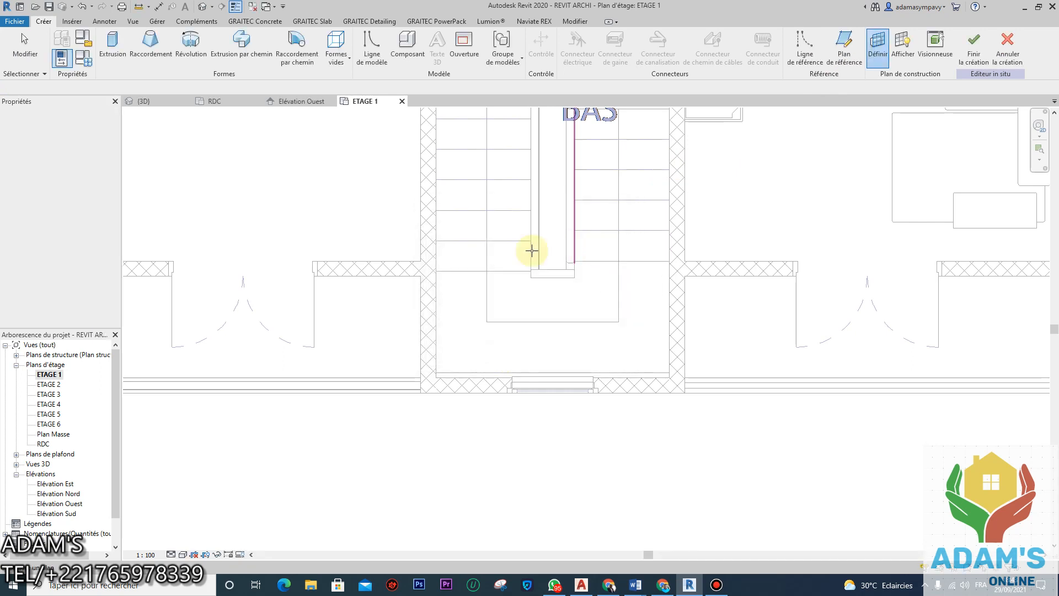
{"action": "left_click", "coordinate": [646, 393]}
{"action": "left_click", "coordinate": [501, 211]}
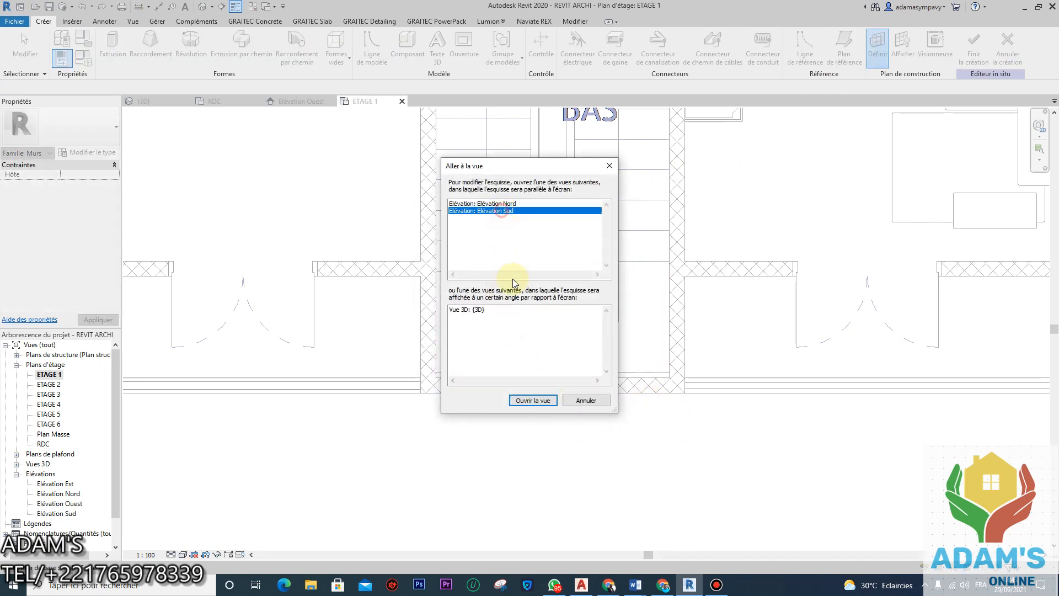
{"action": "left_click", "coordinate": [529, 402]}
{"action": "scroll", "coordinate": [596, 449], "scroll_direction": "up", "scroll_amount": 8}
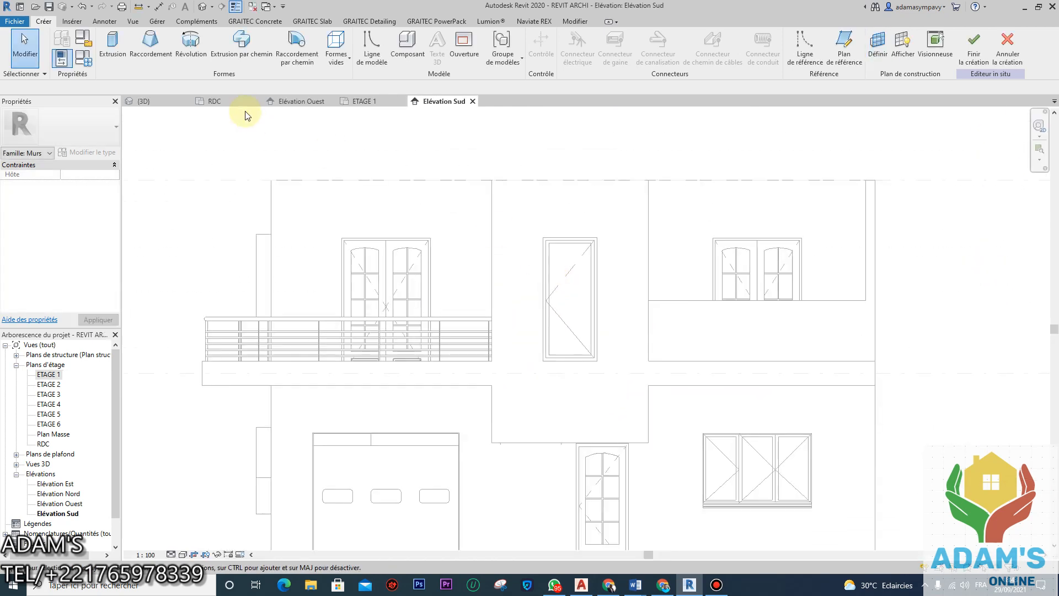
Step: Sketch an extrusion rectangle around the tall 0.8850 × 2.0500 window, offset it 0.1 outward, and finish
{"action": "left_click", "coordinate": [113, 46]}
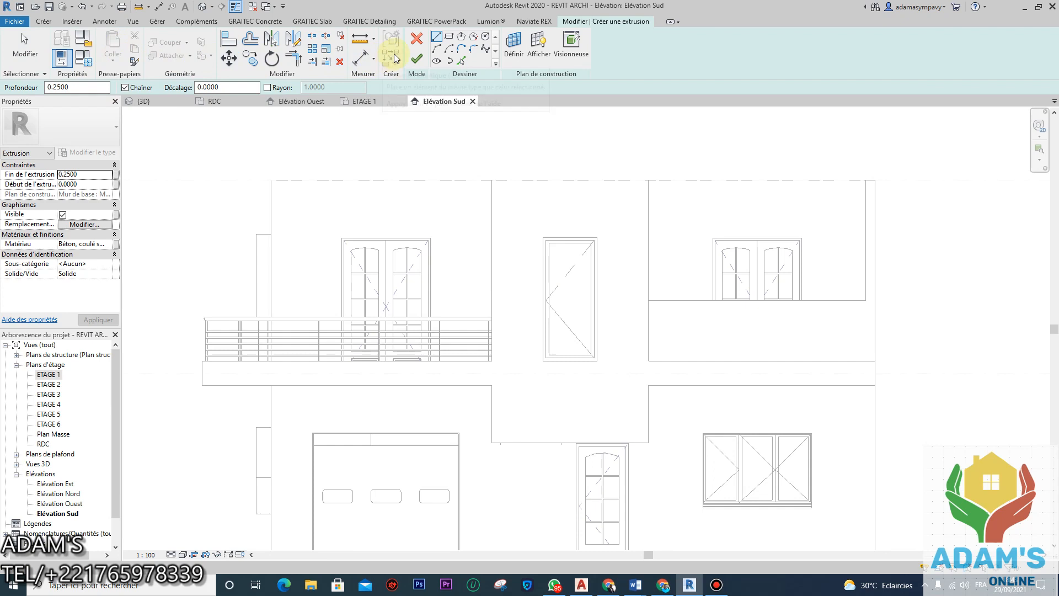
{"action": "left_click", "coordinate": [447, 38]}
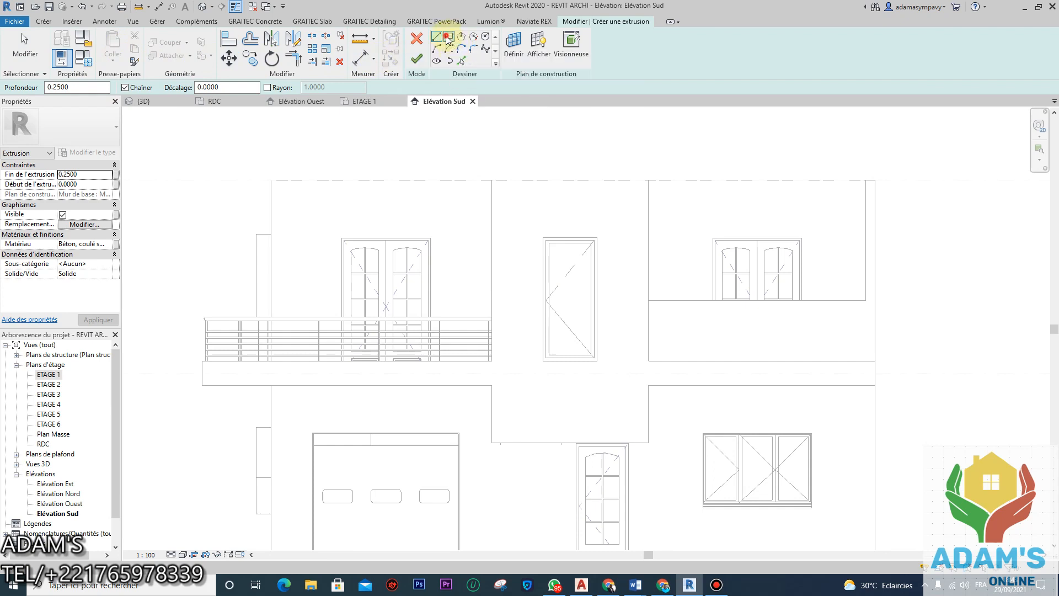
{"action": "scroll", "coordinate": [601, 271], "scroll_direction": "up", "scroll_amount": 3}
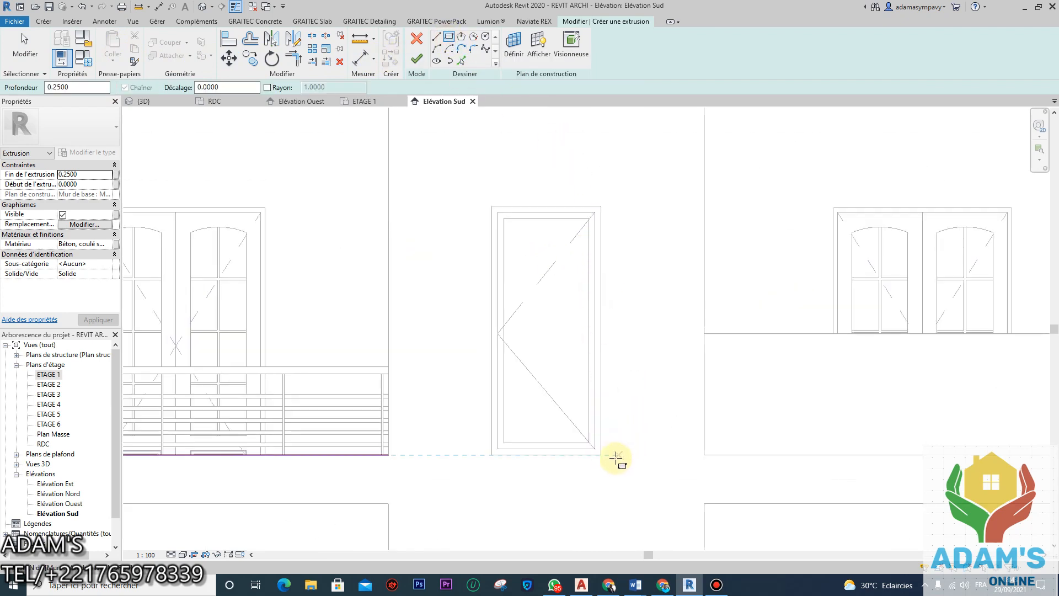
{"action": "left_click", "coordinate": [601, 456]}
{"action": "left_click", "coordinate": [492, 206]}
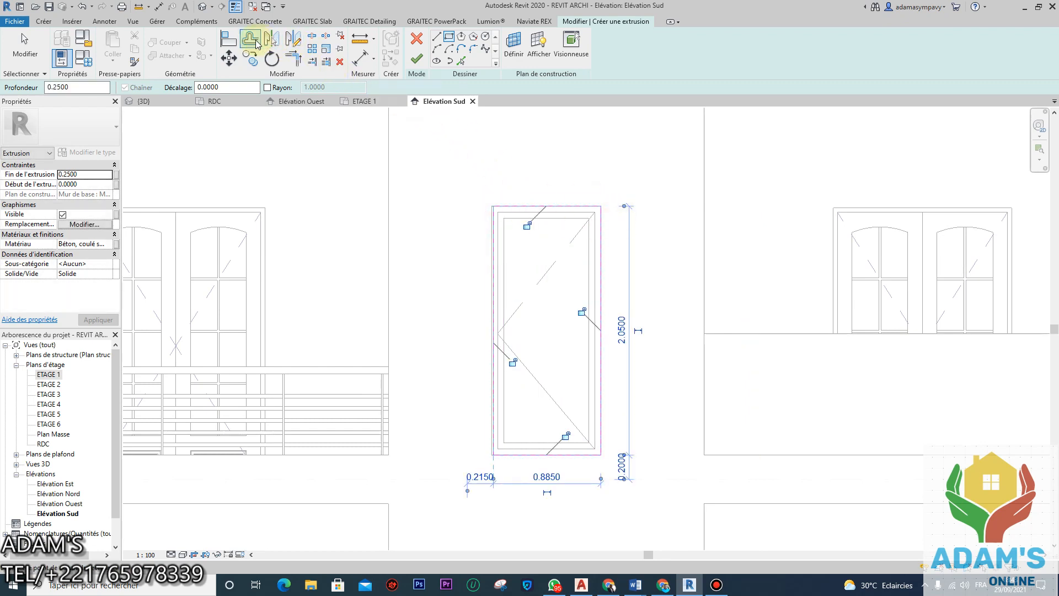
{"action": "left_click", "coordinate": [256, 43]}
{"action": "left_click", "coordinate": [553, 205]}
{"action": "left_click", "coordinate": [525, 456]}
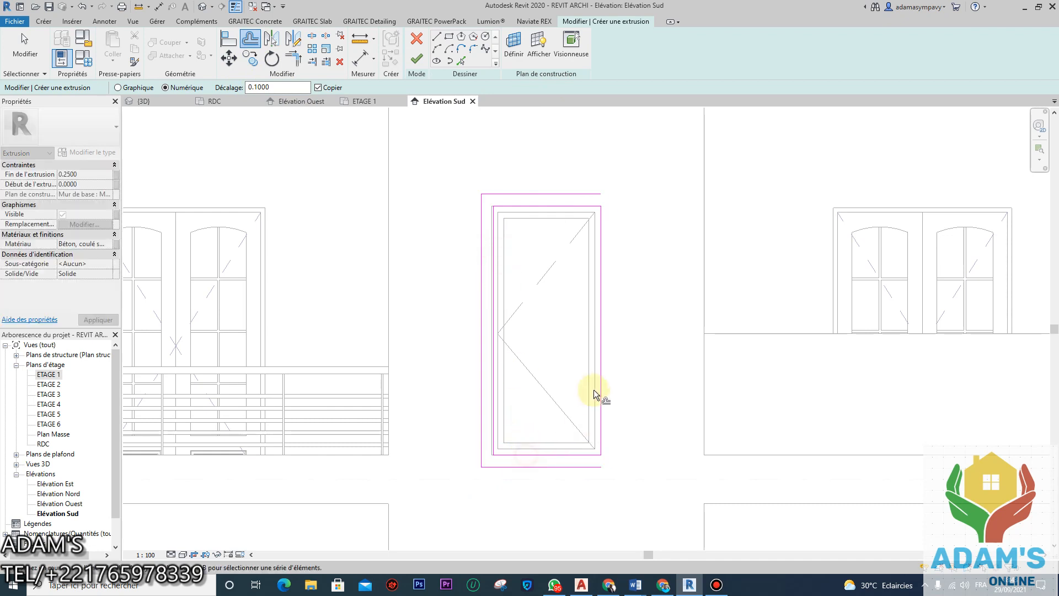
{"action": "left_click", "coordinate": [417, 58]}
Step: Finish Murs 3, review the framed south-façade window in 3D, and return to the RDC plan
{"action": "left_click", "coordinate": [691, 54]}
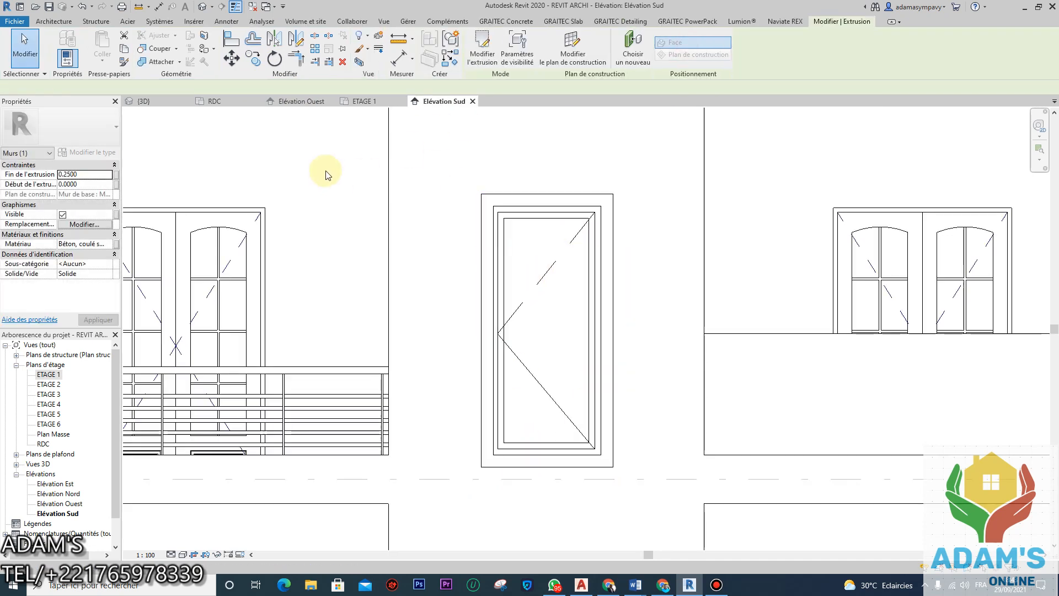
{"action": "left_click", "coordinate": [160, 100]}
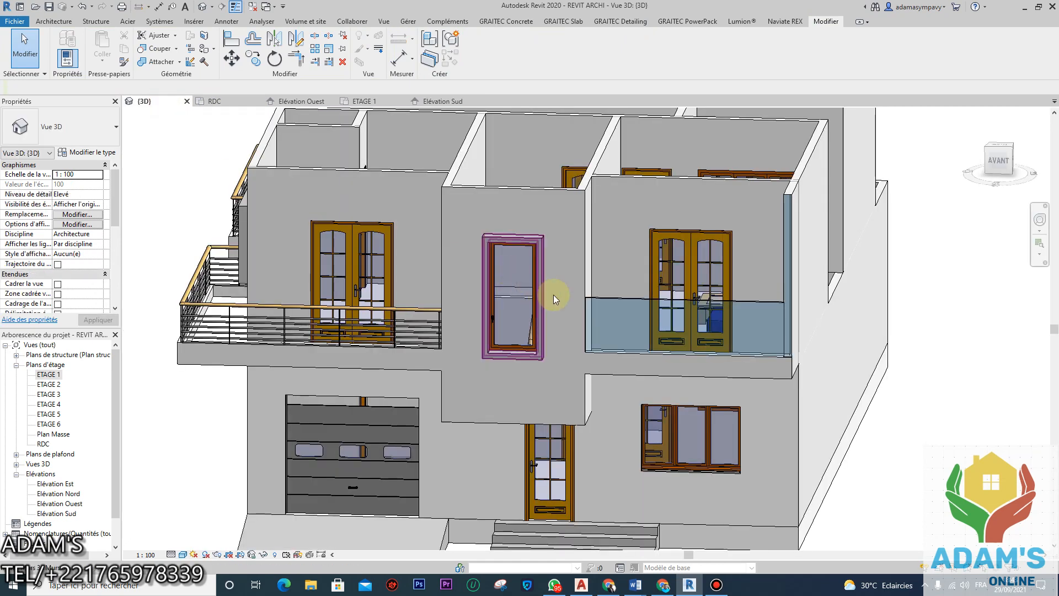
{"action": "middle_click_drag", "start_coordinate": [520, 357], "coordinate": [555, 314], "text": "shift"}
{"action": "scroll", "coordinate": [552, 284], "scroll_direction": "down", "scroll_amount": 2}
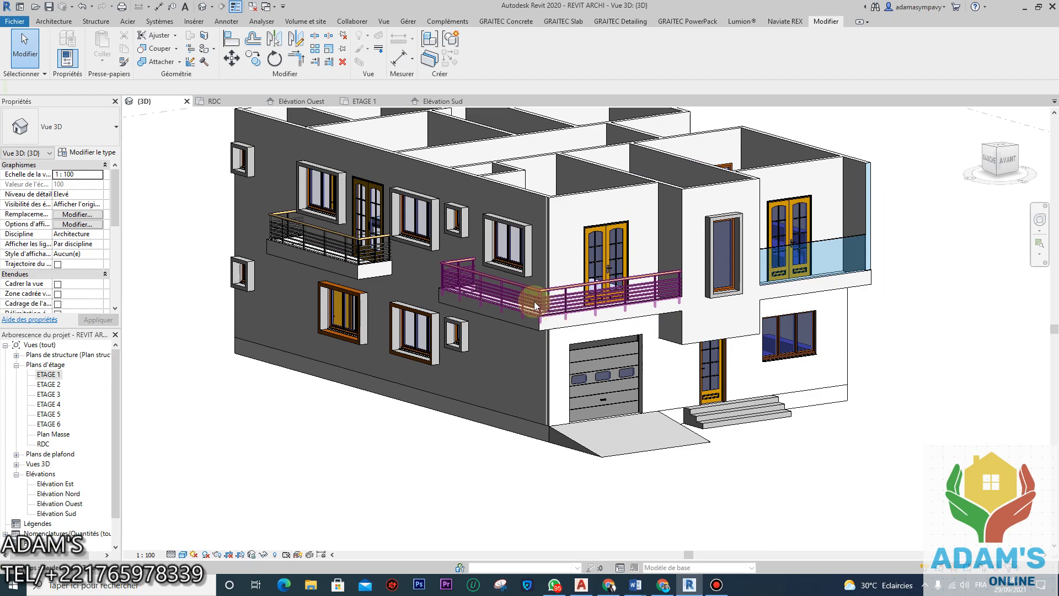
{"action": "middle_click_drag", "start_coordinate": [595, 204], "coordinate": [707, 283], "text": "shift"}
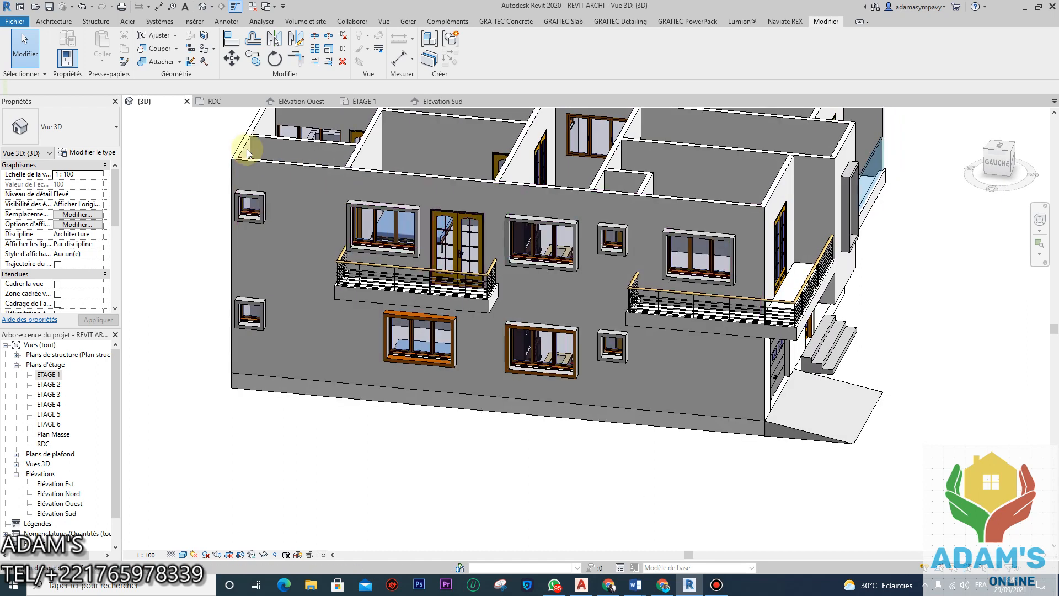
{"action": "left_click", "coordinate": [231, 103]}
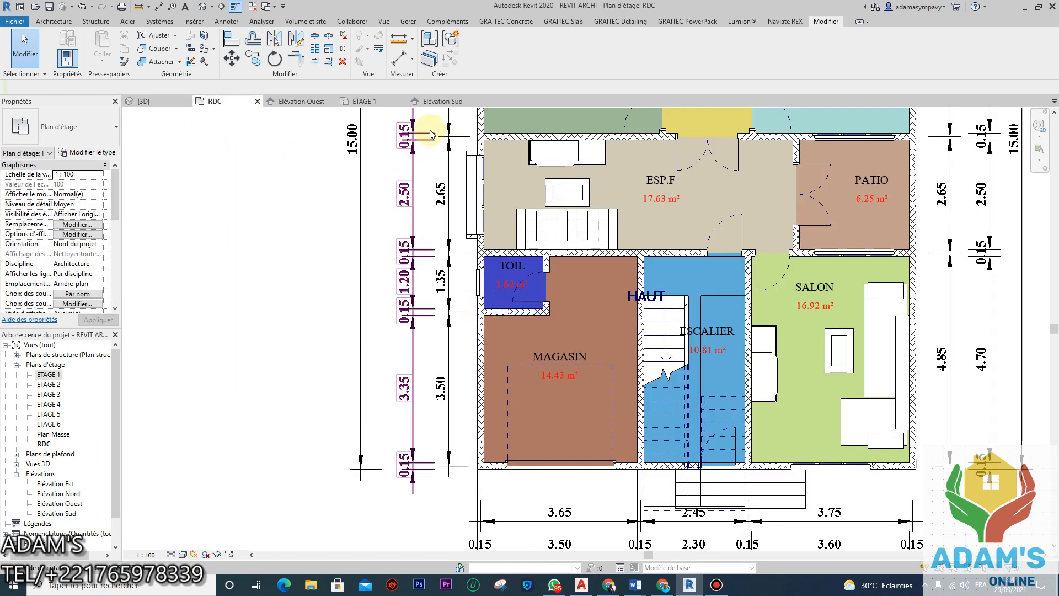
Step: Split the left exterior wall in ETAGE 1 with Scinder l'élément, then return to the orbited 3D view
{"action": "left_click", "coordinate": [369, 101]}
{"action": "scroll", "coordinate": [456, 303], "scroll_direction": "down", "scroll_amount": 4}
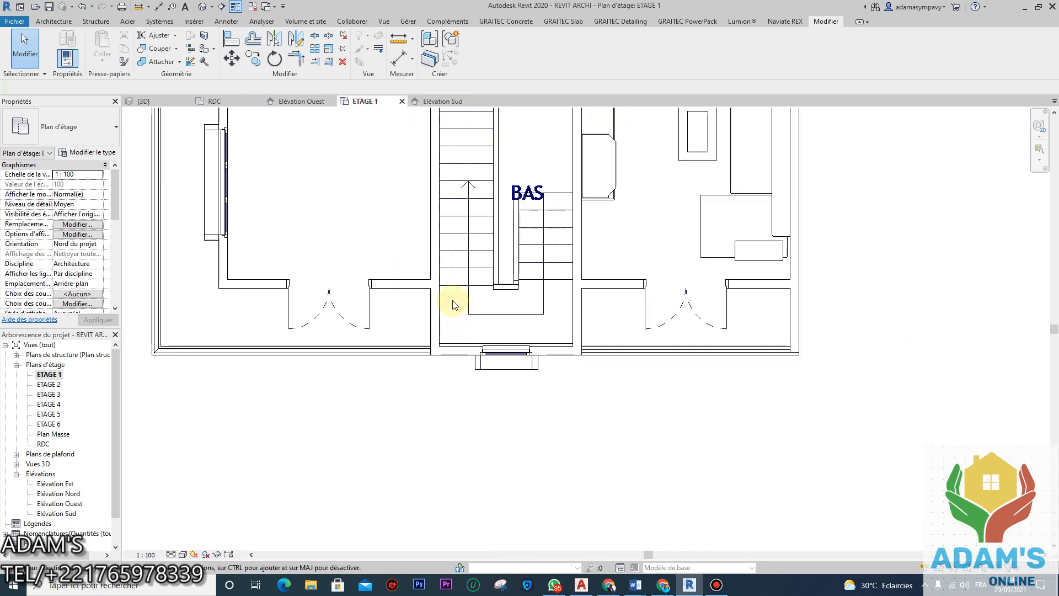
{"action": "scroll", "coordinate": [417, 262], "scroll_direction": "up", "scroll_amount": 4}
{"action": "scroll", "coordinate": [417, 261], "scroll_direction": "up", "scroll_amount": 2}
{"action": "left_click", "coordinate": [400, 338]}
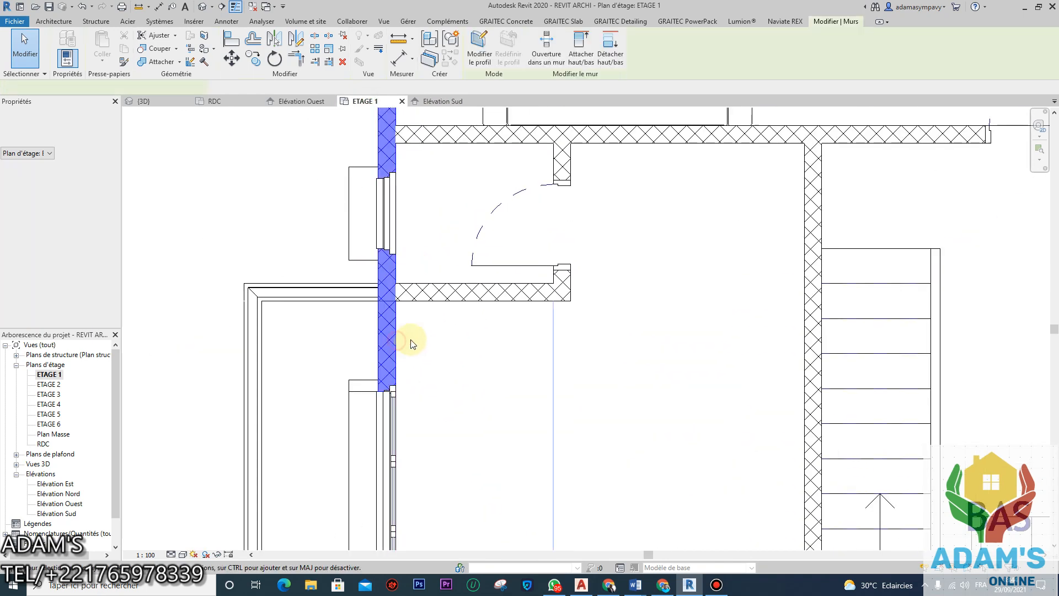
{"action": "left_click", "coordinate": [314, 36]}
{"action": "scroll", "coordinate": [397, 295], "scroll_direction": "up", "scroll_amount": 2}
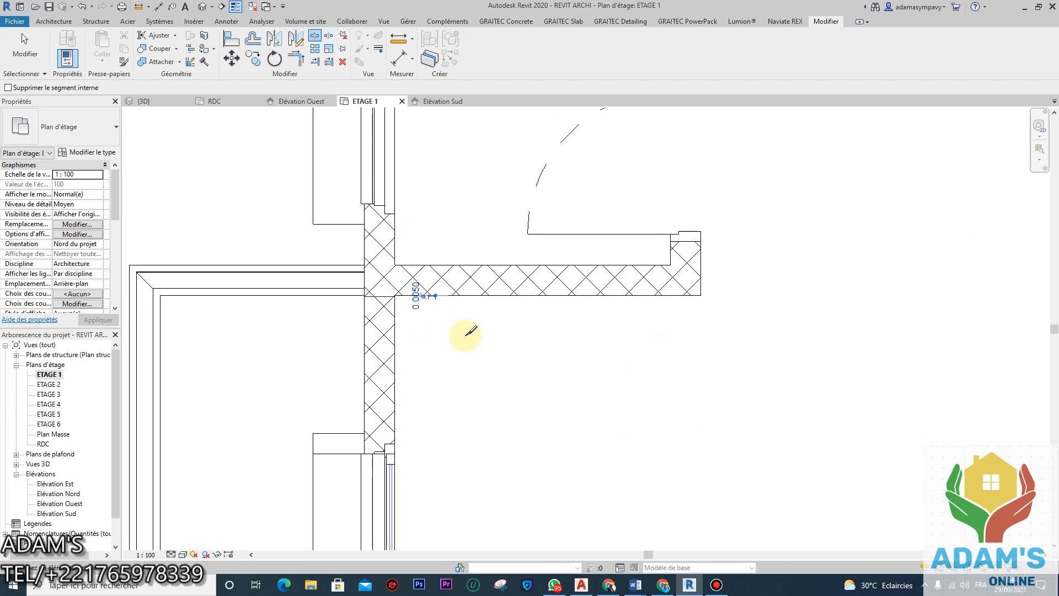
{"action": "left_click", "coordinate": [162, 105]}
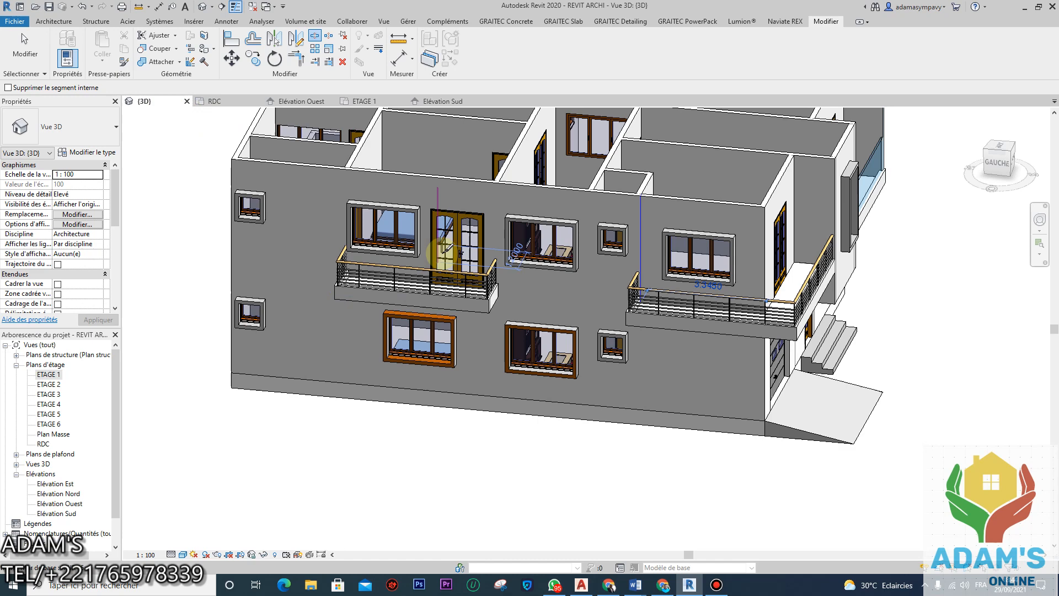
{"action": "middle_click_drag", "start_coordinate": [697, 260], "coordinate": [631, 237], "text": "shift"}
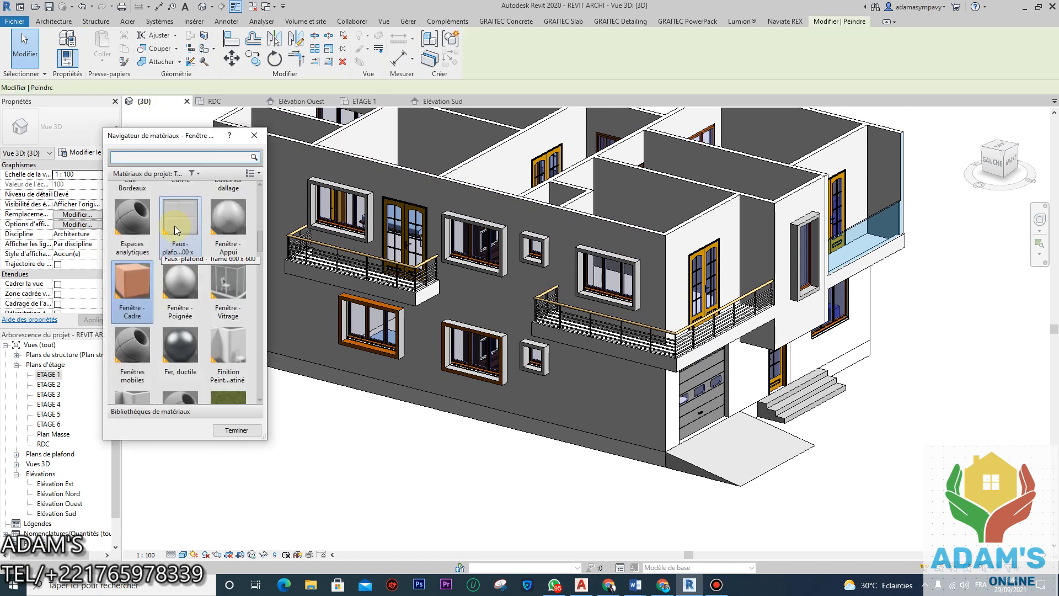
Step: Paint the upper window's wall face and the neighbouring white face with Fenêtre - Cadre
{"action": "left_click", "coordinate": [138, 287]}
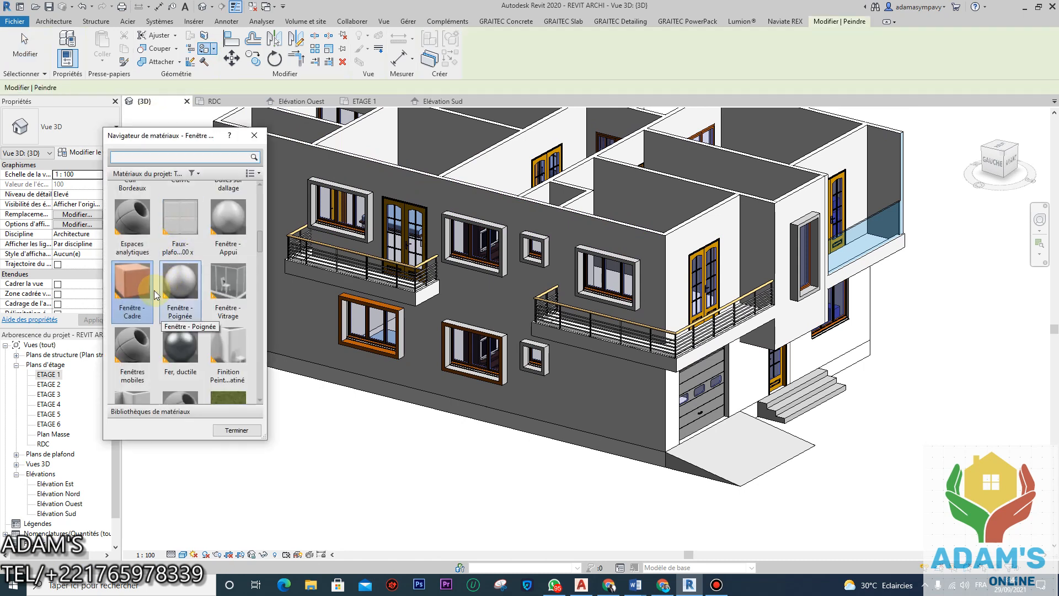
{"action": "left_click", "coordinate": [602, 223]}
{"action": "left_click", "coordinate": [700, 227]}
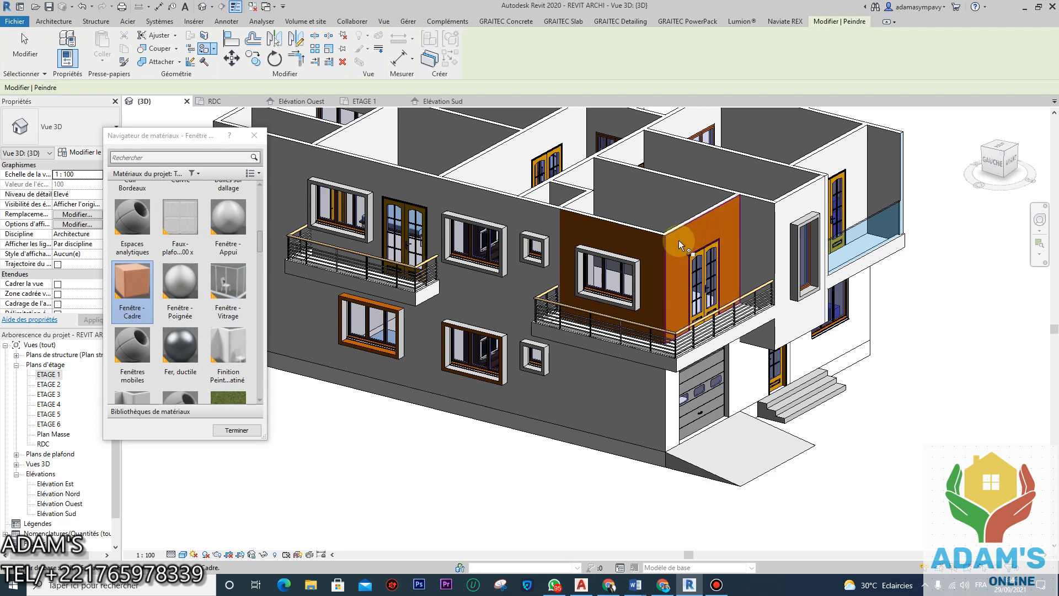
{"action": "scroll", "coordinate": [501, 283], "scroll_direction": "down", "scroll_amount": 3}
{"action": "scroll", "coordinate": [546, 268], "scroll_direction": "up", "scroll_amount": 2}
{"action": "scroll", "coordinate": [546, 267], "scroll_direction": "down", "scroll_amount": 2}
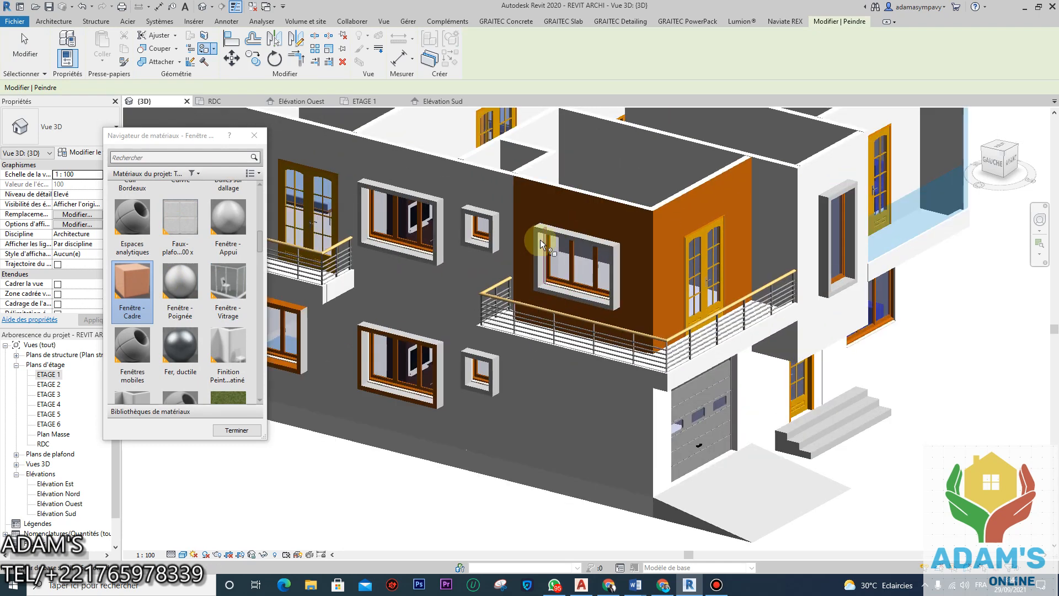
{"action": "scroll", "coordinate": [668, 332], "scroll_direction": "up", "scroll_amount": 1}
Step: Finish painting and orbit to review the orange faces from the front-right
{"action": "middle_click_drag", "start_coordinate": [657, 342], "coordinate": [680, 225], "text": "shift"}
{"action": "middle_click_drag", "start_coordinate": [651, 371], "coordinate": [728, 397], "text": "shift"}
{"action": "scroll", "coordinate": [225, 364], "scroll_direction": "down", "scroll_amount": 1}
{"action": "left_click", "coordinate": [231, 430]}
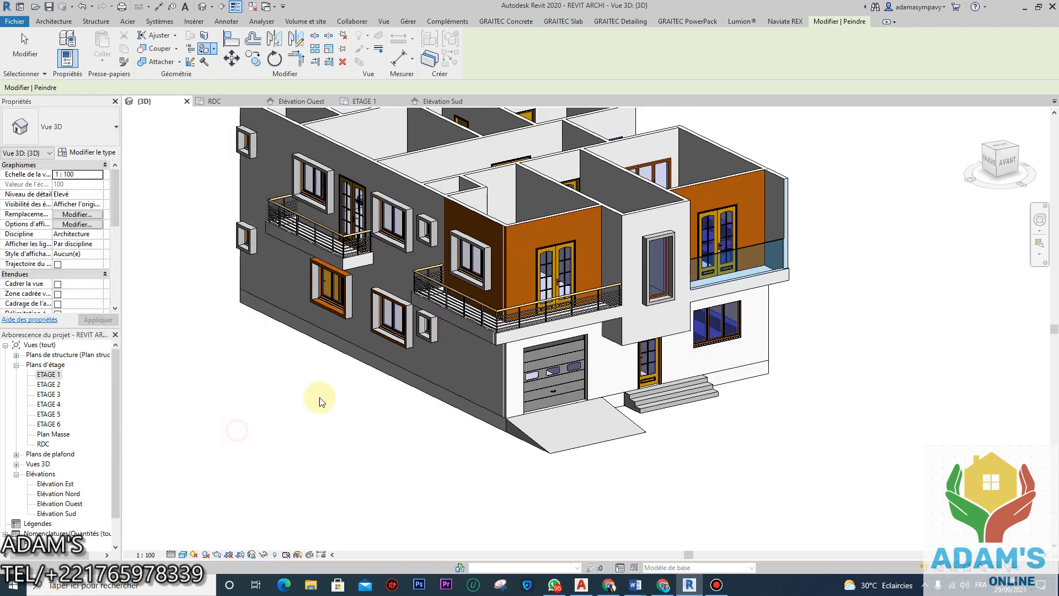
{"action": "middle_click_drag", "start_coordinate": [400, 422], "coordinate": [374, 421], "text": "shift"}
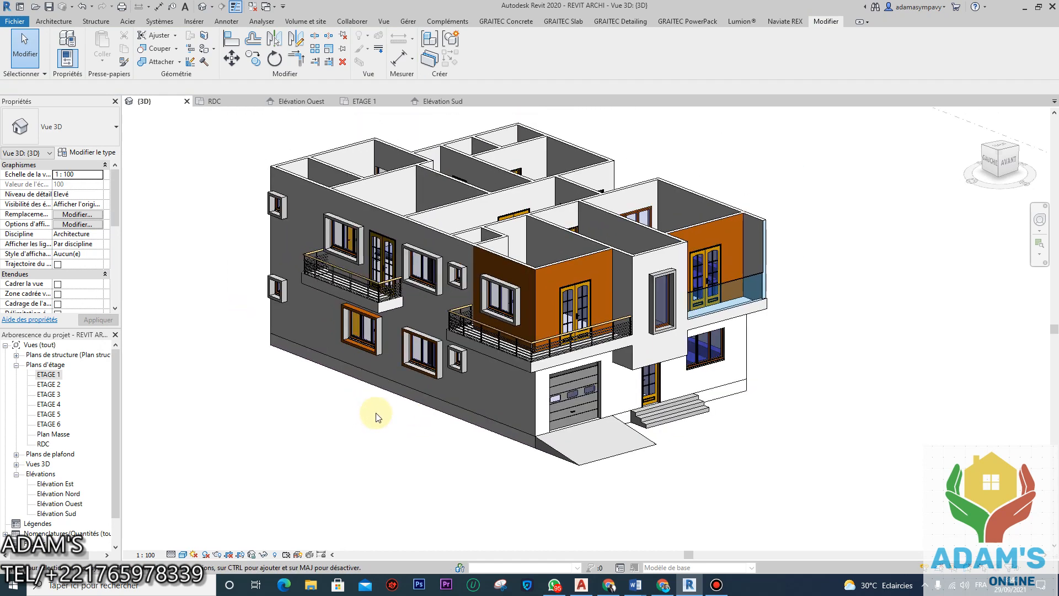
{"action": "middle_click_drag", "start_coordinate": [768, 444], "coordinate": [792, 456], "text": "shift"}
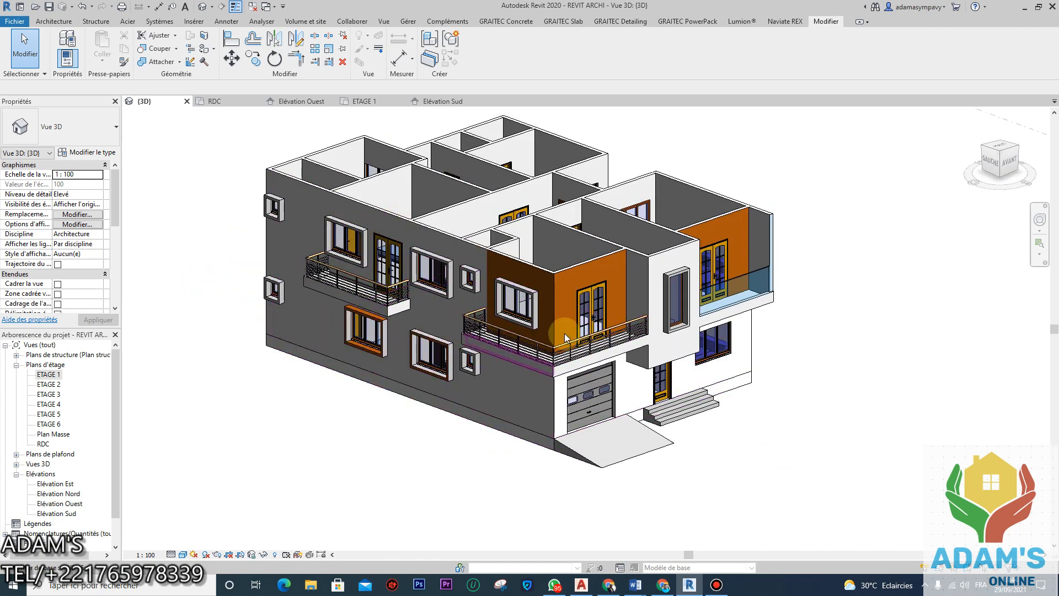
Step: Zoom and orbit the 3D view to look at the house from another angle
{"action": "scroll", "coordinate": [392, 275], "scroll_direction": "up", "scroll_amount": 3}
{"action": "scroll", "coordinate": [391, 276], "scroll_direction": "down", "scroll_amount": 2}
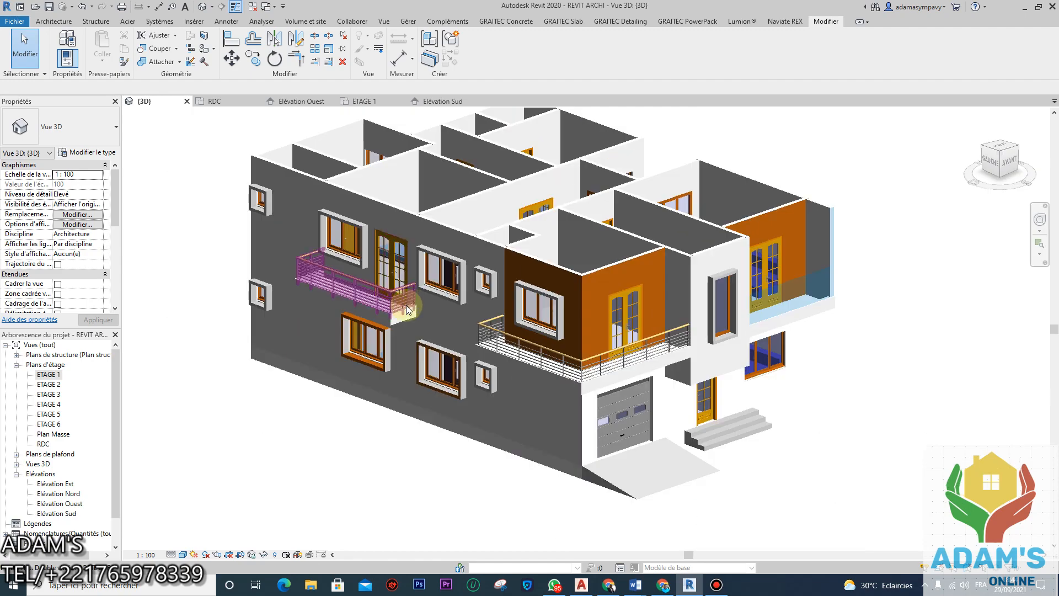
{"action": "scroll", "coordinate": [339, 313], "scroll_direction": "down", "scroll_amount": 2}
{"action": "middle_click_drag", "start_coordinate": [354, 380], "coordinate": [601, 299], "text": "shift"}
{"action": "scroll", "coordinate": [515, 289], "scroll_direction": "up", "scroll_amount": 5}
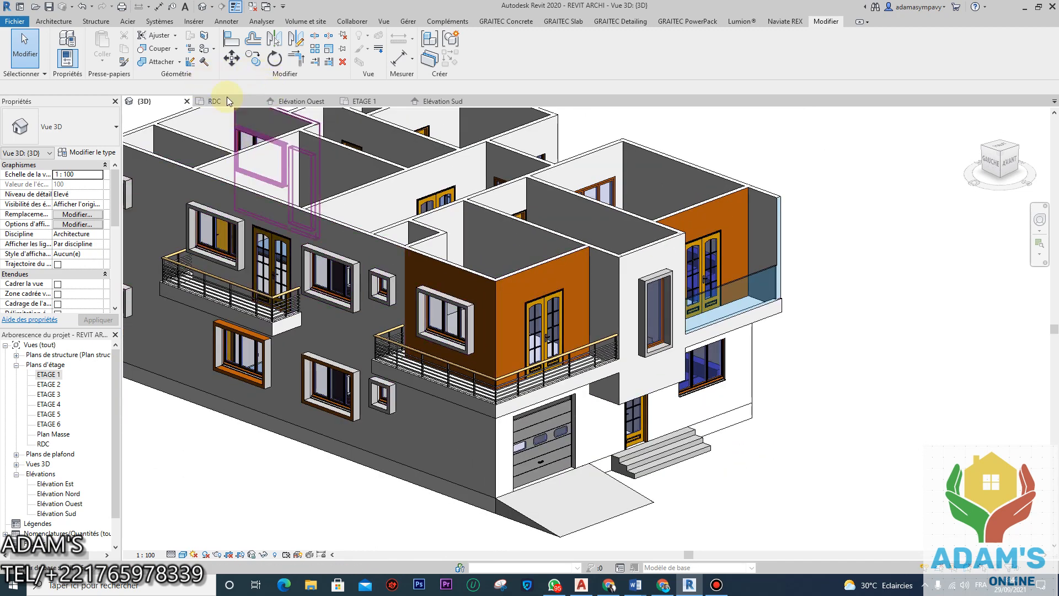
Step: Paint the protruding wall's front face with the dark brown Bois - Exotique material
{"action": "left_click", "coordinate": [204, 61]}
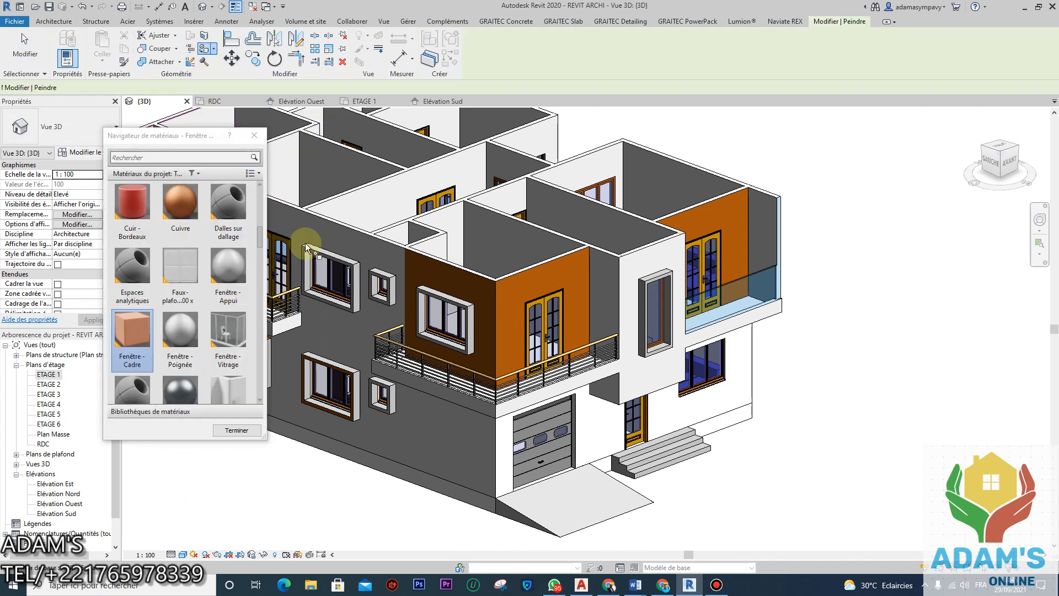
{"action": "scroll", "coordinate": [190, 298], "scroll_direction": "down", "scroll_amount": 10}
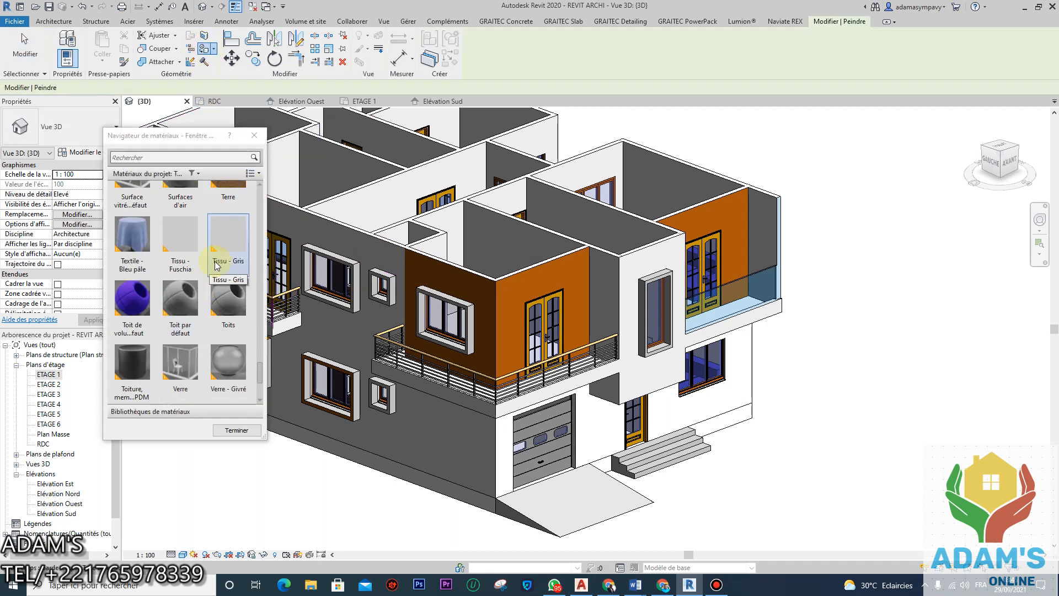
{"action": "scroll", "coordinate": [178, 298], "scroll_direction": "up", "scroll_amount": 10}
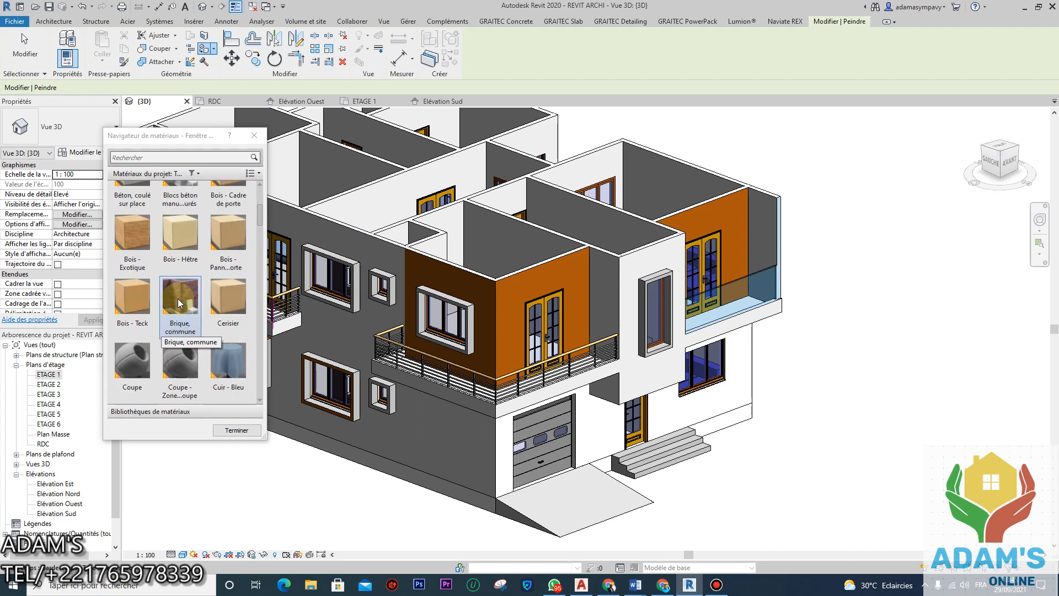
{"action": "scroll", "coordinate": [178, 302], "scroll_direction": "up", "scroll_amount": 3}
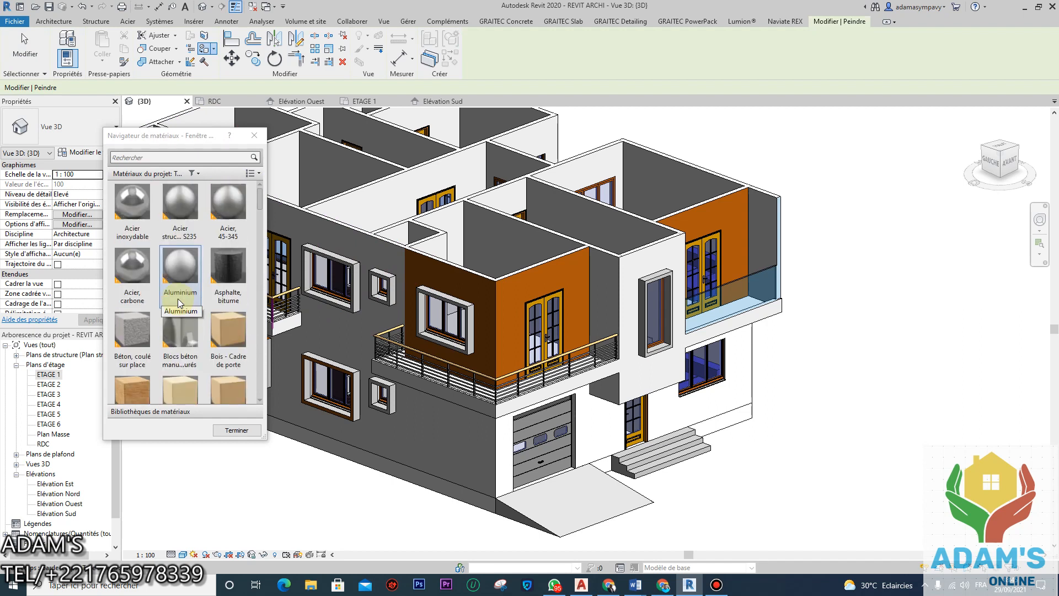
{"action": "scroll", "coordinate": [177, 303], "scroll_direction": "down", "scroll_amount": 5}
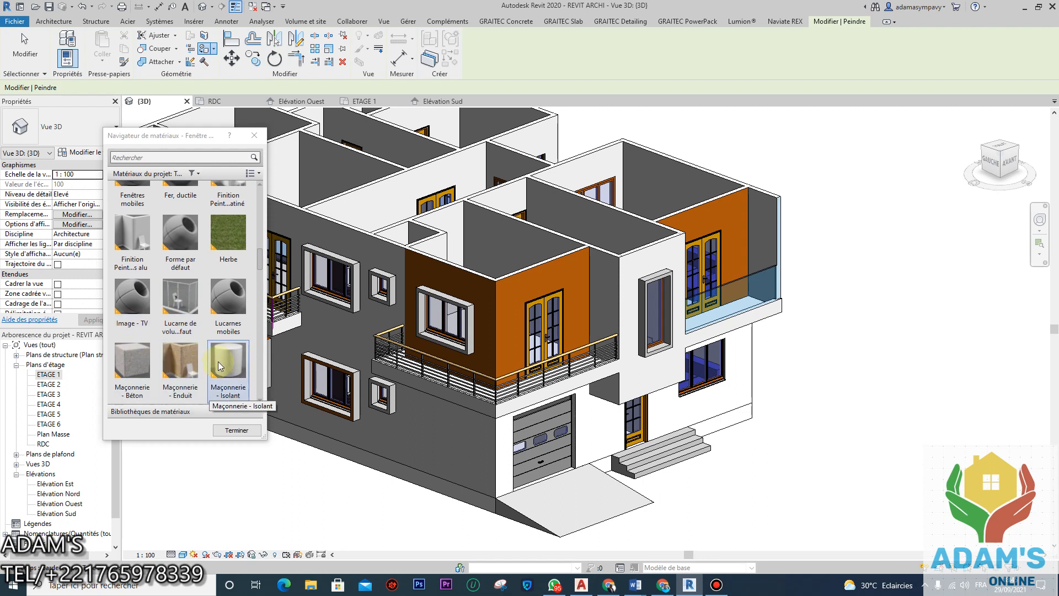
{"action": "scroll", "coordinate": [157, 283], "scroll_direction": "up", "scroll_amount": 3}
{"action": "scroll", "coordinate": [157, 282], "scroll_direction": "up", "scroll_amount": 4}
{"action": "left_click", "coordinate": [143, 358]}
{"action": "left_click", "coordinate": [637, 275]}
Step: Orbit around the house to check the brown wall, then finish painting
{"action": "middle_click_drag", "start_coordinate": [828, 333], "coordinate": [575, 268], "text": "shift"}
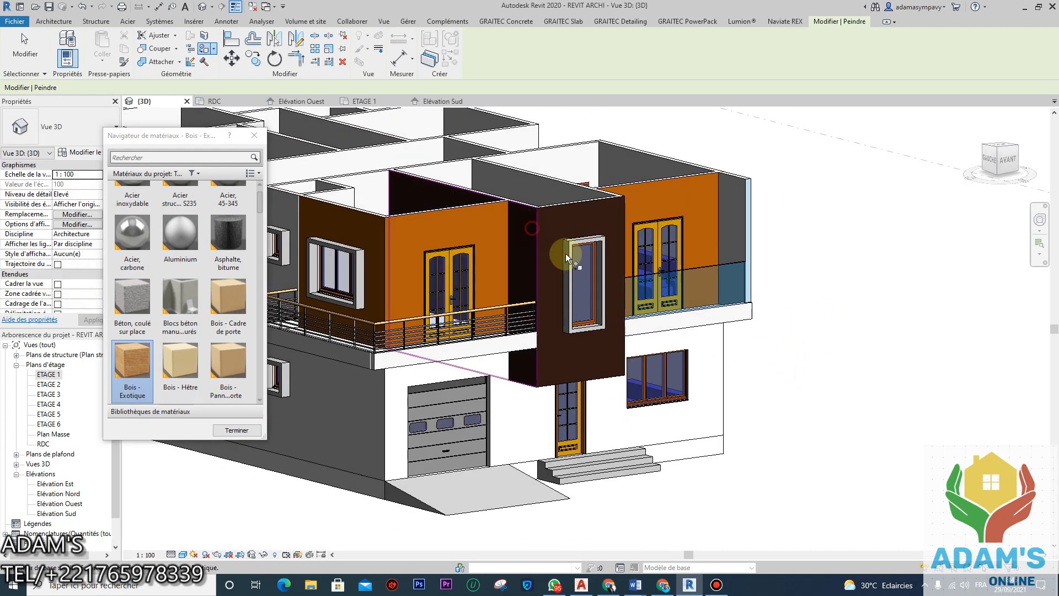
{"action": "scroll", "coordinate": [750, 382], "scroll_direction": "down", "scroll_amount": 5}
{"action": "middle_click_drag", "start_coordinate": [750, 382], "coordinate": [772, 383], "text": "shift"}
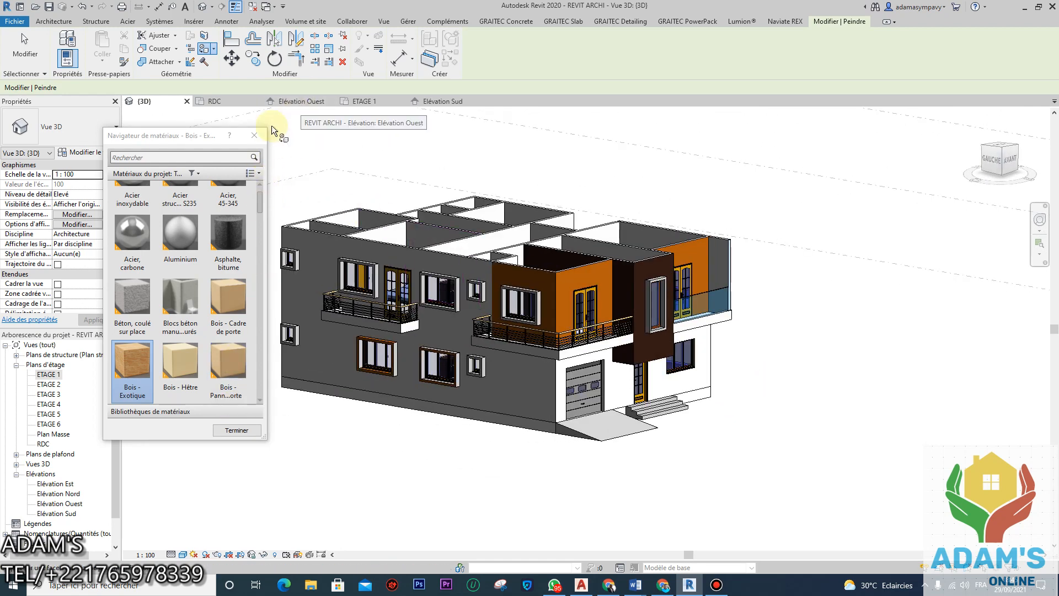
{"action": "left_click", "coordinate": [254, 135]}
Step: Undo the brown finish on the protruding wall and restart painting with a material
{"action": "left_click", "coordinate": [82, 7]}
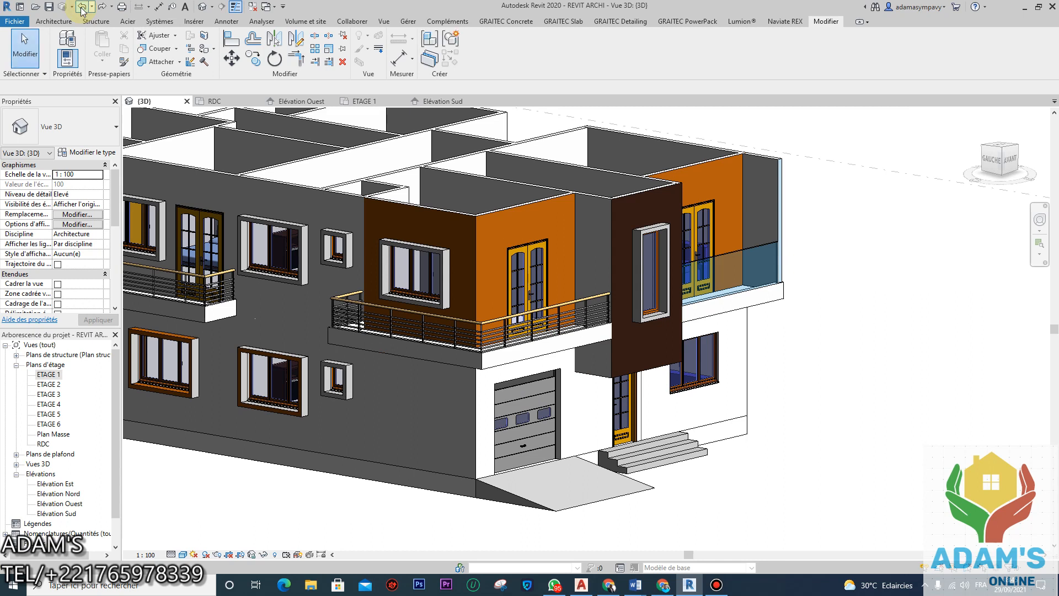
{"action": "left_click", "coordinate": [81, 7]}
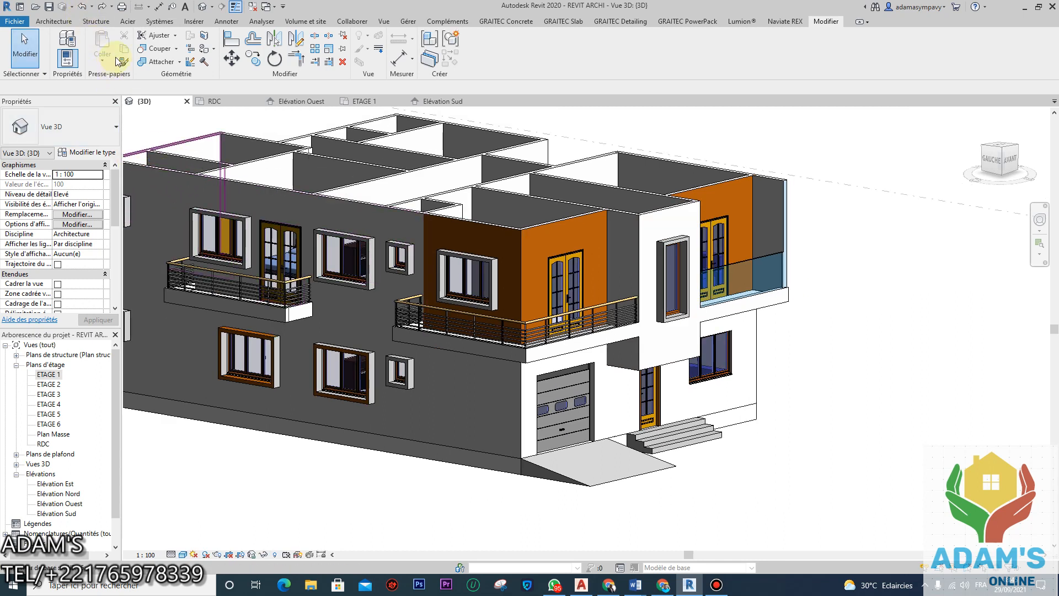
{"action": "left_click", "coordinate": [204, 49]}
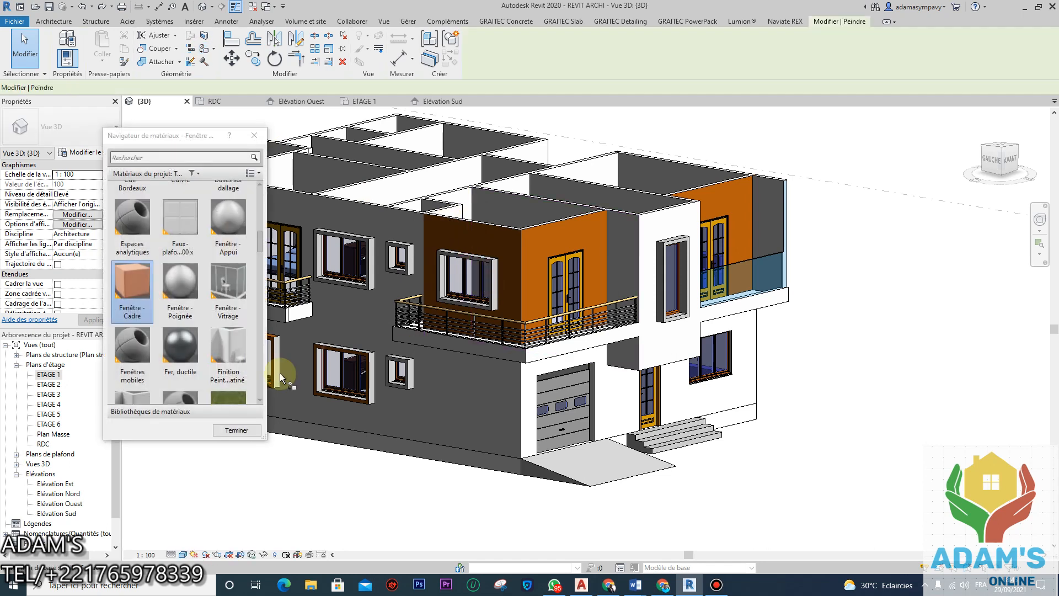
{"action": "scroll", "coordinate": [199, 267], "scroll_direction": "up", "scroll_amount": 3}
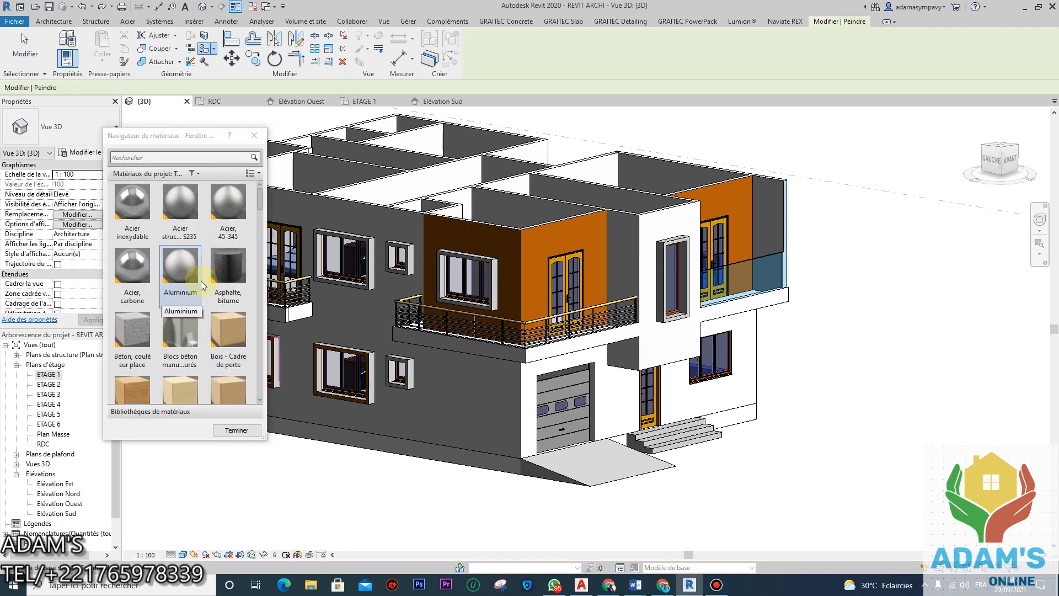
{"action": "left_click", "coordinate": [133, 270]}
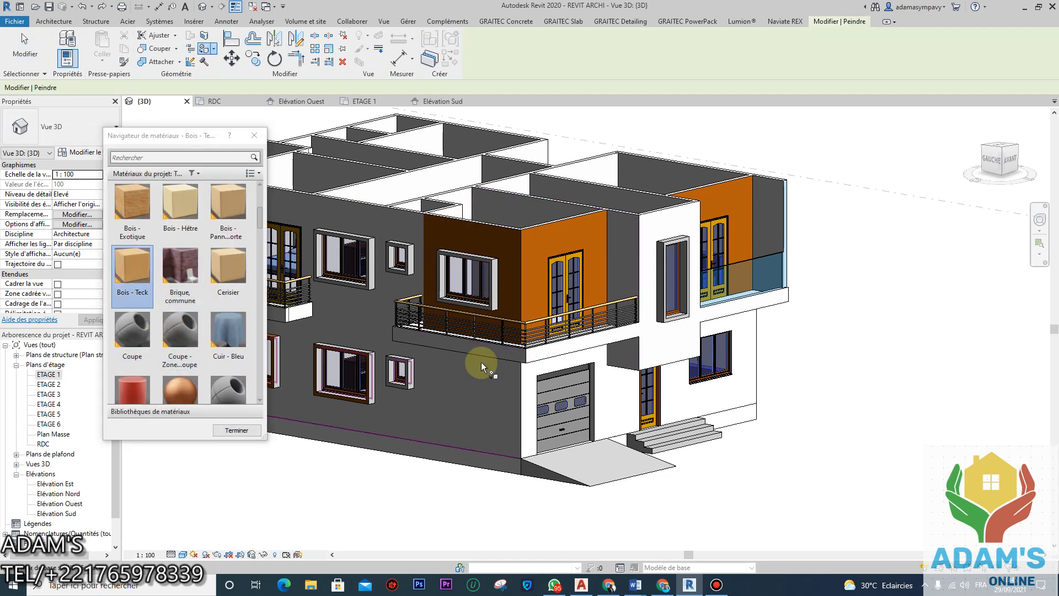
Step: Paint the front balcony's slab edge with the orange Fenêtre - Cadre material
{"action": "scroll", "coordinate": [474, 347], "scroll_direction": "up", "scroll_amount": 2}
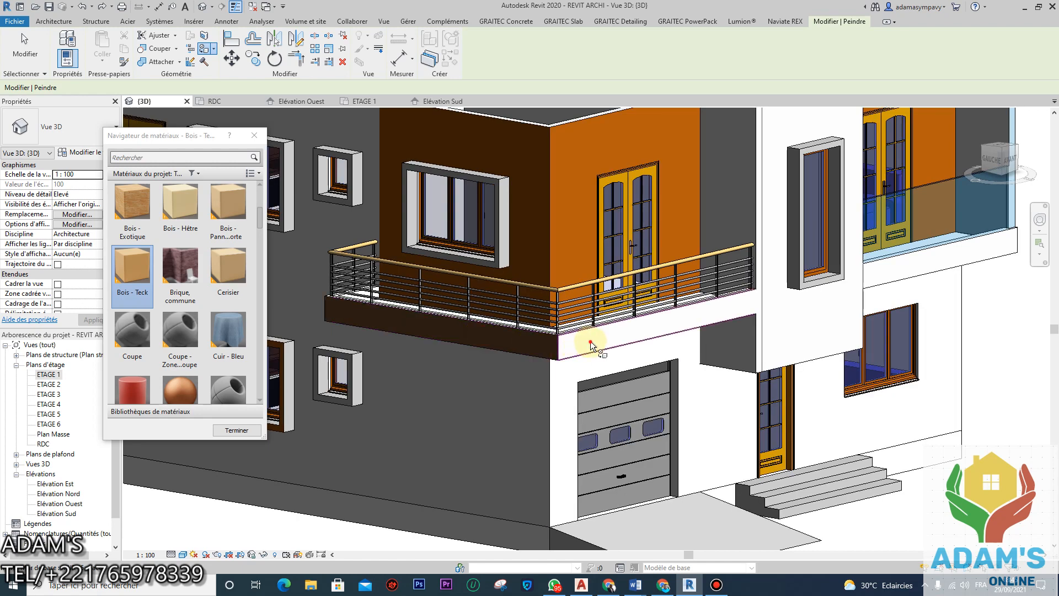
{"action": "scroll", "coordinate": [617, 376], "scroll_direction": "down", "scroll_amount": 4}
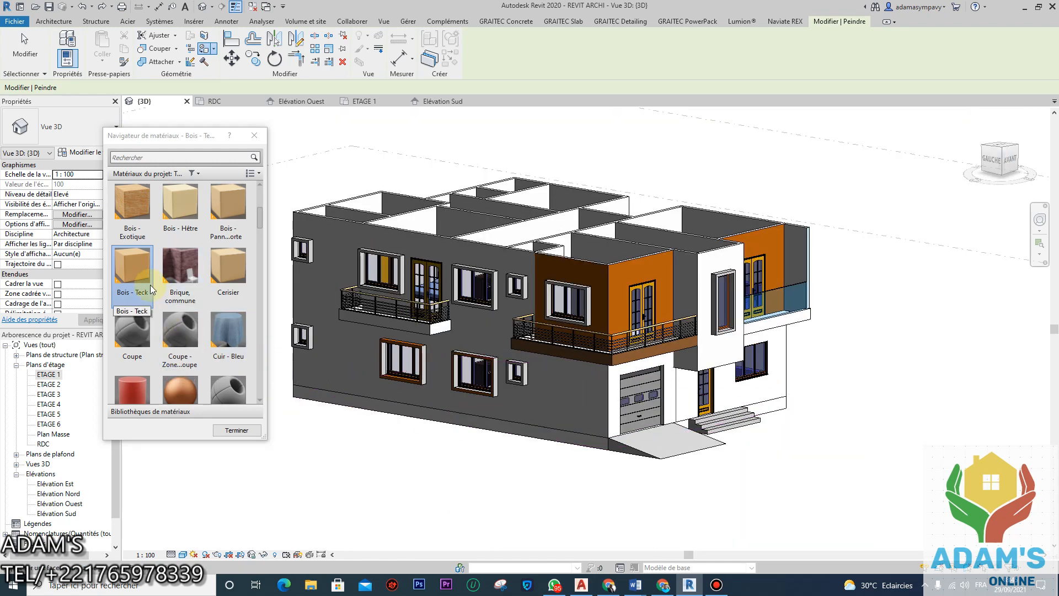
{"action": "scroll", "coordinate": [160, 298], "scroll_direction": "down", "scroll_amount": 10}
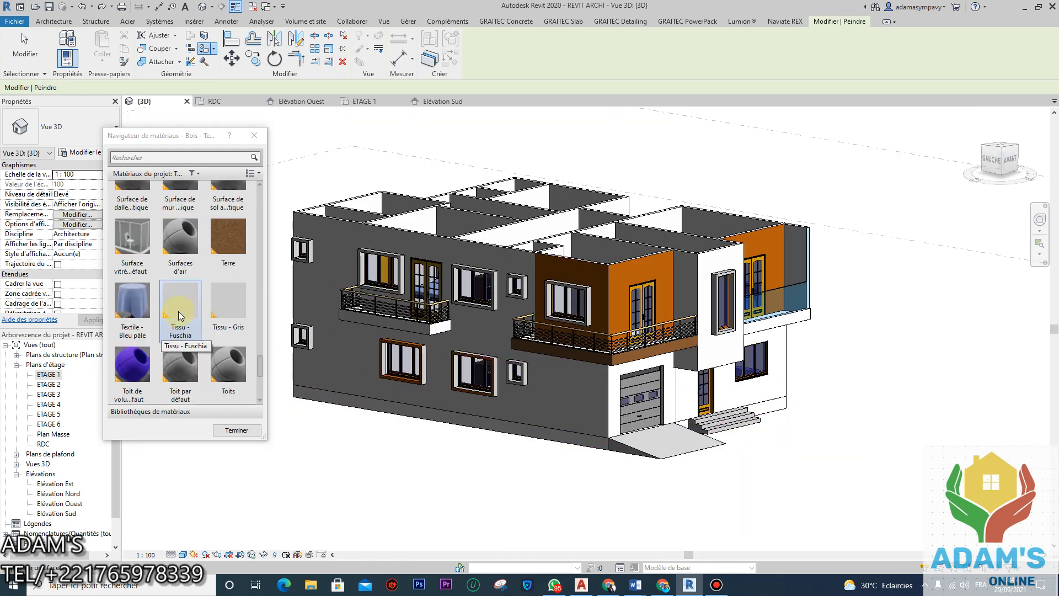
{"action": "scroll", "coordinate": [168, 310], "scroll_direction": "down", "scroll_amount": 5}
{"action": "scroll", "coordinate": [165, 307], "scroll_direction": "up", "scroll_amount": 8}
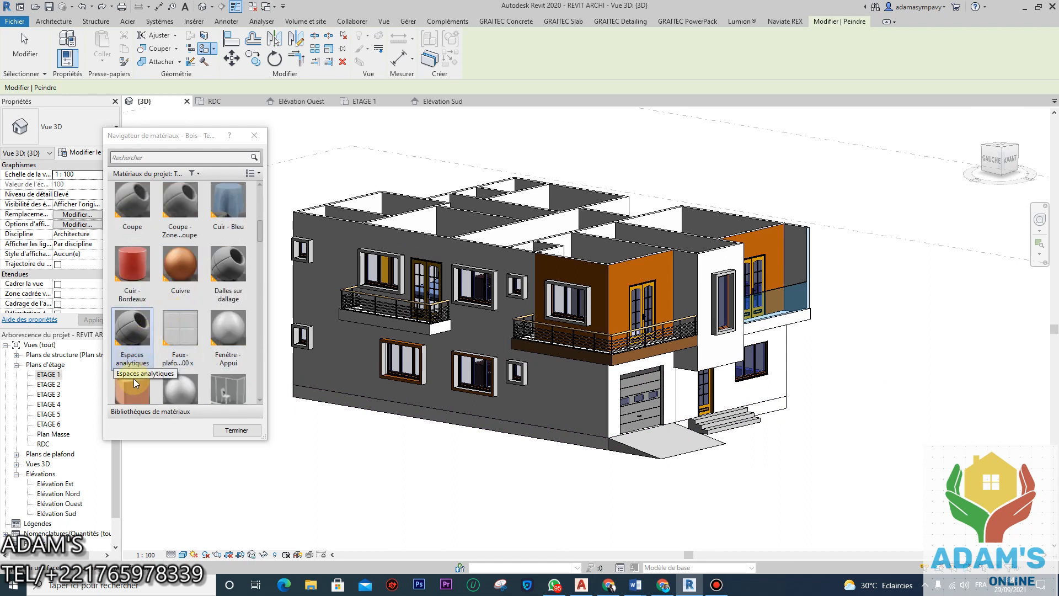
{"action": "scroll", "coordinate": [134, 378], "scroll_direction": "down", "scroll_amount": 1}
{"action": "left_click", "coordinate": [134, 374]}
{"action": "scroll", "coordinate": [564, 402], "scroll_direction": "up", "scroll_amount": 3}
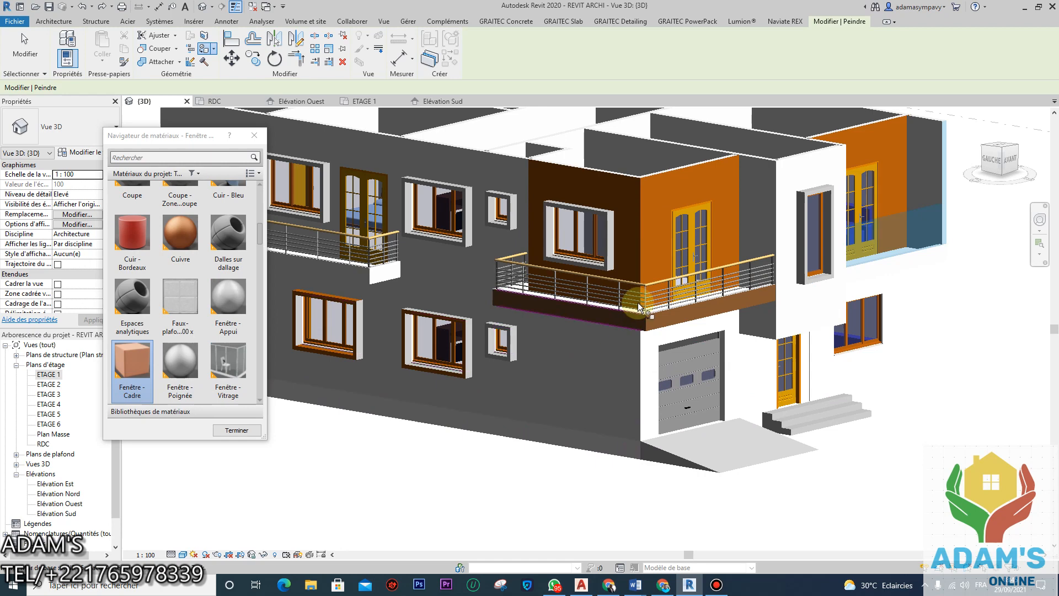
{"action": "scroll", "coordinate": [638, 302], "scroll_direction": "up", "scroll_amount": 3}
{"action": "left_click", "coordinate": [616, 353]}
{"action": "scroll", "coordinate": [709, 347], "scroll_direction": "down", "scroll_amount": 4}
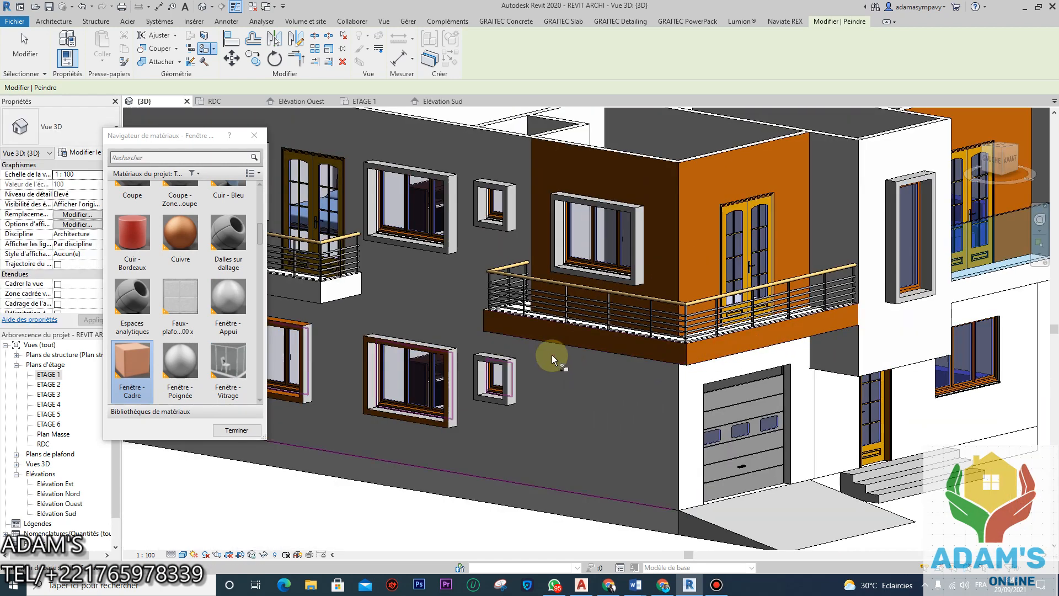
{"action": "scroll", "coordinate": [551, 357], "scroll_direction": "down", "scroll_amount": 3}
Step: Orbit from rear left back to the front to check the slab edge, then finish painting
{"action": "middle_click_drag", "start_coordinate": [503, 398], "coordinate": [725, 379], "text": "shift"}
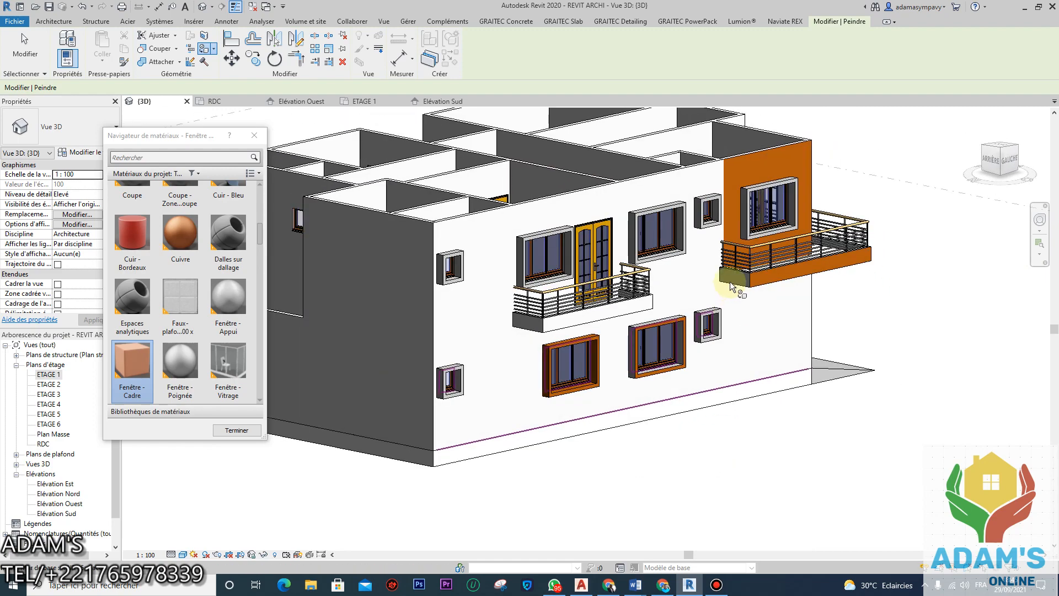
{"action": "scroll", "coordinate": [736, 272], "scroll_direction": "up", "scroll_amount": 4}
{"action": "scroll", "coordinate": [737, 347], "scroll_direction": "down", "scroll_amount": 4}
{"action": "middle_click_drag", "start_coordinate": [676, 329], "coordinate": [630, 342], "text": "shift"}
{"action": "scroll", "coordinate": [630, 342], "scroll_direction": "down", "scroll_amount": 2}
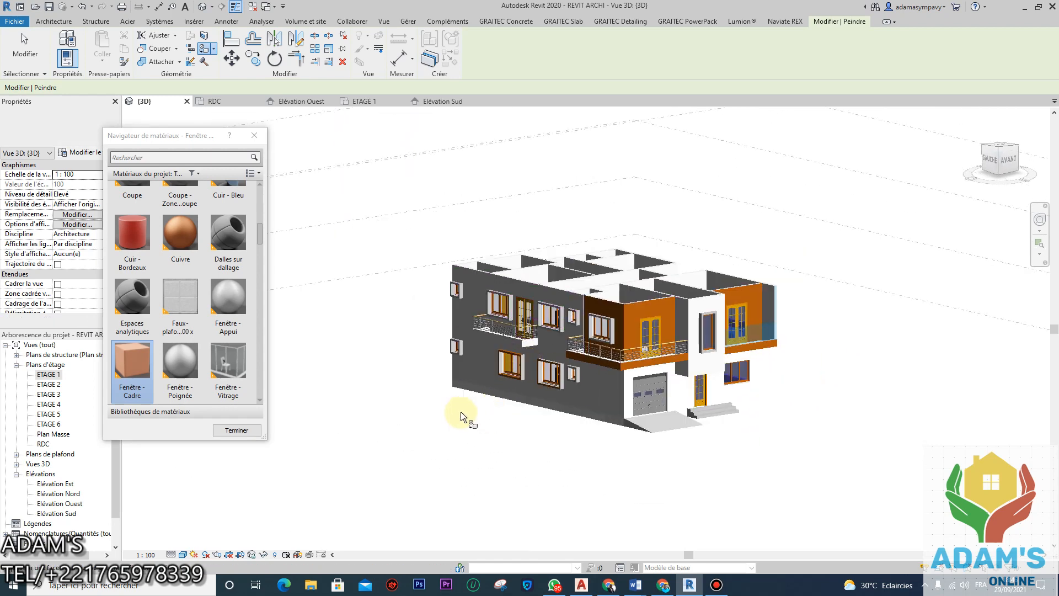
{"action": "left_click", "coordinate": [236, 430]}
{"action": "scroll", "coordinate": [610, 243], "scroll_direction": "up", "scroll_amount": 3}
Step: Exit the Paint command with Esc, returning to normal selection in Modifier
{"action": "key", "text": "Escape"}
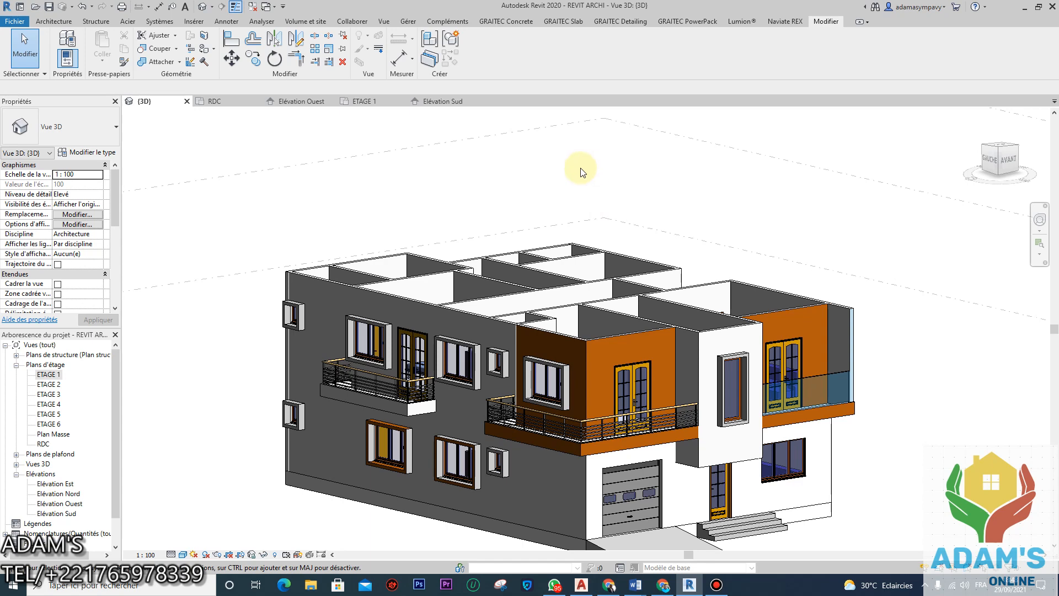
Step: Select the white wall's window frame and try Modifier in situ, cancelling the resulting error
{"action": "scroll", "coordinate": [535, 365], "scroll_direction": "up", "scroll_amount": 2}
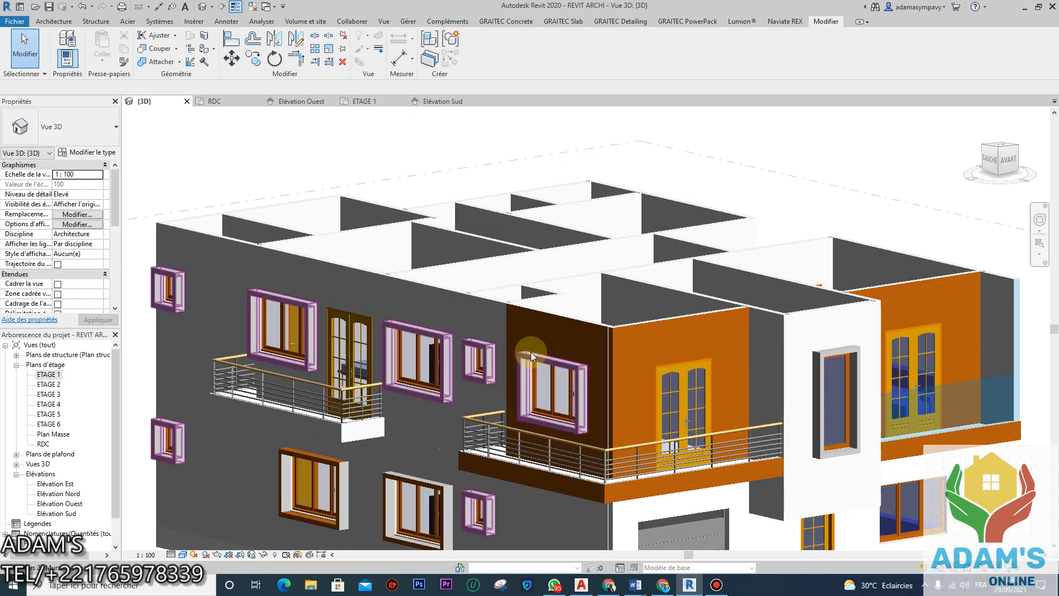
{"action": "scroll", "coordinate": [530, 353], "scroll_direction": "down", "scroll_amount": 2}
{"action": "middle_click_drag", "start_coordinate": [527, 357], "coordinate": [536, 298]}
{"action": "scroll", "coordinate": [765, 297], "scroll_direction": "up", "scroll_amount": 2}
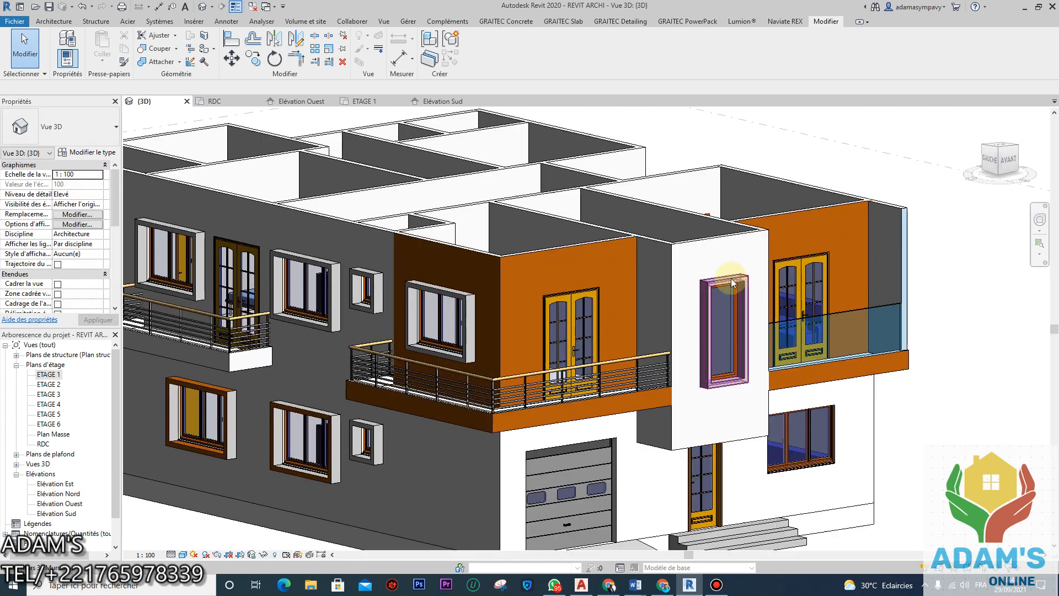
{"action": "left_click", "coordinate": [732, 283]}
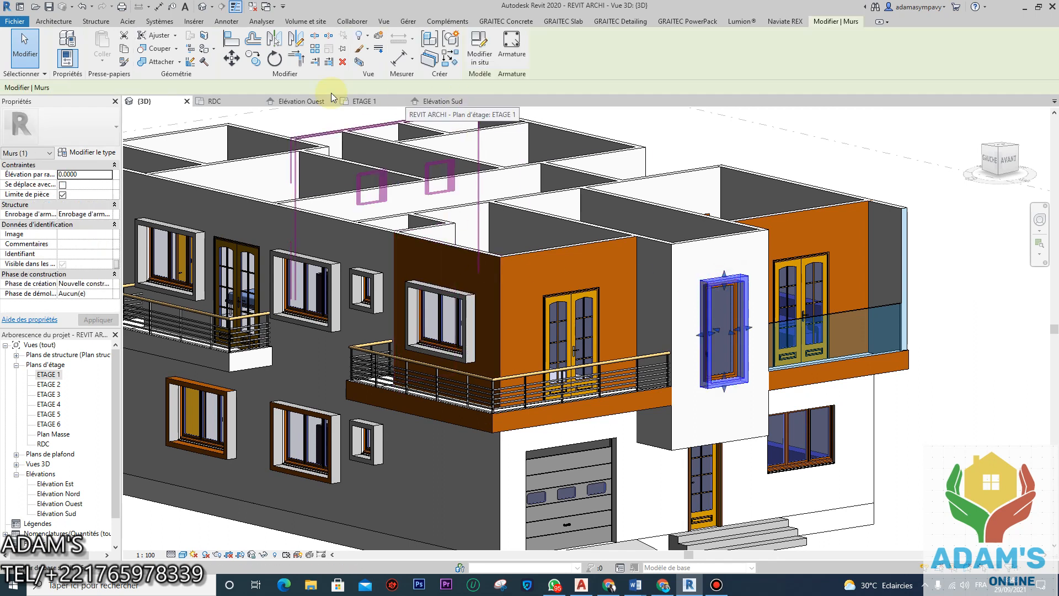
{"action": "left_click", "coordinate": [480, 50]}
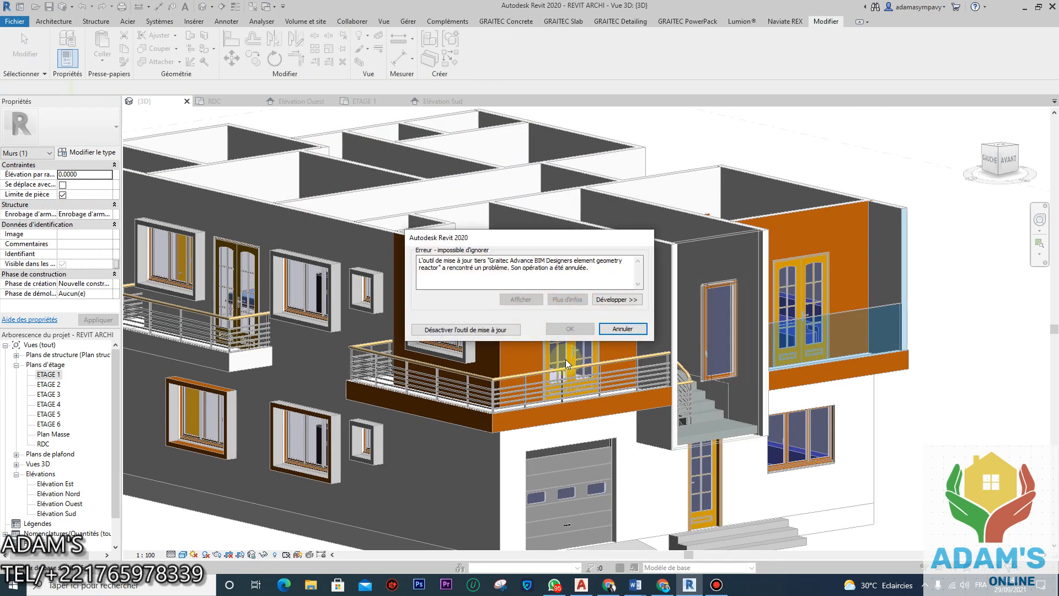
{"action": "left_click", "coordinate": [615, 329]}
Step: Clear the selection and restart the Paint tool to list the project materials
{"action": "scroll", "coordinate": [524, 331], "scroll_direction": "down", "scroll_amount": 2}
{"action": "left_click", "coordinate": [213, 124]}
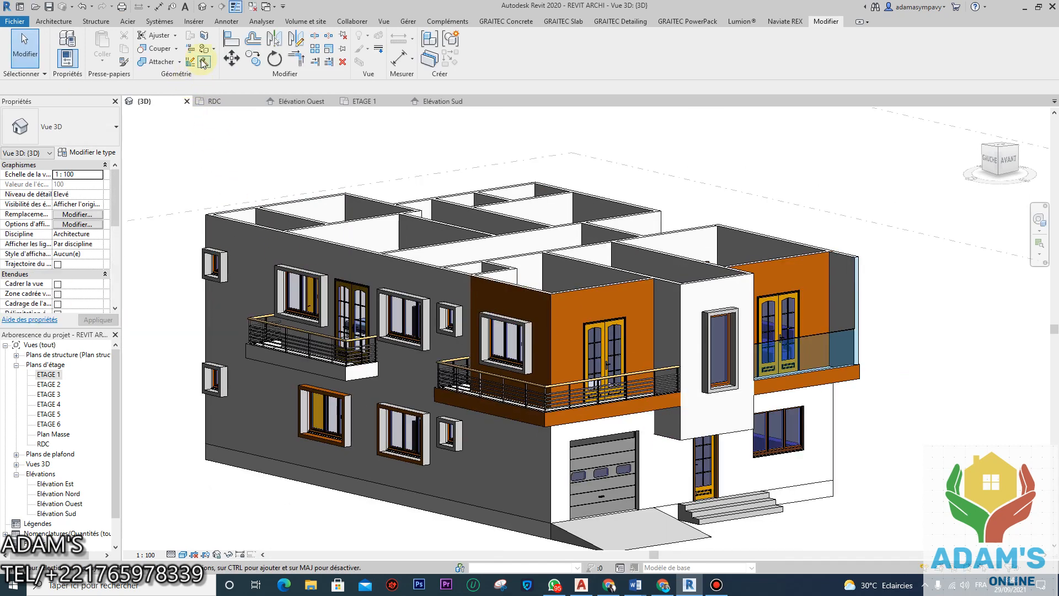
{"action": "left_click", "coordinate": [205, 48]}
{"action": "scroll", "coordinate": [173, 291], "scroll_direction": "up", "scroll_amount": 5}
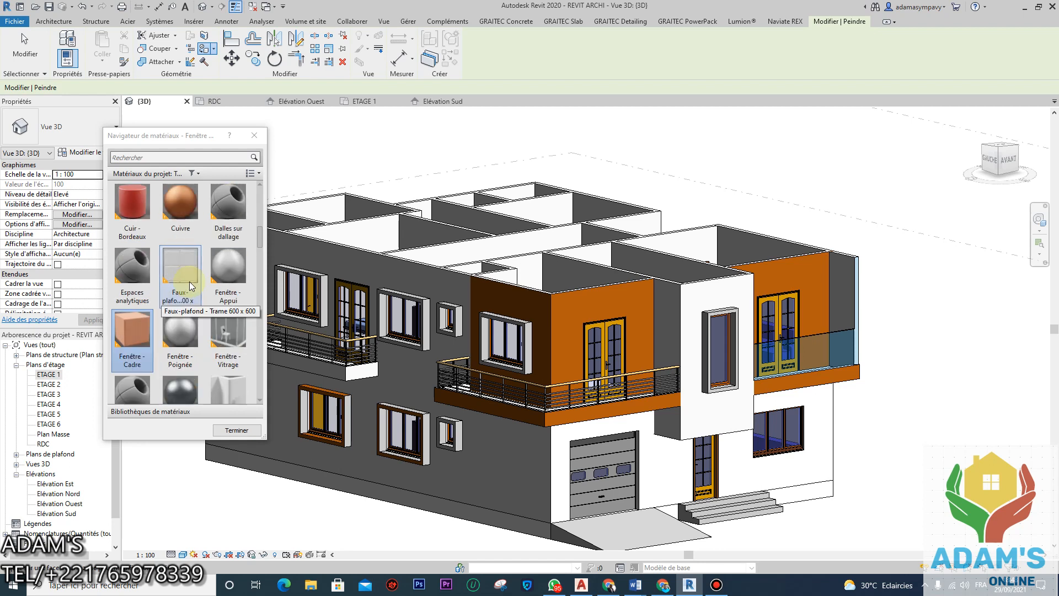
Step: Choose Asphalte, bitume, then end painting and close the material browser
{"action": "left_click", "coordinate": [215, 261]}
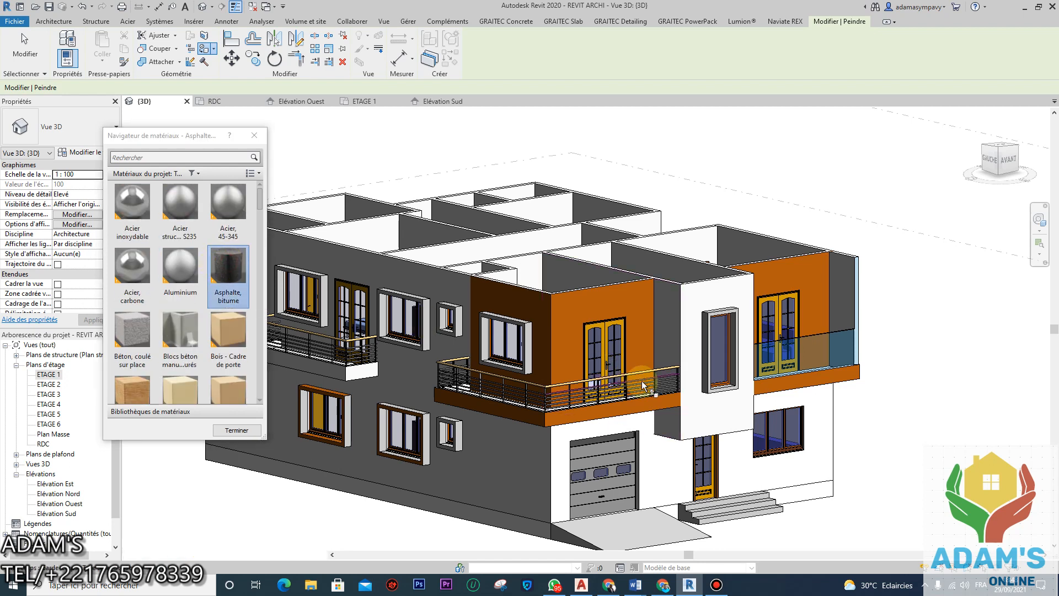
{"action": "scroll", "coordinate": [730, 314], "scroll_direction": "up", "scroll_amount": 10}
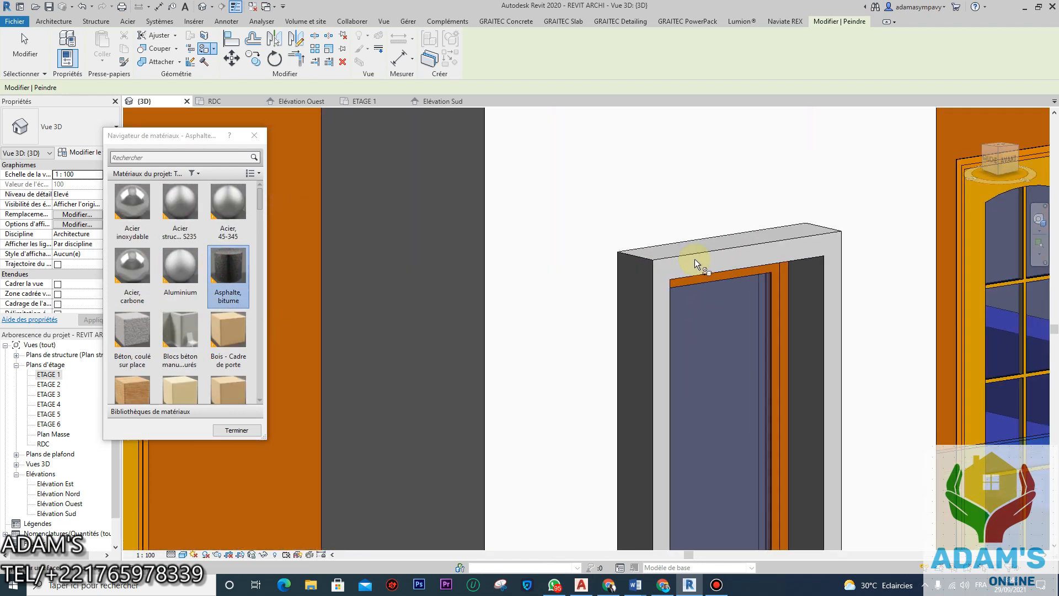
{"action": "left_click", "coordinate": [252, 135]}
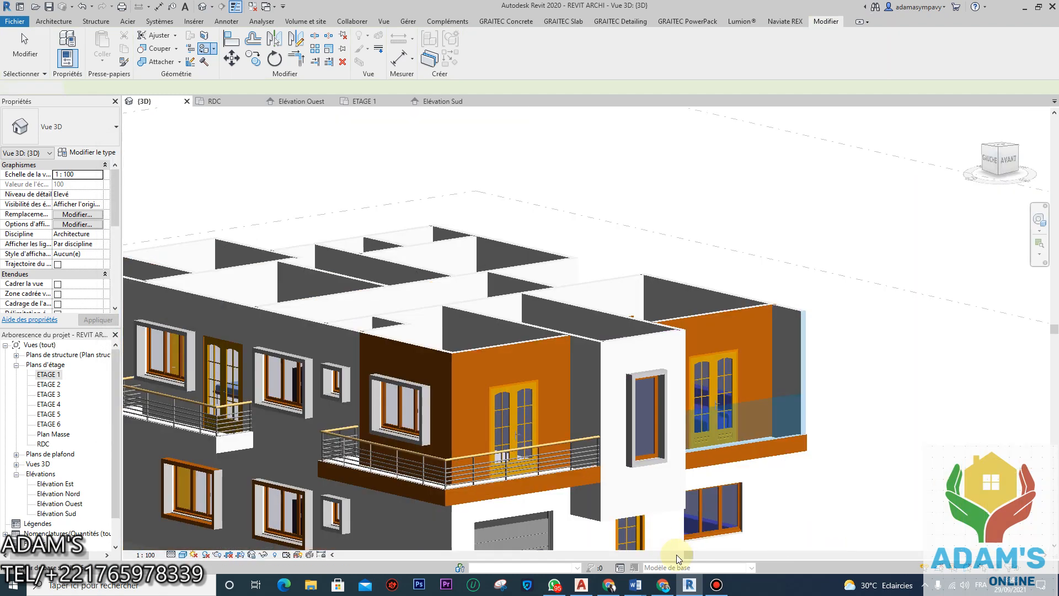
Step: Dismiss the recorder panel and select the wall framing the narrow window
{"action": "left_click", "coordinate": [716, 585]}
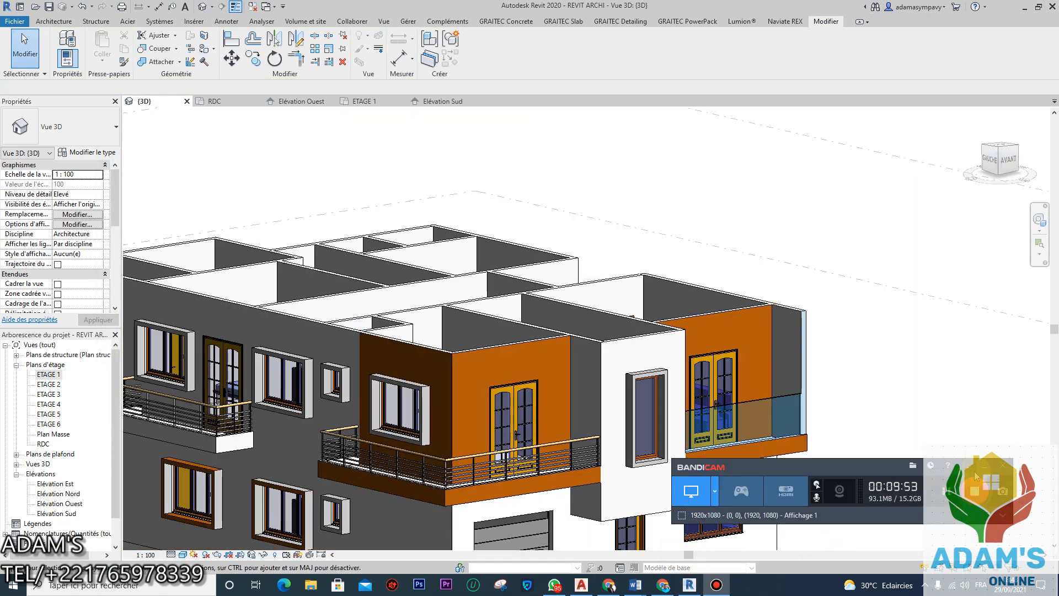
{"action": "left_click", "coordinate": [984, 470]}
{"action": "scroll", "coordinate": [671, 378], "scroll_direction": "up", "scroll_amount": 2}
{"action": "left_click", "coordinate": [662, 373]}
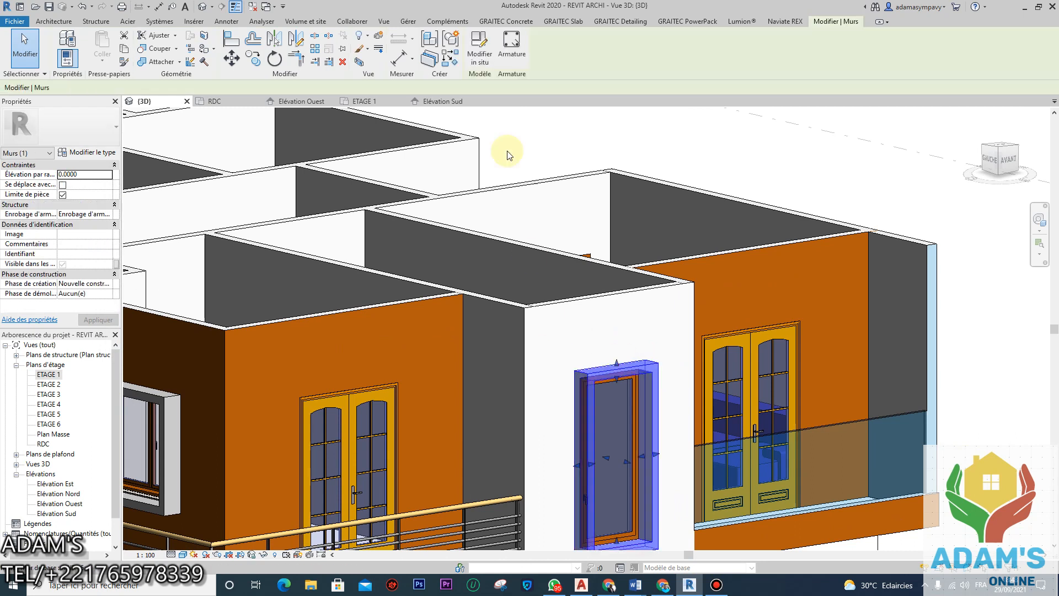
Step: Open the narrow window's surround wall for in-place editing, dismissing the Graitec updater error
{"action": "key", "text": "Delete"}
{"action": "left_click", "coordinate": [471, 330]}
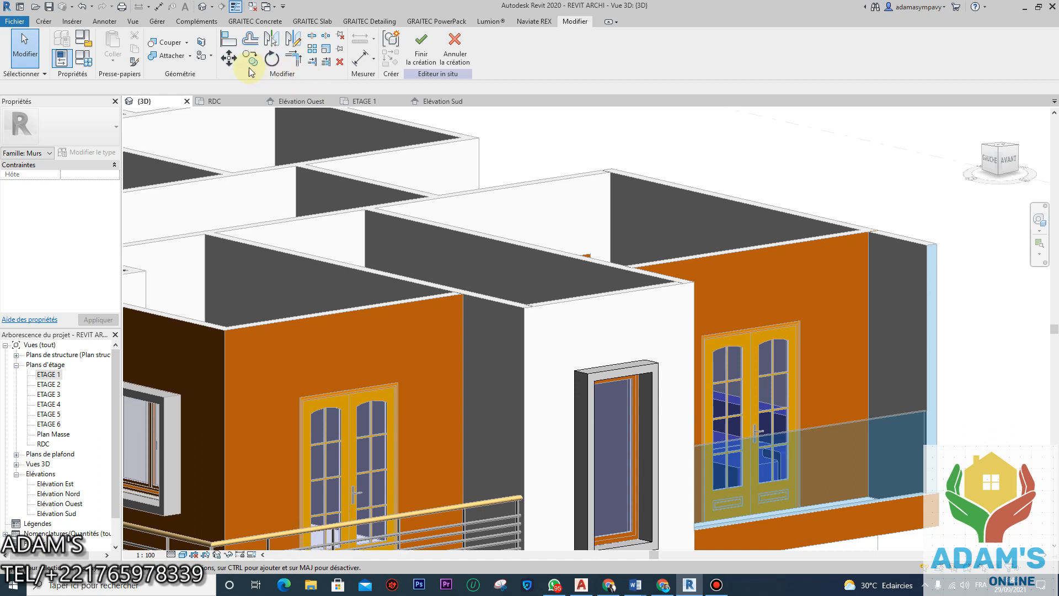
{"action": "left_click", "coordinate": [201, 56]}
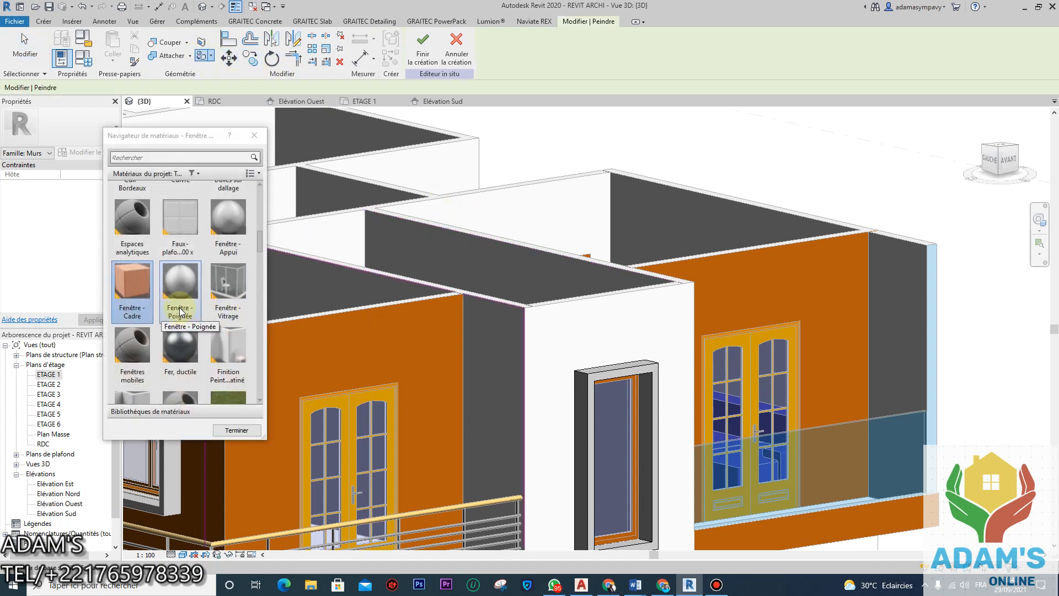
{"action": "scroll", "coordinate": [180, 312], "scroll_direction": "up", "scroll_amount": 10}
Step: Paint the frame's top corner face with Asphalte, bitume
{"action": "left_click", "coordinate": [227, 275]}
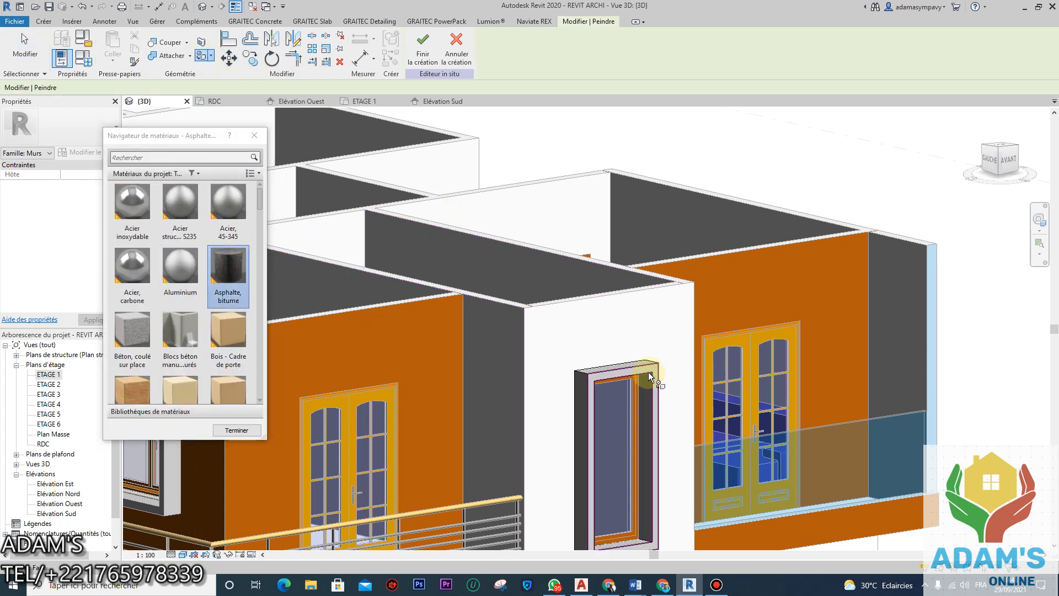
{"action": "middle_click_drag", "start_coordinate": [648, 422], "coordinate": [611, 311]}
{"action": "scroll", "coordinate": [611, 311], "scroll_direction": "up", "scroll_amount": 5}
{"action": "left_click", "coordinate": [585, 243]}
{"action": "scroll", "coordinate": [205, 303], "scroll_direction": "down", "scroll_amount": 10}
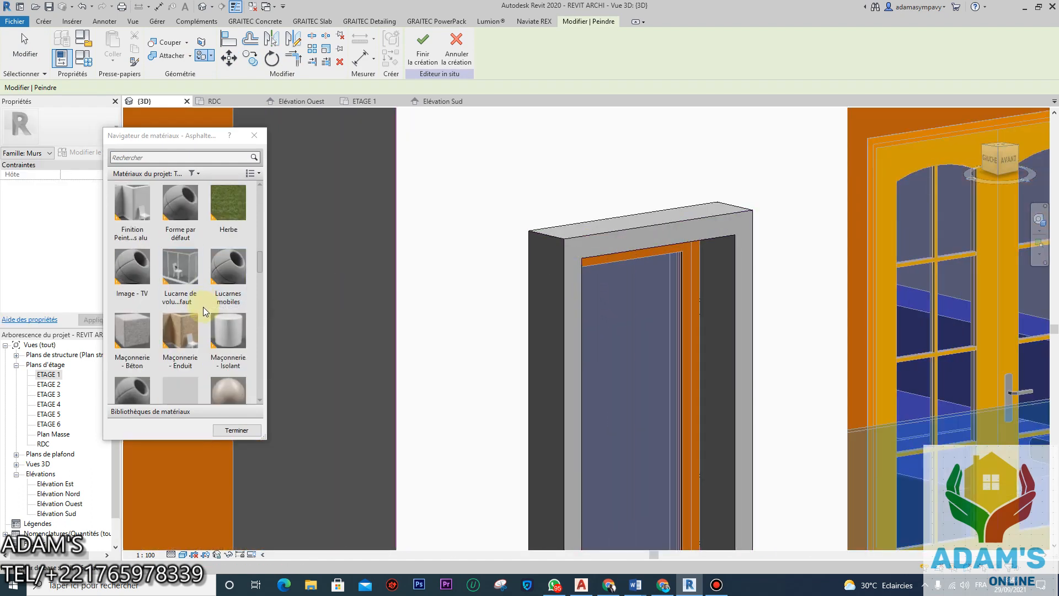
{"action": "scroll", "coordinate": [186, 325], "scroll_direction": "down", "scroll_amount": 5}
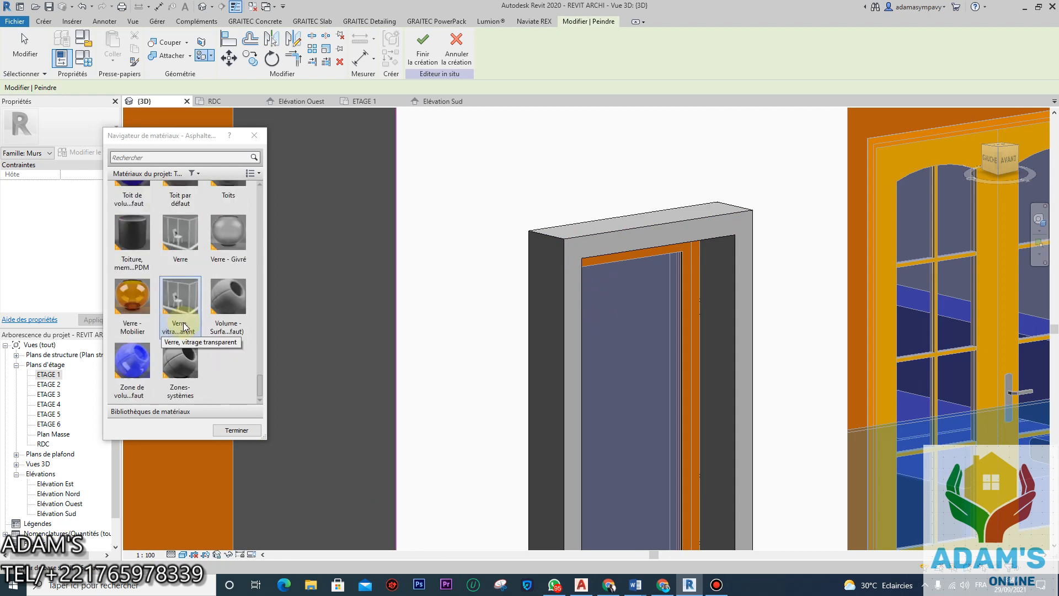
Step: Try Cerisier, Brique commune and Béton coulé sur place on the frame faces
{"action": "left_click", "coordinate": [141, 248]}
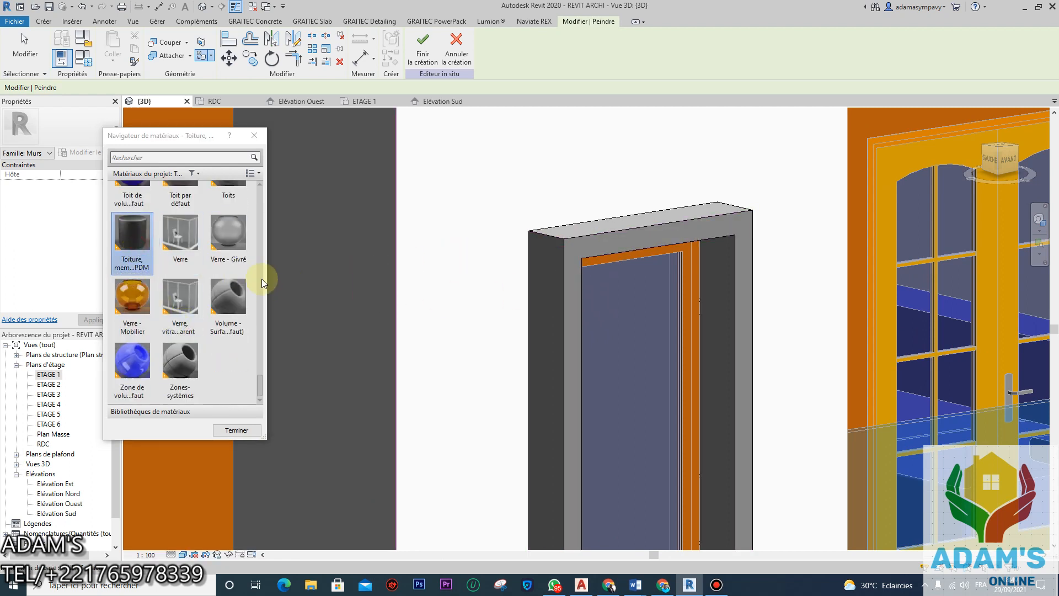
{"action": "scroll", "coordinate": [223, 279], "scroll_direction": "up", "scroll_amount": 1}
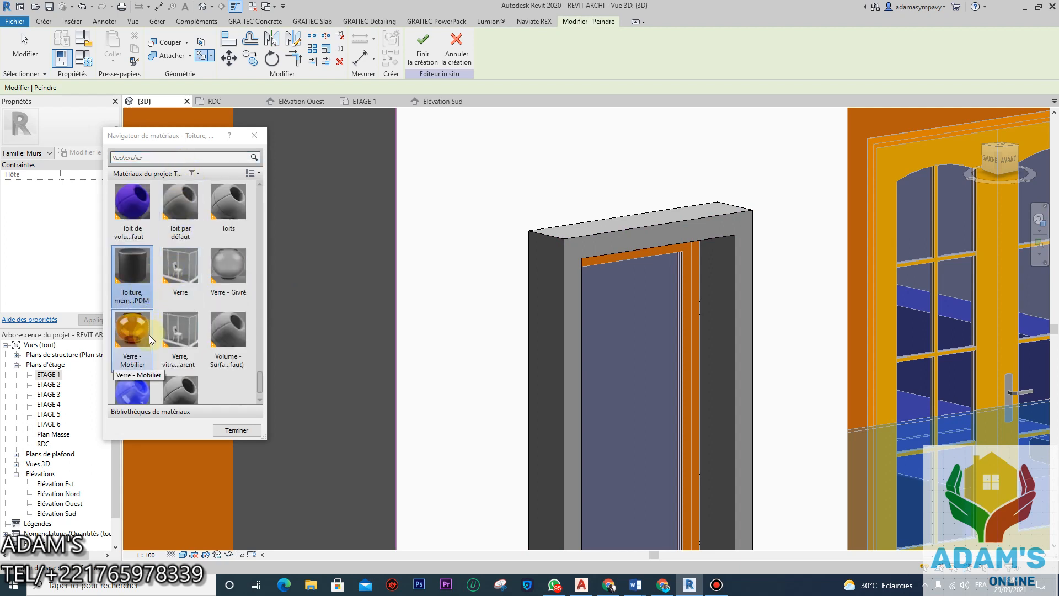
{"action": "scroll", "coordinate": [150, 293], "scroll_direction": "up", "scroll_amount": 10}
{"action": "scroll", "coordinate": [155, 300], "scroll_direction": "up", "scroll_amount": 5}
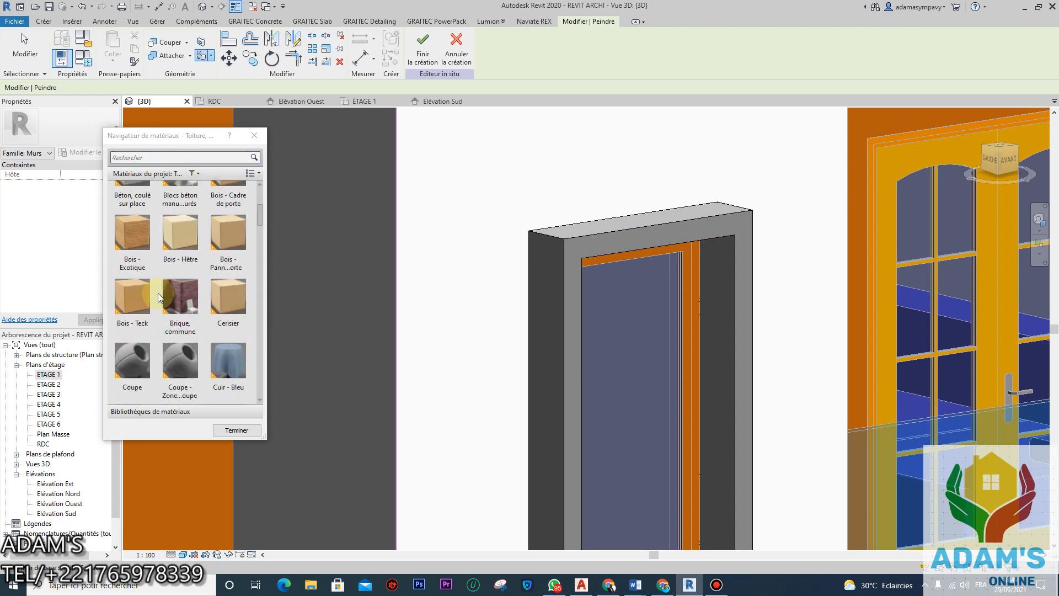
{"action": "left_click", "coordinate": [227, 298]}
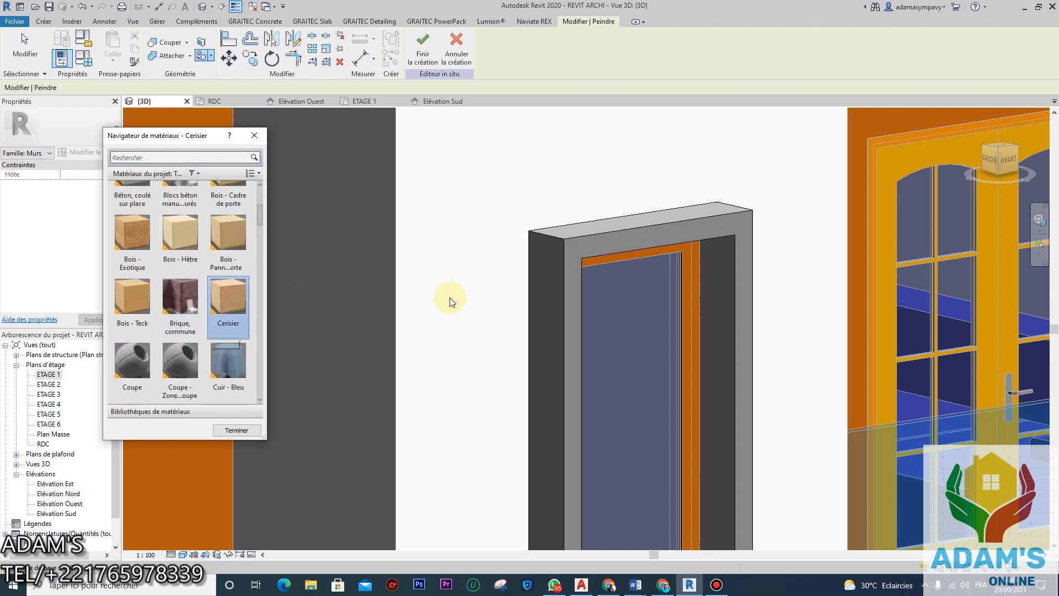
{"action": "left_click", "coordinate": [676, 233]}
{"action": "left_click", "coordinate": [190, 316]}
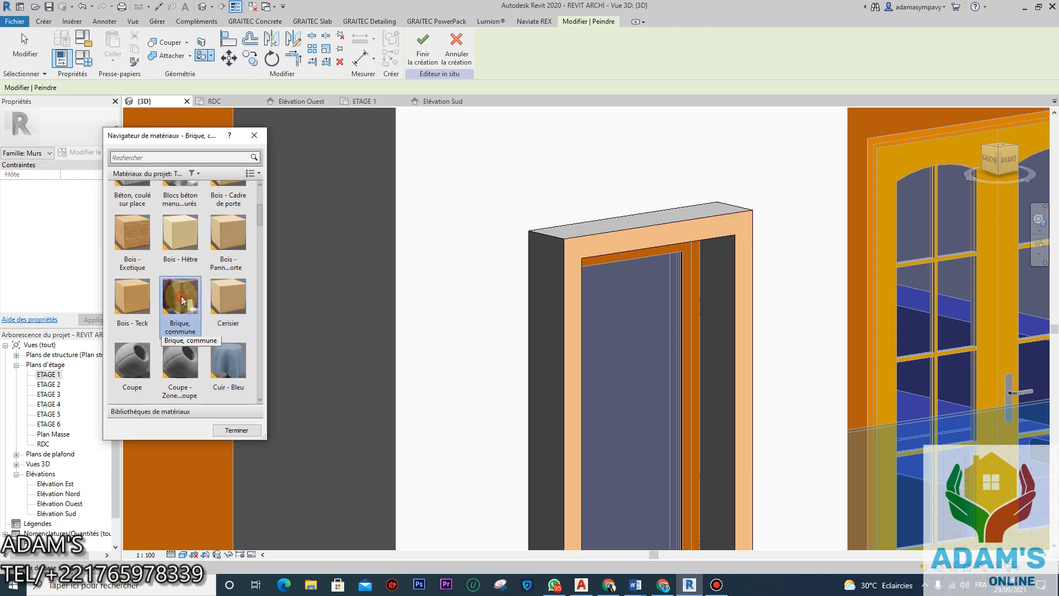
{"action": "left_click", "coordinate": [616, 243]}
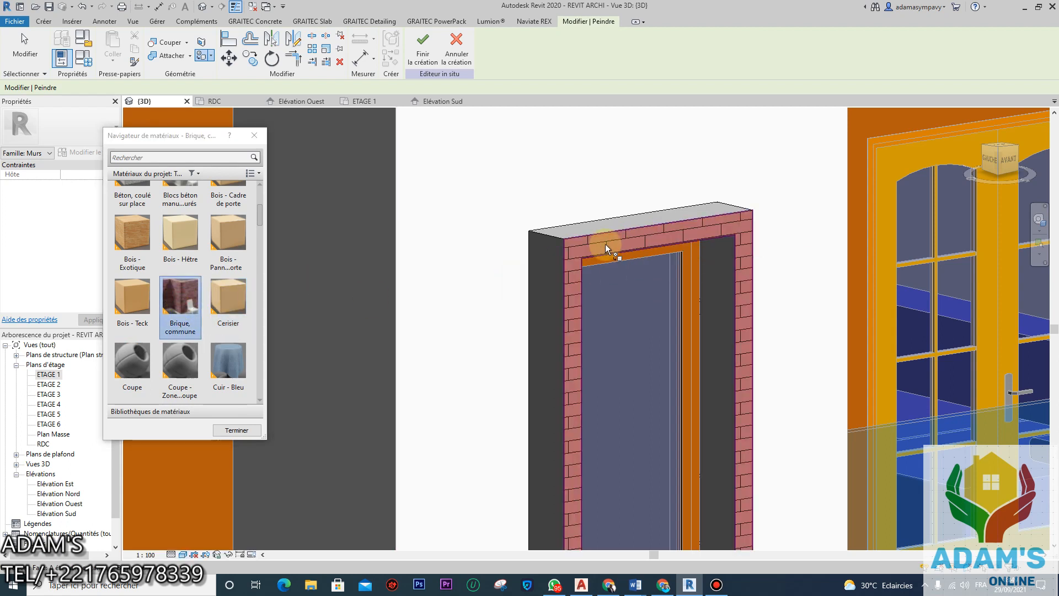
{"action": "scroll", "coordinate": [176, 297], "scroll_direction": "up", "scroll_amount": 3}
{"action": "left_click", "coordinate": [132, 331]}
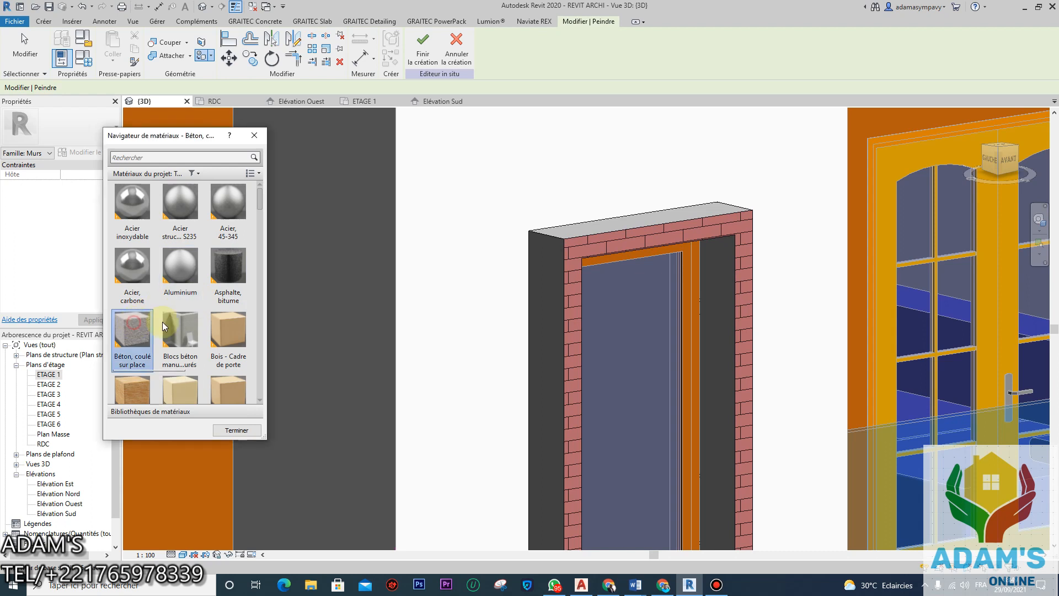
{"action": "left_click", "coordinate": [595, 241]}
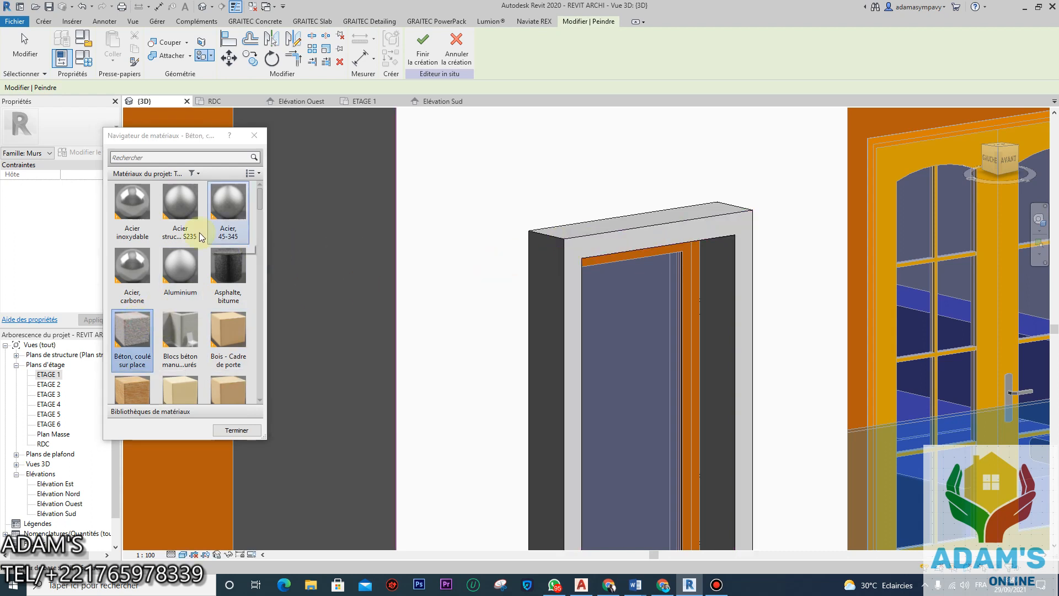
Step: Paint the frame's front, head top and right faces with Toiture, membrane EPDM
{"action": "scroll", "coordinate": [198, 248], "scroll_direction": "down", "scroll_amount": 5}
{"action": "scroll", "coordinate": [198, 249], "scroll_direction": "down", "scroll_amount": 5}
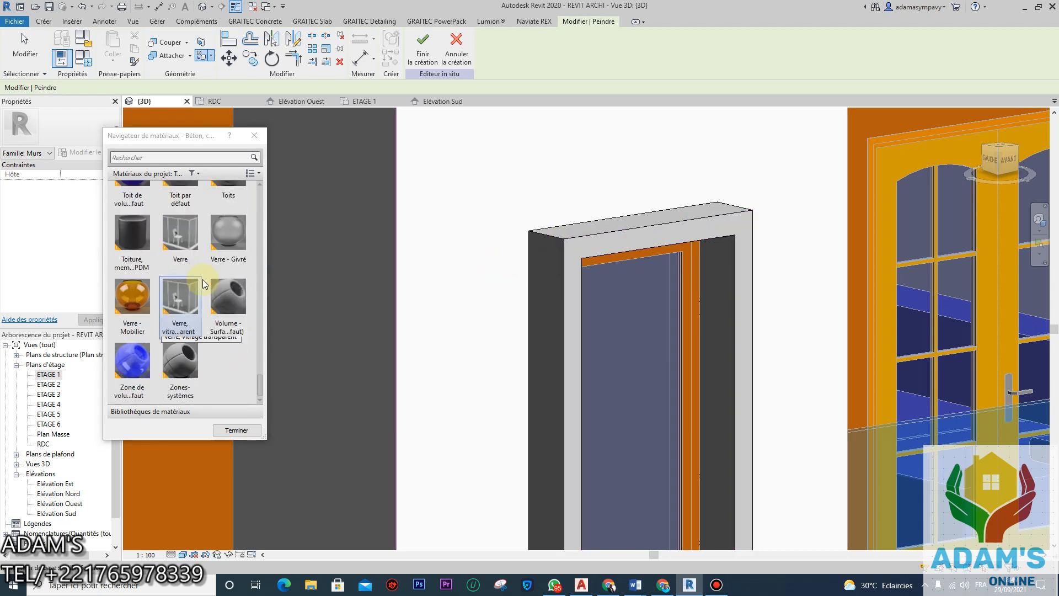
{"action": "left_click", "coordinate": [143, 269]}
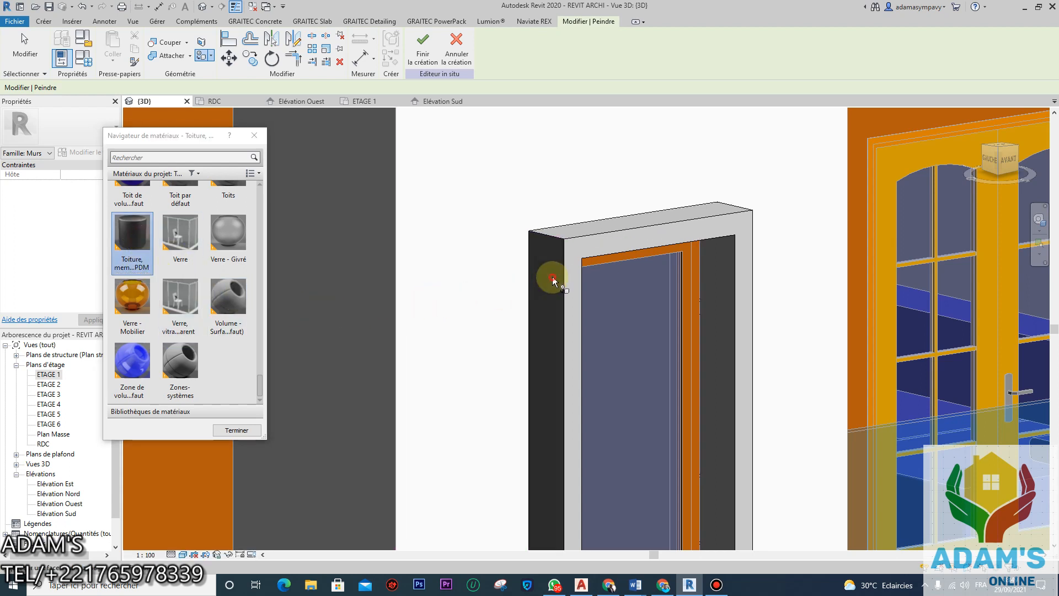
{"action": "left_click", "coordinate": [600, 246]}
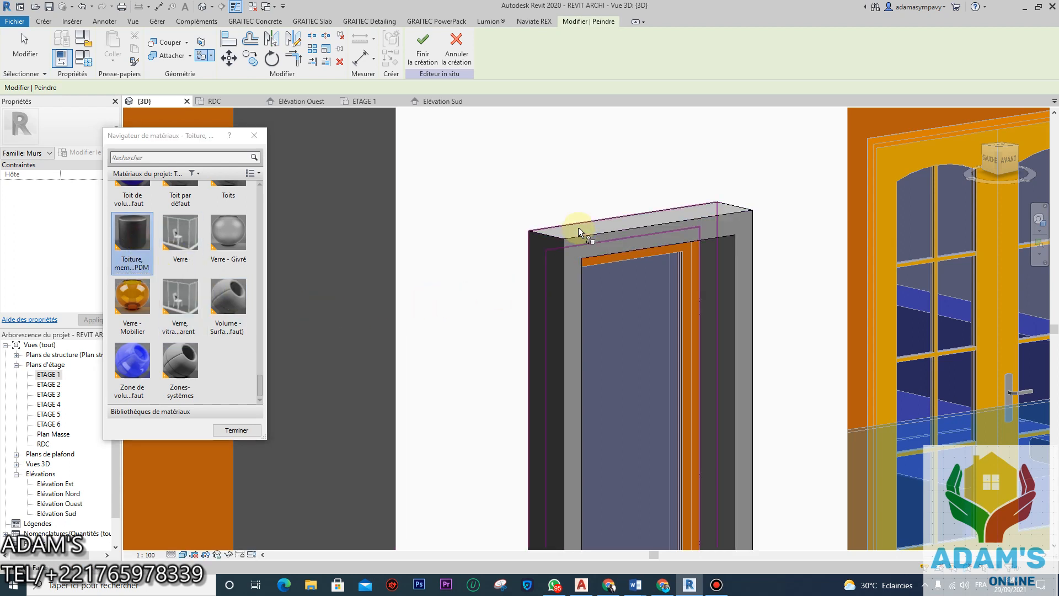
{"action": "mouse_move", "coordinate": [590, 260]}
{"action": "middle_mouse_down"}
{"action": "mouse_move", "coordinate": [566, 289]}
{"action": "mouse_move", "coordinate": [643, 347]}
{"action": "middle_mouse_up"}
{"action": "left_click", "coordinate": [660, 359]}
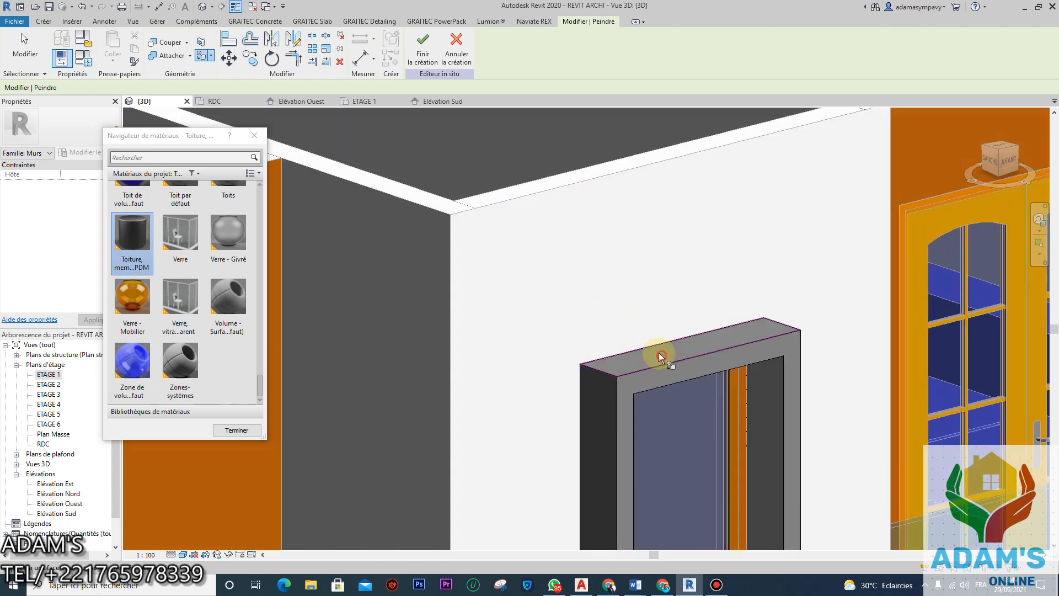
{"action": "scroll", "coordinate": [590, 293], "scroll_direction": "down", "scroll_amount": 6}
{"action": "middle_click_drag", "start_coordinate": [625, 343], "coordinate": [605, 297], "text": "shift"}
{"action": "scroll", "coordinate": [520, 300], "scroll_direction": "up", "scroll_amount": 6}
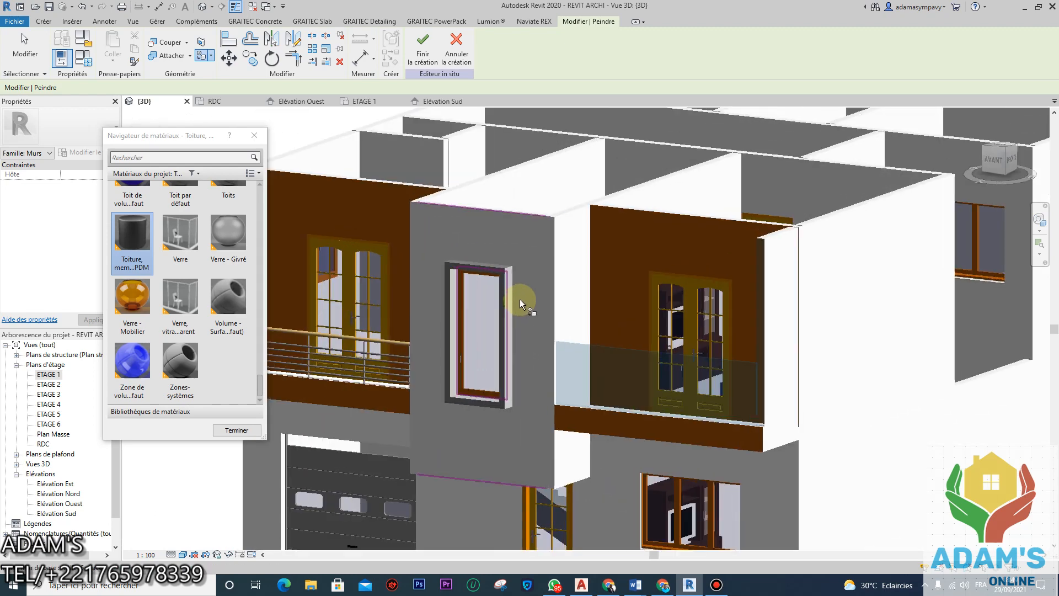
{"action": "left_click", "coordinate": [495, 248]}
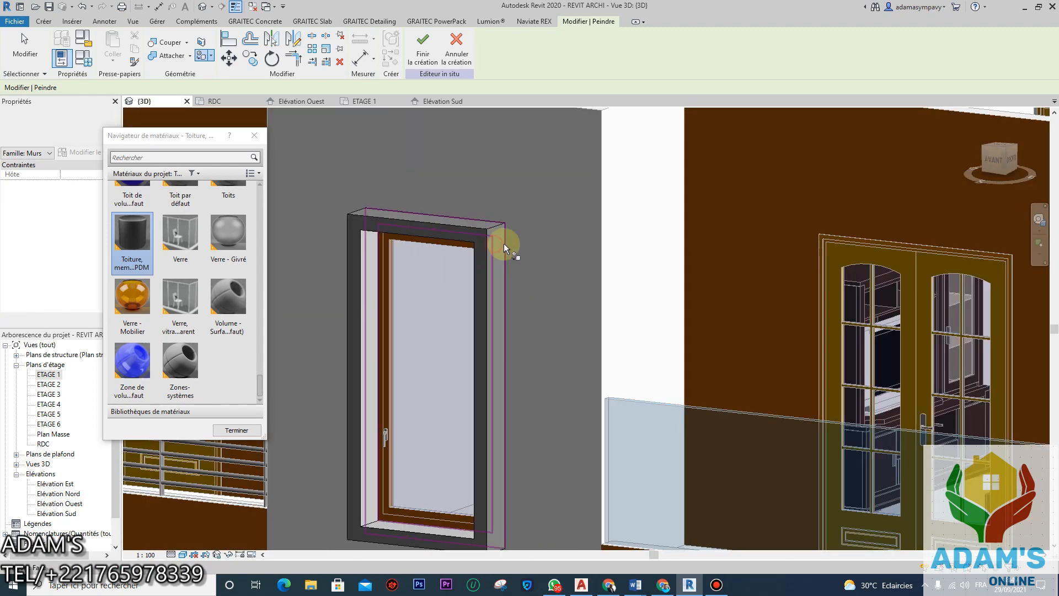
{"action": "scroll", "coordinate": [504, 331], "scroll_direction": "down", "scroll_amount": 5}
Step: Orbit and pan along the facade to review the dark surround, then stop painting
{"action": "mouse_move", "coordinate": [503, 331]}
{"action": "middle_mouse_down", "text": "shift"}
{"action": "mouse_move", "coordinate": [539, 349]}
{"action": "mouse_move", "coordinate": [629, 362]}
{"action": "middle_mouse_up", "text": "shift"}
{"action": "scroll", "coordinate": [629, 362], "scroll_direction": "up", "scroll_amount": 4}
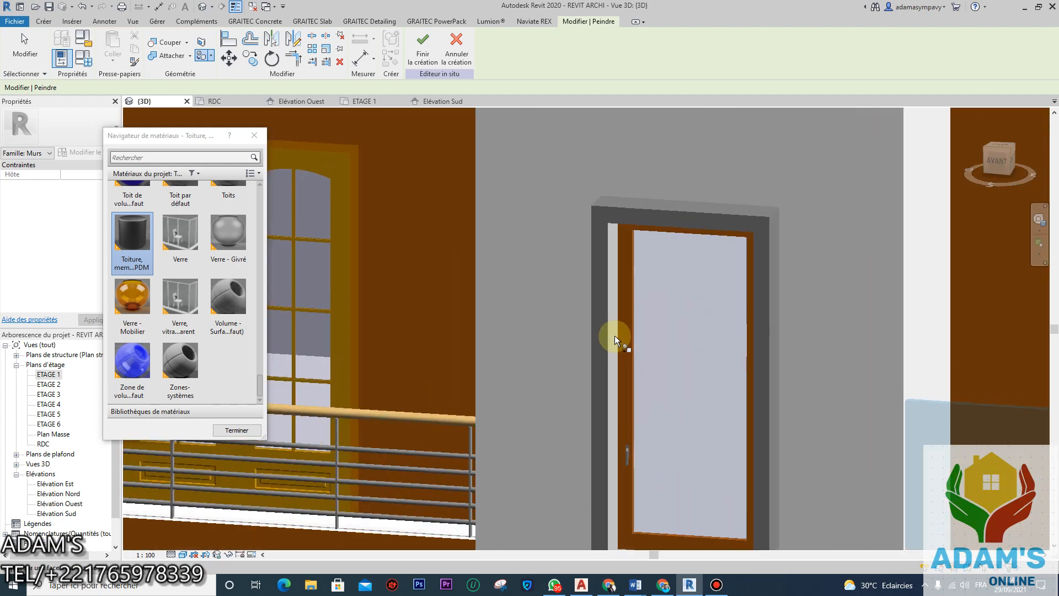
{"action": "scroll", "coordinate": [612, 276], "scroll_direction": "up", "scroll_amount": 1}
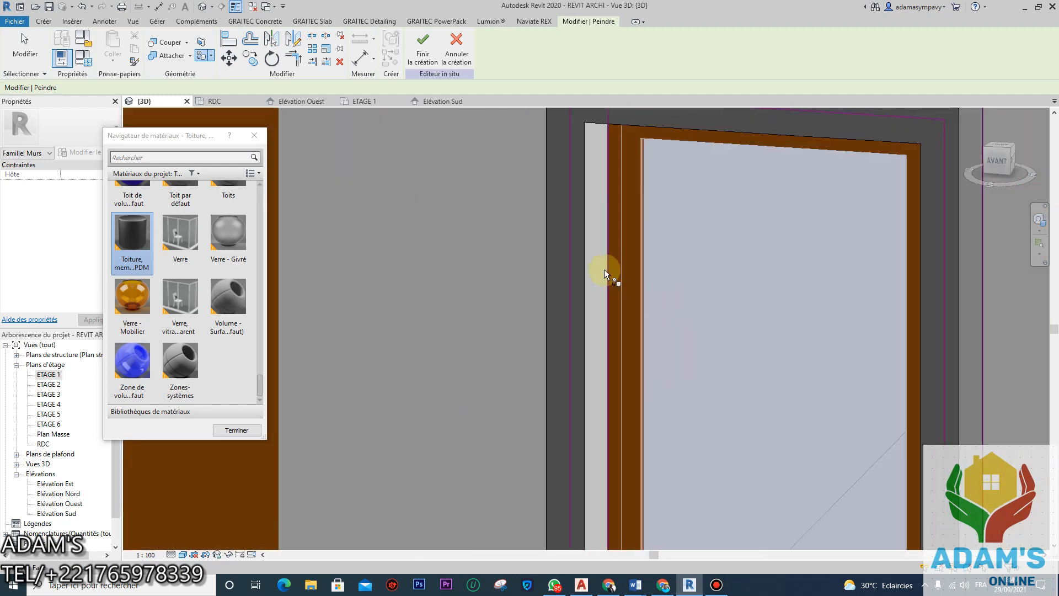
{"action": "scroll", "coordinate": [596, 331], "scroll_direction": "down", "scroll_amount": 2}
{"action": "scroll", "coordinate": [579, 356], "scroll_direction": "down", "scroll_amount": 2}
{"action": "middle_click_drag", "start_coordinate": [603, 390], "coordinate": [741, 416]}
{"action": "scroll", "coordinate": [741, 417], "scroll_direction": "up", "scroll_amount": 3}
{"action": "scroll", "coordinate": [728, 432], "scroll_direction": "down", "scroll_amount": 1}
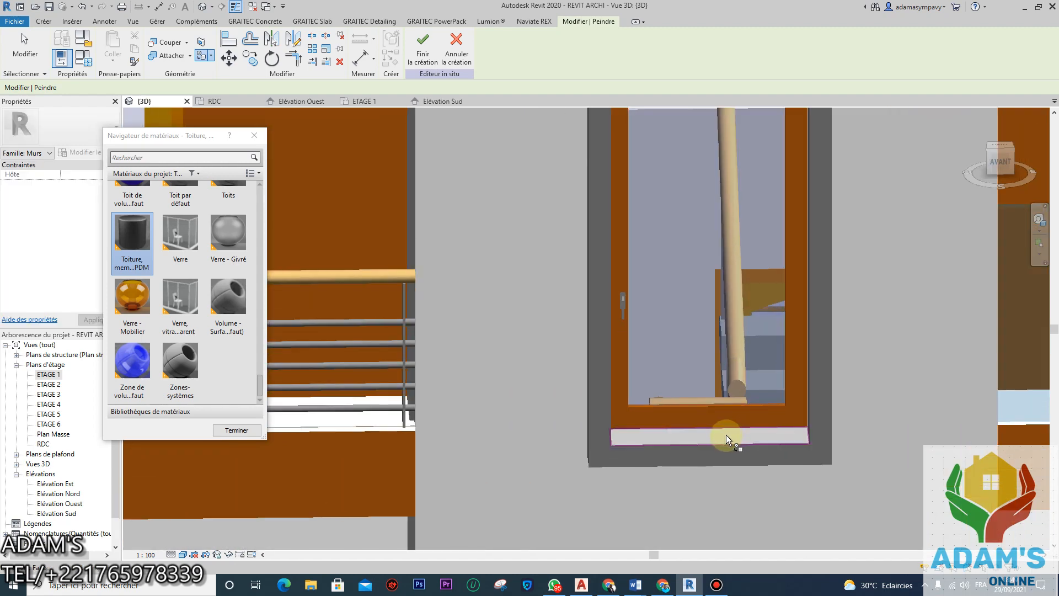
{"action": "scroll", "coordinate": [546, 354], "scroll_direction": "down", "scroll_amount": 2}
{"action": "scroll", "coordinate": [545, 353], "scroll_direction": "down", "scroll_amount": 2}
{"action": "middle_click_drag", "start_coordinate": [545, 353], "coordinate": [788, 358], "text": "shift"}
{"action": "scroll", "coordinate": [654, 364], "scroll_direction": "up", "scroll_amount": 2}
{"action": "middle_click_drag", "start_coordinate": [653, 364], "coordinate": [761, 279], "text": "shift"}
{"action": "scroll", "coordinate": [763, 302], "scroll_direction": "up", "scroll_amount": 3}
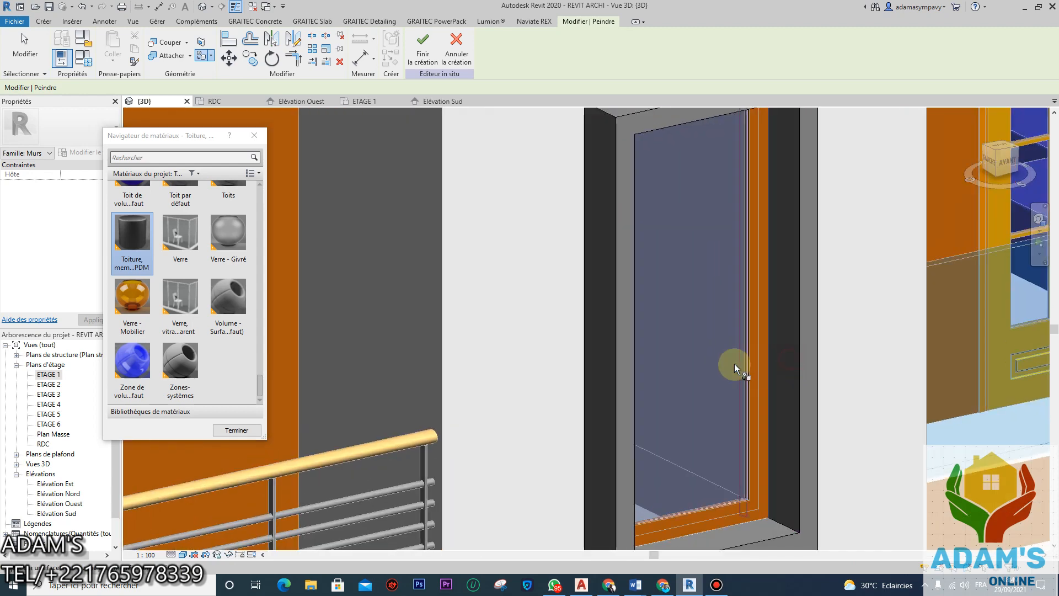
{"action": "scroll", "coordinate": [650, 339], "scroll_direction": "down", "scroll_amount": 5}
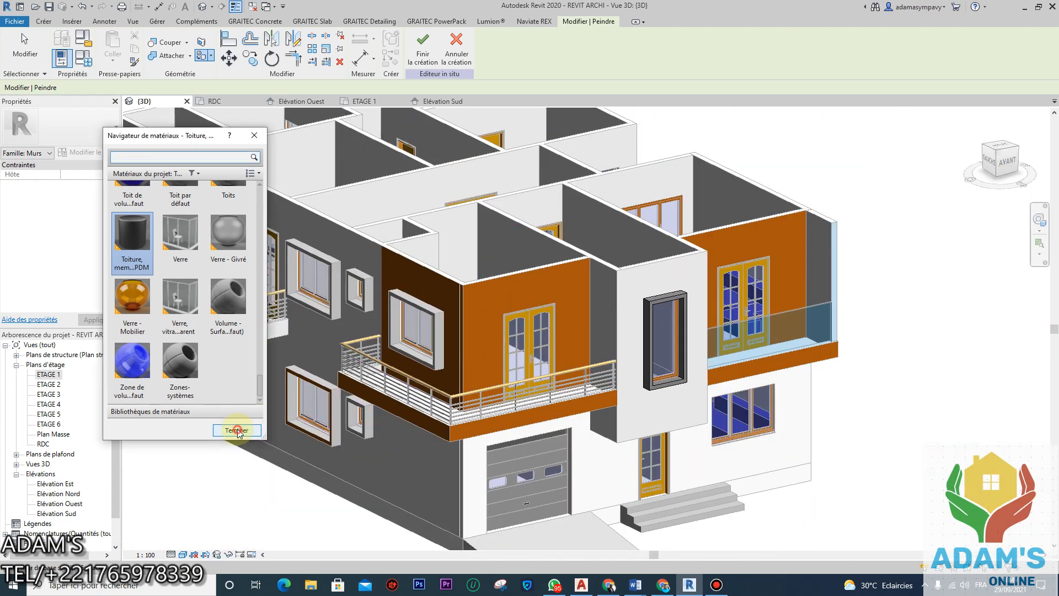
{"action": "left_click", "coordinate": [237, 430]}
Step: Recentre the building and finish the in-place wall edit
{"action": "scroll", "coordinate": [532, 308], "scroll_direction": "down", "scroll_amount": 3}
{"action": "middle_click_drag", "start_coordinate": [433, 302], "coordinate": [450, 298]}
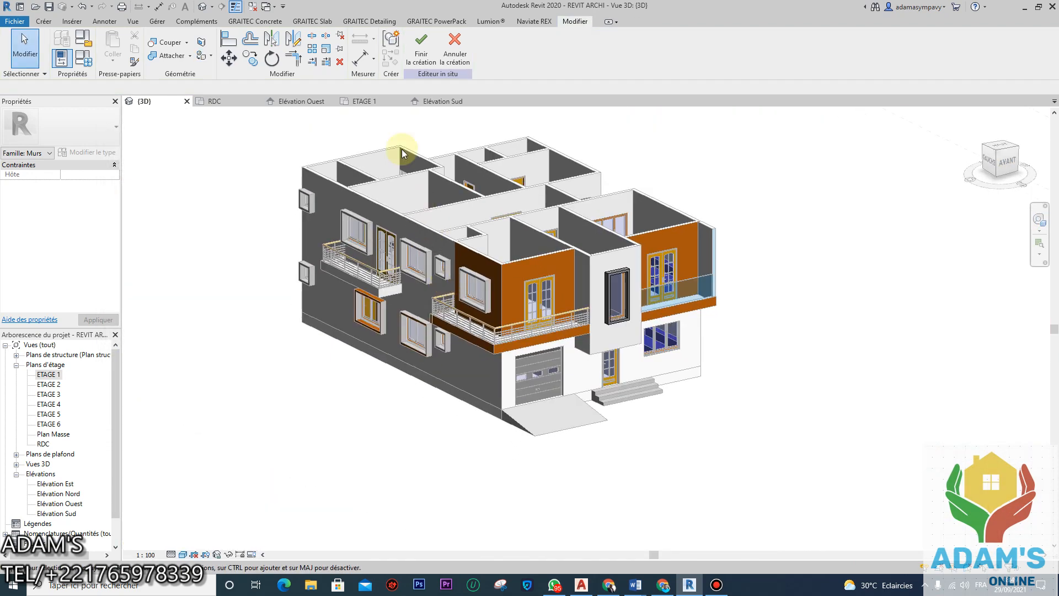
{"action": "left_click", "coordinate": [421, 46]}
{"action": "scroll", "coordinate": [517, 346], "scroll_direction": "up", "scroll_amount": 2}
{"action": "scroll", "coordinate": [516, 347], "scroll_direction": "down", "scroll_amount": 5}
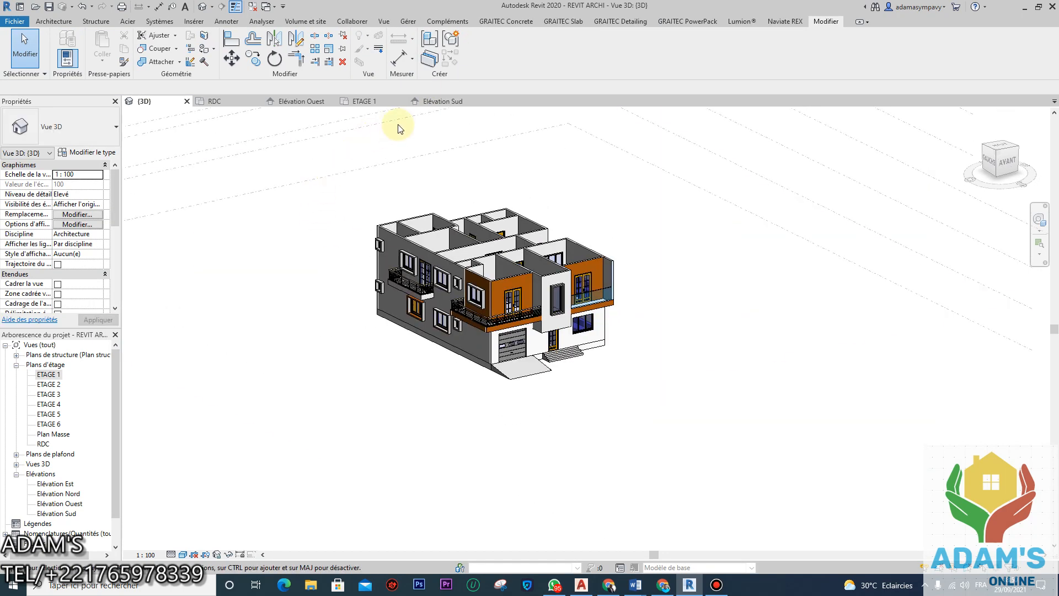
Step: Open the ETAGE 1 floor plan and window-select everything drawn in it
{"action": "left_click", "coordinate": [367, 101]}
{"action": "scroll", "coordinate": [539, 279], "scroll_direction": "down", "scroll_amount": 4}
{"action": "scroll", "coordinate": [479, 250], "scroll_direction": "down", "scroll_amount": 3}
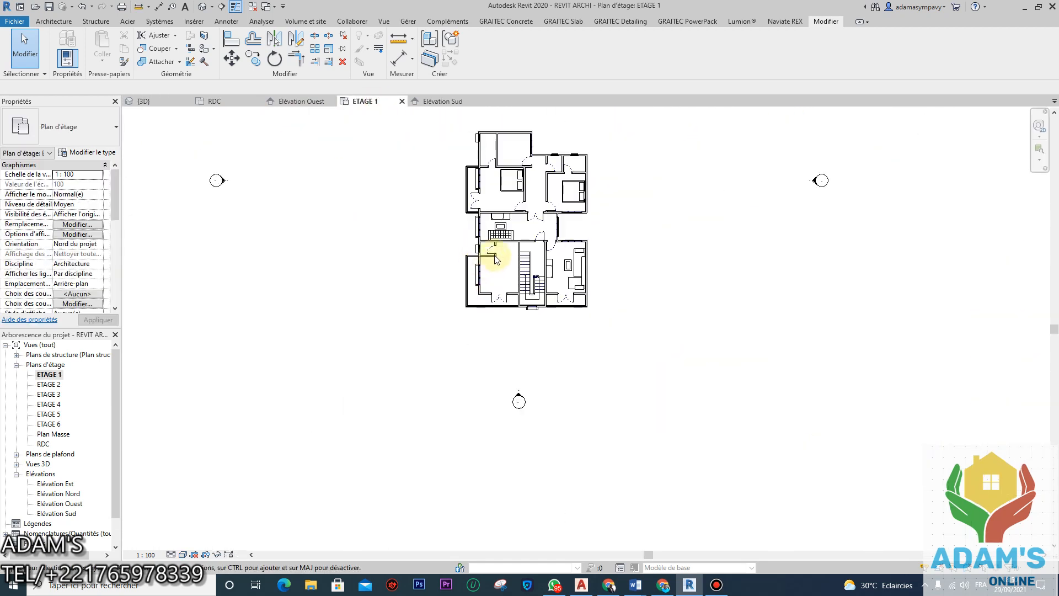
{"action": "left_click_drag", "start_coordinate": [440, 149], "coordinate": [688, 452]}
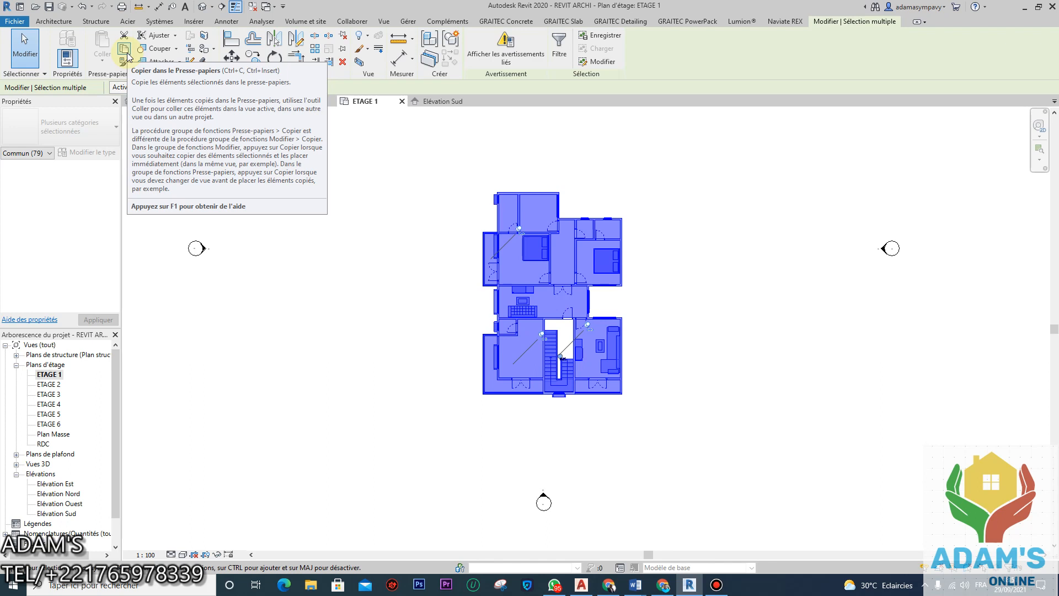
Step: Copy the ETAGE 1 plan selection and choose Coller > Aligné sur les vues sélectionnées
{"action": "left_click", "coordinate": [126, 51]}
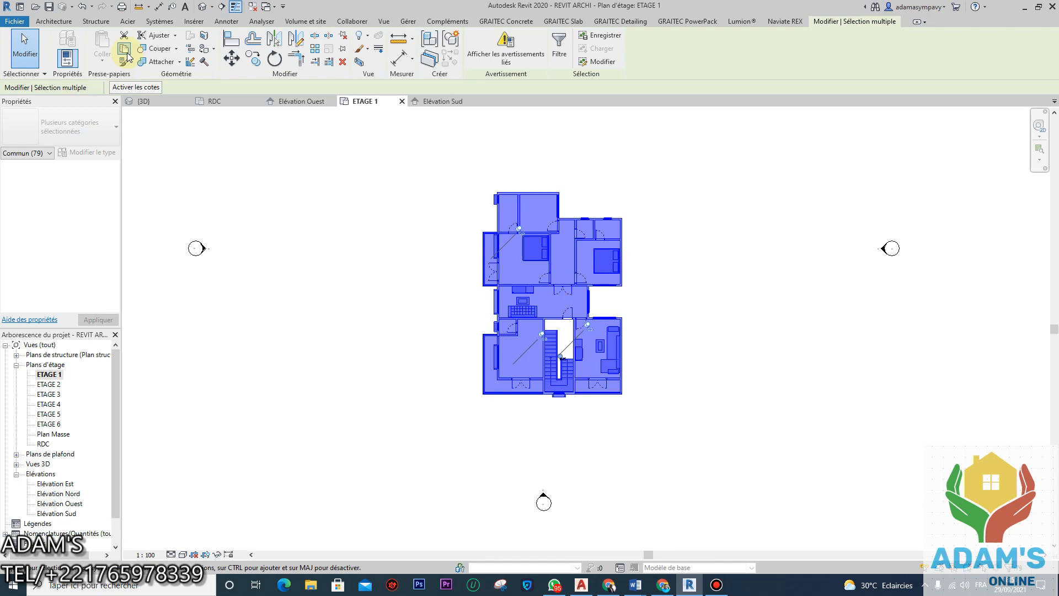
{"action": "left_click", "coordinate": [127, 53]}
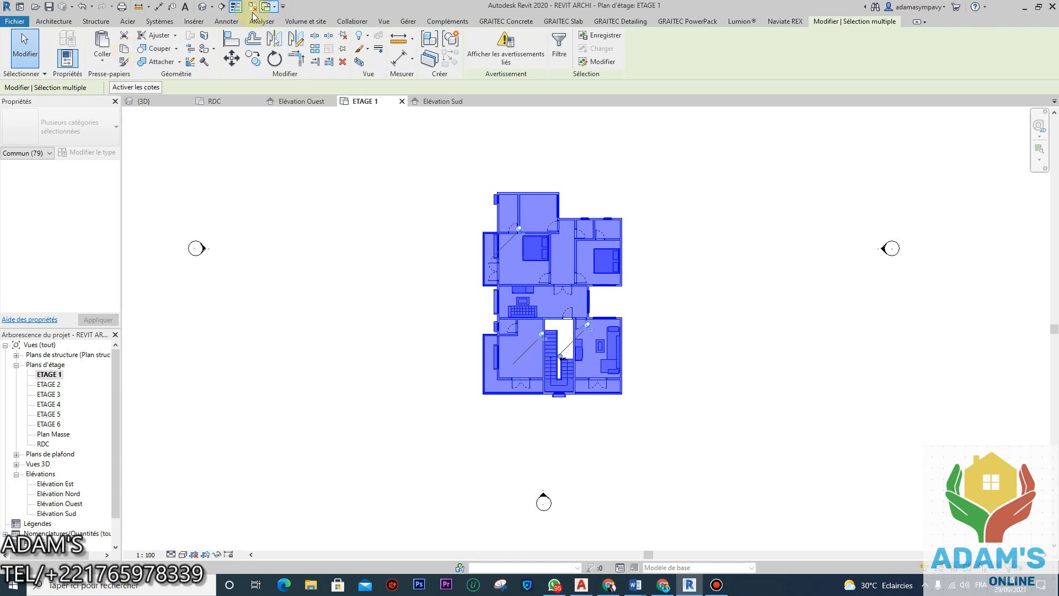
{"action": "left_click", "coordinate": [104, 61]}
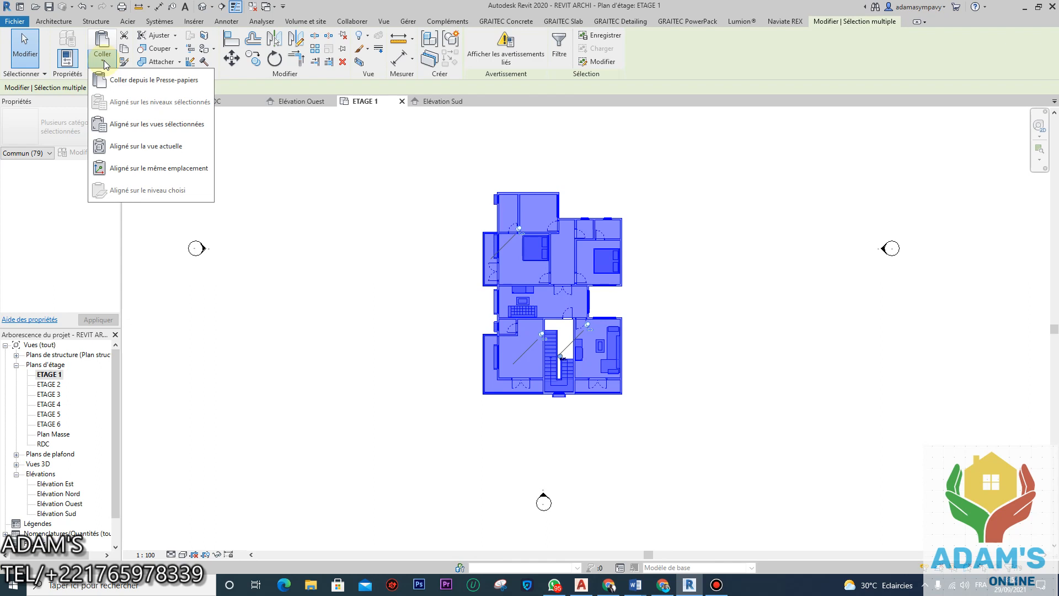
{"action": "left_click", "coordinate": [105, 64]}
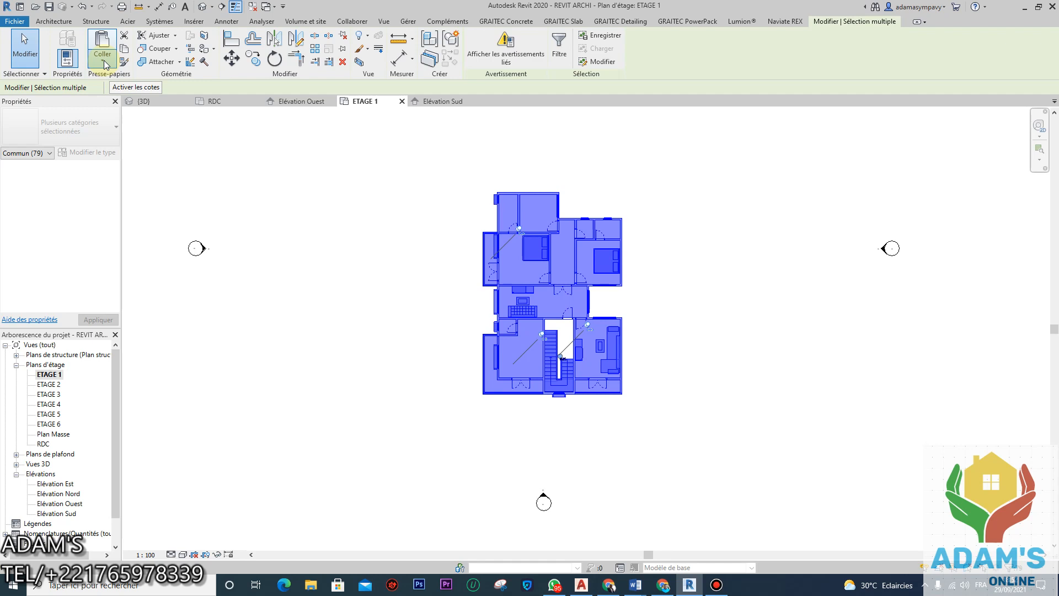
{"action": "left_click", "coordinate": [105, 65]}
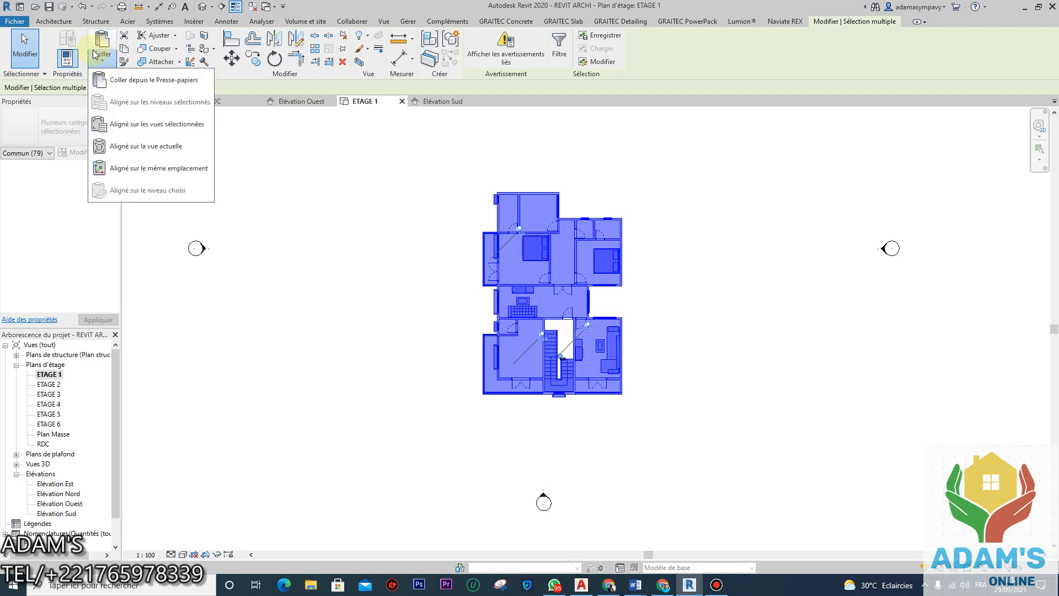
{"action": "left_click", "coordinate": [127, 123]}
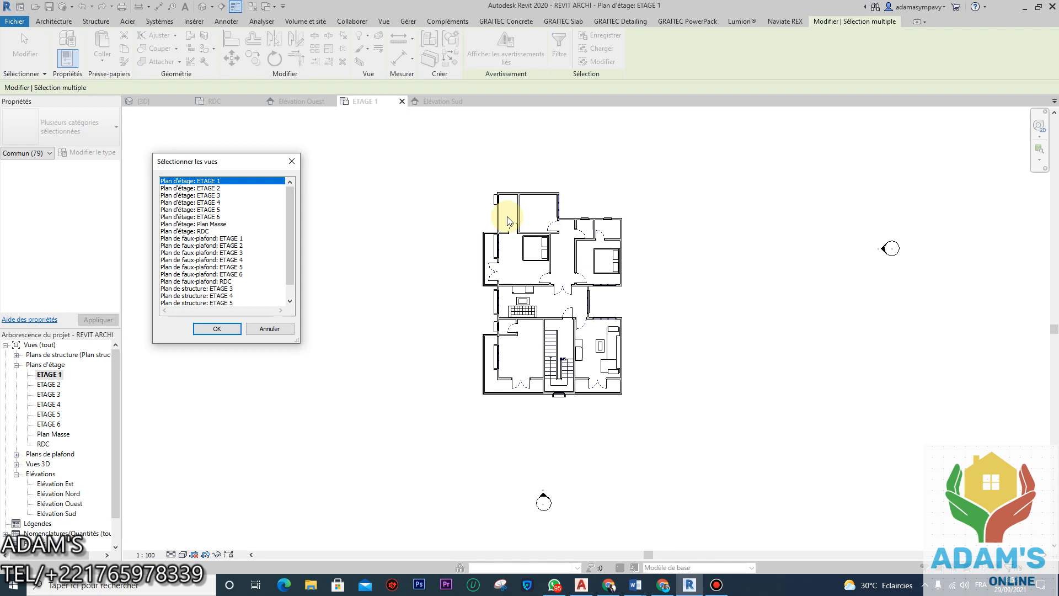
Step: Paste the copied elements into floor plans ETAGE 2 through ETAGE 5
{"action": "left_click", "coordinate": [215, 188]}
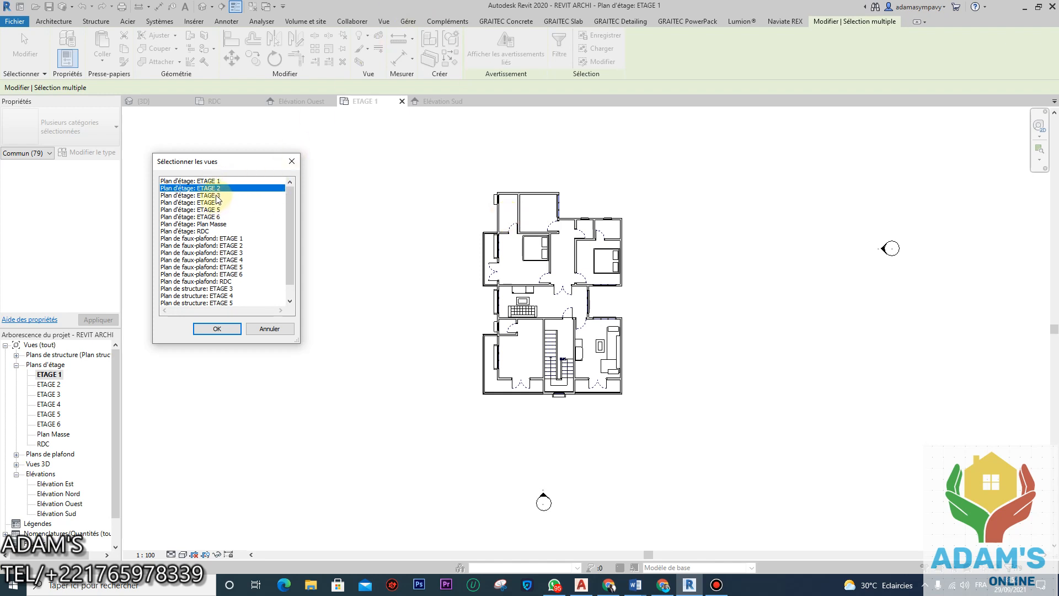
{"action": "left_click", "coordinate": [218, 203], "text": "shift"}
{"action": "left_click", "coordinate": [219, 209], "text": "shift"}
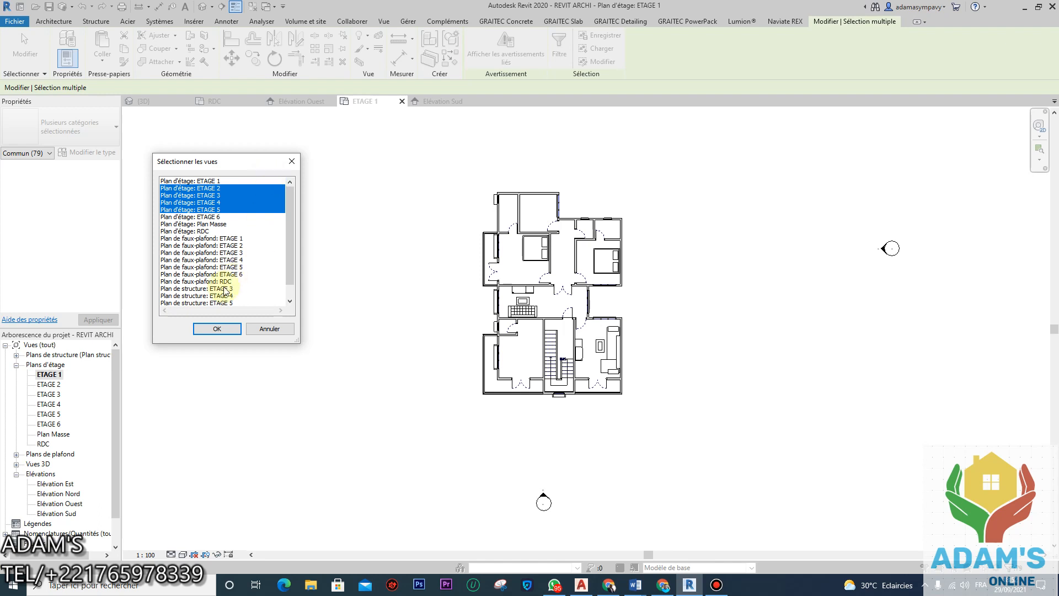
{"action": "left_click", "coordinate": [223, 328]}
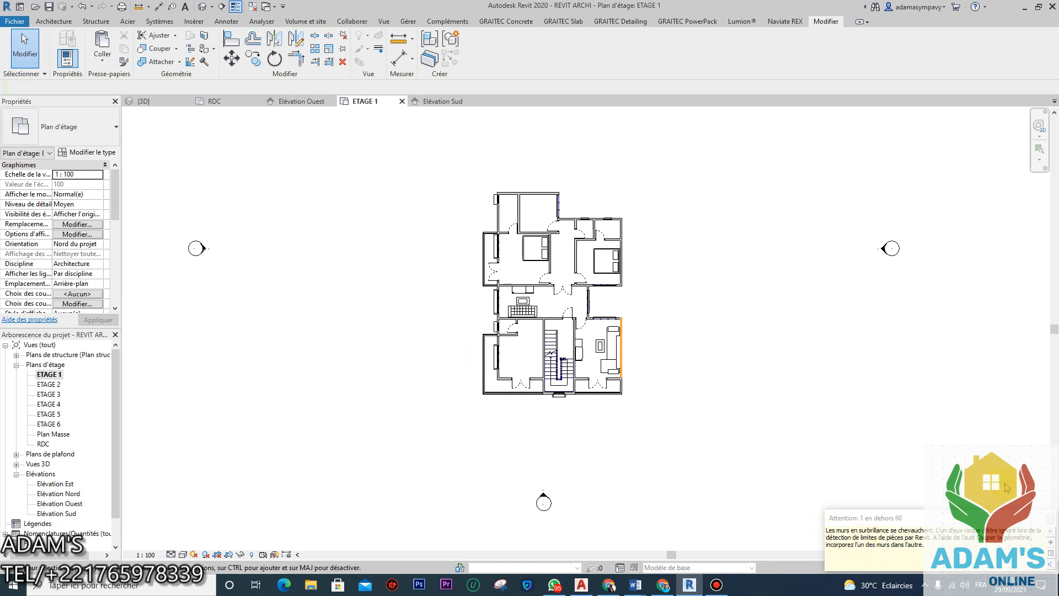
Step: Dismiss the overlapping-walls warning and switch to the {3D} view
{"action": "left_click", "coordinate": [1049, 525]}
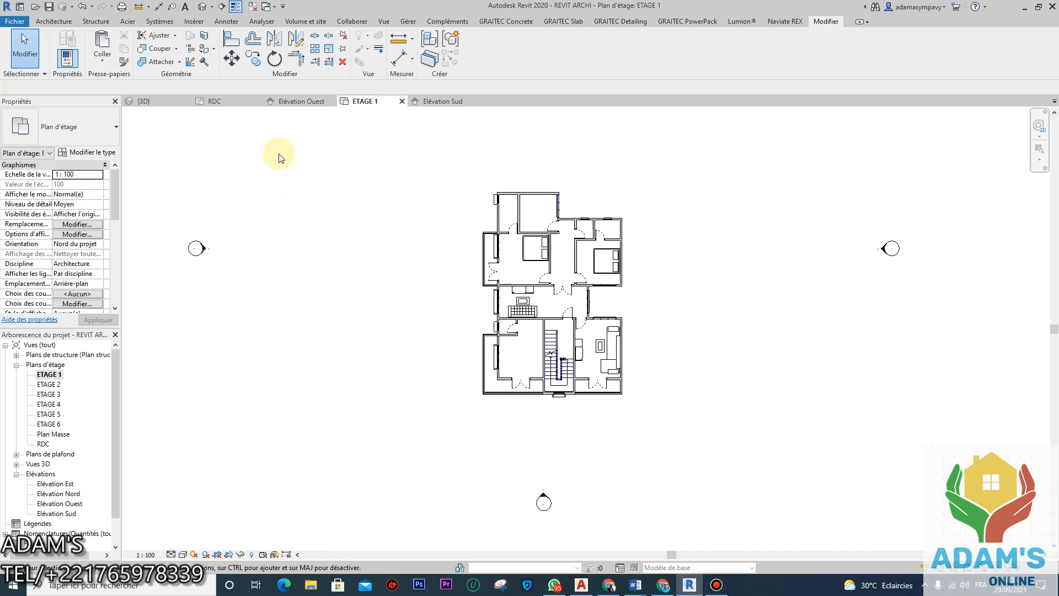
{"action": "left_click", "coordinate": [160, 101]}
{"action": "scroll", "coordinate": [583, 390], "scroll_direction": "down", "scroll_amount": 3}
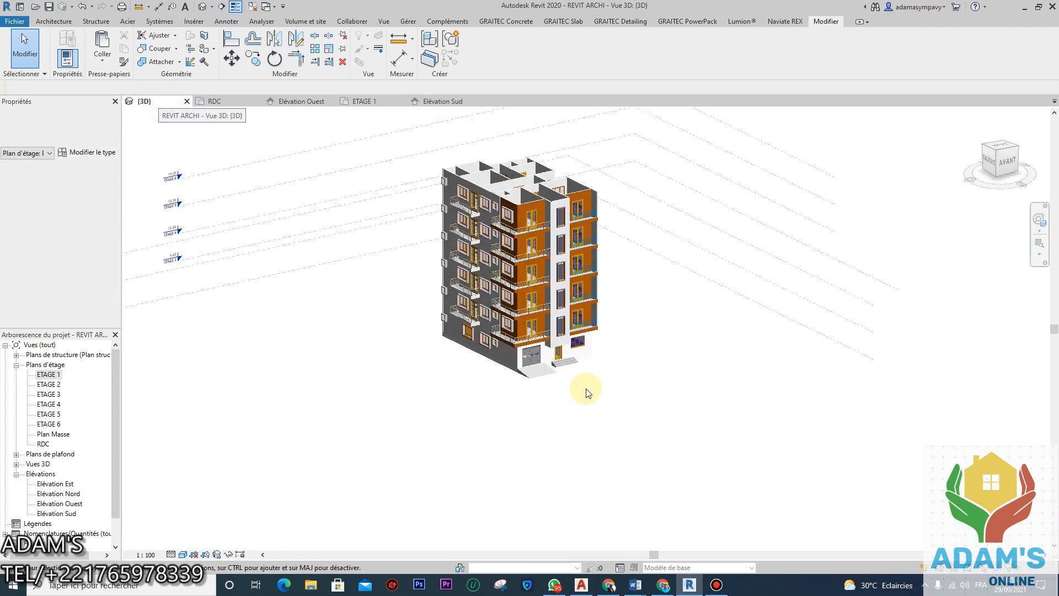
{"action": "middle_click_drag", "start_coordinate": [583, 389], "coordinate": [610, 434]}
{"action": "scroll", "coordinate": [610, 319], "scroll_direction": "up", "scroll_amount": 4}
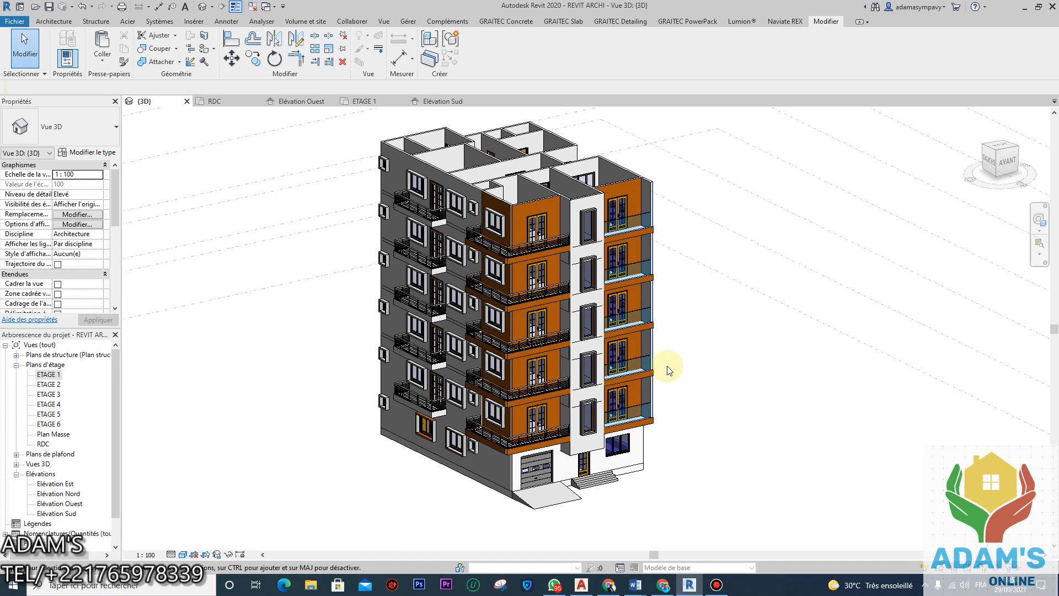
Step: Orbit the building to inspect the repeated balconied storeys from the orange facade side
{"action": "middle_click_drag", "start_coordinate": [574, 451], "coordinate": [462, 351], "text": "shift"}
{"action": "scroll", "coordinate": [683, 429], "scroll_direction": "up", "scroll_amount": 3}
{"action": "scroll", "coordinate": [683, 430], "scroll_direction": "down", "scroll_amount": 3}
{"action": "scroll", "coordinate": [462, 349], "scroll_direction": "up", "scroll_amount": 5}
{"action": "scroll", "coordinate": [468, 360], "scroll_direction": "down", "scroll_amount": 5}
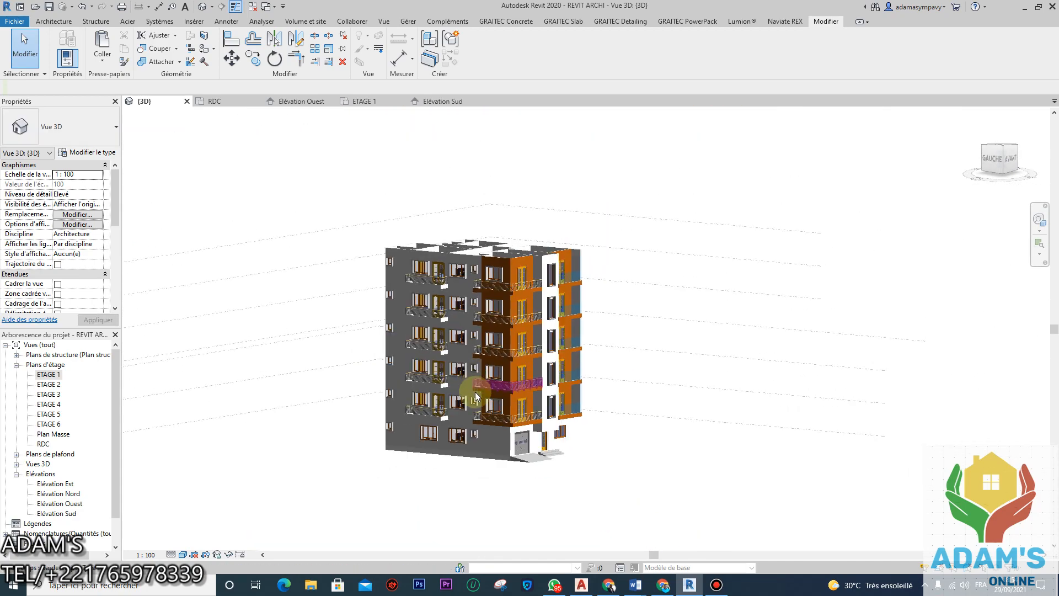
{"action": "middle_click_drag", "start_coordinate": [445, 478], "coordinate": [492, 484], "text": "shift"}
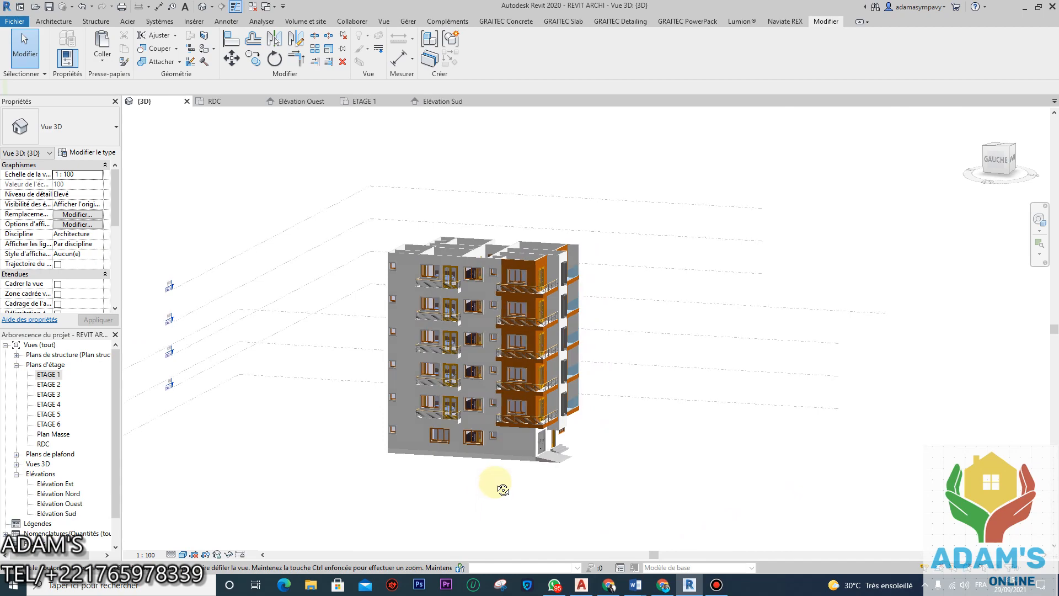
{"action": "scroll", "coordinate": [518, 280], "scroll_direction": "up", "scroll_amount": 3}
{"action": "scroll", "coordinate": [515, 288], "scroll_direction": "down", "scroll_amount": 3}
{"action": "middle_click_drag", "start_coordinate": [499, 379], "coordinate": [514, 438], "text": "shift"}
{"action": "scroll", "coordinate": [488, 365], "scroll_direction": "up", "scroll_amount": 4}
{"action": "scroll", "coordinate": [497, 397], "scroll_direction": "down", "scroll_amount": 3}
{"action": "middle_click_drag", "start_coordinate": [524, 393], "coordinate": [548, 380], "text": "shift"}
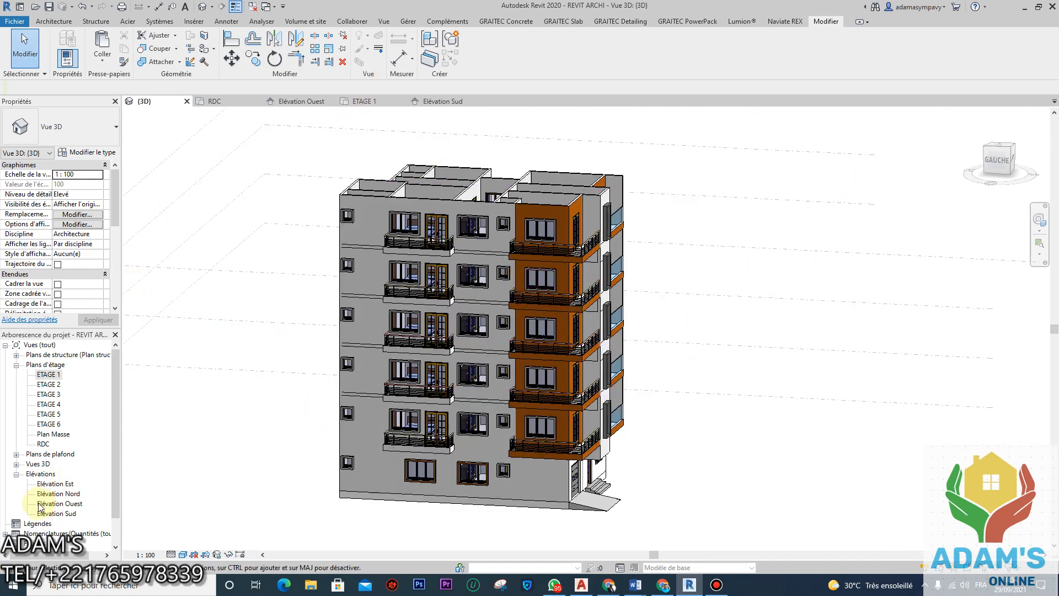
Step: Open the ETAGE 5 and ETAGE 6 floor plans, returning to ETAGE 5
{"action": "double_click", "coordinate": [55, 415]}
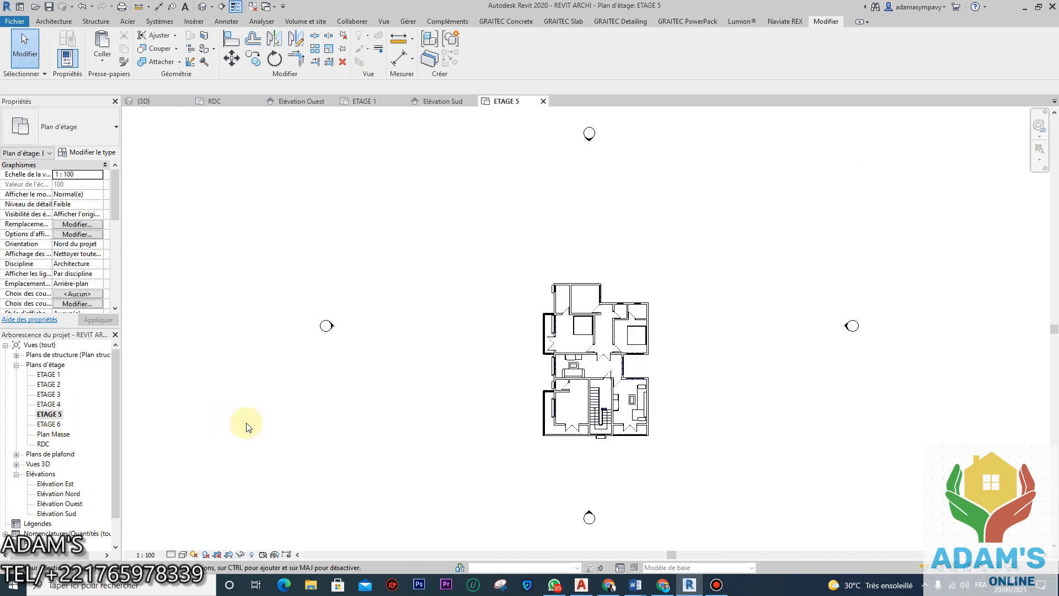
{"action": "double_click", "coordinate": [48, 423]}
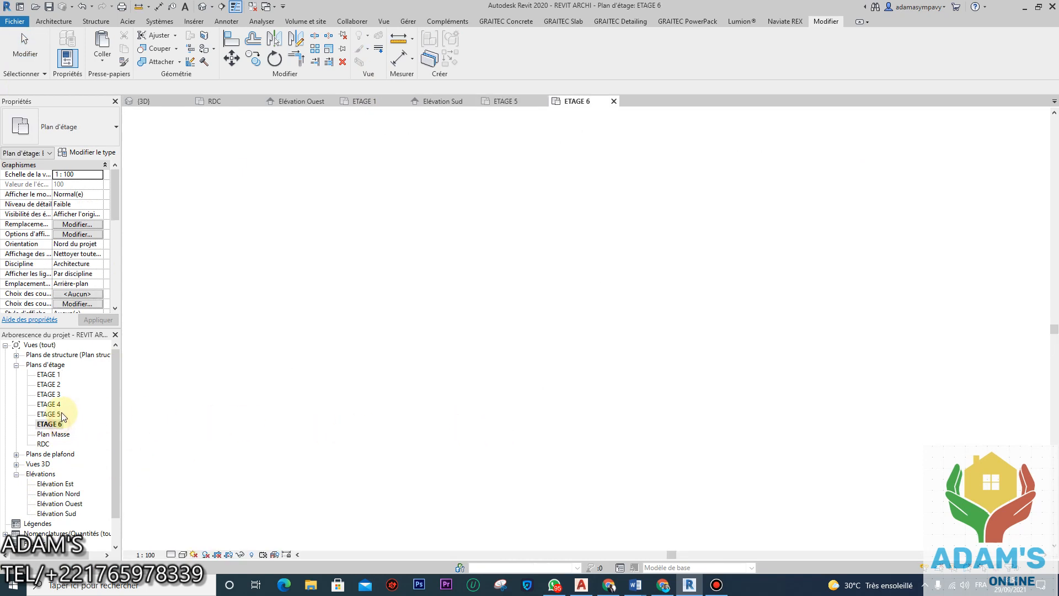
{"action": "double_click", "coordinate": [49, 414]}
{"action": "scroll", "coordinate": [595, 400], "scroll_direction": "up", "scroll_amount": 4}
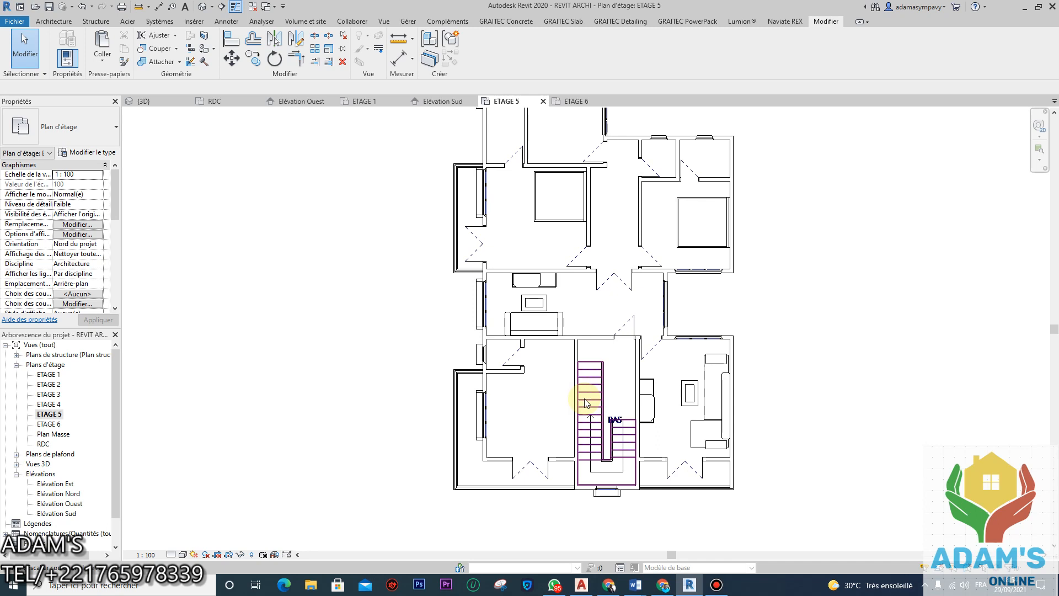
{"action": "scroll", "coordinate": [501, 318], "scroll_direction": "up", "scroll_amount": 2}
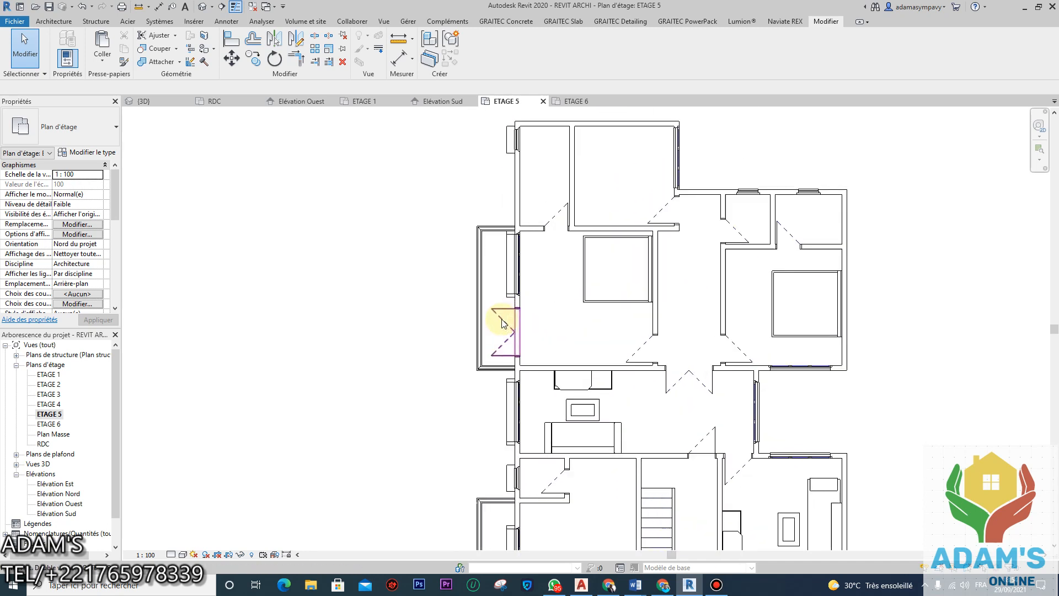
{"action": "scroll", "coordinate": [486, 324], "scroll_direction": "down", "scroll_amount": 1}
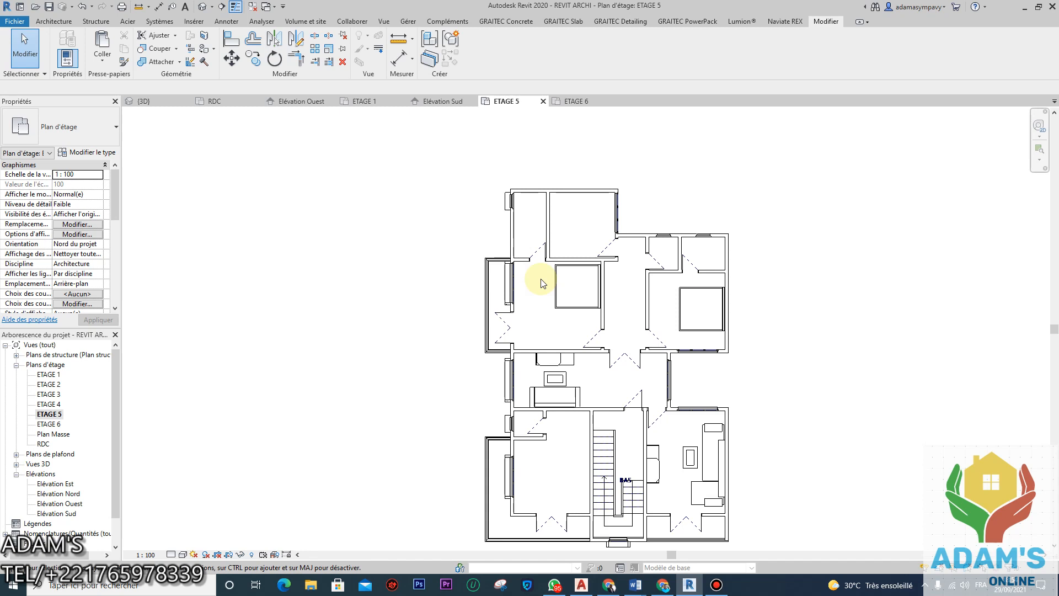
{"action": "scroll", "coordinate": [554, 246], "scroll_direction": "up", "scroll_amount": 1}
{"action": "scroll", "coordinate": [551, 242], "scroll_direction": "down", "scroll_amount": 3}
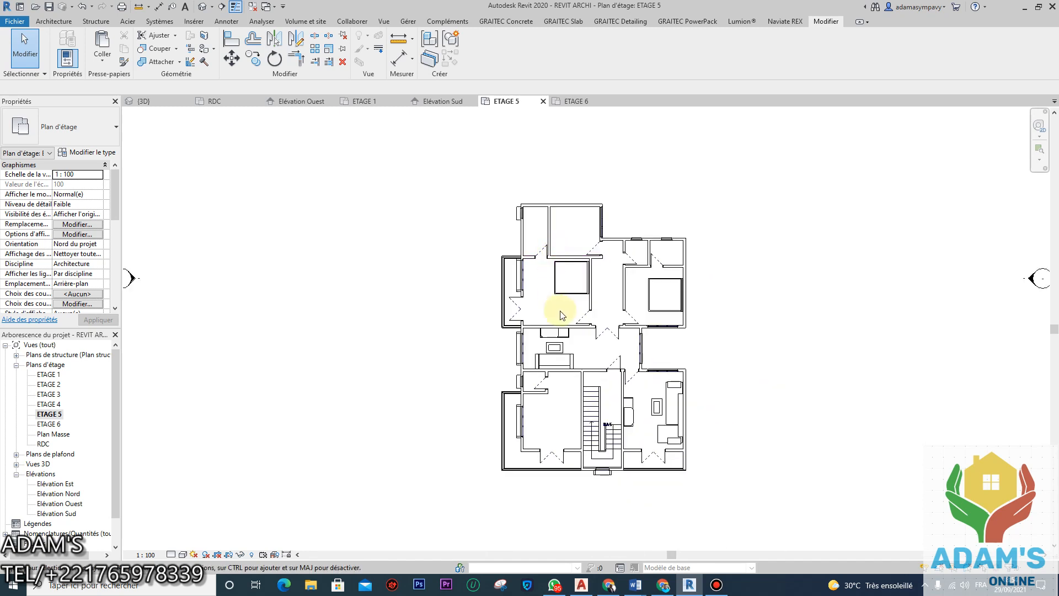
{"action": "scroll", "coordinate": [543, 269], "scroll_direction": "up", "scroll_amount": 3}
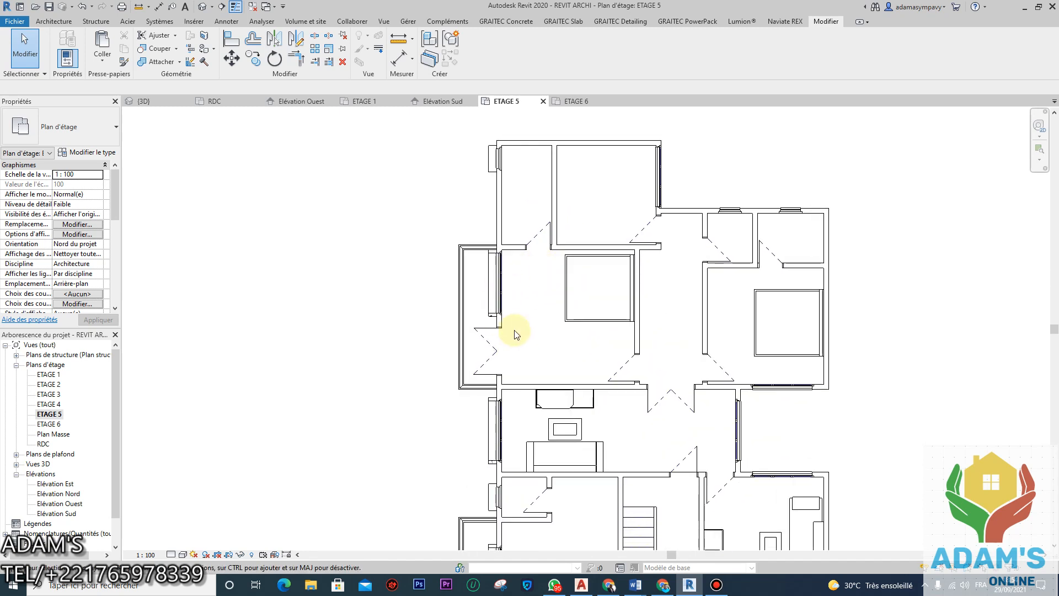
Step: Select all doors visible in the ETAGE 5 plan, then clear the selection
{"action": "left_click", "coordinate": [488, 345]}
{"action": "scroll", "coordinate": [475, 336], "scroll_direction": "down", "scroll_amount": 3}
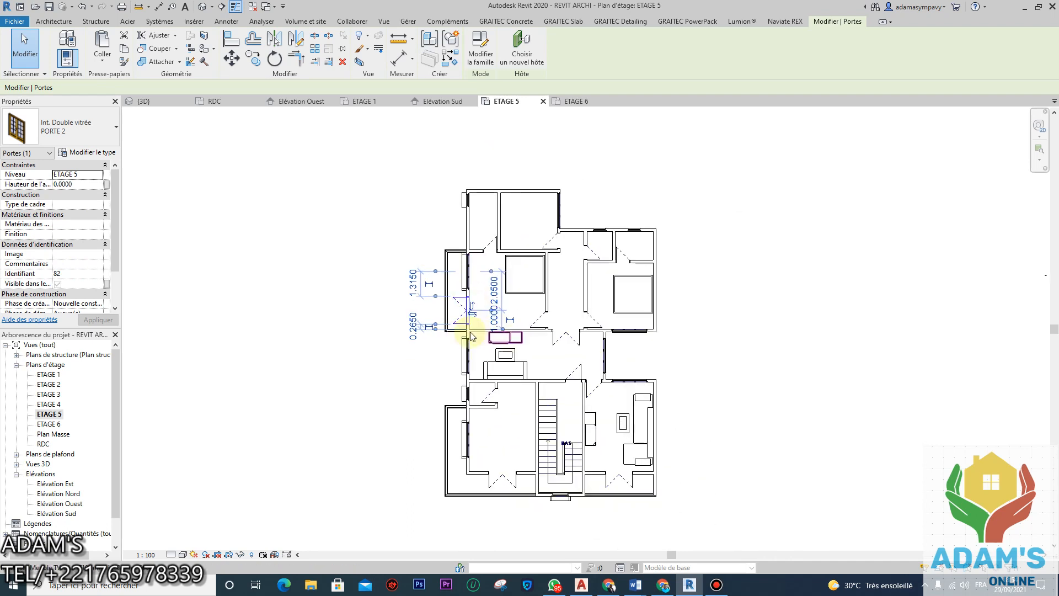
{"action": "right_click", "coordinate": [470, 301]}
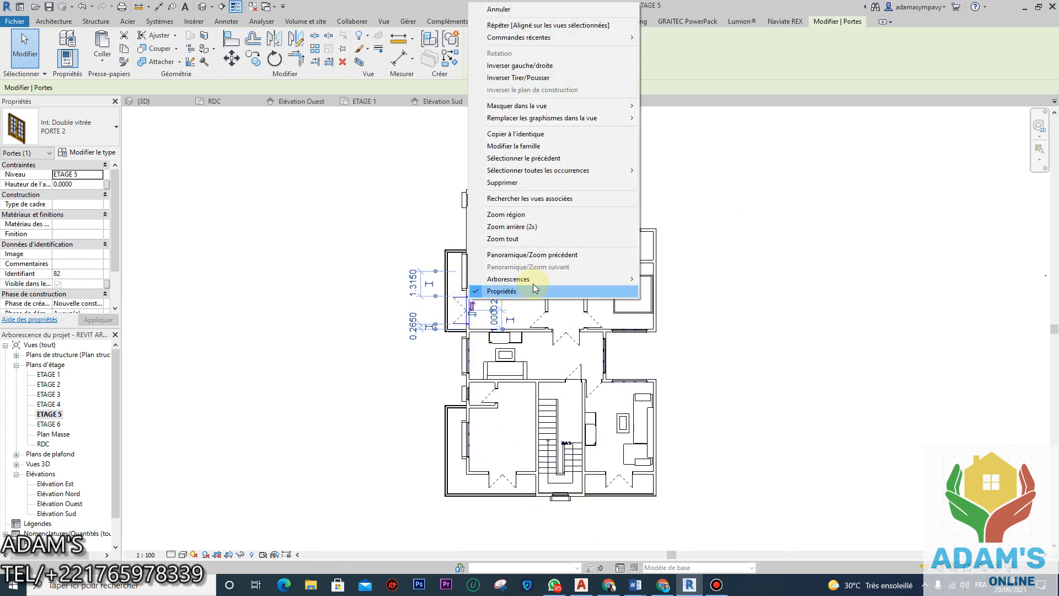
{"action": "mouse_move", "coordinate": [629, 170]}
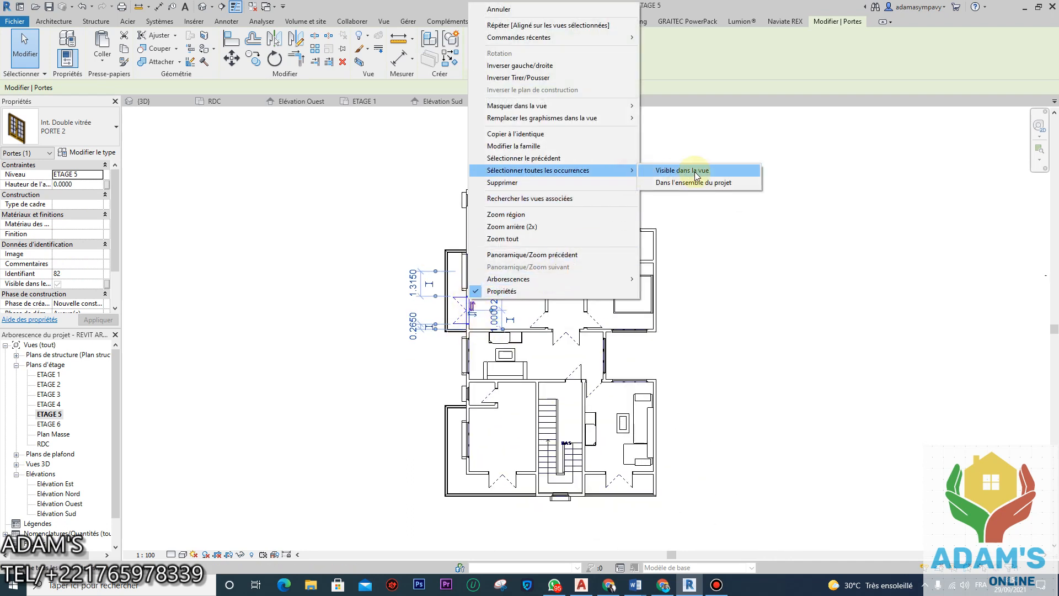
{"action": "left_click", "coordinate": [696, 172]}
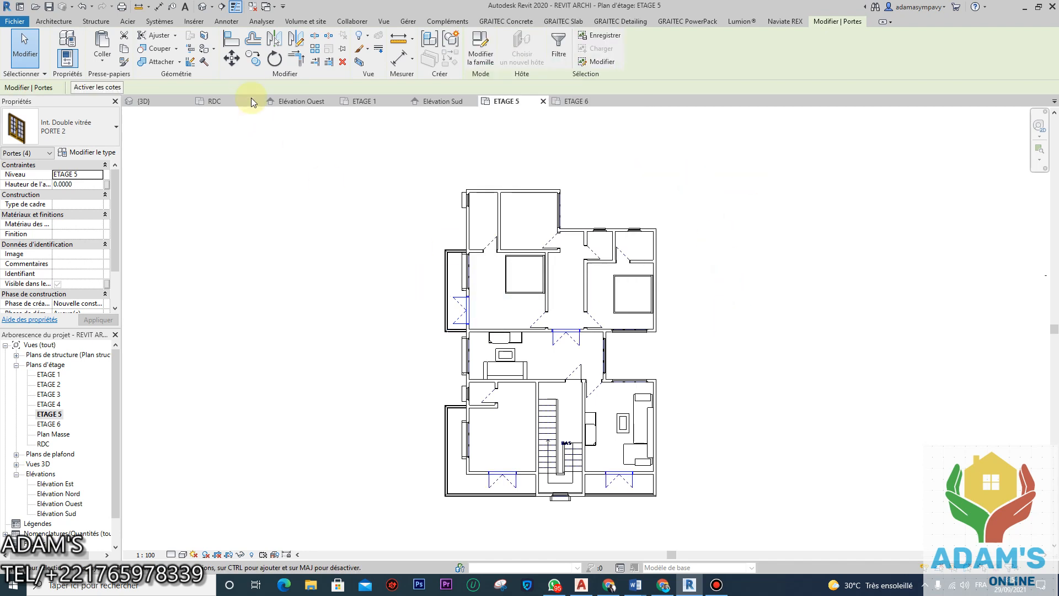
{"action": "left_click", "coordinate": [383, 182]}
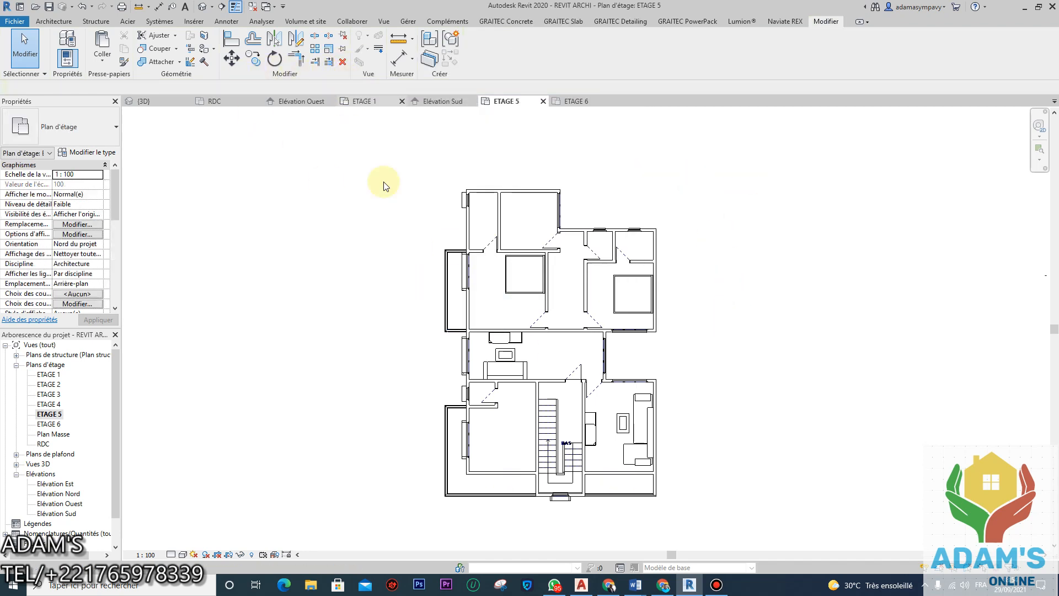
Step: Select every window visible in the ETAGE 5 plan and delete them
{"action": "scroll", "coordinate": [513, 345], "scroll_direction": "up", "scroll_amount": 3}
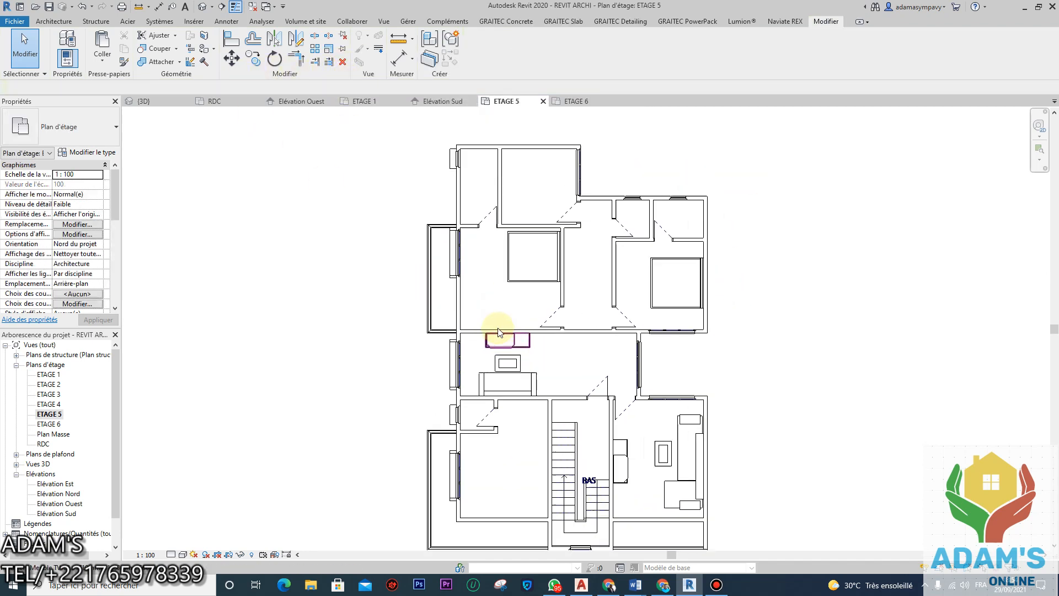
{"action": "left_click", "coordinate": [450, 351]}
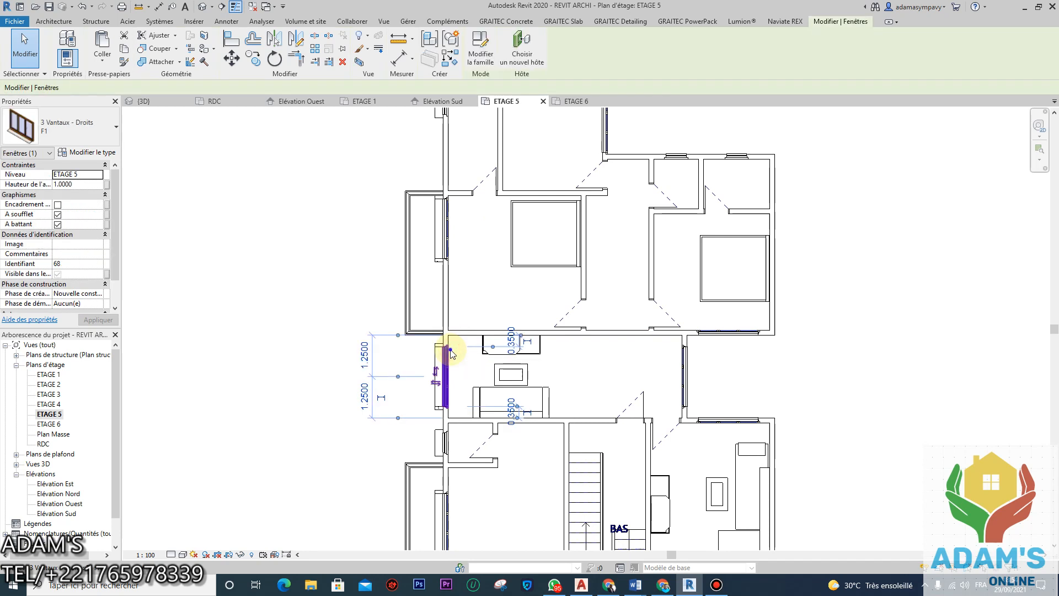
{"action": "right_click", "coordinate": [451, 349]}
{"action": "mouse_move", "coordinate": [598, 220]}
{"action": "left_click", "coordinate": [669, 219]}
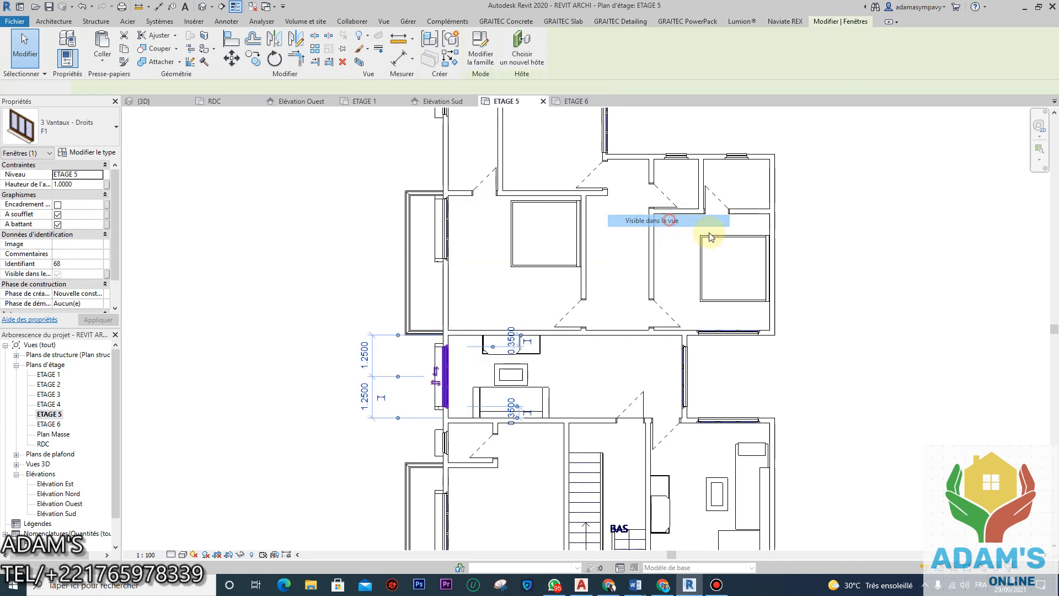
{"action": "left_click", "coordinate": [343, 62]}
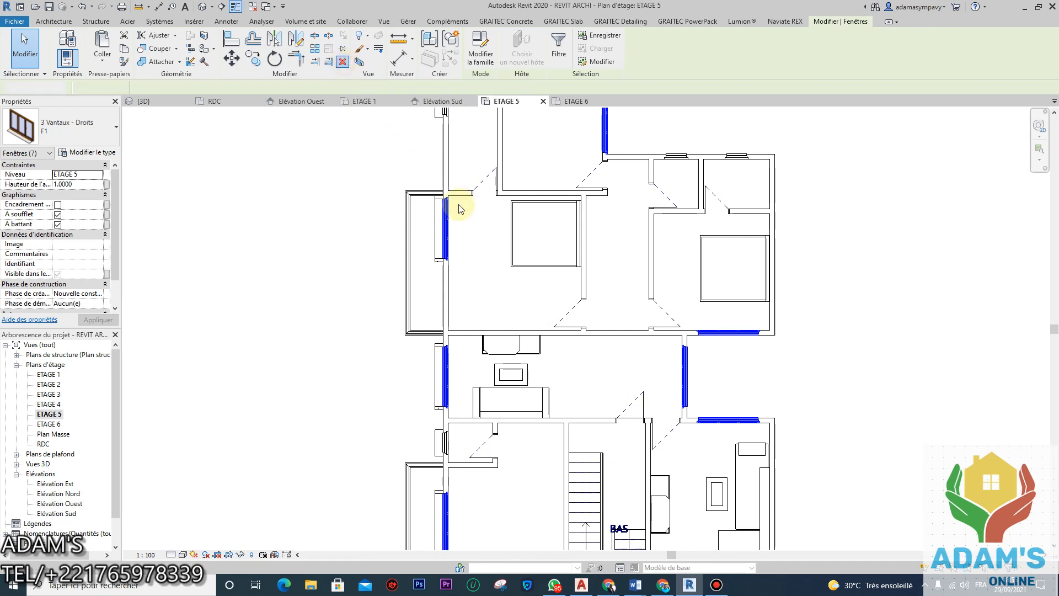
Step: Select wall MUR 15 in the middle of the plan for corner trimming
{"action": "scroll", "coordinate": [493, 275], "scroll_direction": "down", "scroll_amount": 3}
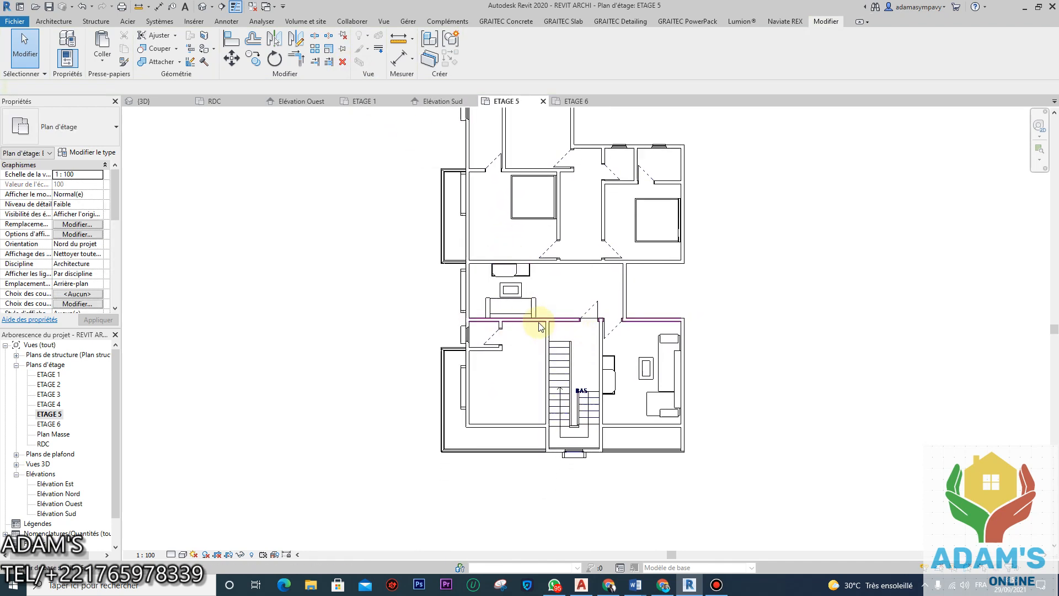
{"action": "middle_click_drag", "start_coordinate": [539, 325], "coordinate": [545, 357]}
{"action": "scroll", "coordinate": [546, 357], "scroll_direction": "up", "scroll_amount": 4}
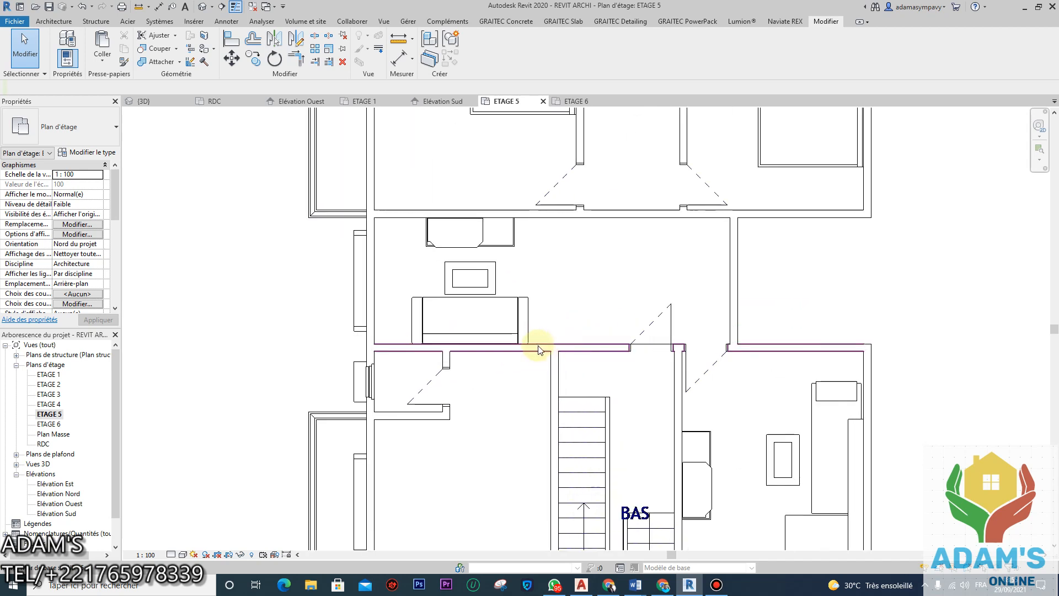
{"action": "left_click", "coordinate": [553, 362]}
Step: Trim the wall above the stair room to a corner, detaching conflicting elements on error
{"action": "left_click", "coordinate": [296, 58]}
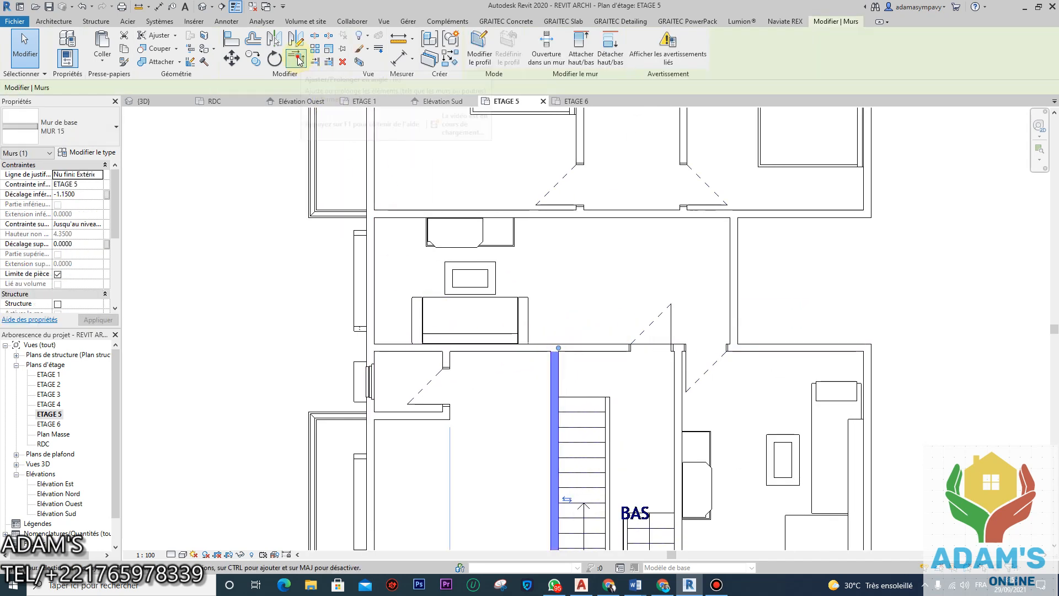
{"action": "left_click", "coordinate": [579, 348]}
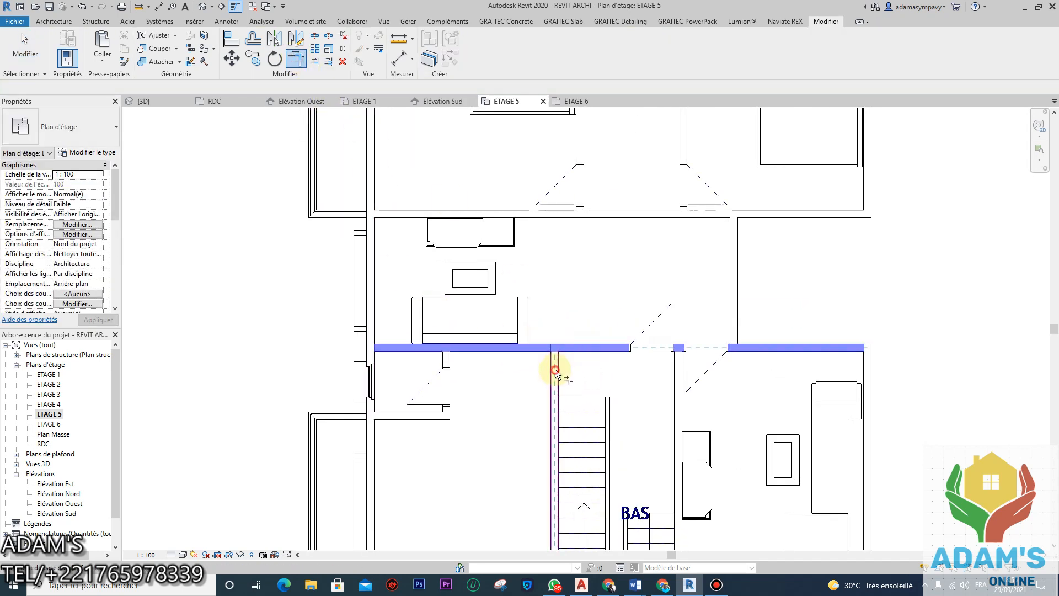
{"action": "left_click", "coordinate": [683, 392]}
{"action": "left_click", "coordinate": [867, 559]}
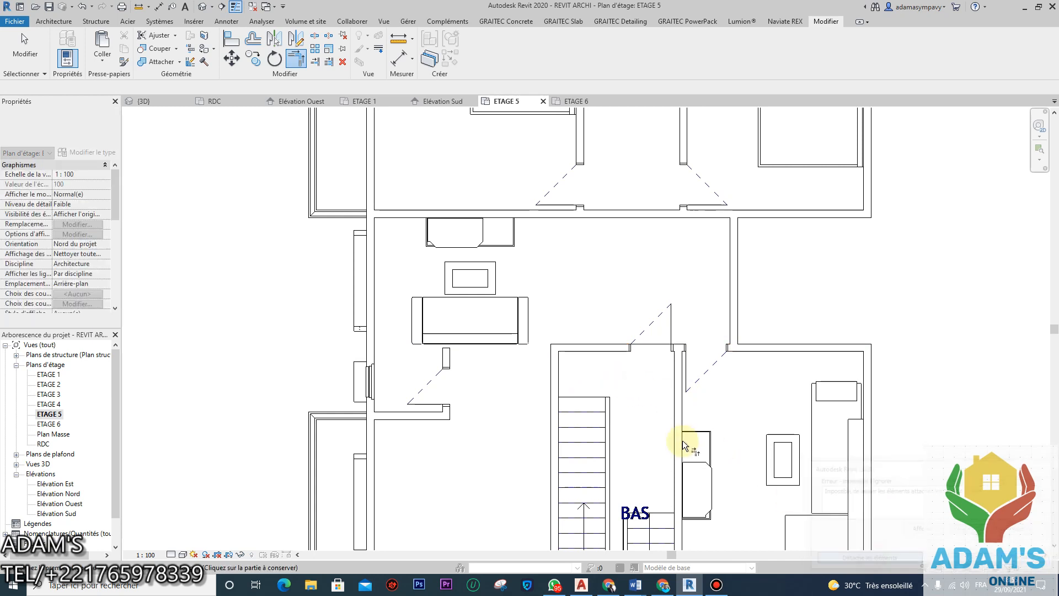
{"action": "left_click", "coordinate": [609, 351]}
{"action": "left_click", "coordinate": [675, 403]}
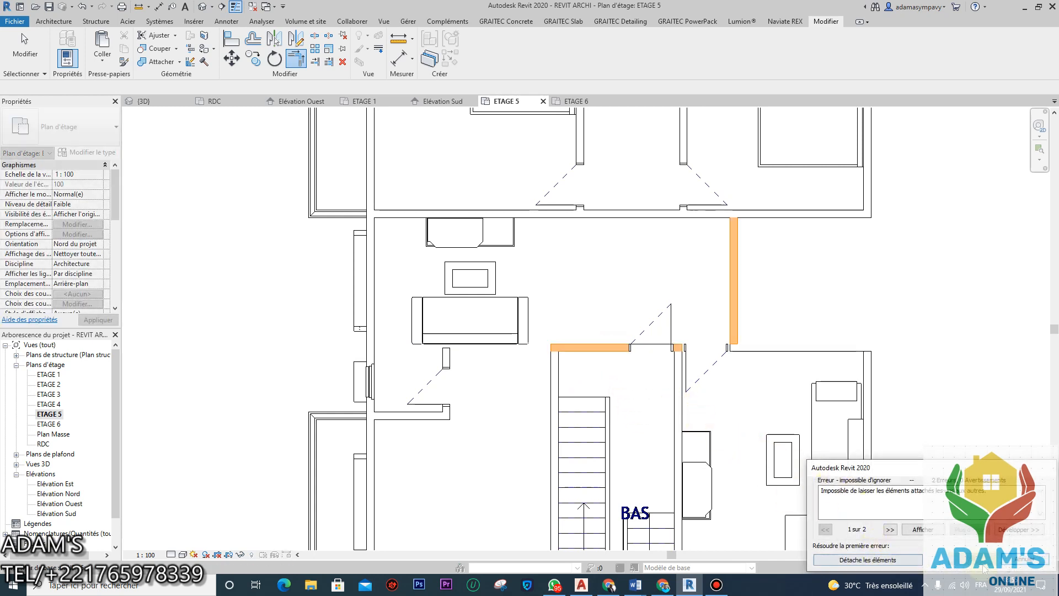
{"action": "left_click", "coordinate": [1020, 559]}
{"action": "key", "text": "Escape"}
{"action": "key", "text": "Escape"}
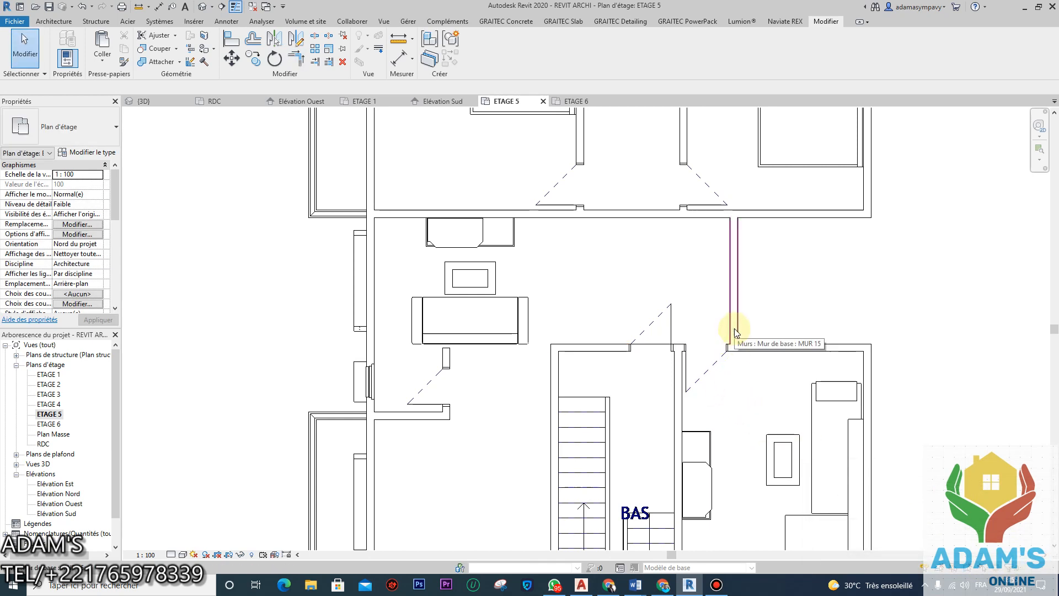
Step: Select the horizontal MUR 15 wall above the stair room, leaving the door unselected
{"action": "left_click", "coordinate": [733, 327]}
{"action": "left_click", "coordinate": [765, 351]}
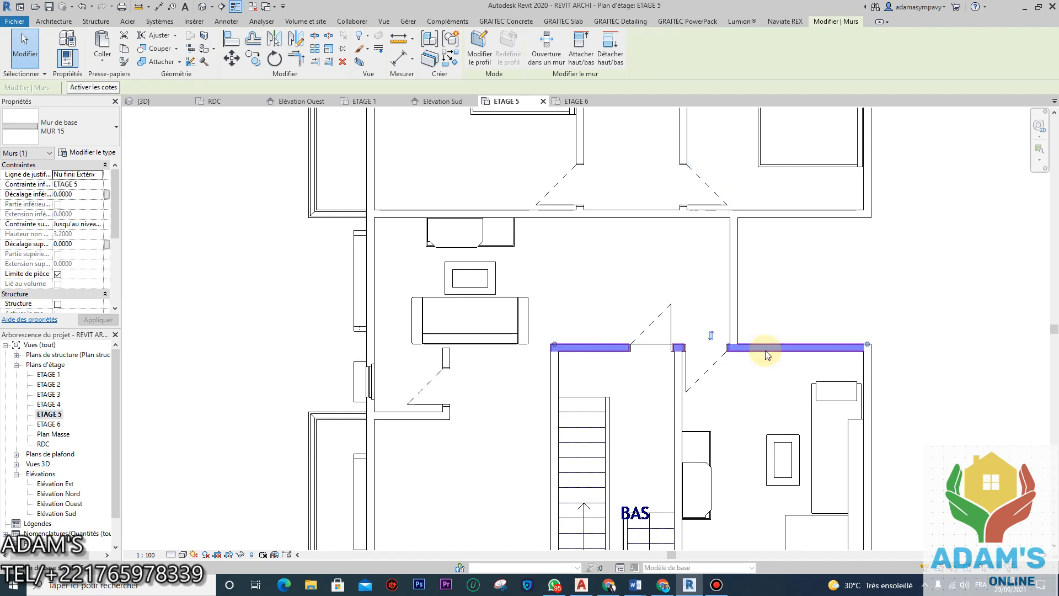
{"action": "left_click", "coordinate": [721, 355]}
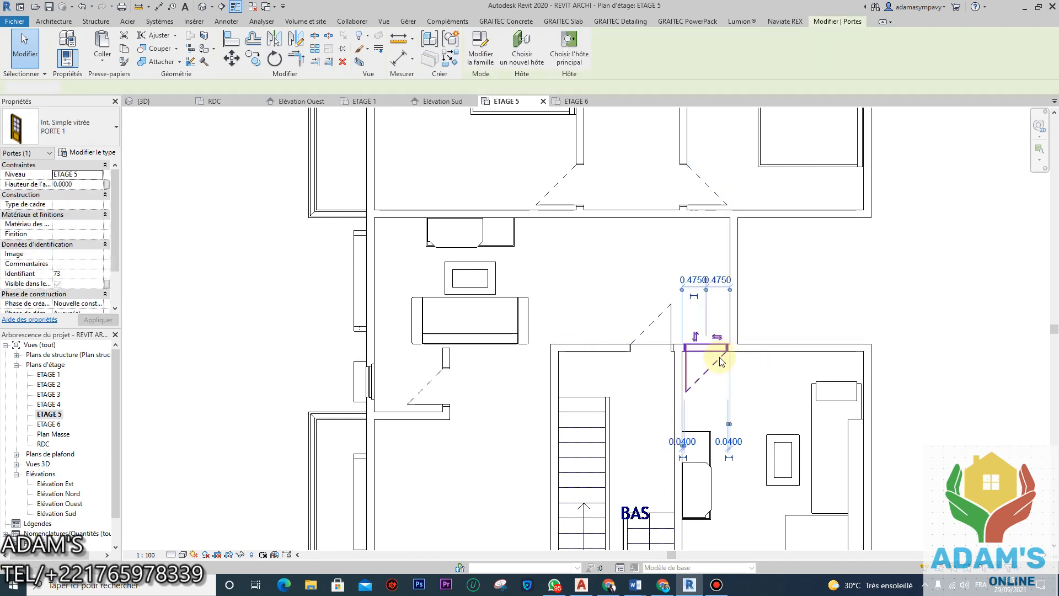
{"action": "left_click", "coordinate": [705, 361]}
{"action": "left_click", "coordinate": [702, 357]}
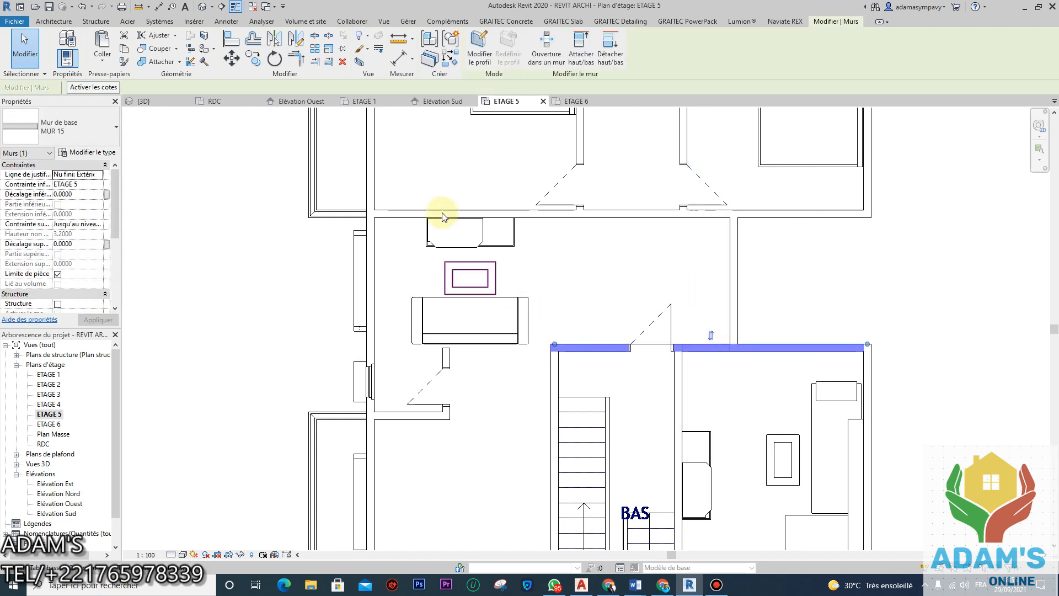
{"action": "left_click", "coordinate": [315, 35]}
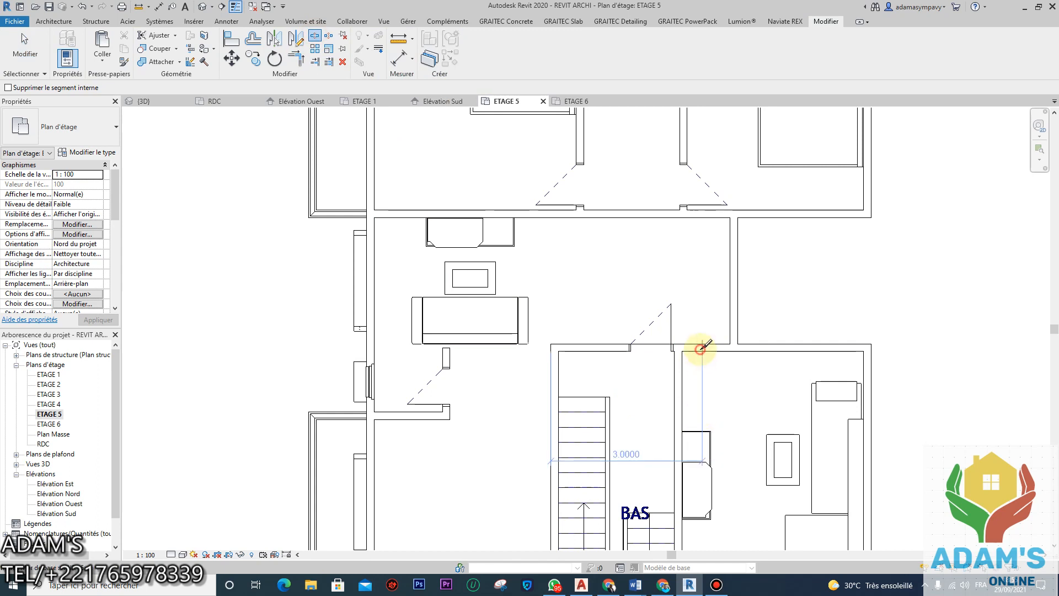
{"action": "key", "text": "Escape"}
Step: Trim the top wall and the vertical wall into a clean corner
{"action": "left_click", "coordinate": [296, 57]}
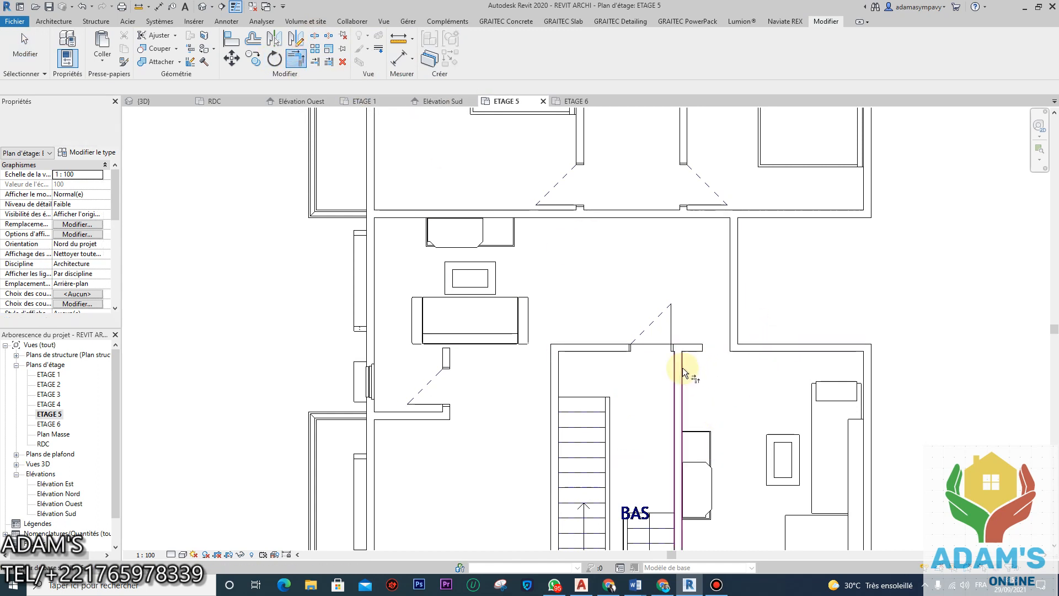
{"action": "left_click", "coordinate": [616, 350]}
{"action": "left_click", "coordinate": [696, 388]}
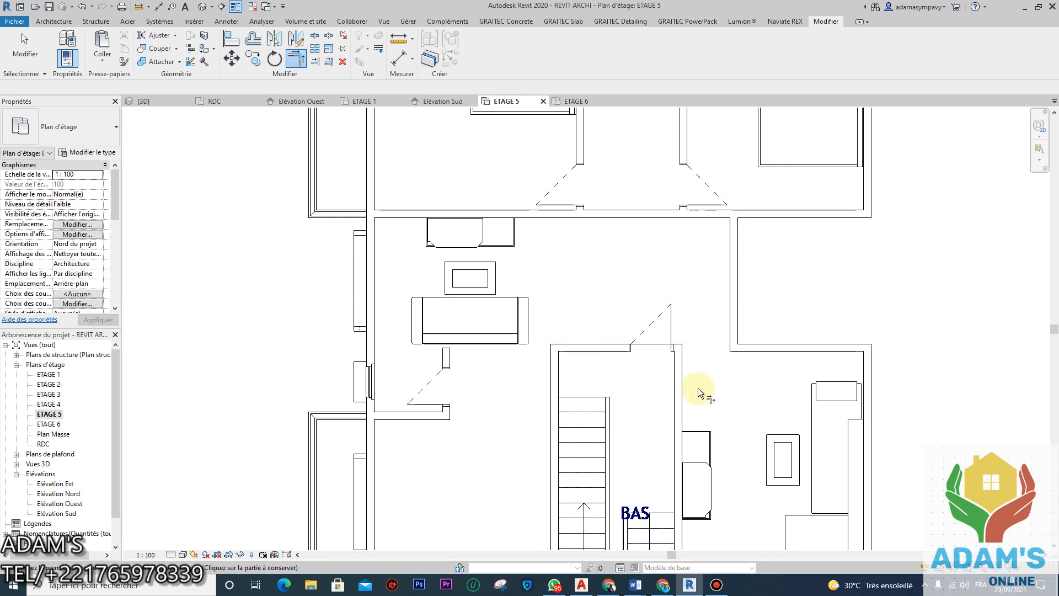
{"action": "scroll", "coordinate": [690, 331], "scroll_direction": "down", "scroll_amount": 3}
{"action": "scroll", "coordinate": [678, 380], "scroll_direction": "up", "scroll_amount": 1}
{"action": "key", "text": "Escape"}
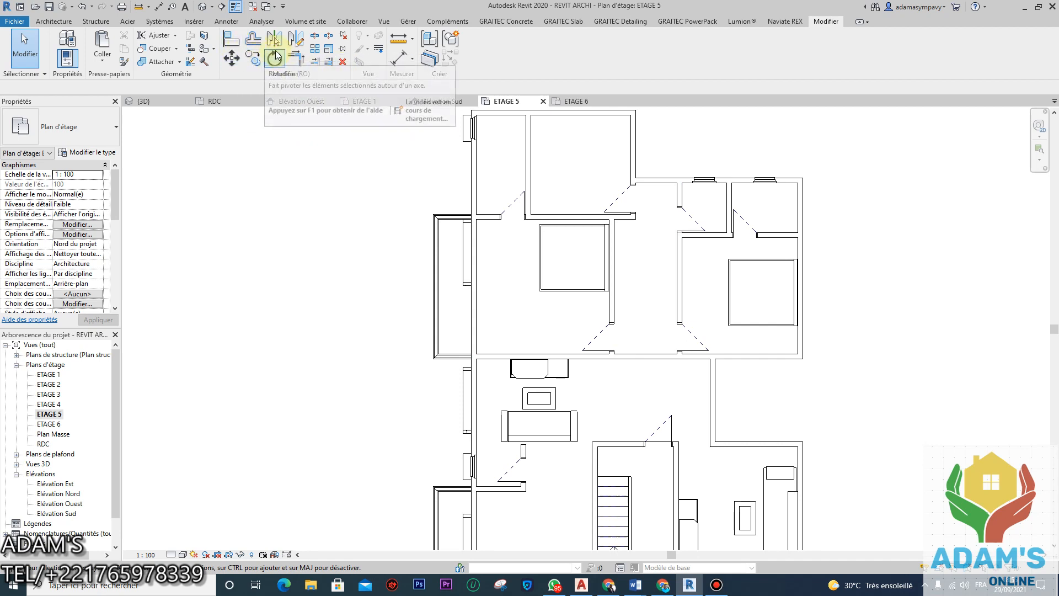
Step: Split the wall beside the door opening above the stair room
{"action": "left_click", "coordinate": [319, 35]}
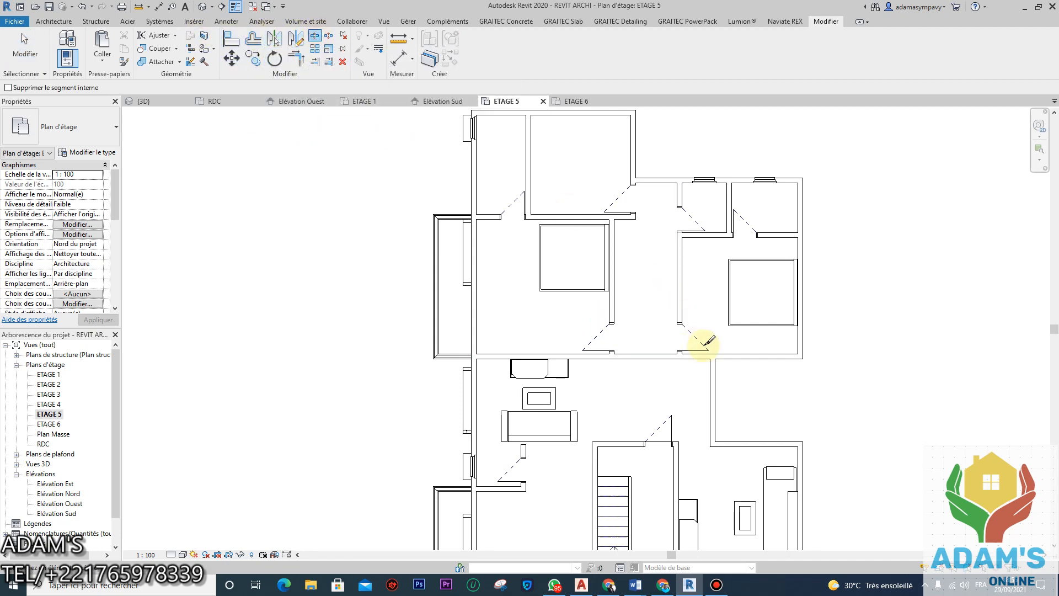
{"action": "scroll", "coordinate": [706, 357], "scroll_direction": "up", "scroll_amount": 3}
{"action": "left_click", "coordinate": [705, 363]}
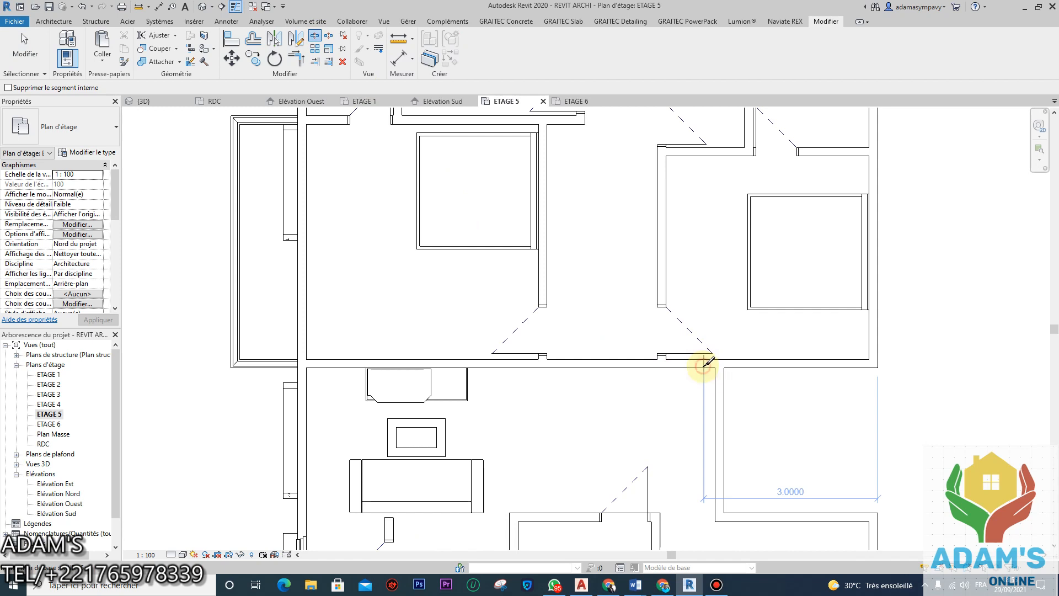
{"action": "scroll", "coordinate": [485, 354], "scroll_direction": "down", "scroll_amount": 4}
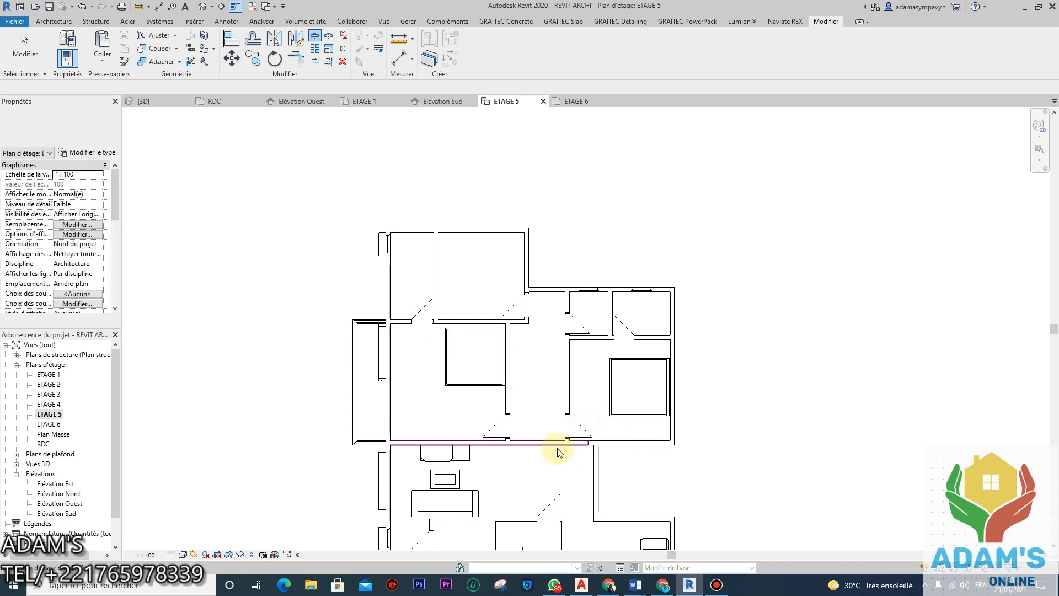
{"action": "key", "text": "Escape"}
Step: Delete the vertical wall and the enclosed upper-room walls, doors and furniture
{"action": "left_click", "coordinate": [526, 447]}
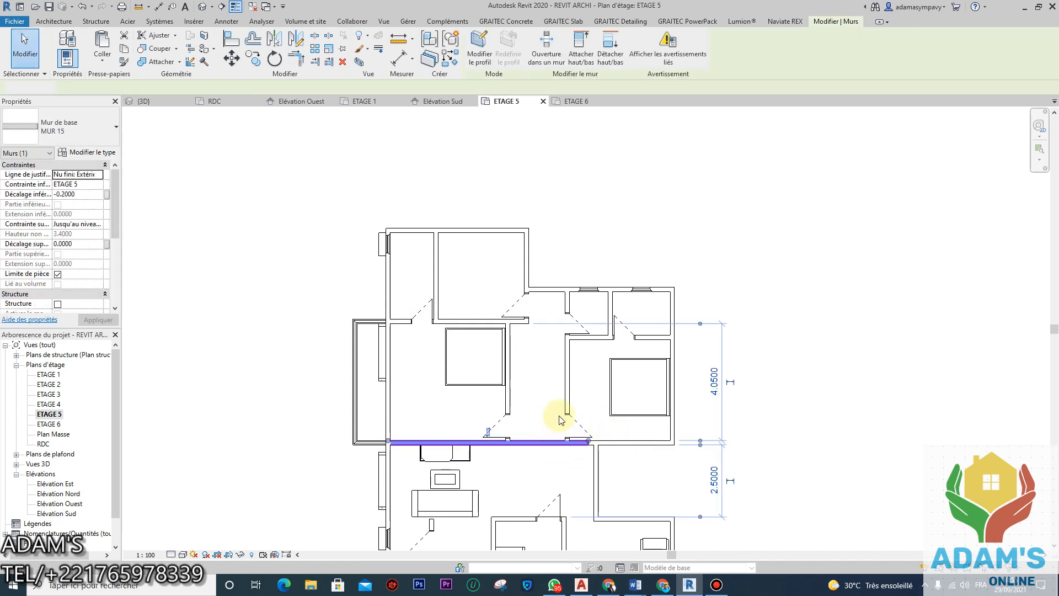
{"action": "left_click", "coordinate": [567, 395]}
{"action": "key", "text": "Delete"}
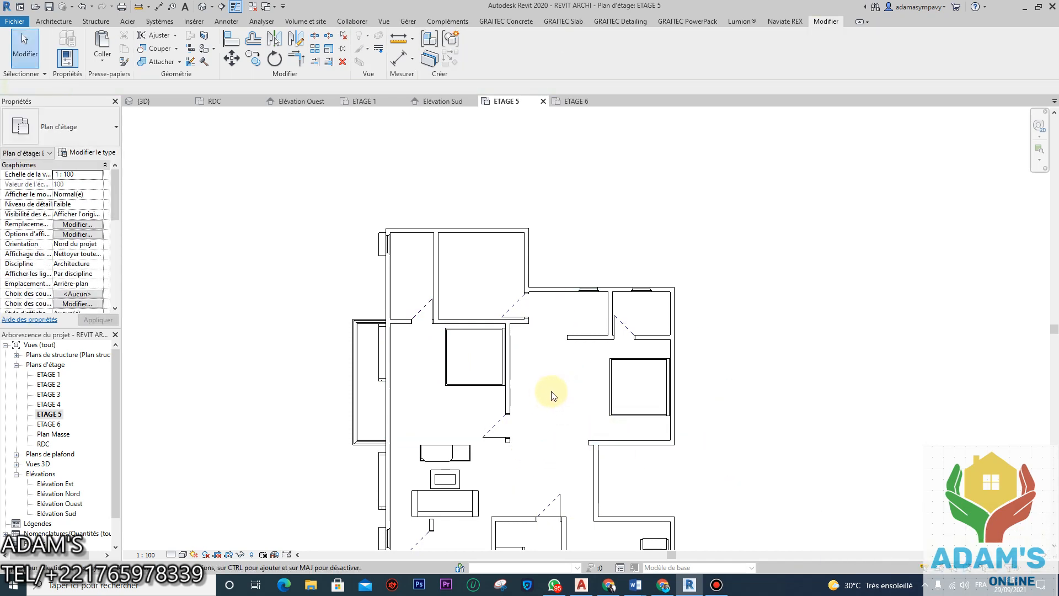
{"action": "left_click_drag", "start_coordinate": [548, 473], "coordinate": [415, 318]}
{"action": "key", "text": "Delete"}
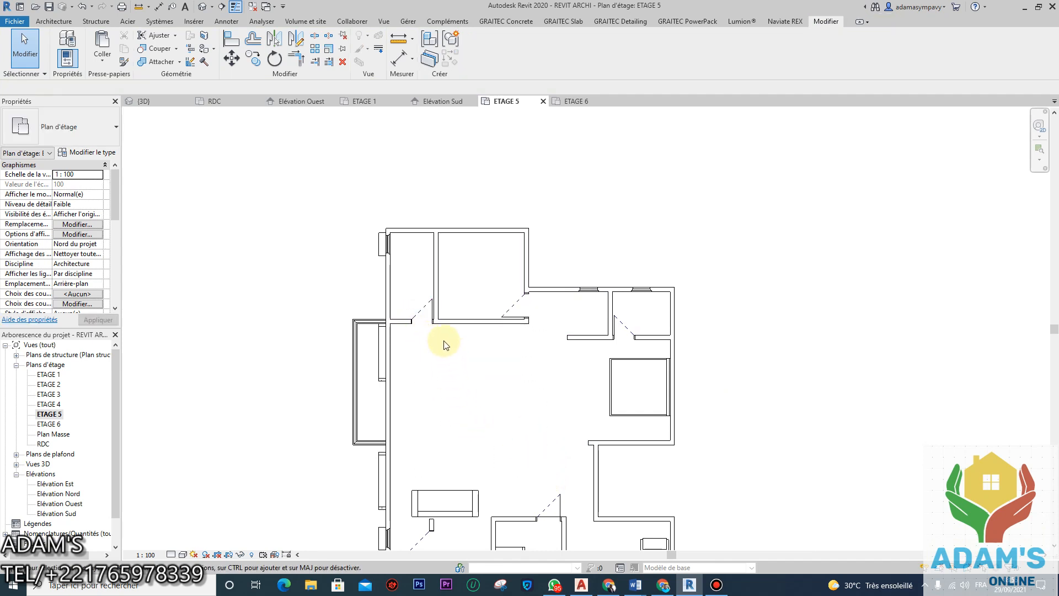
{"action": "left_click", "coordinate": [445, 323]}
Step: Delete the remaining horizontal wall, the vertical partition wall and the leftover door
{"action": "key", "text": "Delete"}
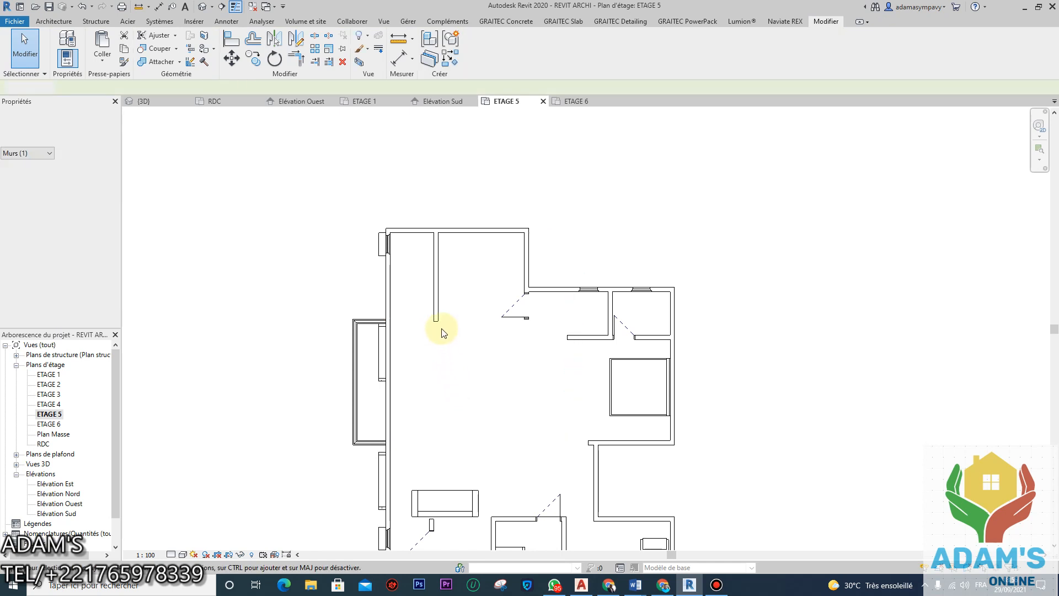
{"action": "left_click", "coordinate": [436, 306]}
{"action": "key", "text": "Delete"}
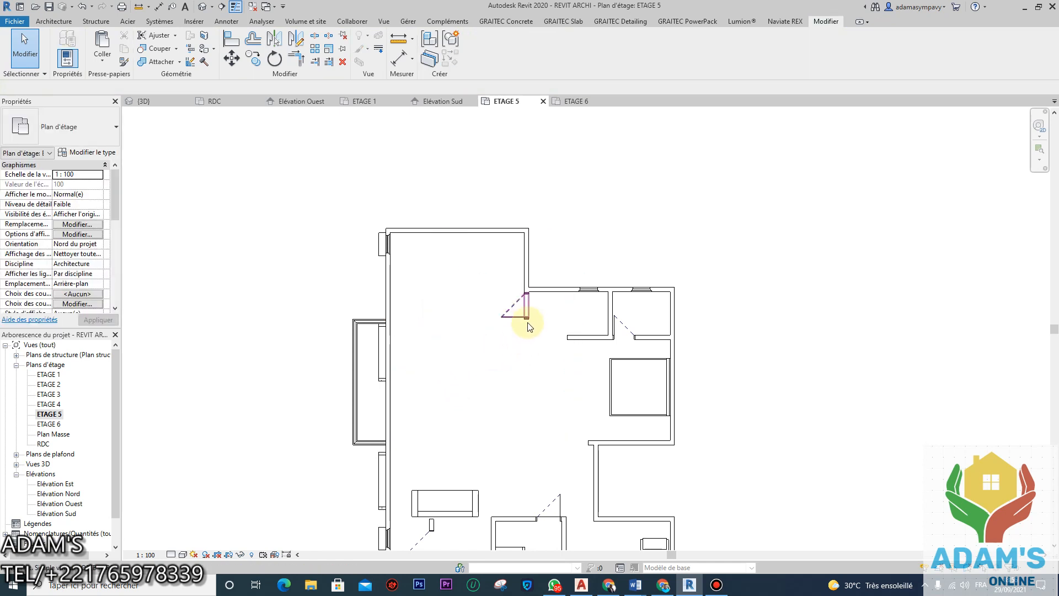
{"action": "left_click", "coordinate": [527, 312]}
{"action": "key", "text": "Delete"}
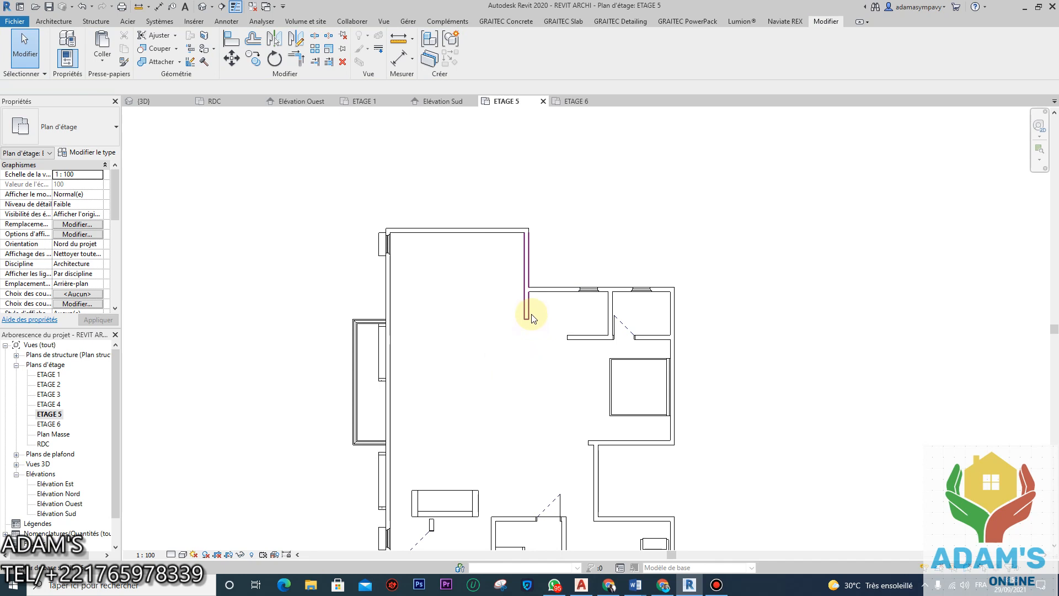
Step: Trim the vertical and horizontal walls into a clean corner
{"action": "left_click", "coordinate": [295, 58]}
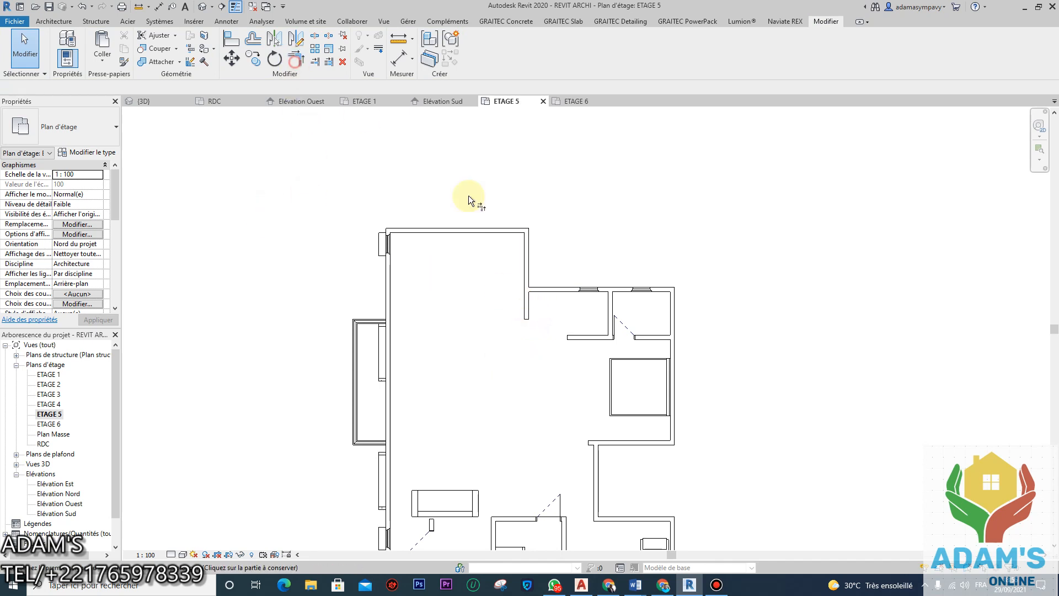
{"action": "left_click", "coordinate": [521, 270]}
{"action": "left_click", "coordinate": [541, 289]}
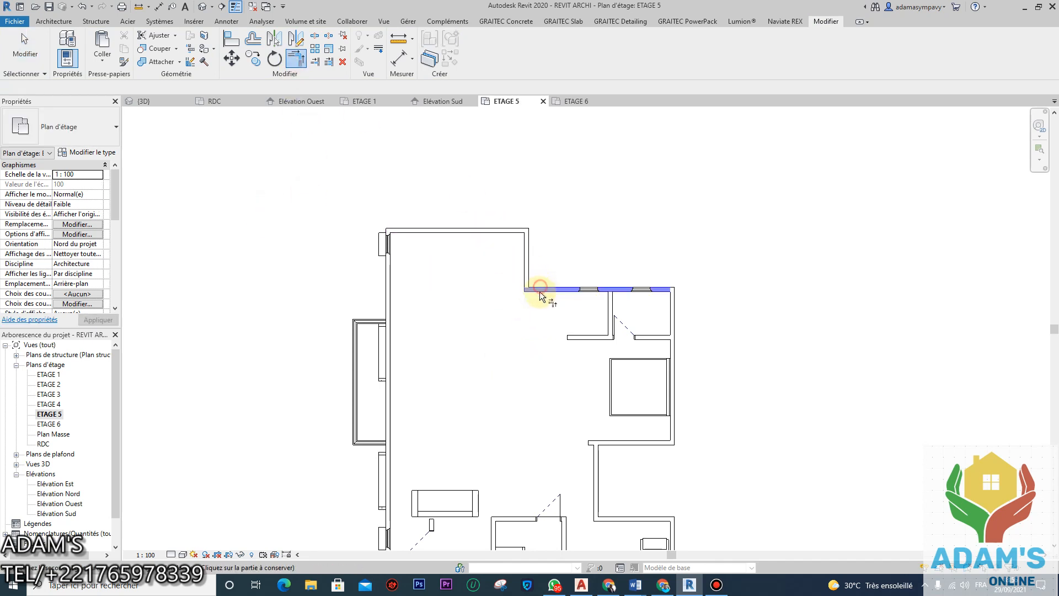
{"action": "key", "text": "Escape"}
{"action": "key", "text": "Escape"}
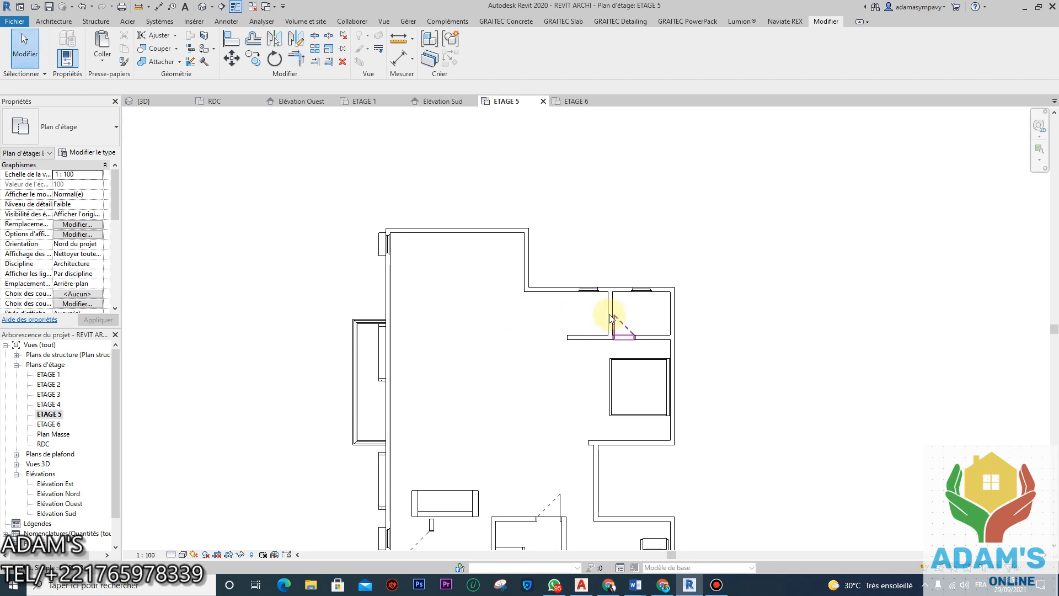
Step: Delete the small partition wall, the wall with its door, the bed and both north-wall windows
{"action": "left_click", "coordinate": [607, 310]}
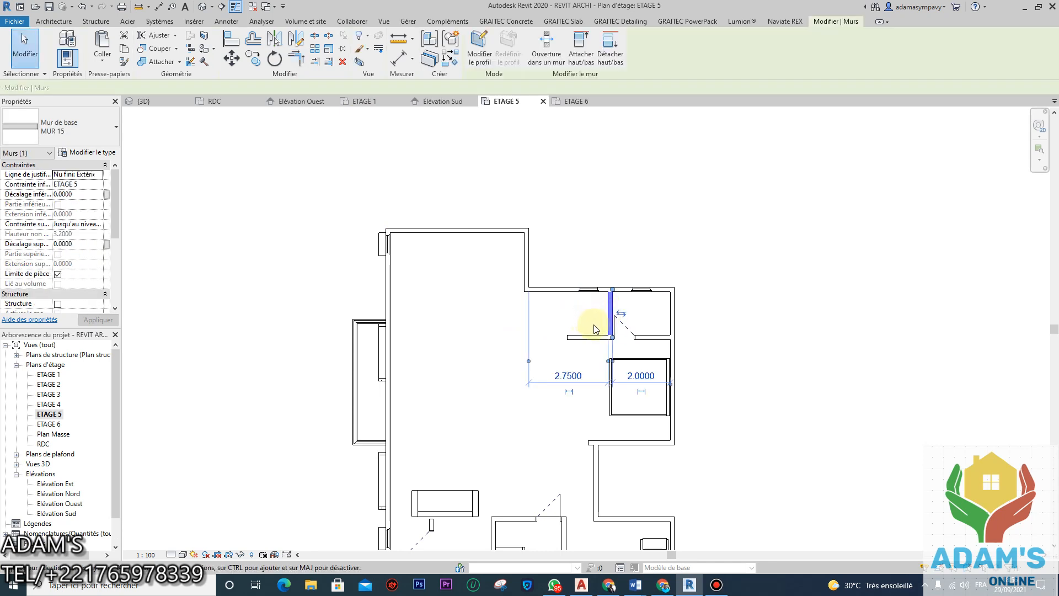
{"action": "key", "text": "Delete"}
{"action": "left_click", "coordinate": [600, 336]}
{"action": "key", "text": "Delete"}
{"action": "left_click", "coordinate": [615, 381]}
{"action": "key", "text": "Delete"}
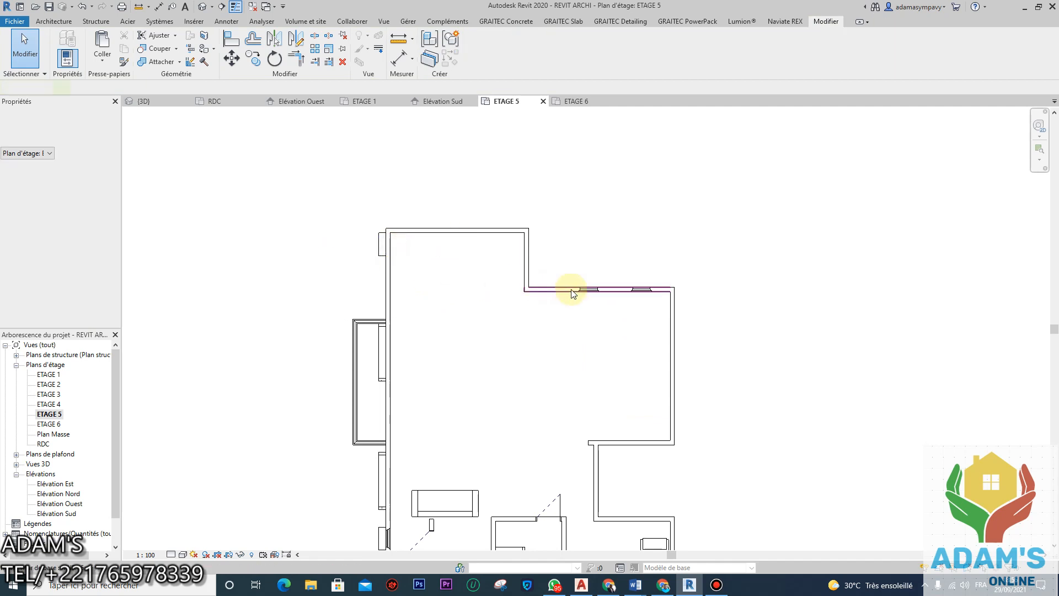
{"action": "left_click", "coordinate": [588, 290]}
{"action": "key", "text": "Delete"}
{"action": "left_click", "coordinate": [640, 291]}
{"action": "key", "text": "Delete"}
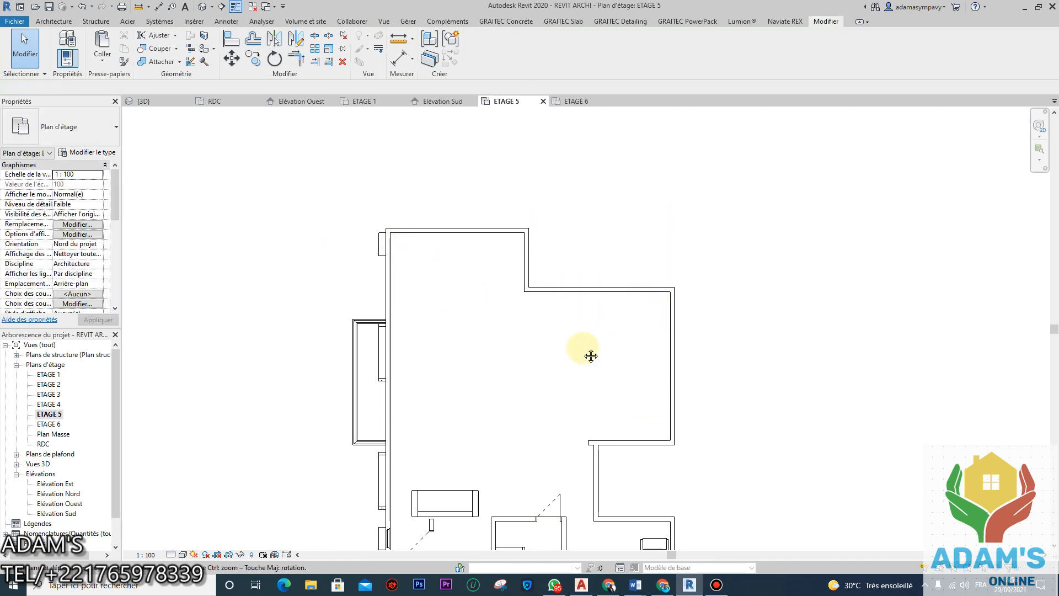
Step: Delete the west room's door, short vertical wall and the horizontal wall below it
{"action": "middle_click_drag", "start_coordinate": [591, 355], "coordinate": [607, 210]}
{"action": "scroll", "coordinate": [602, 210], "scroll_direction": "down", "scroll_amount": 1}
{"action": "left_click", "coordinate": [457, 391]}
{"action": "key", "text": "Delete"}
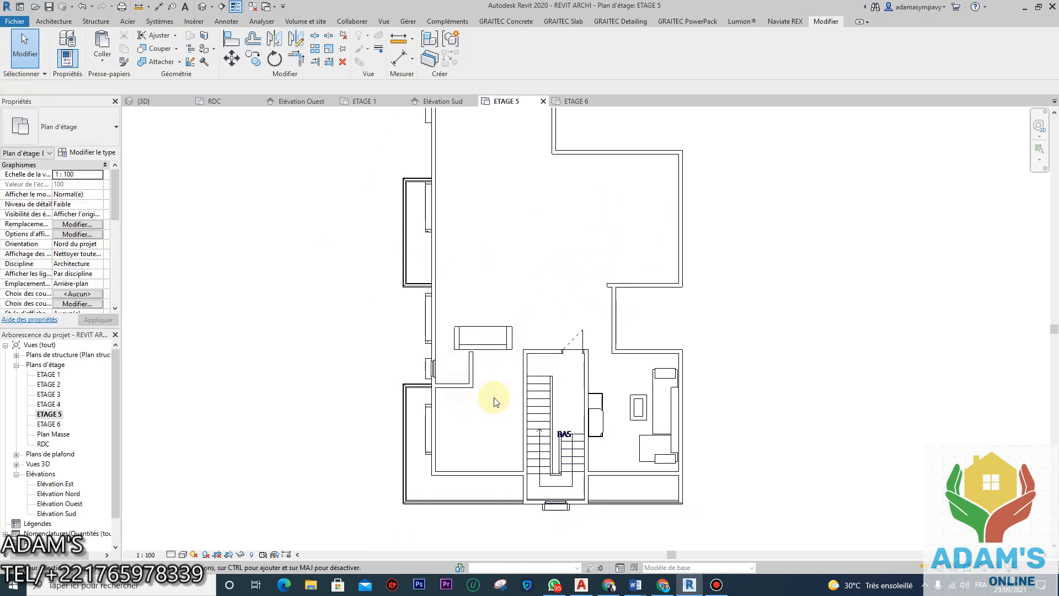
{"action": "left_click", "coordinate": [470, 384]}
{"action": "key", "text": "Delete"}
{"action": "left_click", "coordinate": [457, 386]}
{"action": "key", "text": "Delete"}
Step: Delete the west-room sofa, the cabinet beside the stairs, the right-room sofa and coffee table
{"action": "left_click", "coordinate": [473, 328]}
{"action": "key", "text": "Delete"}
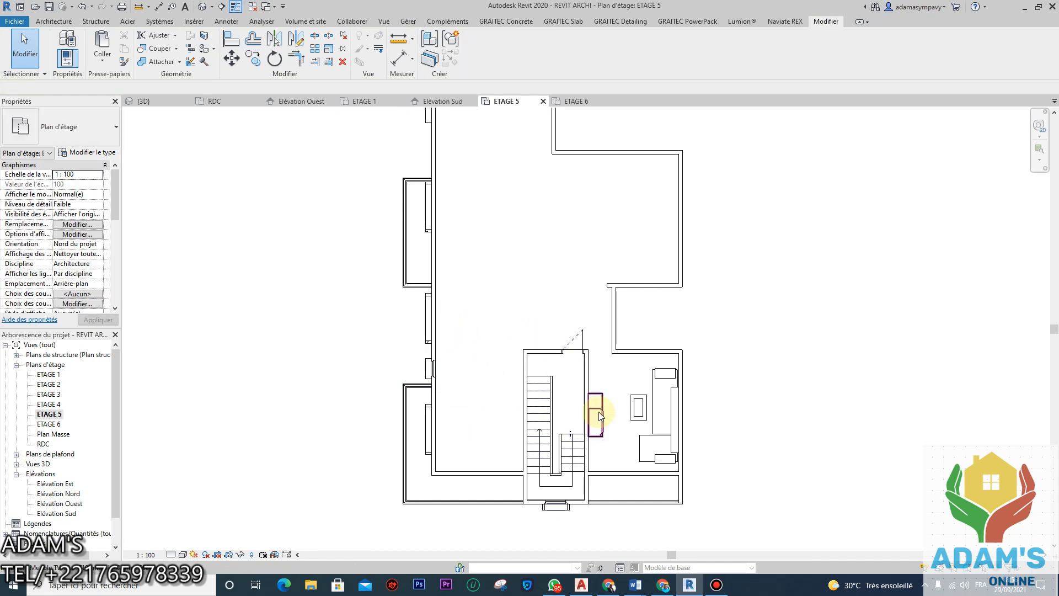
{"action": "left_click", "coordinate": [595, 419]}
{"action": "key", "text": "Delete"}
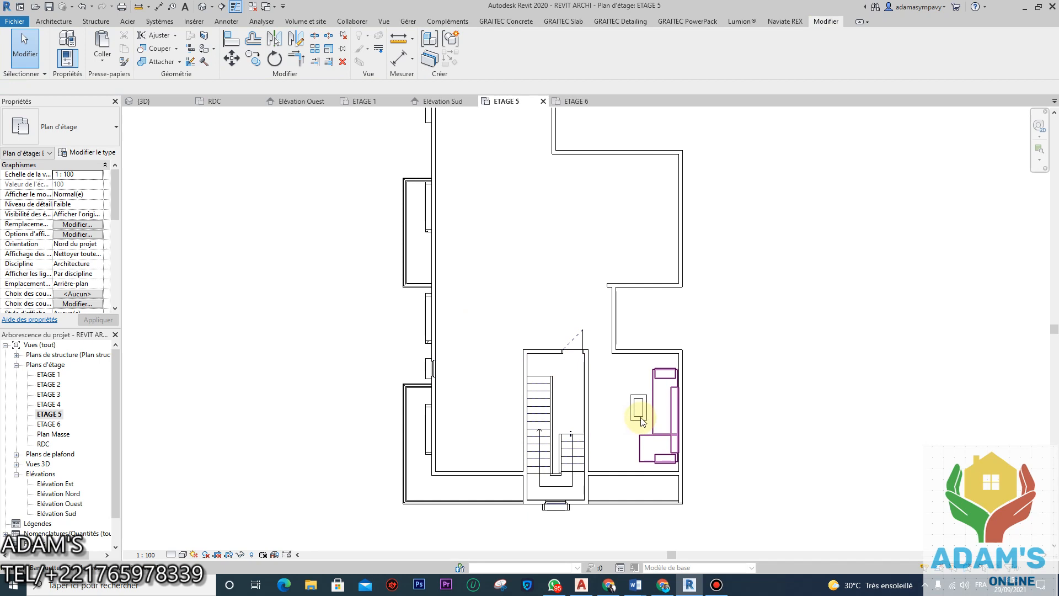
{"action": "left_click", "coordinate": [643, 422]}
{"action": "key", "text": "Delete"}
{"action": "left_click", "coordinate": [638, 416]}
{"action": "key", "text": "Delete"}
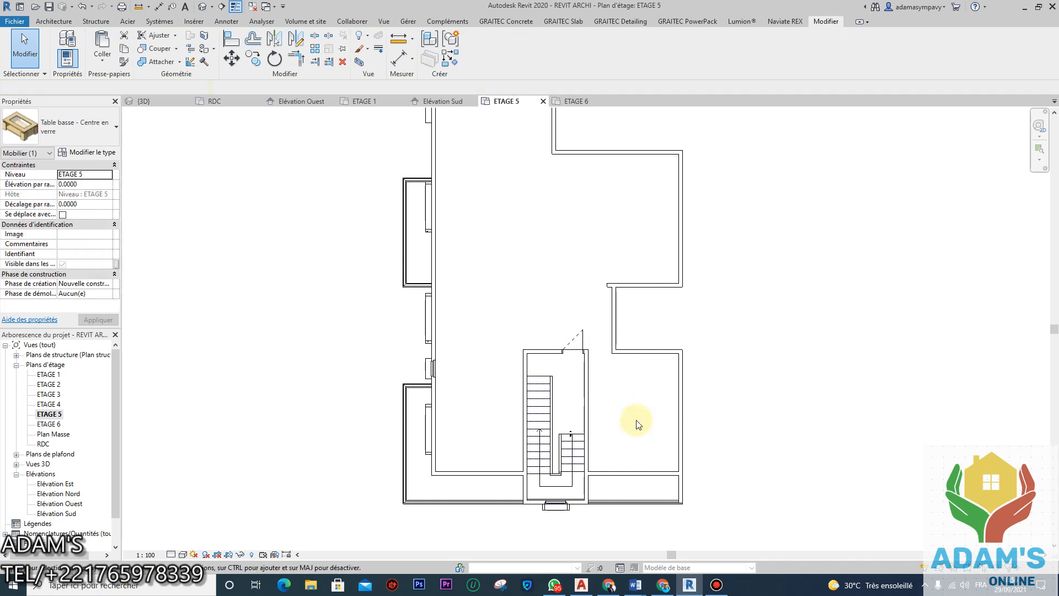
Step: Trim the walls at the notch into a clean corner
{"action": "left_click", "coordinate": [296, 58]}
{"action": "left_click", "coordinate": [612, 312]}
{"action": "left_click", "coordinate": [617, 353]}
{"action": "scroll", "coordinate": [546, 320], "scroll_direction": "down", "scroll_amount": 3}
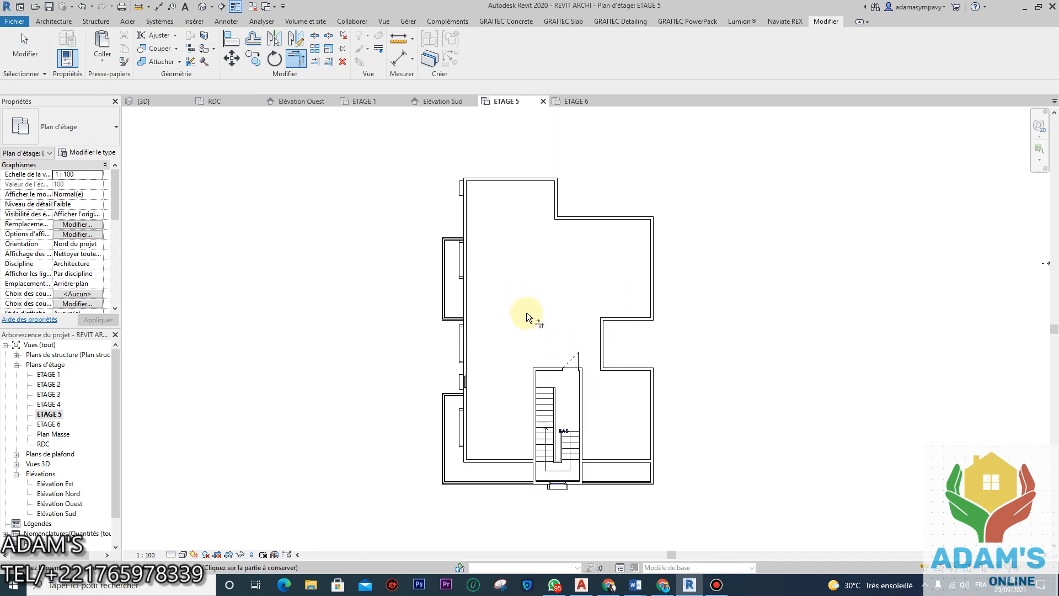
{"action": "key", "text": "Escape"}
{"action": "key", "text": "Escape"}
Step: Delete the small window in the left exterior wall
{"action": "scroll", "coordinate": [468, 386], "scroll_direction": "up", "scroll_amount": 5}
{"action": "left_click", "coordinate": [459, 369]}
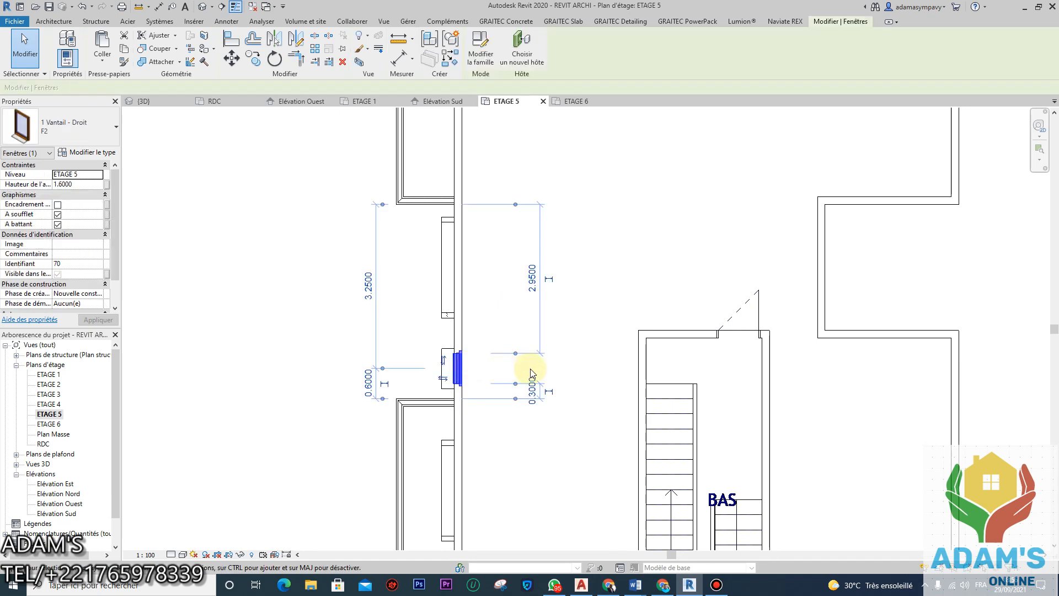
{"action": "key", "text": "Delete"}
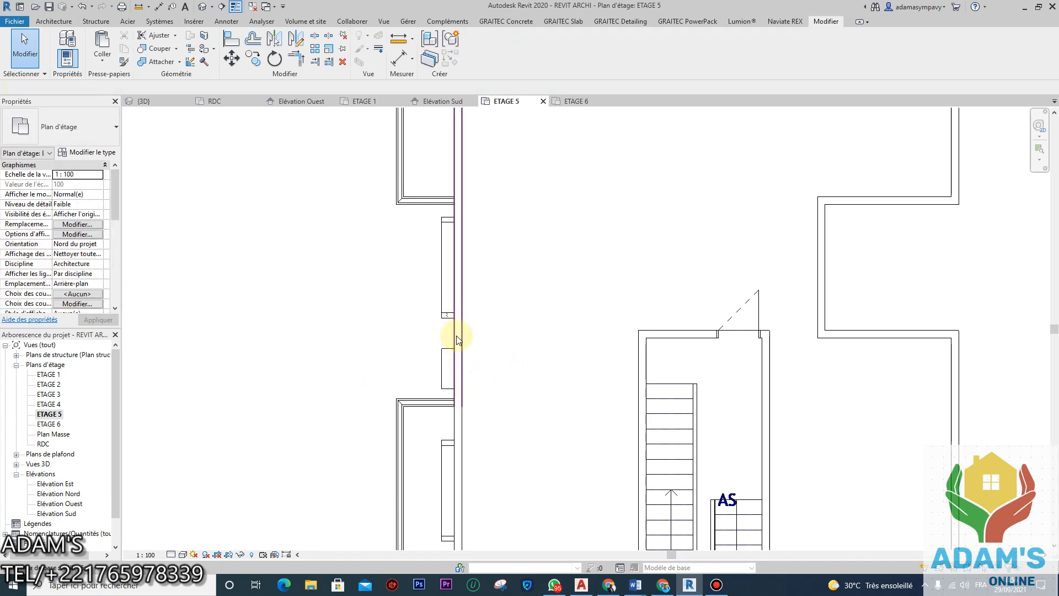
{"action": "scroll", "coordinate": [487, 361], "scroll_direction": "down", "scroll_amount": 4}
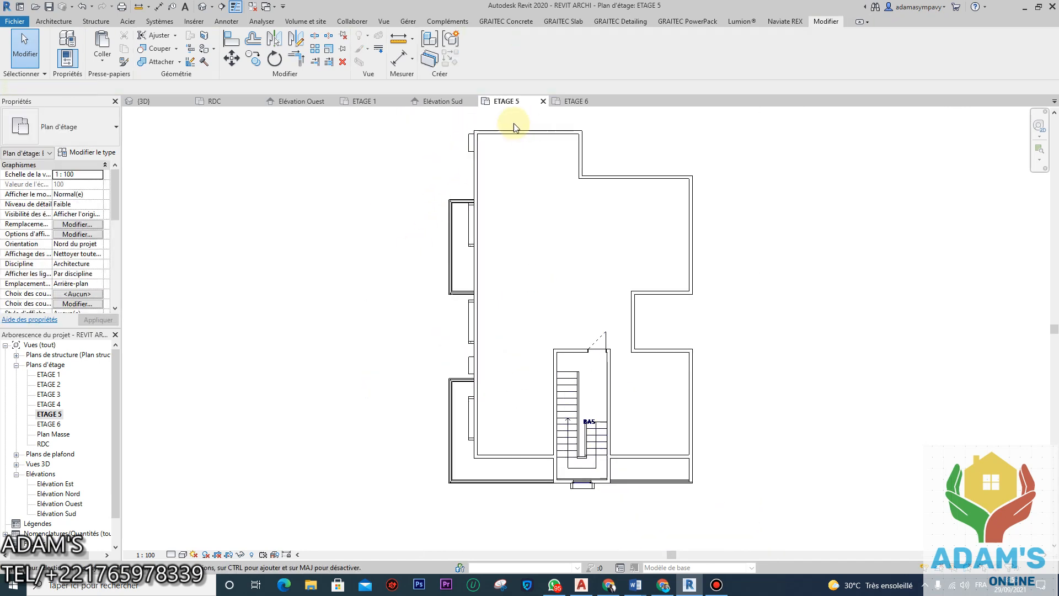
Step: In the 3D view from the back-left, delete the magenta frames around the top-floor openings
{"action": "left_click", "coordinate": [144, 101]}
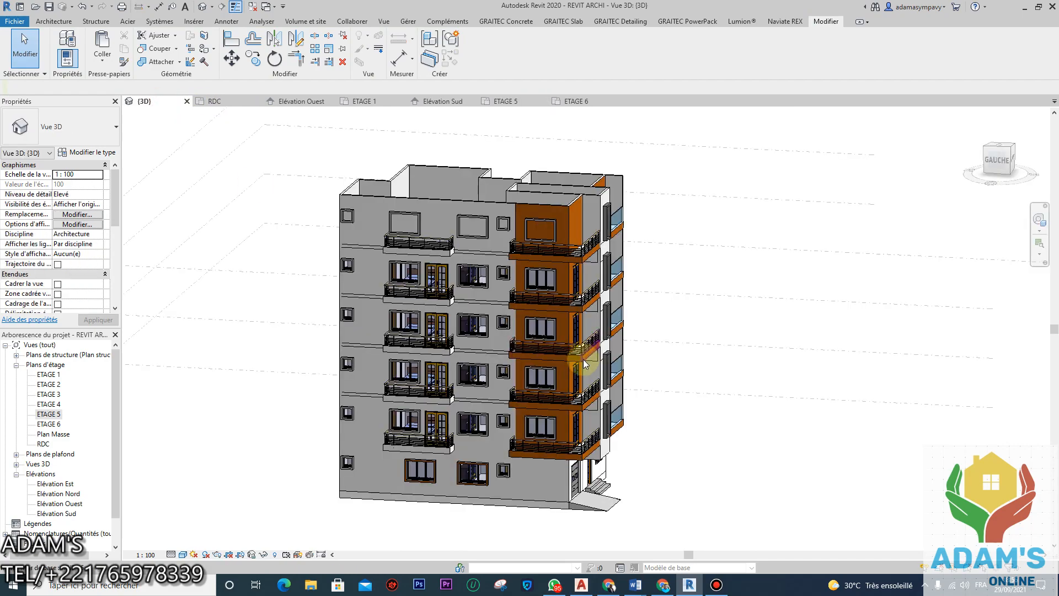
{"action": "middle_click_drag", "start_coordinate": [554, 359], "coordinate": [420, 243], "text": "shift"}
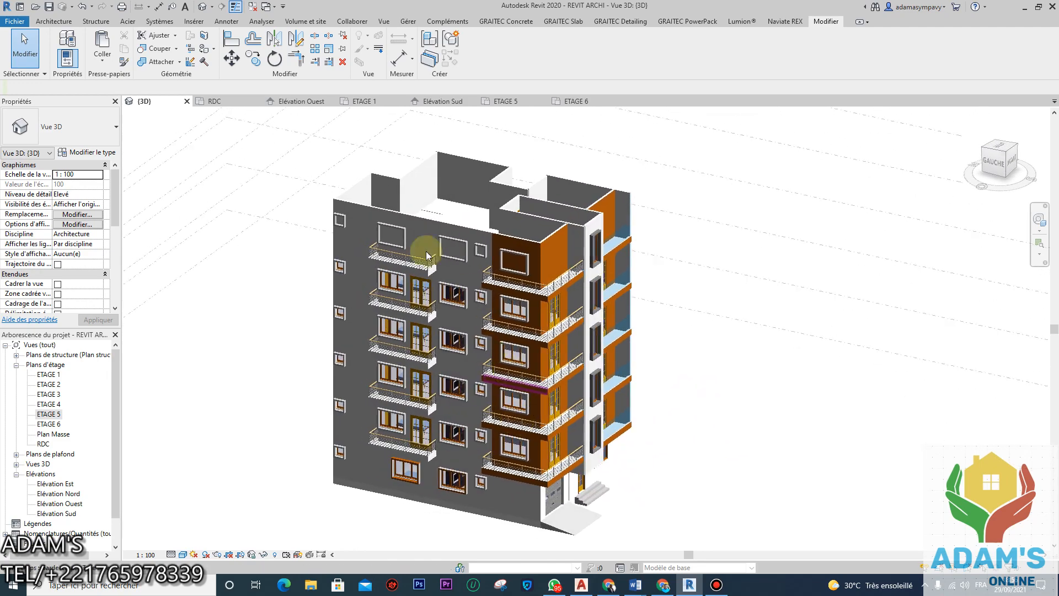
{"action": "left_click", "coordinate": [425, 219]}
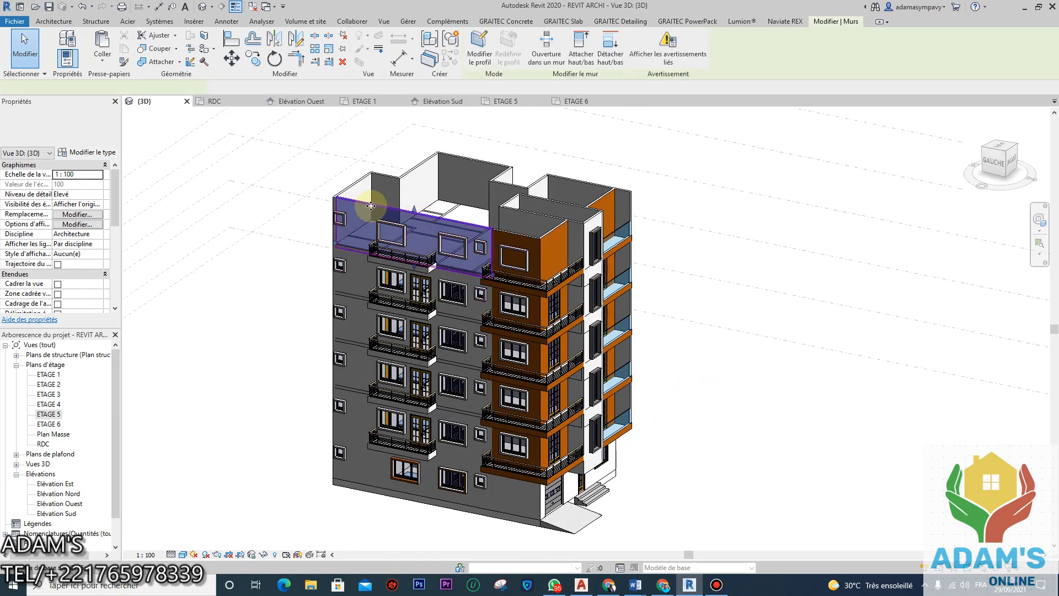
{"action": "scroll", "coordinate": [369, 209], "scroll_direction": "up", "scroll_amount": 3}
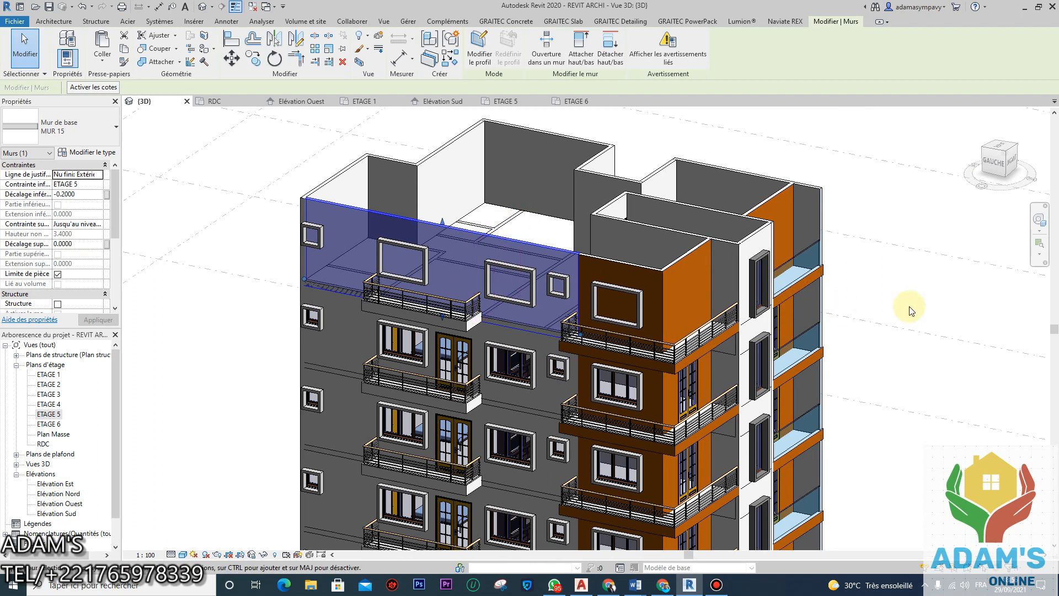
{"action": "left_click", "coordinate": [907, 304]}
{"action": "left_click", "coordinate": [529, 271]}
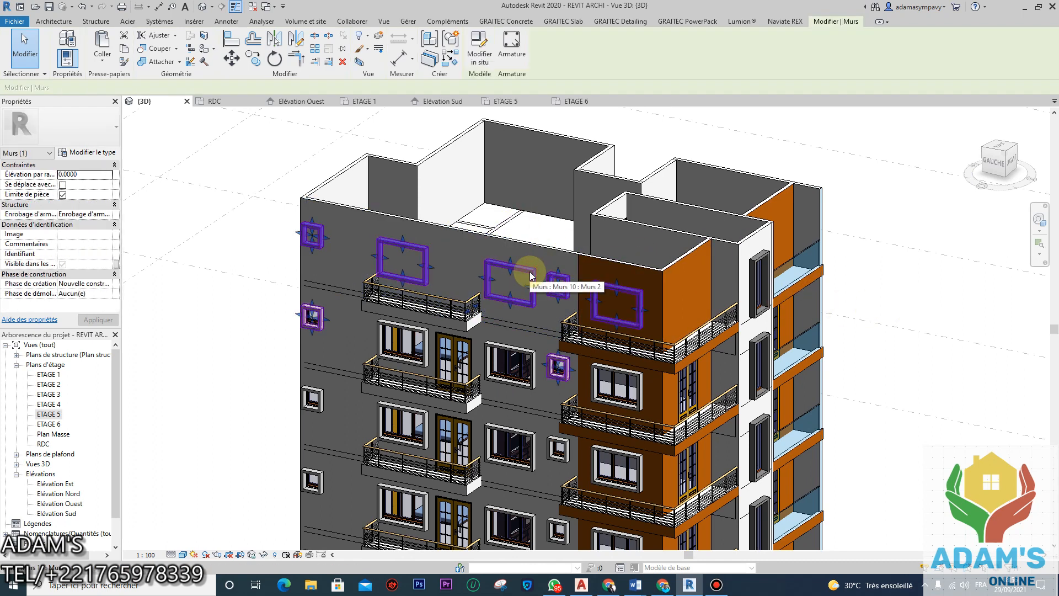
{"action": "key", "text": "Escape"}
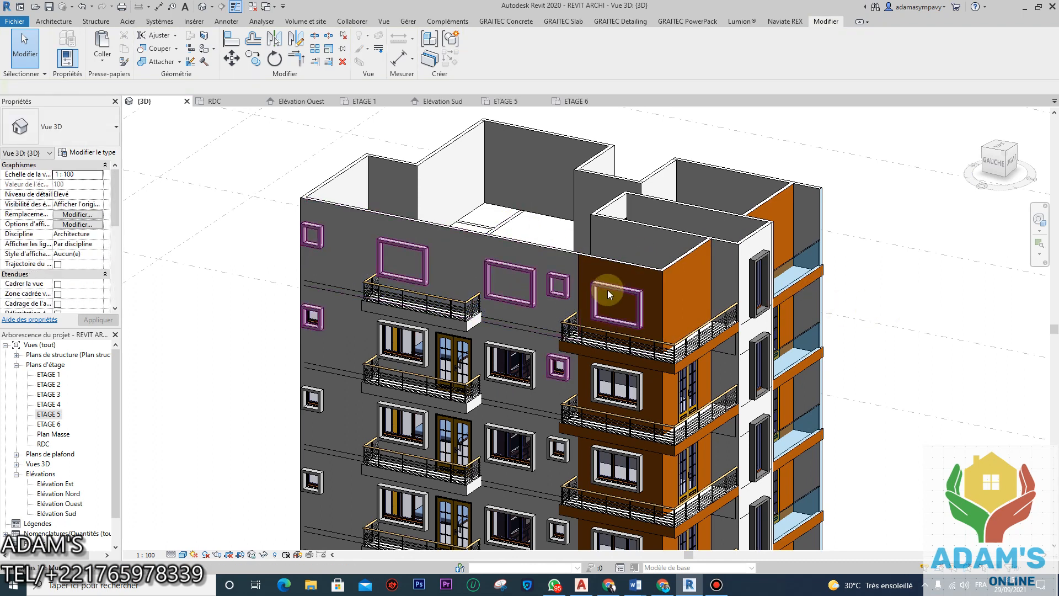
{"action": "left_click", "coordinate": [609, 287]}
{"action": "key", "text": "Delete"}
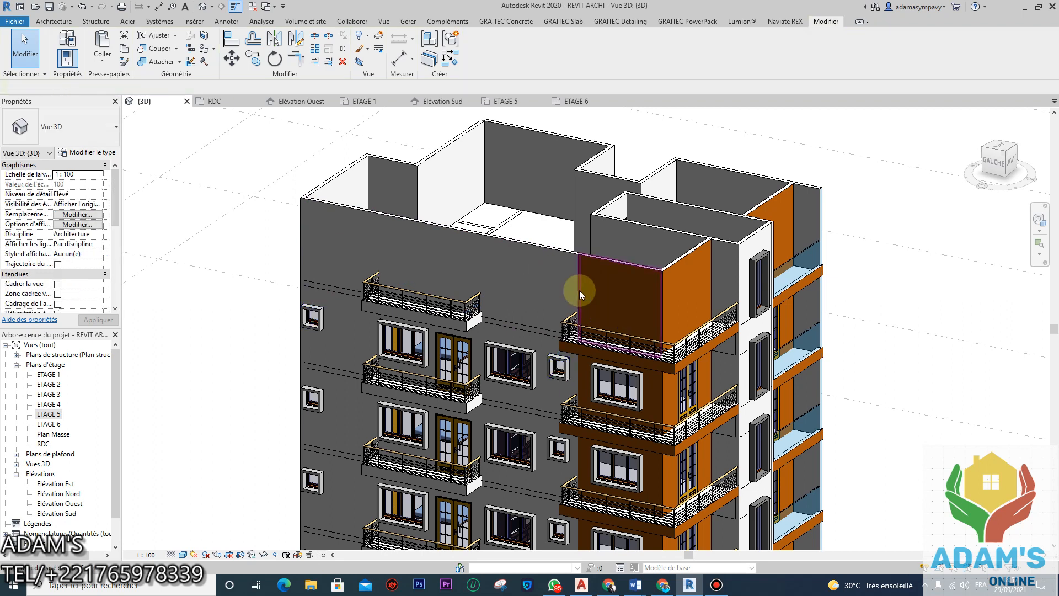
{"action": "scroll", "coordinate": [454, 272], "scroll_direction": "down", "scroll_amount": 2}
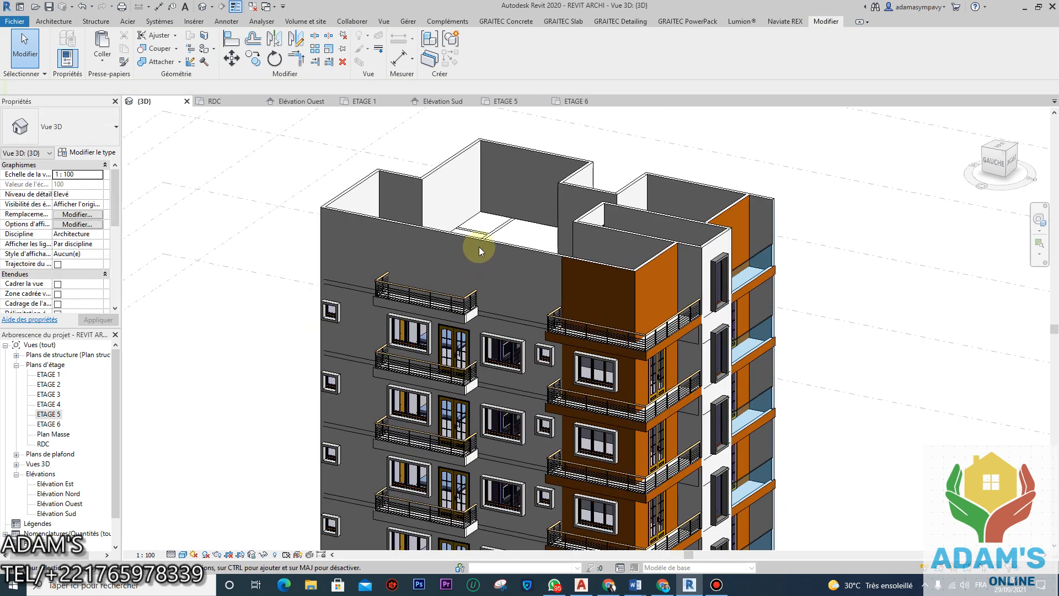
Step: Give the ETAGE 5 wall MUR 15 a top offset of -2.2, making it a 1.20 m parapet
{"action": "left_click", "coordinate": [492, 241]}
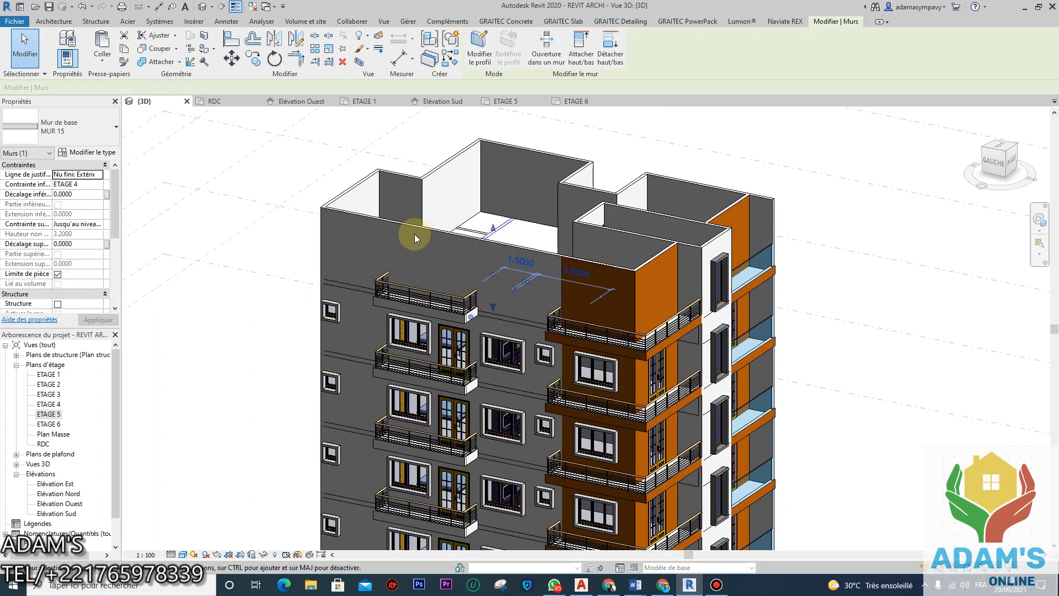
{"action": "left_click", "coordinate": [385, 222]}
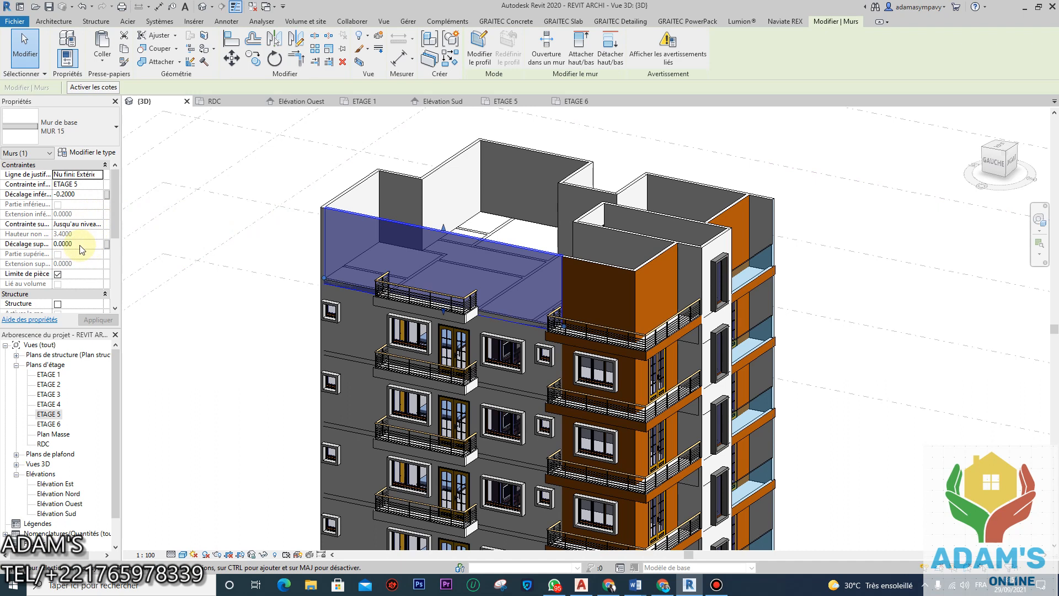
{"action": "left_click", "coordinate": [86, 244]}
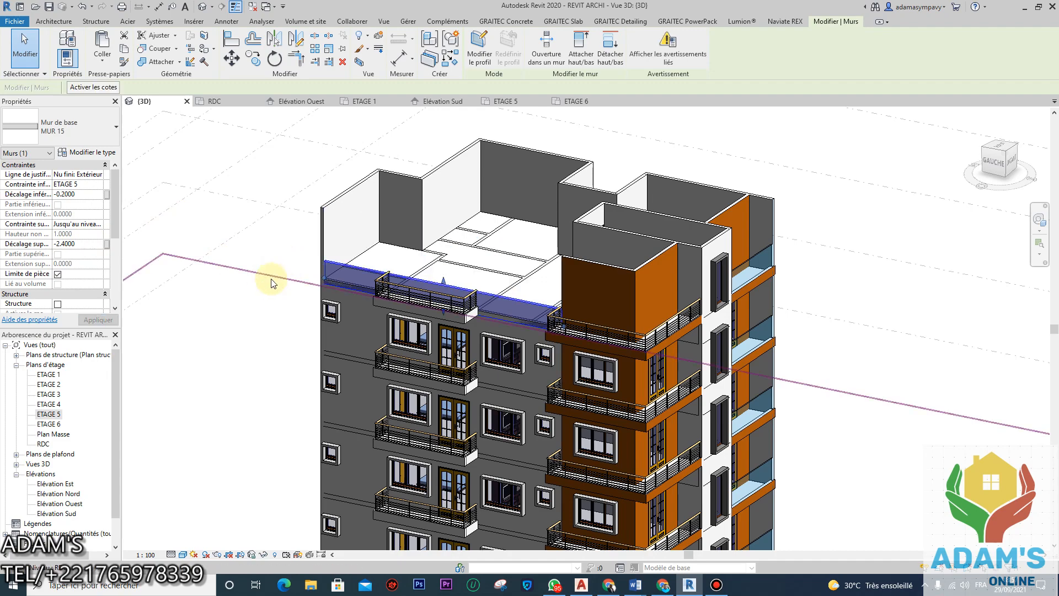
{"action": "middle_click_drag", "start_coordinate": [248, 282], "coordinate": [420, 324], "text": "shift"}
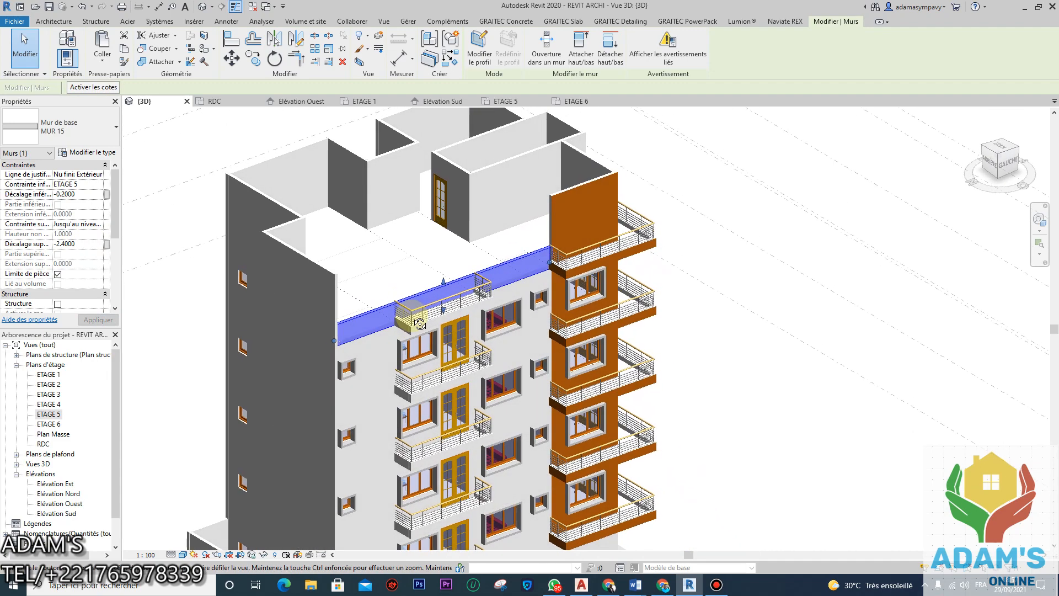
{"action": "left_click", "coordinate": [82, 243]}
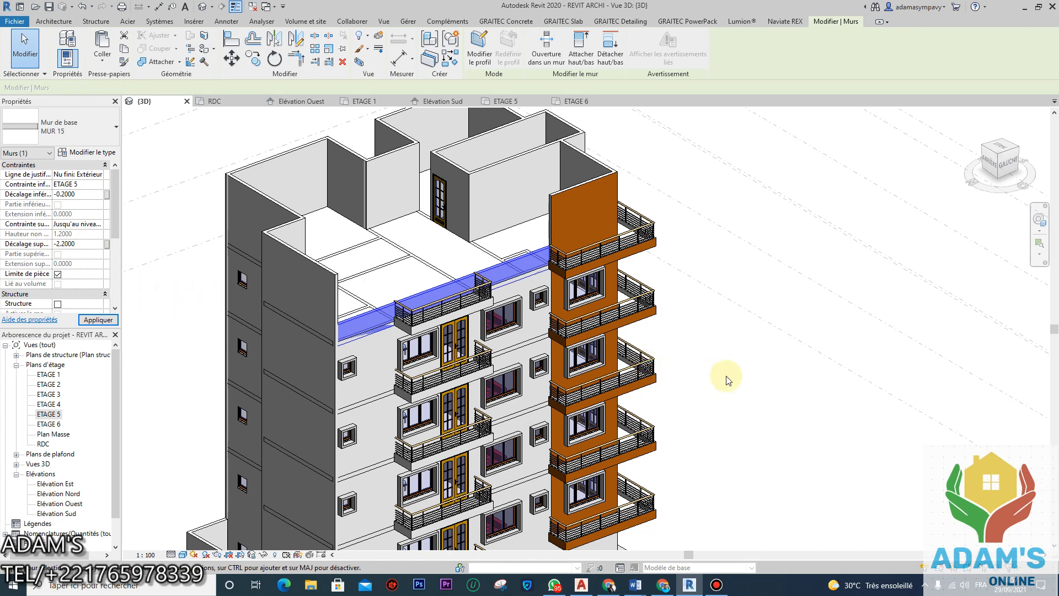
{"action": "left_click", "coordinate": [748, 375]}
{"action": "middle_click_drag", "start_coordinate": [740, 350], "coordinate": [443, 279], "text": "shift"}
Step: Copy the lowered parapet wall's properties onto six rear rooftop walls with Copier propriétés
{"action": "left_click", "coordinate": [344, 297]}
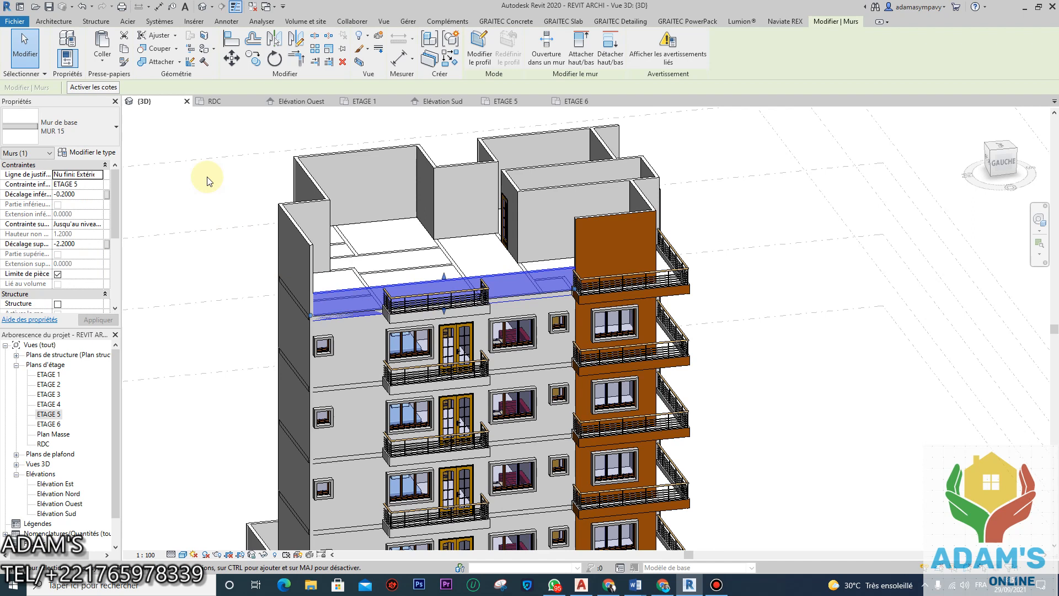
{"action": "left_click", "coordinate": [123, 62]}
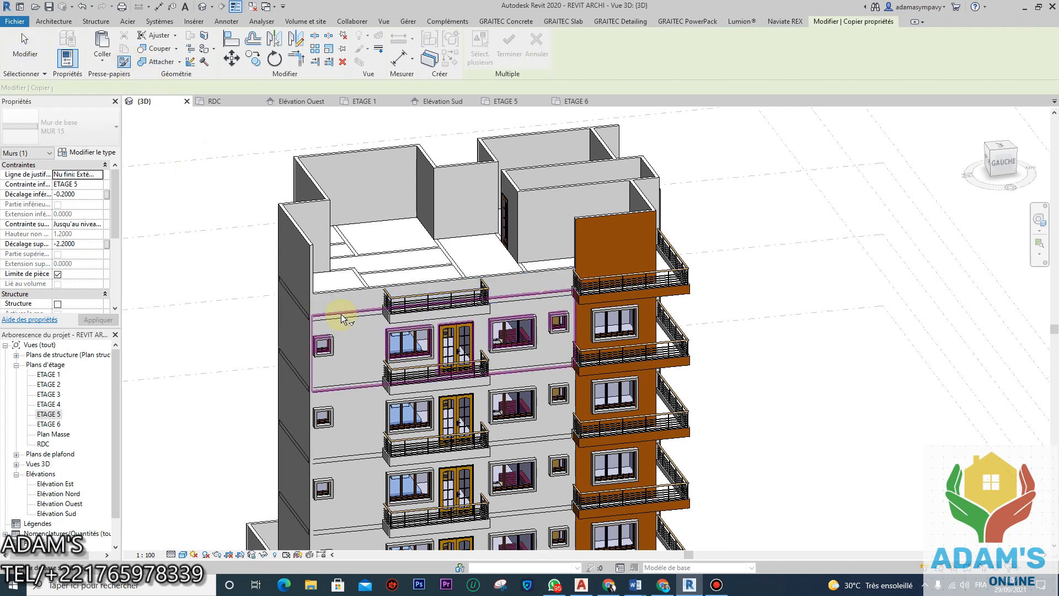
{"action": "left_click", "coordinate": [343, 285]}
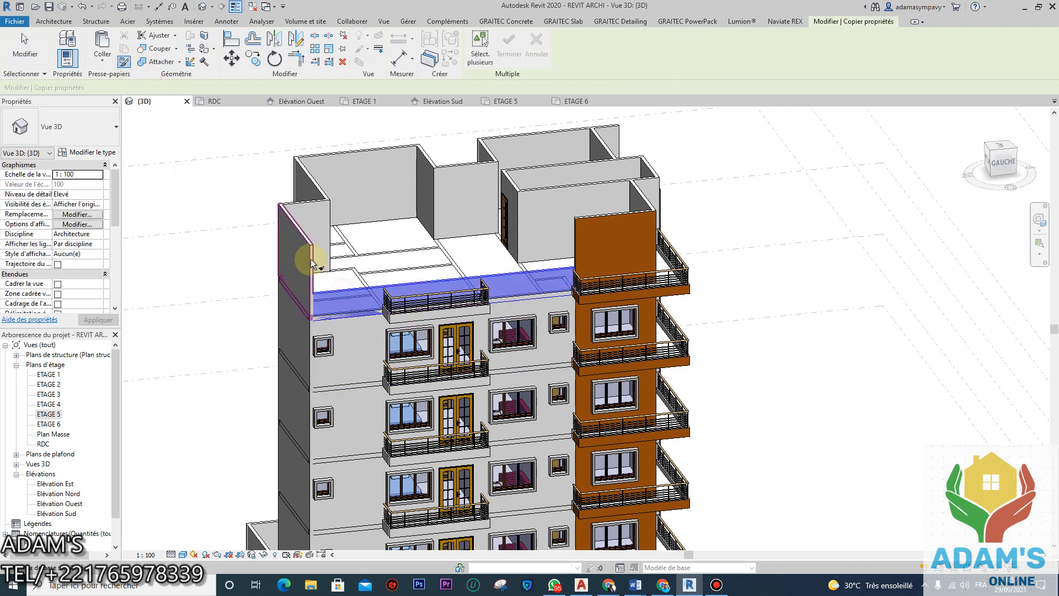
{"action": "left_click", "coordinate": [325, 199]}
{"action": "left_click", "coordinate": [338, 147]}
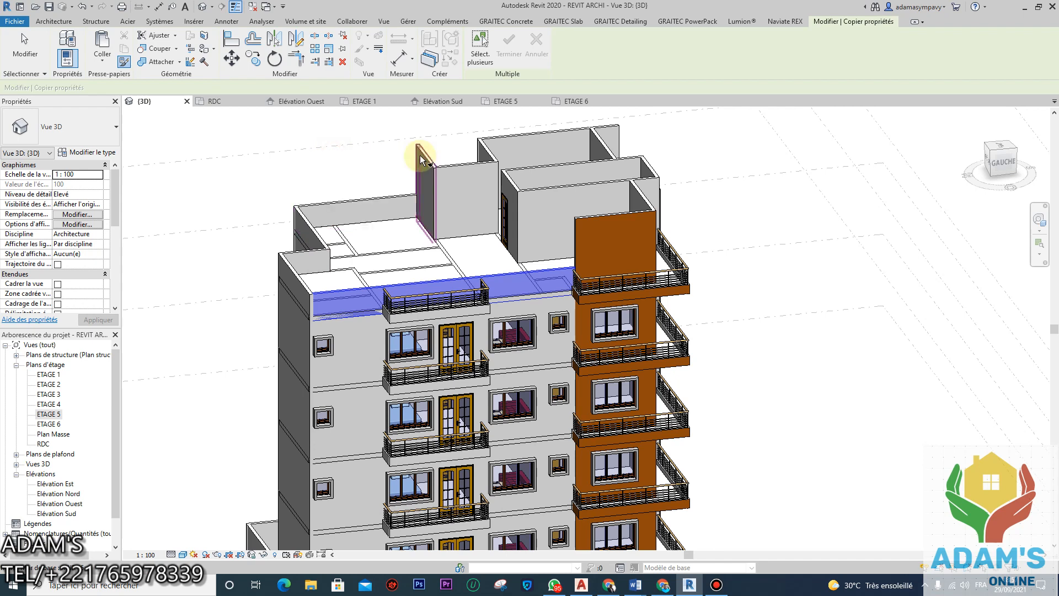
{"action": "left_click", "coordinate": [430, 157]}
{"action": "left_click", "coordinate": [456, 171]}
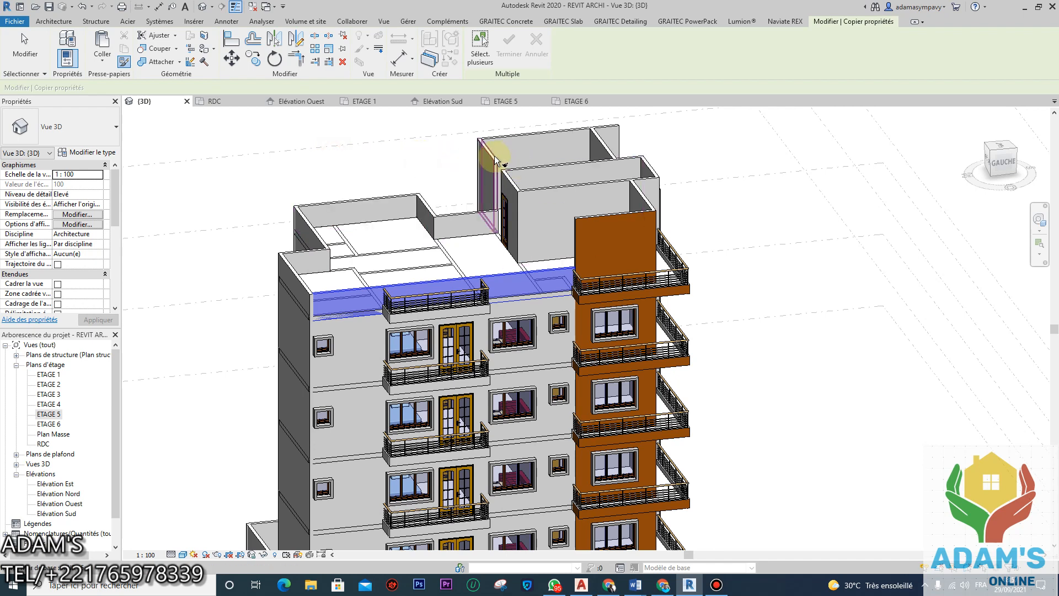
{"action": "left_click", "coordinate": [495, 160]}
{"action": "left_click", "coordinate": [512, 146]}
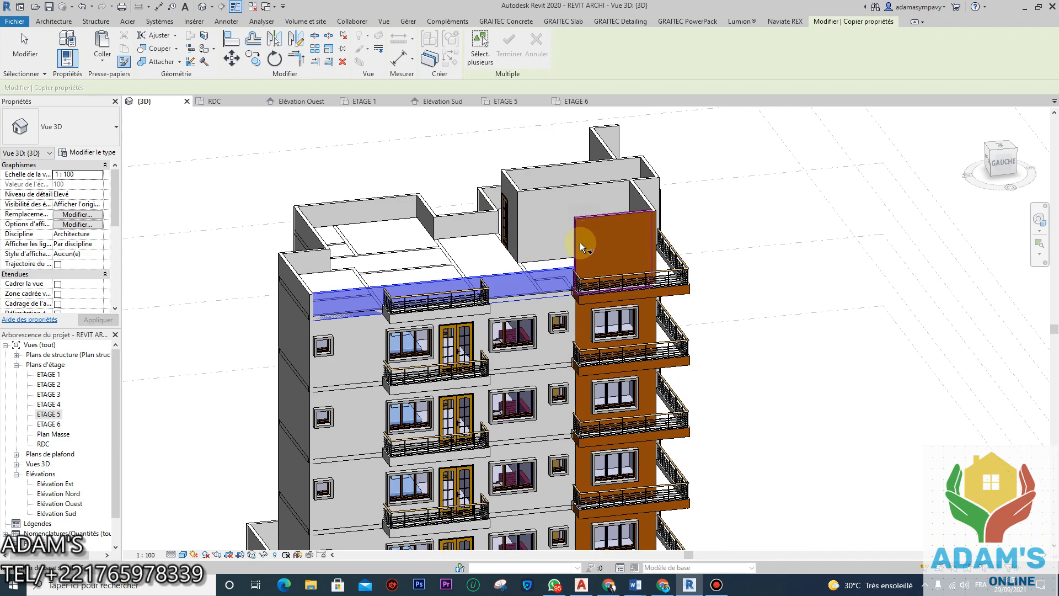
Step: Match the orange top-storey walls and the right edge wall at the front to the parapet
{"action": "middle_click_drag", "start_coordinate": [582, 247], "coordinate": [602, 286], "text": "shift"}
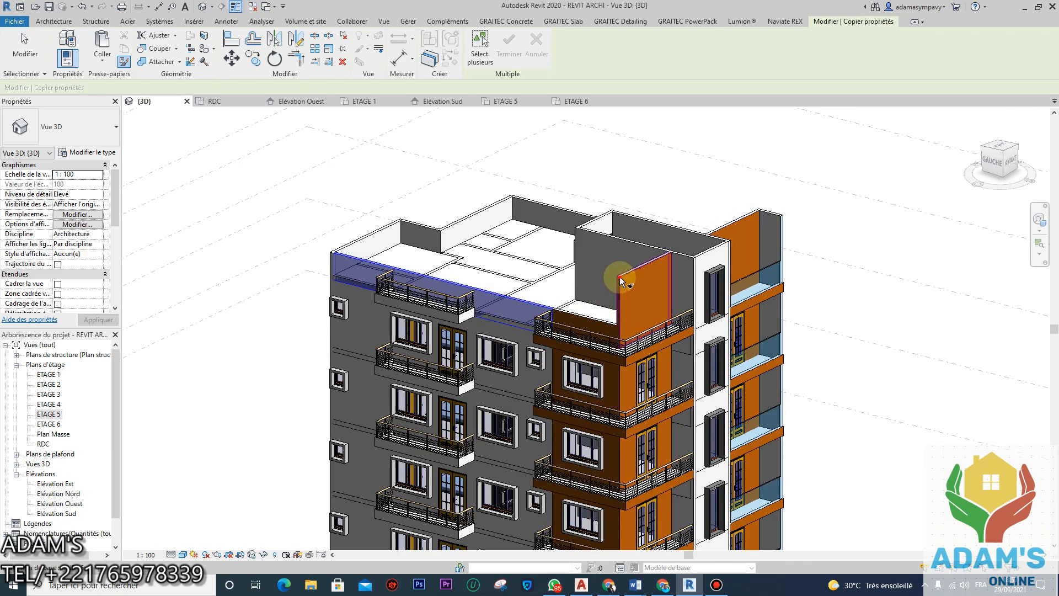
{"action": "left_click", "coordinate": [619, 278]}
{"action": "middle_click_drag", "start_coordinate": [676, 298], "coordinate": [627, 296], "text": "shift"}
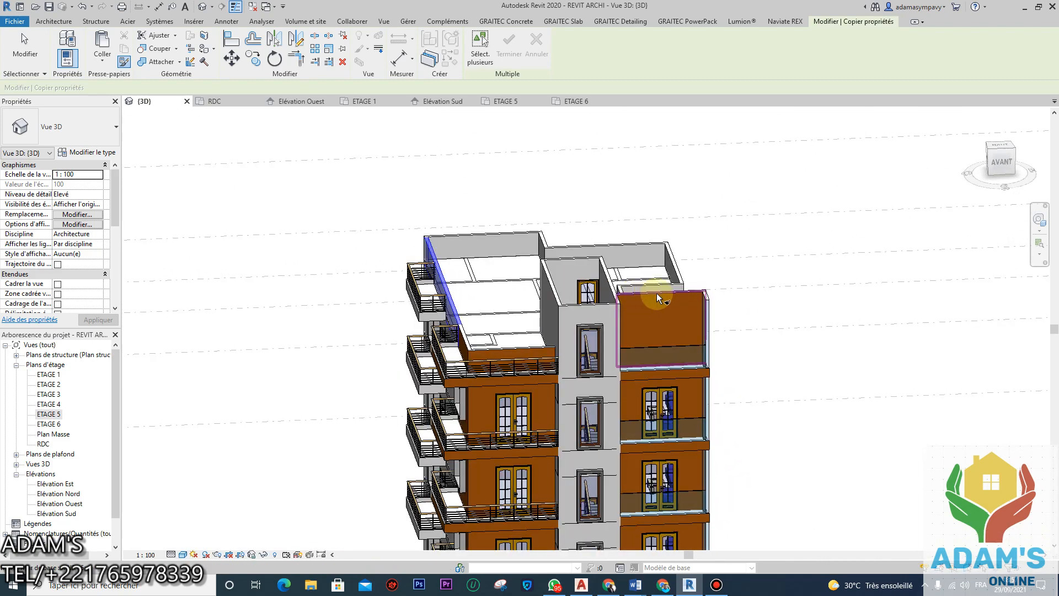
{"action": "left_click", "coordinate": [684, 306]}
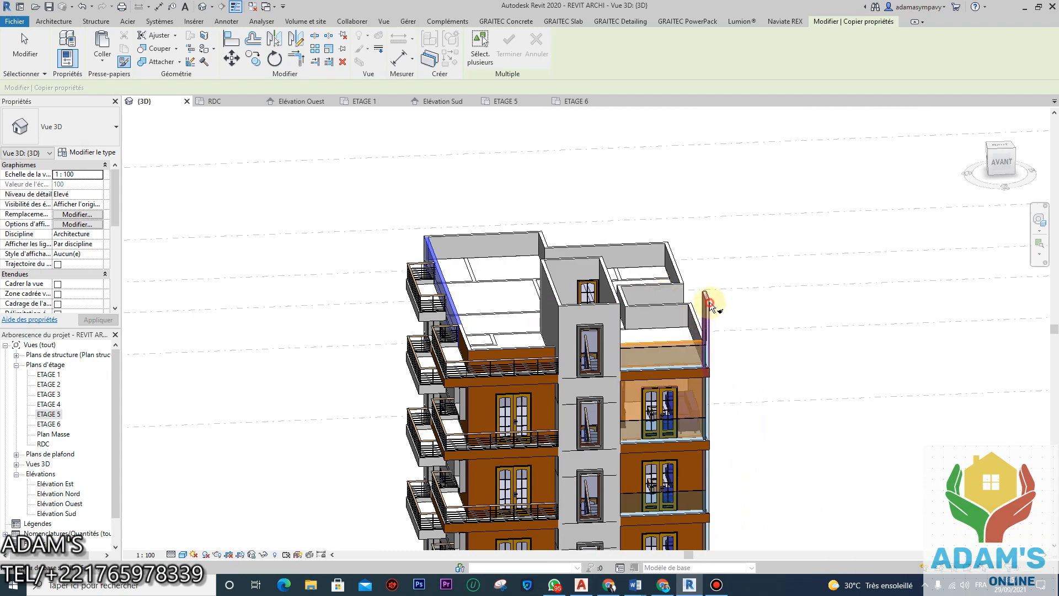
{"action": "left_click", "coordinate": [710, 303]}
{"action": "scroll", "coordinate": [689, 292], "scroll_direction": "down", "scroll_amount": 3}
{"action": "middle_click_drag", "start_coordinate": [540, 322], "coordinate": [560, 215], "text": "shift"}
Step: Reposition the building view and exit the Copier propriétés tool
{"action": "middle_click_drag", "start_coordinate": [554, 267], "coordinate": [548, 298]}
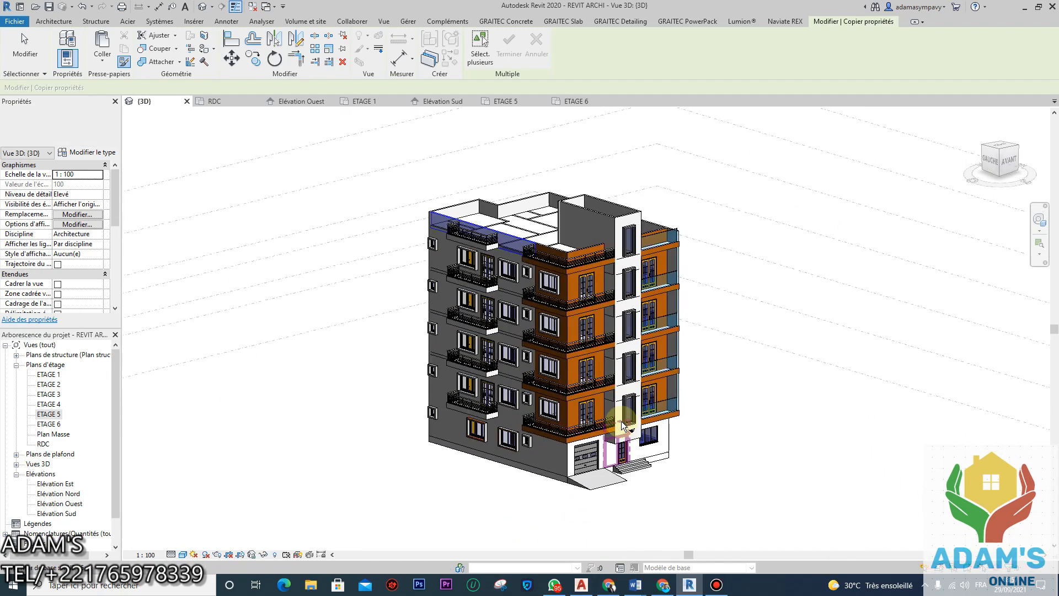
{"action": "left_click", "coordinate": [622, 425]}
{"action": "right_click", "coordinate": [288, 338]}
{"action": "left_click", "coordinate": [323, 347]}
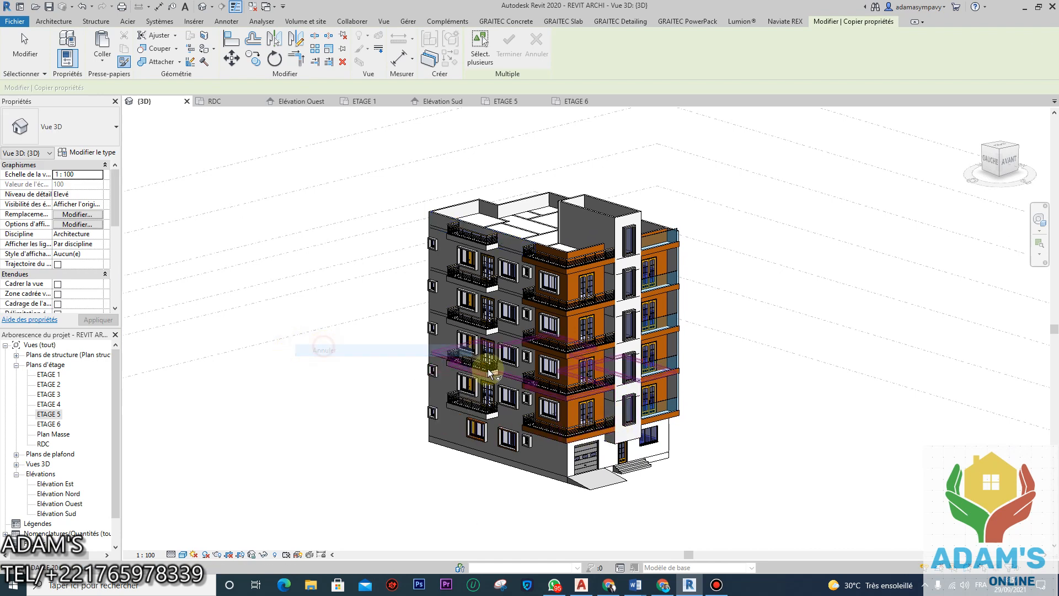
{"action": "scroll", "coordinate": [432, 402], "scroll_direction": "up", "scroll_amount": 2}
{"action": "middle_click_drag", "start_coordinate": [419, 367], "coordinate": [420, 401]}
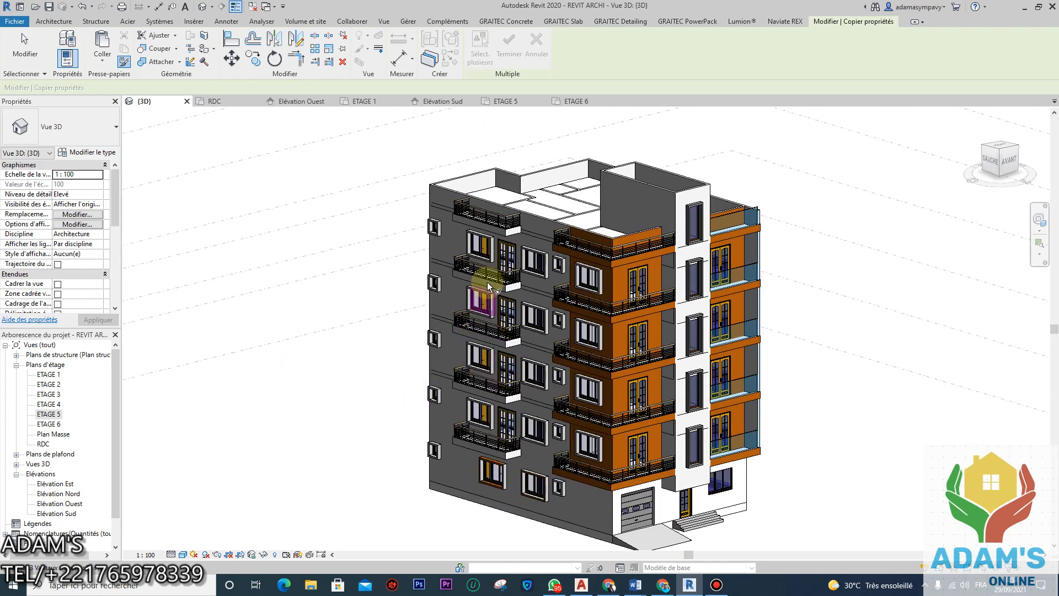
{"action": "right_click", "coordinate": [334, 400]}
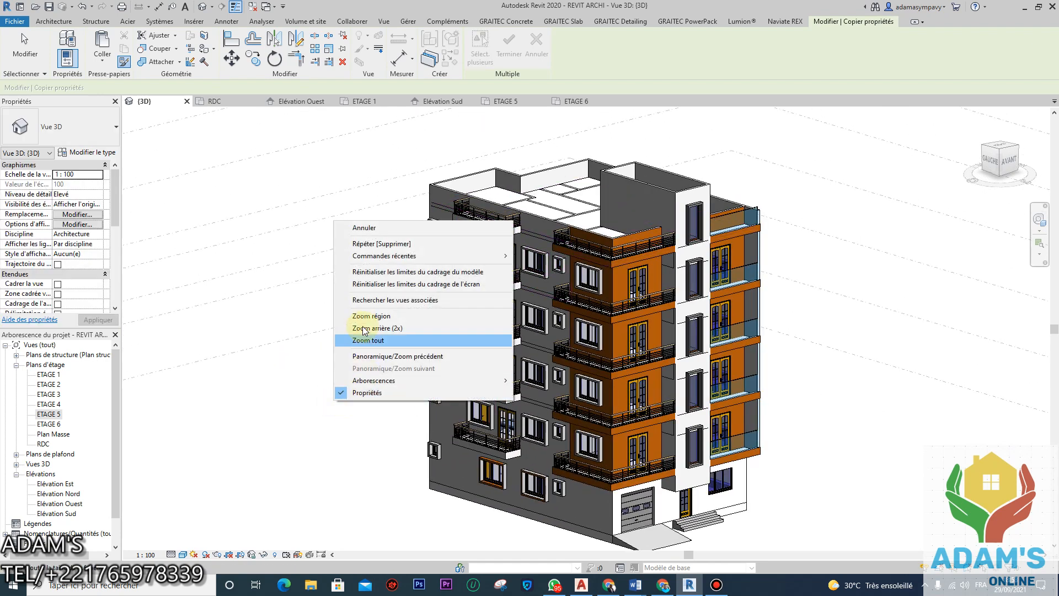
{"action": "left_click", "coordinate": [365, 228]}
Step: Orbit around the building to review the rooftop parapets, and save the project
{"action": "scroll", "coordinate": [378, 426], "scroll_direction": "down", "scroll_amount": 3}
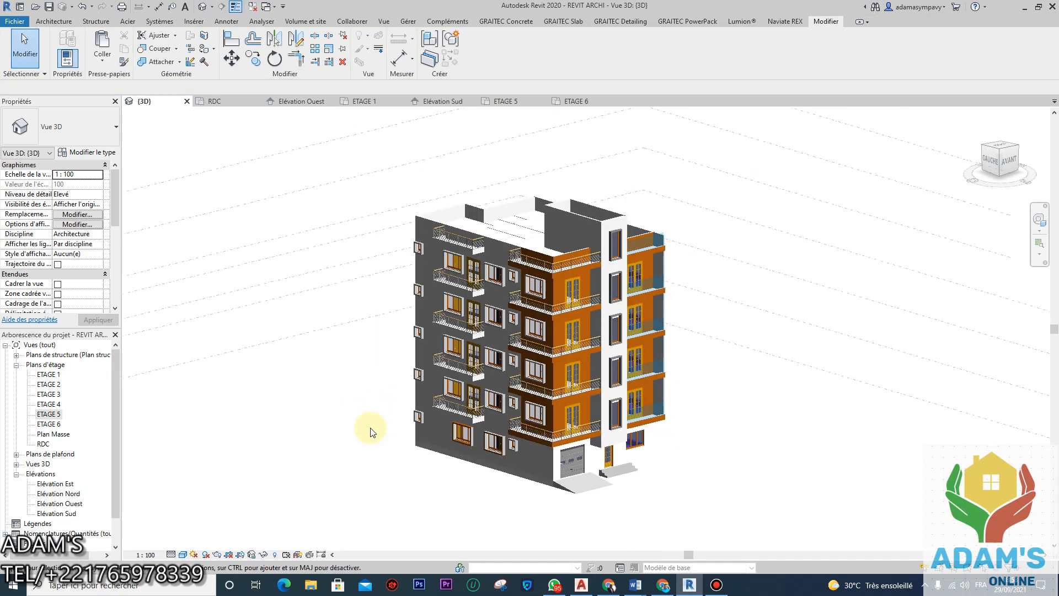
{"action": "mouse_move", "coordinate": [366, 449]}
{"action": "middle_mouse_down", "text": "shift"}
{"action": "mouse_move", "coordinate": [529, 428]}
{"action": "mouse_move", "coordinate": [577, 455]}
{"action": "mouse_move", "coordinate": [350, 438]}
{"action": "middle_mouse_up", "text": "shift"}
{"action": "scroll", "coordinate": [567, 387], "scroll_direction": "up", "scroll_amount": 5}
{"action": "scroll", "coordinate": [566, 387], "scroll_direction": "down", "scroll_amount": 5}
{"action": "scroll", "coordinate": [566, 445], "scroll_direction": "up", "scroll_amount": 2}
{"action": "middle_click_drag", "start_coordinate": [565, 447], "coordinate": [676, 479], "text": "shift"}
{"action": "middle_click_drag", "start_coordinate": [586, 461], "coordinate": [501, 434], "text": "shift"}
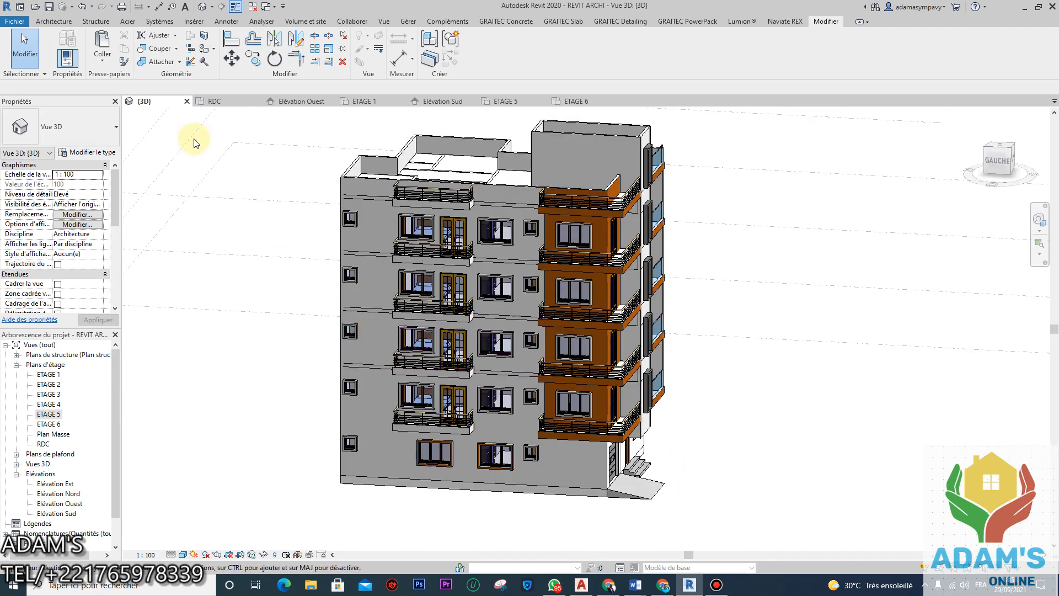
{"action": "left_click", "coordinate": [49, 7]}
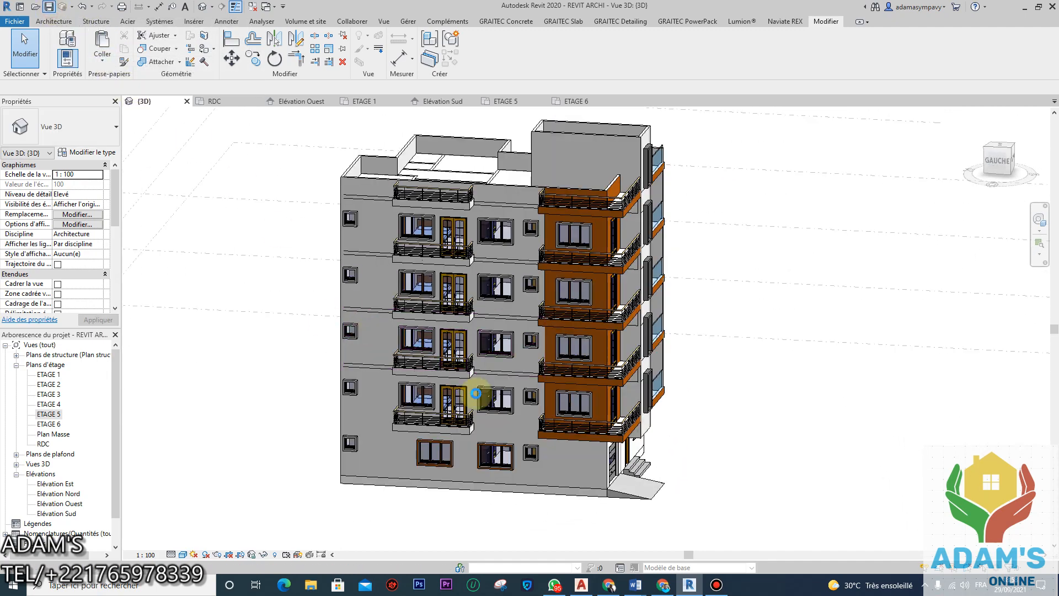
{"action": "scroll", "coordinate": [481, 411], "scroll_direction": "down", "scroll_amount": 3}
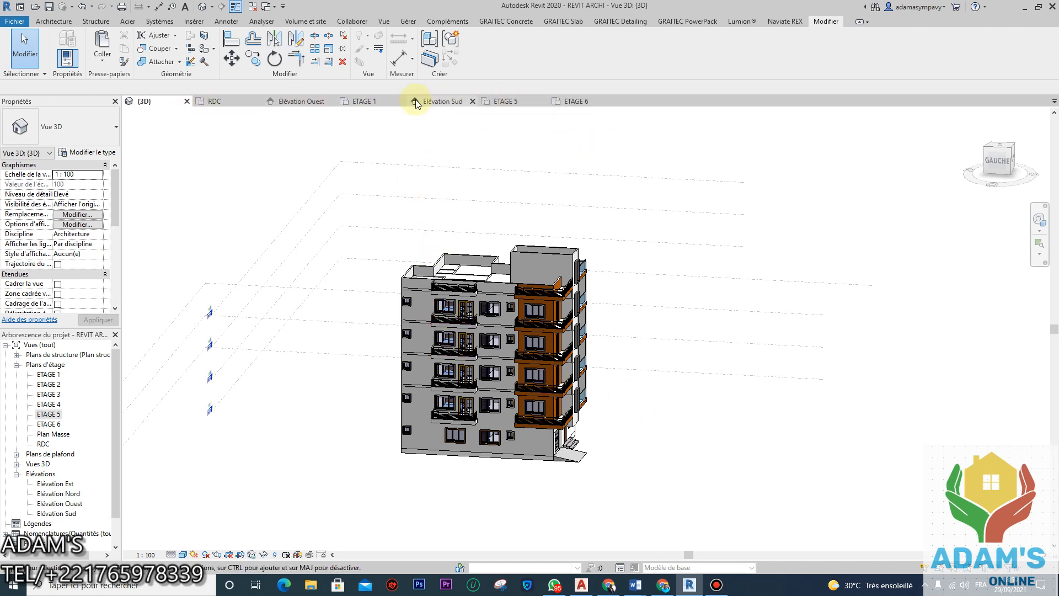
Step: Switch to the RDC floor plan and fit the whole plan in view
{"action": "left_click", "coordinate": [232, 105]}
{"action": "scroll", "coordinate": [537, 331], "scroll_direction": "down", "scroll_amount": 5}
{"action": "middle_click_drag", "start_coordinate": [538, 327], "coordinate": [538, 365]}
{"action": "scroll", "coordinate": [537, 365], "scroll_direction": "down", "scroll_amount": 2}
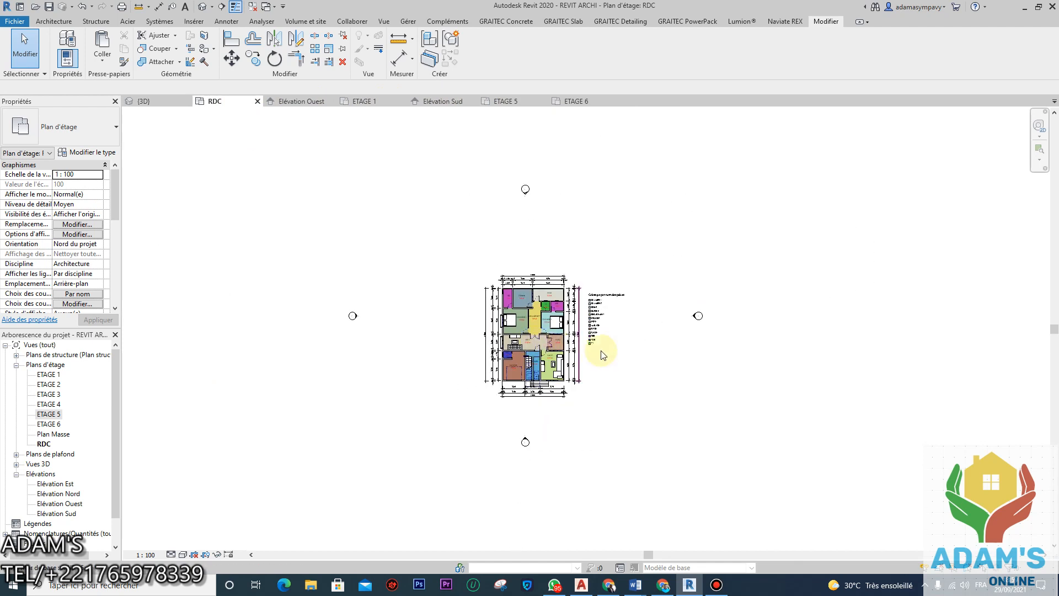
{"action": "scroll", "coordinate": [586, 342], "scroll_direction": "up", "scroll_amount": 1}
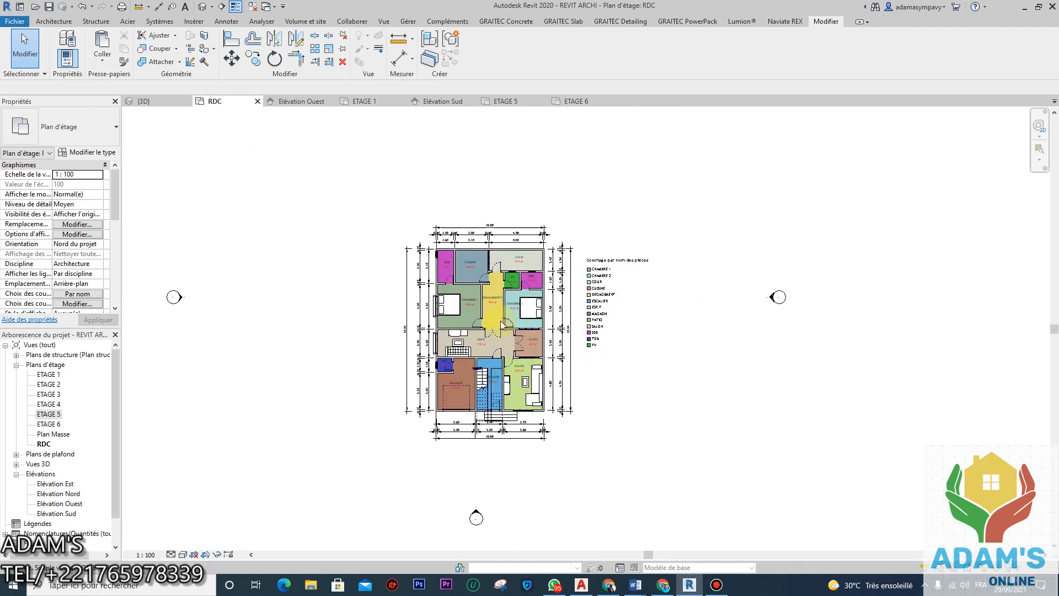
Step: Nudge the room colour legend one step left toward the plan, then deselect it
{"action": "left_click", "coordinate": [590, 368]}
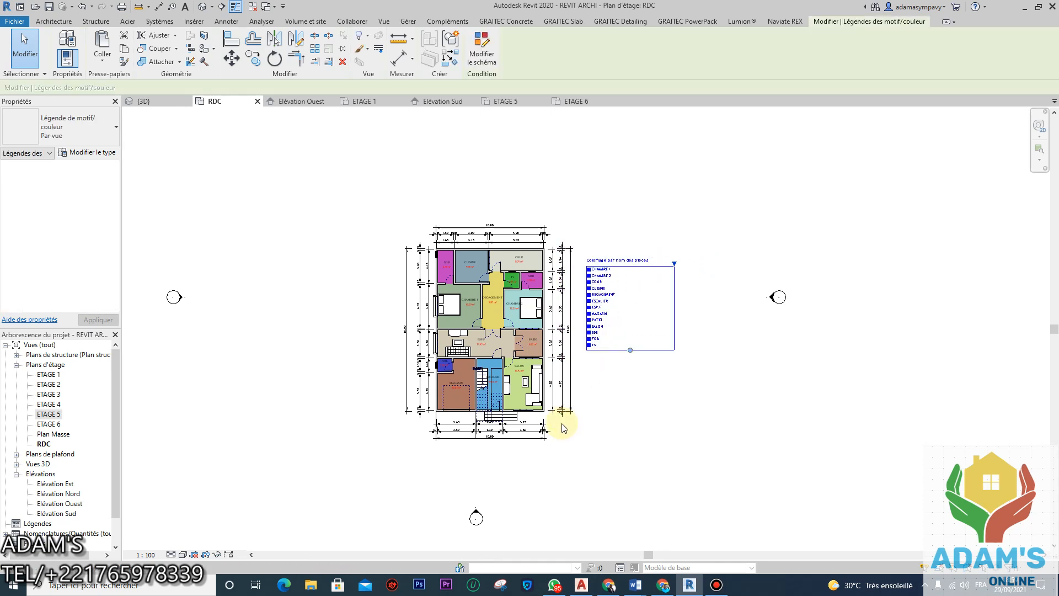
{"action": "left_click", "coordinate": [563, 426]}
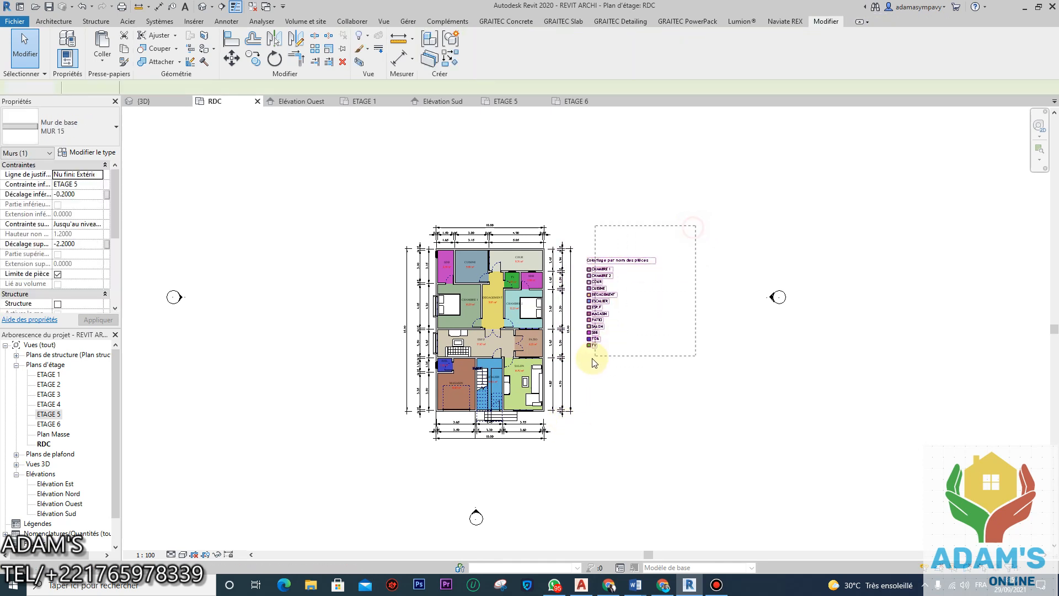
{"action": "left_click", "coordinate": [574, 370]}
{"action": "key", "text": "Left"}
{"action": "key", "text": "Left"}
{"action": "key", "text": "Left"}
{"action": "key", "text": "Left"}
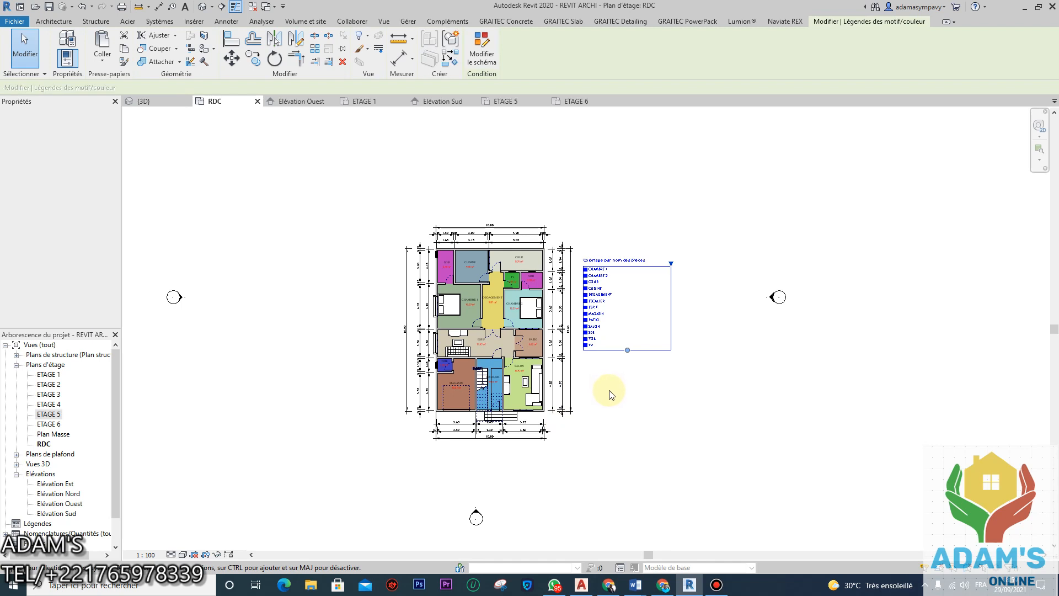
{"action": "left_click", "coordinate": [708, 436]}
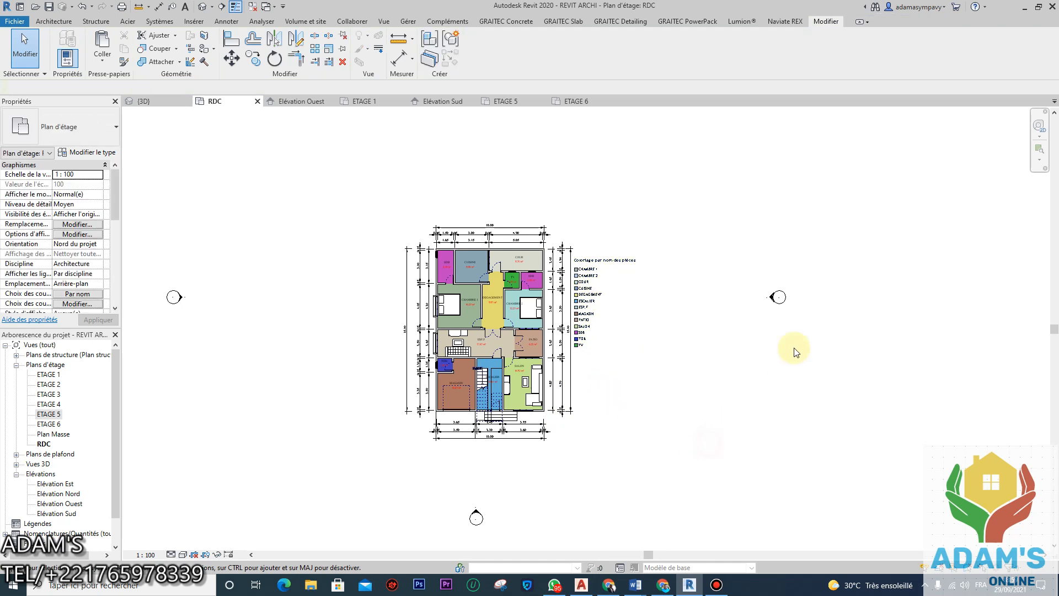
{"action": "scroll", "coordinate": [665, 345], "scroll_direction": "down", "scroll_amount": 2}
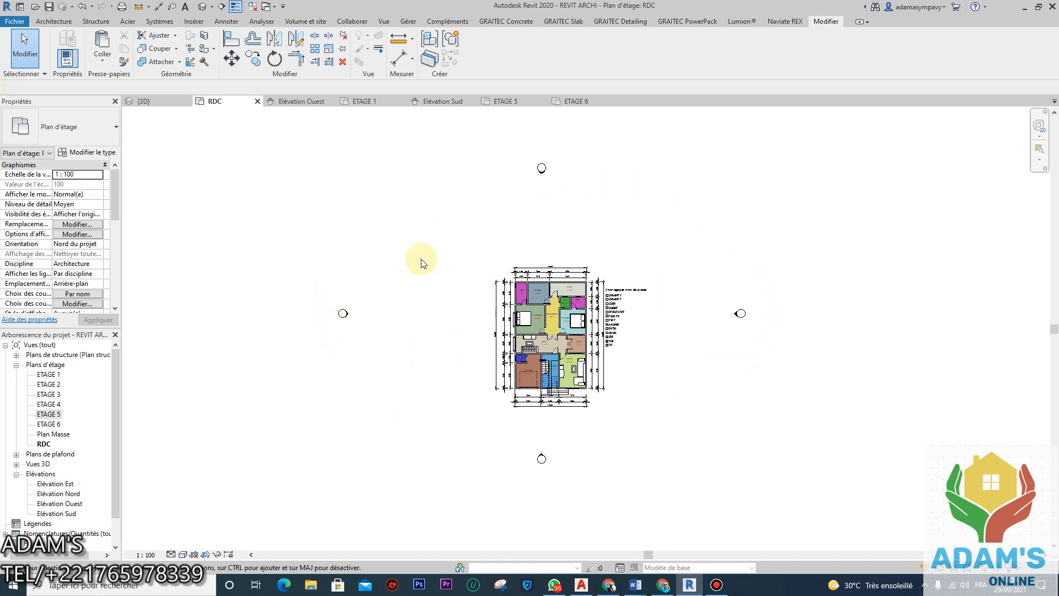
{"action": "scroll", "coordinate": [463, 336], "scroll_direction": "down", "scroll_amount": 3}
{"action": "scroll", "coordinate": [480, 331], "scroll_direction": "up", "scroll_amount": 2}
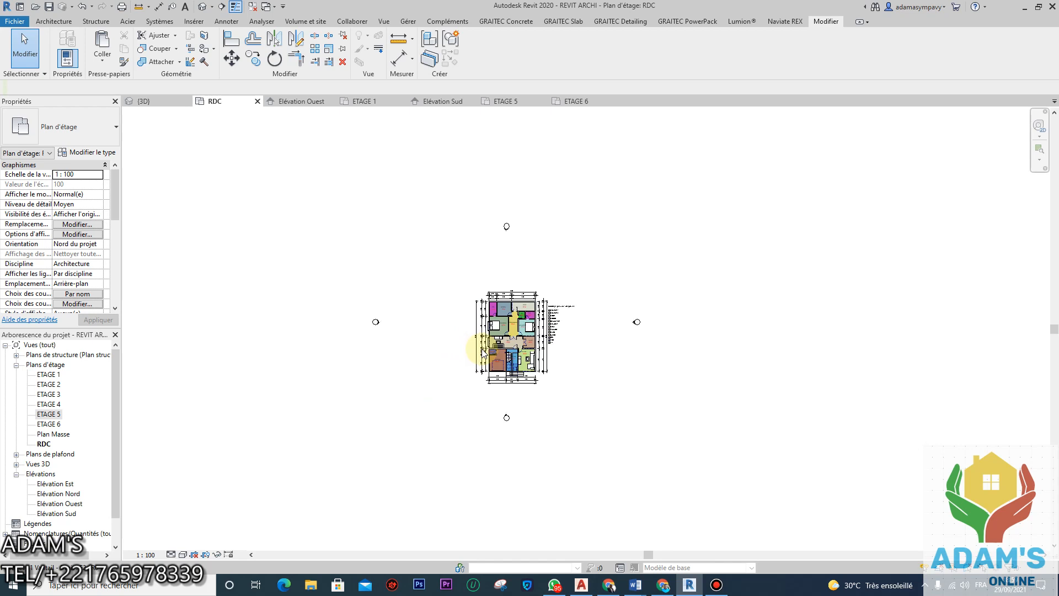
{"action": "scroll", "coordinate": [508, 330], "scroll_direction": "down", "scroll_amount": 2}
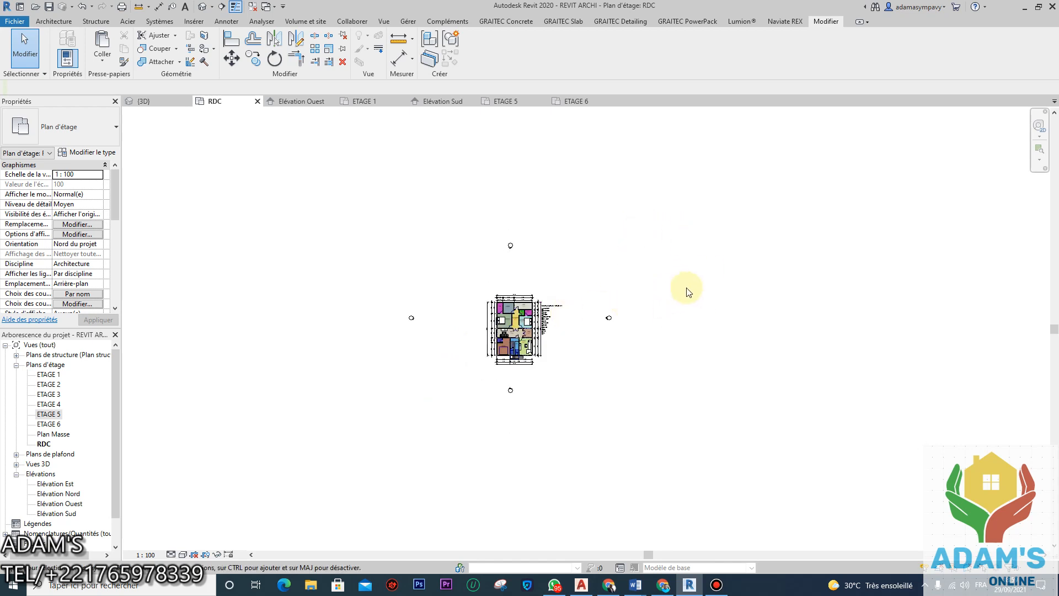
{"action": "scroll", "coordinate": [565, 359], "scroll_direction": "up", "scroll_amount": 2}
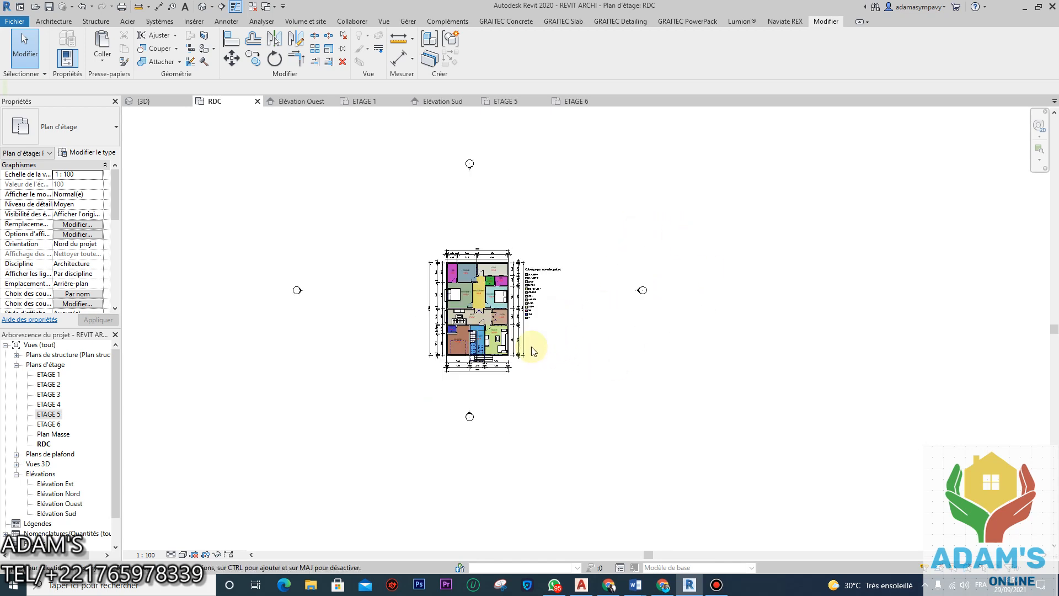
Step: Move the east and west elevation markers closer to the plan
{"action": "left_click_drag", "start_coordinate": [709, 237], "coordinate": [611, 377]}
{"action": "left_click", "coordinate": [232, 58]}
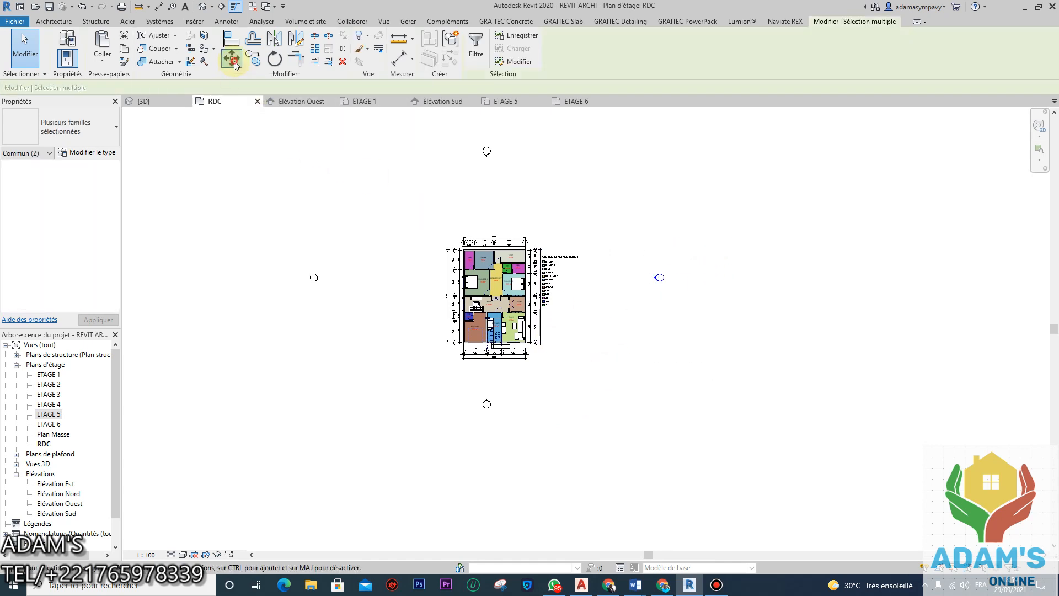
{"action": "scroll", "coordinate": [665, 280], "scroll_direction": "up", "scroll_amount": 1}
{"action": "scroll", "coordinate": [665, 281], "scroll_direction": "up", "scroll_amount": 1}
{"action": "left_click", "coordinate": [648, 278]}
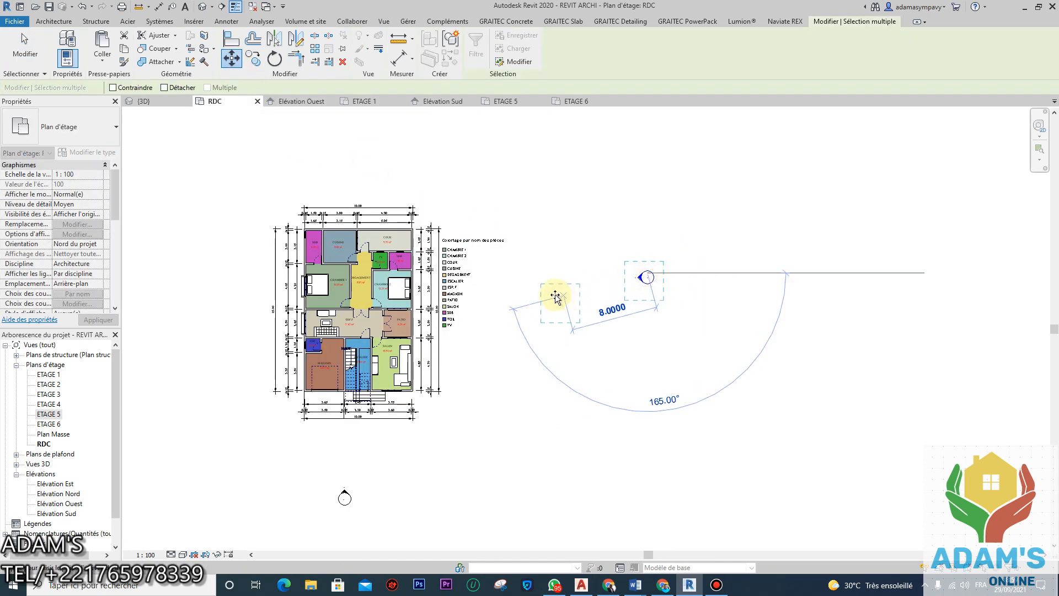
{"action": "left_click", "coordinate": [542, 304]}
{"action": "scroll", "coordinate": [666, 371], "scroll_direction": "down", "scroll_amount": 2}
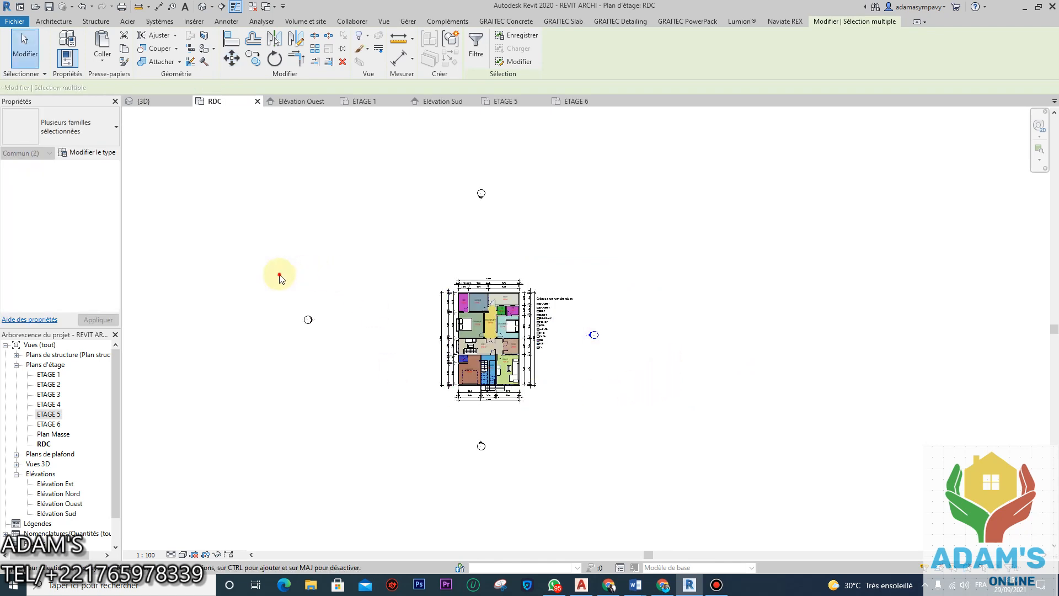
{"action": "left_click", "coordinate": [232, 58]}
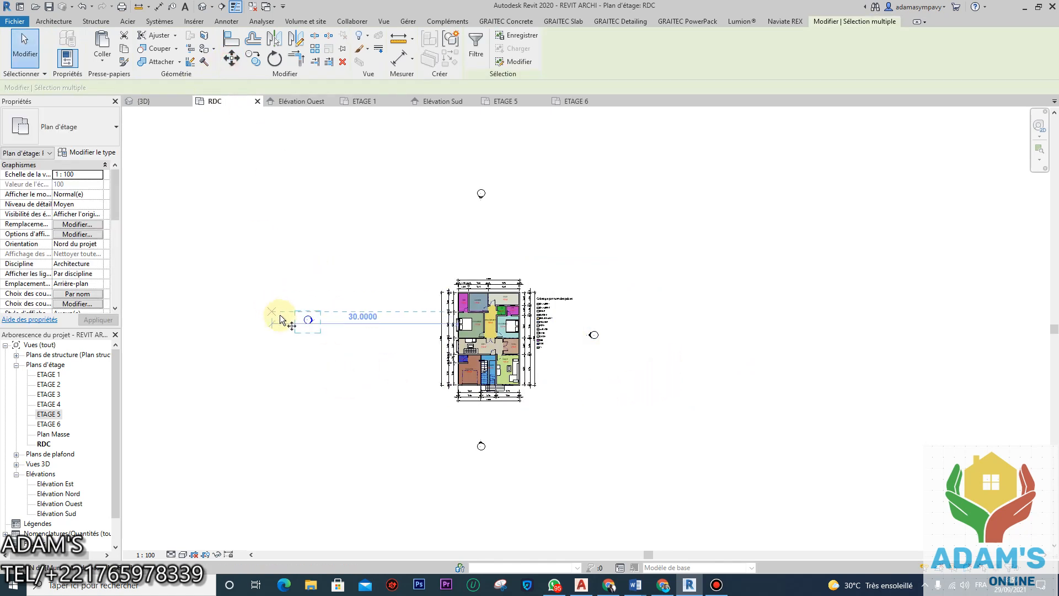
{"action": "left_click", "coordinate": [301, 316]}
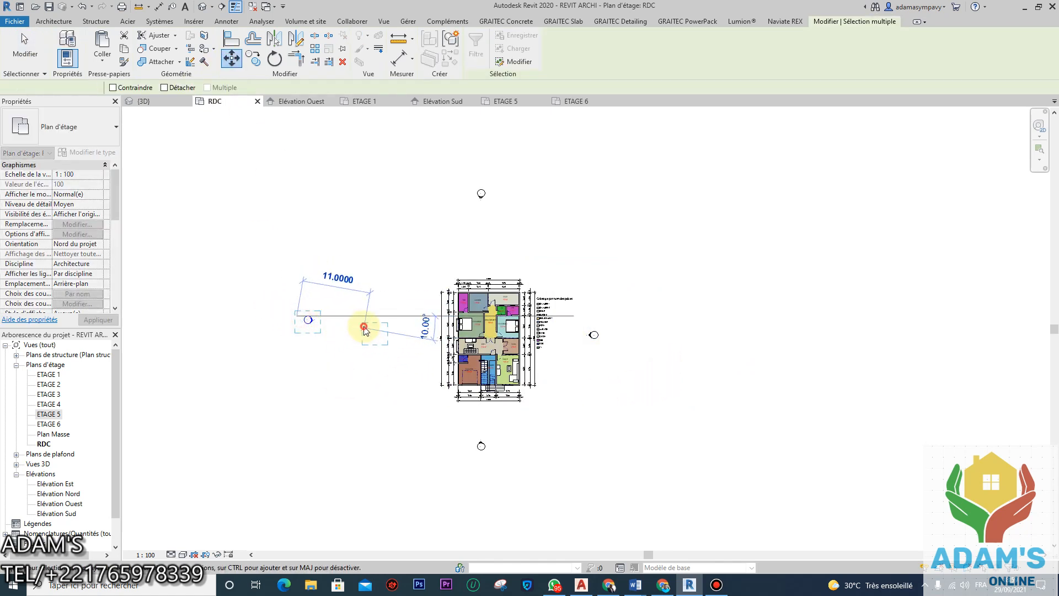
{"action": "left_click", "coordinate": [368, 328]}
Step: Move the south elevation marker up, nearer the plan
{"action": "left_click_drag", "start_coordinate": [542, 426], "coordinate": [450, 479]}
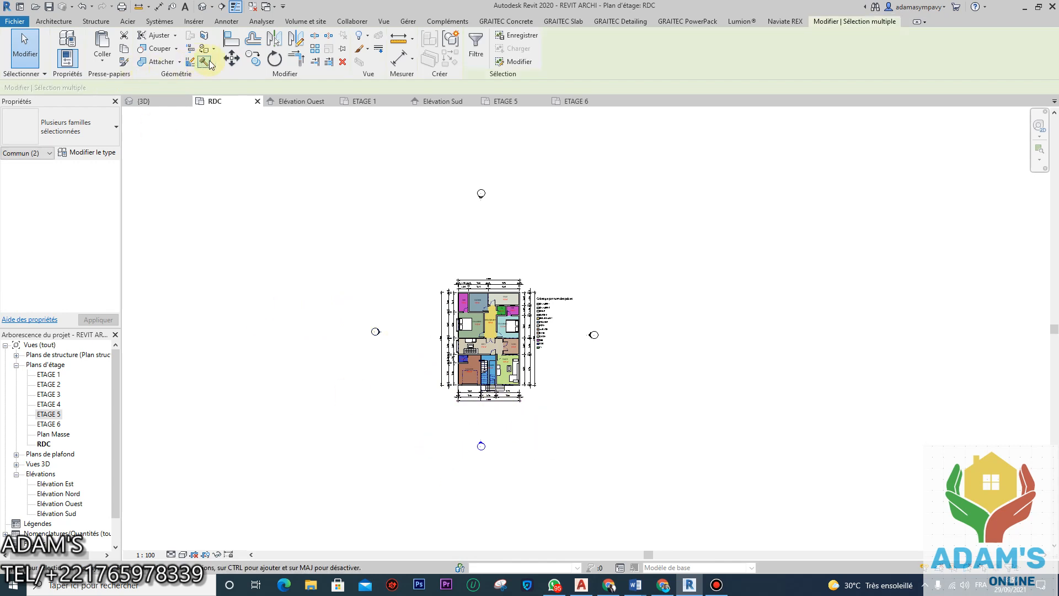
{"action": "left_click", "coordinate": [232, 58]}
{"action": "scroll", "coordinate": [514, 457], "scroll_direction": "up", "scroll_amount": 2}
{"action": "left_click", "coordinate": [463, 440]}
{"action": "left_click", "coordinate": [481, 416]}
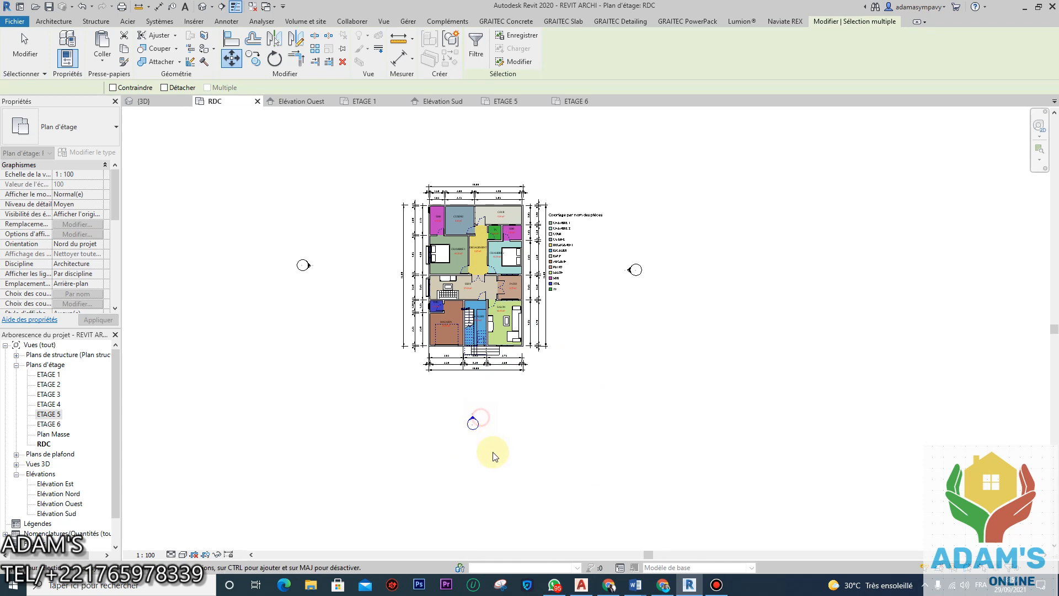
{"action": "scroll", "coordinate": [513, 421], "scroll_direction": "up", "scroll_amount": 3}
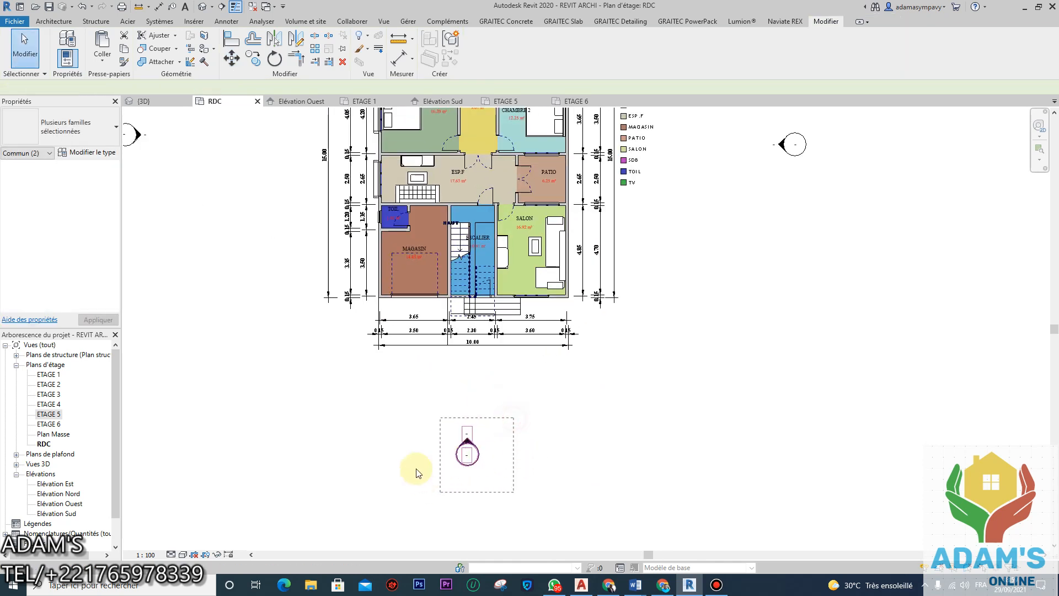
{"action": "key", "text": "Escape"}
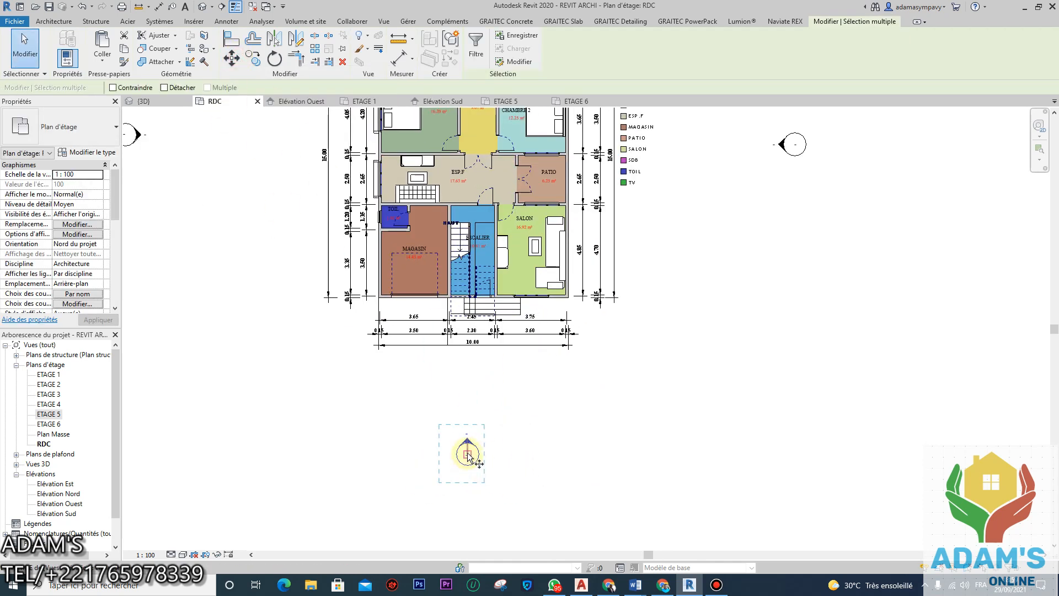
{"action": "left_click", "coordinate": [466, 455]}
{"action": "scroll", "coordinate": [491, 384], "scroll_direction": "down", "scroll_amount": 4}
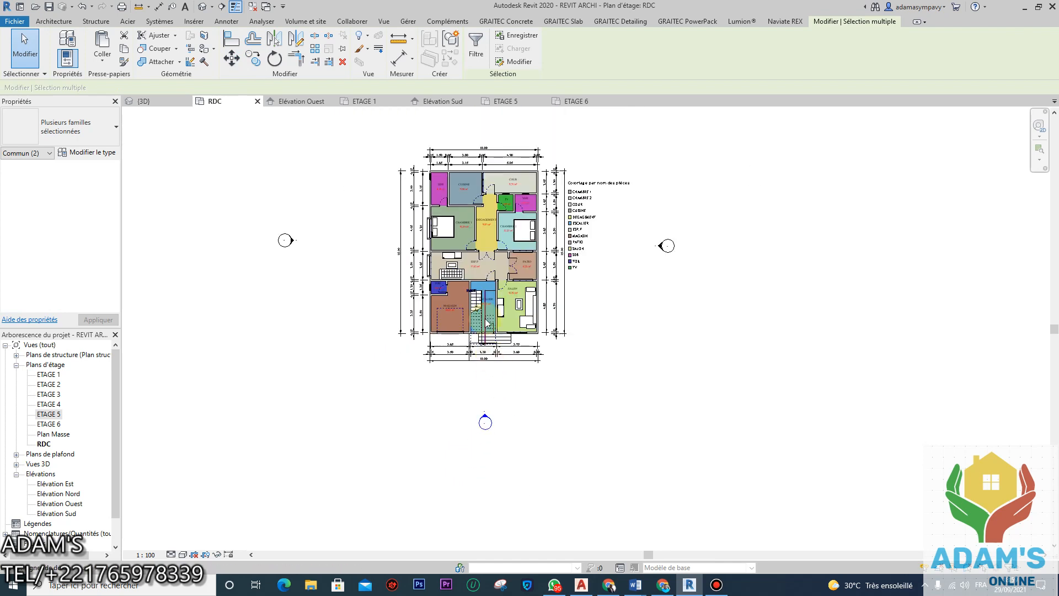
Step: Move the north elevation marker down, nearer the plan, and re-centre the view
{"action": "middle_click_drag", "start_coordinate": [479, 165], "coordinate": [514, 335]}
{"action": "scroll", "coordinate": [514, 336], "scroll_direction": "down", "scroll_amount": 3}
{"action": "left_click_drag", "start_coordinate": [474, 184], "coordinate": [533, 263]}
{"action": "left_click", "coordinate": [232, 58]}
{"action": "scroll", "coordinate": [505, 226], "scroll_direction": "up", "scroll_amount": 2}
{"action": "left_click", "coordinate": [505, 220]}
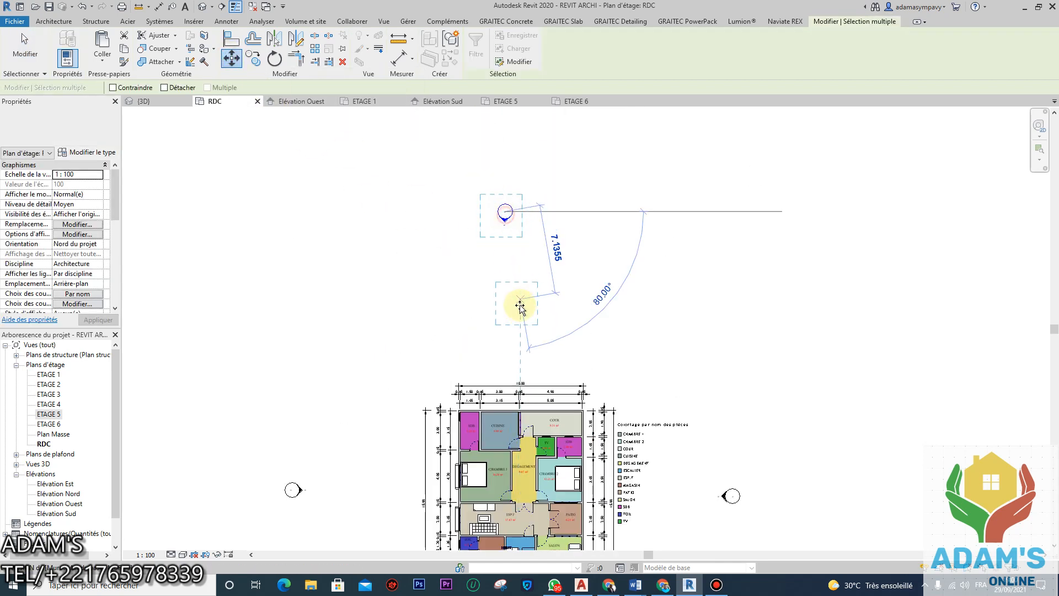
{"action": "left_click", "coordinate": [513, 307]}
{"action": "scroll", "coordinate": [551, 209], "scroll_direction": "down", "scroll_amount": 3}
{"action": "scroll", "coordinate": [619, 303], "scroll_direction": "up", "scroll_amount": 2}
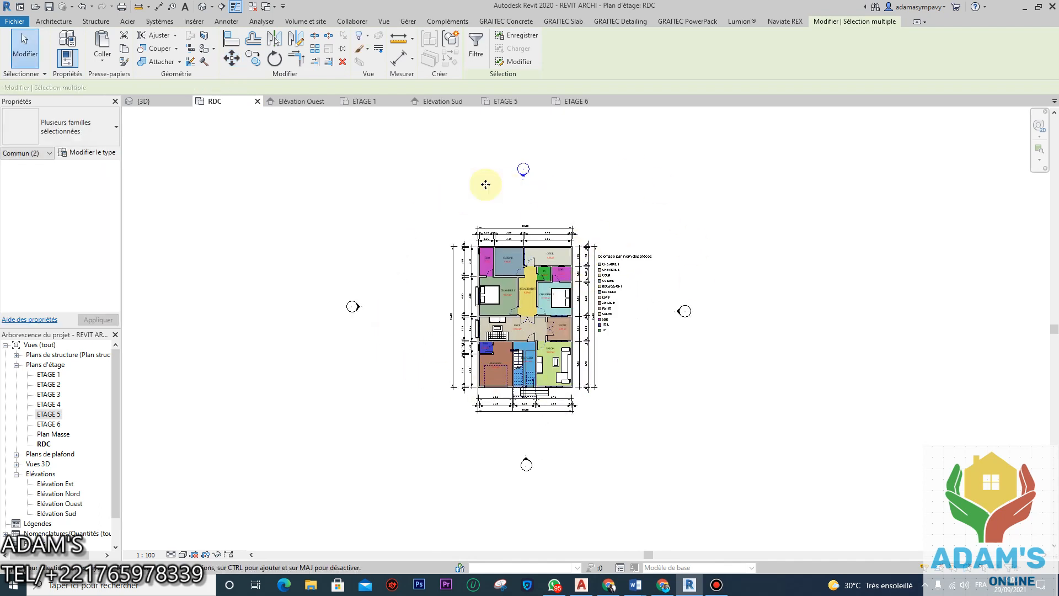
{"action": "scroll", "coordinate": [535, 269], "scroll_direction": "up", "scroll_amount": 3}
{"action": "scroll", "coordinate": [535, 269], "scroll_direction": "up", "scroll_amount": 3}
{"action": "scroll", "coordinate": [530, 270], "scroll_direction": "down", "scroll_amount": 8}
{"action": "middle_click_drag", "start_coordinate": [525, 270], "coordinate": [528, 278]}
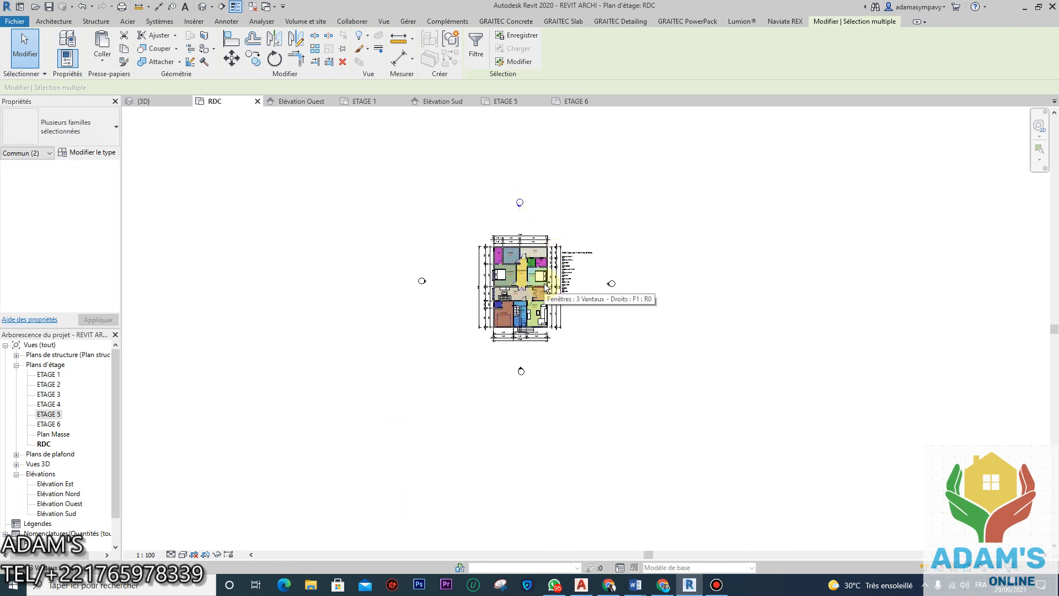
Step: Set the Microsoft Print to PDF page setup to A3 paper in portrait orientation
{"action": "key", "text": "ctrl+p"}
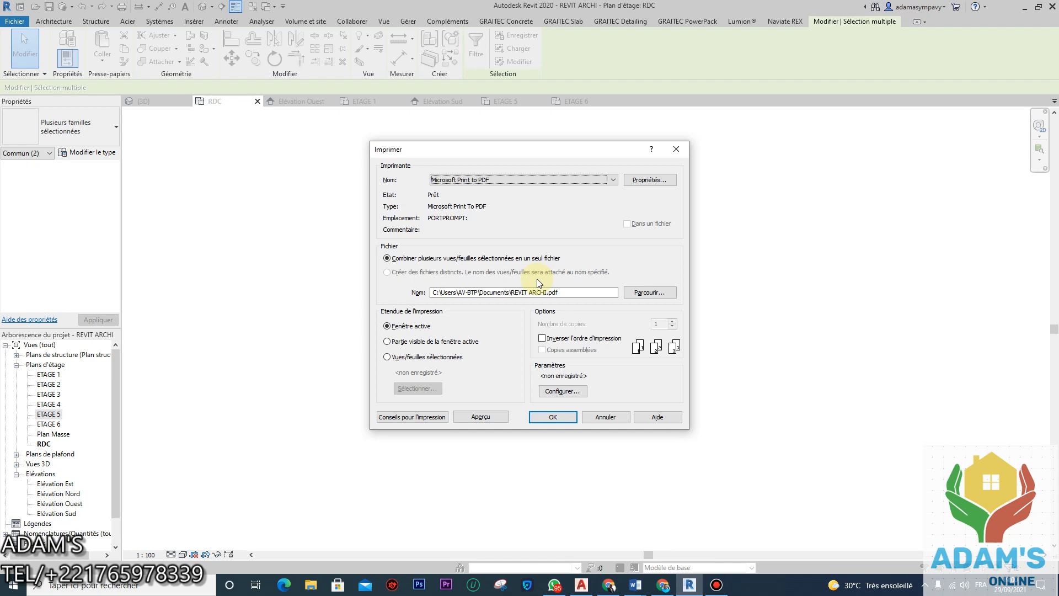
{"action": "left_click", "coordinate": [567, 392]}
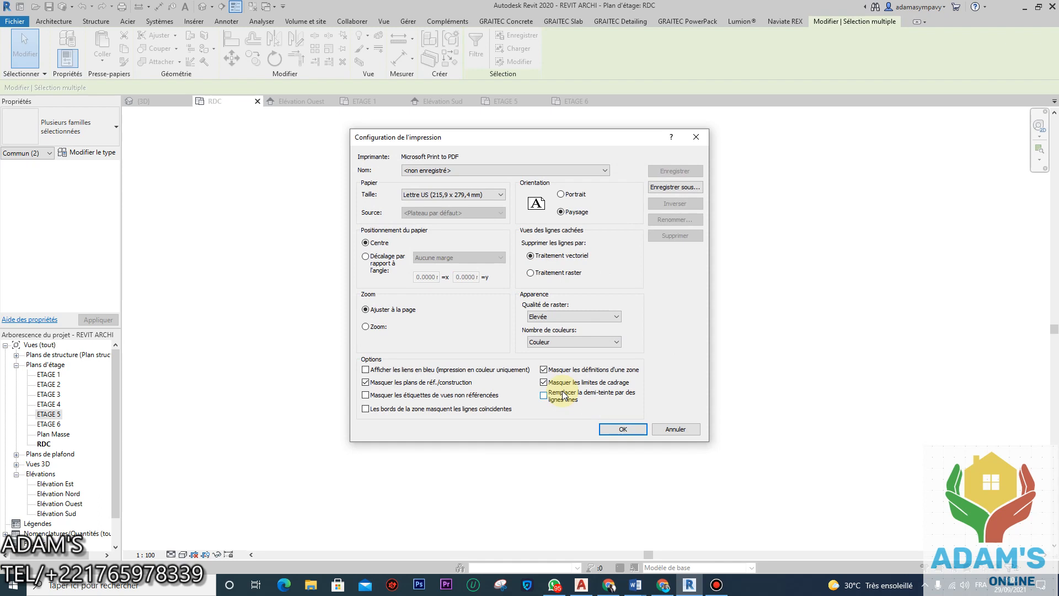
{"action": "left_click_drag", "start_coordinate": [558, 138], "coordinate": [813, 150]}
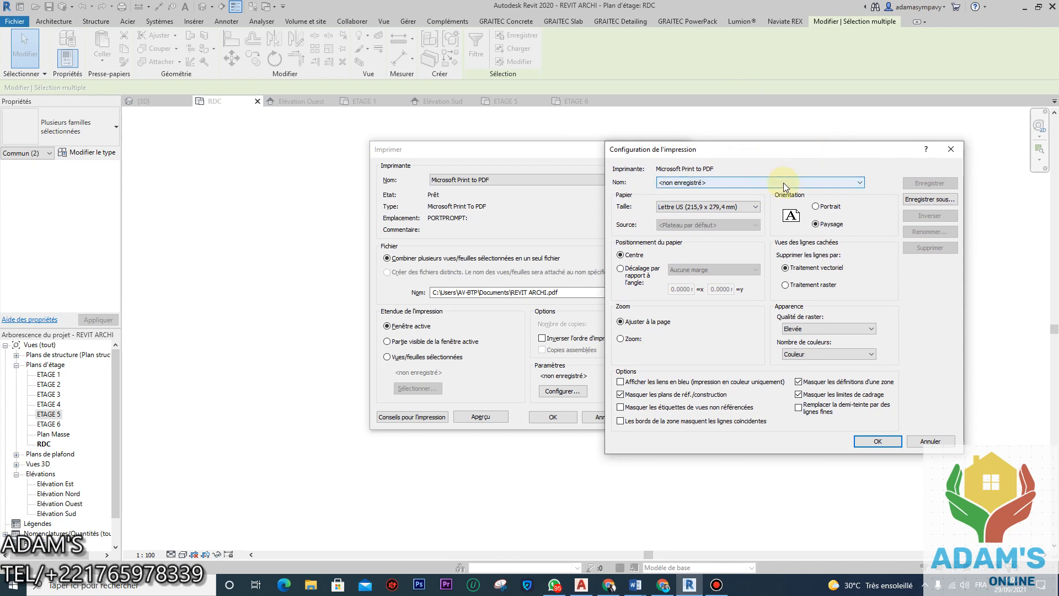
{"action": "left_click", "coordinate": [815, 206]}
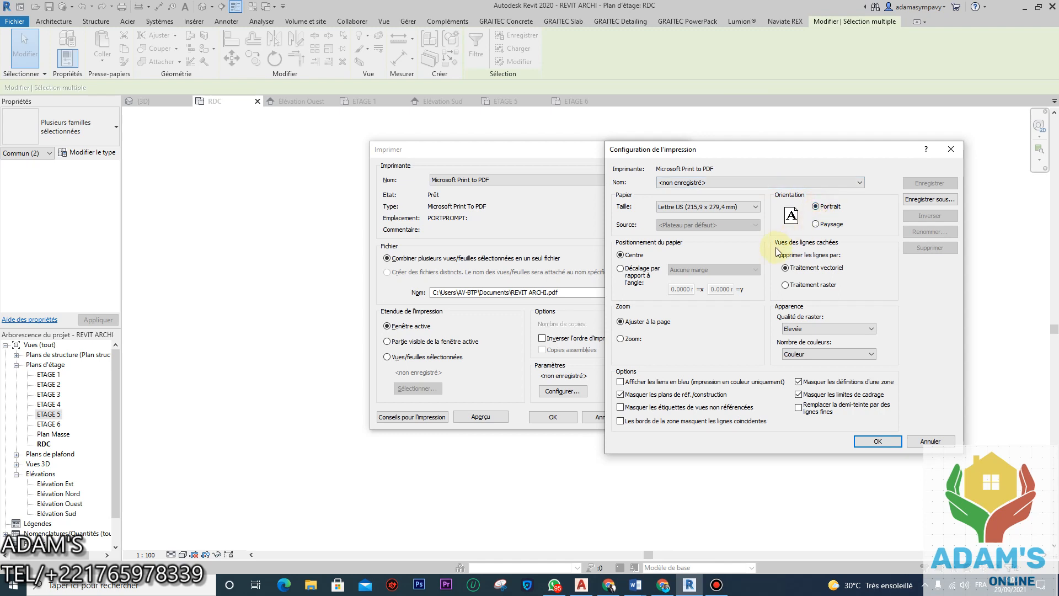
{"action": "left_click", "coordinate": [743, 206]}
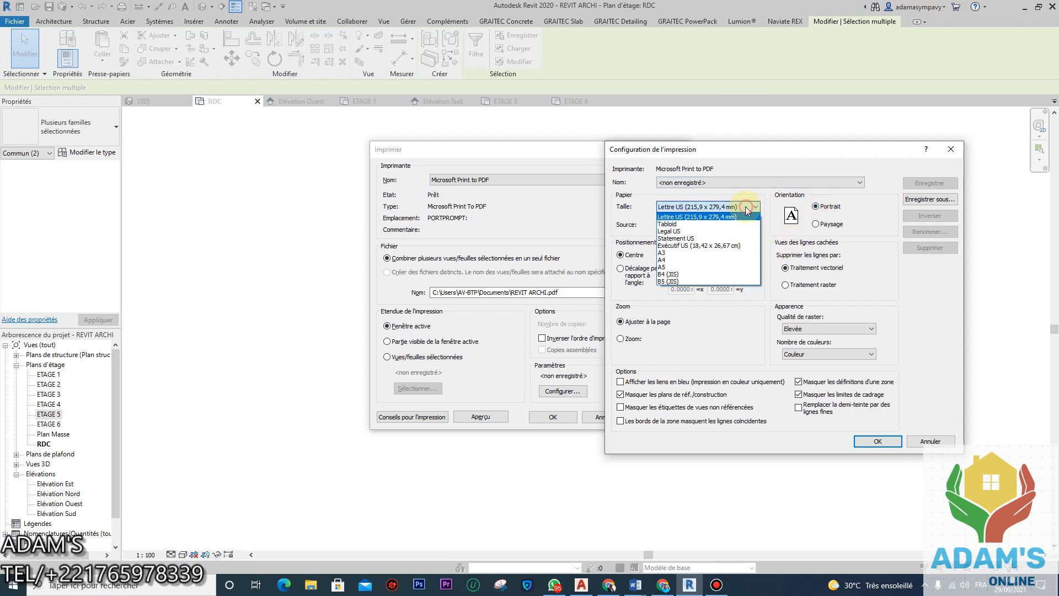
{"action": "left_click", "coordinate": [690, 254]}
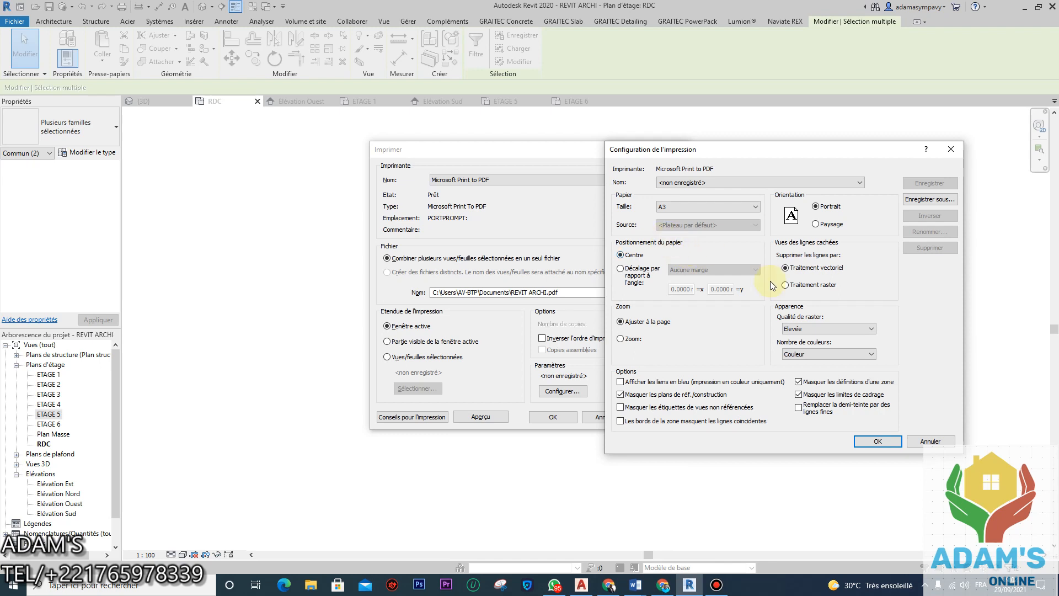
Step: Save the fit-to-page A3 portrait setup as 'Microsoft Print to PDF_ParDéfaut 1' and preview the RDC plan
{"action": "left_click", "coordinate": [877, 440]}
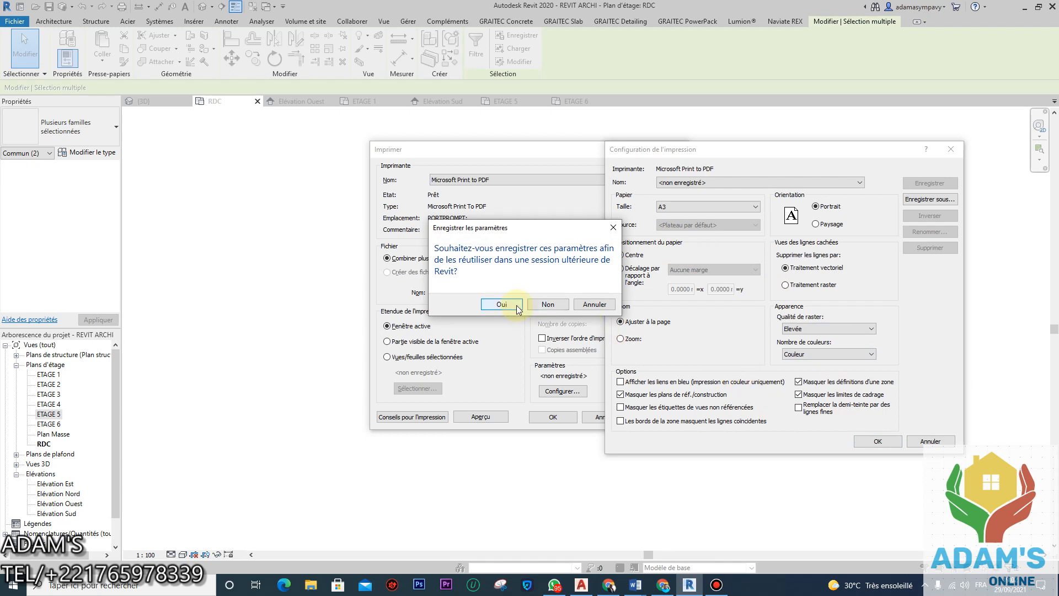
{"action": "left_click", "coordinate": [514, 307]}
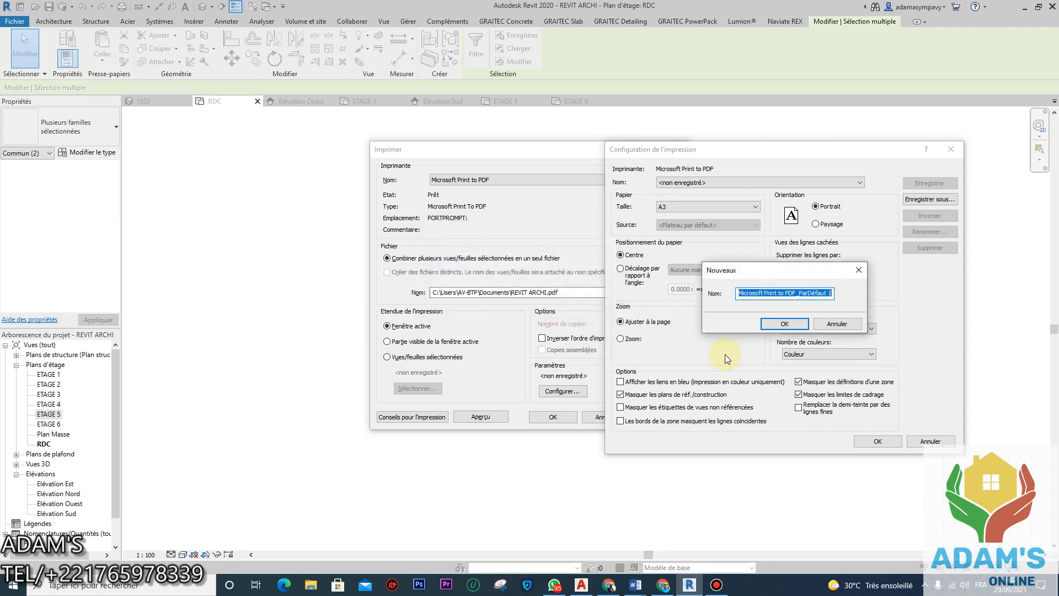
{"action": "left_click", "coordinate": [793, 324]}
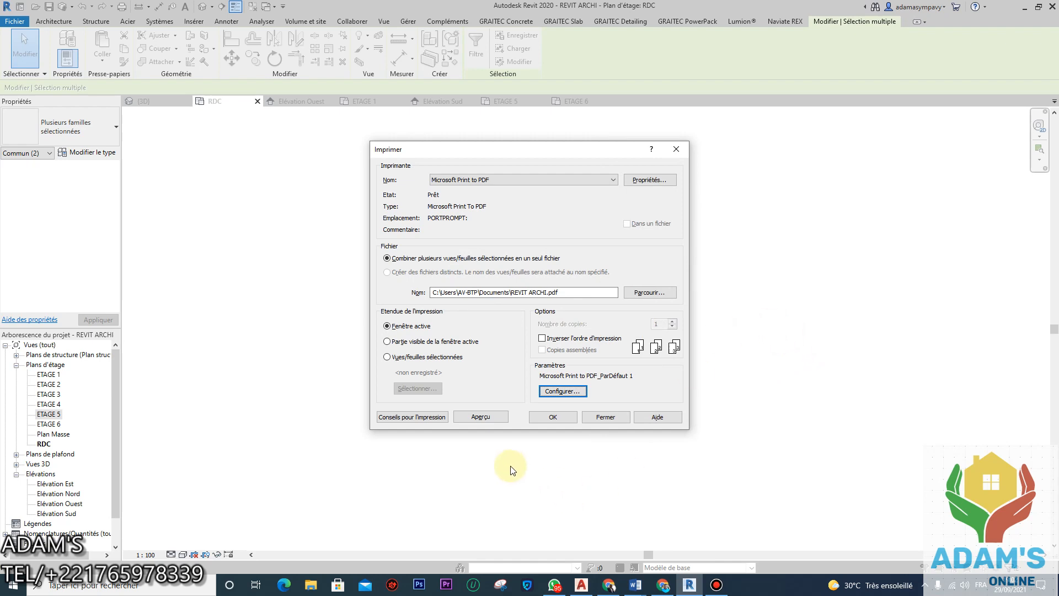
{"action": "left_click", "coordinate": [495, 416]}
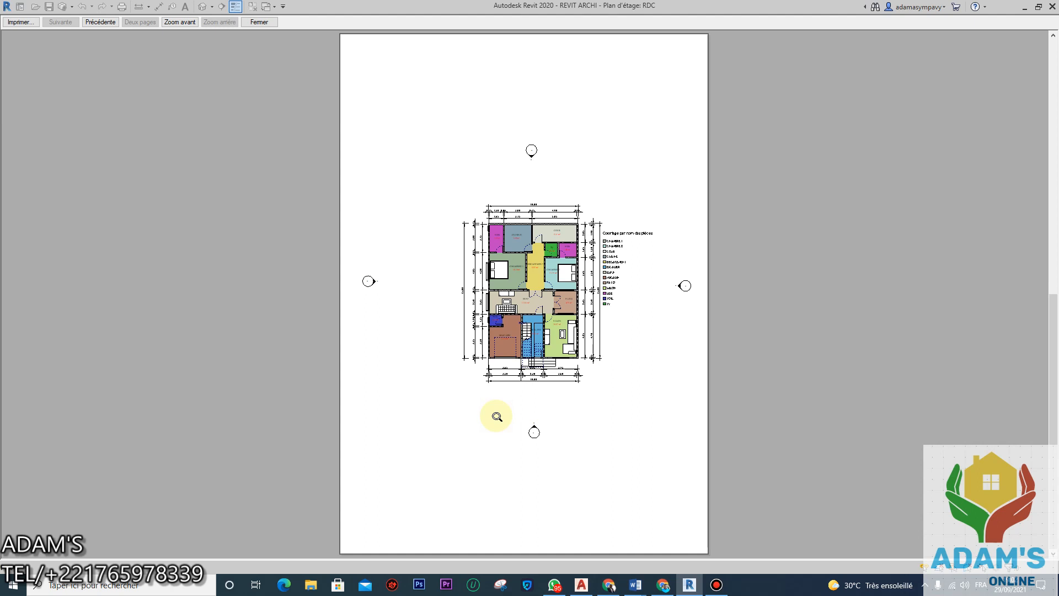
{"action": "left_click", "coordinate": [258, 22]}
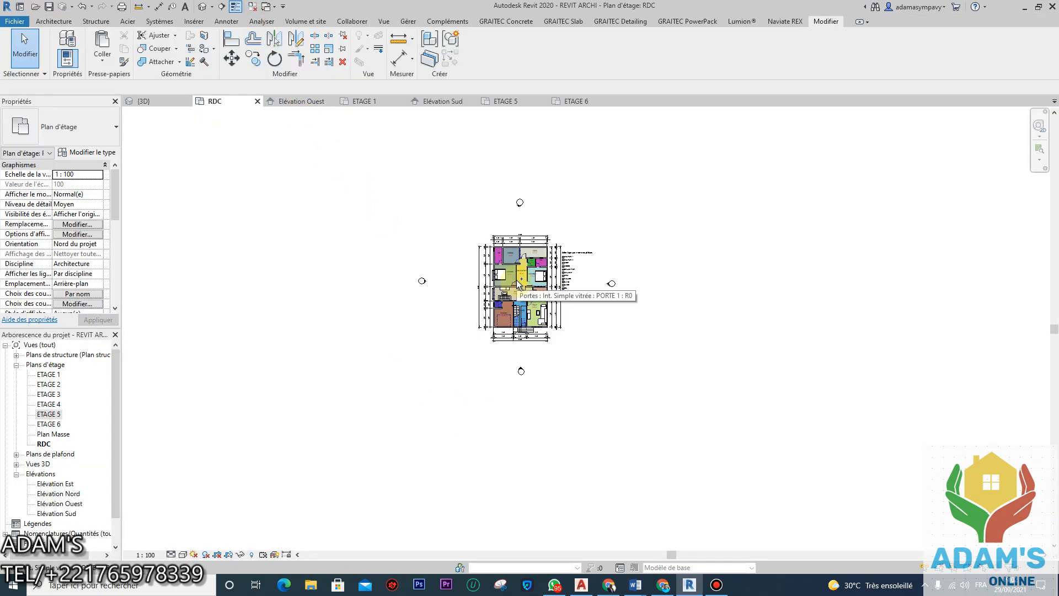
Step: Switch the print setup to a centred 120% zoom and preview the RDC plan
{"action": "key", "text": "ctrl+p"}
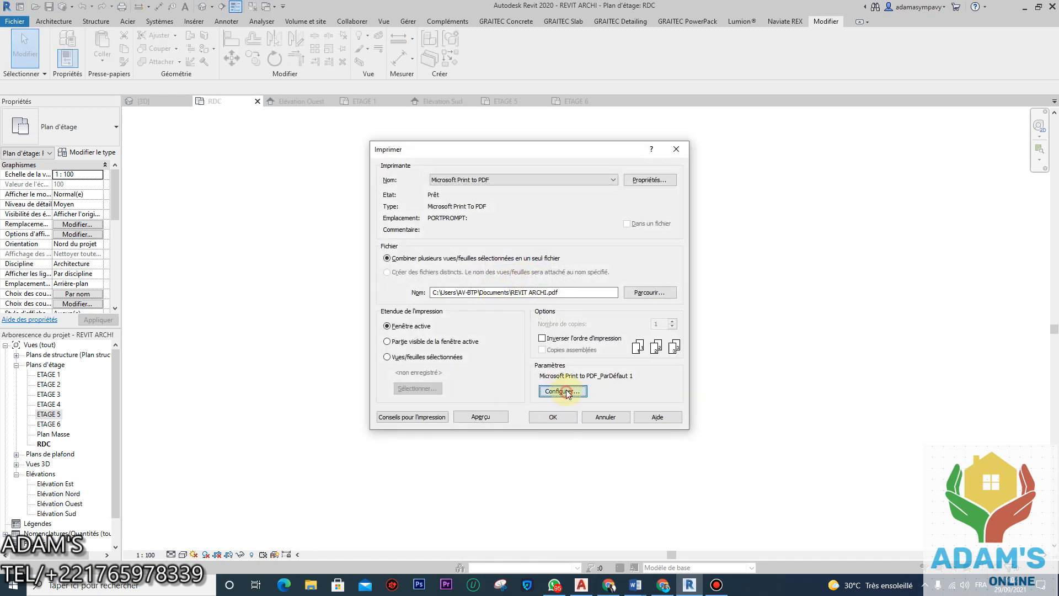
{"action": "left_click", "coordinate": [562, 391]}
{"action": "left_click", "coordinate": [622, 339]}
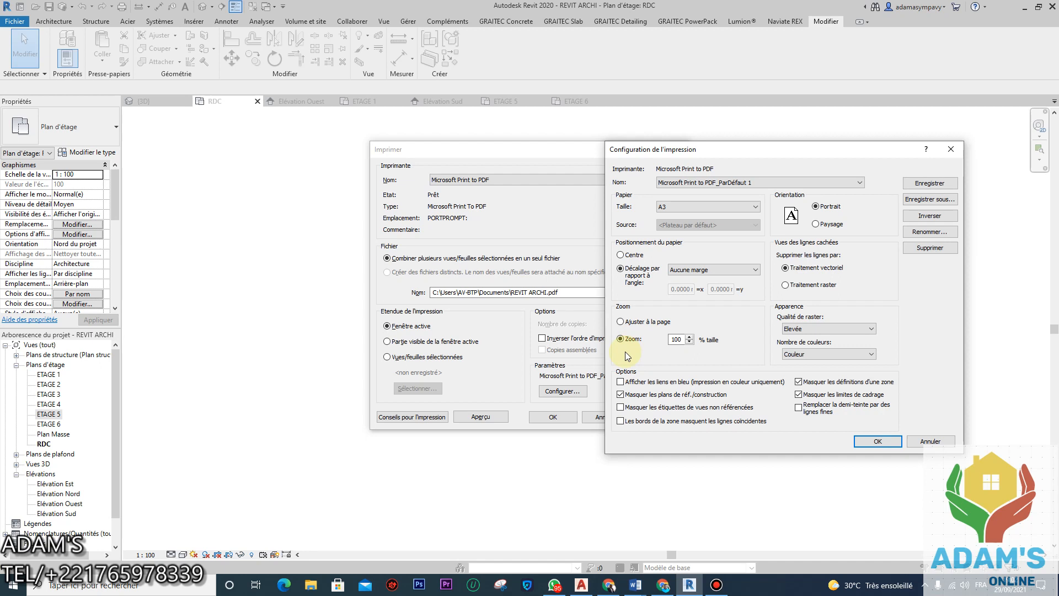
{"action": "left_click", "coordinate": [621, 256]}
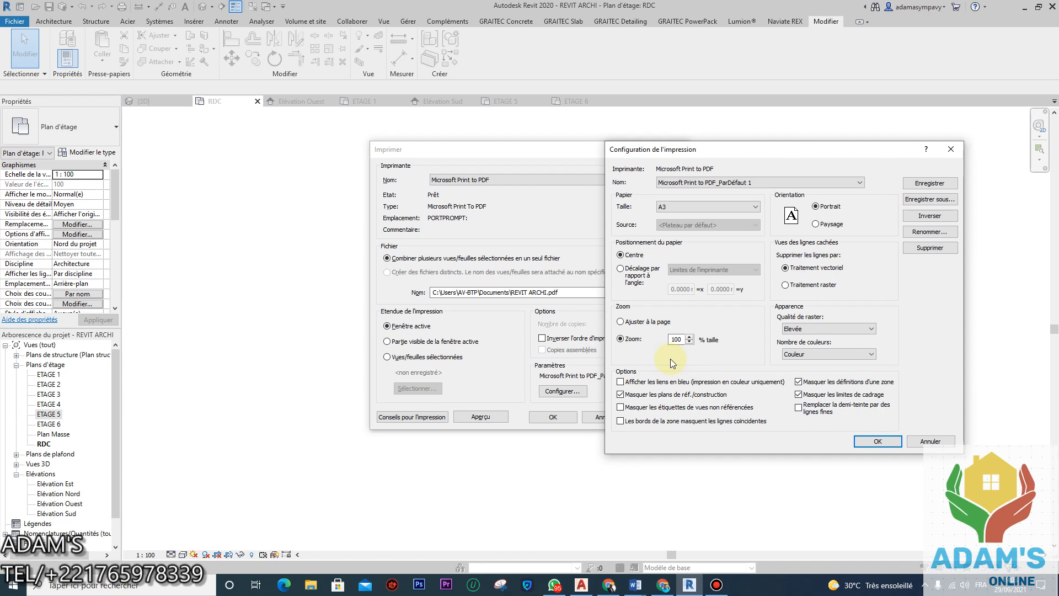
{"action": "double_click", "coordinate": [676, 340]}
{"action": "type", "text": "120"}
{"action": "left_click", "coordinate": [877, 440]}
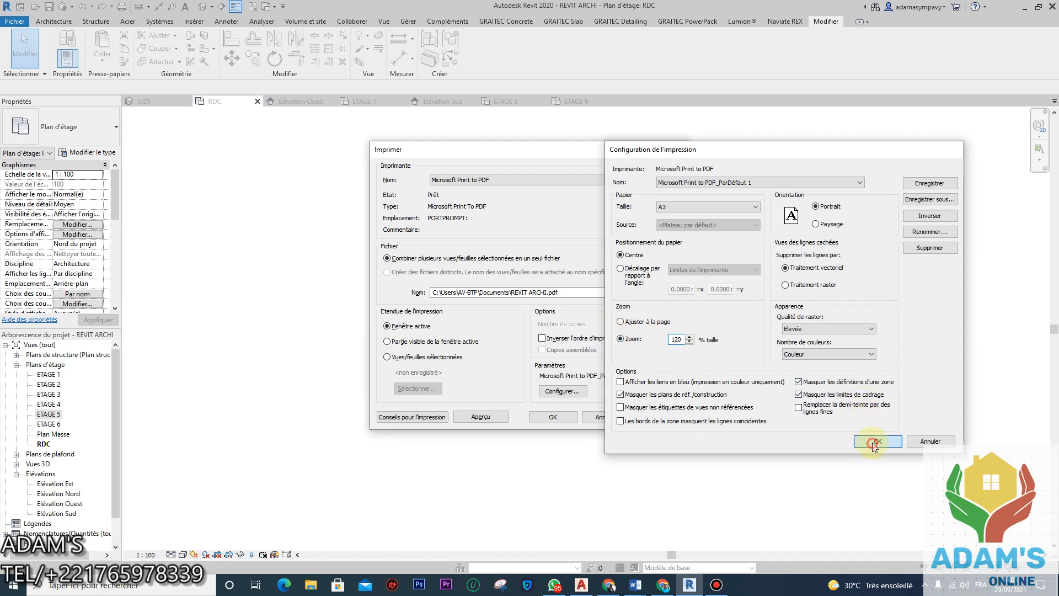
{"action": "left_click", "coordinate": [480, 416]}
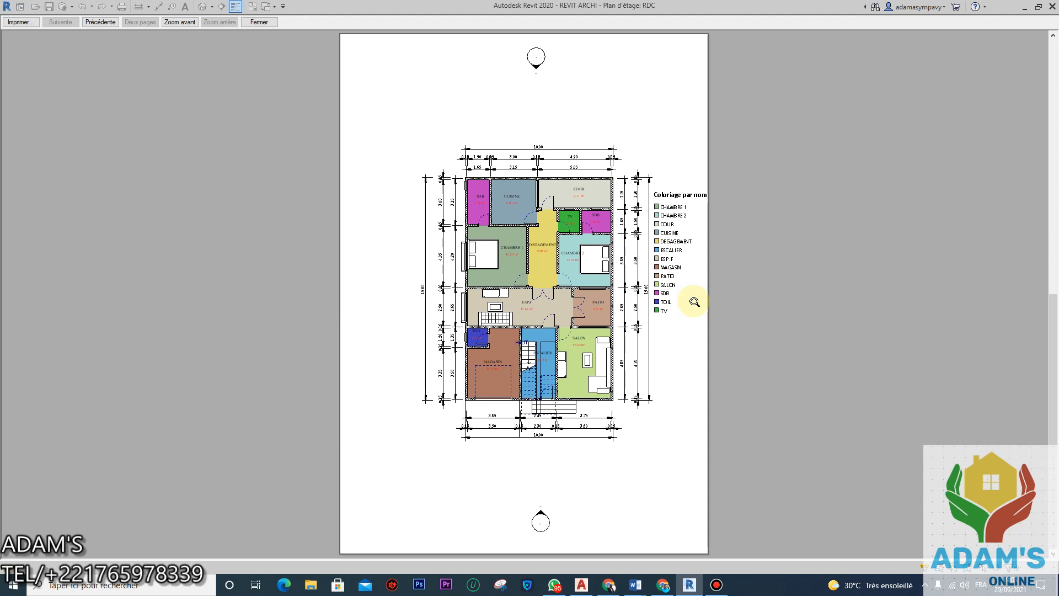
{"action": "left_click", "coordinate": [270, 23]}
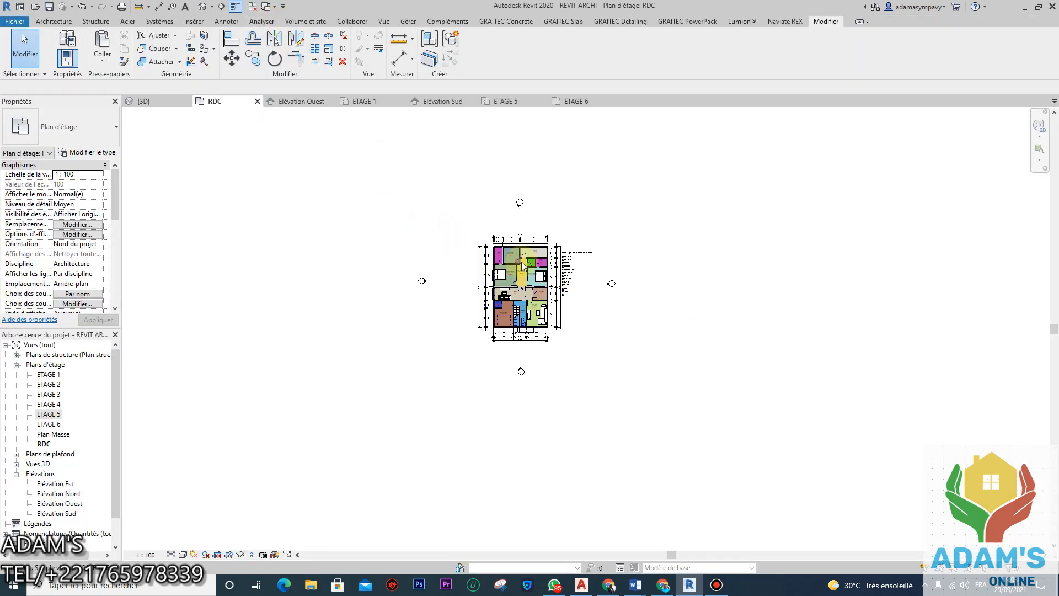
Step: Change the print zoom to 135%, save it as 'Microsoft Print to PDF_ParDéfaut 2', and preview
{"action": "key", "text": "ctrl+p"}
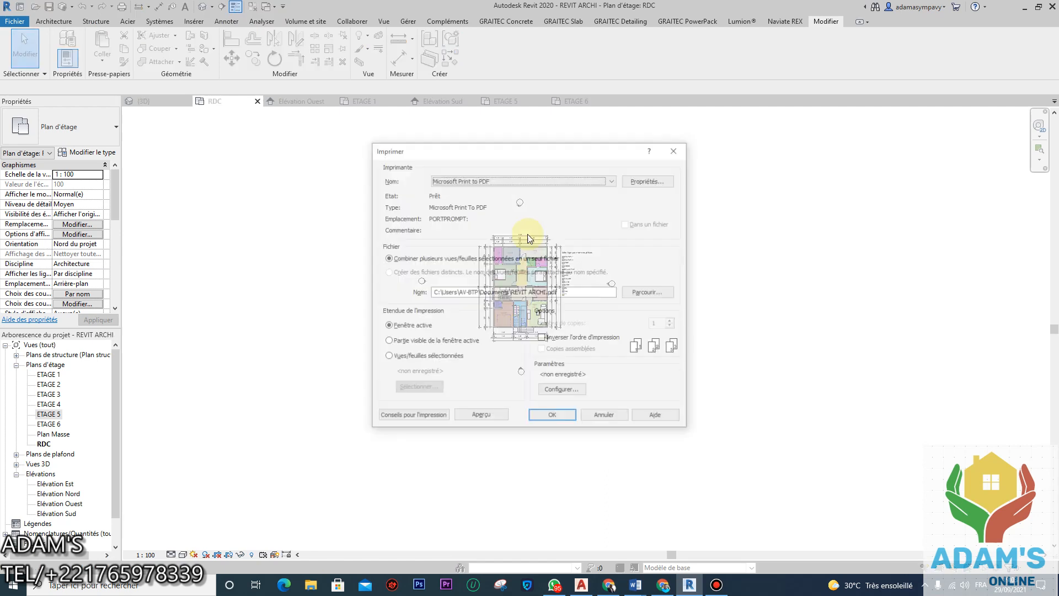
{"action": "left_click", "coordinate": [558, 390]}
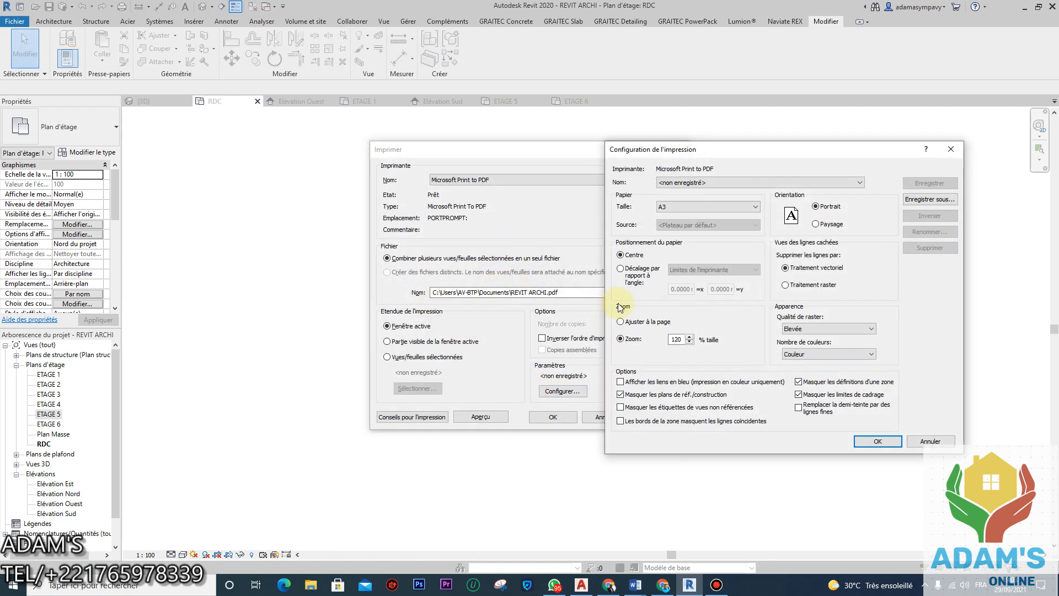
{"action": "double_click", "coordinate": [677, 339]}
{"action": "type", "text": "135"}
{"action": "left_click", "coordinate": [863, 438]}
{"action": "left_click", "coordinate": [502, 304]}
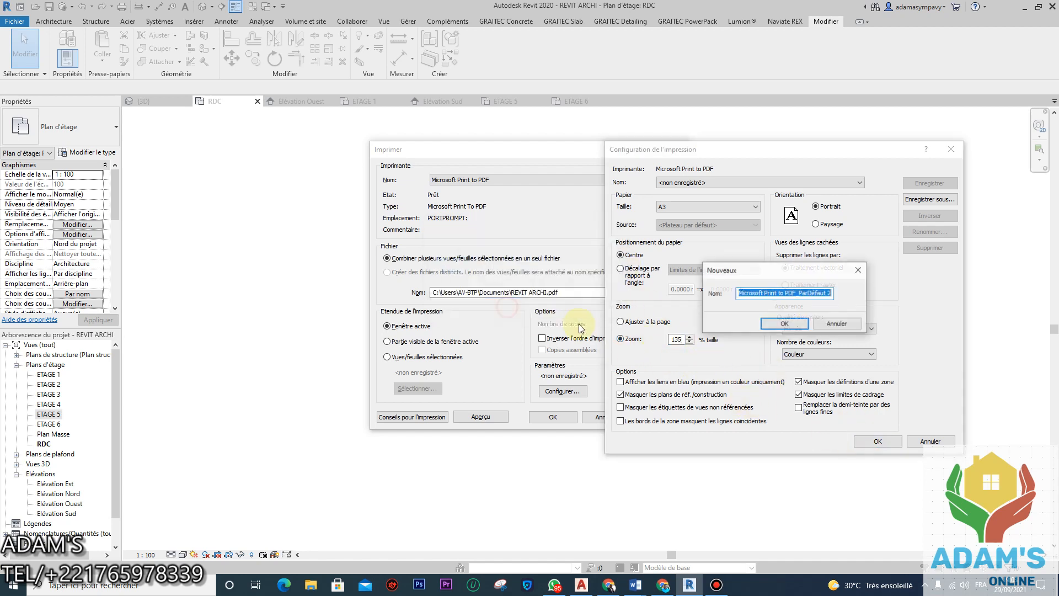
{"action": "left_click", "coordinate": [777, 326]}
{"action": "left_click", "coordinate": [480, 416]}
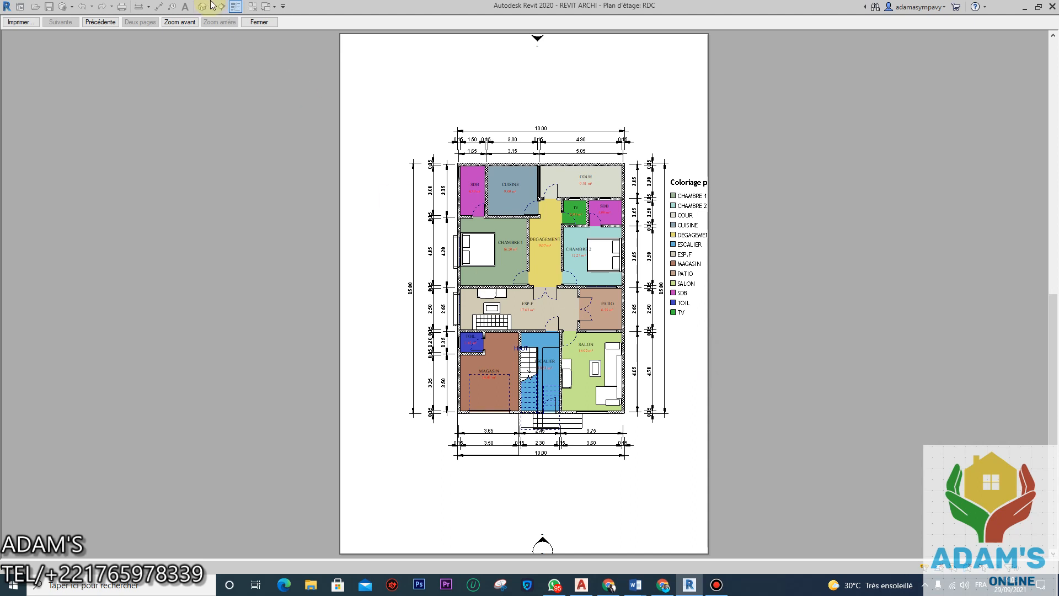
{"action": "left_click", "coordinate": [259, 22]}
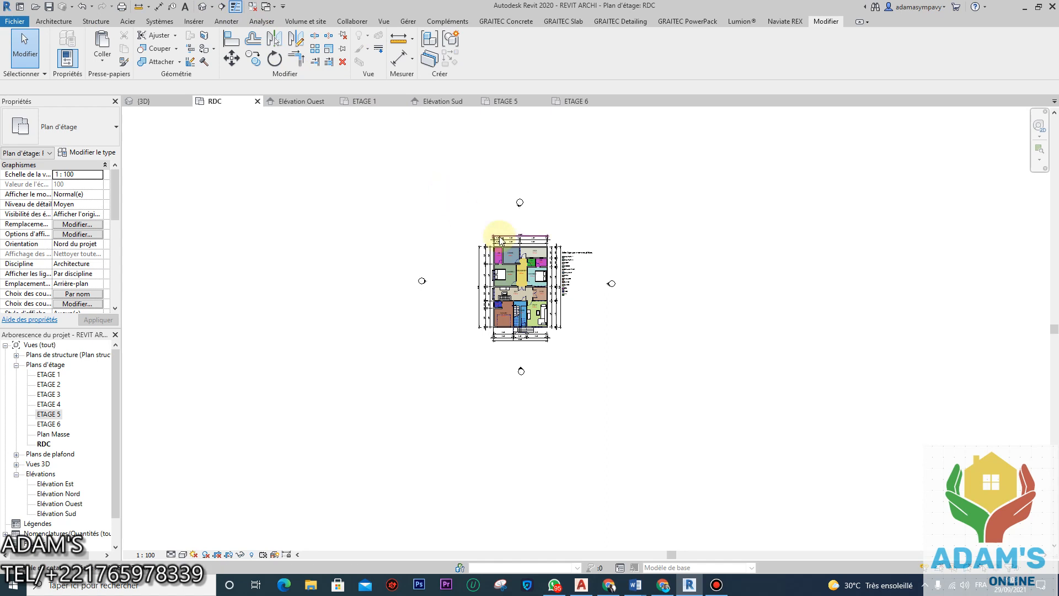
Step: Try a 150% print zoom and preview the RDC plan
{"action": "key", "text": "ctrl+p"}
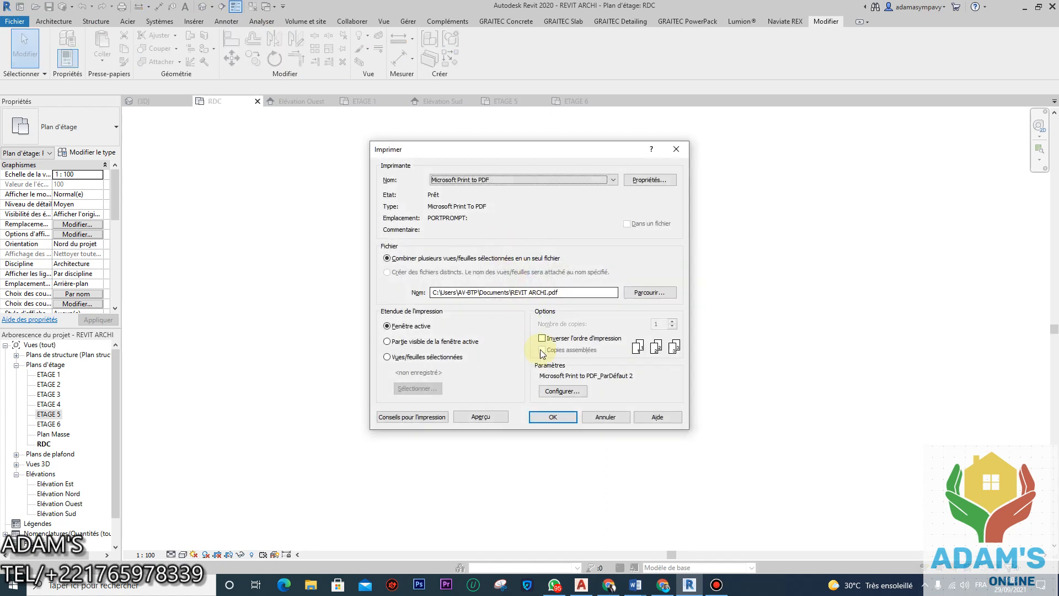
{"action": "left_click", "coordinate": [562, 390]}
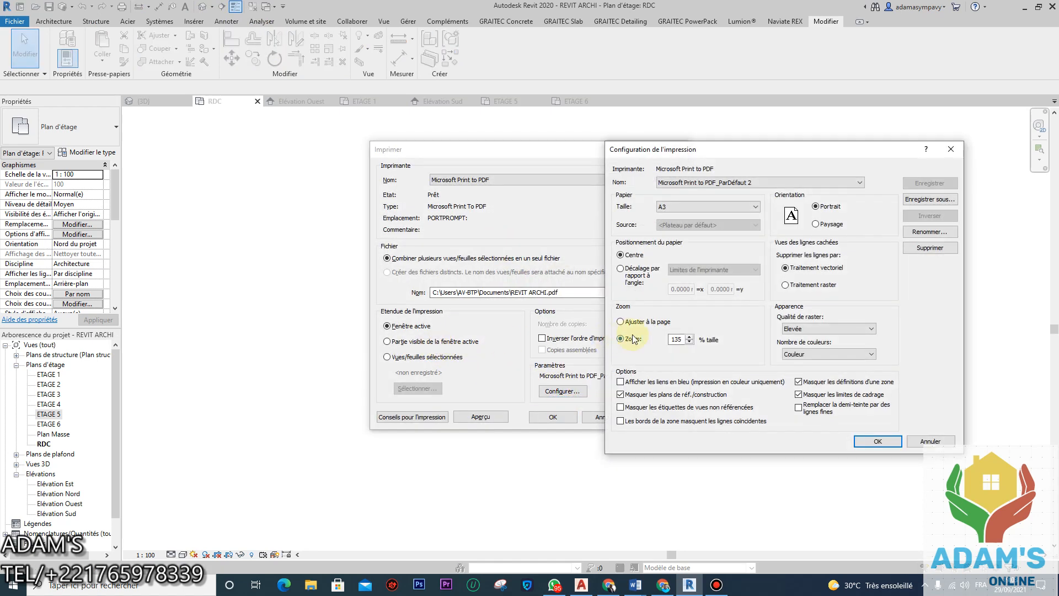
{"action": "double_click", "coordinate": [676, 339]}
{"action": "type", "text": "150"}
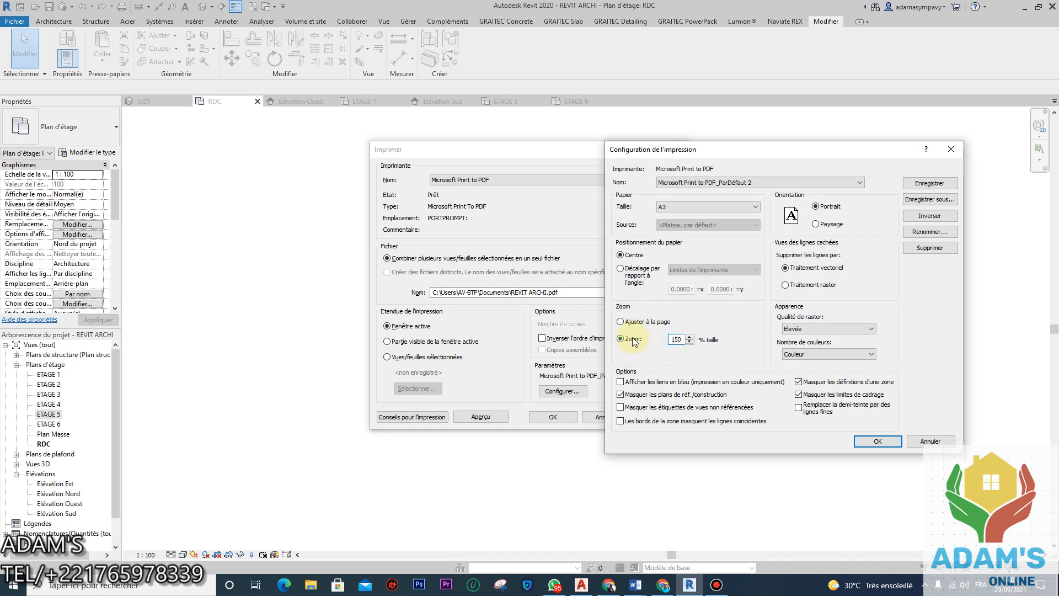
{"action": "left_click", "coordinate": [872, 441]}
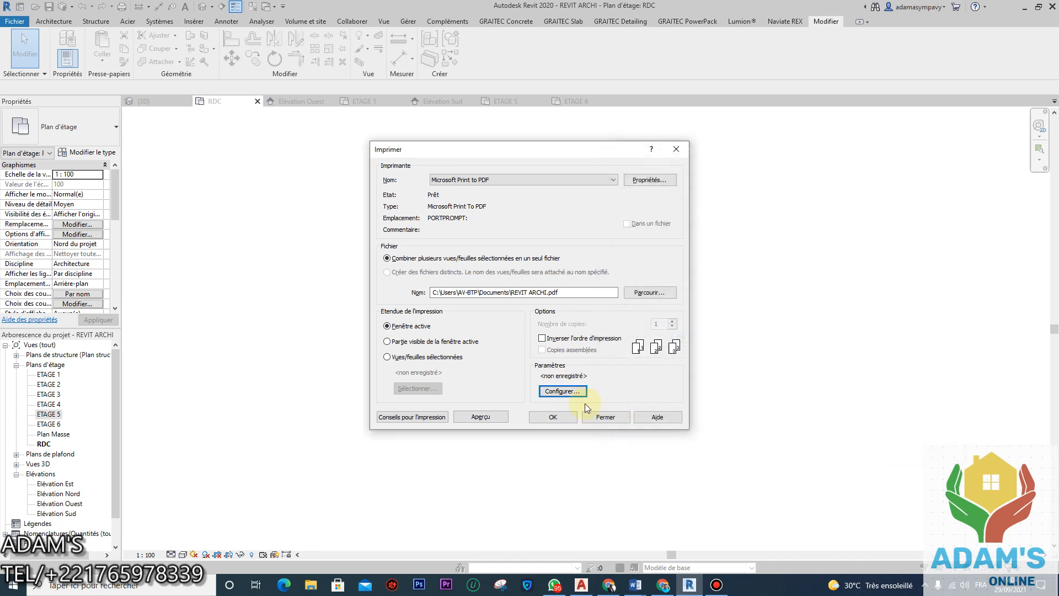
{"action": "left_click", "coordinate": [497, 418]}
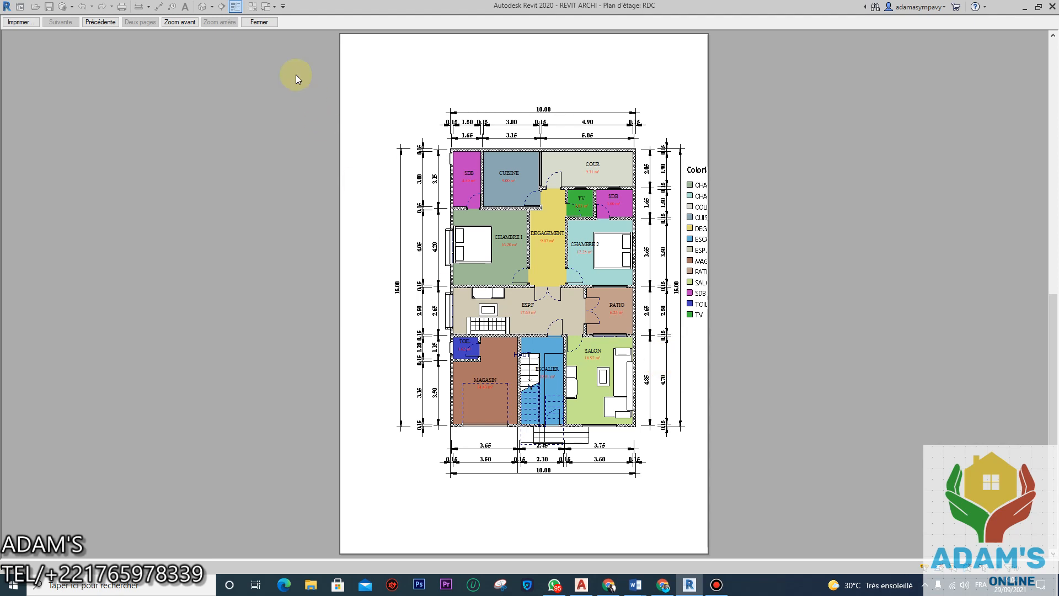
{"action": "left_click", "coordinate": [268, 25]}
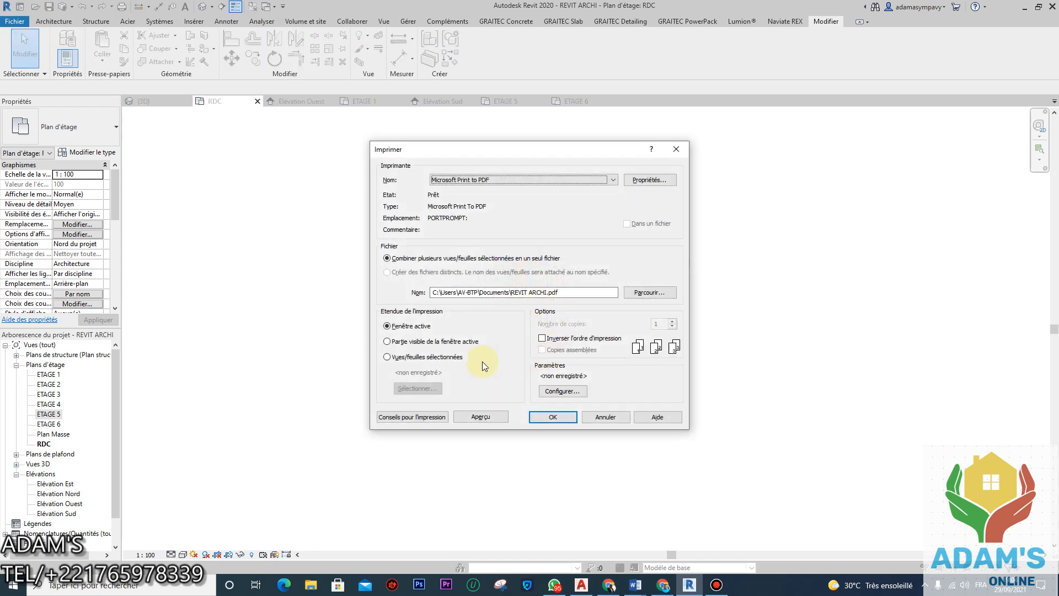
Step: Set the zoom to 170%, save it as 'Microsoft Print to PDF_ParDéfaut 3', and preview
{"action": "left_click", "coordinate": [572, 398]}
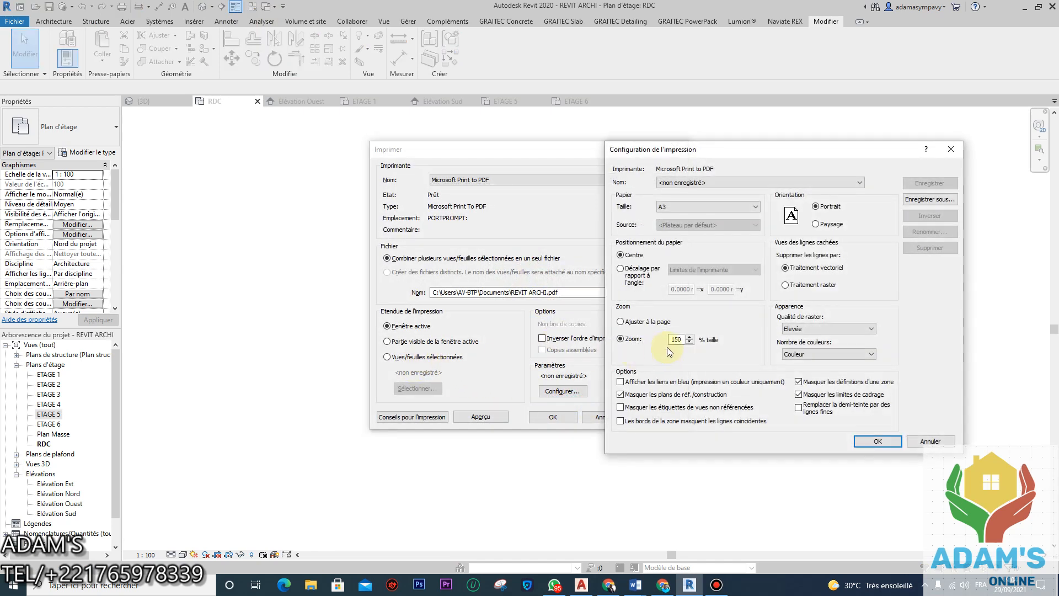
{"action": "left_click_drag", "start_coordinate": [683, 343], "coordinate": [610, 346]}
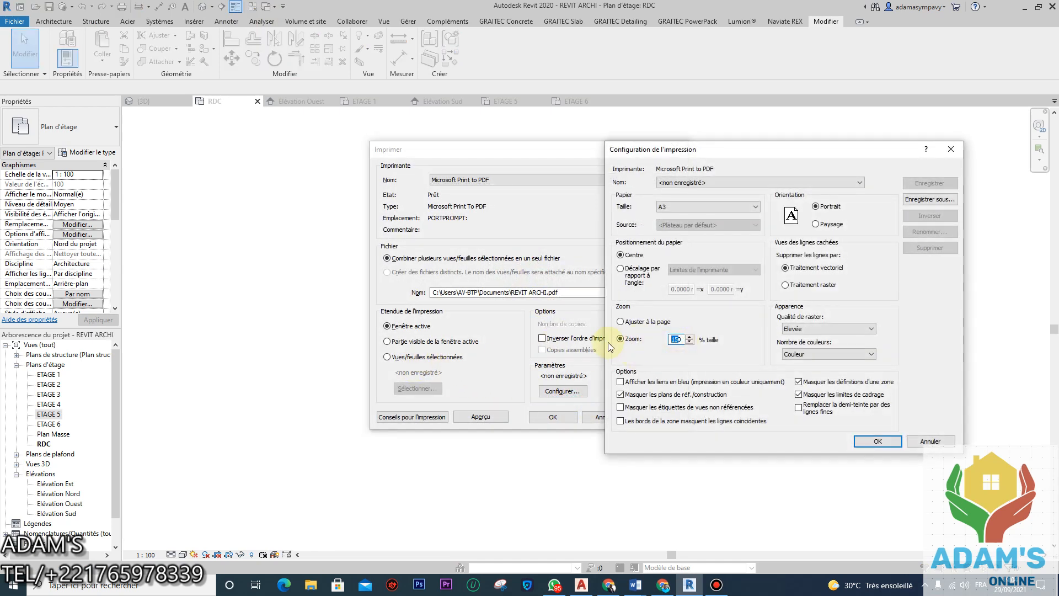
{"action": "type", "text": "170"}
{"action": "left_click", "coordinate": [874, 440]}
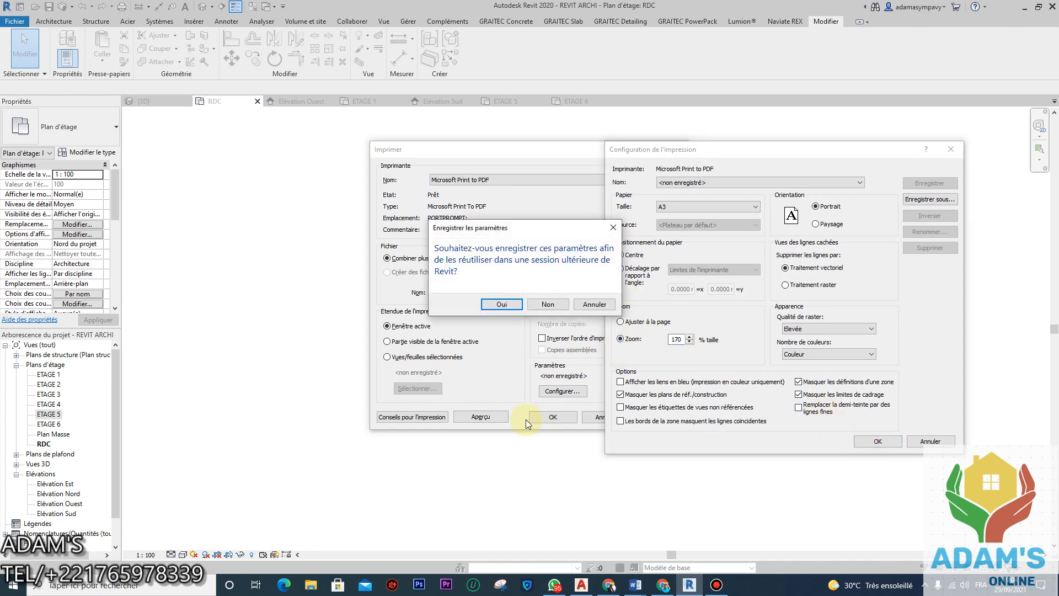
{"action": "key", "text": "Return"}
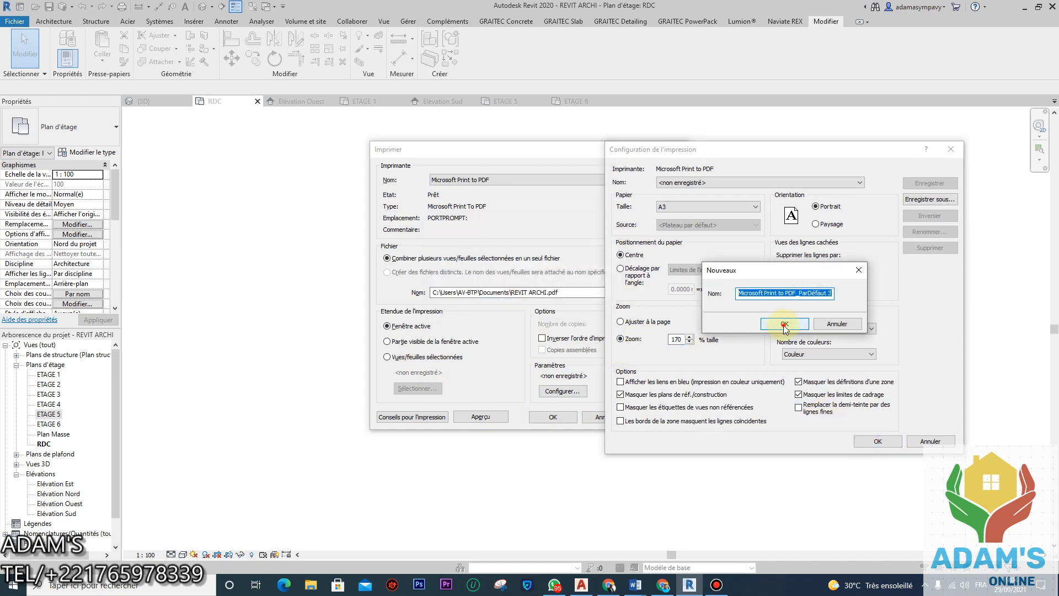
{"action": "left_click", "coordinate": [782, 324]}
{"action": "left_click", "coordinate": [482, 418]}
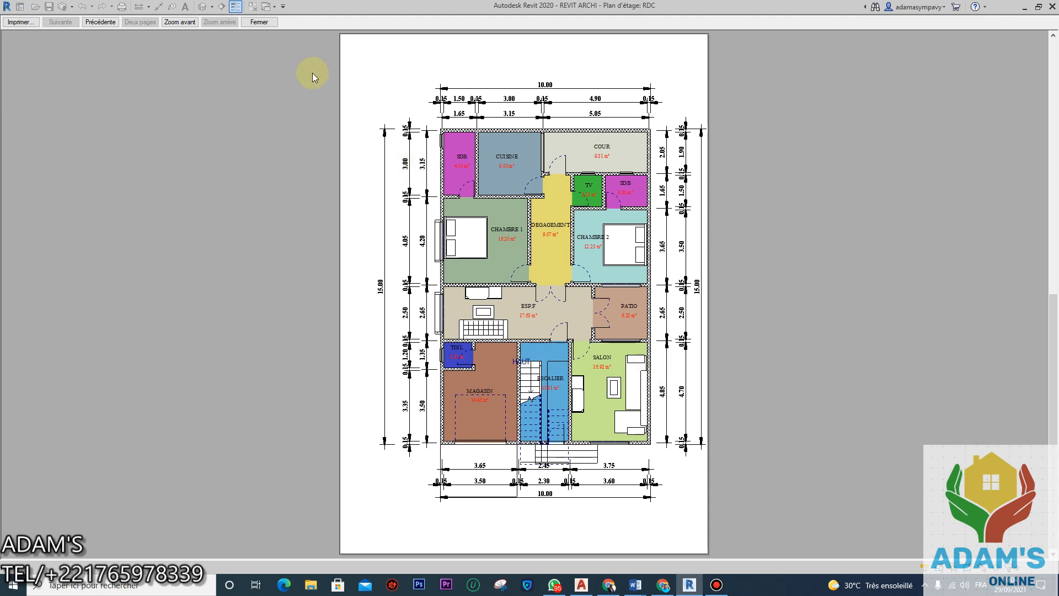
{"action": "left_click", "coordinate": [260, 22]}
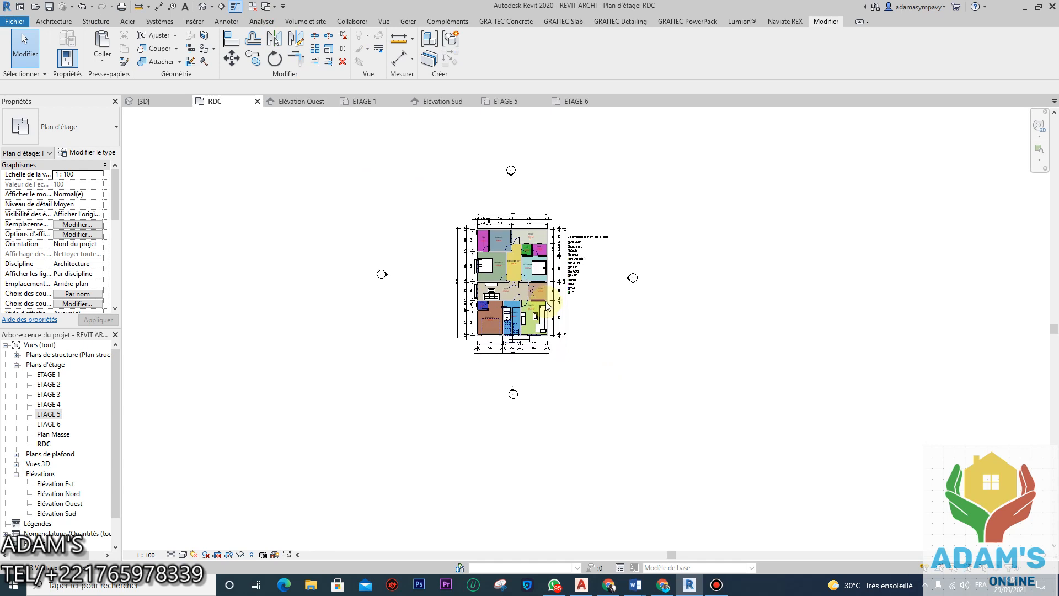
Step: Draw a detail line across the plan's top and move it 6.2 above the top wall
{"action": "scroll", "coordinate": [519, 165], "scroll_direction": "up", "scroll_amount": 2}
{"action": "left_click_drag", "start_coordinate": [550, 137], "coordinate": [486, 217]}
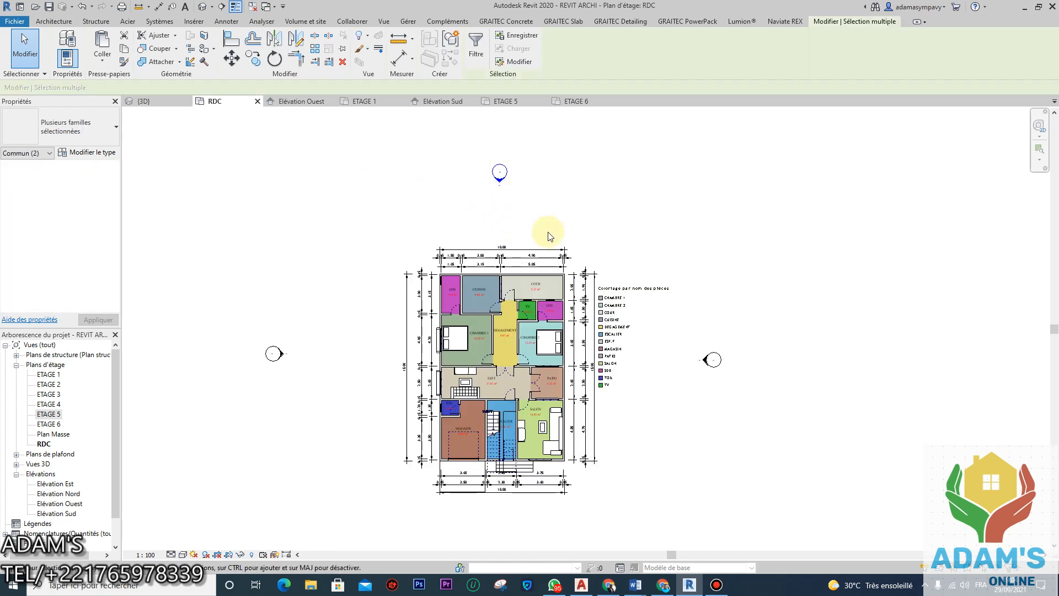
{"action": "key", "text": "Escape"}
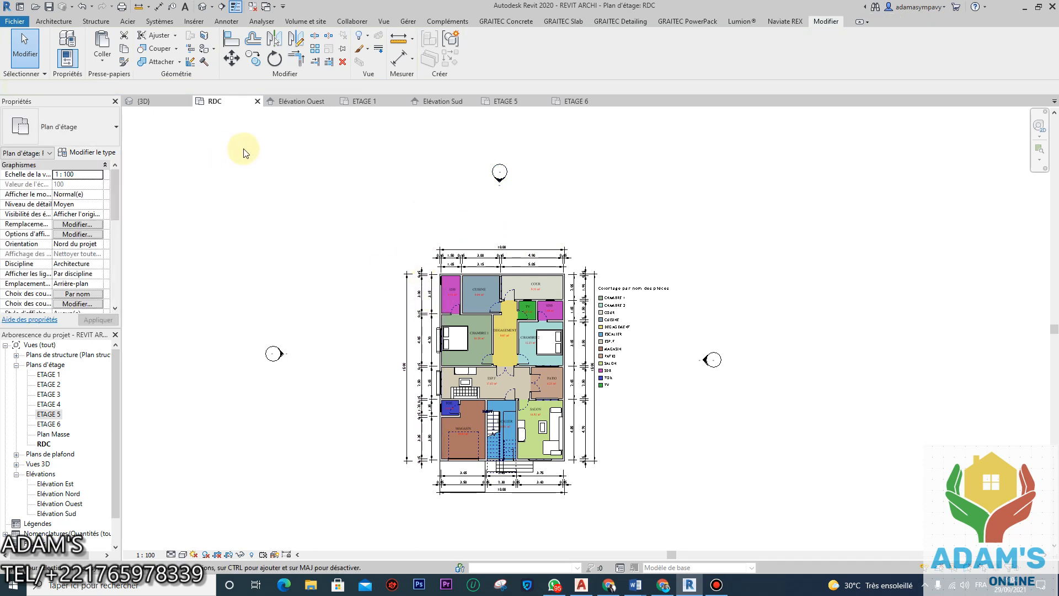
{"action": "left_click", "coordinate": [227, 22]}
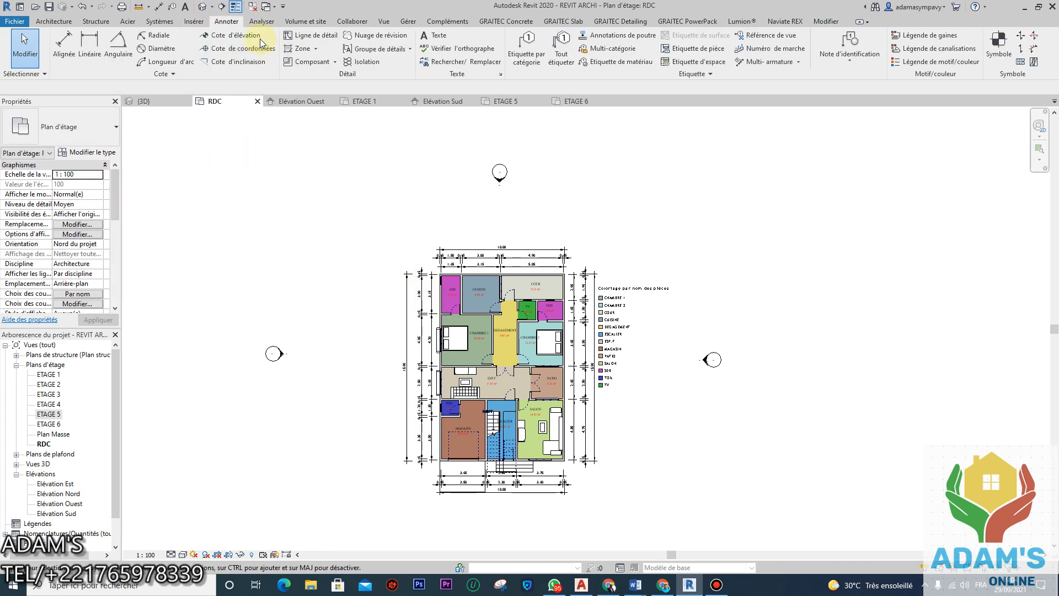
{"action": "key", "text": "d"}
{"action": "key", "text": "l"}
{"action": "scroll", "coordinate": [396, 222], "scroll_direction": "up", "scroll_amount": 5}
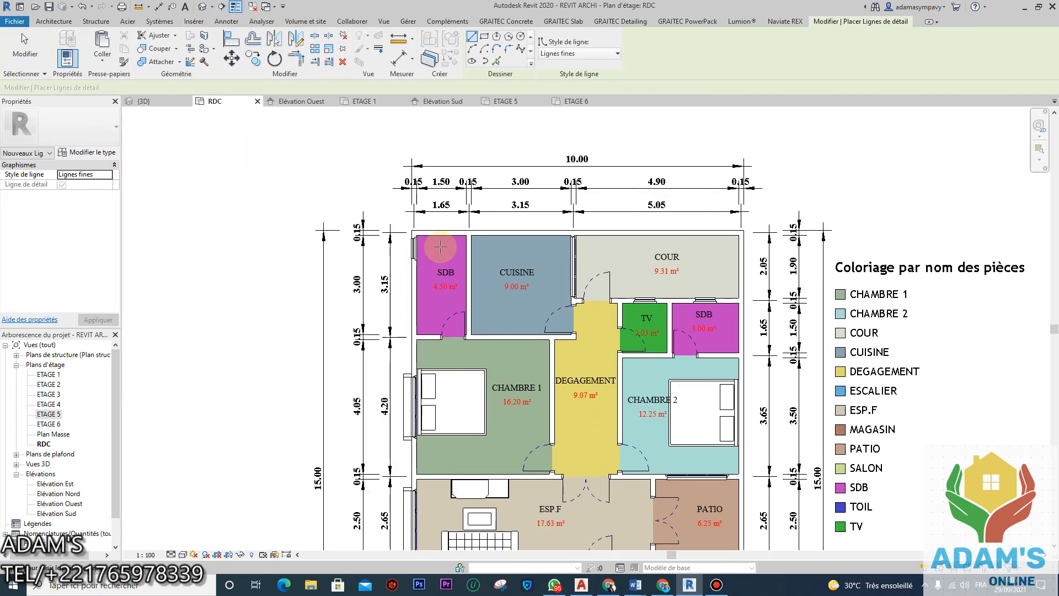
{"action": "left_click", "coordinate": [396, 223]}
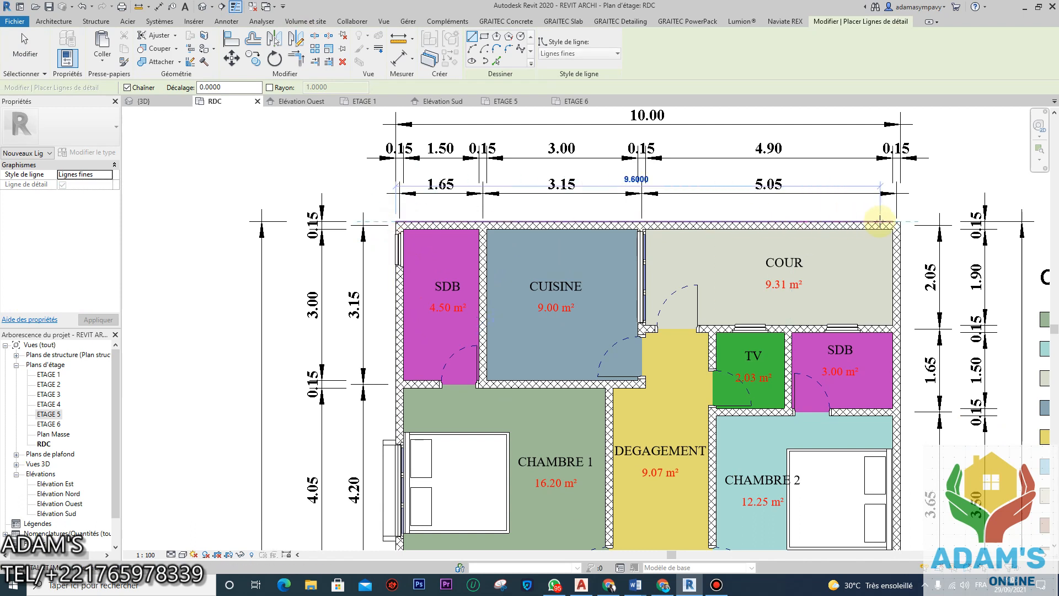
{"action": "left_click", "coordinate": [894, 223]}
{"action": "key", "text": "Escape"}
{"action": "key", "text": "Escape"}
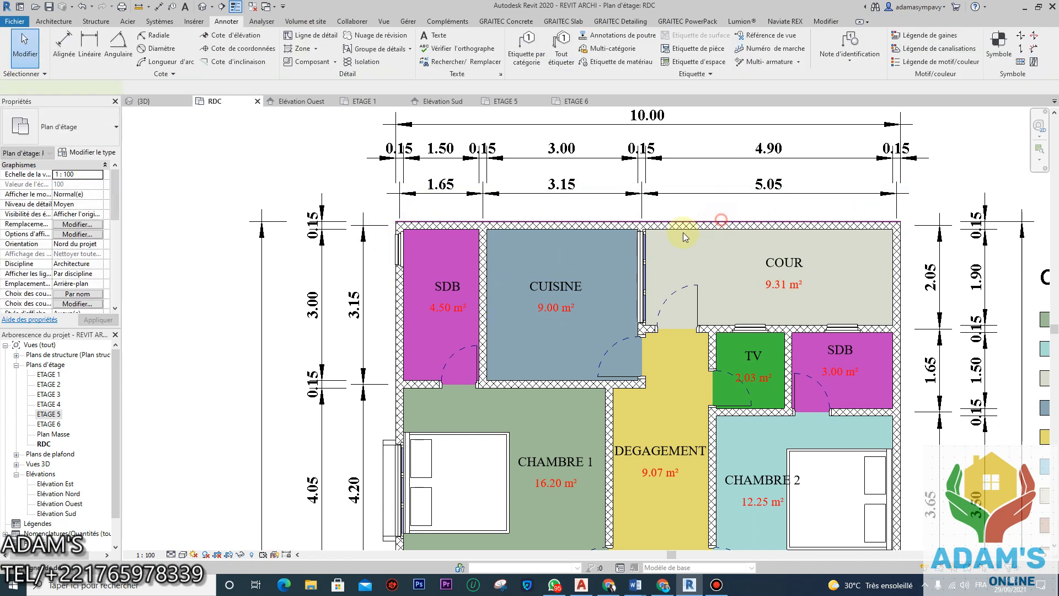
{"action": "scroll", "coordinate": [575, 288], "scroll_direction": "down", "scroll_amount": 4}
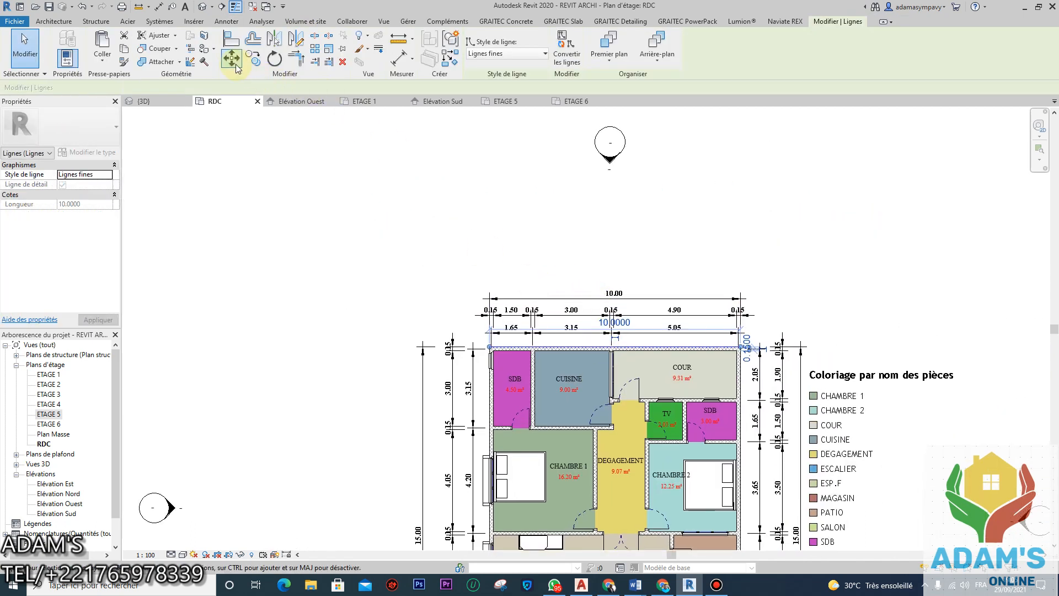
{"action": "key", "text": "m"}
{"action": "key", "text": "v"}
{"action": "left_click", "coordinate": [624, 347]}
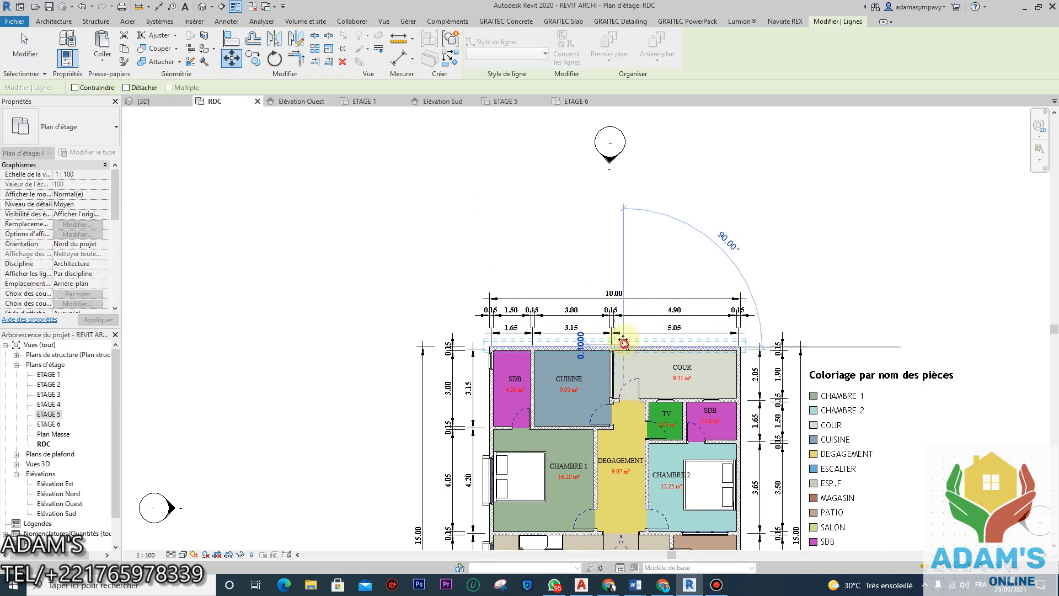
{"action": "left_click", "coordinate": [626, 193]}
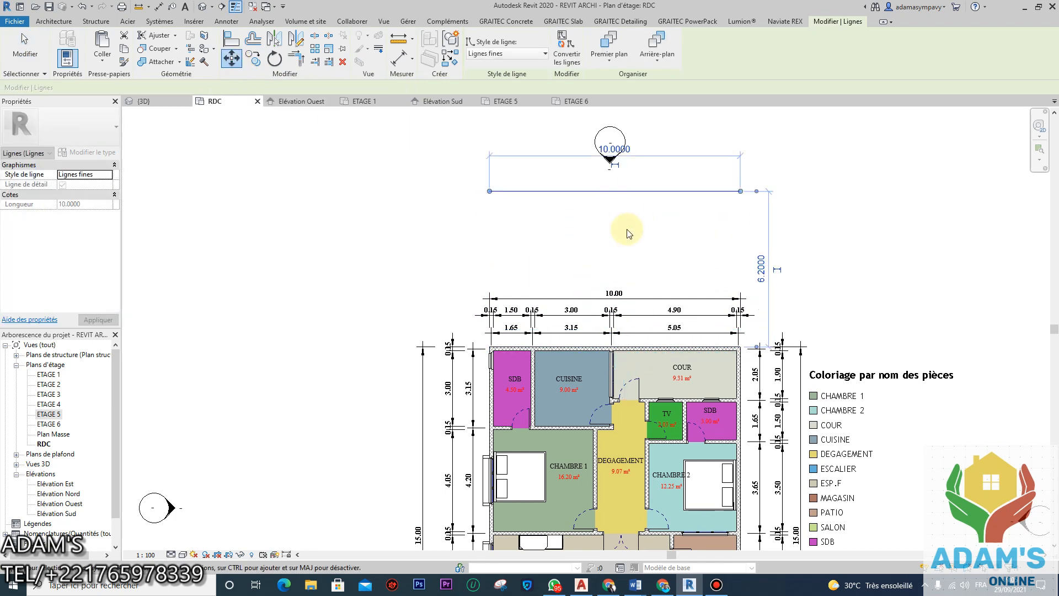
{"action": "middle_click_drag", "start_coordinate": [626, 229], "coordinate": [598, 276]}
{"action": "key", "text": "Escape"}
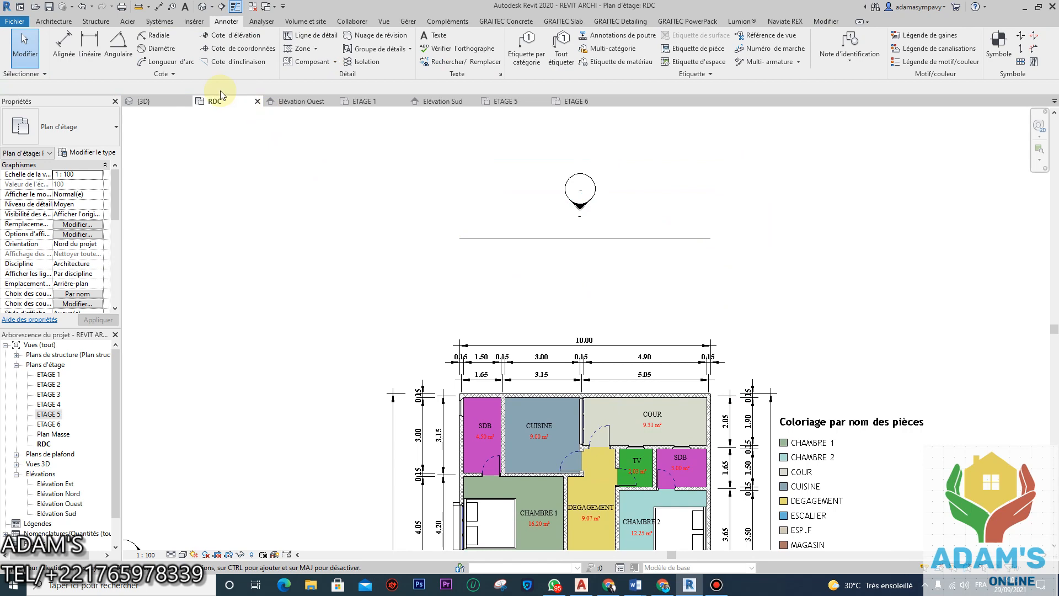
Step: Add a vertical guide at the line's midpoint and move the north elevation marker onto the crossing
{"action": "left_click", "coordinate": [307, 36]}
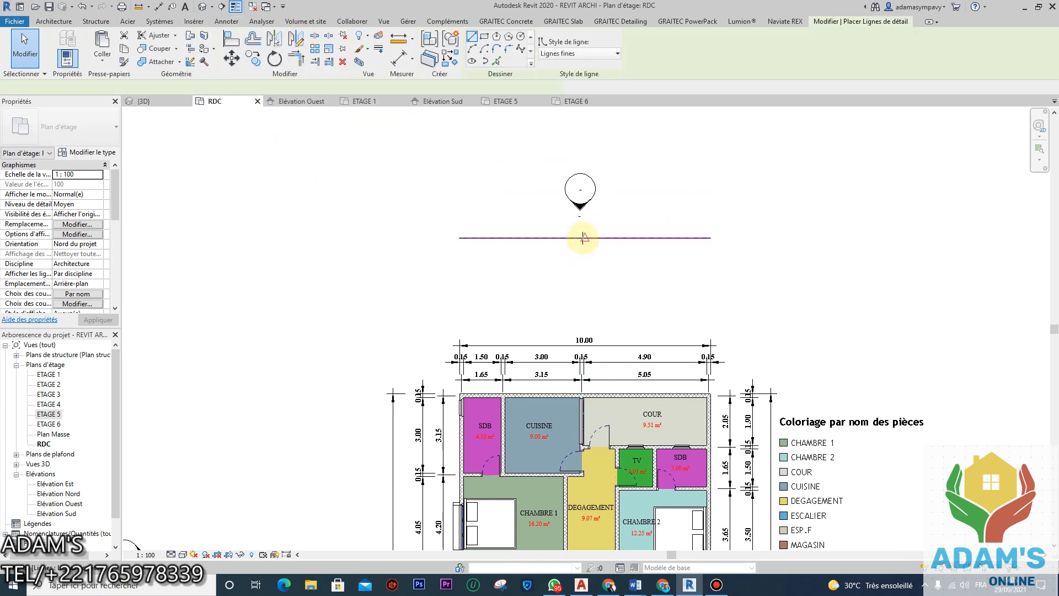
{"action": "left_click", "coordinate": [584, 221]}
{"action": "left_click", "coordinate": [583, 267]}
{"action": "key", "text": "Escape"}
{"action": "key", "text": "Escape"}
{"action": "mouse_move", "coordinate": [610, 213]}
{"action": "left_mouse_down"}
{"action": "mouse_move", "coordinate": [567, 185]}
{"action": "mouse_move", "coordinate": [513, 172]}
{"action": "left_mouse_up"}
{"action": "left_click", "coordinate": [232, 59]}
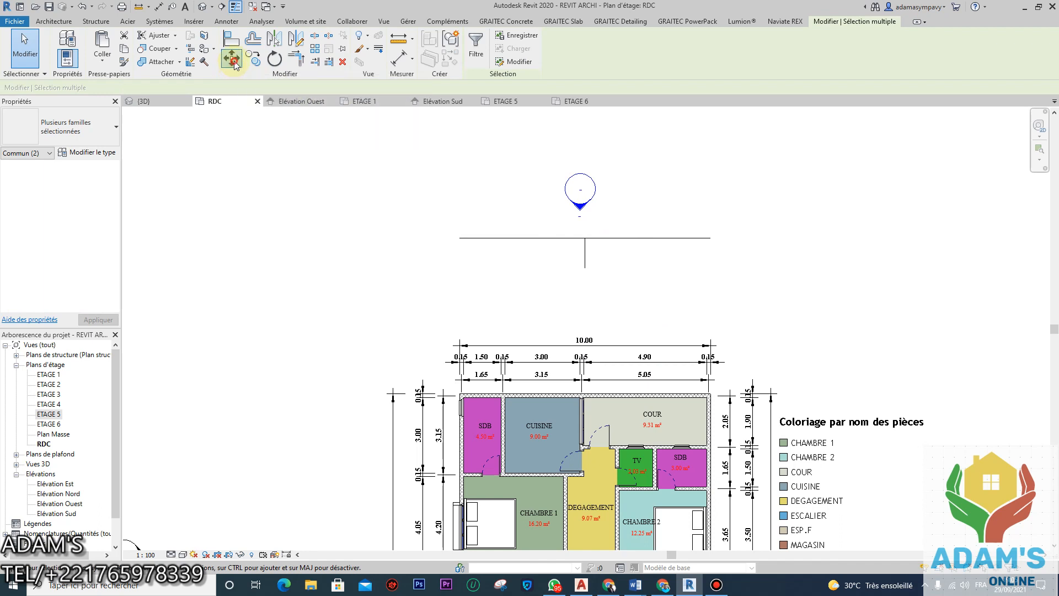
{"action": "left_click", "coordinate": [582, 208]}
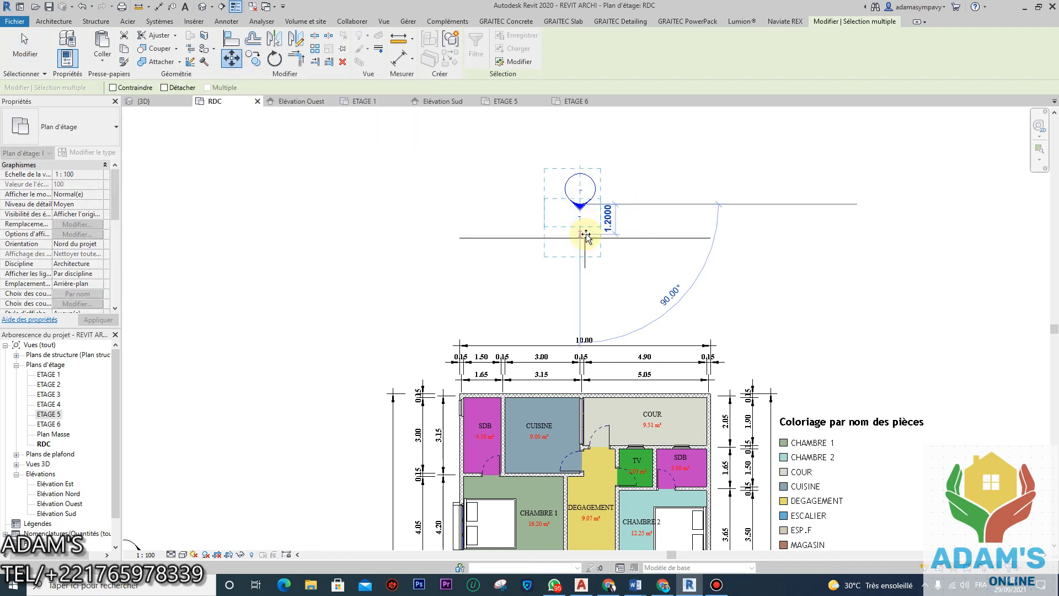
{"action": "left_click", "coordinate": [601, 243]}
{"action": "scroll", "coordinate": [575, 184], "scroll_direction": "down", "scroll_amount": 5}
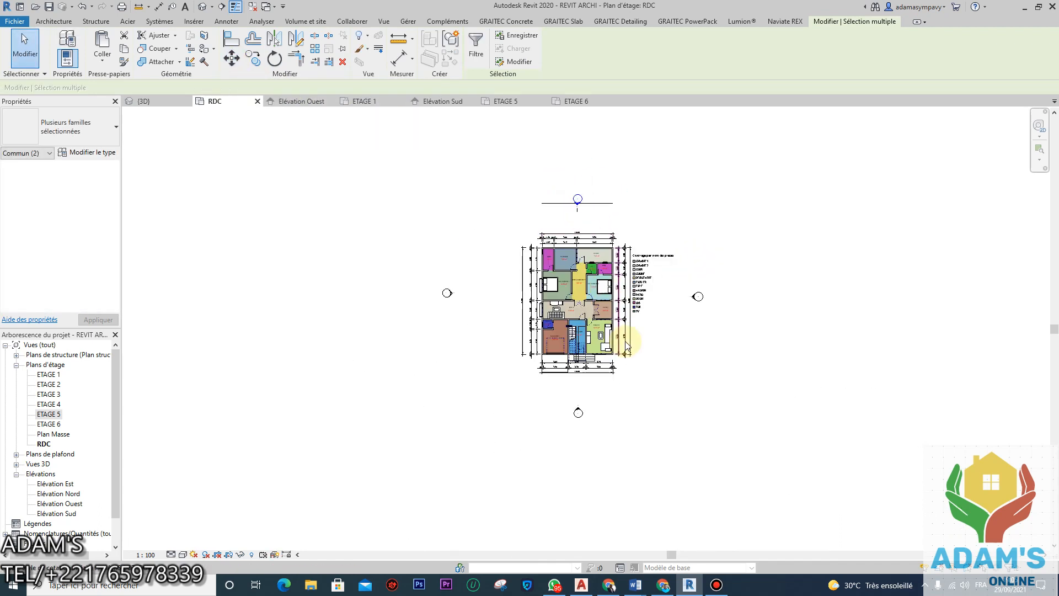
Step: Draw a detail line along the bottom wall and move it below the plan
{"action": "left_click", "coordinate": [227, 21]}
{"action": "left_click", "coordinate": [310, 35]}
{"action": "scroll", "coordinate": [516, 305], "scroll_direction": "up", "scroll_amount": 5}
{"action": "scroll", "coordinate": [517, 305], "scroll_direction": "up", "scroll_amount": 2}
{"action": "left_click", "coordinate": [461, 267]}
{"action": "left_click", "coordinate": [787, 267]}
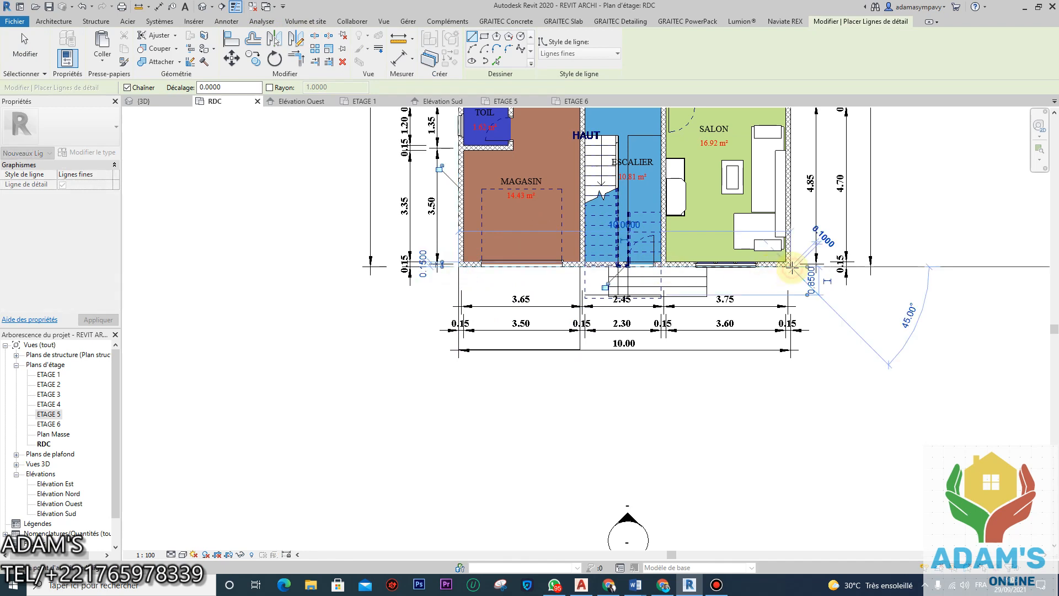
{"action": "key", "text": "Escape"}
{"action": "key", "text": "Escape"}
{"action": "left_click", "coordinate": [783, 268]}
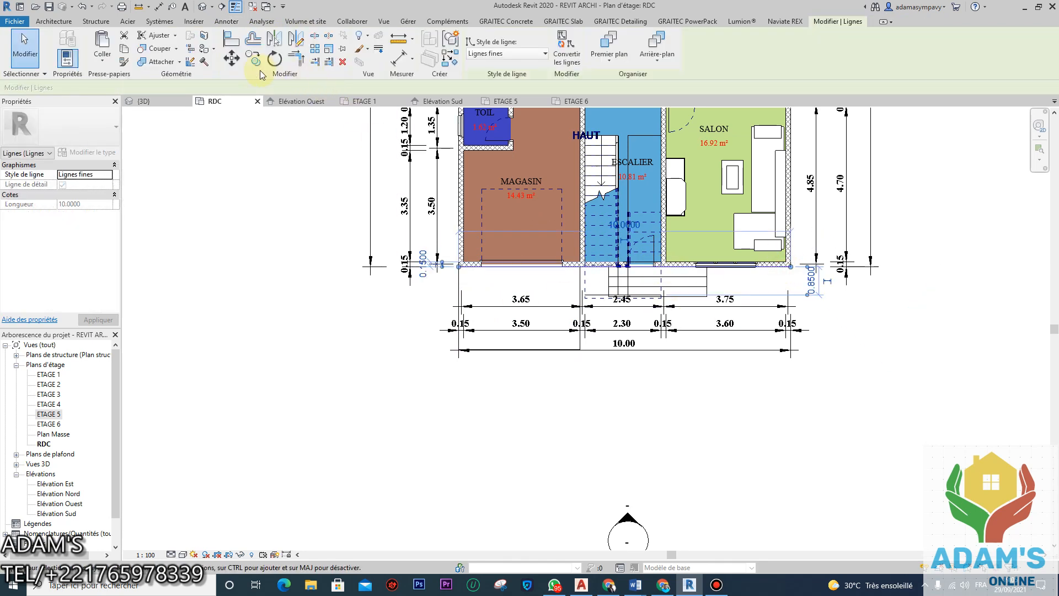
{"action": "key", "text": "d"}
{"action": "key", "text": "e"}
{"action": "left_click", "coordinate": [768, 266]}
{"action": "left_click", "coordinate": [768, 483]}
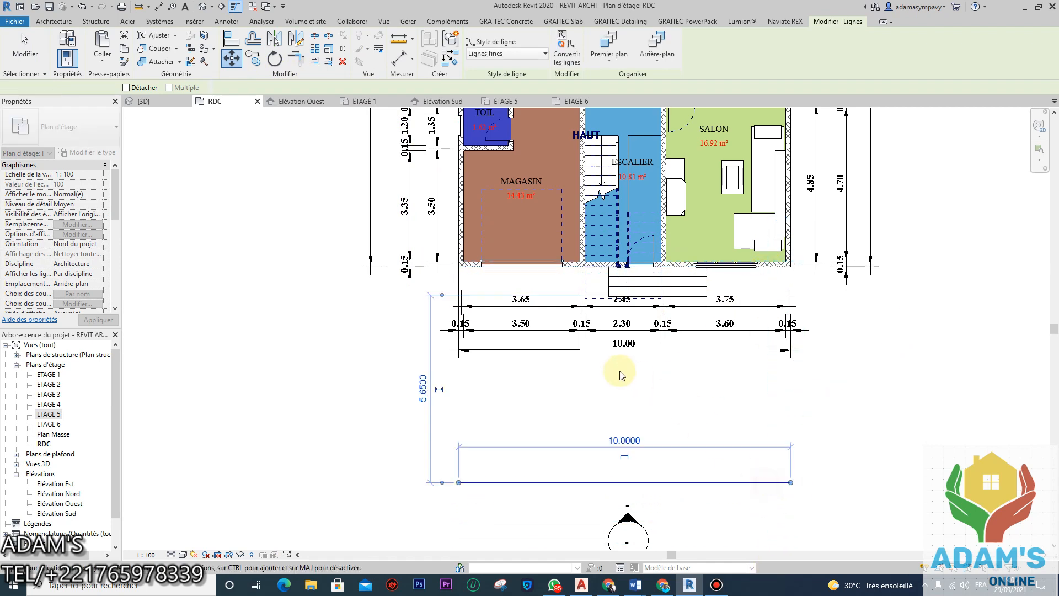
{"action": "scroll", "coordinate": [619, 371], "scroll_direction": "down", "scroll_amount": 3}
{"action": "key", "text": "Escape"}
{"action": "key", "text": "Escape"}
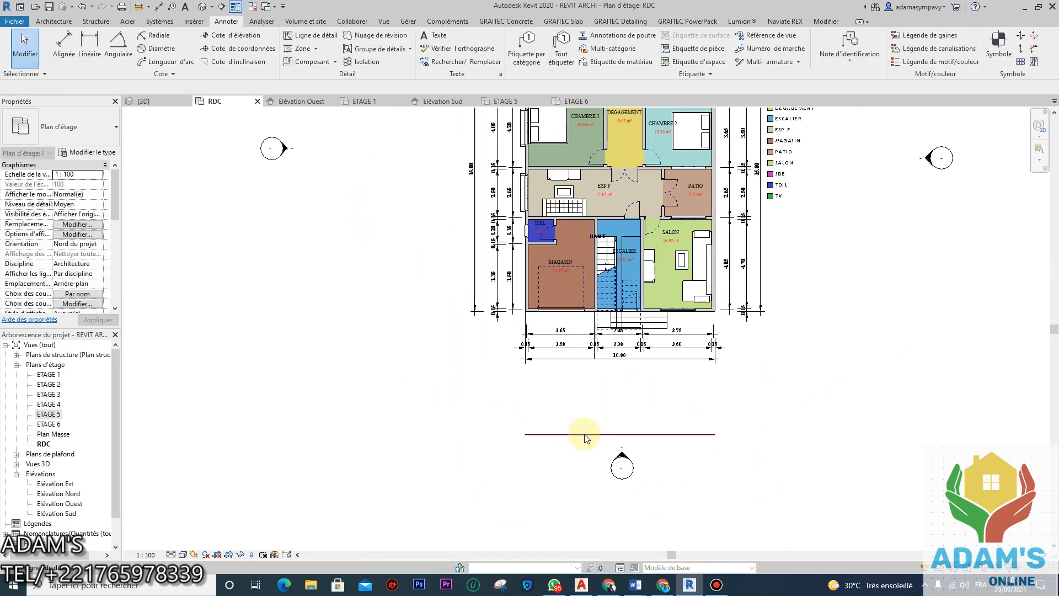
Step: Add a vertical guide at its midpoint and move the south elevation marker onto the crossing
{"action": "right_click", "coordinate": [584, 434]}
{"action": "left_click", "coordinate": [631, 268]}
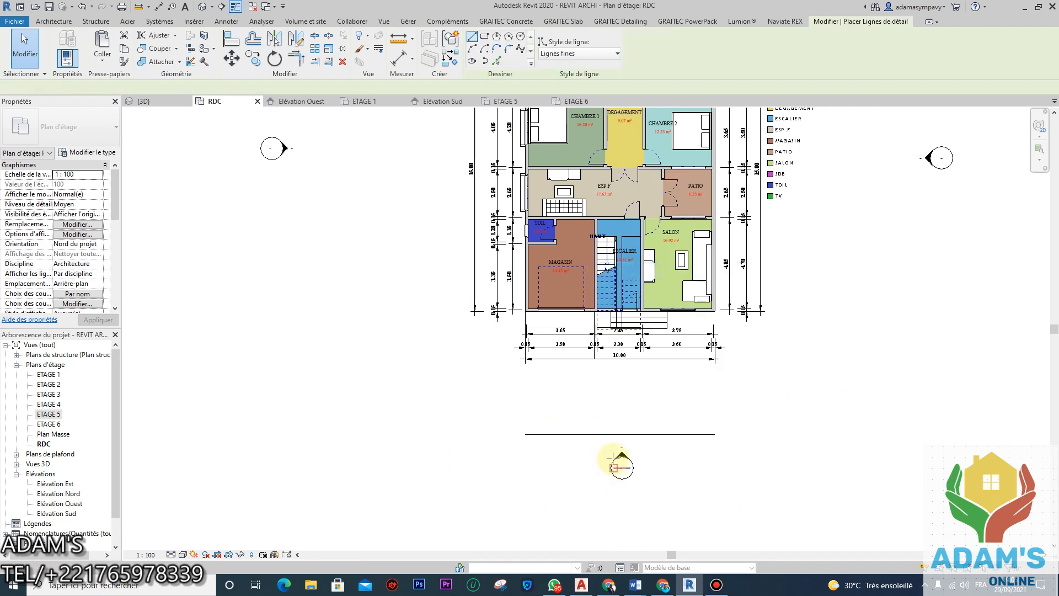
{"action": "left_click", "coordinate": [620, 434]}
{"action": "left_click", "coordinate": [619, 373]}
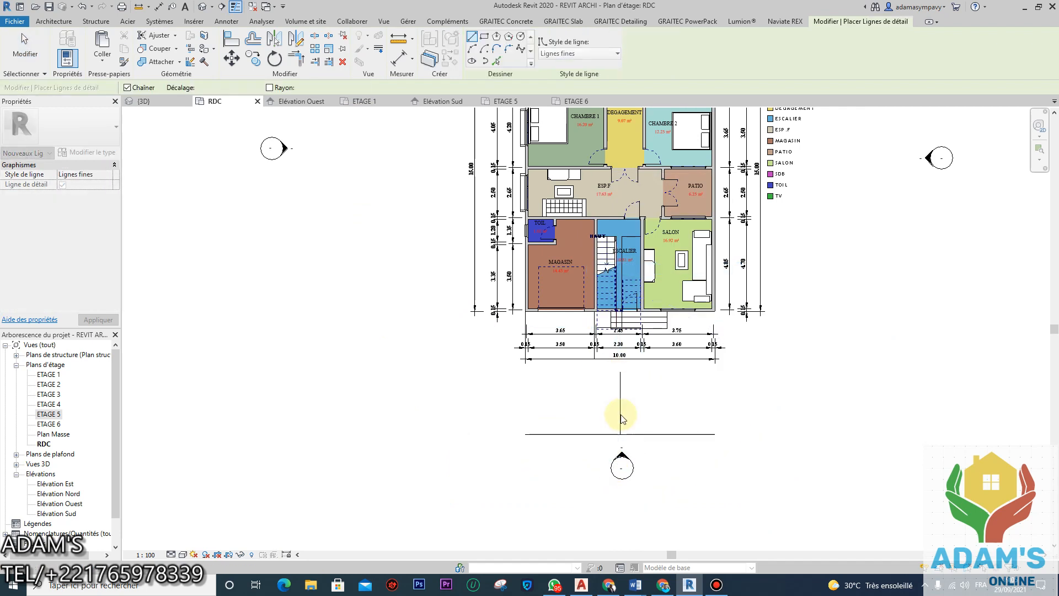
{"action": "key", "text": "Escape"}
{"action": "key", "text": "Escape"}
{"action": "left_click_drag", "start_coordinate": [669, 464], "coordinate": [463, 455]}
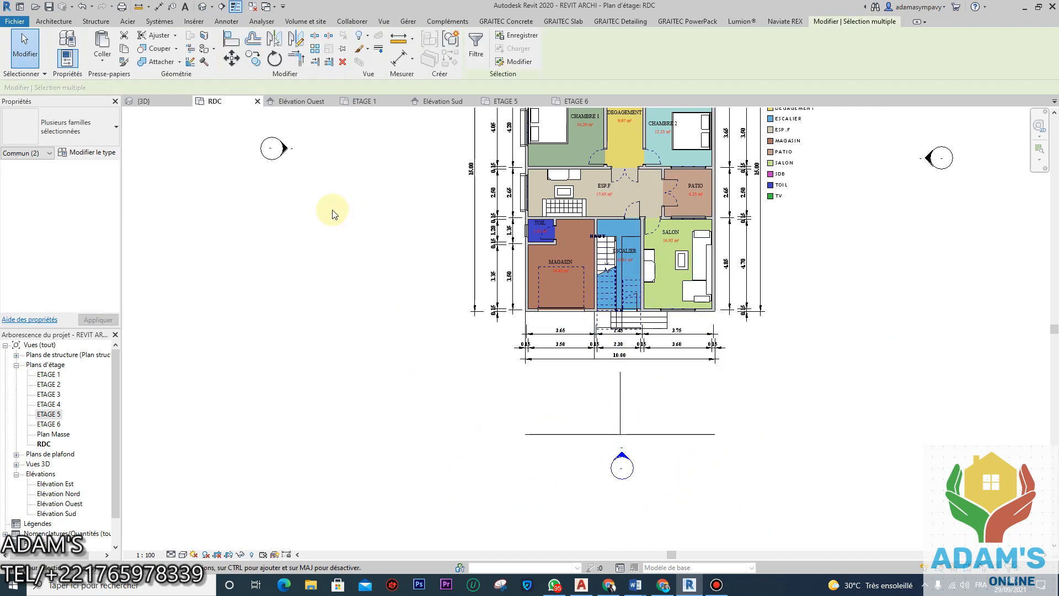
{"action": "left_click", "coordinate": [231, 57]}
{"action": "scroll", "coordinate": [610, 463], "scroll_direction": "up", "scroll_amount": 5}
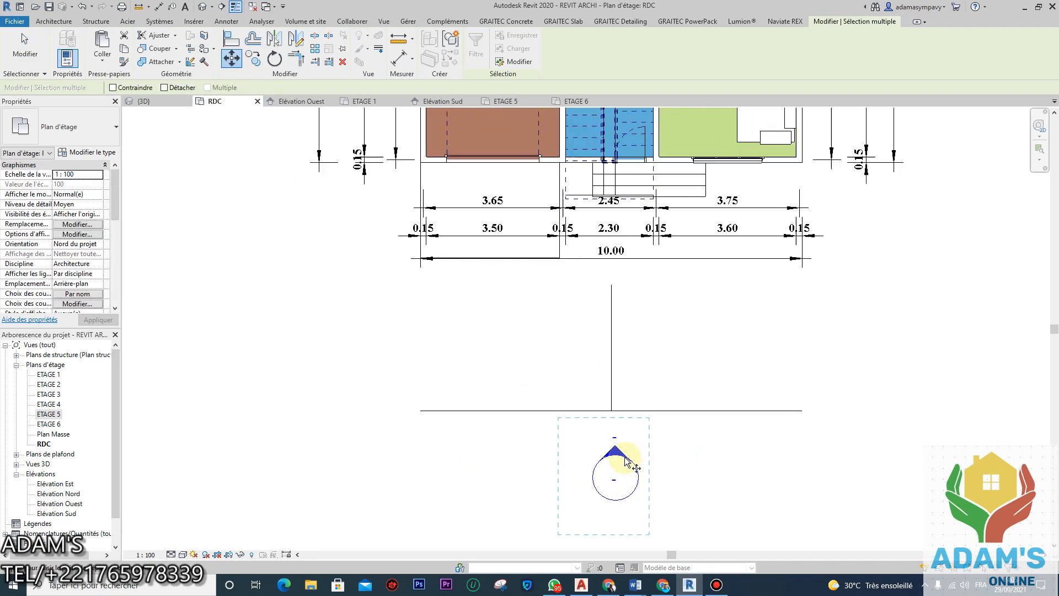
{"action": "left_click", "coordinate": [620, 455]}
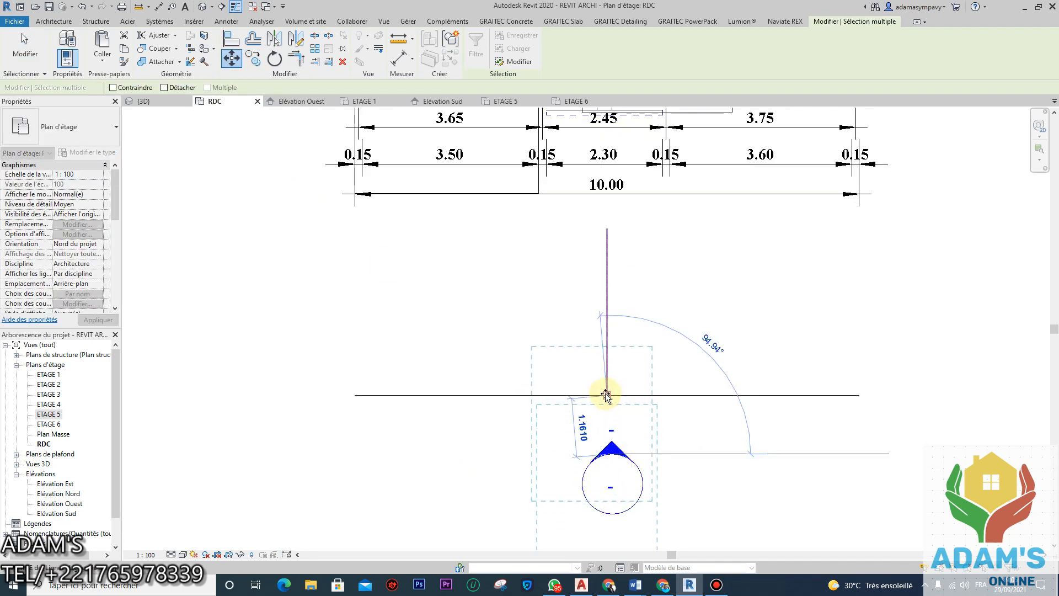
{"action": "left_click", "coordinate": [608, 395]}
{"action": "left_click", "coordinate": [683, 455]}
Step: Delete the temporary horizontal and vertical guide lines at both markers
{"action": "left_click_drag", "start_coordinate": [756, 437], "coordinate": [702, 347]}
{"action": "left_click_drag", "start_coordinate": [664, 311], "coordinate": [549, 255]}
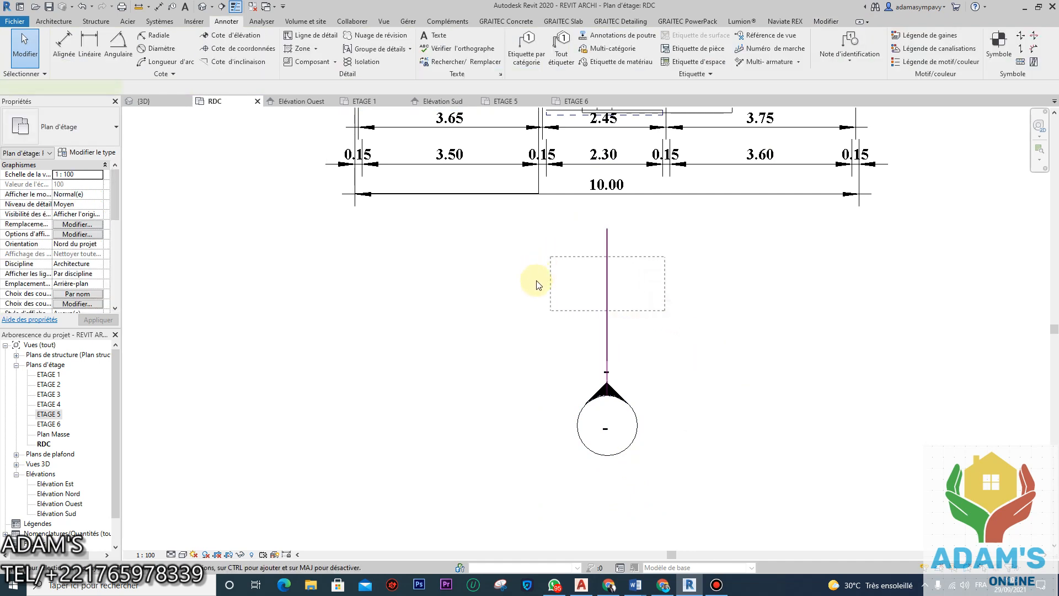
{"action": "key", "text": "Delete"}
{"action": "scroll", "coordinate": [548, 334], "scroll_direction": "down", "scroll_amount": 2}
{"action": "middle_click_drag", "start_coordinate": [557, 312], "coordinate": [574, 458]}
{"action": "middle_click_drag", "start_coordinate": [576, 291], "coordinate": [581, 398]}
{"action": "scroll", "coordinate": [582, 401], "scroll_direction": "down", "scroll_amount": 3}
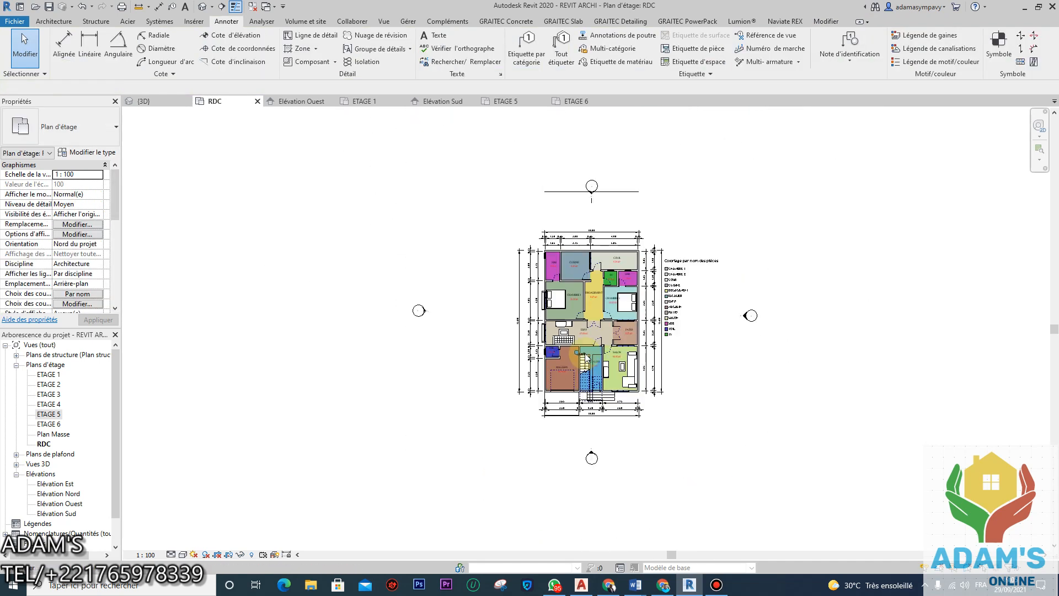
{"action": "scroll", "coordinate": [620, 190], "scroll_direction": "up", "scroll_amount": 2}
{"action": "left_click_drag", "start_coordinate": [655, 220], "coordinate": [611, 177]}
{"action": "key", "text": "Delete"}
{"action": "left_click_drag", "start_coordinate": [581, 219], "coordinate": [530, 211]}
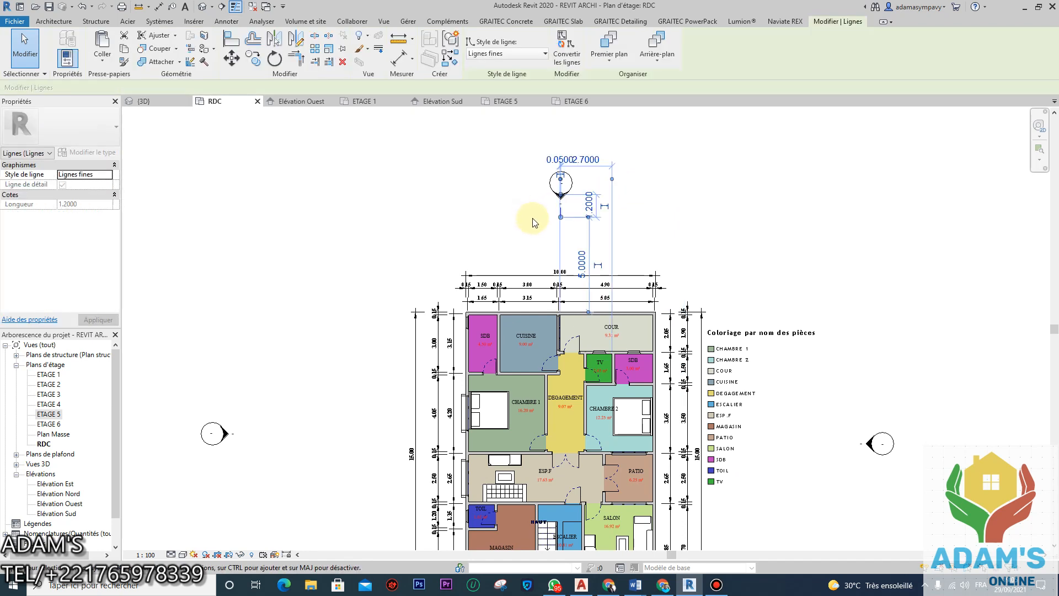
{"action": "key", "text": "Delete"}
{"action": "scroll", "coordinate": [573, 215], "scroll_direction": "down", "scroll_amount": 3}
{"action": "scroll", "coordinate": [573, 331], "scroll_direction": "up", "scroll_amount": 5}
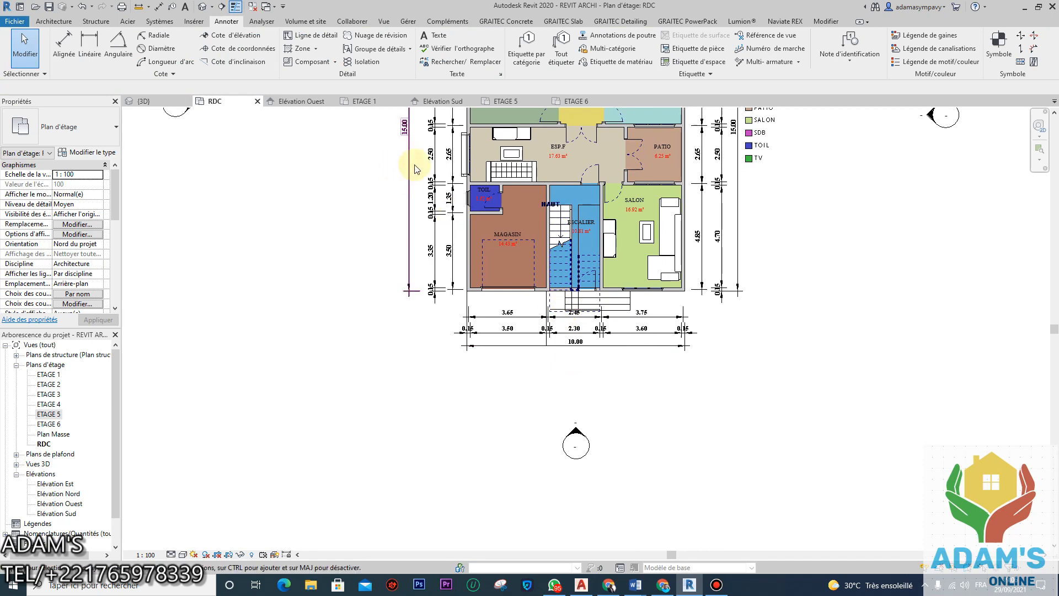
Step: Add the text note 'vue en plan rdc' below the plan
{"action": "left_click", "coordinate": [436, 38]}
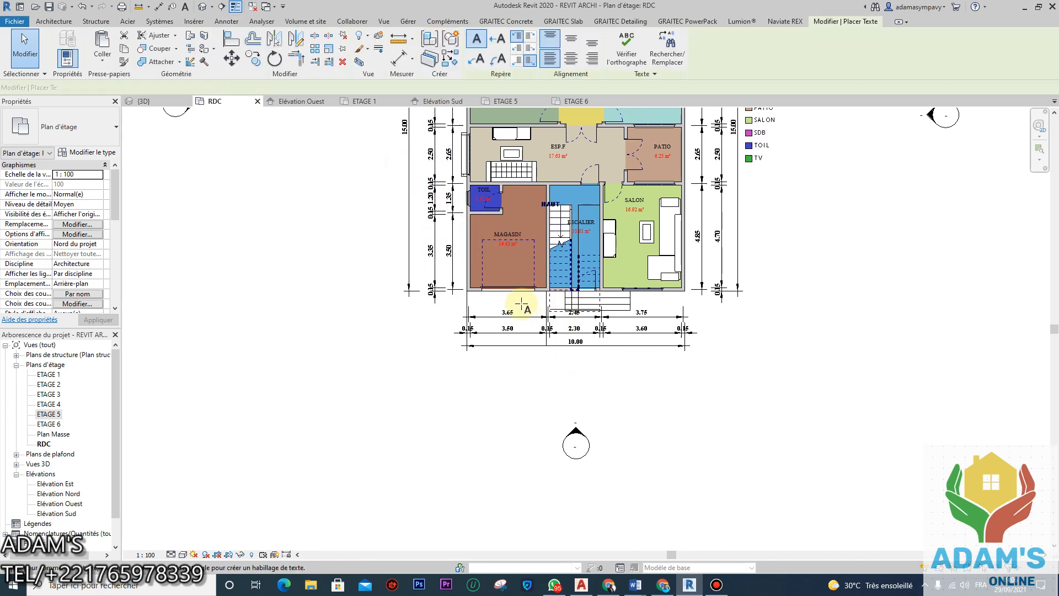
{"action": "left_click", "coordinate": [518, 374]}
{"action": "type", "text": "vue e"}
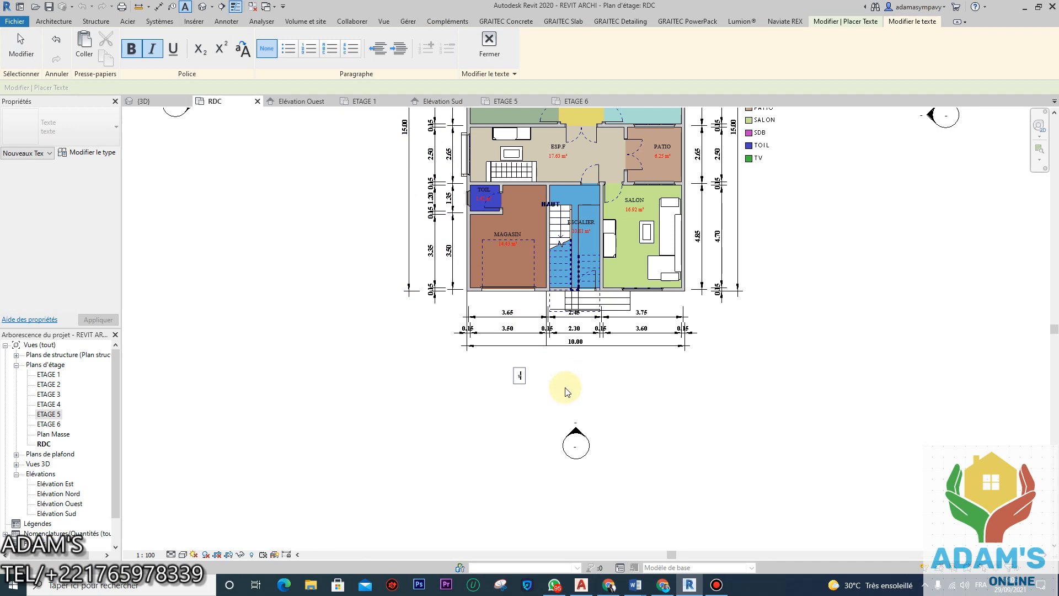
{"action": "type", "text": "n plan rdc"}
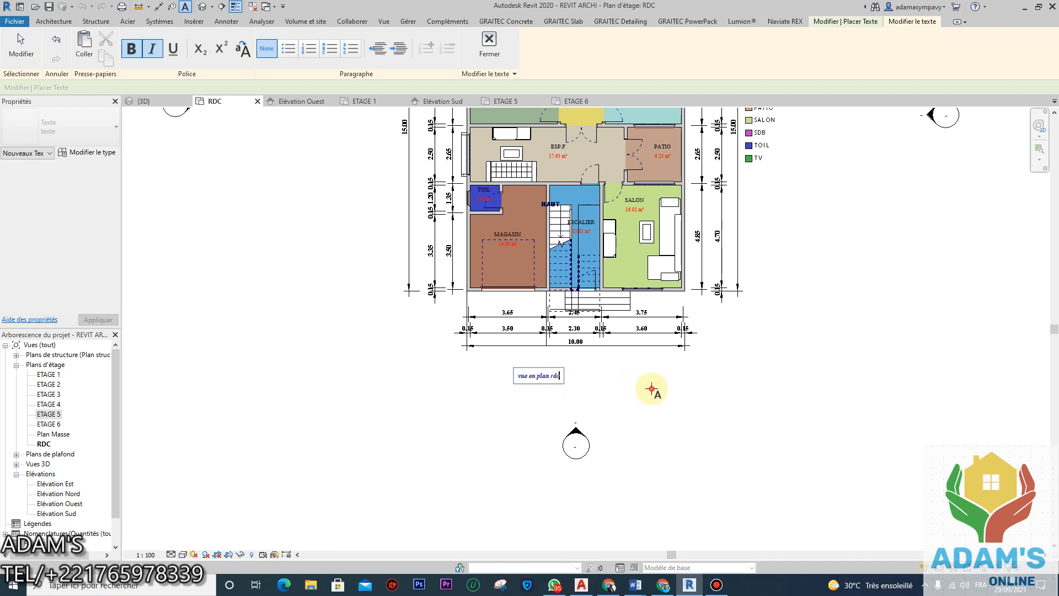
{"action": "left_click", "coordinate": [652, 389]}
{"action": "key", "text": "Escape"}
{"action": "key", "text": "Escape"}
Step: Give the title a duplicated 'texte 2' type with 7 mm text, then nudge it up-left
{"action": "left_click", "coordinate": [552, 377]}
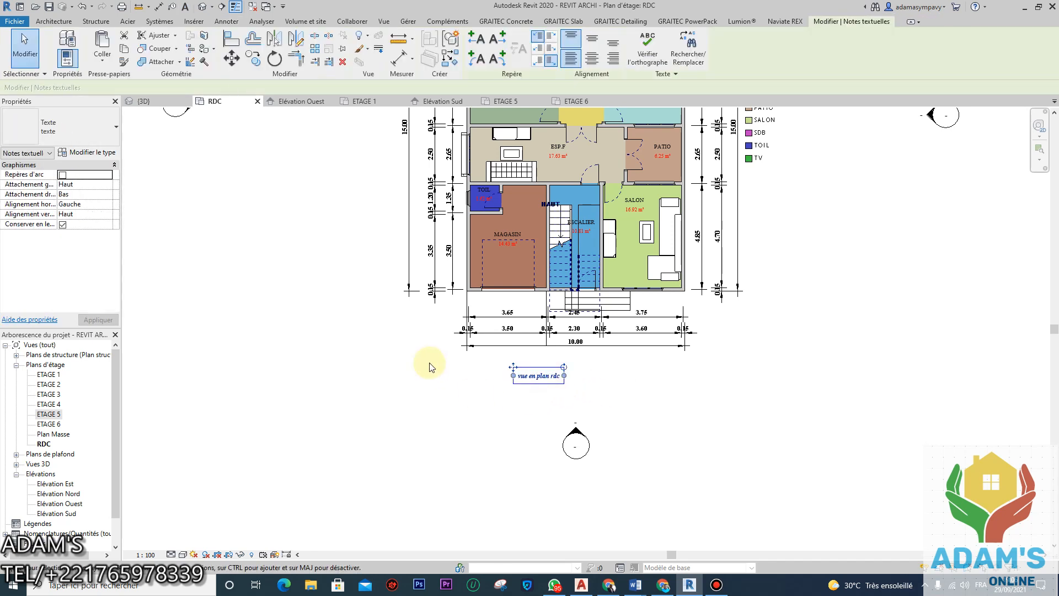
{"action": "left_click", "coordinate": [87, 152]}
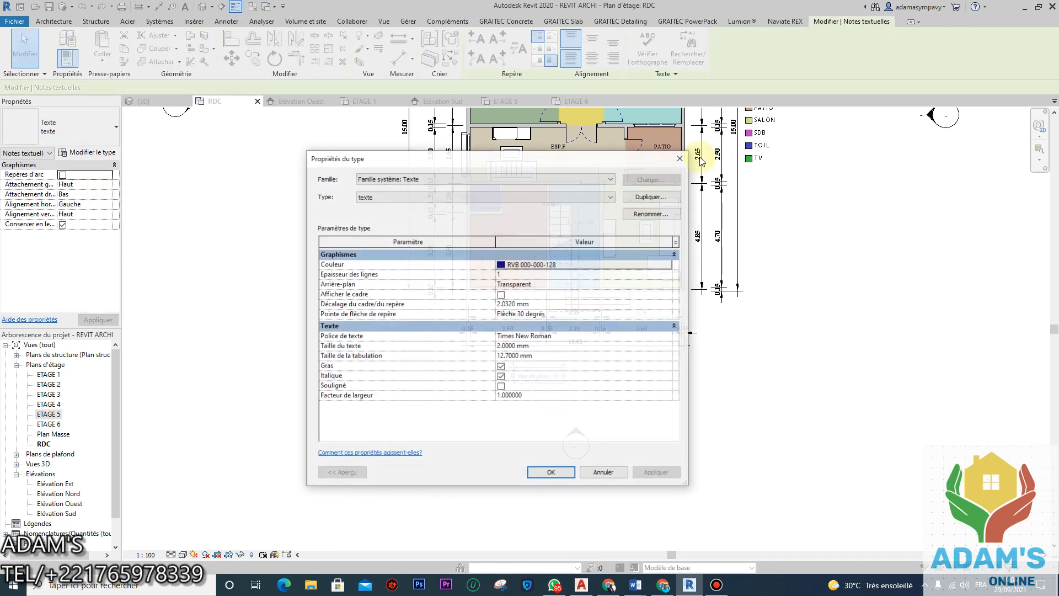
{"action": "left_click", "coordinate": [656, 197]}
{"action": "left_click", "coordinate": [507, 344]}
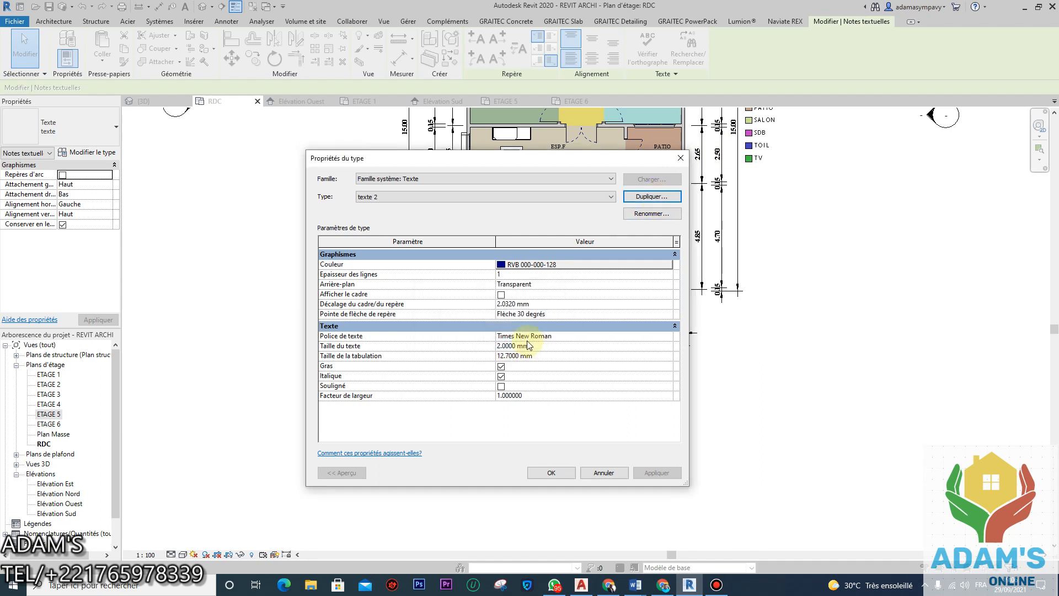
{"action": "left_click", "coordinate": [519, 345]}
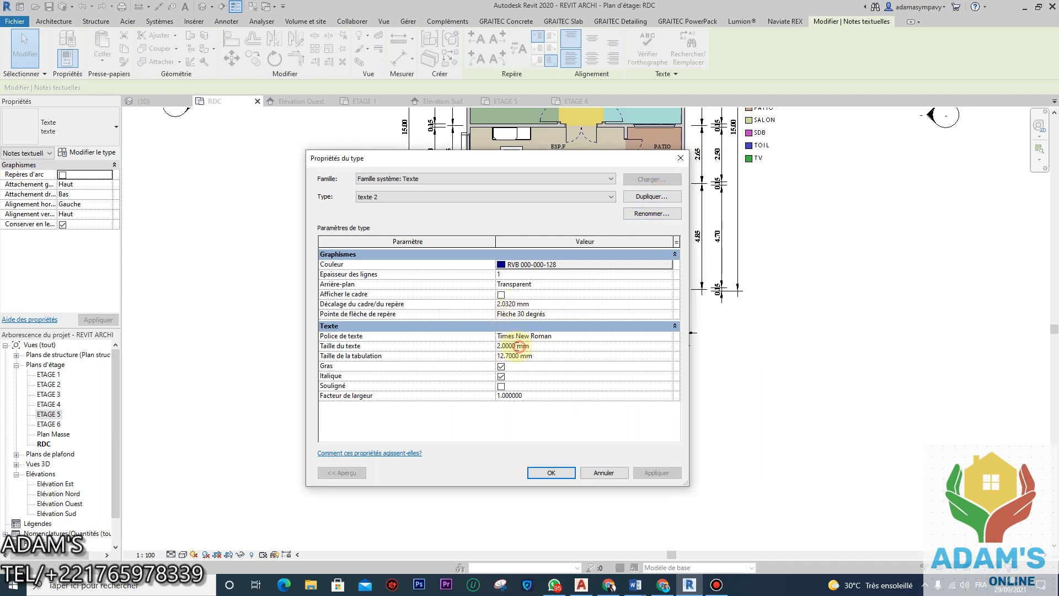
{"action": "type", "text": "7"}
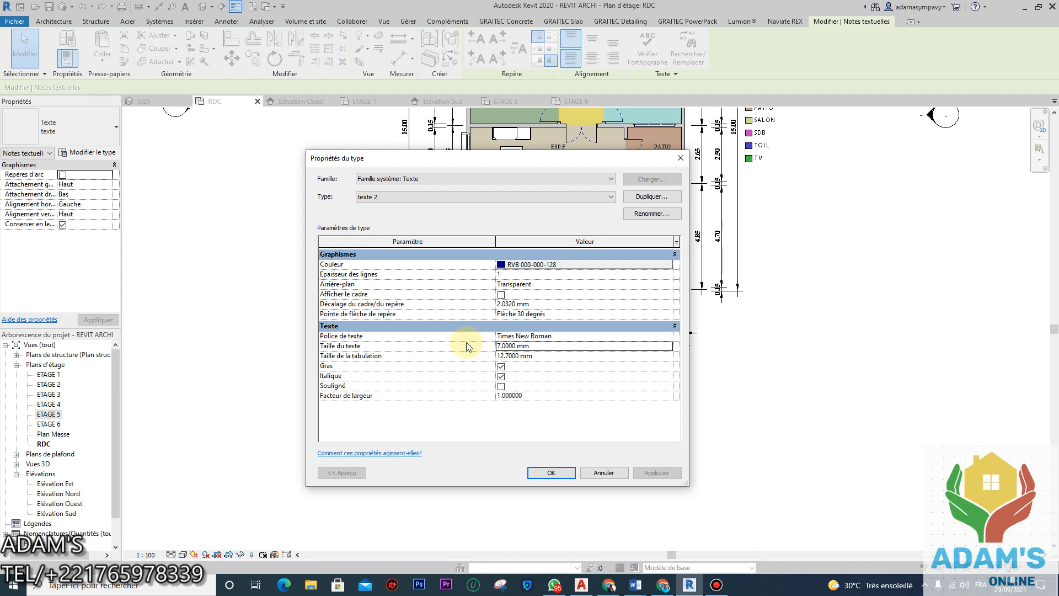
{"action": "left_click", "coordinate": [554, 473]}
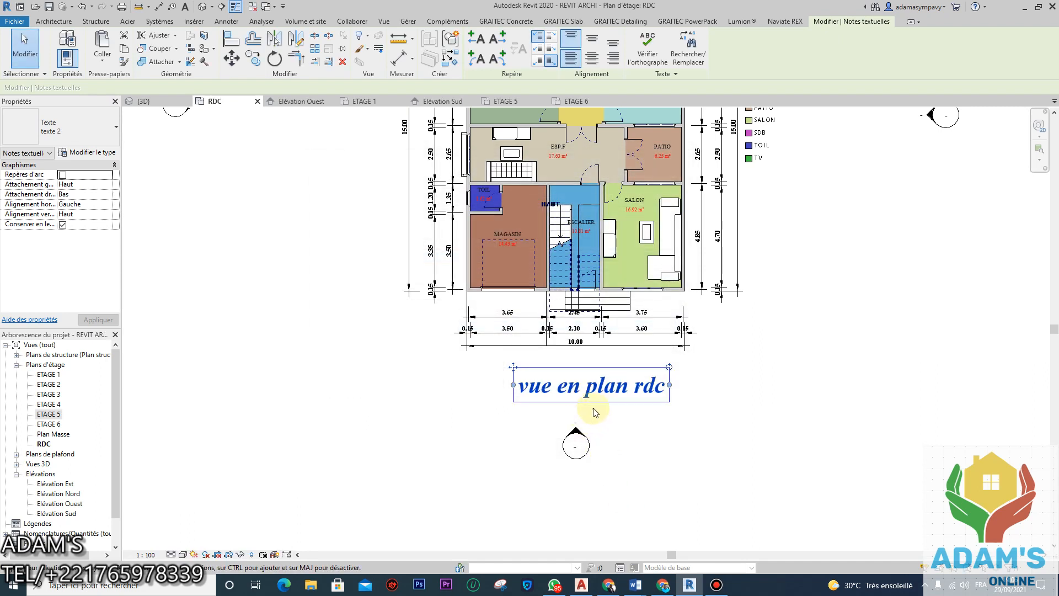
{"action": "key", "text": "Left"}
{"action": "key", "text": "Left"}
{"action": "key", "text": "Left"}
{"action": "key", "text": "Left"}
{"action": "key", "text": "Up"}
{"action": "key", "text": "Up"}
{"action": "key", "text": "Up"}
{"action": "key", "text": "Up"}
{"action": "key", "text": "Up"}
{"action": "left_click", "coordinate": [756, 426]}
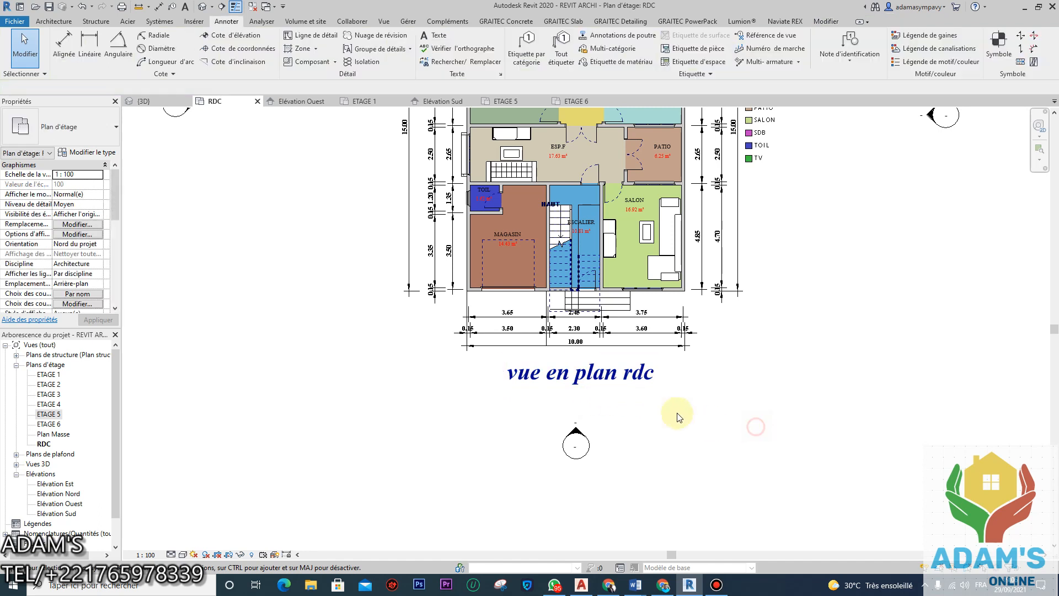
Step: Draw a detail-line rectangle around the 'vue en plan rdc' title
{"action": "left_click", "coordinate": [312, 36]}
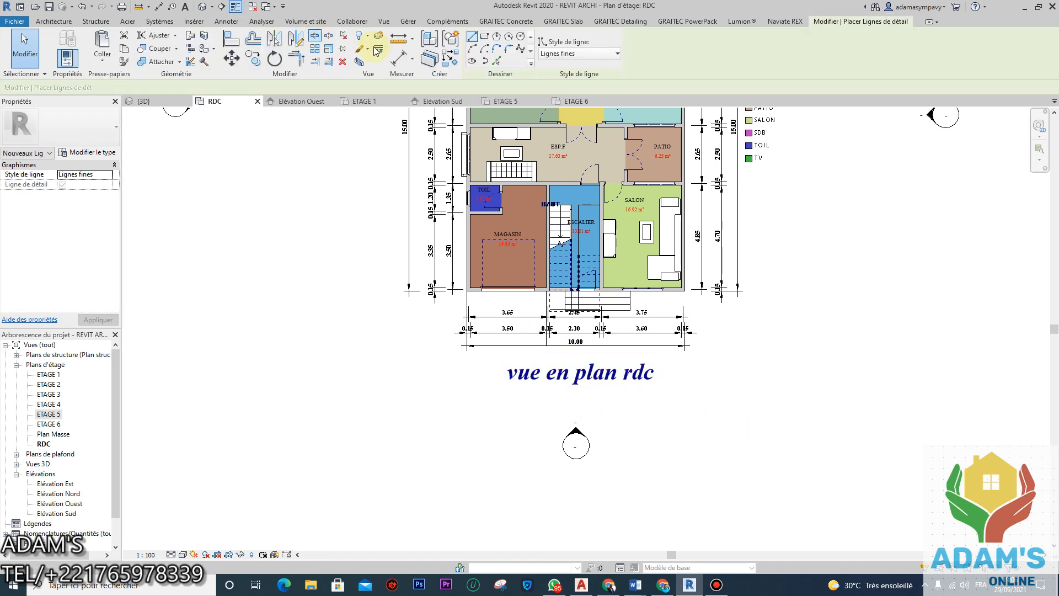
{"action": "left_click", "coordinate": [484, 36]}
{"action": "scroll", "coordinate": [499, 352], "scroll_direction": "up", "scroll_amount": 2}
{"action": "left_click", "coordinate": [501, 349]}
{"action": "left_click", "coordinate": [728, 408]}
{"action": "scroll", "coordinate": [579, 345], "scroll_direction": "down", "scroll_amount": 2}
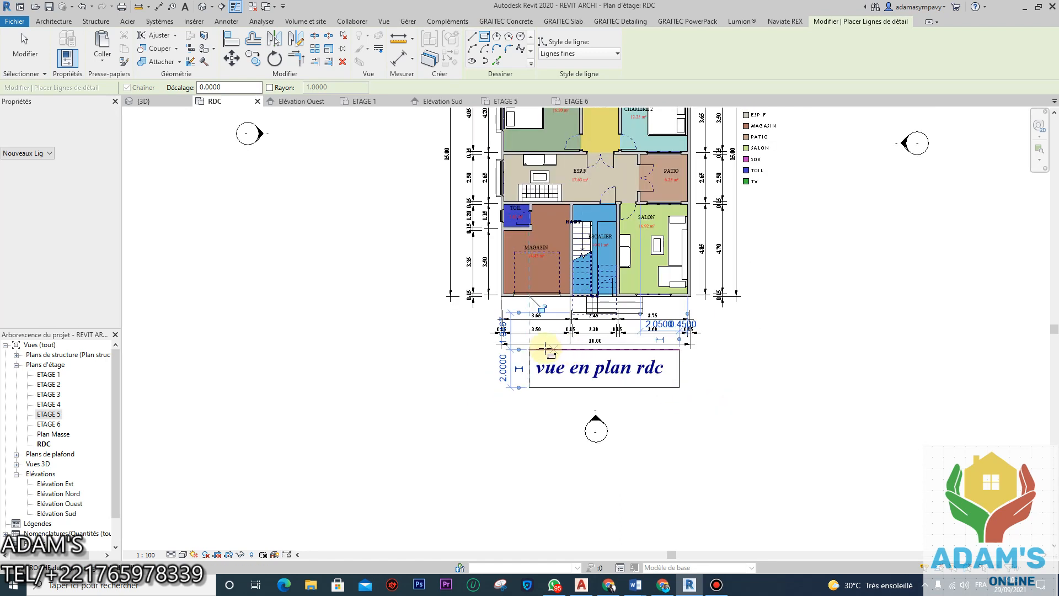
{"action": "key", "text": "Escape"}
{"action": "key", "text": "Escape"}
{"action": "scroll", "coordinate": [508, 361], "scroll_direction": "down", "scroll_amount": 3}
{"action": "middle_click_drag", "start_coordinate": [645, 371], "coordinate": [648, 408]}
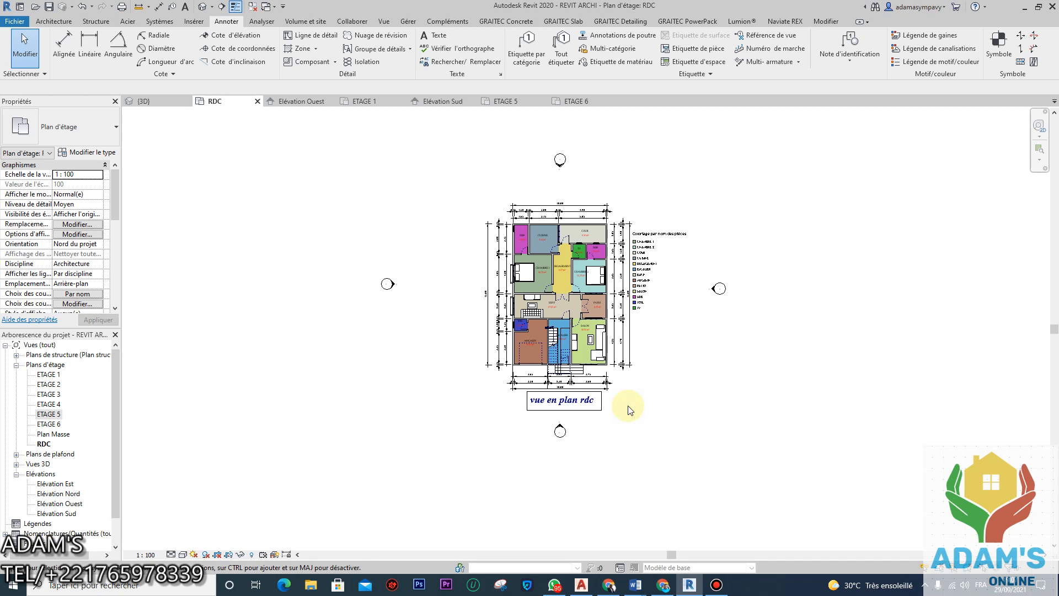
Step: Confirm the current page setup and preview the printed RDC page
{"action": "key", "text": "ctrl+p"}
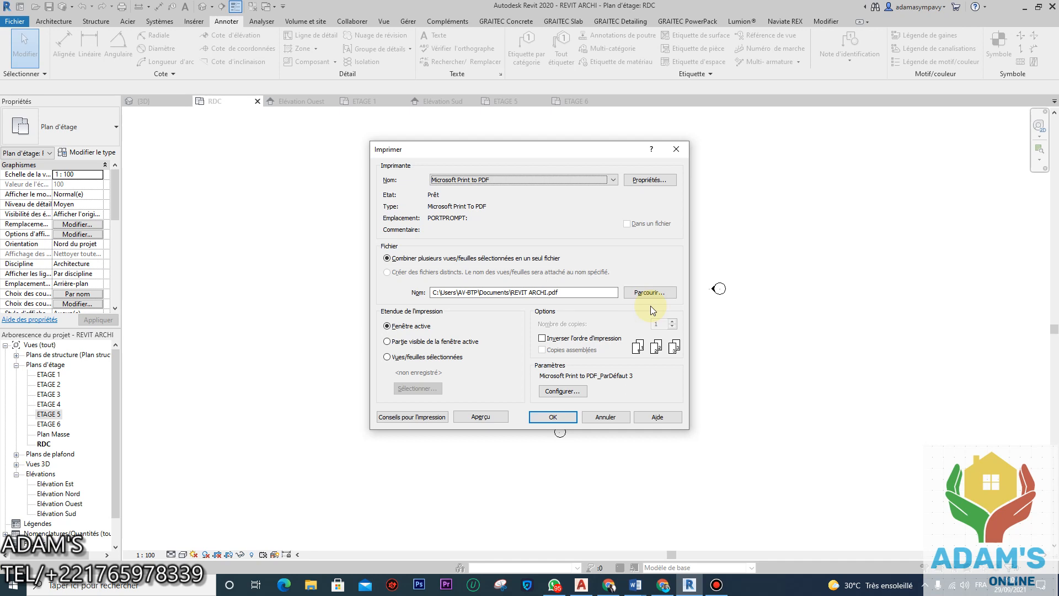
{"action": "left_click", "coordinate": [571, 393]}
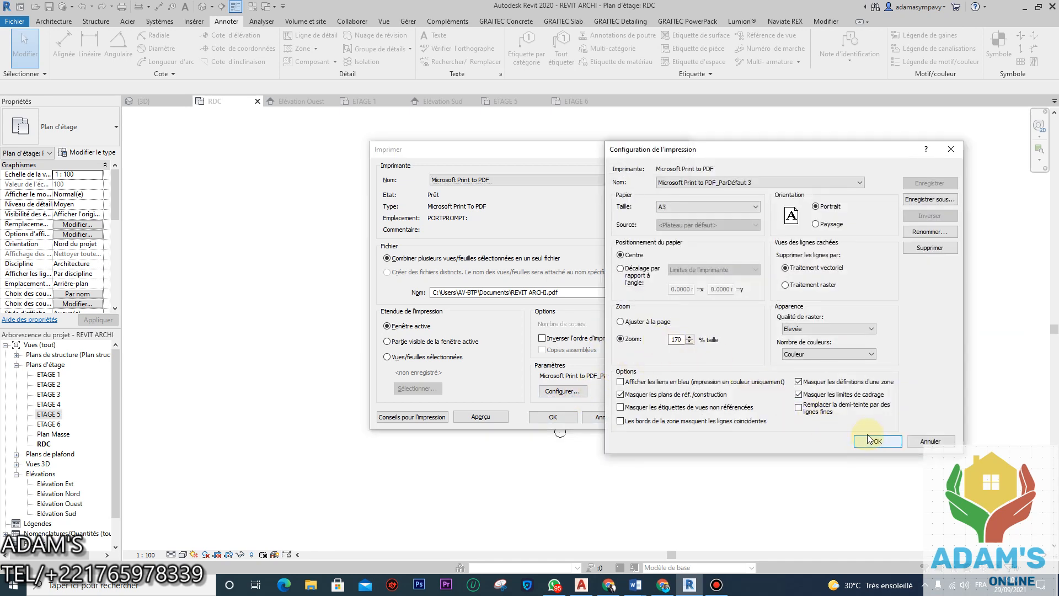
{"action": "left_click", "coordinate": [877, 442]}
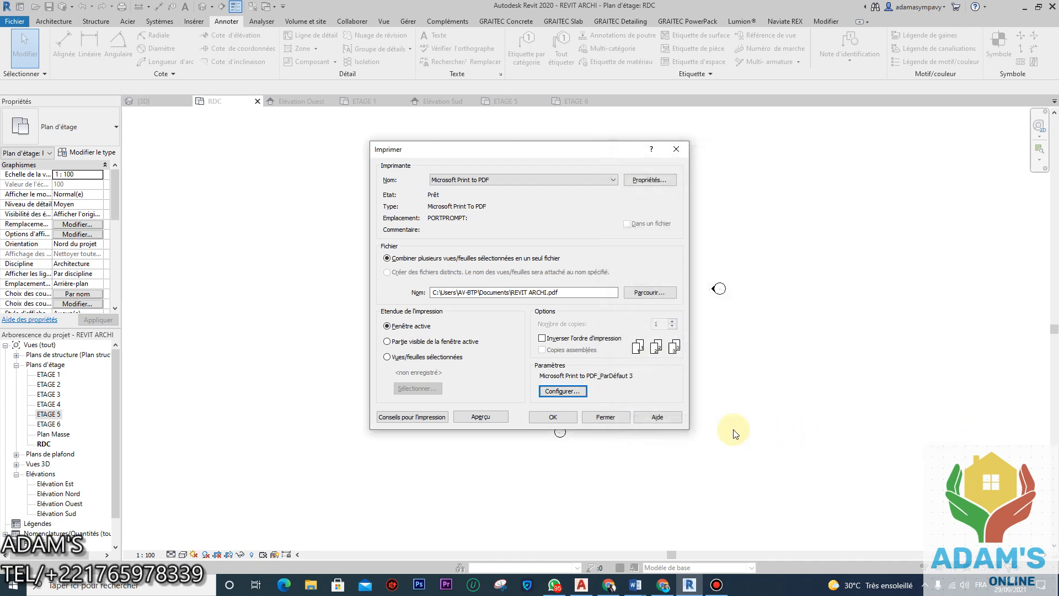
{"action": "left_click", "coordinate": [481, 417]}
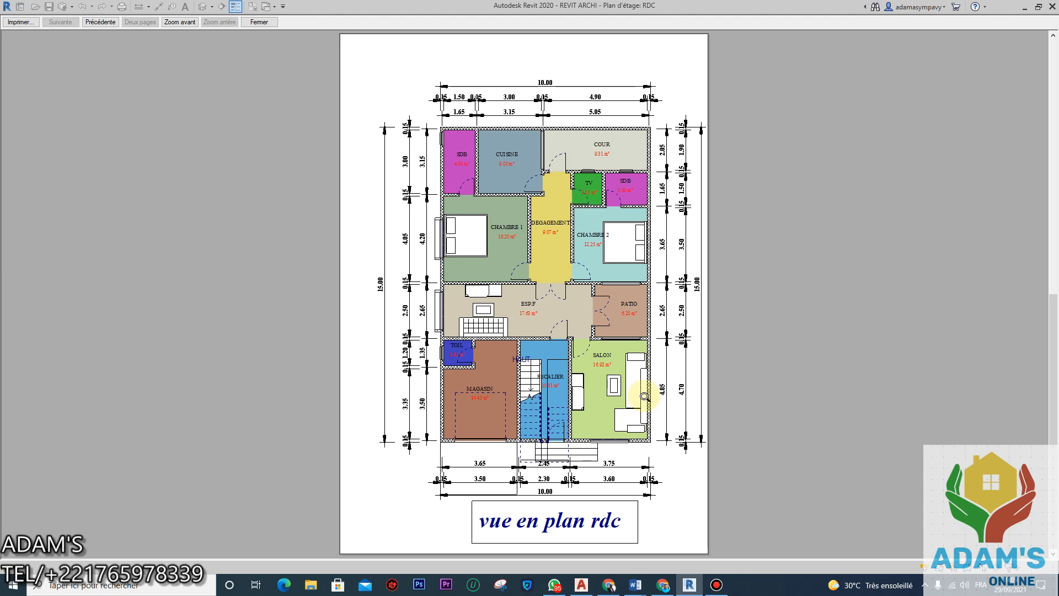
{"action": "left_click", "coordinate": [28, 24]}
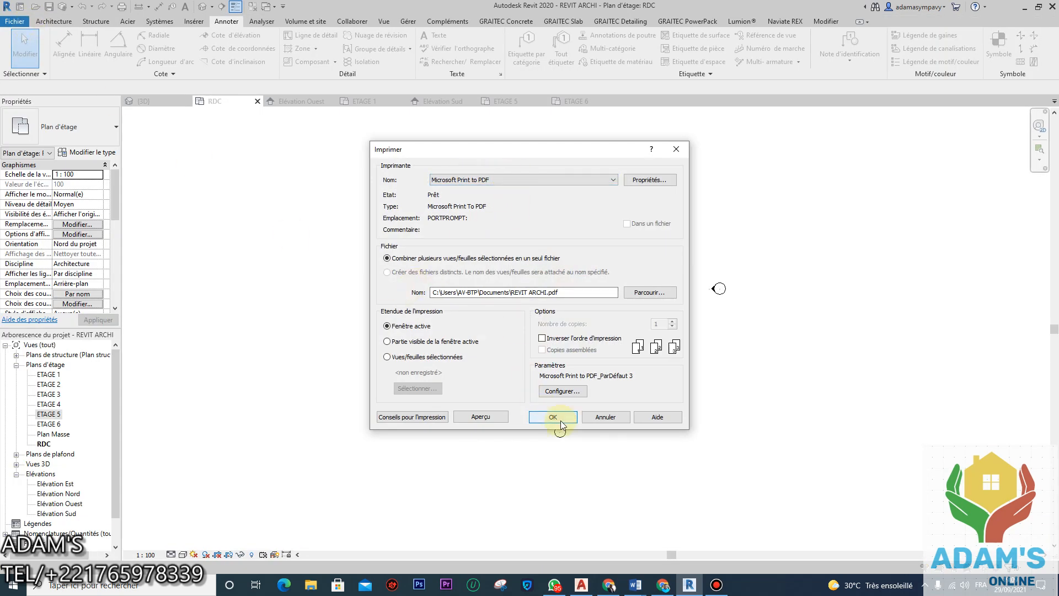
Step: Print the plan to a PDF named 'v rdc' and minimize Revit
{"action": "left_click", "coordinate": [560, 421]}
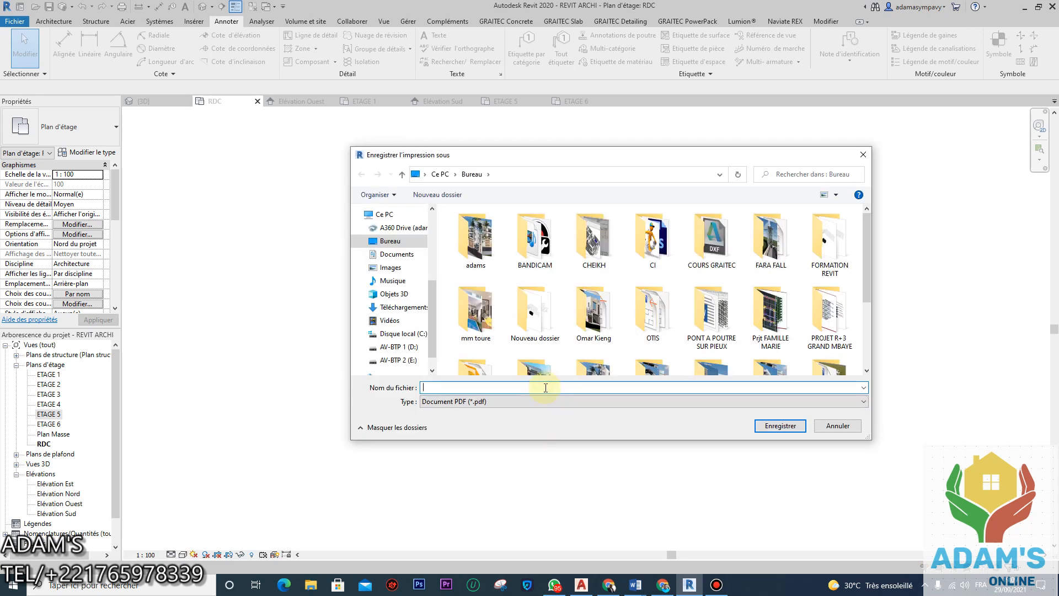
{"action": "type", "text": "v rdc"}
{"action": "left_click", "coordinate": [772, 429]}
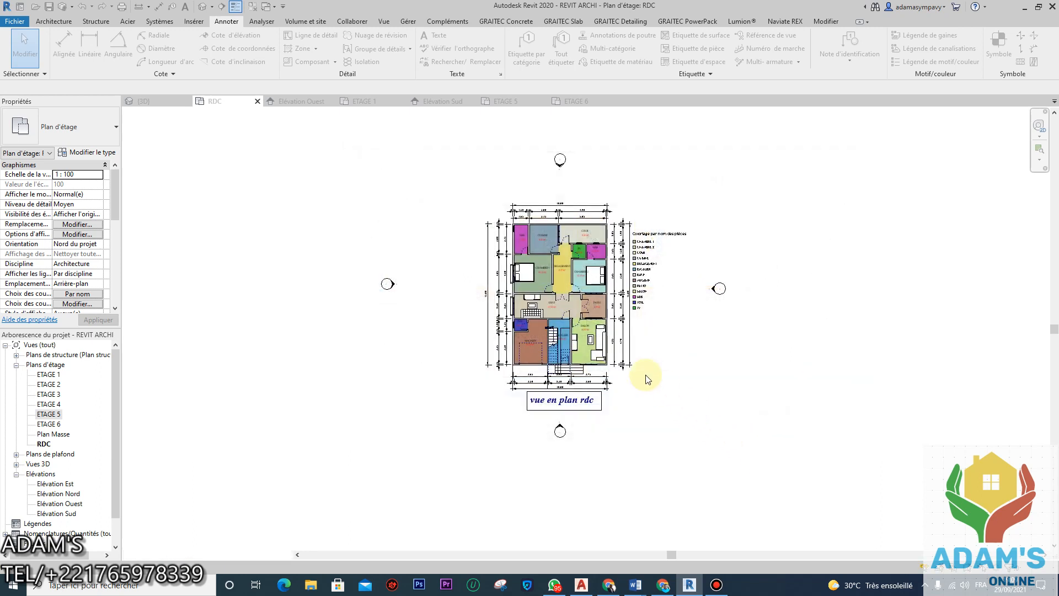
{"action": "left_click", "coordinate": [1021, 8]}
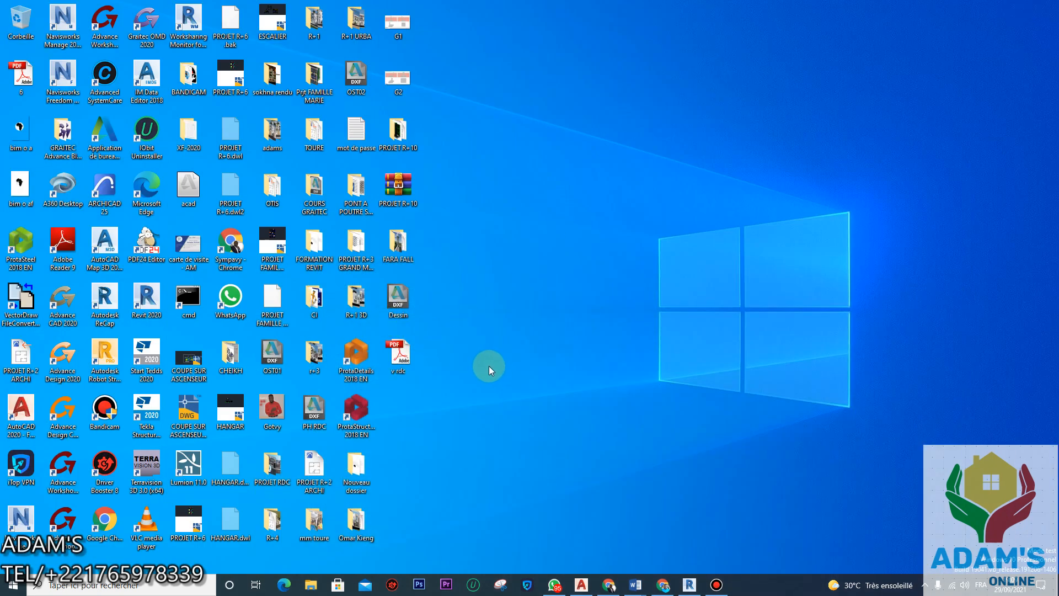
{"action": "left_click", "coordinate": [398, 353]}
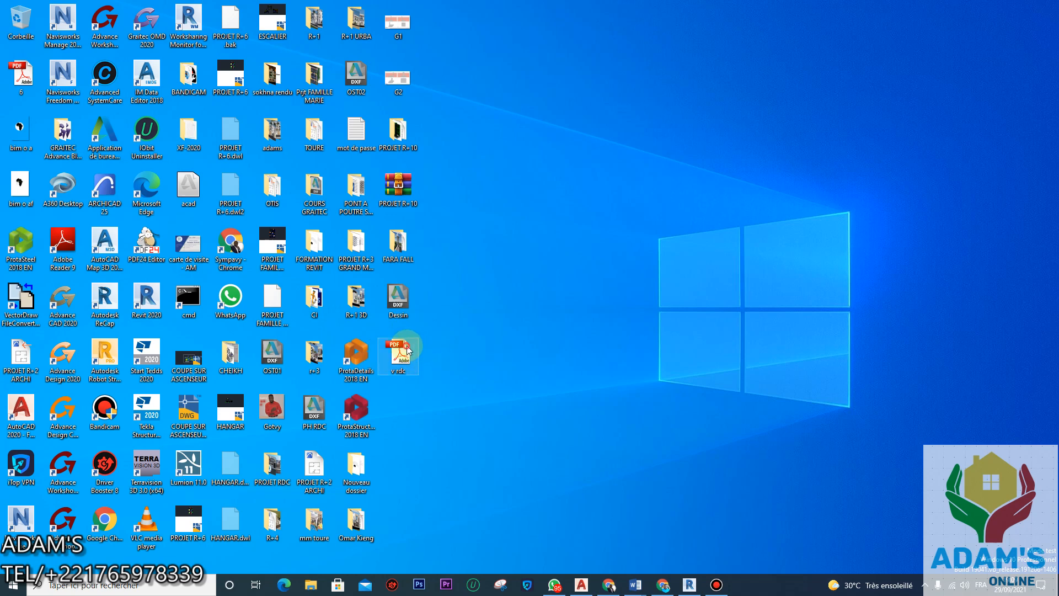
{"action": "scroll", "coordinate": [597, 250], "scroll_direction": "down", "scroll_amount": 10}
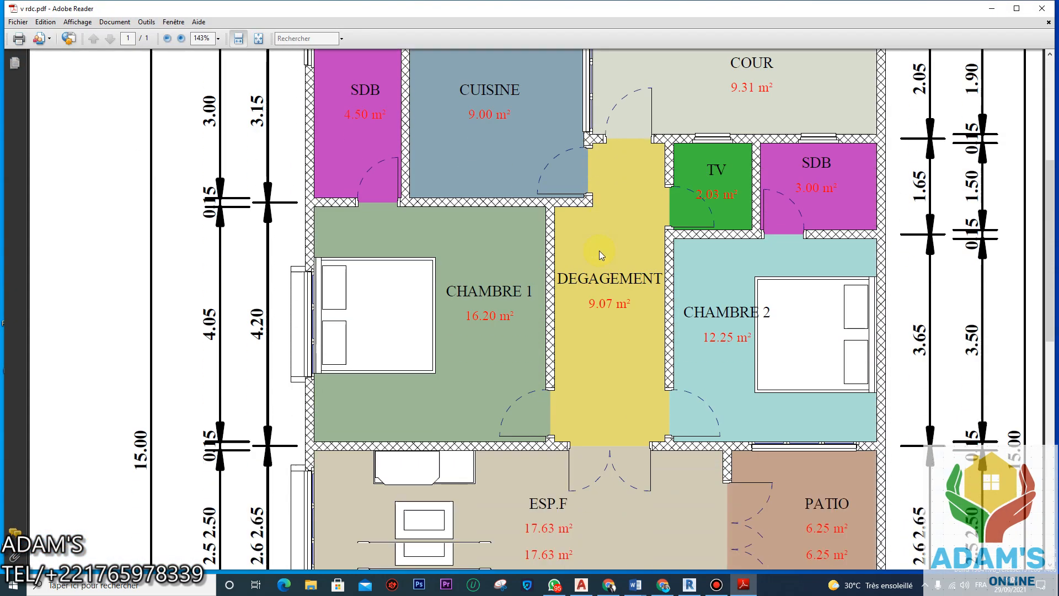
{"action": "scroll", "coordinate": [600, 256], "scroll_direction": "down", "scroll_amount": 8}
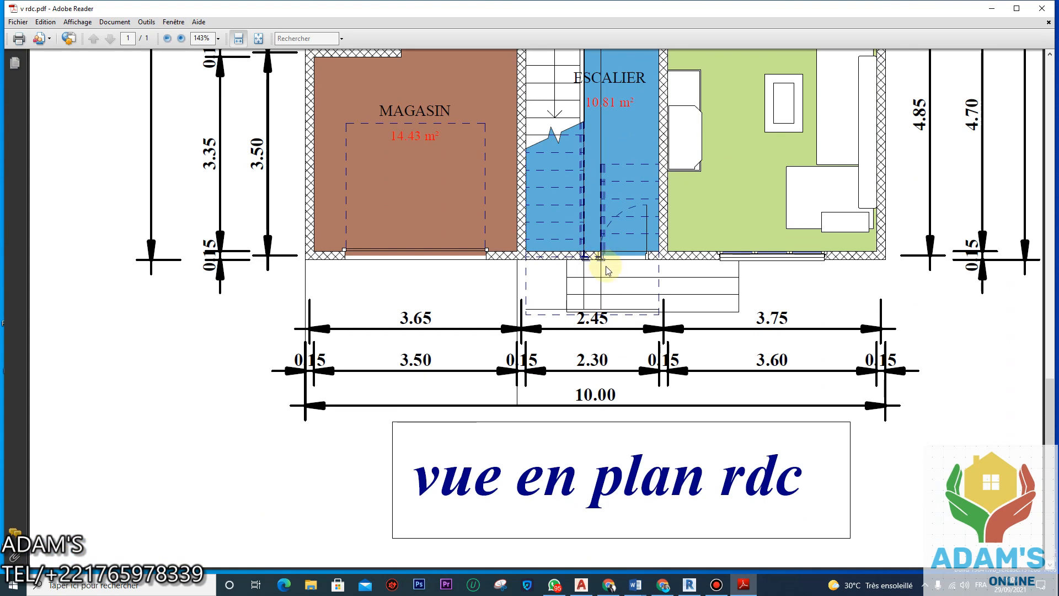
{"action": "scroll", "coordinate": [629, 302], "scroll_direction": "up", "scroll_amount": 10}
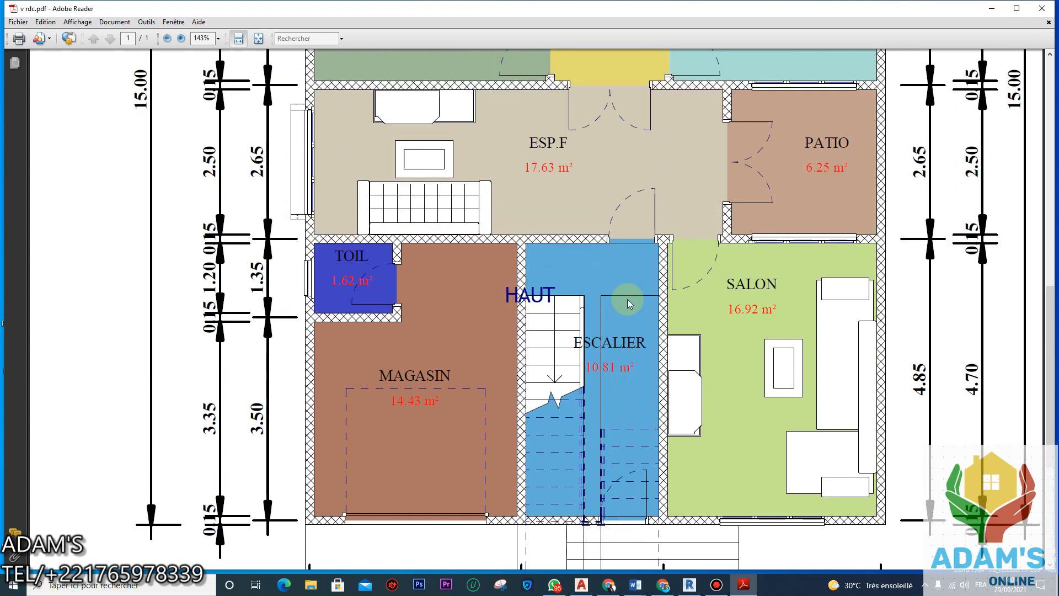
{"action": "scroll", "coordinate": [627, 299], "scroll_direction": "up", "scroll_amount": 3}
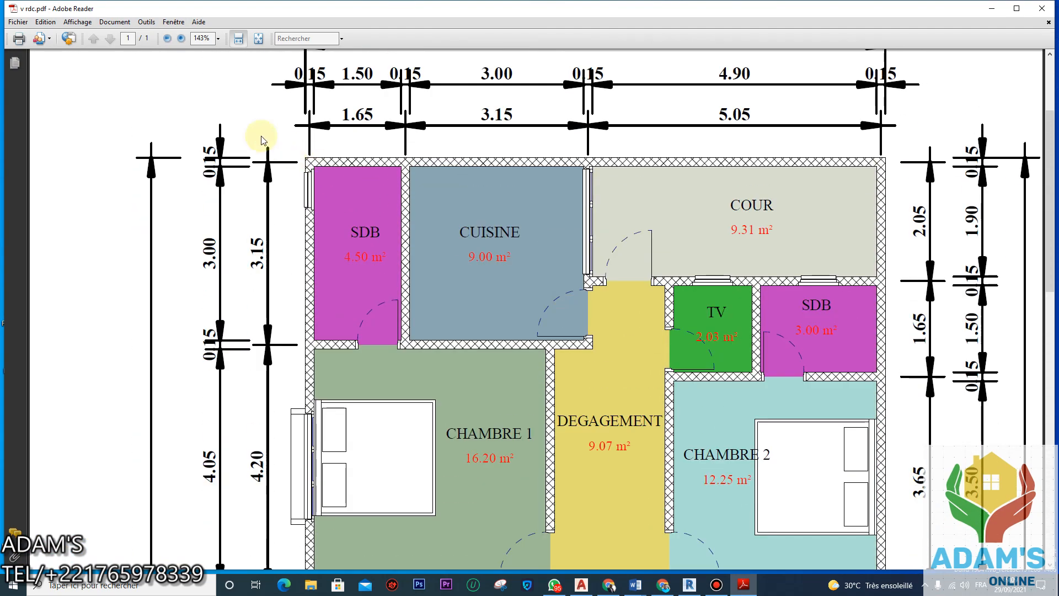
{"action": "left_click", "coordinate": [218, 38]}
{"action": "left_click", "coordinate": [239, 103]}
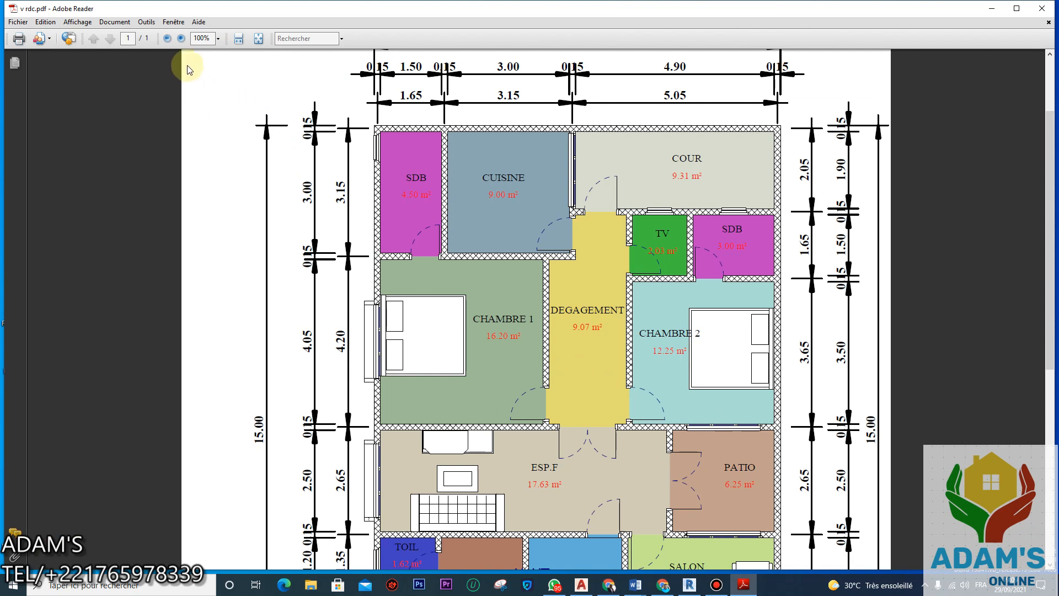
{"action": "left_click", "coordinate": [219, 38]}
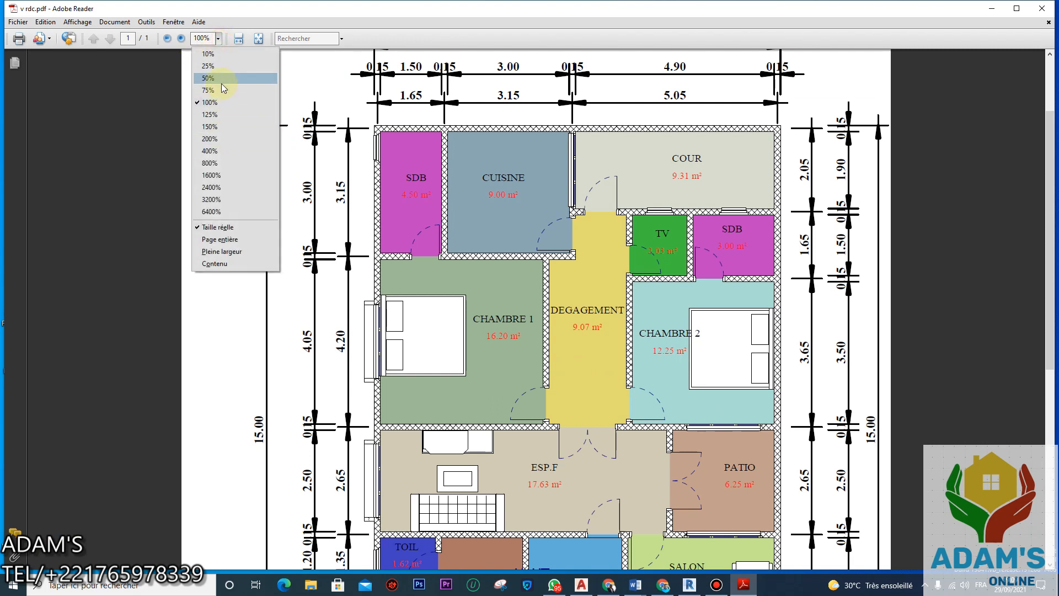
{"action": "left_click", "coordinate": [217, 78]}
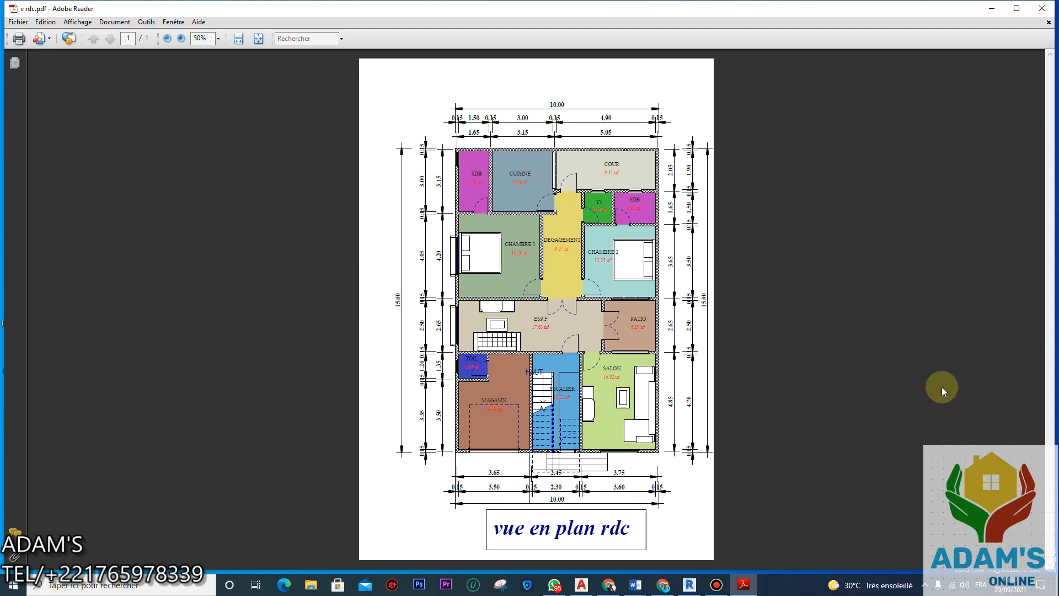
{"action": "left_click", "coordinate": [1041, 8]}
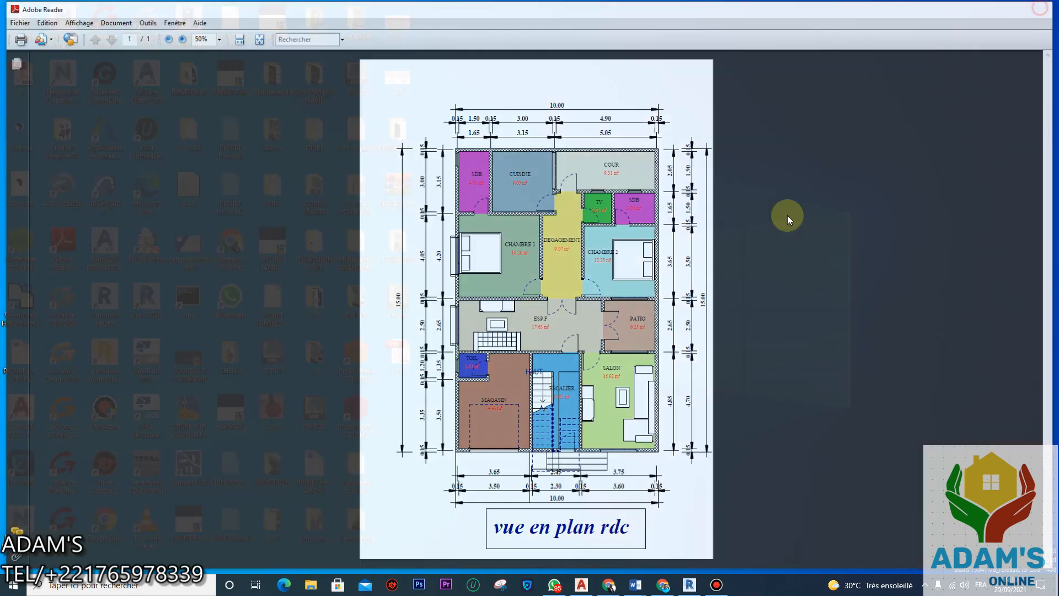
Step: Start a new sheet from the project's Sheets node, then cancel it
{"action": "left_click", "coordinate": [689, 584]}
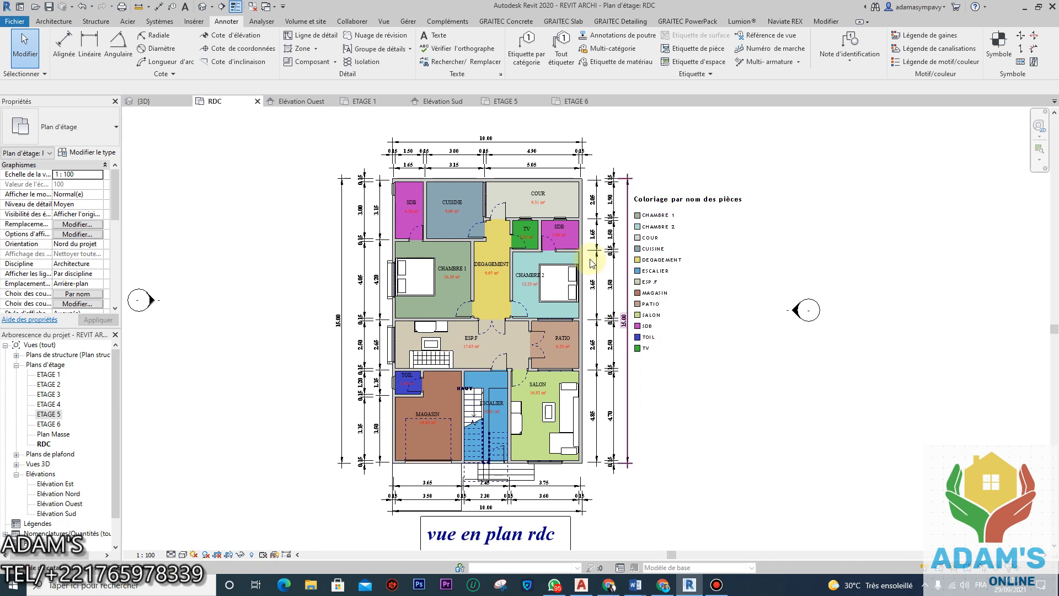
{"action": "scroll", "coordinate": [31, 499], "scroll_direction": "down", "scroll_amount": 1}
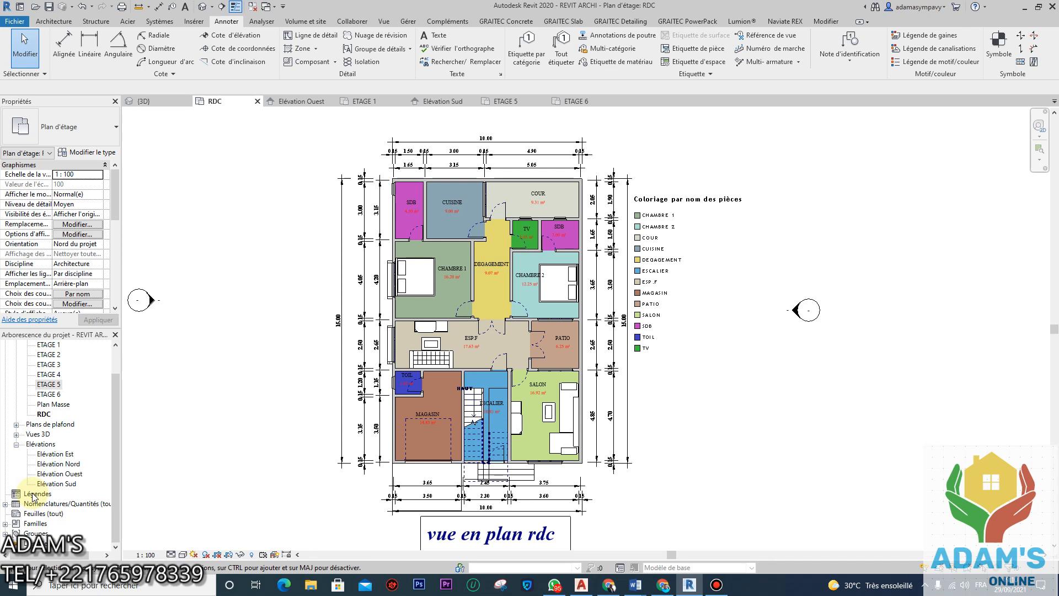
{"action": "right_click", "coordinate": [40, 513]}
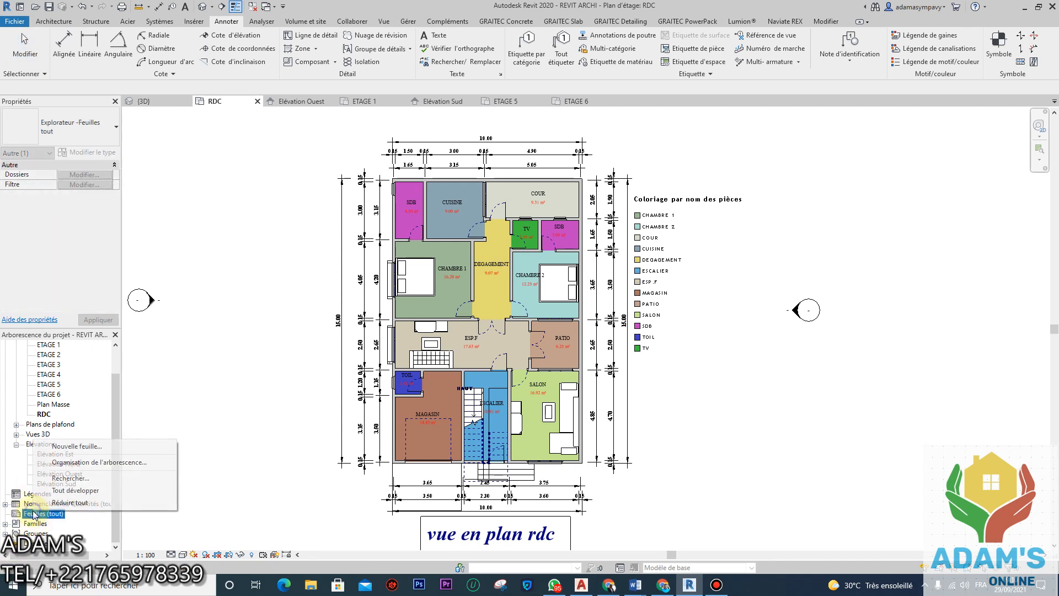
{"action": "left_click", "coordinate": [109, 450]}
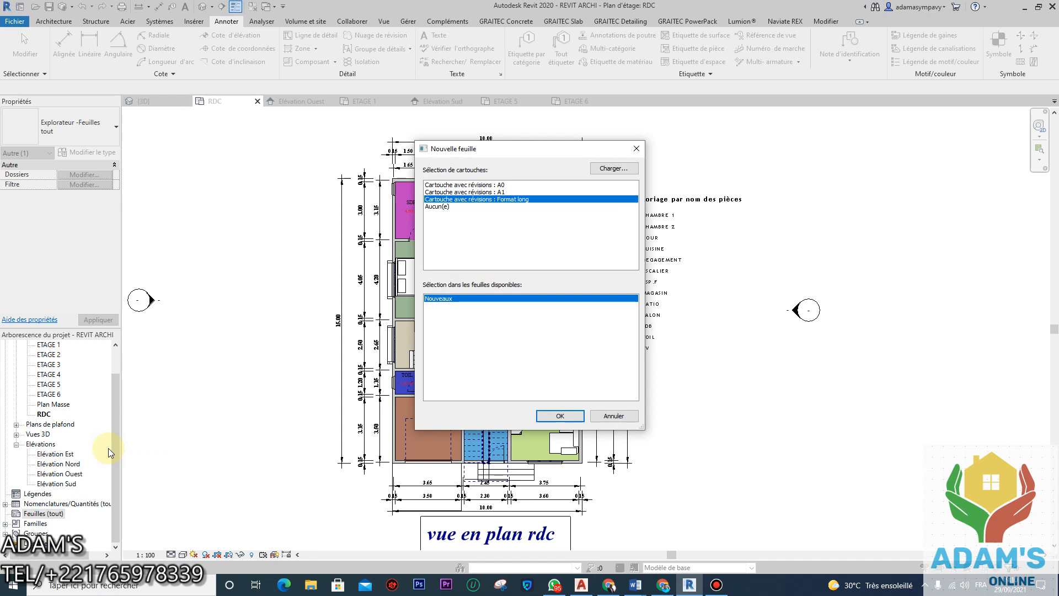
{"action": "left_click", "coordinate": [614, 416]}
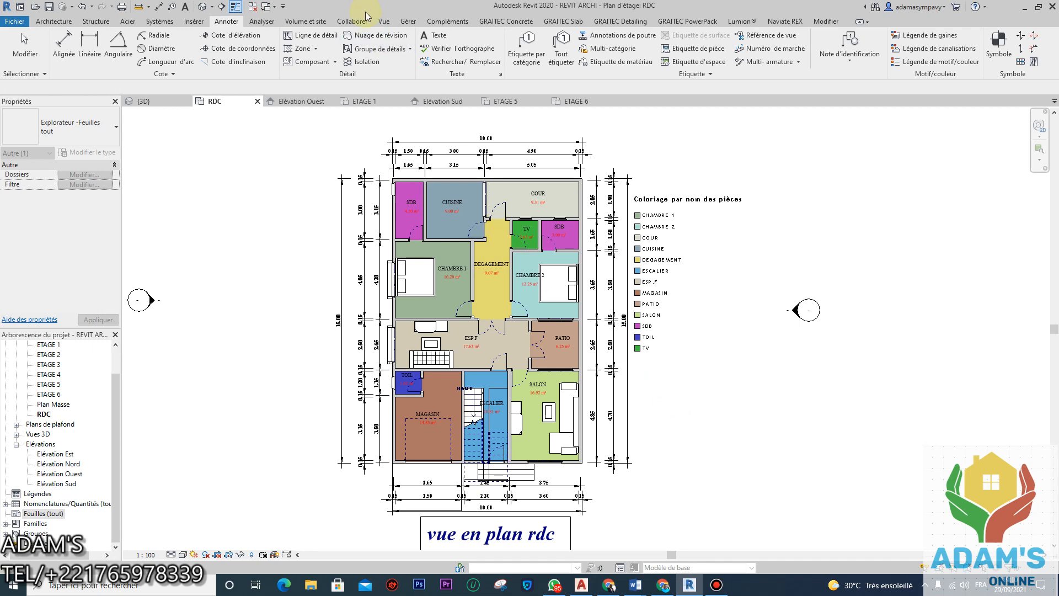
Step: Review the title blocks available for a new sheet (A0, A1, long formats) via Vue > Feuille, then close
{"action": "left_click", "coordinate": [384, 22]}
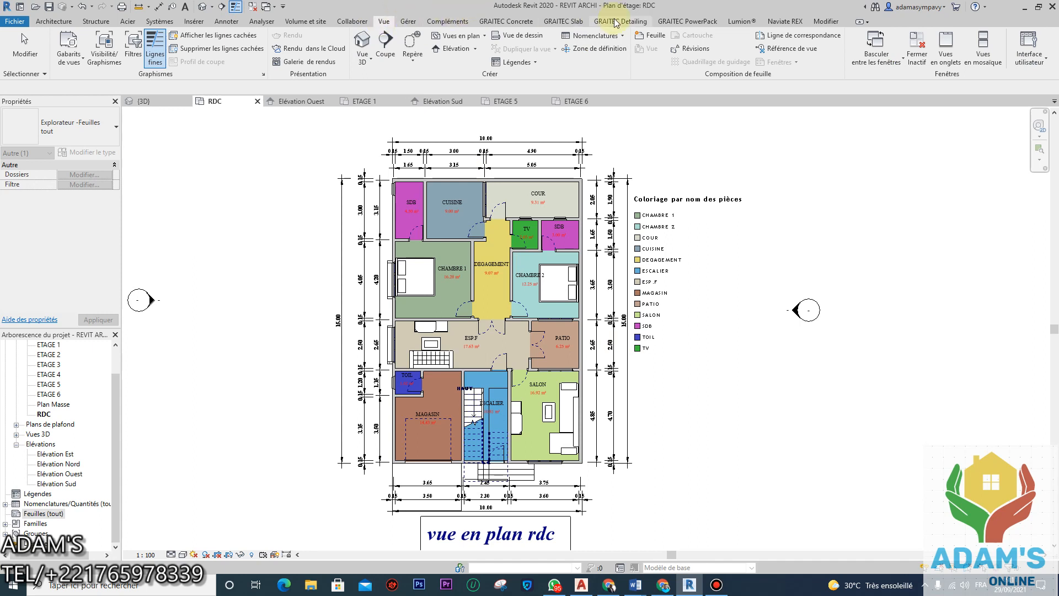
{"action": "left_click", "coordinate": [649, 36]}
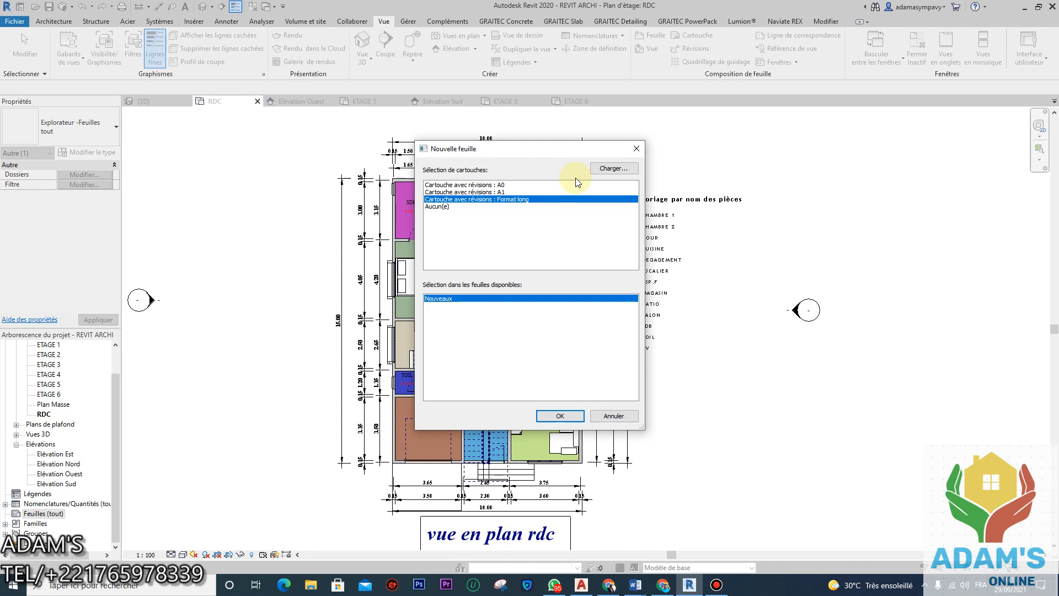
{"action": "left_click", "coordinate": [636, 148]}
Step: In Load Family, browse France > France > Cartouches to list the title-block families
{"action": "left_click", "coordinate": [226, 21]}
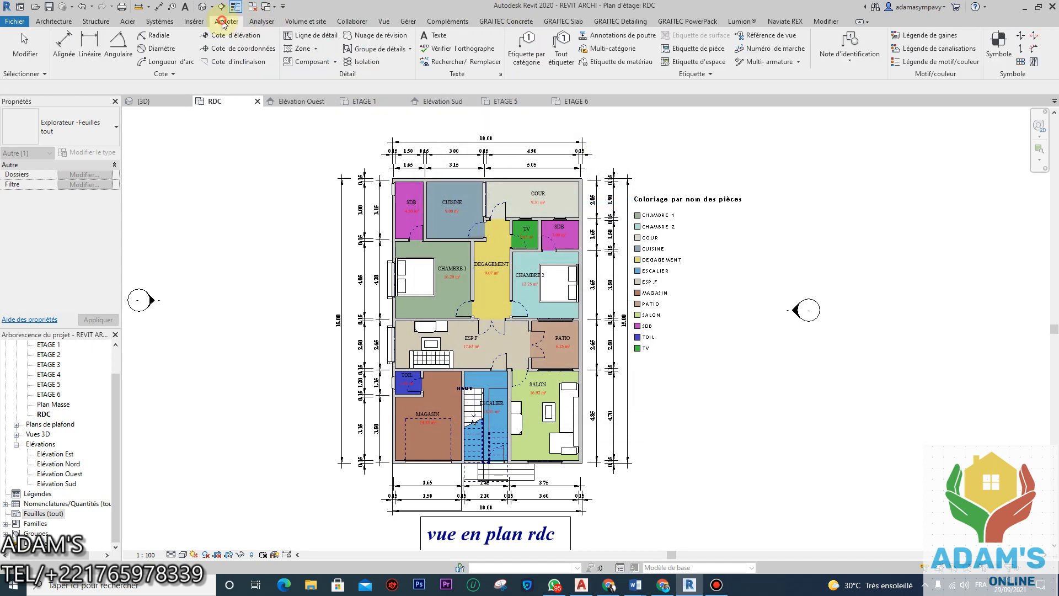
{"action": "left_click", "coordinate": [194, 21]}
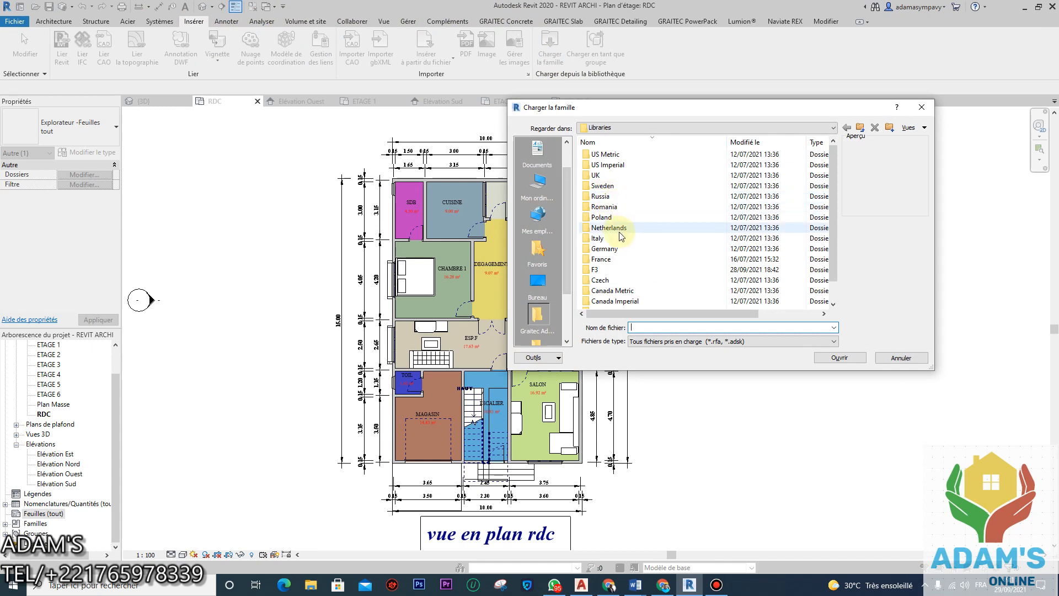
{"action": "scroll", "coordinate": [620, 245], "scroll_direction": "down", "scroll_amount": 1}
{"action": "scroll", "coordinate": [617, 250], "scroll_direction": "up", "scroll_amount": 1}
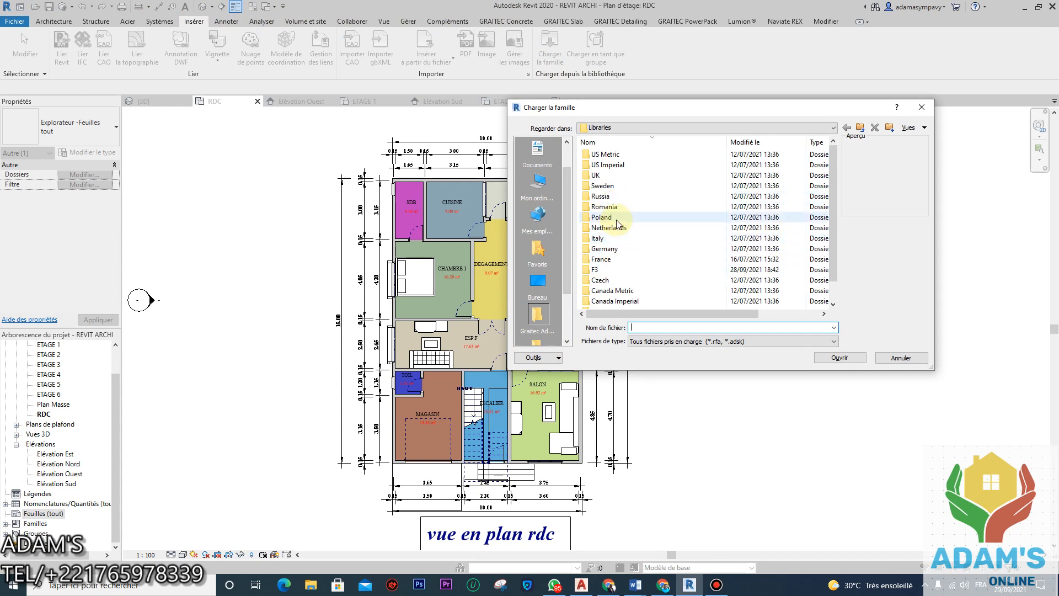
{"action": "scroll", "coordinate": [608, 193], "scroll_direction": "down", "scroll_amount": 1}
{"action": "double_click", "coordinate": [601, 237]}
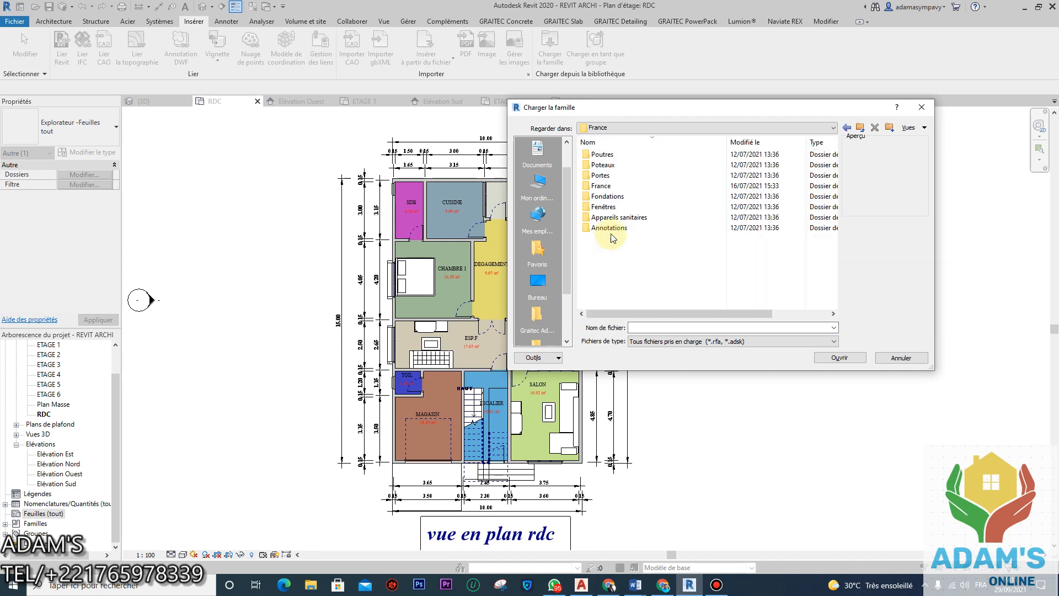
{"action": "double_click", "coordinate": [612, 186]}
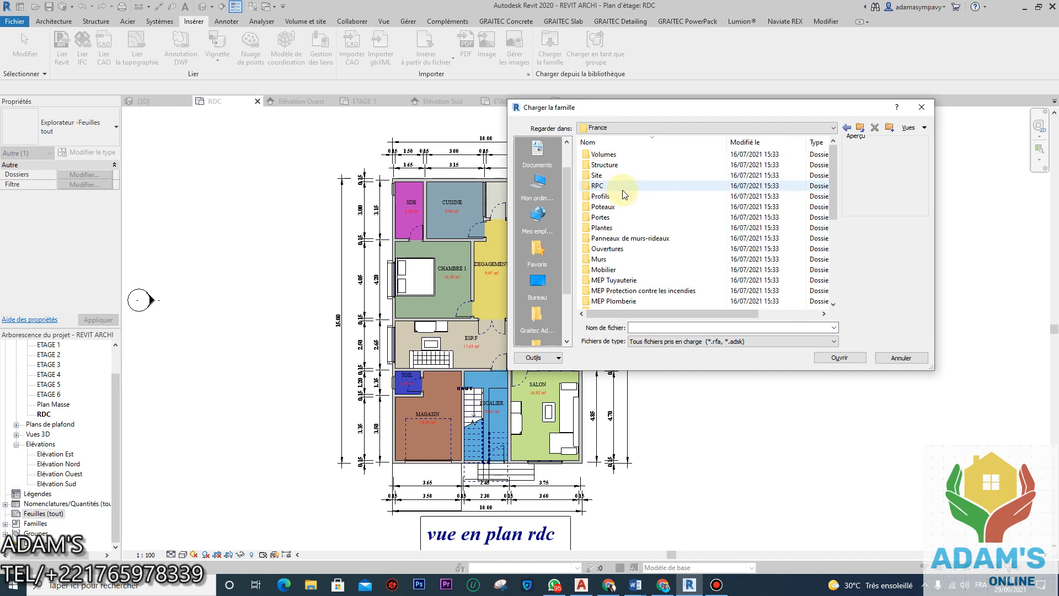
{"action": "scroll", "coordinate": [617, 185], "scroll_direction": "down", "scroll_amount": 5}
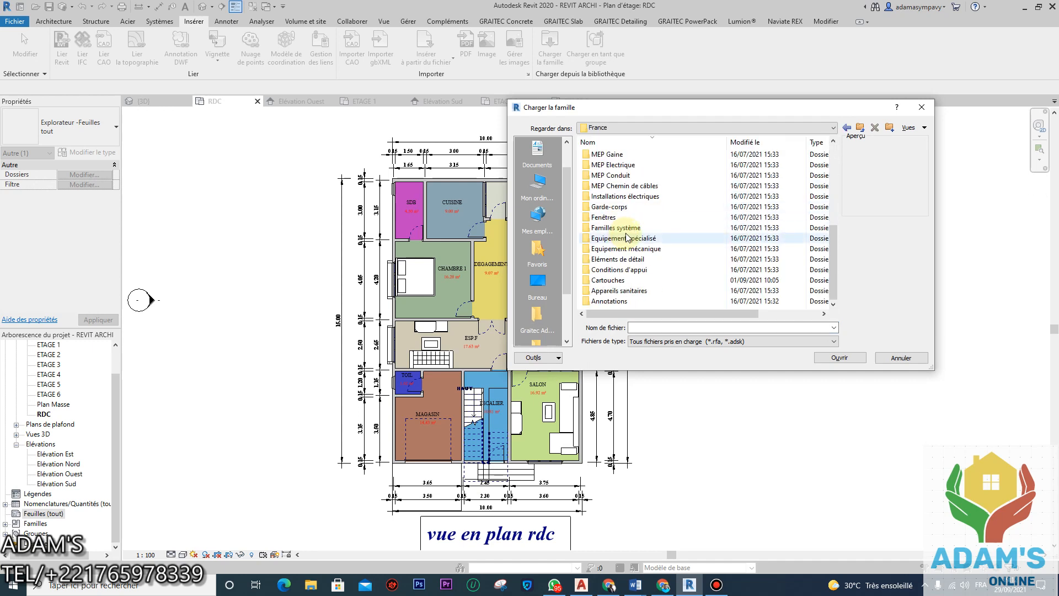
{"action": "double_click", "coordinate": [613, 280]}
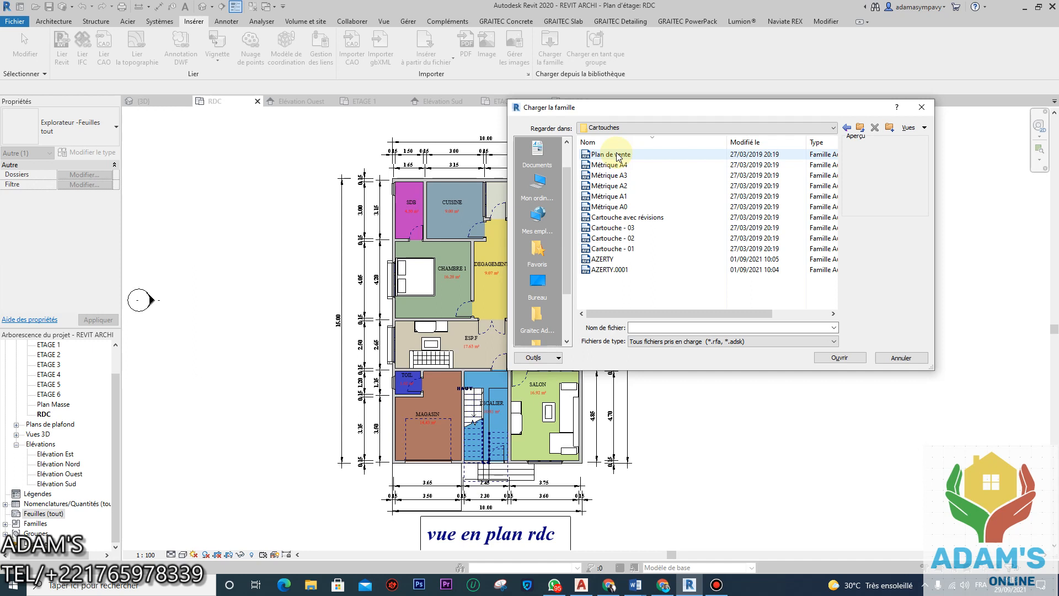
Step: Select the Métrique A4 through Métrique A0 title blocks and load them into the project
{"action": "left_click", "coordinate": [623, 167]}
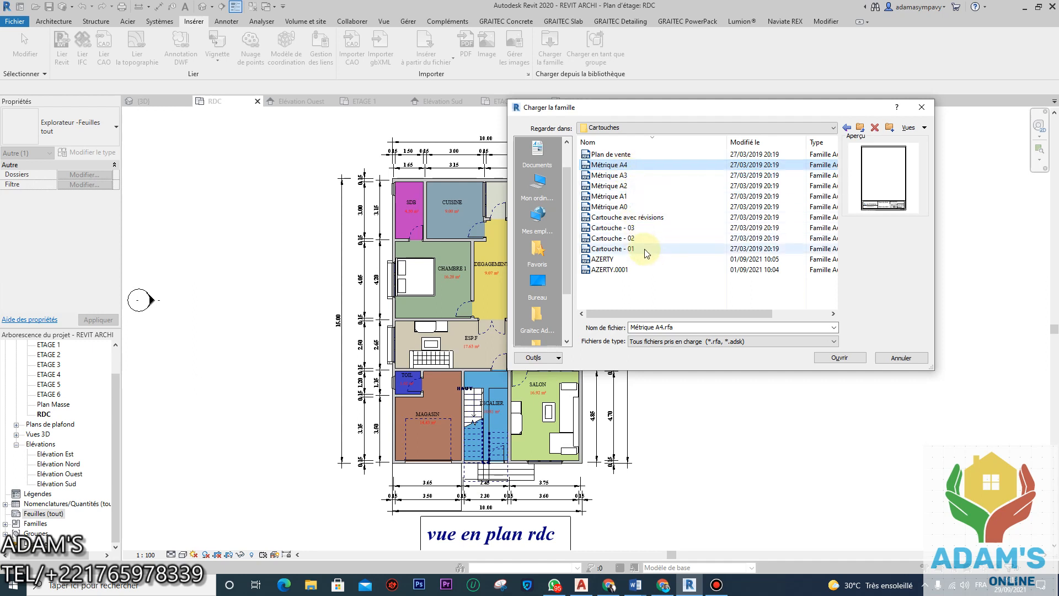
{"action": "left_click", "coordinate": [626, 208], "text": "shift"}
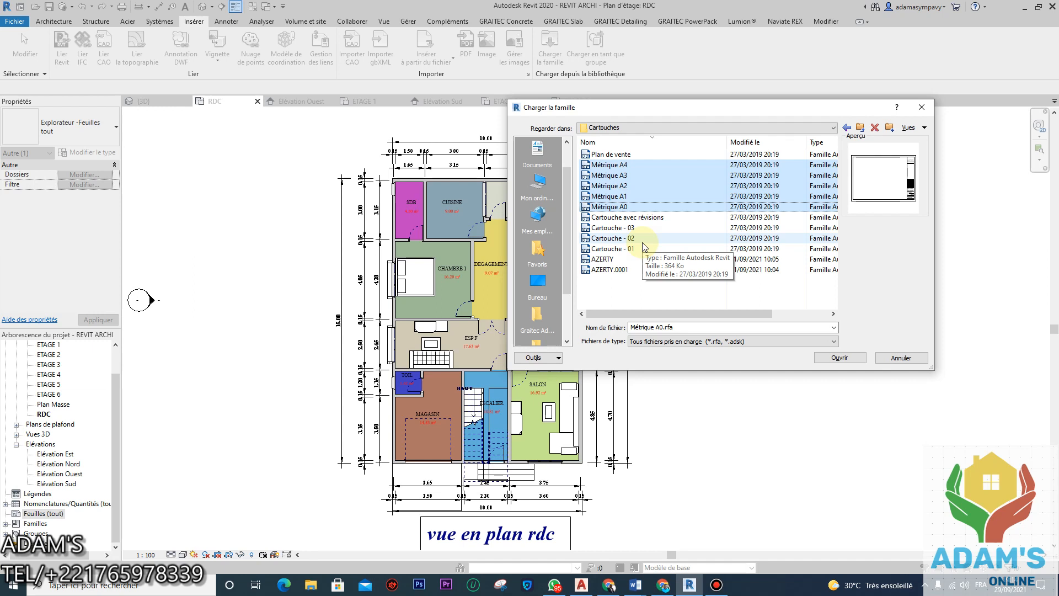
{"action": "left_click", "coordinate": [839, 357]}
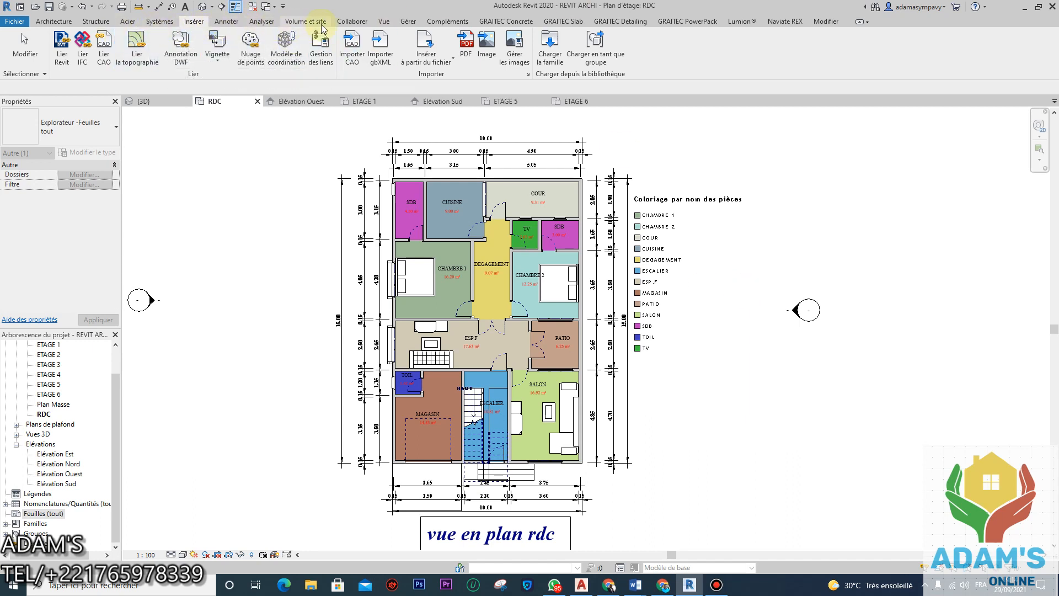
Step: Create new sheet A101 using the Métrique A4 title block
{"action": "left_click", "coordinate": [384, 21]}
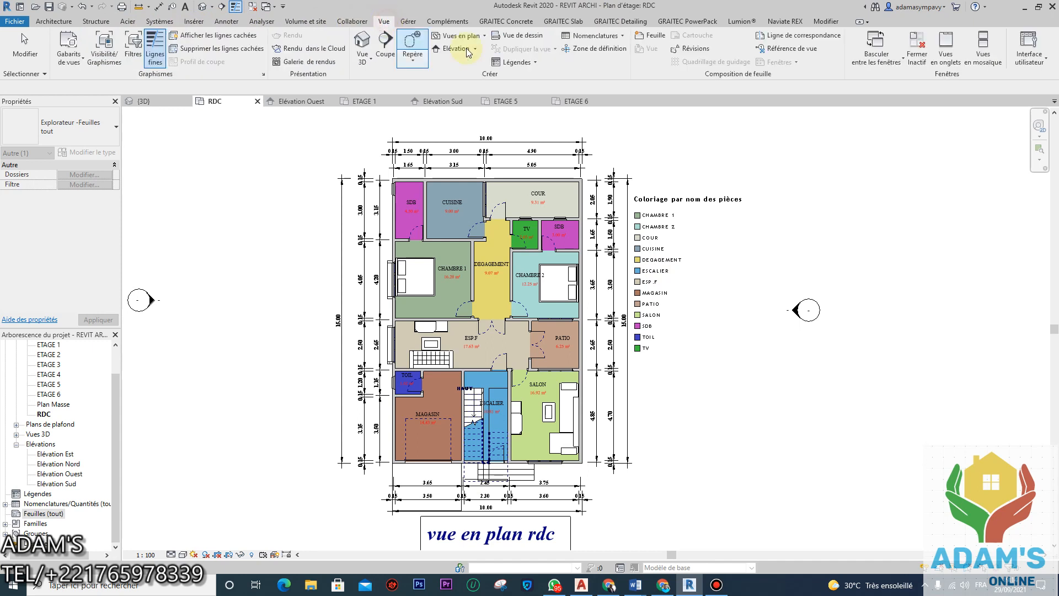
{"action": "left_click", "coordinate": [655, 37]}
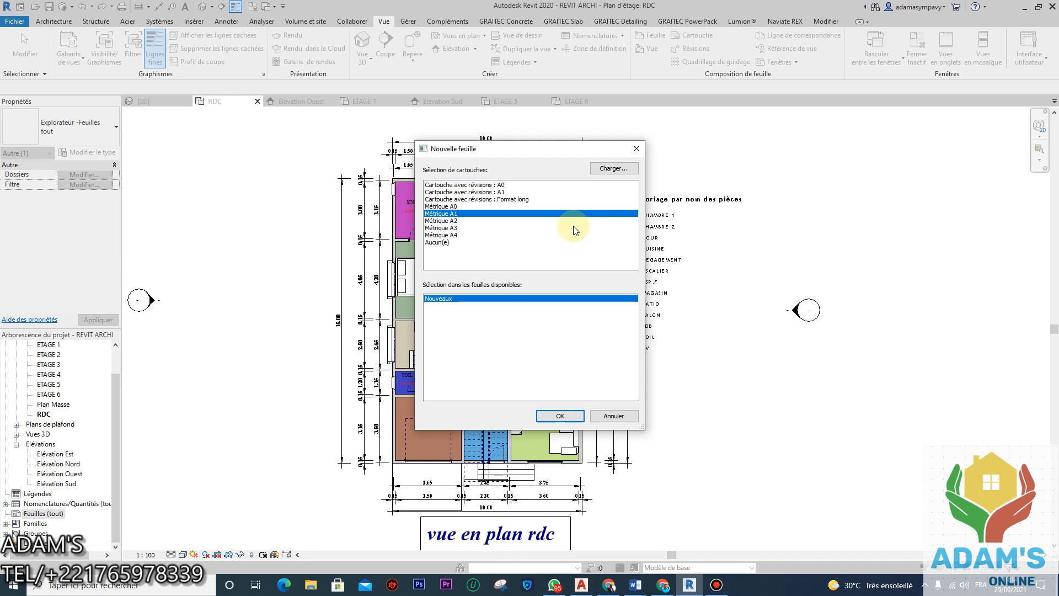
{"action": "left_click", "coordinate": [437, 242]}
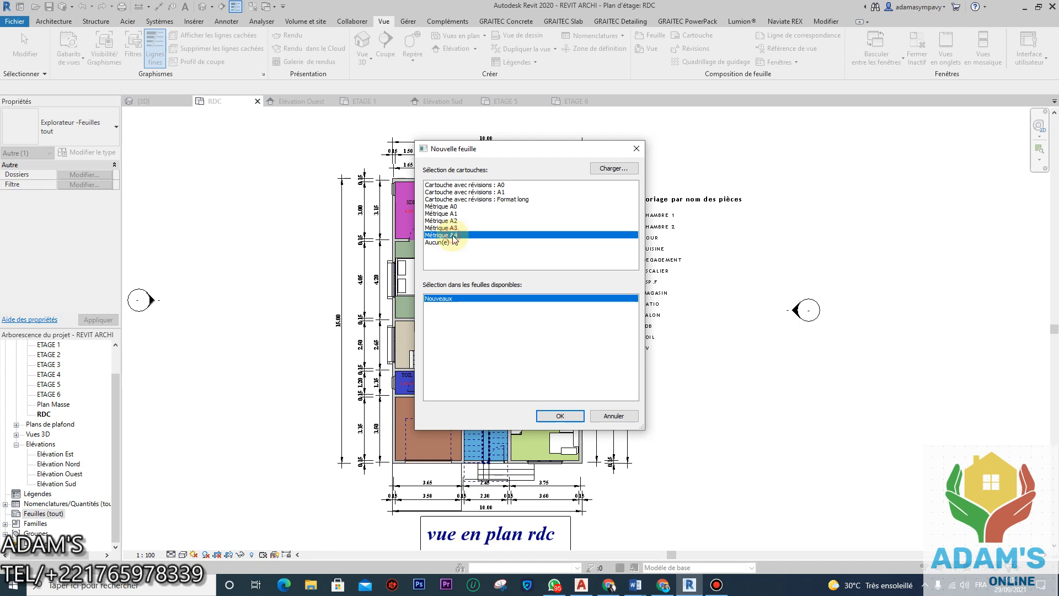
{"action": "key", "text": "Return"}
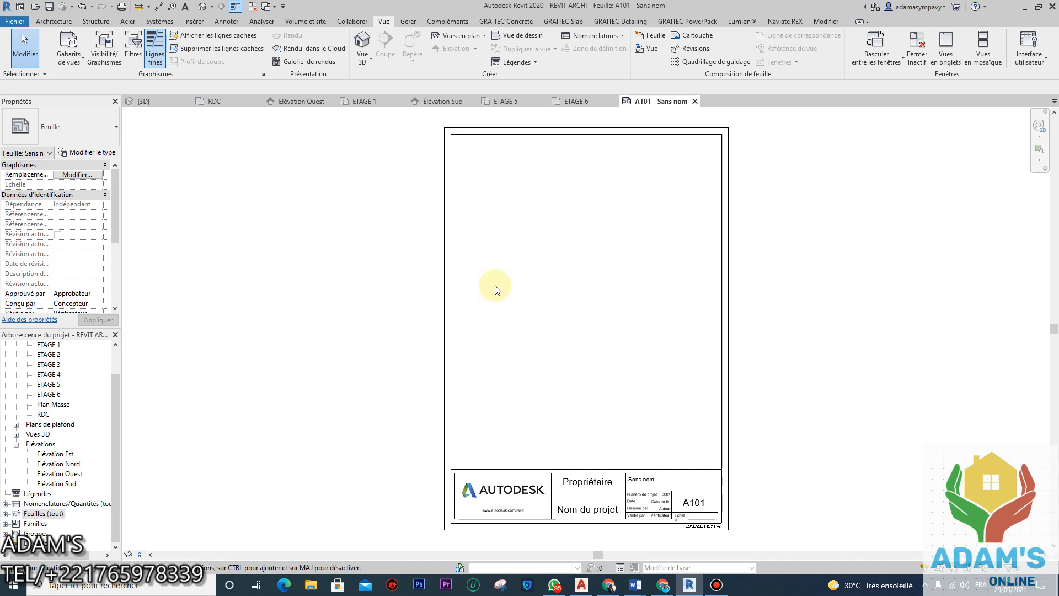
Step: Select the Métrique A4 title block on sheet A101 and open it in the family editor
{"action": "left_click", "coordinate": [671, 468]}
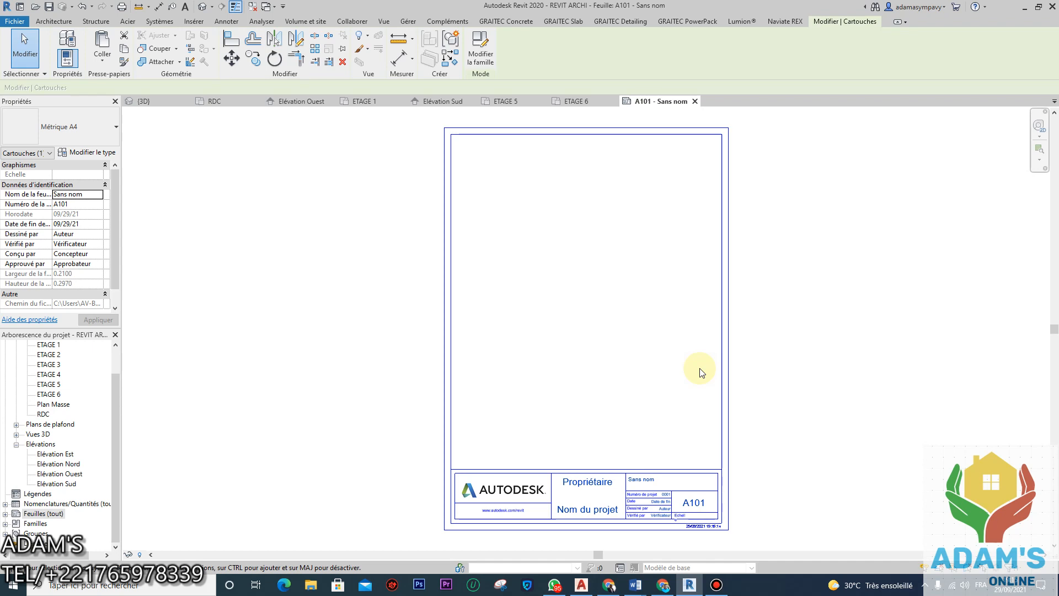
{"action": "left_click", "coordinate": [480, 55]}
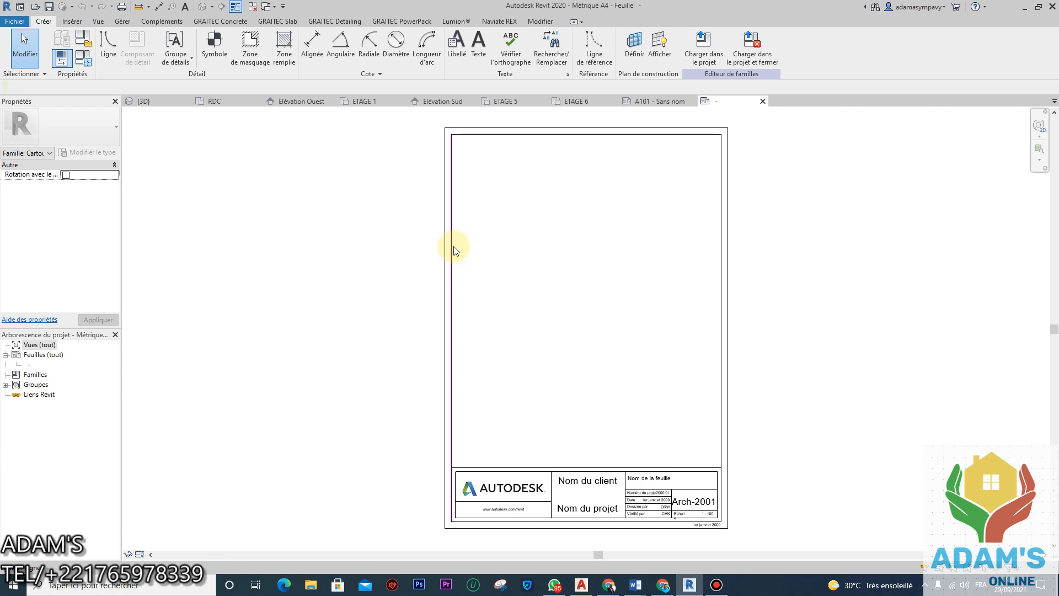
{"action": "left_click", "coordinate": [643, 103]}
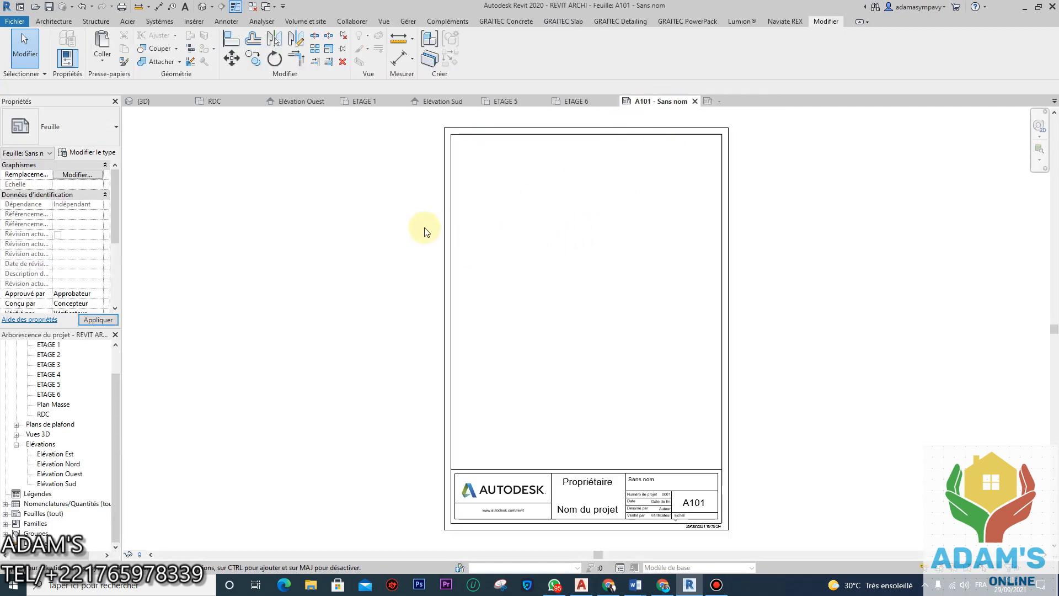
{"action": "left_click", "coordinate": [454, 230]}
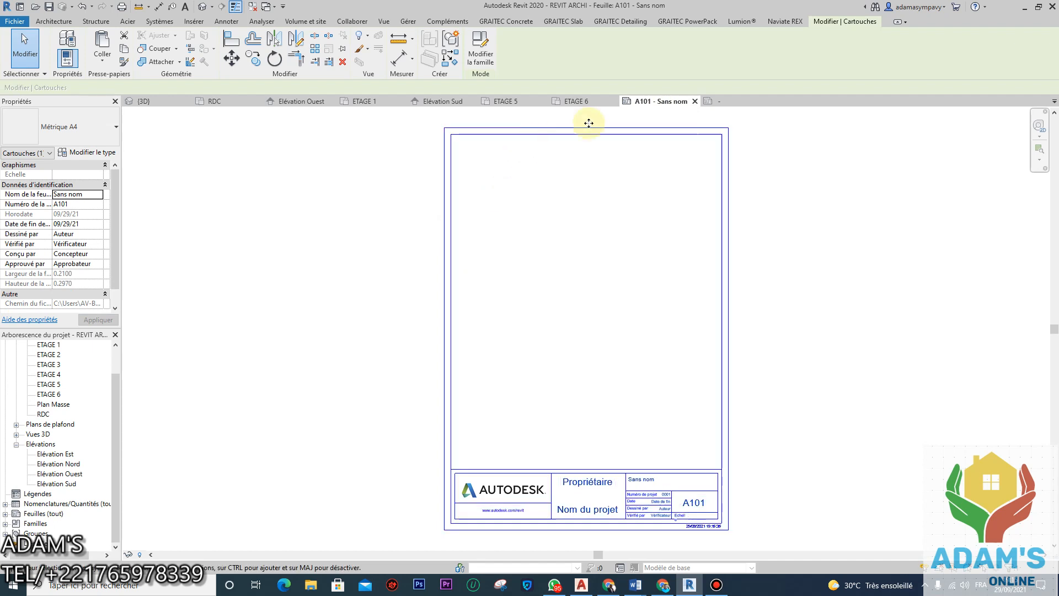
{"action": "left_click", "coordinate": [712, 102]}
{"action": "left_click", "coordinate": [703, 126]}
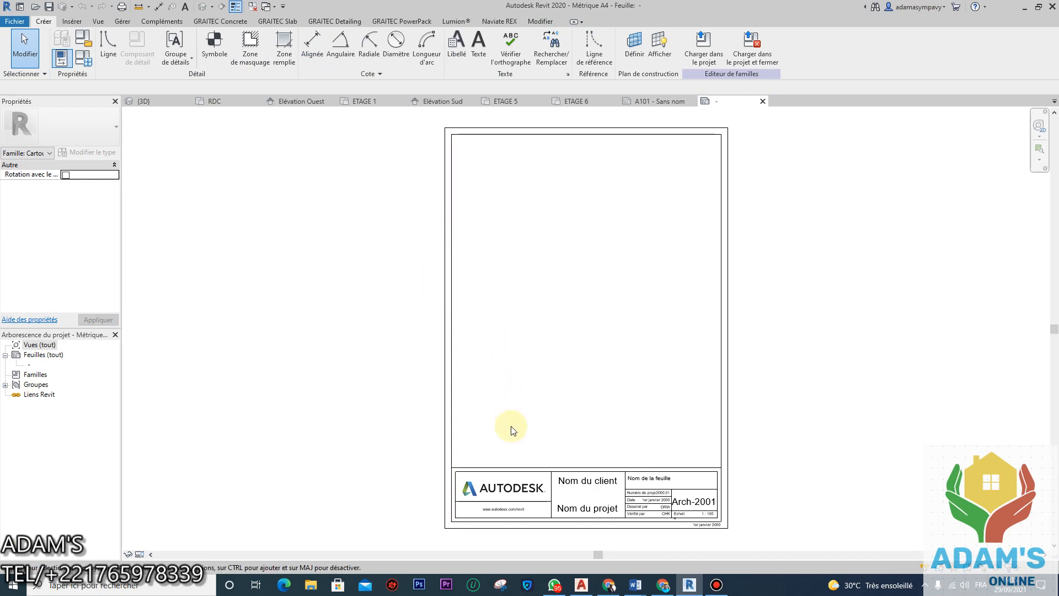
Step: Select the Autodesk logo image in the Métrique A4 title block and delete it
{"action": "left_click", "coordinate": [492, 492]}
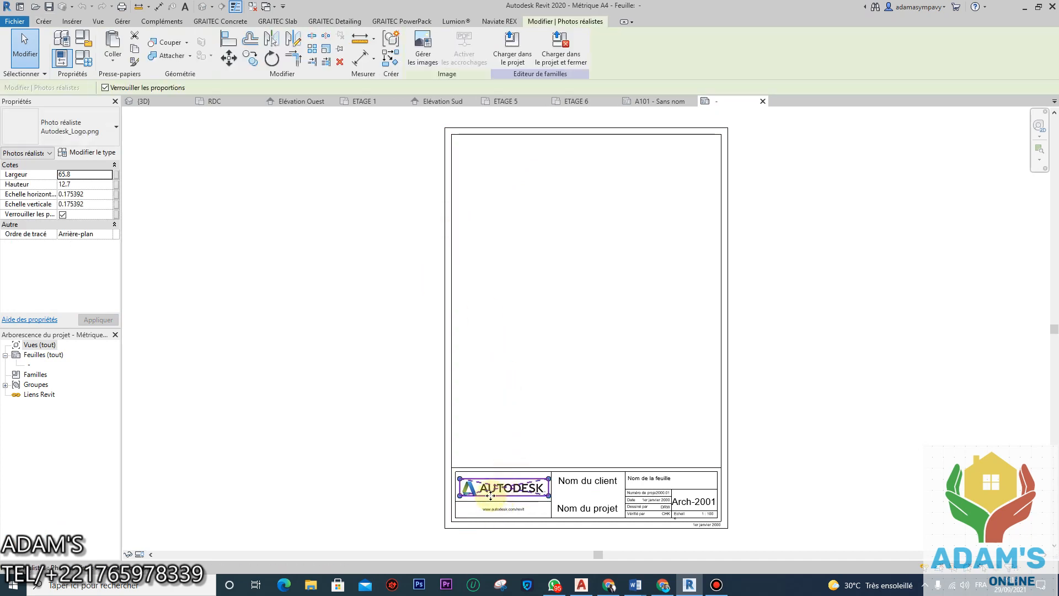
{"action": "right_click", "coordinate": [491, 496]}
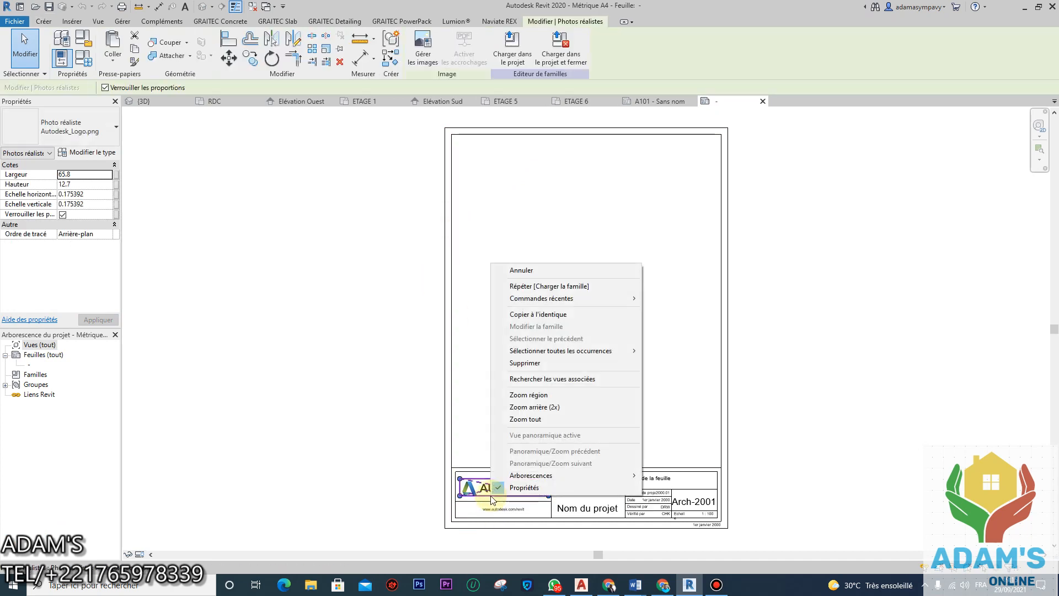
{"action": "left_click", "coordinate": [492, 498]}
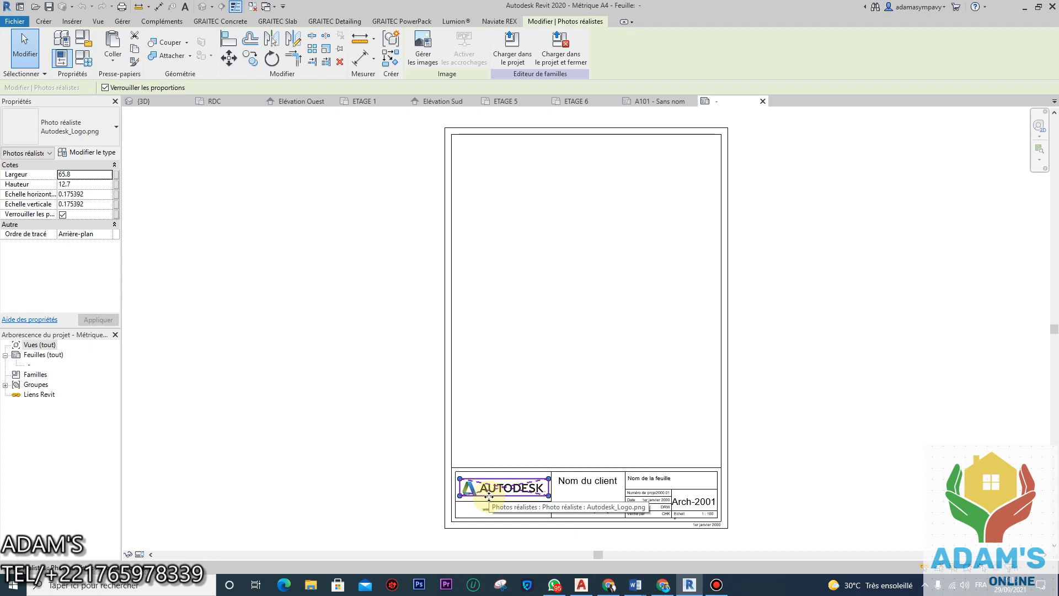
{"action": "right_click", "coordinate": [489, 497]}
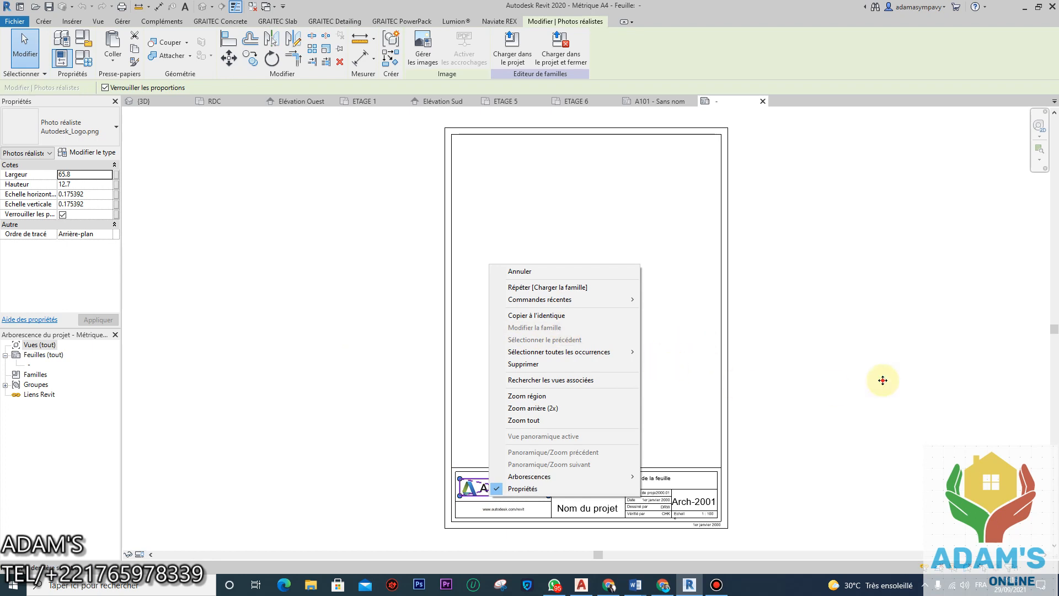
{"action": "key", "text": "Escape"}
{"action": "key", "text": "Delete"}
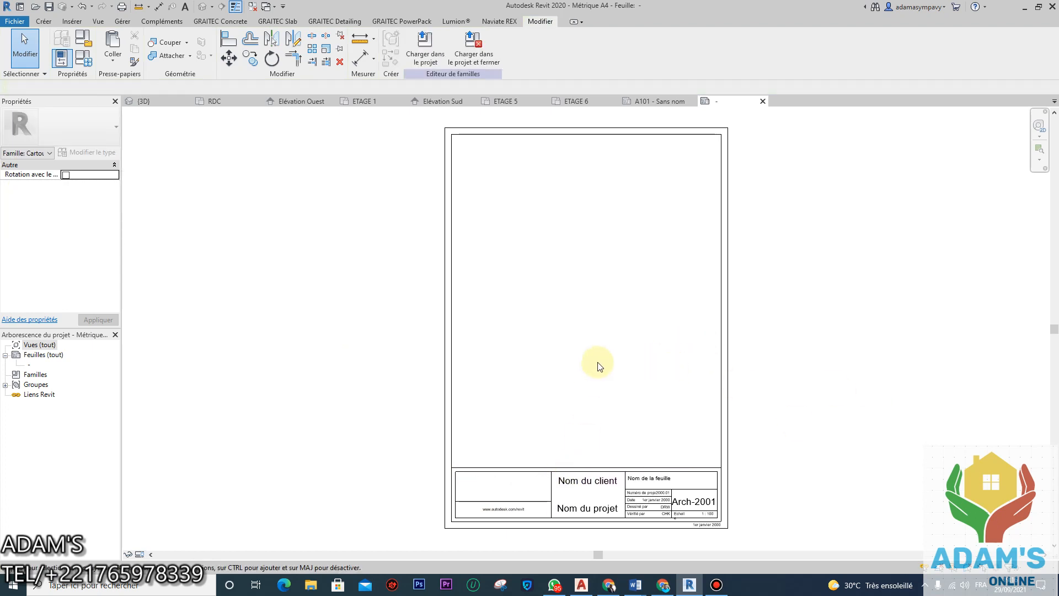
{"action": "scroll", "coordinate": [564, 513], "scroll_direction": "up", "scroll_amount": 2}
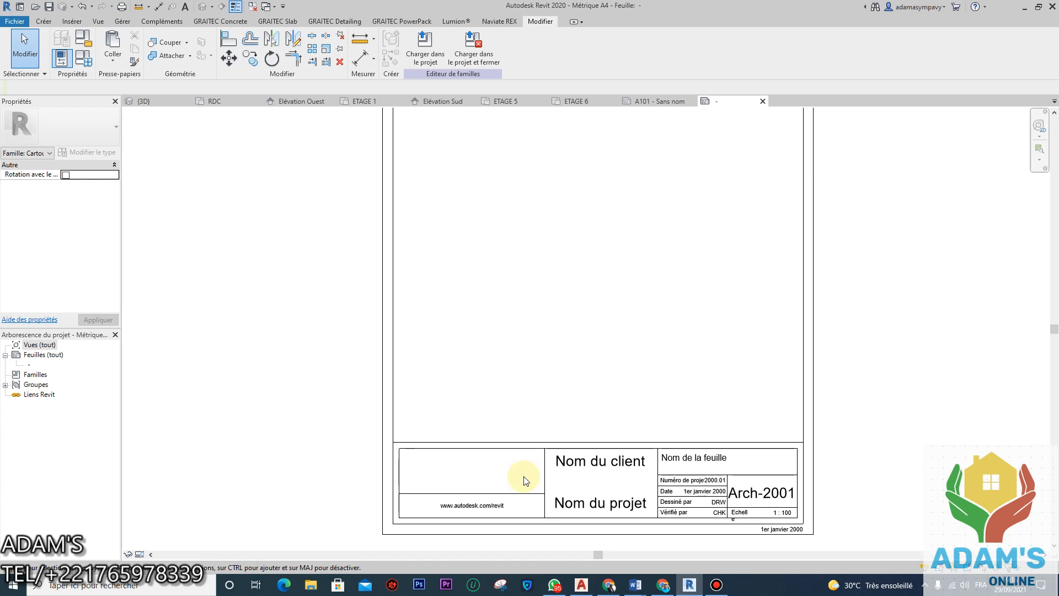
{"action": "right_click", "coordinate": [524, 477]}
{"action": "key", "text": "ctrl+z"}
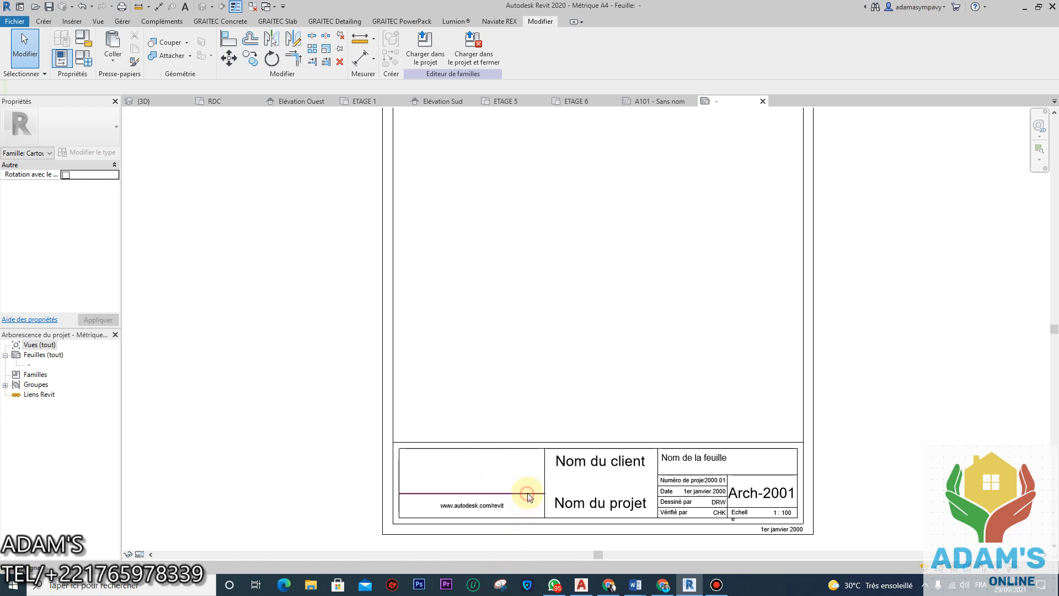
{"action": "left_click", "coordinate": [525, 499]}
{"action": "key", "text": "Escape"}
{"action": "left_click", "coordinate": [502, 505]}
{"action": "left_click", "coordinate": [511, 506]}
{"action": "left_click_drag", "start_coordinate": [509, 507], "coordinate": [417, 507]}
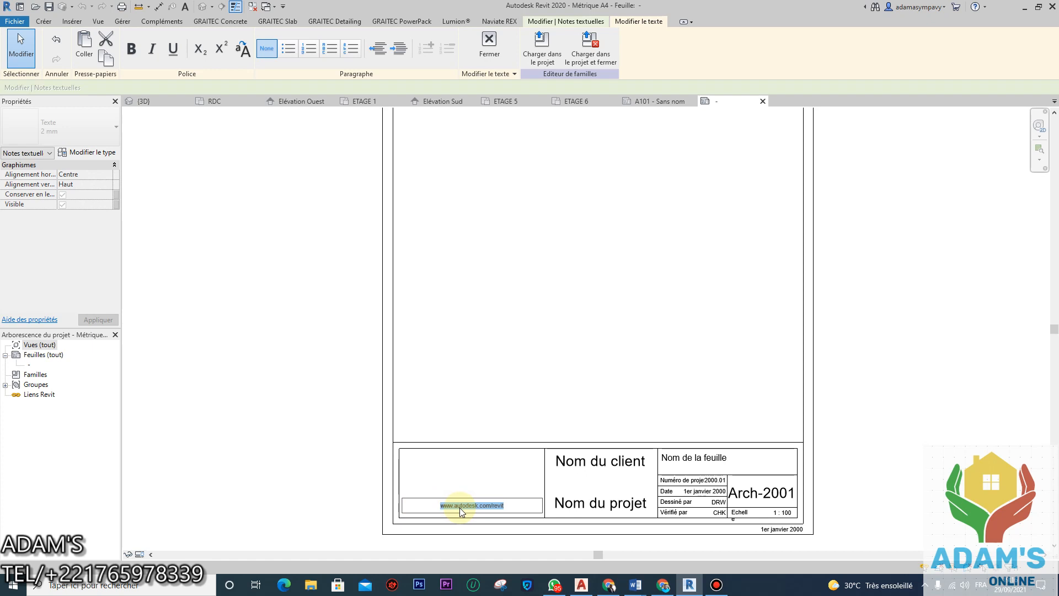
{"action": "type", "text": "A"}
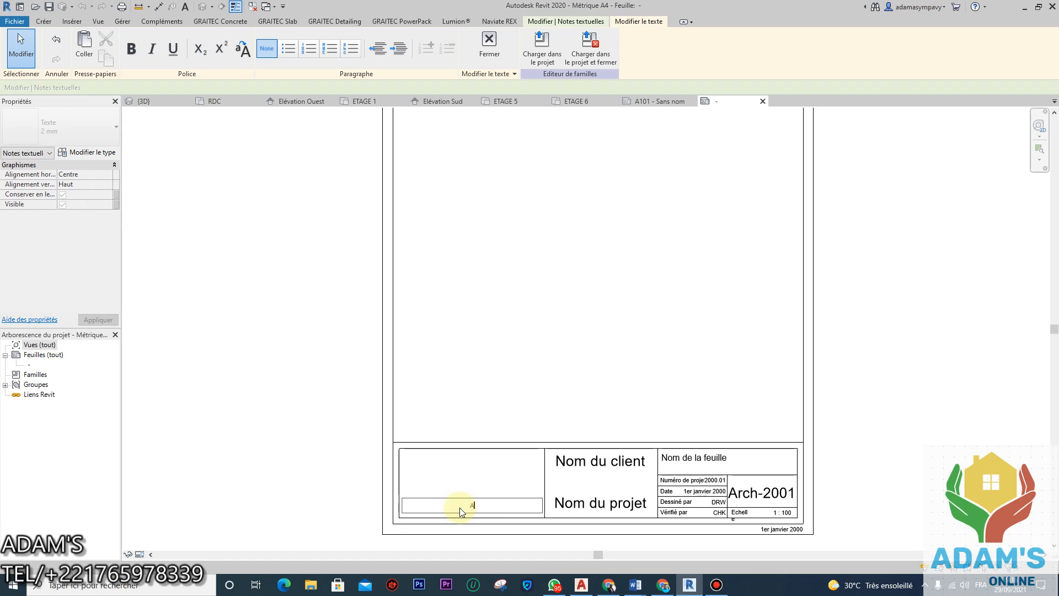
{"action": "type", "text": "V-BTP"}
{"action": "key", "text": "Return"}
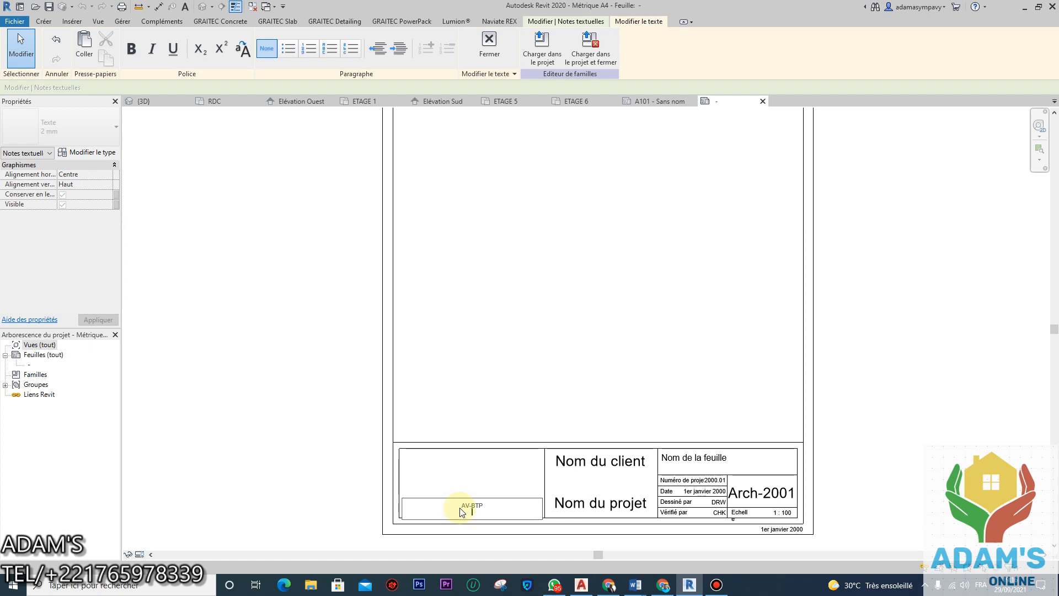
{"action": "type", "text": "DAKA"}
{"action": "key", "text": "BackSpace"}
{"action": "key", "text": "BackSpace"}
{"action": "key", "text": "BackSpace"}
{"action": "type", "text": "Sénégal/Dakar"}
{"action": "key", "text": "Return"}
{"action": "type", "text": "Tél"}
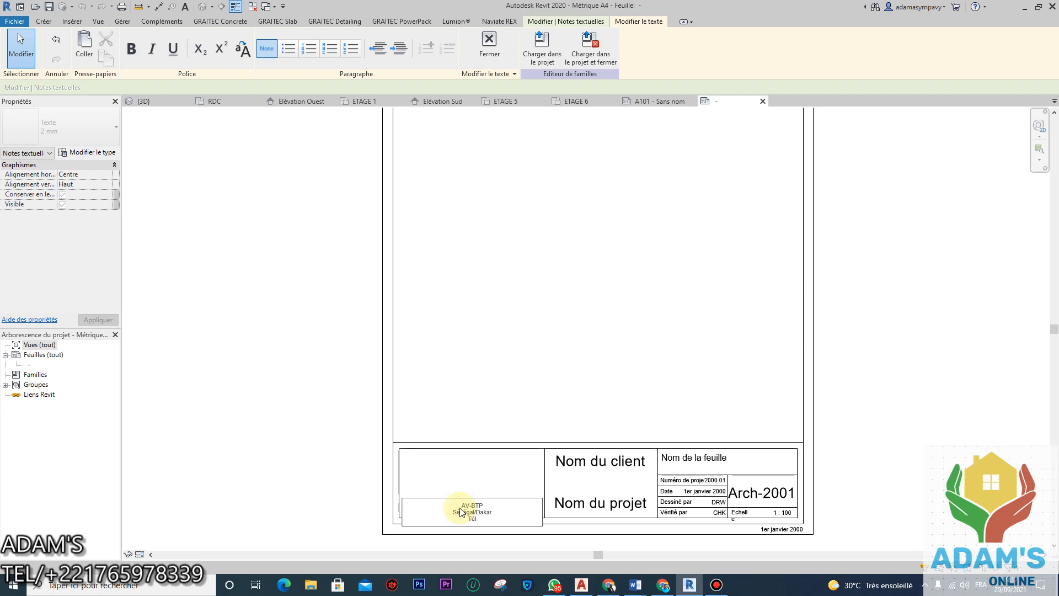
{"action": "key", "text": "Return"}
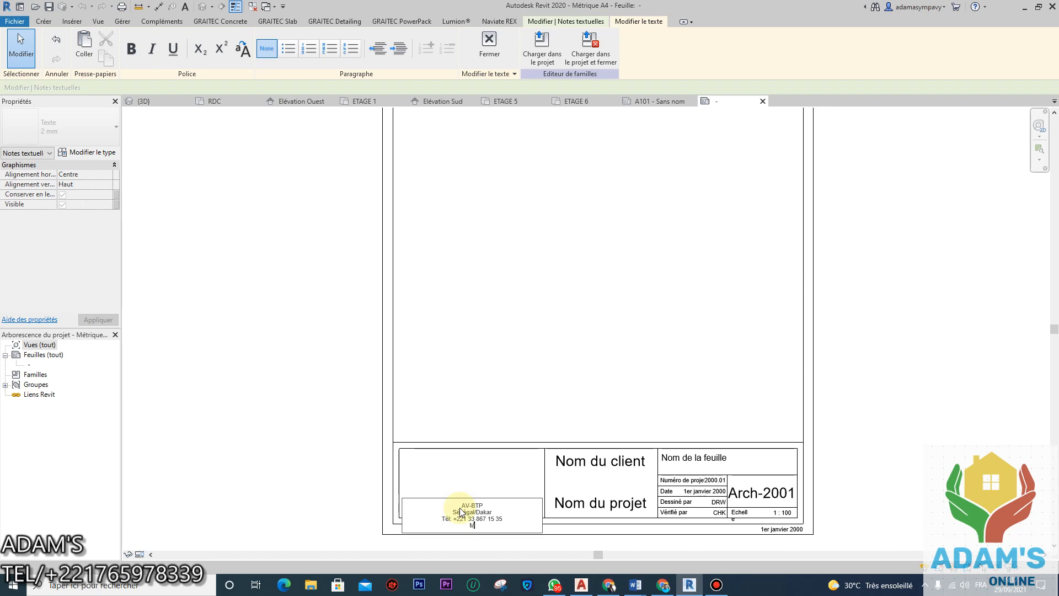
{"action": "key", "text": "Return"}
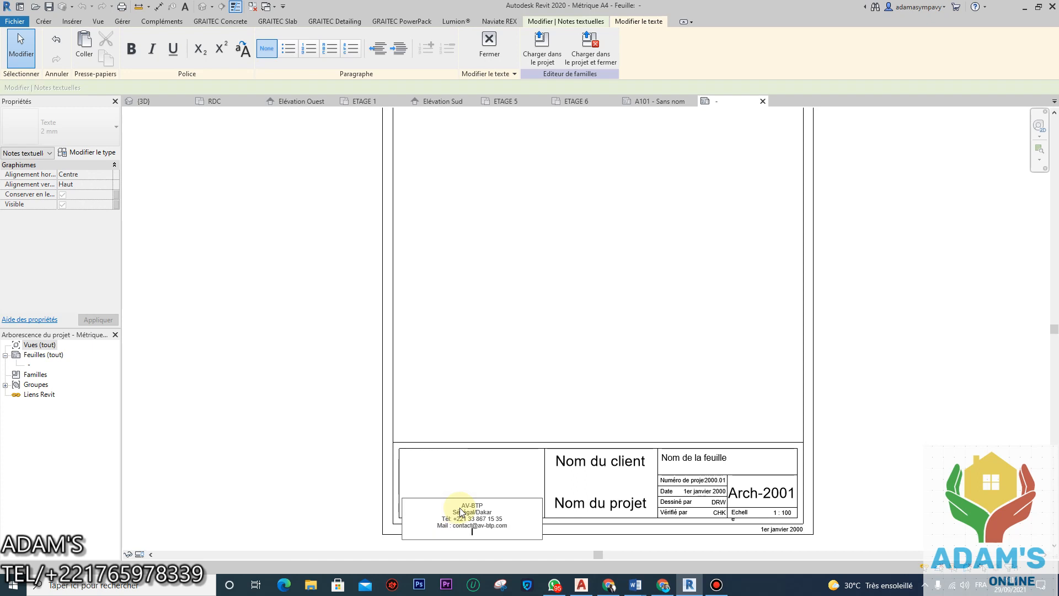
{"action": "type", "text": "www.av-btp.com"}
Step: Edit the note's text type: Transparent background, Times New Roman, 2.5 mm size, bold and italic
{"action": "left_click", "coordinate": [576, 334]}
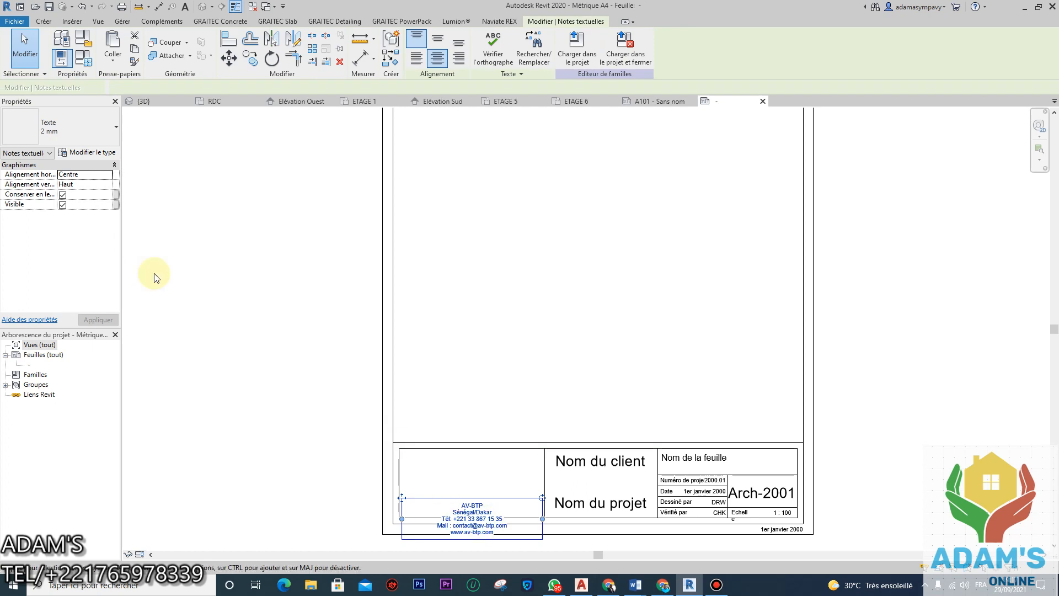
{"action": "left_click", "coordinate": [87, 152]}
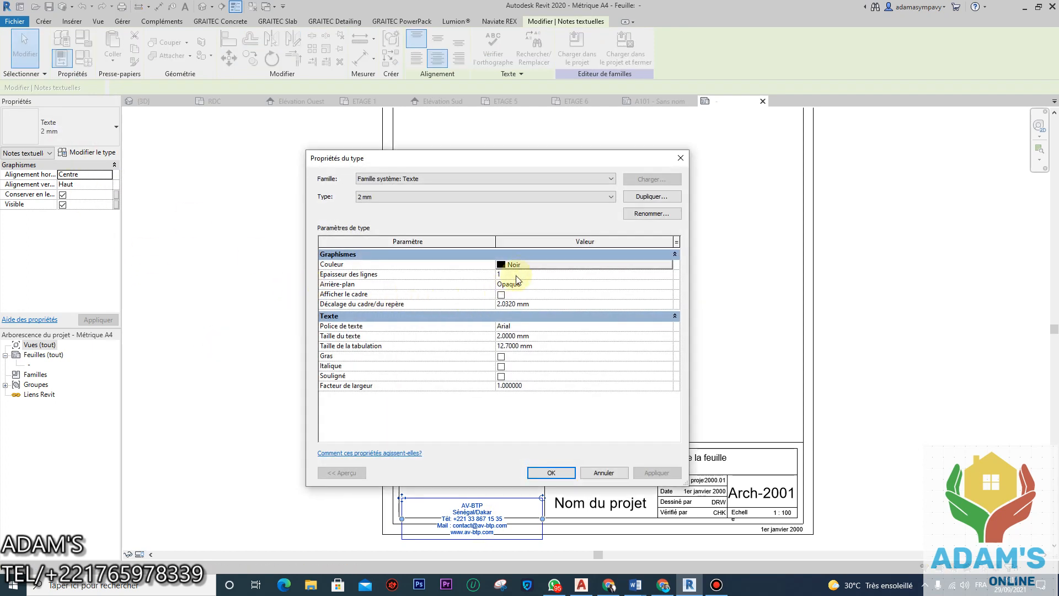
{"action": "left_click", "coordinate": [523, 285]}
{"action": "left_click", "coordinate": [667, 285]}
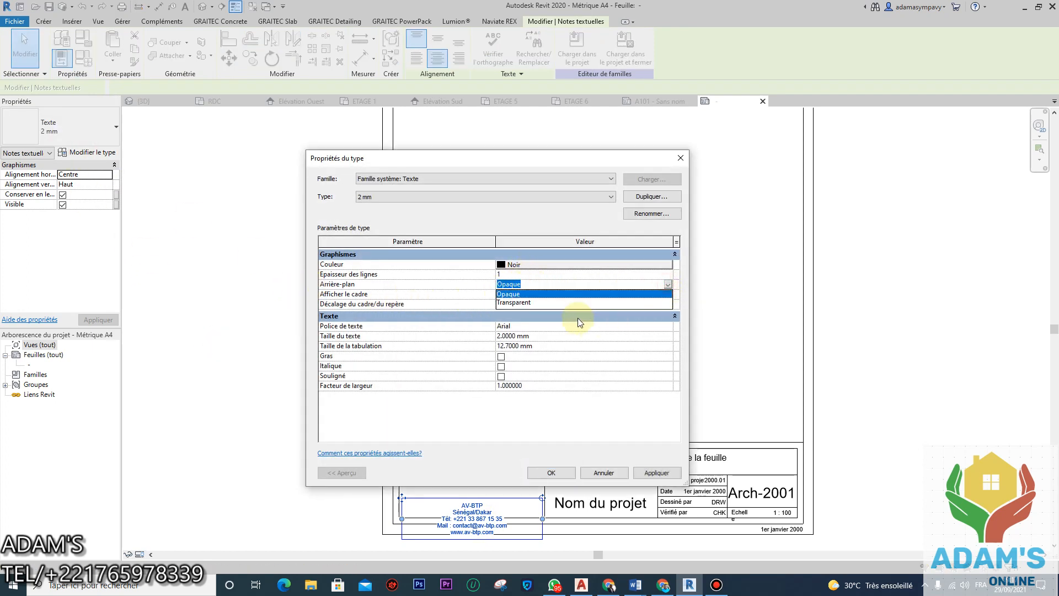
{"action": "left_click", "coordinate": [524, 303]}
{"action": "left_click", "coordinate": [523, 326]}
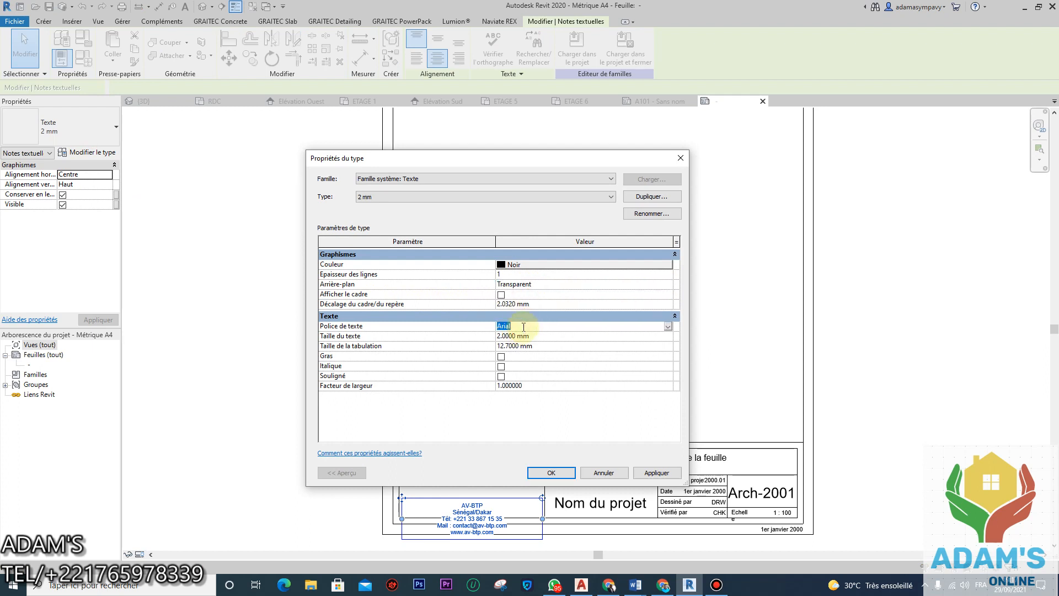
{"action": "type", "text": "Times New Roman"}
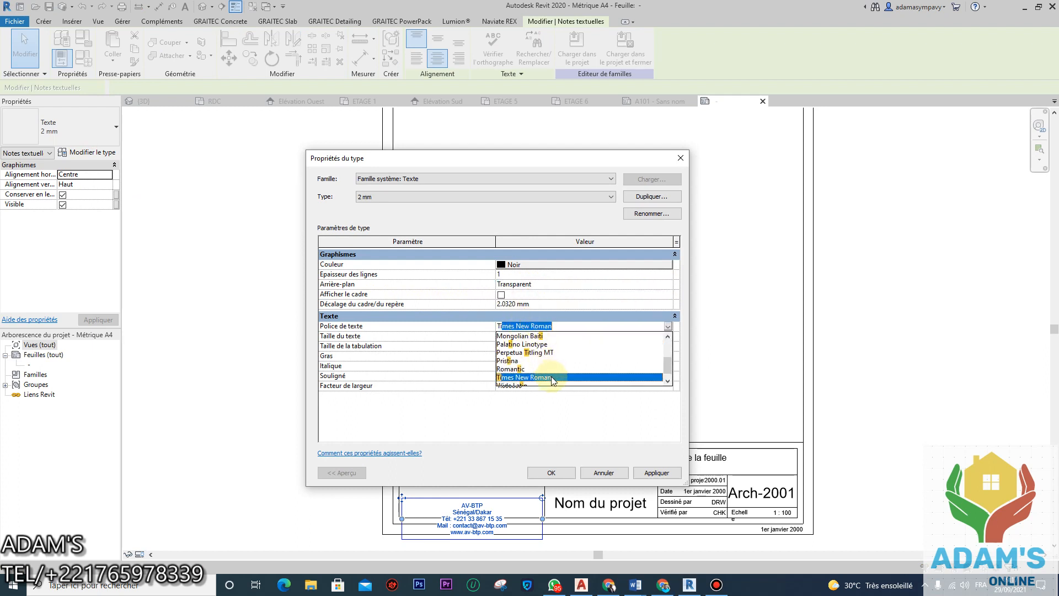
{"action": "left_click", "coordinate": [551, 377]}
{"action": "left_click", "coordinate": [516, 335]}
{"action": "left_click_drag", "start_coordinate": [518, 336], "coordinate": [456, 331]}
{"action": "type", "text": "2.5"}
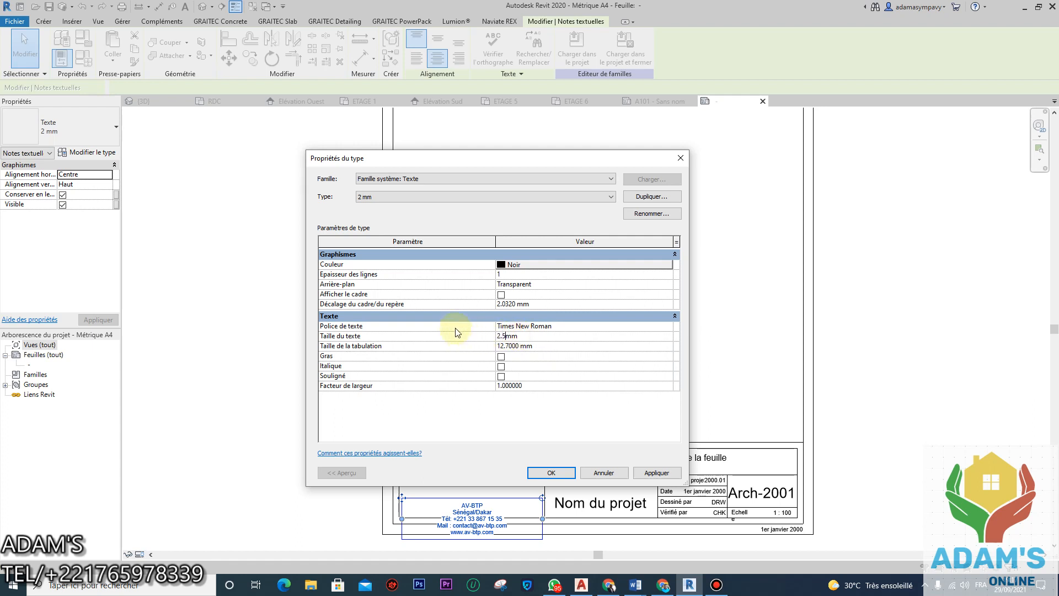
{"action": "left_click", "coordinate": [501, 356]}
{"action": "left_click", "coordinate": [500, 367]}
{"action": "left_click", "coordinate": [646, 473]}
{"action": "left_click", "coordinate": [551, 472]}
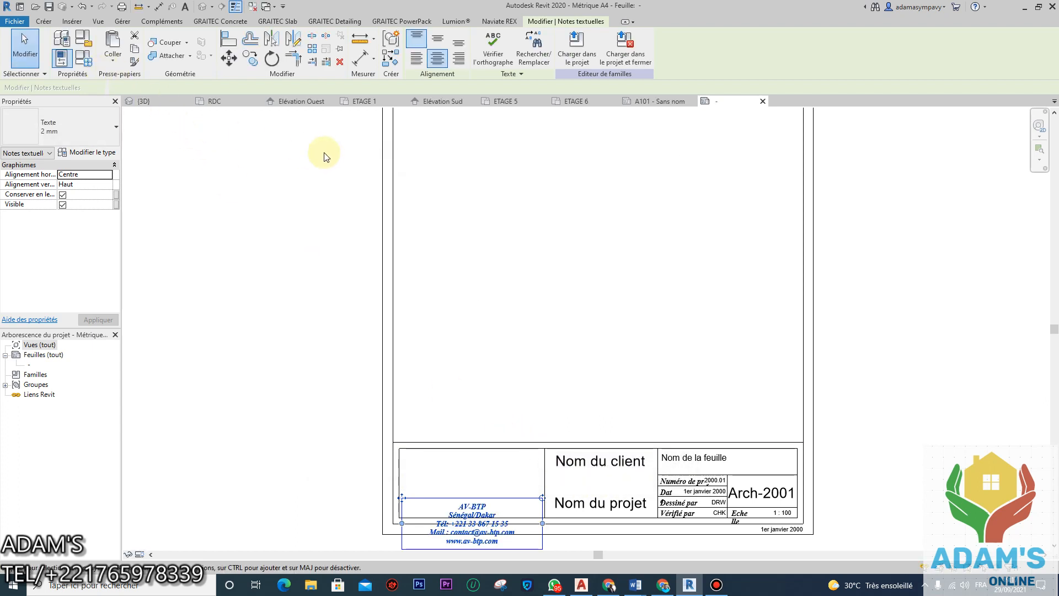
Step: Move the AV-BTP contact note up into the title block's left cell
{"action": "left_click", "coordinate": [229, 57]}
{"action": "left_click", "coordinate": [440, 475]}
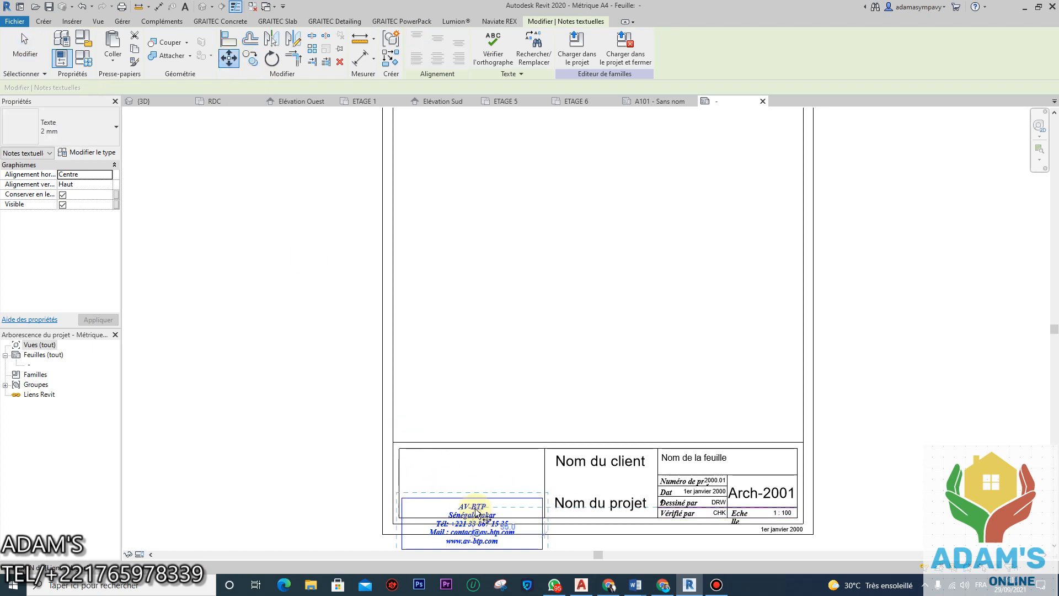
{"action": "left_click", "coordinate": [473, 475]}
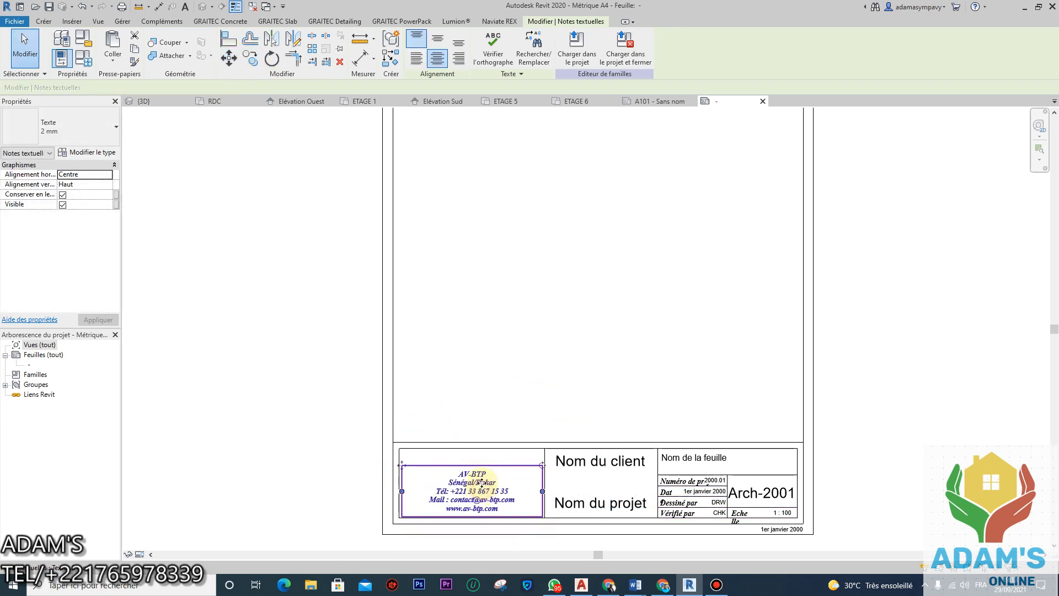
{"action": "left_click", "coordinate": [532, 408]}
Step: Nudge the contact note up and to the right to centre it in the logo cell
{"action": "left_click", "coordinate": [503, 485]}
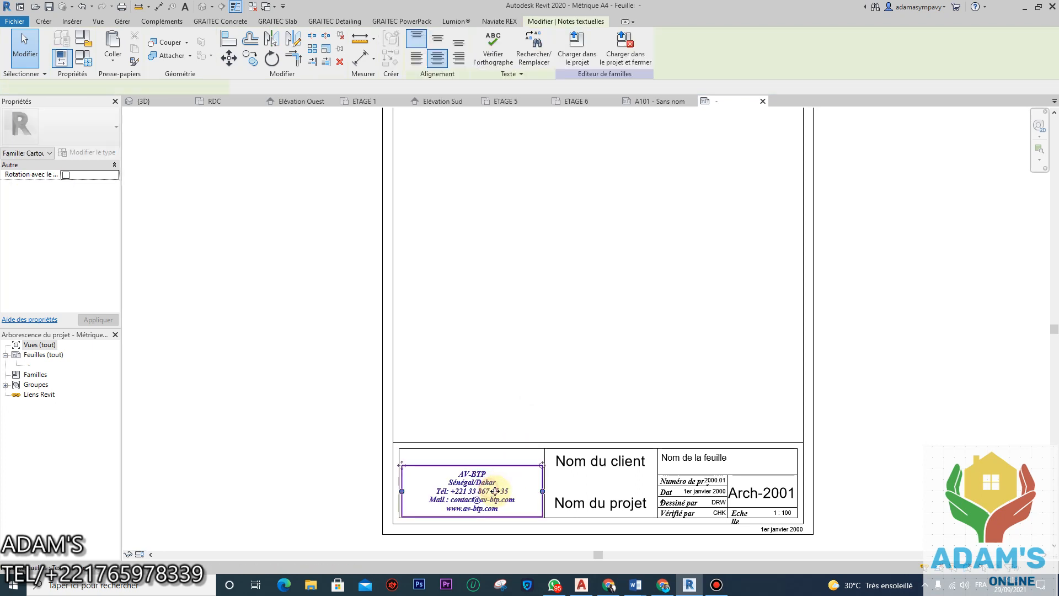
{"action": "mouse_move", "coordinate": [502, 495]}
{"action": "left_mouse_down"}
{"action": "mouse_move", "coordinate": [493, 483]}
{"action": "mouse_move", "coordinate": [484, 502]}
{"action": "left_mouse_up"}
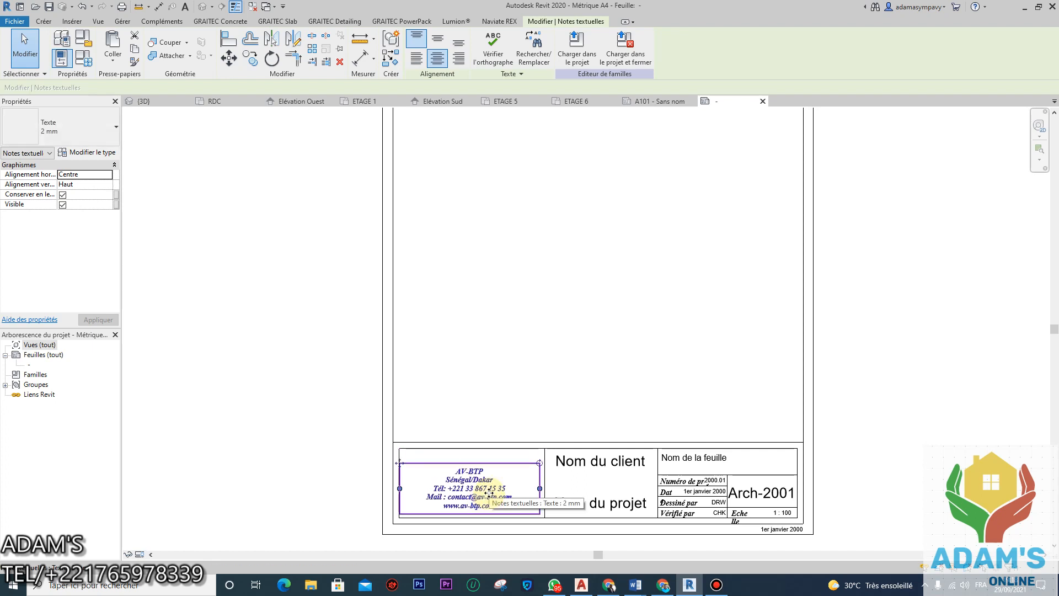
{"action": "key", "text": "Up"}
{"action": "left_click_drag", "start_coordinate": [489, 491], "coordinate": [500, 491]}
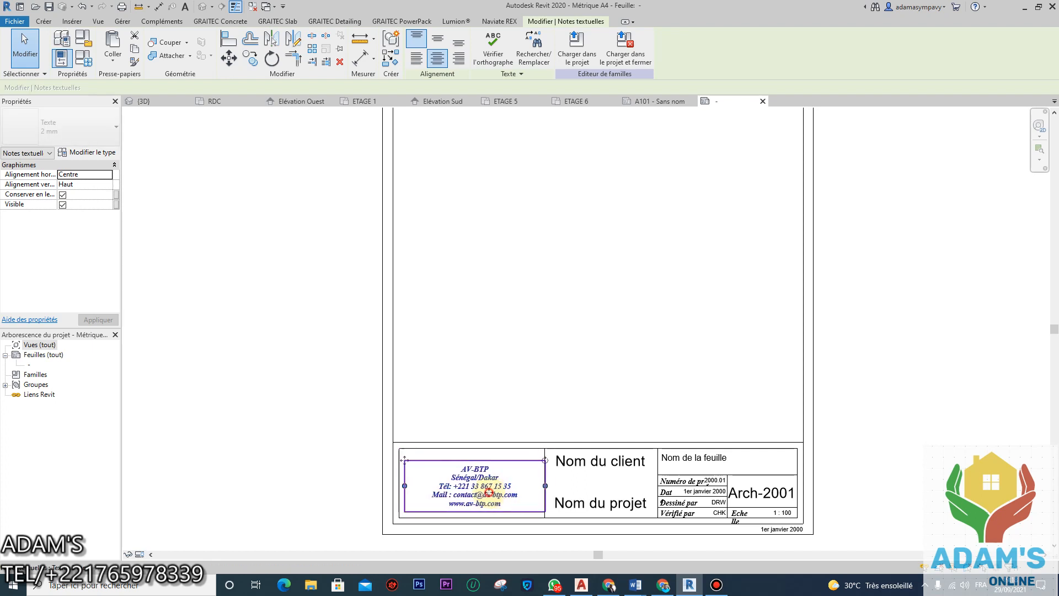
{"action": "key", "text": "Escape"}
{"action": "left_click", "coordinate": [500, 490]}
{"action": "key", "text": "Right"}
{"action": "key", "text": "Right"}
{"action": "key", "text": "Right"}
{"action": "key", "text": "Right"}
{"action": "key", "text": "Right"}
{"action": "key", "text": "Right"}
{"action": "key", "text": "Right"}
{"action": "key", "text": "Right"}
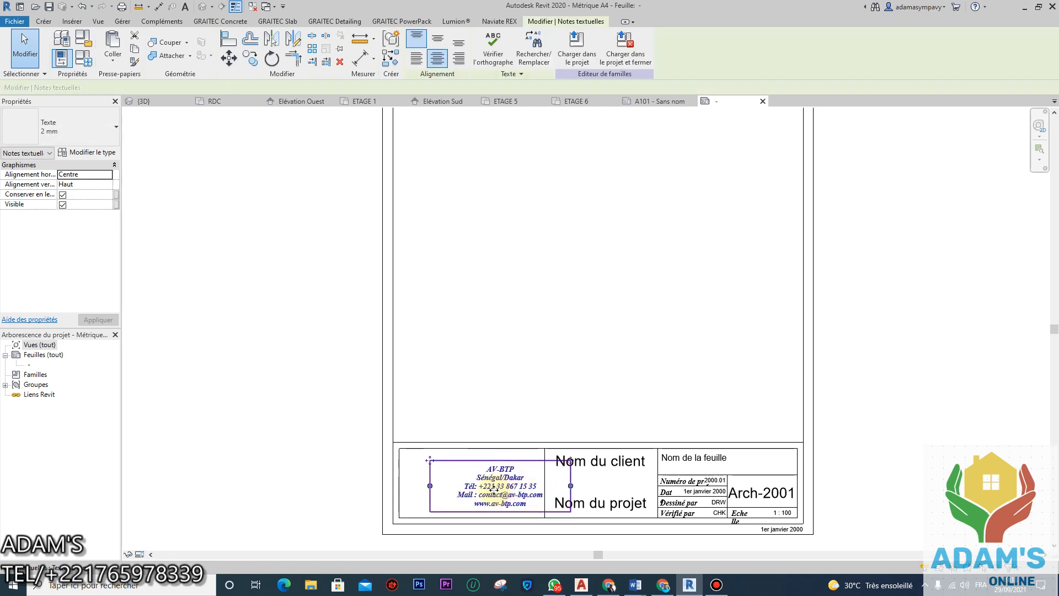
{"action": "left_click", "coordinate": [913, 430]}
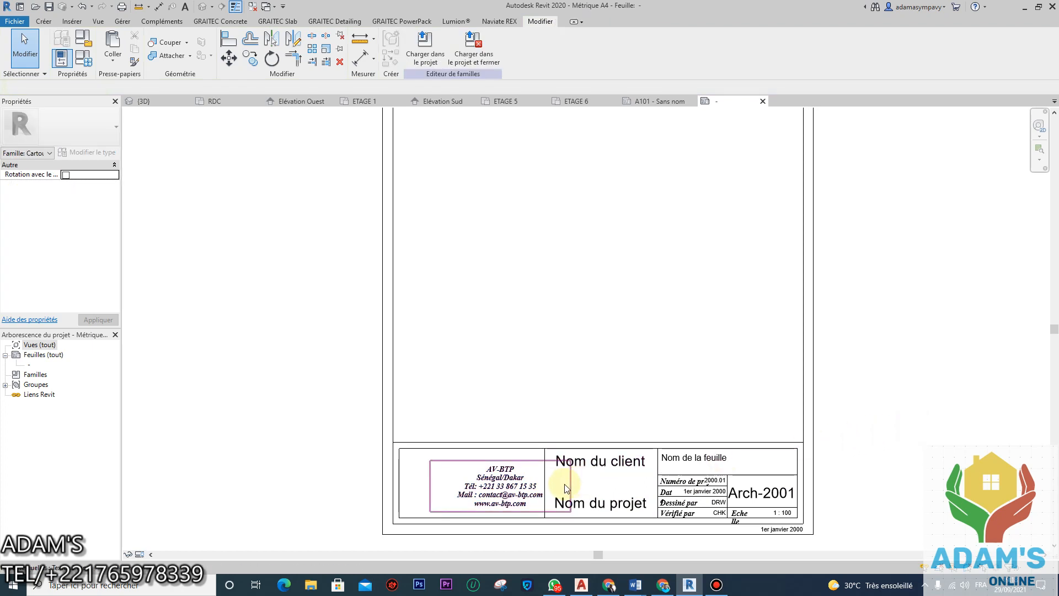
Step: Delete the 1er janvier 2000 date label below the title block and the Echelle note
{"action": "scroll", "coordinate": [660, 393], "scroll_direction": "down", "scroll_amount": 2}
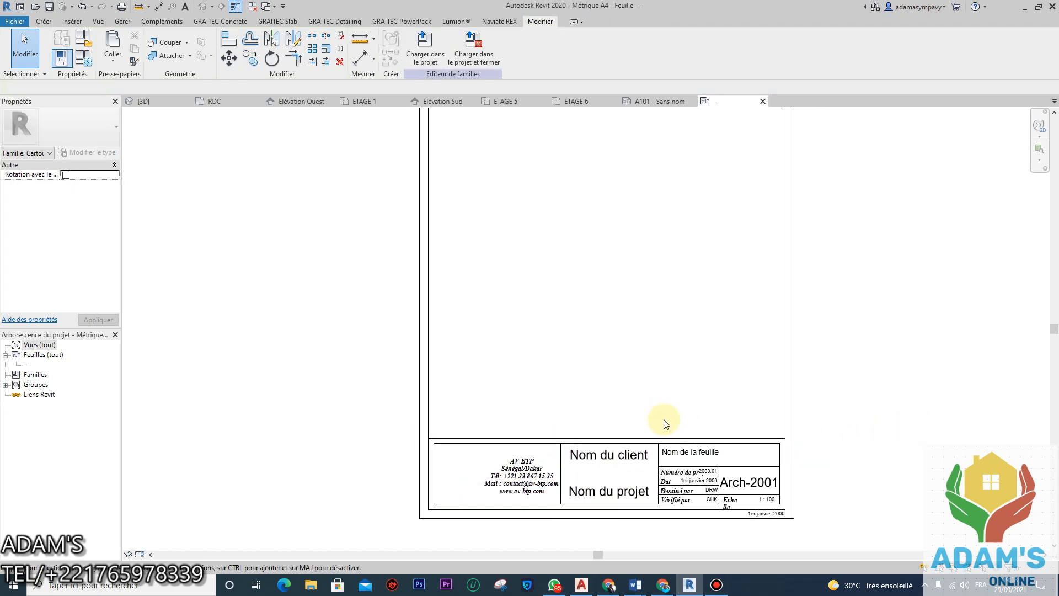
{"action": "scroll", "coordinate": [747, 473], "scroll_direction": "up", "scroll_amount": 4}
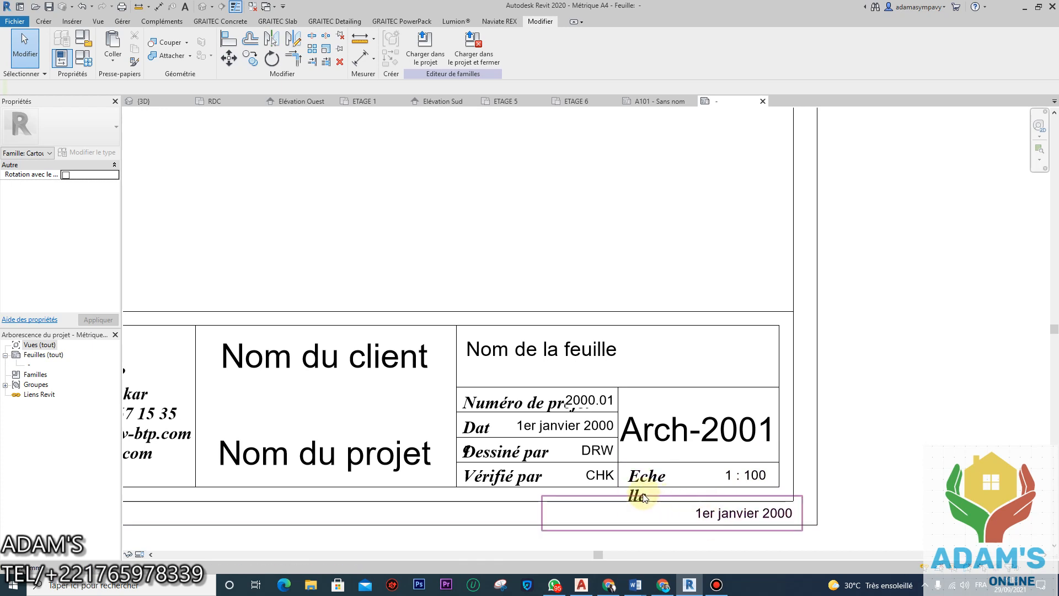
{"action": "left_click", "coordinate": [753, 517]}
{"action": "scroll", "coordinate": [778, 521], "scroll_direction": "down", "scroll_amount": 1}
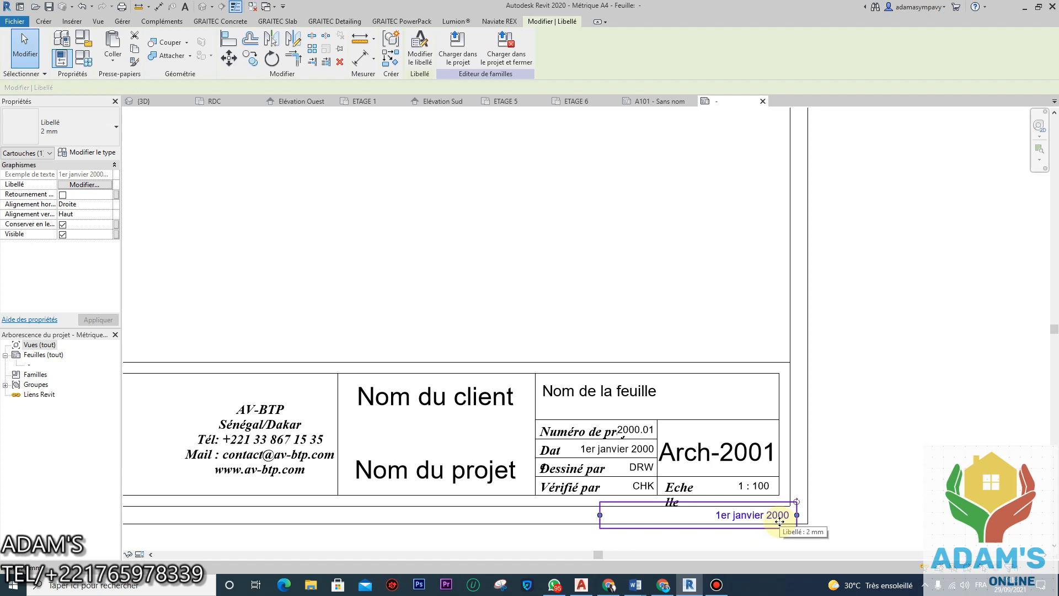
{"action": "key", "text": "Delete"}
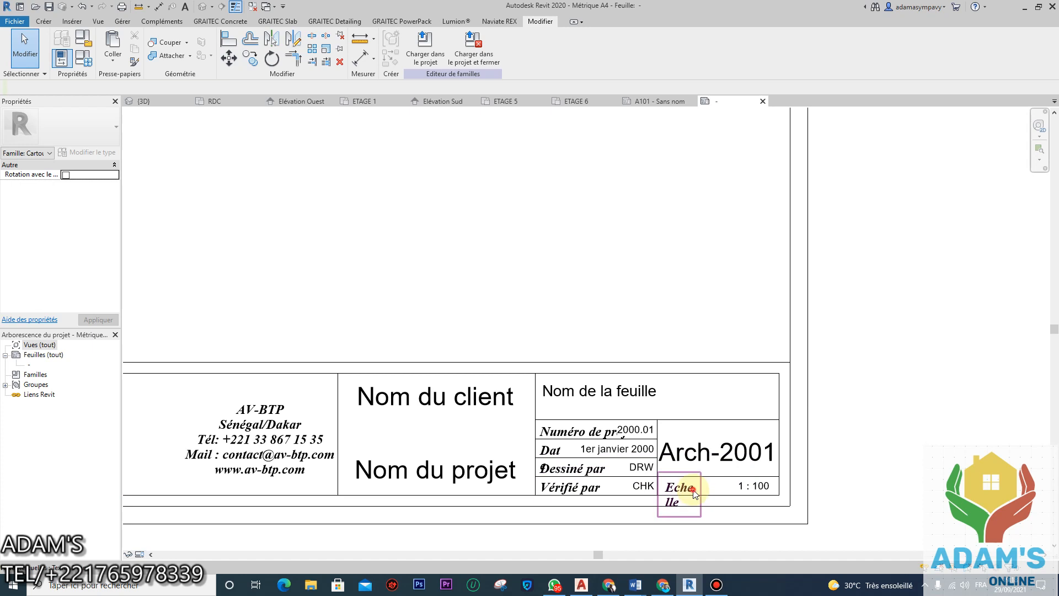
{"action": "left_click", "coordinate": [693, 492]}
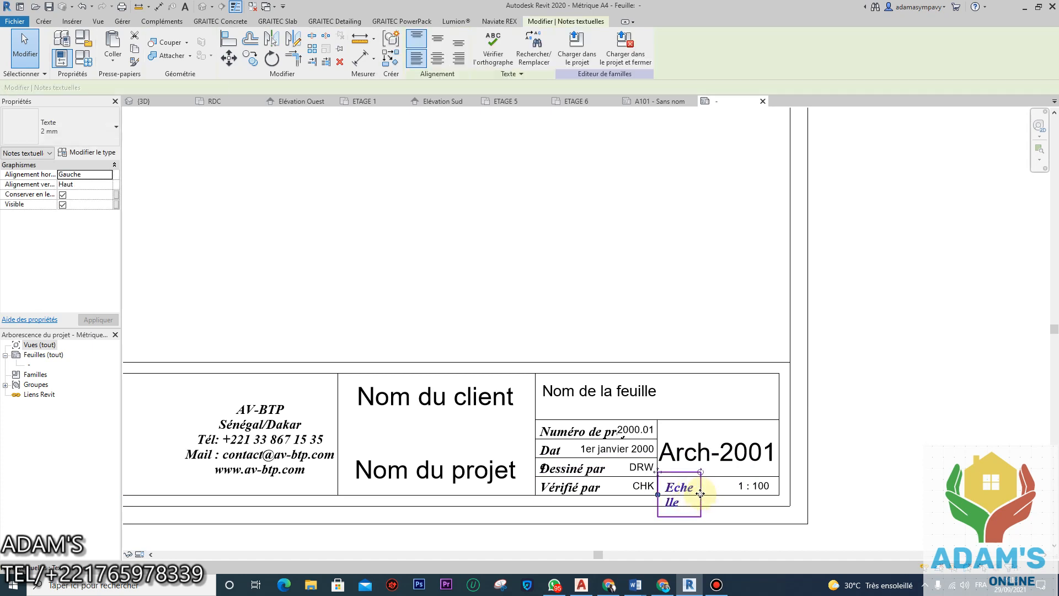
{"action": "left_click_drag", "start_coordinate": [700, 494], "coordinate": [730, 494], "text": "ctrl"}
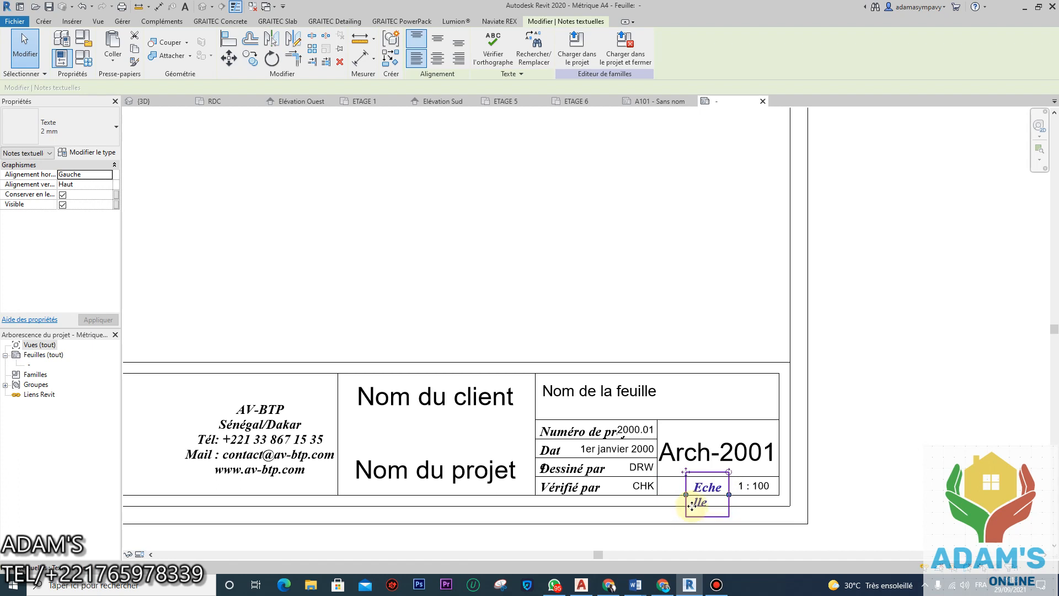
{"action": "key", "text": "Delete"}
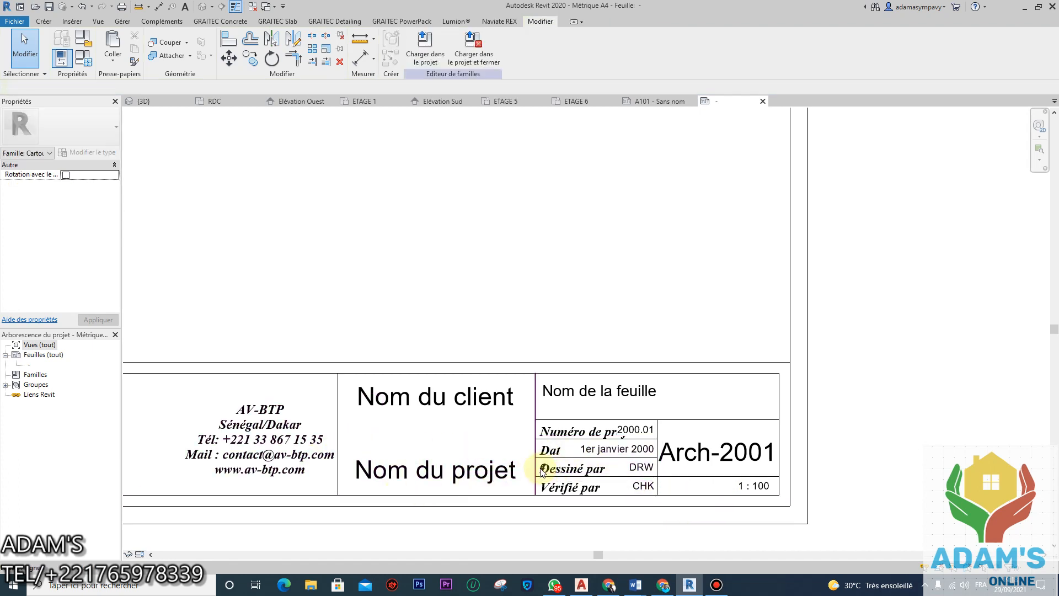
Step: Check the Nom du client label, then pan the title block back into view
{"action": "scroll", "coordinate": [540, 470], "scroll_direction": "up", "scroll_amount": 2}
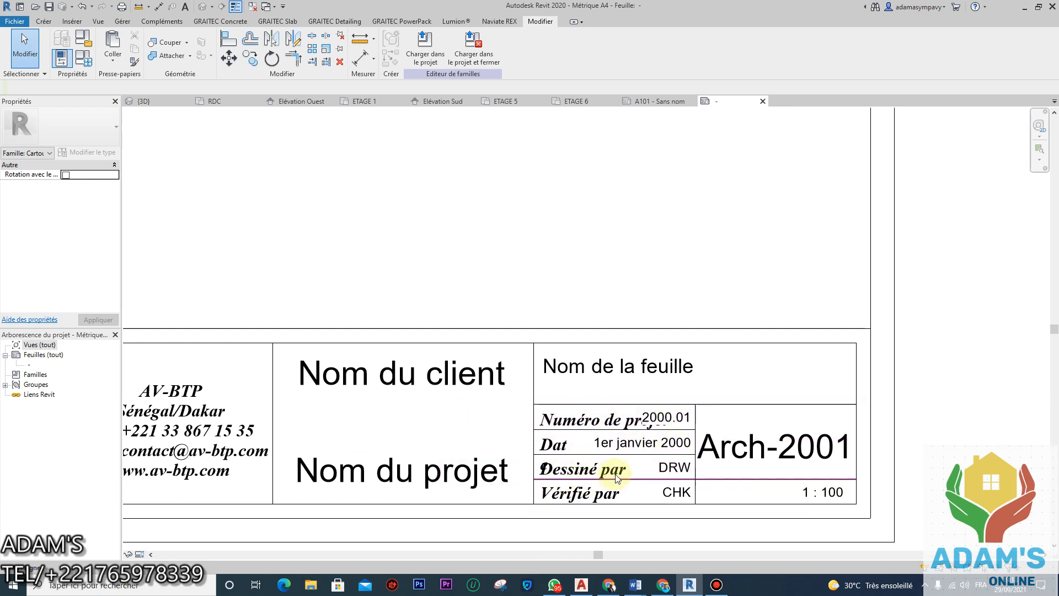
{"action": "scroll", "coordinate": [811, 475], "scroll_direction": "down", "scroll_amount": 2}
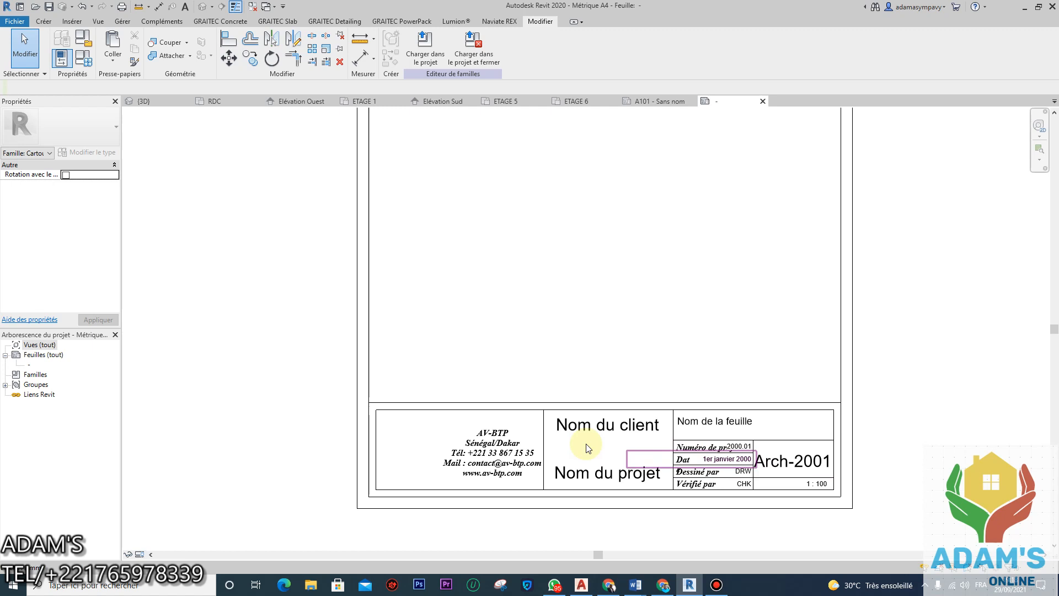
{"action": "left_click", "coordinate": [640, 429]}
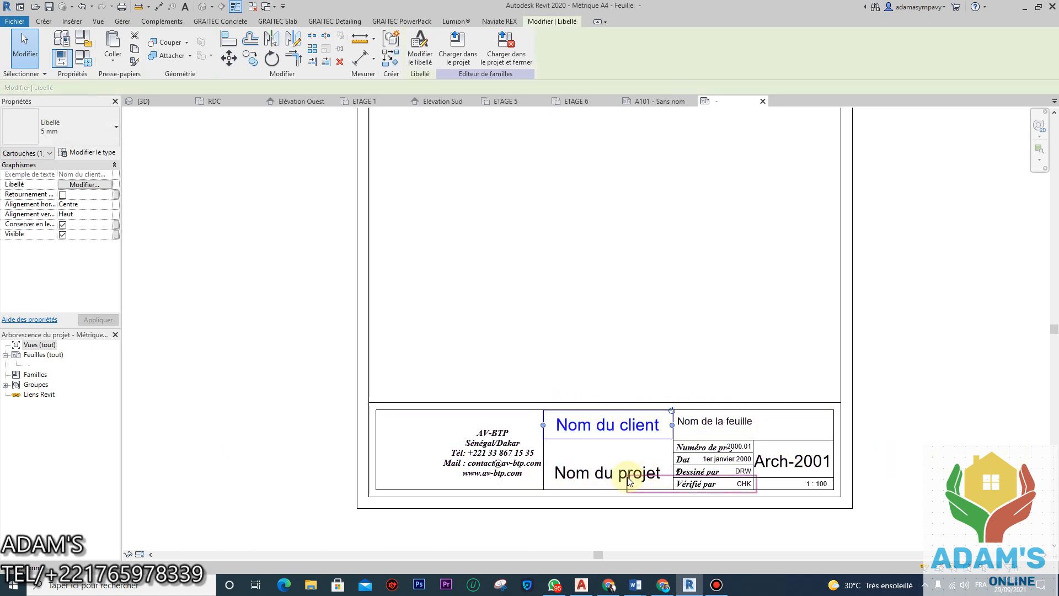
{"action": "scroll", "coordinate": [587, 378], "scroll_direction": "down", "scroll_amount": 2}
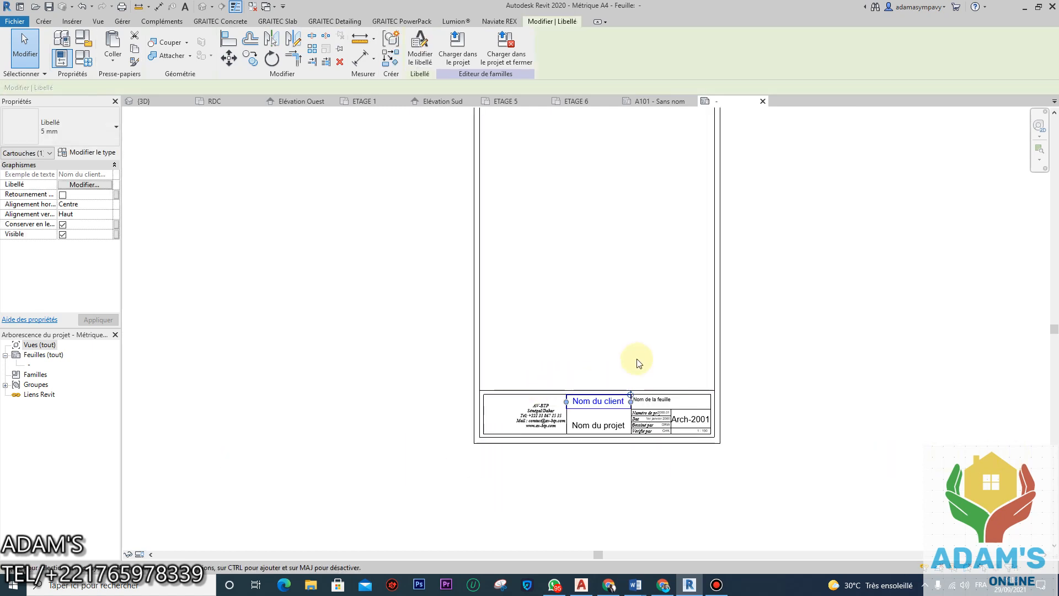
{"action": "left_click", "coordinate": [784, 421]}
{"action": "scroll", "coordinate": [548, 470], "scroll_direction": "up", "scroll_amount": 3}
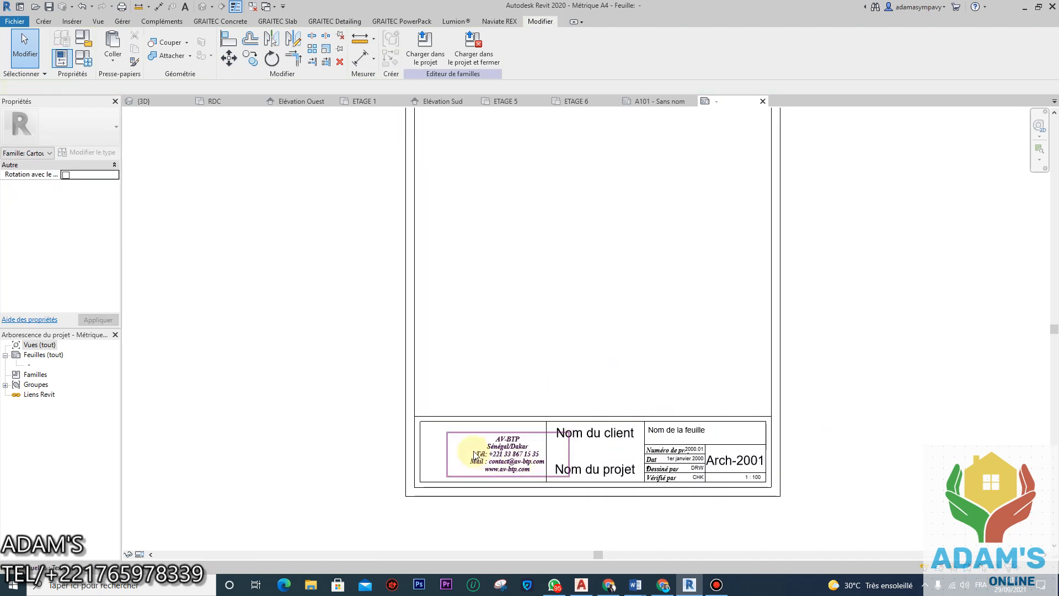
{"action": "scroll", "coordinate": [485, 441], "scroll_direction": "up", "scroll_amount": 4}
{"action": "middle_click_drag", "start_coordinate": [507, 448], "coordinate": [512, 400]}
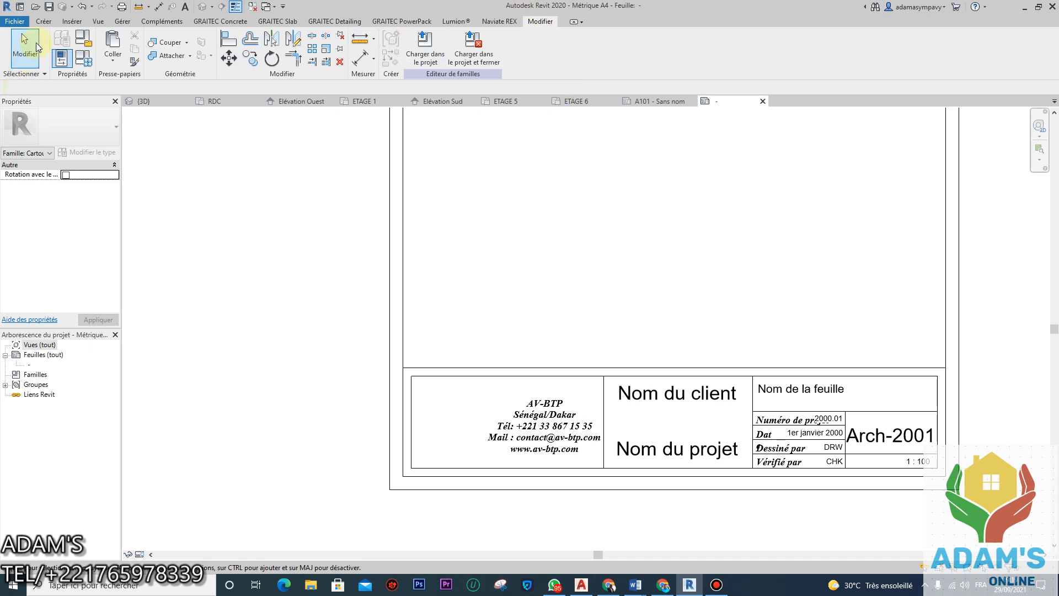
Step: Start an image import and open the AV-BTP 2 (E:) drive from this computer's drive list
{"action": "left_click", "coordinate": [72, 22]}
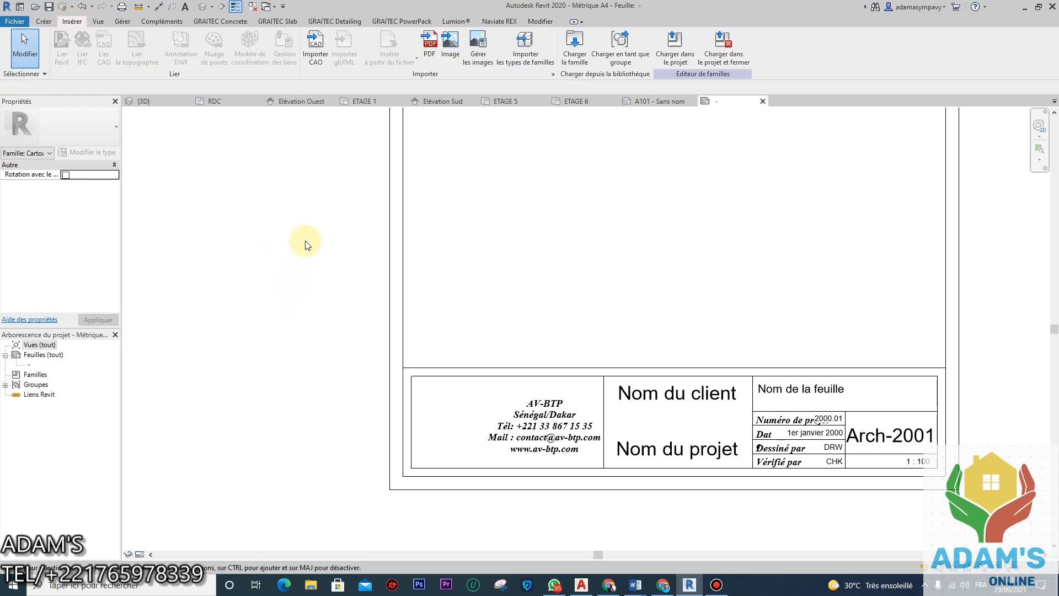
{"action": "left_click", "coordinate": [450, 47]}
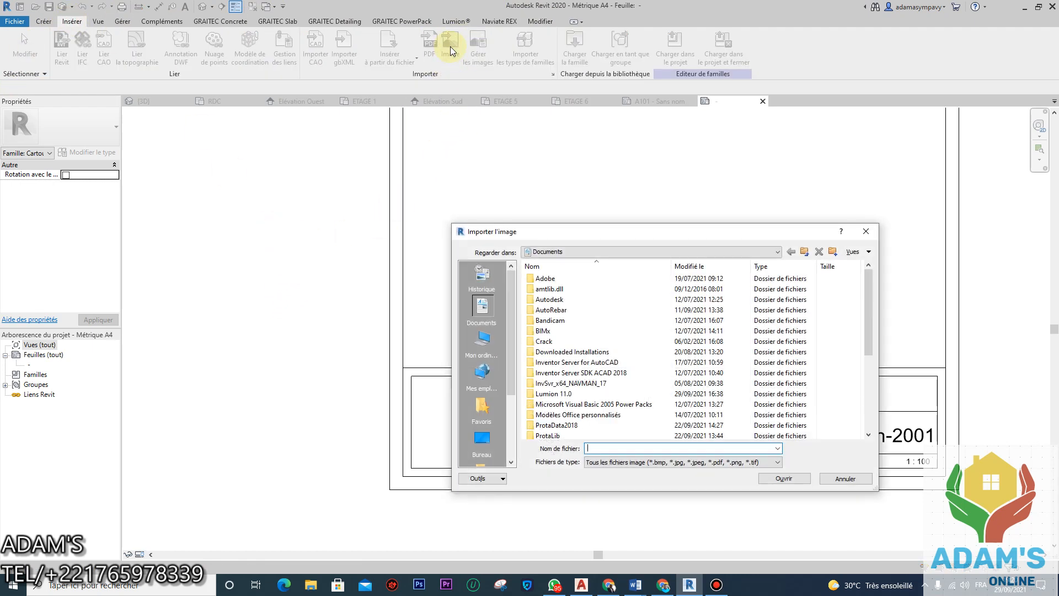
{"action": "left_click", "coordinate": [496, 442]}
{"action": "scroll", "coordinate": [580, 360], "scroll_direction": "down", "scroll_amount": 10}
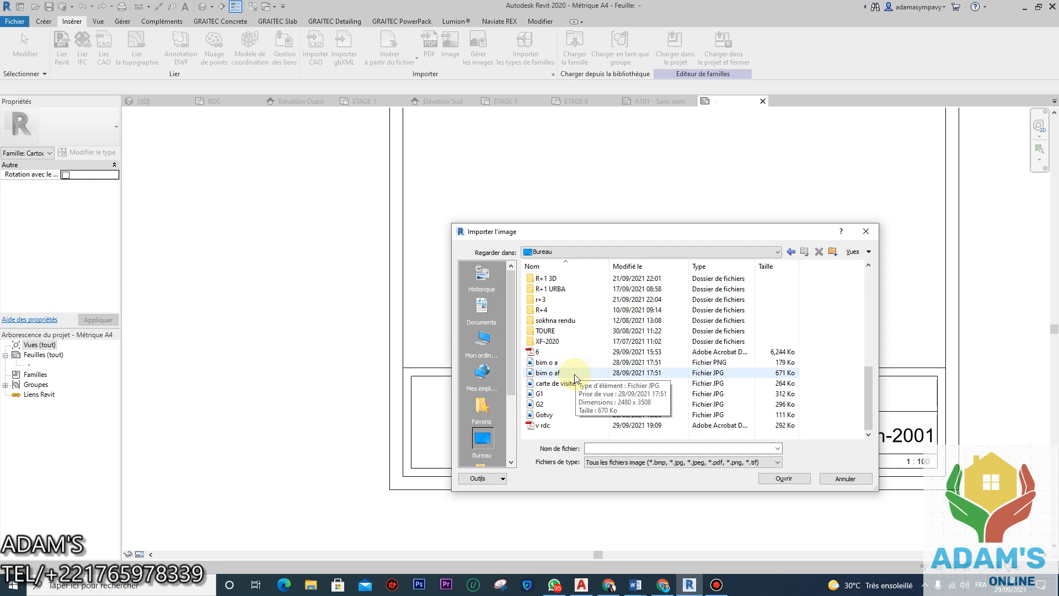
{"action": "left_click", "coordinate": [483, 343]}
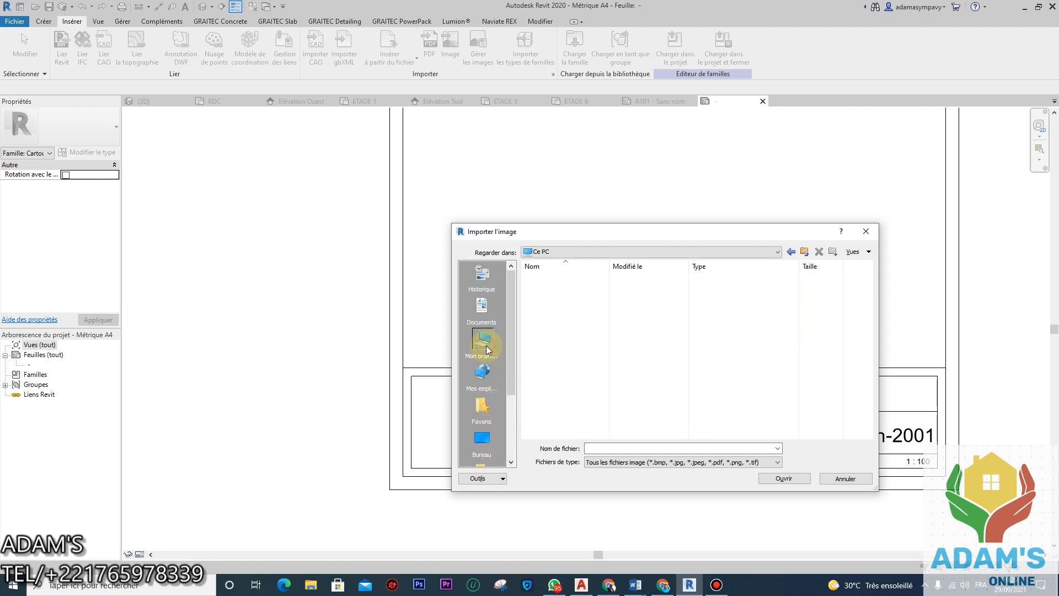
{"action": "right_click", "coordinate": [570, 414]}
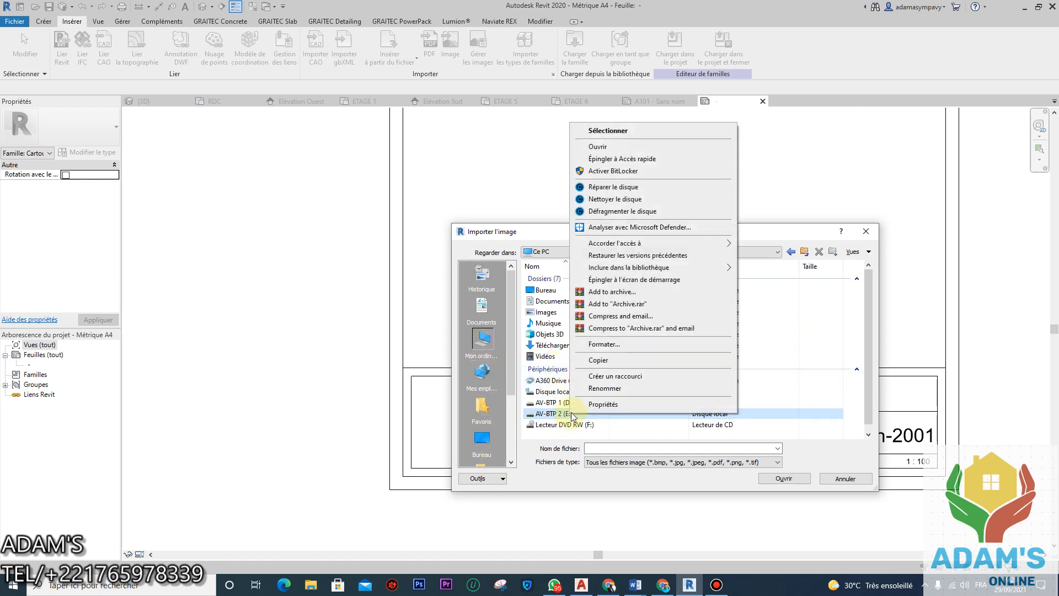
{"action": "left_click", "coordinate": [598, 147]}
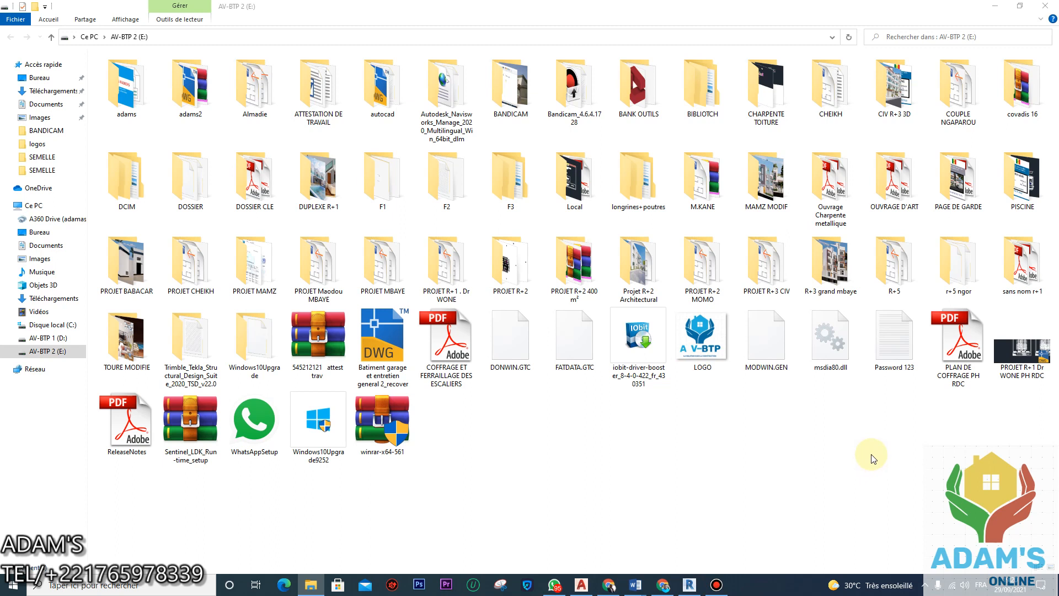
Step: Browse in the import dialog to the E: drive's adams > logos folder
{"action": "left_click", "coordinate": [716, 584]}
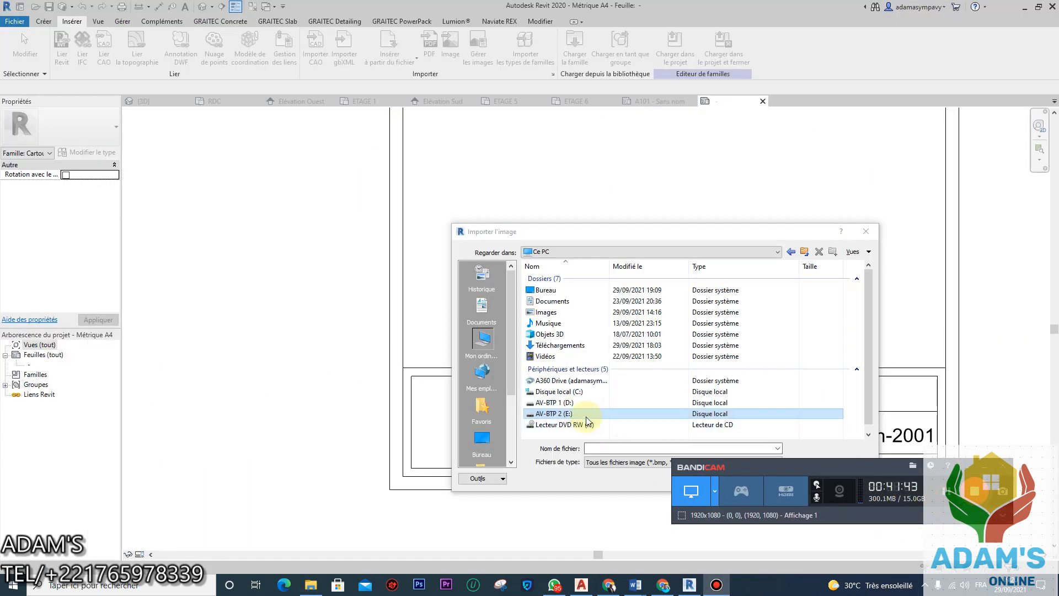
{"action": "double_click", "coordinate": [580, 417]}
{"action": "scroll", "coordinate": [571, 405], "scroll_direction": "down", "scroll_amount": 5}
{"action": "scroll", "coordinate": [565, 342], "scroll_direction": "up", "scroll_amount": 8}
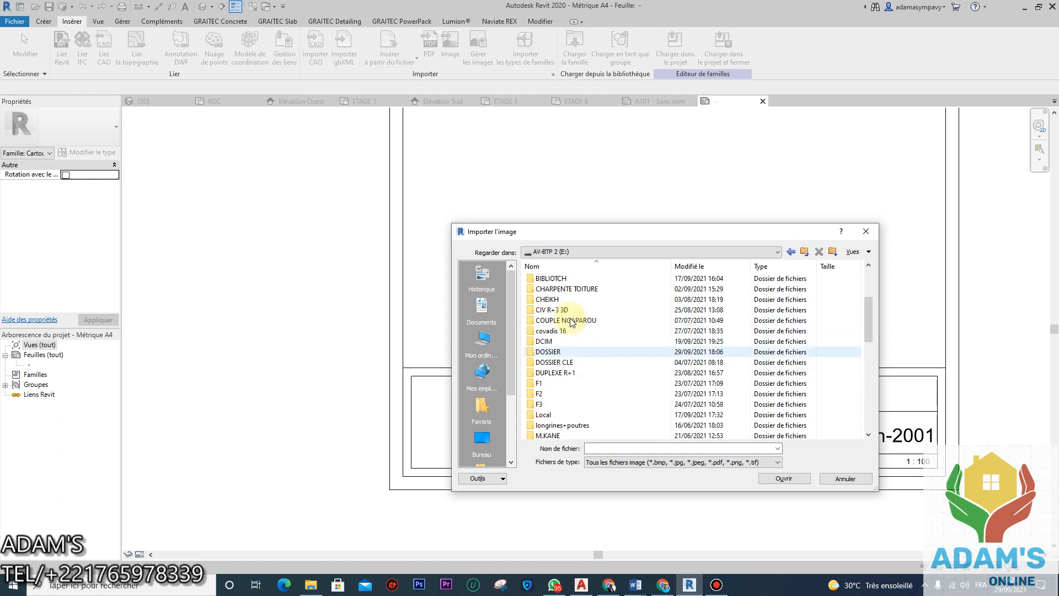
{"action": "scroll", "coordinate": [566, 313], "scroll_direction": "up", "scroll_amount": 1}
{"action": "double_click", "coordinate": [546, 278]}
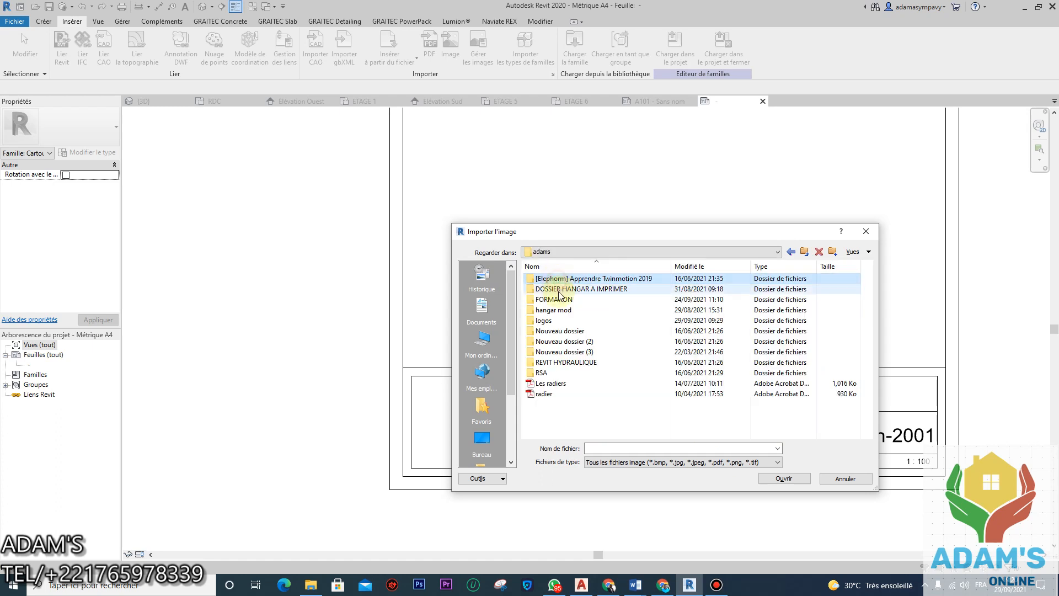
{"action": "double_click", "coordinate": [543, 319]}
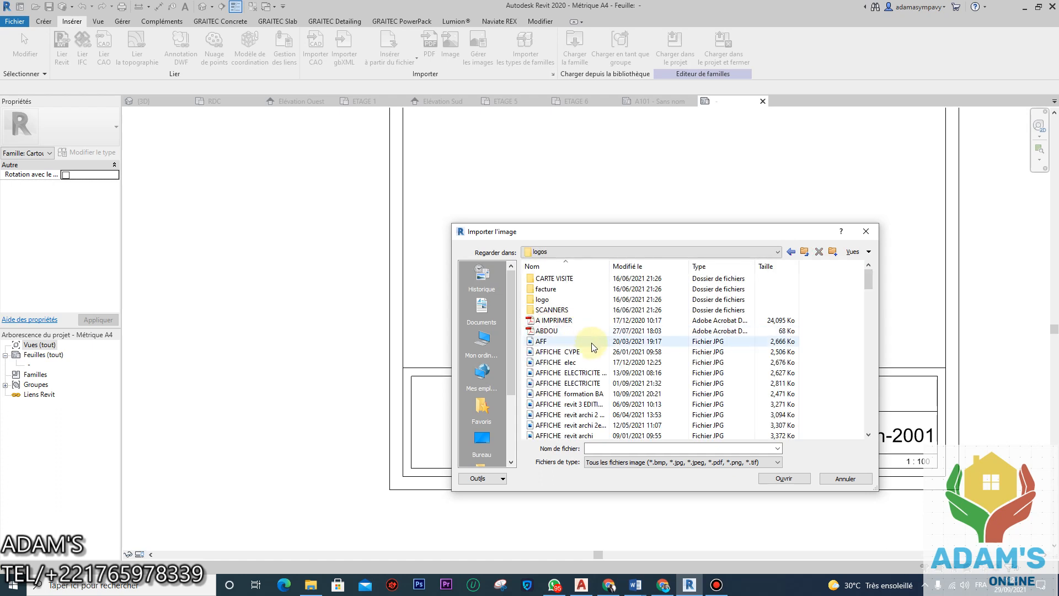
{"action": "scroll", "coordinate": [595, 354], "scroll_direction": "up", "scroll_amount": 4}
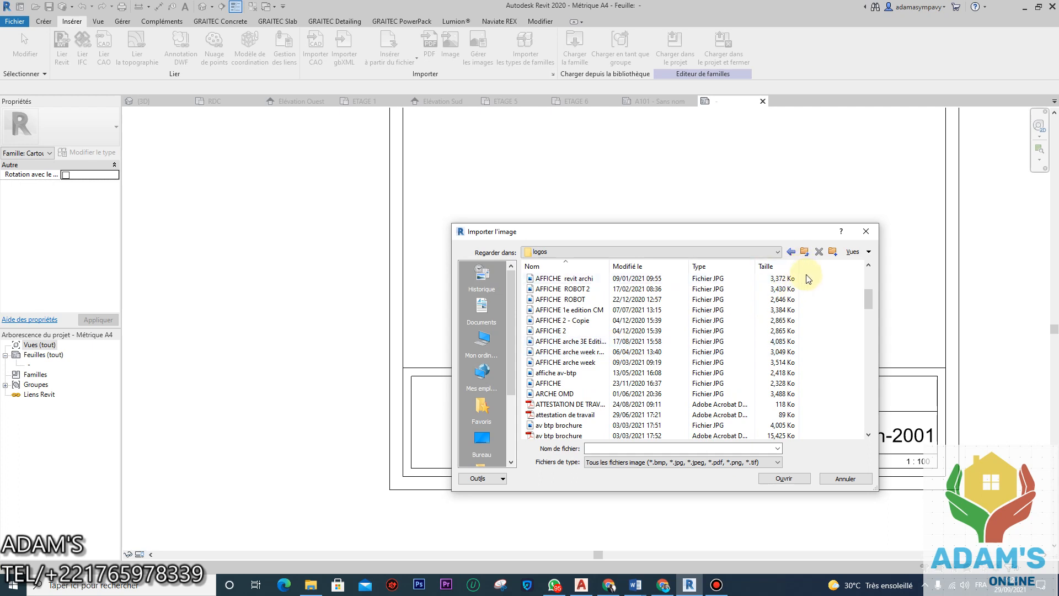
{"action": "scroll", "coordinate": [580, 382], "scroll_direction": "down", "scroll_amount": 4}
{"action": "scroll", "coordinate": [581, 381], "scroll_direction": "down", "scroll_amount": 20}
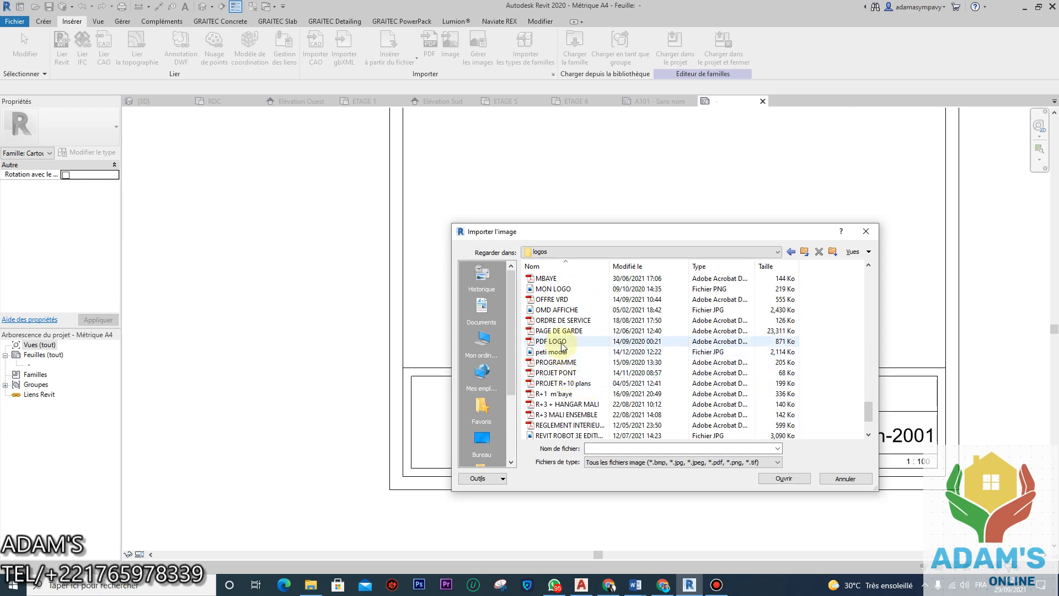
Step: Switch the file view to thumbnails, then select and open the Capture image
{"action": "left_click", "coordinate": [561, 290]}
{"action": "scroll", "coordinate": [587, 419], "scroll_direction": "down", "scroll_amount": 2}
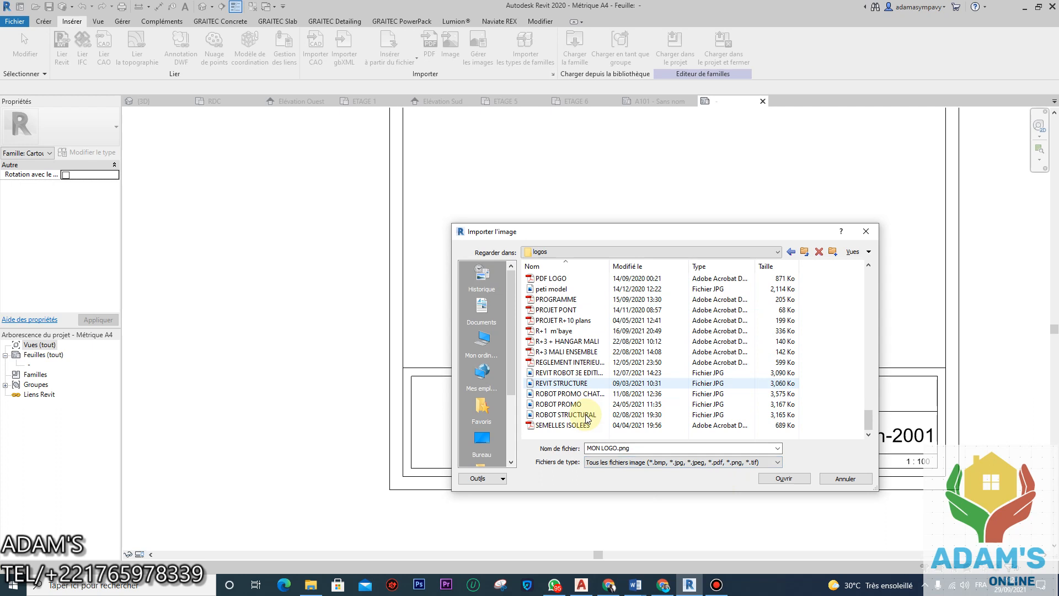
{"action": "scroll", "coordinate": [612, 393], "scroll_direction": "up", "scroll_amount": 9}
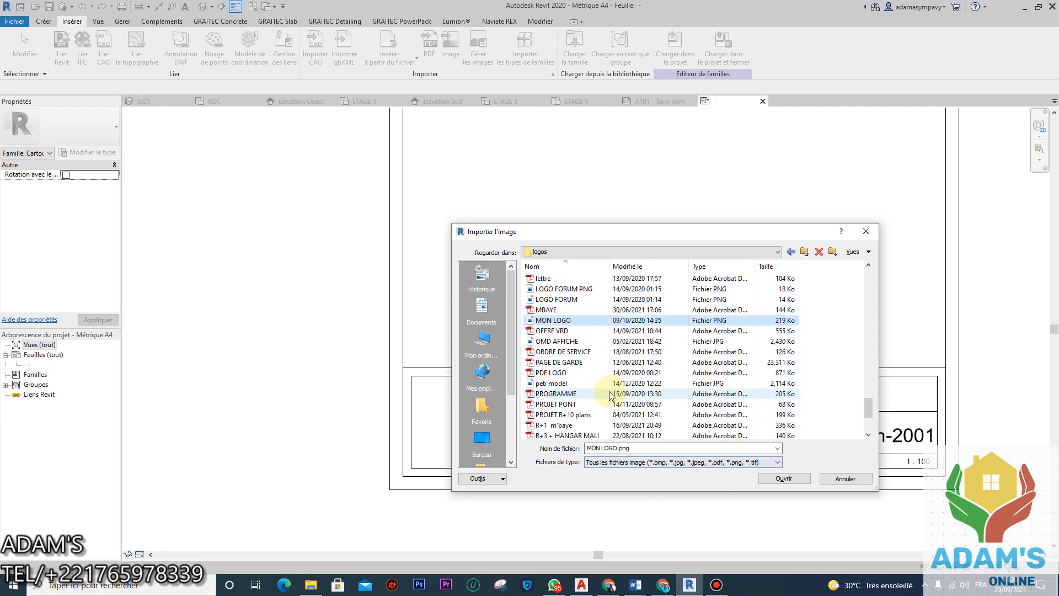
{"action": "scroll", "coordinate": [608, 394], "scroll_direction": "down", "scroll_amount": 3}
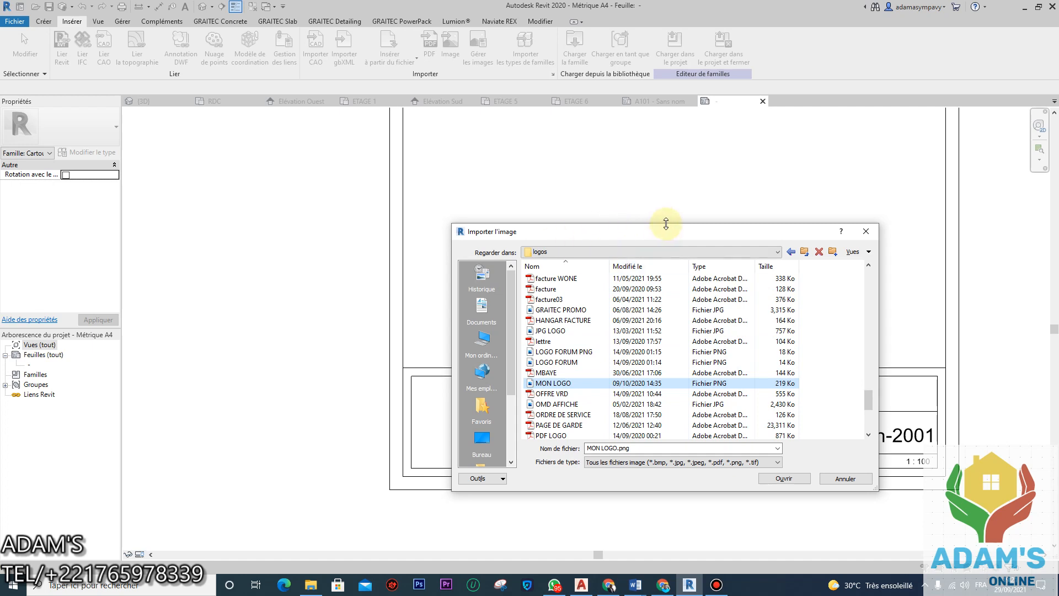
{"action": "left_click", "coordinate": [852, 251]}
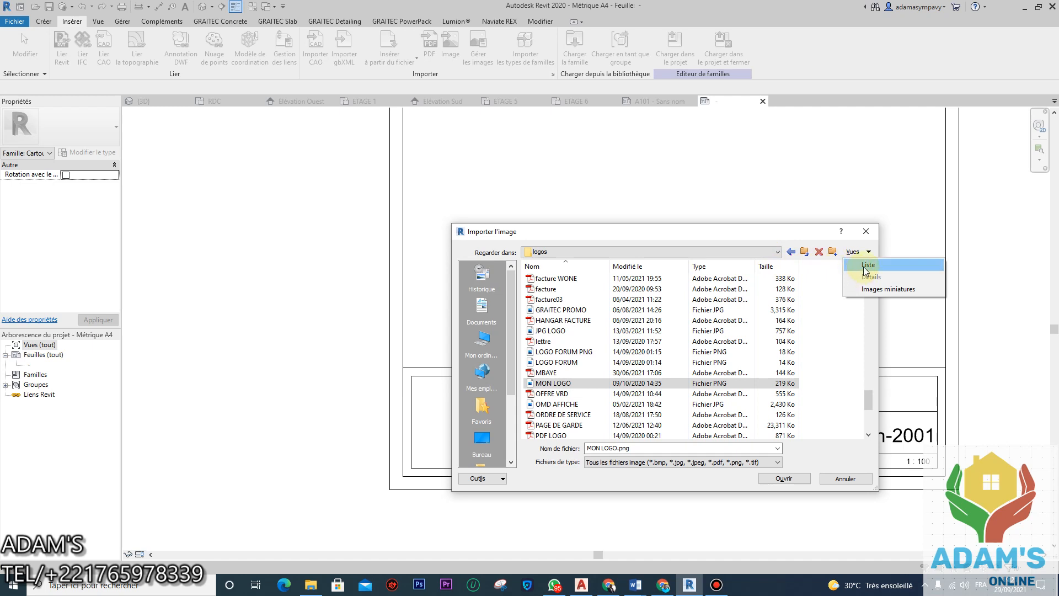
{"action": "left_click", "coordinate": [872, 289]}
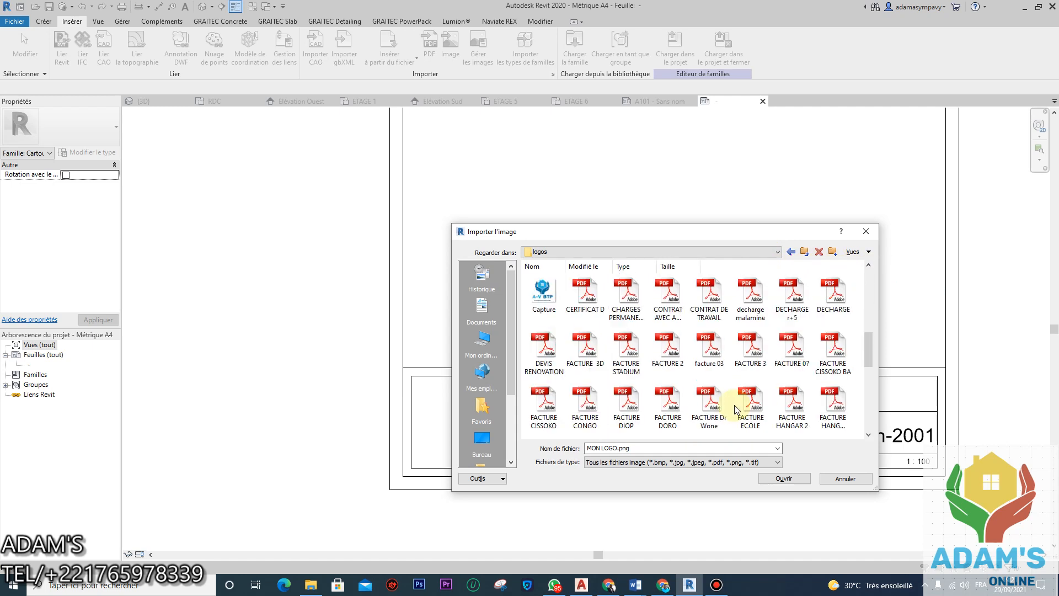
{"action": "left_click", "coordinate": [543, 292]}
{"action": "left_click", "coordinate": [784, 478]}
{"action": "scroll", "coordinate": [524, 364], "scroll_direction": "down", "scroll_amount": 2}
{"action": "scroll", "coordinate": [546, 357], "scroll_direction": "down", "scroll_amount": 1}
{"action": "scroll", "coordinate": [503, 359], "scroll_direction": "up", "scroll_amount": 2}
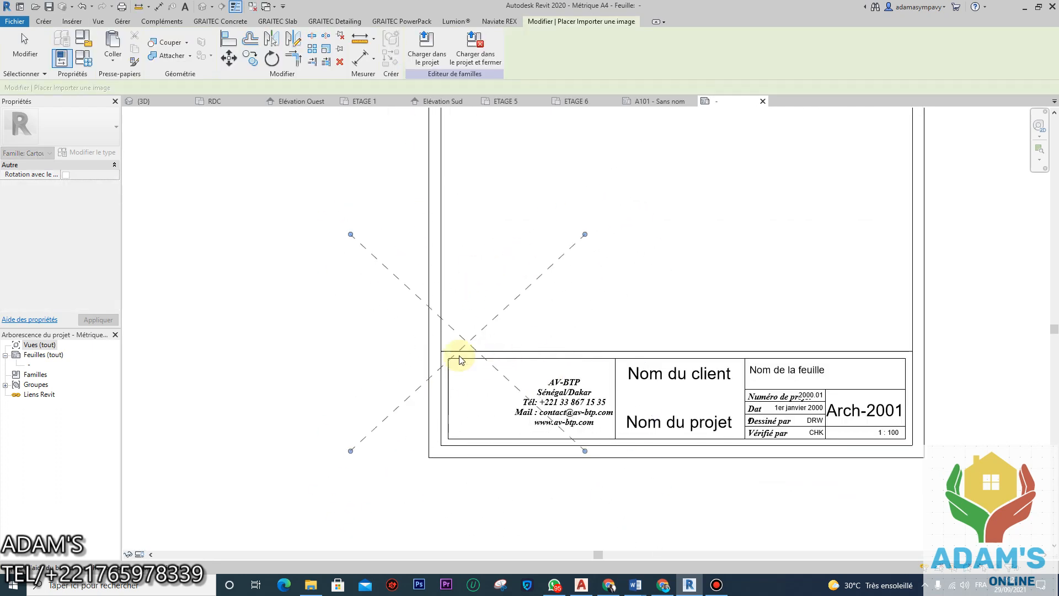
Step: Place the A-V BTP logo and resize it by its corners to fill the left title block cell
{"action": "left_click", "coordinate": [478, 410]}
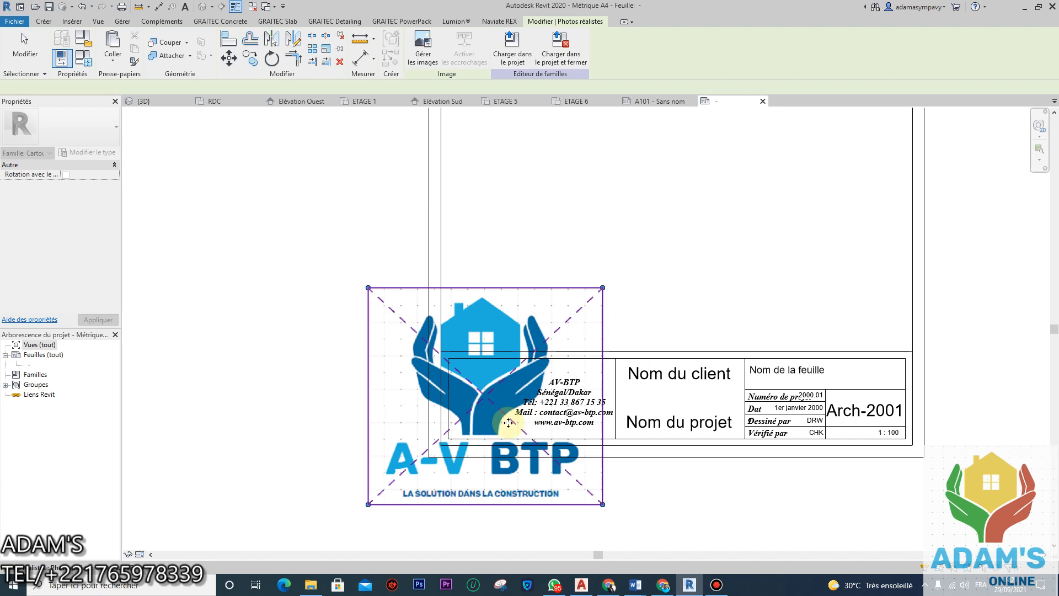
{"action": "left_click_drag", "start_coordinate": [368, 287], "coordinate": [456, 368]}
{"action": "left_click_drag", "start_coordinate": [603, 504], "coordinate": [447, 436]}
{"action": "left_click_drag", "start_coordinate": [447, 367], "coordinate": [501, 375]}
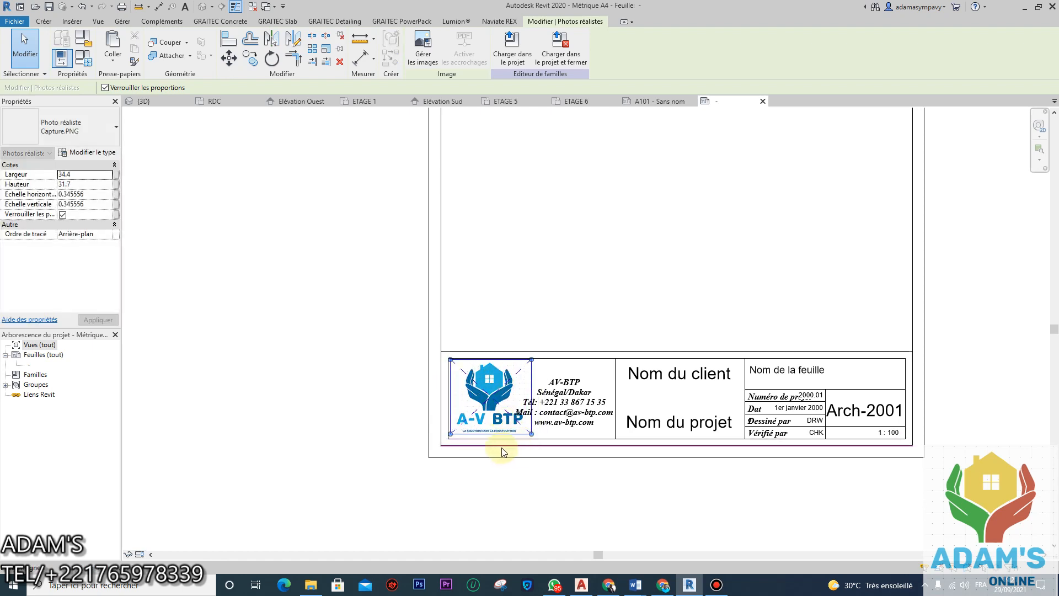
{"action": "left_click_drag", "start_coordinate": [532, 435], "coordinate": [531, 435]}
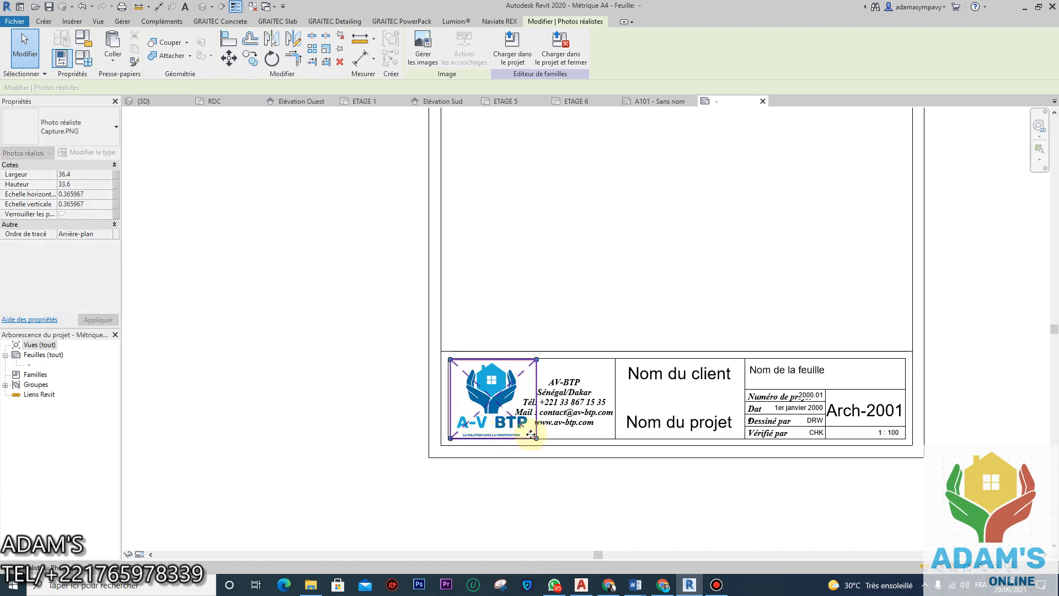
{"action": "left_click", "coordinate": [692, 226]}
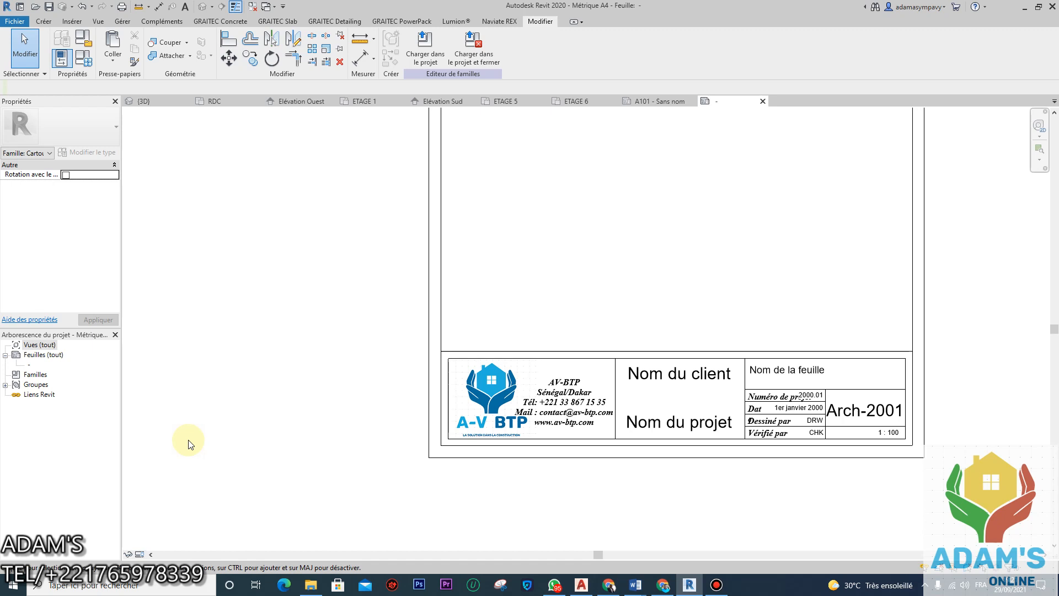
{"action": "scroll", "coordinate": [496, 386], "scroll_direction": "down", "scroll_amount": 5}
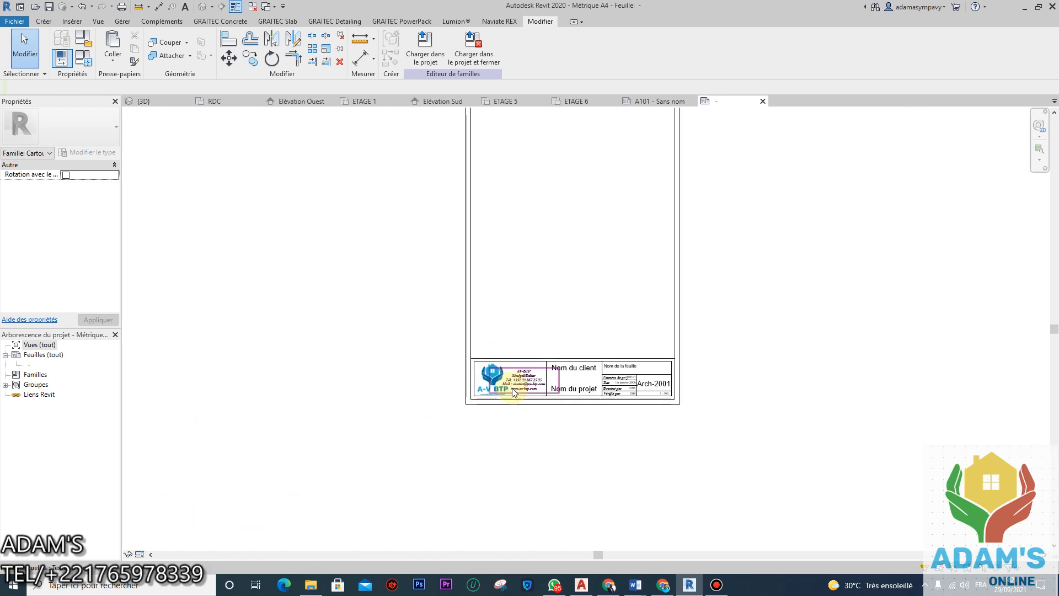
{"action": "scroll", "coordinate": [553, 375], "scroll_direction": "up", "scroll_amount": 4}
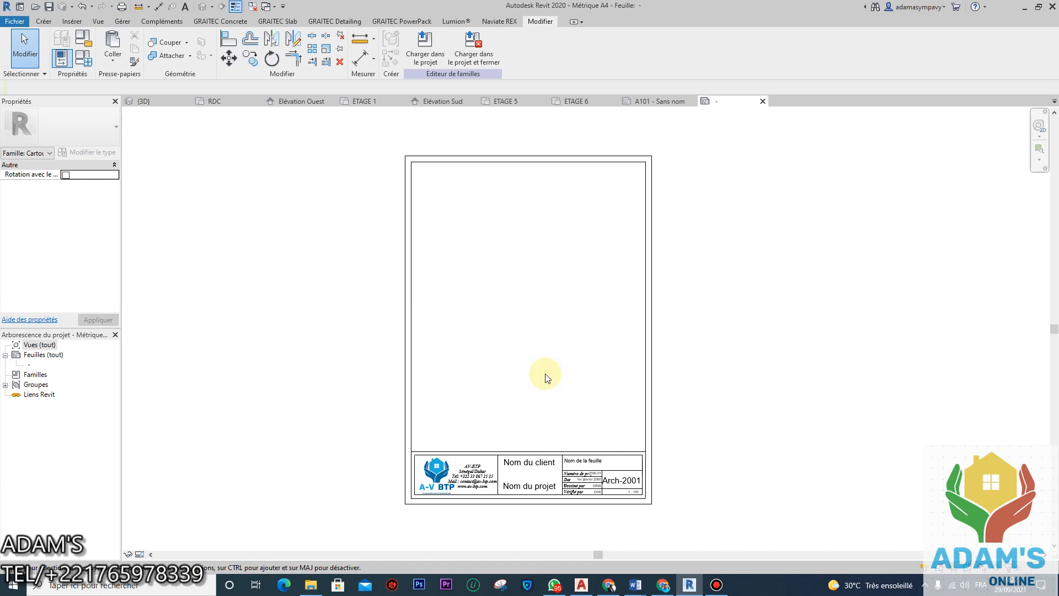
{"action": "scroll", "coordinate": [605, 299], "scroll_direction": "up", "scroll_amount": 3}
{"action": "scroll", "coordinate": [500, 302], "scroll_direction": "down", "scroll_amount": 3}
{"action": "middle_click_drag", "start_coordinate": [518, 294], "coordinate": [540, 337]}
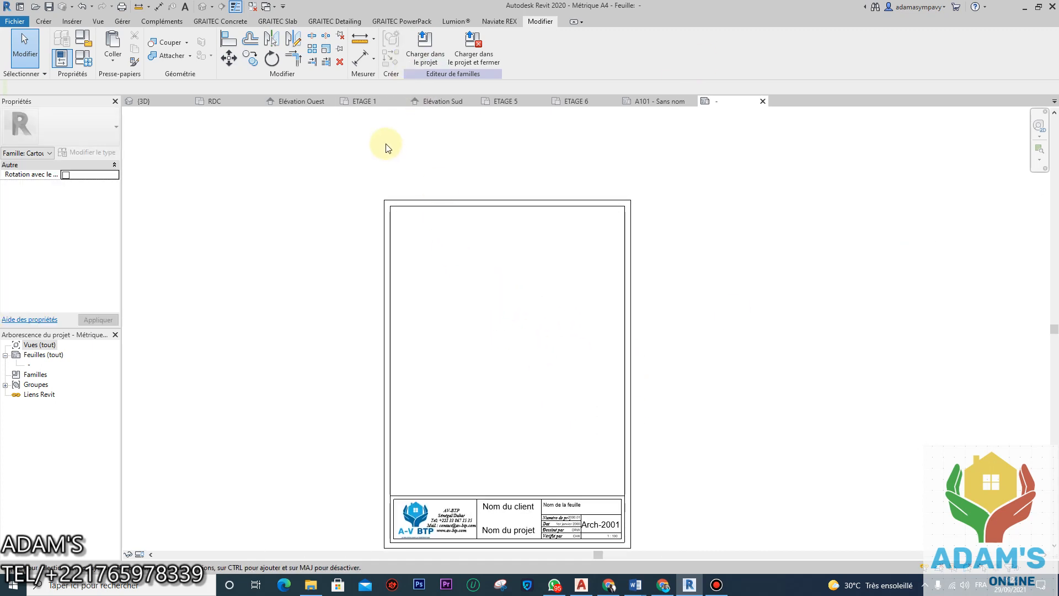
{"action": "scroll", "coordinate": [491, 223], "scroll_direction": "down", "scroll_amount": 3}
{"action": "scroll", "coordinate": [484, 369], "scroll_direction": "up", "scroll_amount": 2}
{"action": "scroll", "coordinate": [477, 345], "scroll_direction": "up", "scroll_amount": 3}
{"action": "scroll", "coordinate": [477, 345], "scroll_direction": "down", "scroll_amount": 2}
{"action": "middle_click_drag", "start_coordinate": [507, 340], "coordinate": [529, 432]}
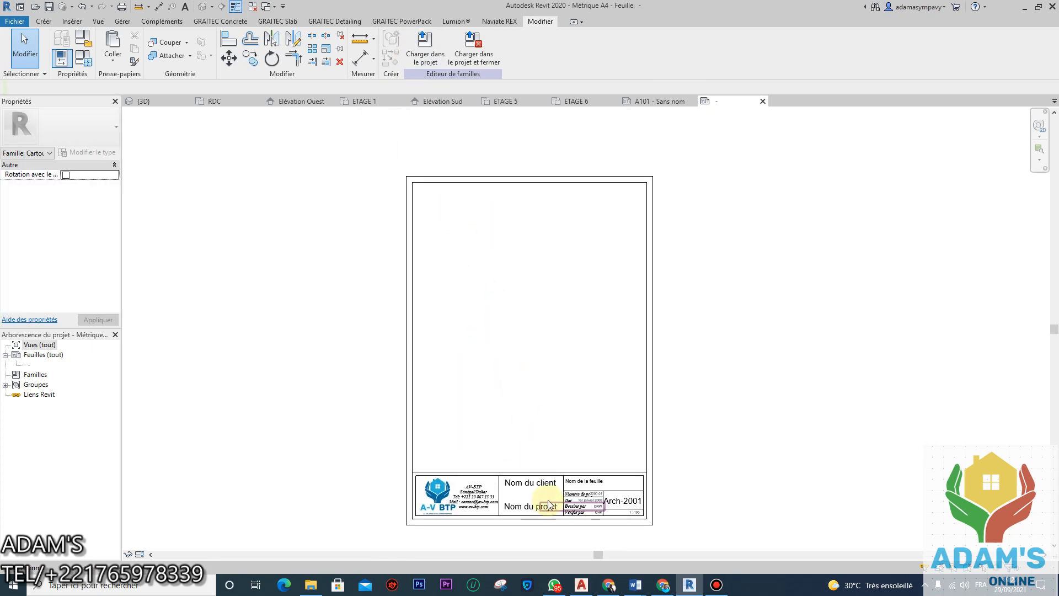
Step: Inspect the sheet's left and top border lines by selecting and deselecting them
{"action": "scroll", "coordinate": [461, 253], "scroll_direction": "up", "scroll_amount": 4}
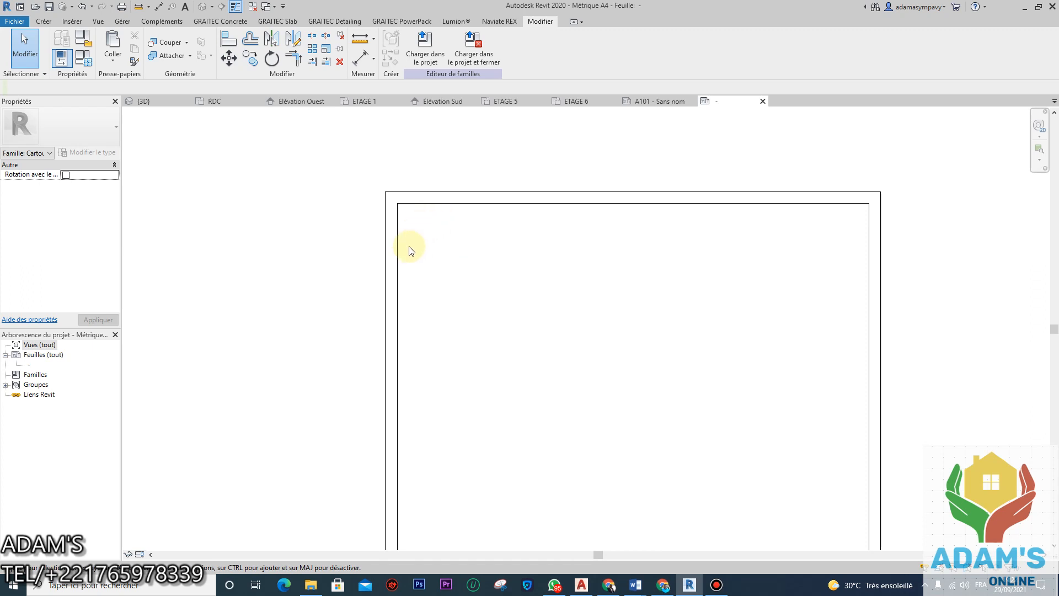
{"action": "left_click", "coordinate": [403, 278]}
{"action": "left_click", "coordinate": [465, 302]}
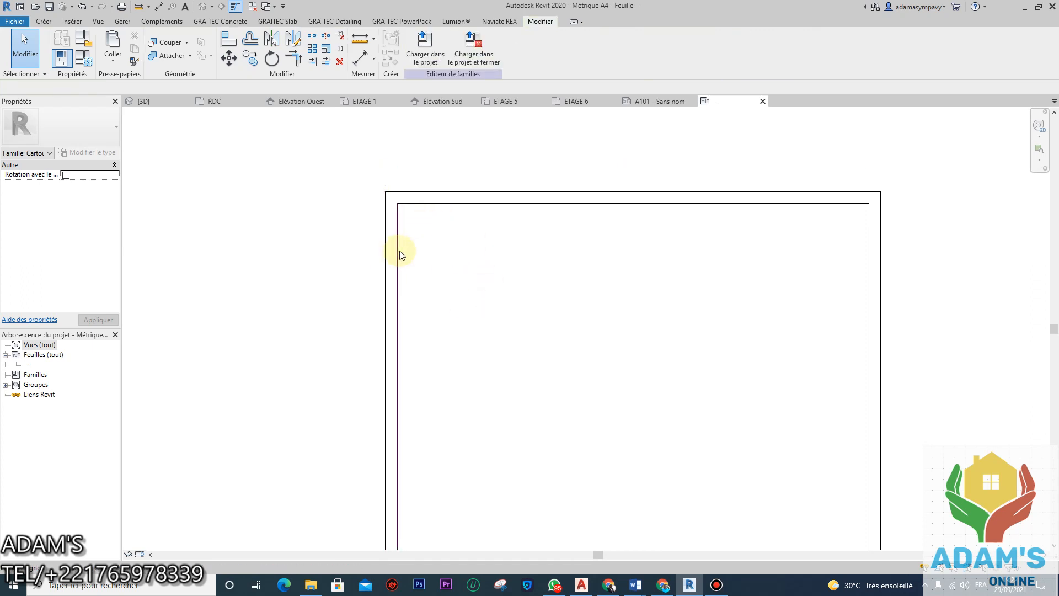
{"action": "left_click", "coordinate": [395, 203]}
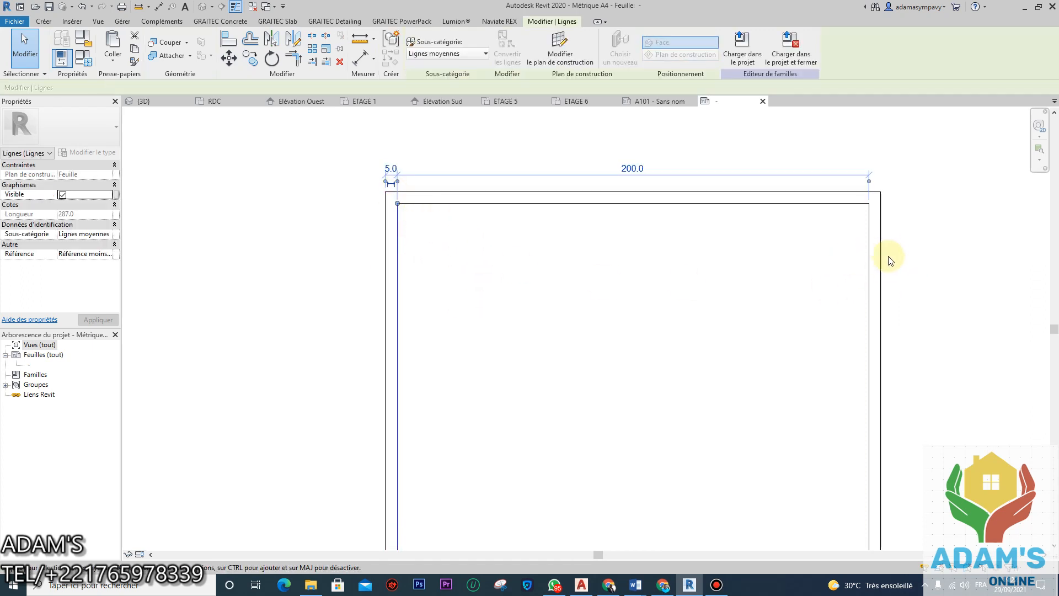
{"action": "left_click", "coordinate": [780, 283]}
{"action": "scroll", "coordinate": [684, 307], "scroll_direction": "down", "scroll_amount": 3}
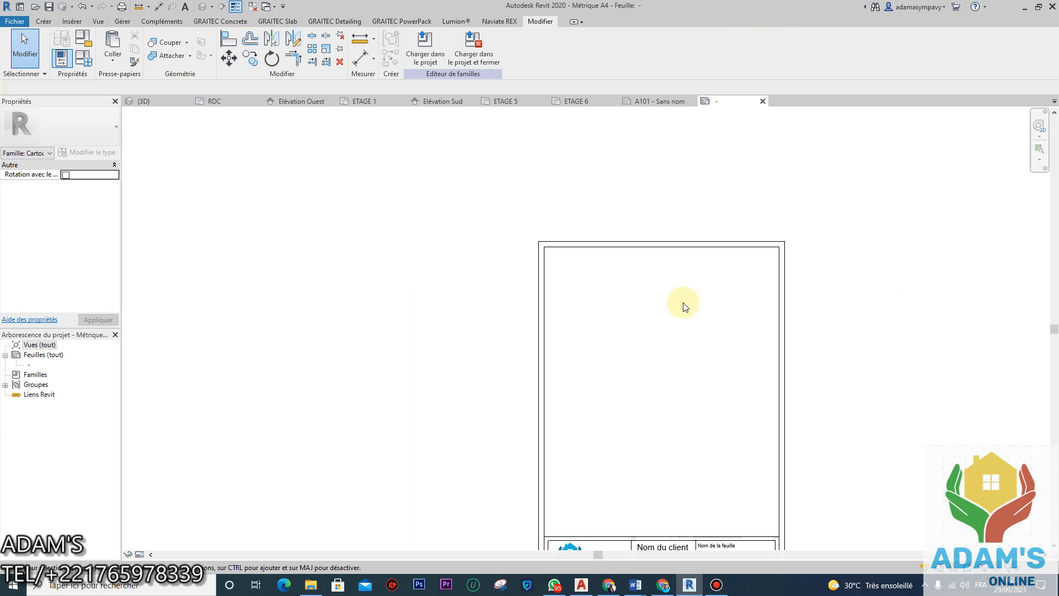
{"action": "middle_click_drag", "start_coordinate": [558, 277], "coordinate": [563, 217]}
{"action": "left_click", "coordinate": [561, 186]}
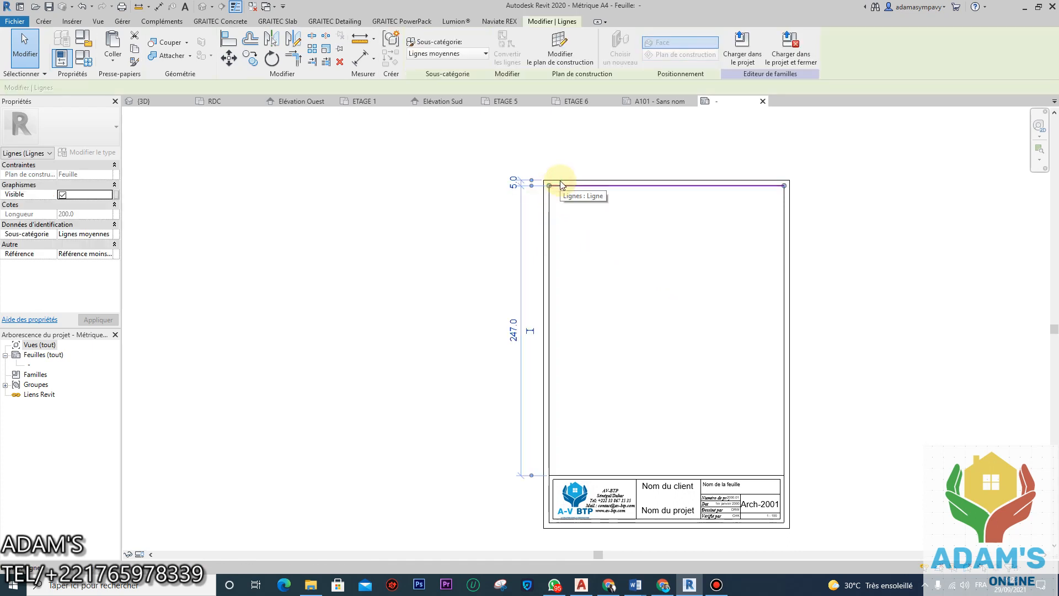
{"action": "left_click", "coordinate": [579, 301]}
{"action": "middle_click_drag", "start_coordinate": [590, 285], "coordinate": [607, 302]}
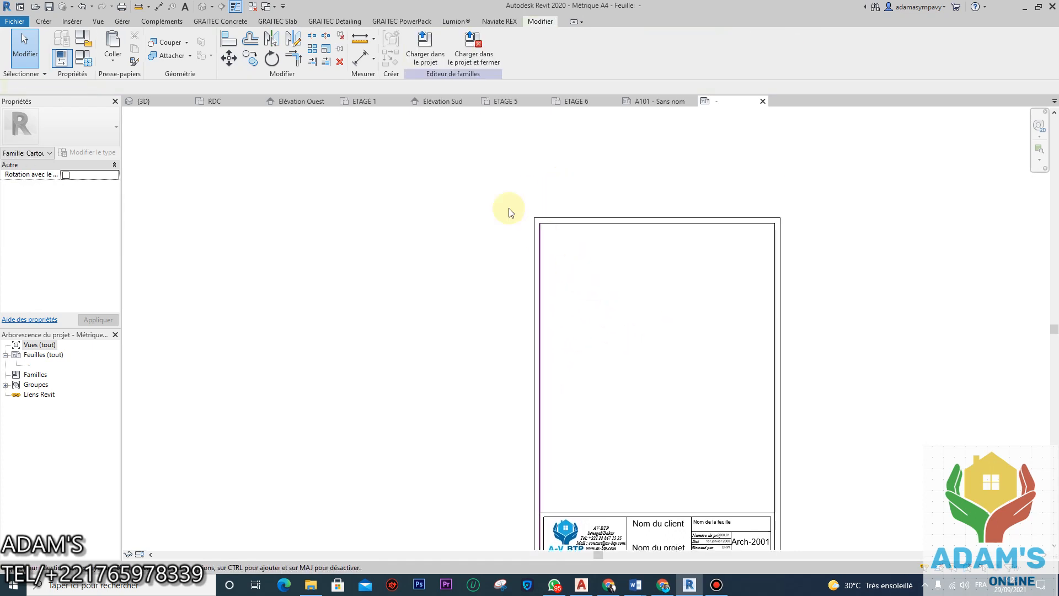
Step: Place aligned 5.0 margin dimensions between the outer and inner left and right borders
{"action": "left_click", "coordinate": [363, 61]}
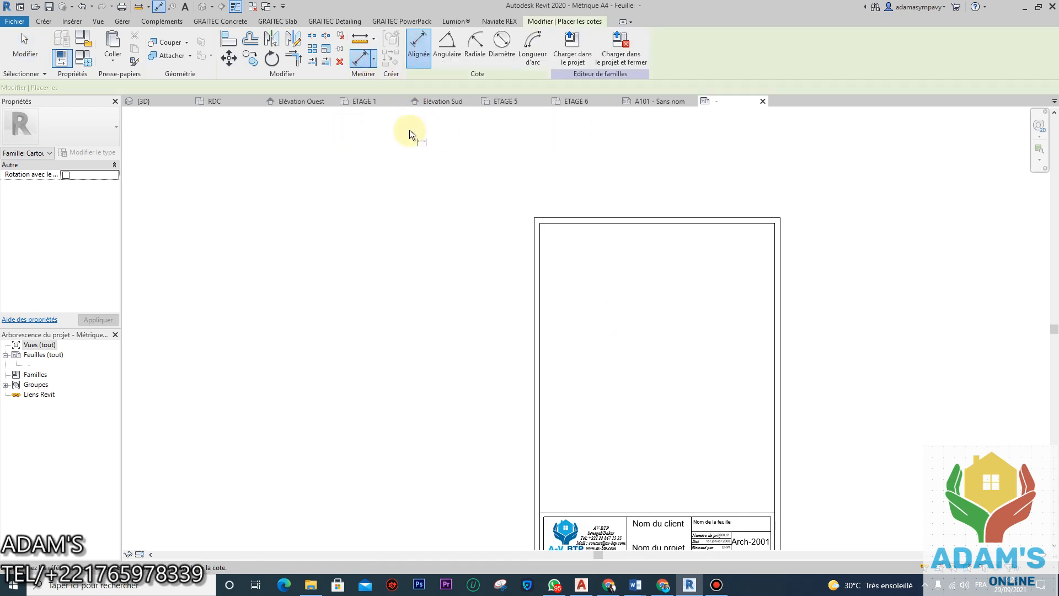
{"action": "scroll", "coordinate": [578, 186], "scroll_direction": "up", "scroll_amount": 4}
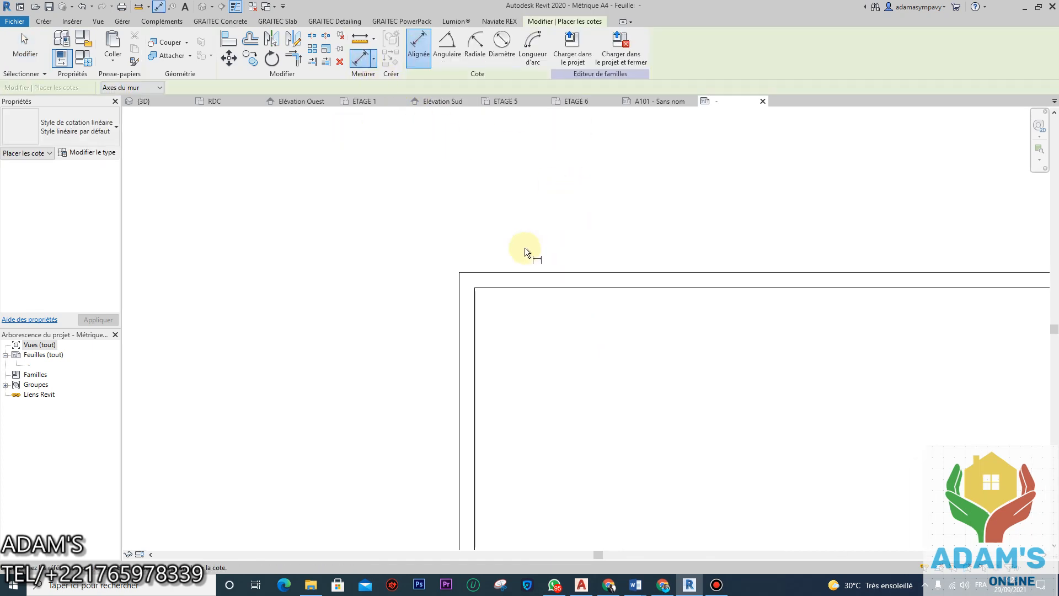
{"action": "left_click", "coordinate": [458, 323]}
{"action": "left_click", "coordinate": [474, 329]}
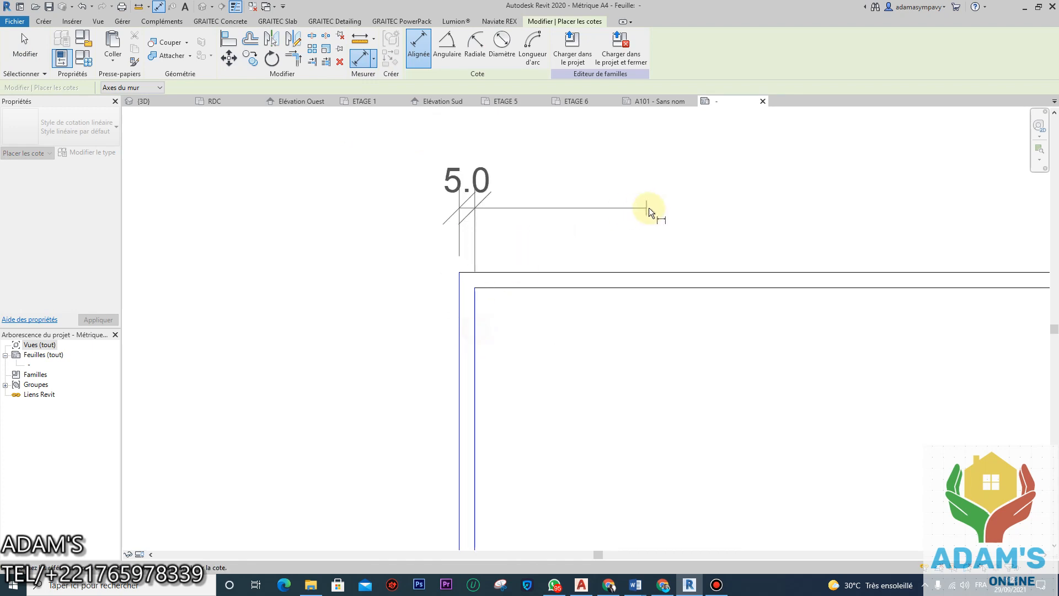
{"action": "left_click", "coordinate": [657, 241]}
{"action": "scroll", "coordinate": [679, 247], "scroll_direction": "down", "scroll_amount": 3}
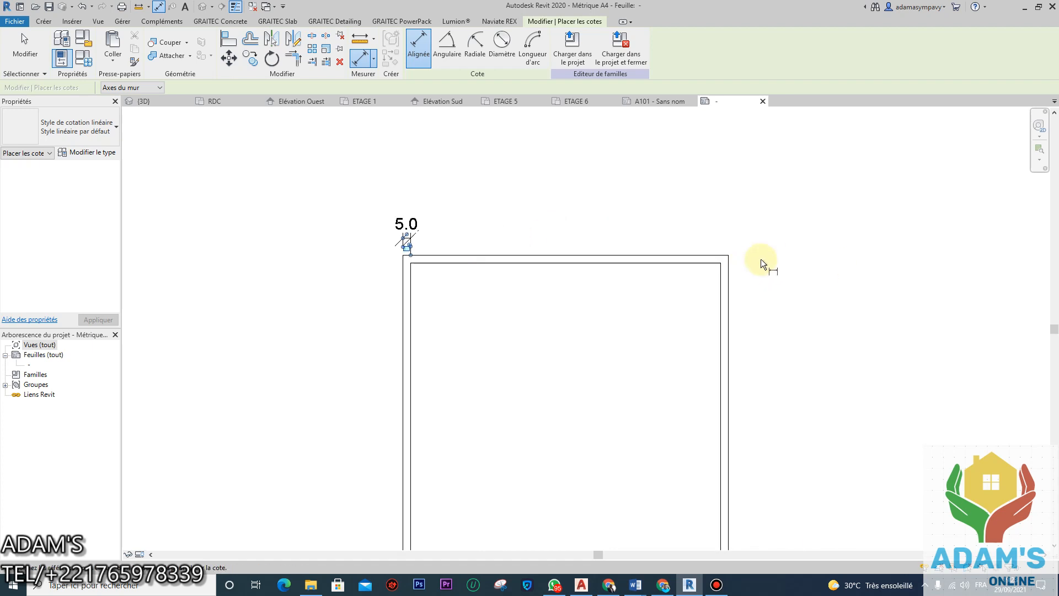
{"action": "scroll", "coordinate": [760, 259], "scroll_direction": "up", "scroll_amount": 2}
{"action": "left_click", "coordinate": [704, 296]}
{"action": "left_click", "coordinate": [691, 297]}
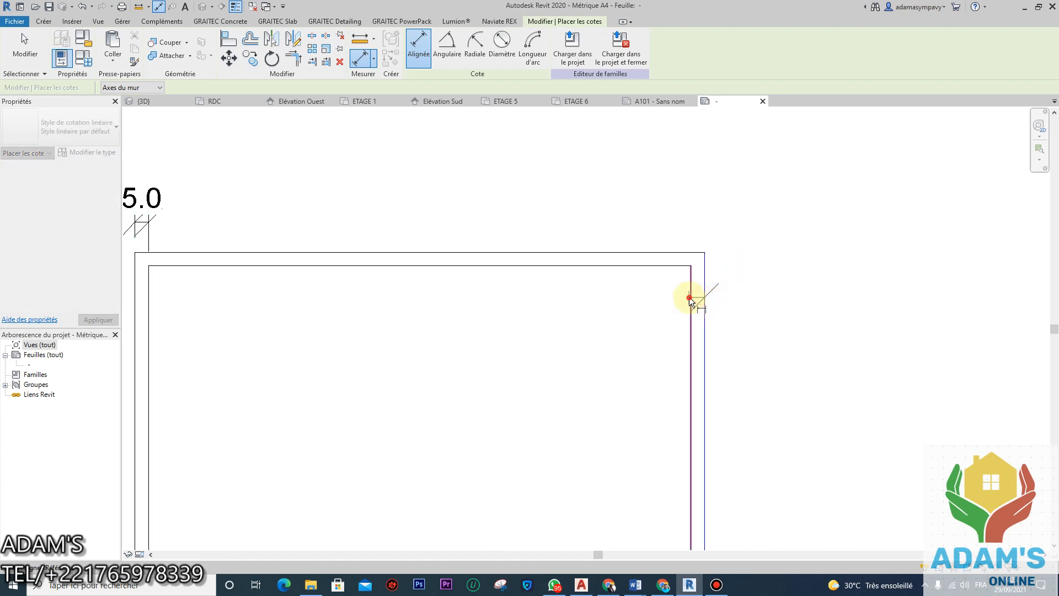
{"action": "left_click", "coordinate": [673, 238]}
{"action": "scroll", "coordinate": [672, 238], "scroll_direction": "down", "scroll_amount": 2}
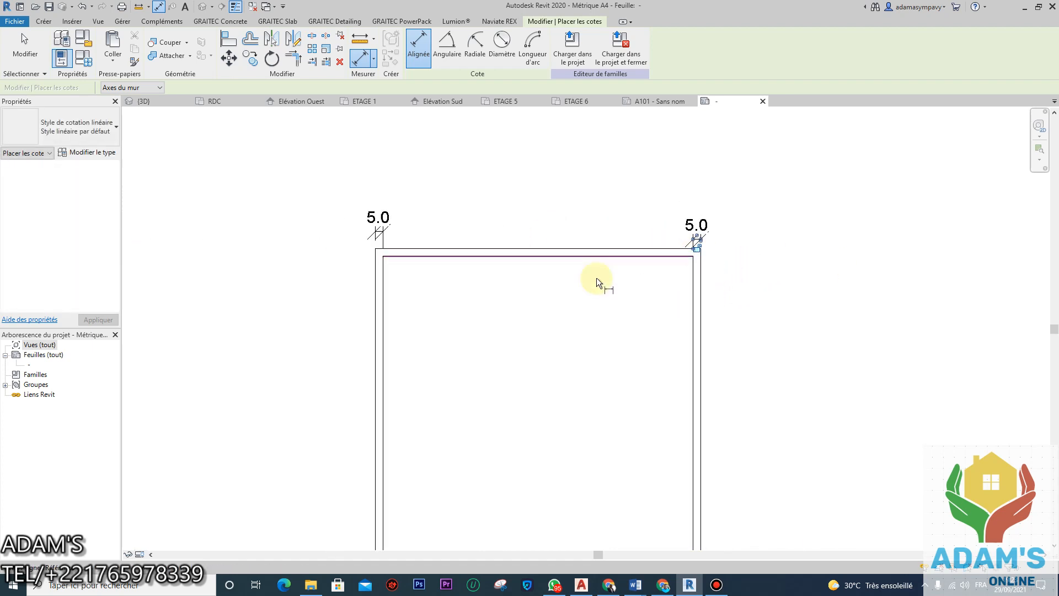
Step: Dimension the overall 210.0 width, the top 5.0 margin and the 297.0 height
{"action": "left_click", "coordinate": [375, 319]}
{"action": "left_click", "coordinate": [701, 345]}
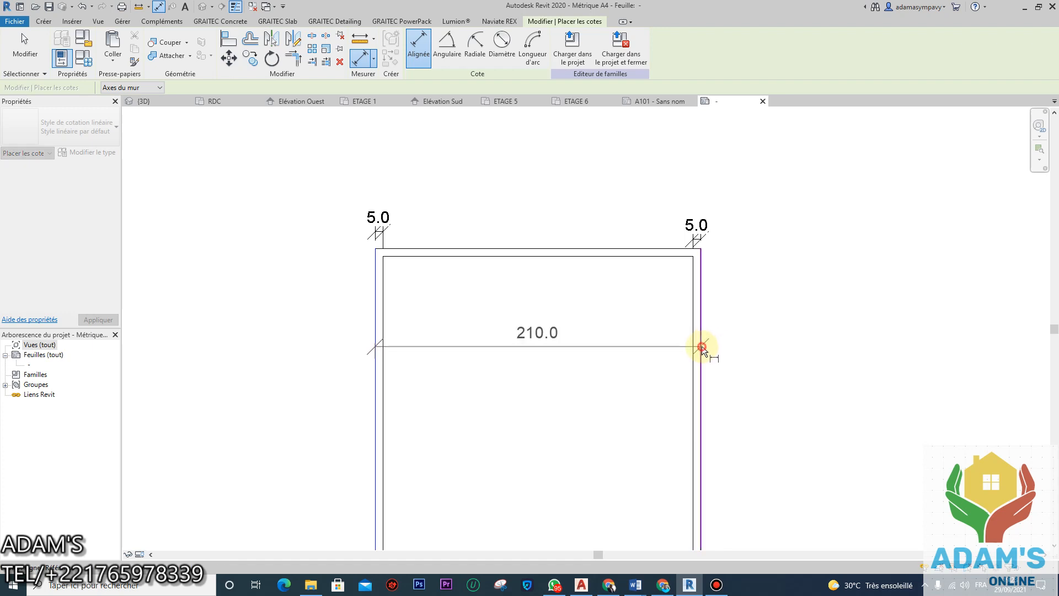
{"action": "left_click", "coordinate": [778, 199]}
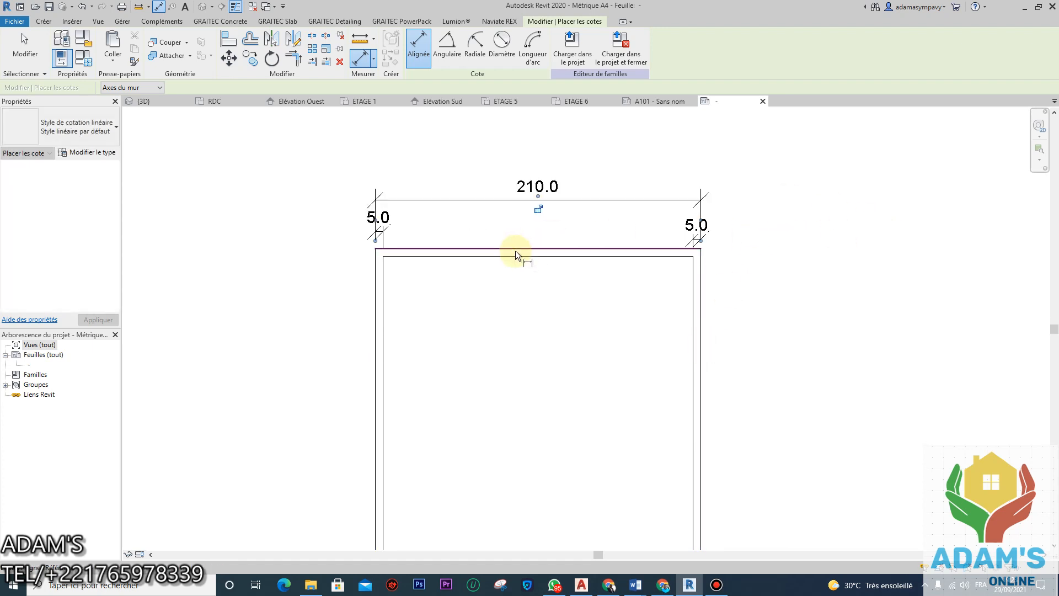
{"action": "middle_click_drag", "start_coordinate": [522, 241], "coordinate": [602, 153]}
{"action": "left_click", "coordinate": [490, 157]}
{"action": "left_click", "coordinate": [490, 162]}
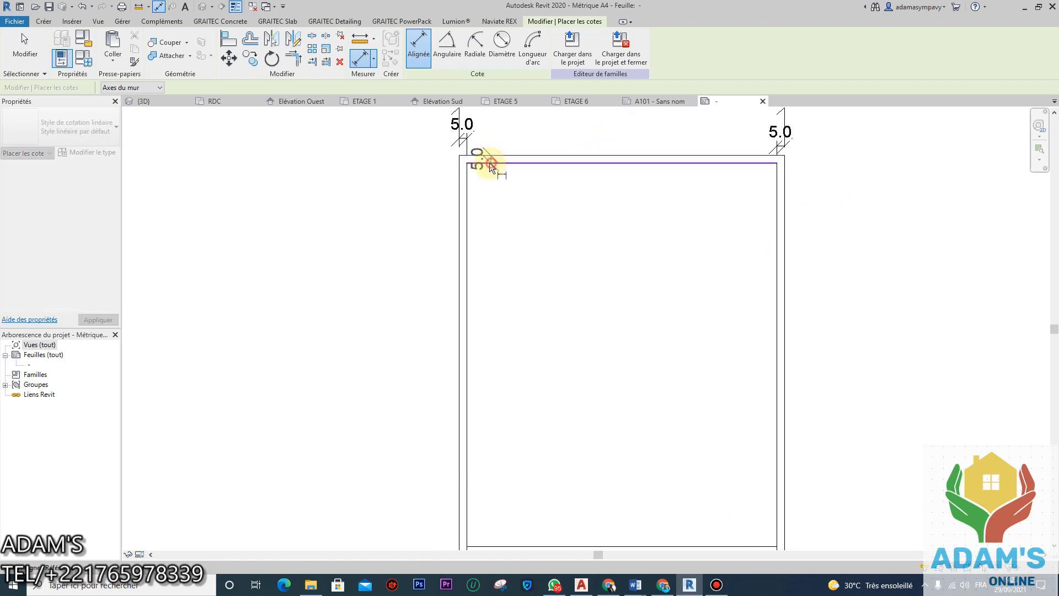
{"action": "left_click", "coordinate": [435, 176]}
{"action": "left_click", "coordinate": [497, 155]}
{"action": "middle_click_drag", "start_coordinate": [494, 376], "coordinate": [528, 214]}
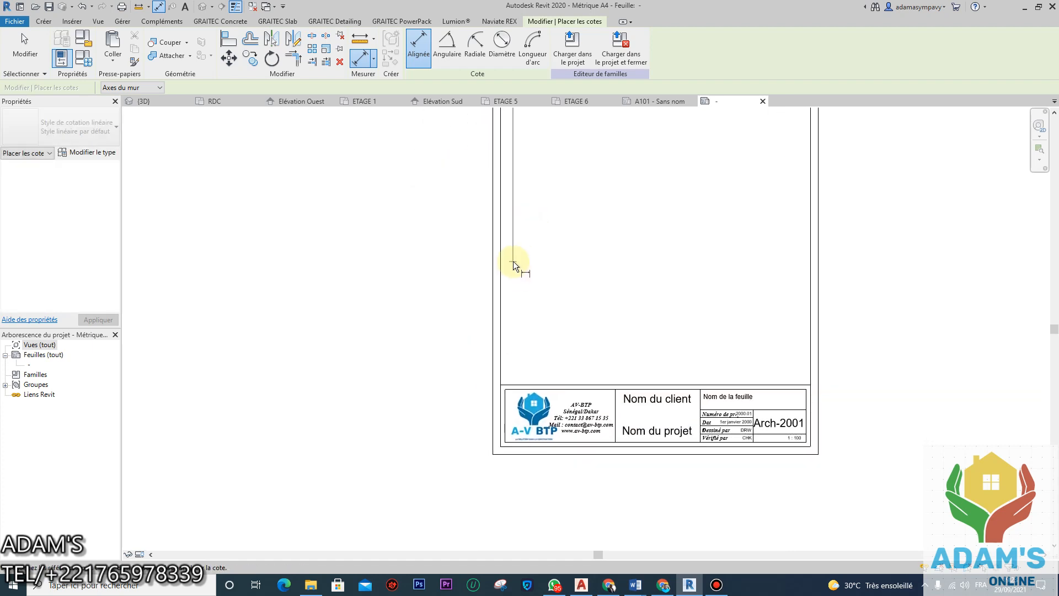
{"action": "left_click", "coordinate": [519, 453]}
{"action": "left_click", "coordinate": [431, 432]}
Step: Add the bottom 5.0 margin dimension, then cancel out of the dimension tool
{"action": "scroll", "coordinate": [511, 448], "scroll_direction": "up", "scroll_amount": 3}
{"action": "scroll", "coordinate": [511, 447], "scroll_direction": "up", "scroll_amount": 2}
{"action": "left_click", "coordinate": [519, 474]}
{"action": "left_click", "coordinate": [520, 458]}
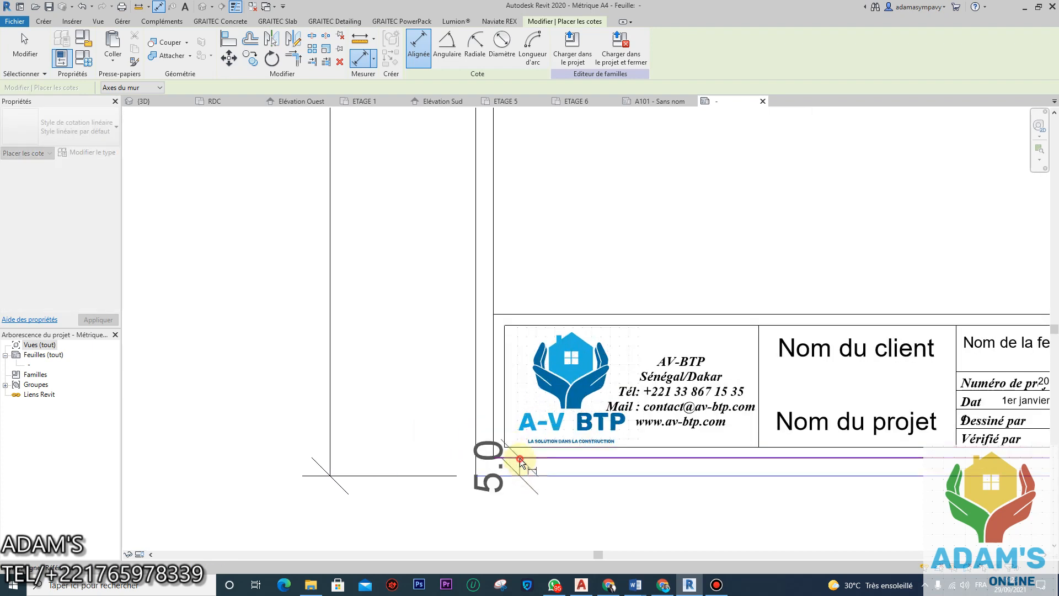
{"action": "left_click", "coordinate": [436, 411]}
{"action": "scroll", "coordinate": [424, 309], "scroll_direction": "down", "scroll_amount": 4}
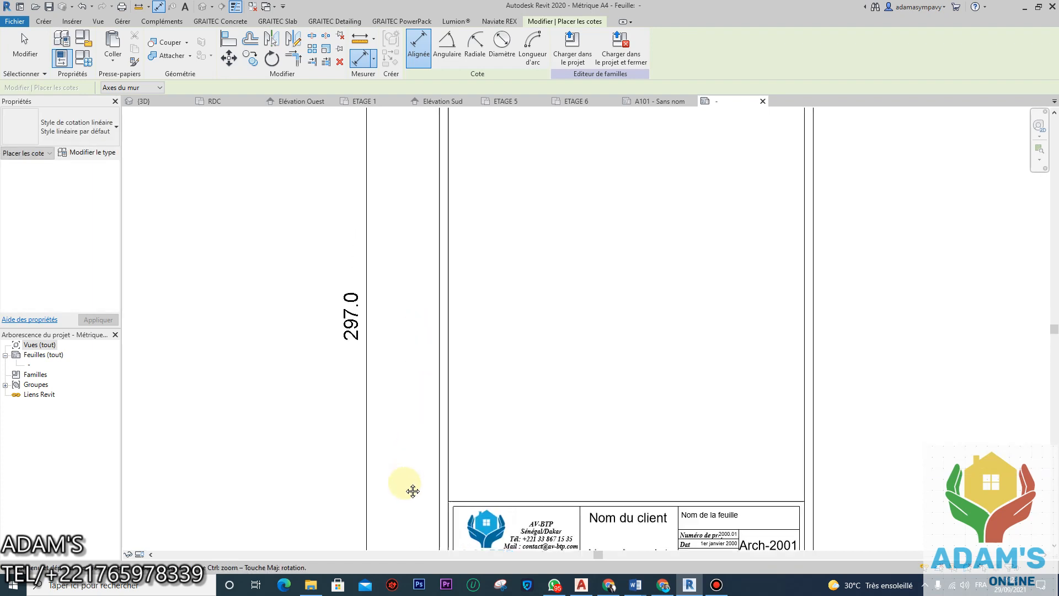
{"action": "scroll", "coordinate": [468, 320], "scroll_direction": "up", "scroll_amount": 1}
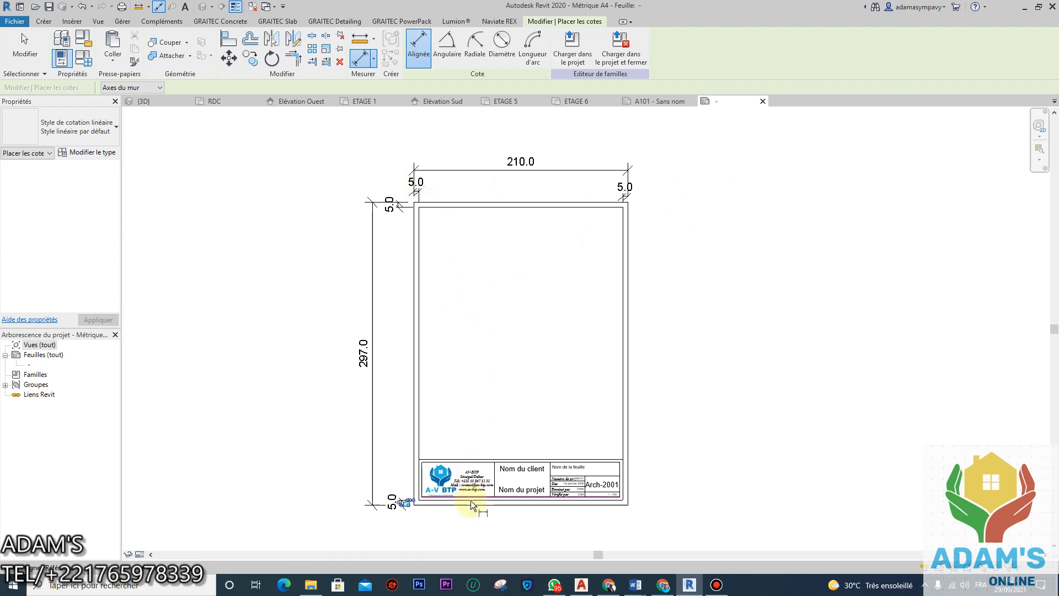
{"action": "right_click", "coordinate": [841, 342]}
{"action": "left_click", "coordinate": [876, 349]}
{"action": "right_click", "coordinate": [432, 217]}
{"action": "left_click", "coordinate": [473, 225]}
{"action": "scroll", "coordinate": [433, 194], "scroll_direction": "up", "scroll_amount": 3}
Step: Create a 'marge 1' parameter from the top-left 5.0 margin dimension
{"action": "left_click", "coordinate": [397, 193]}
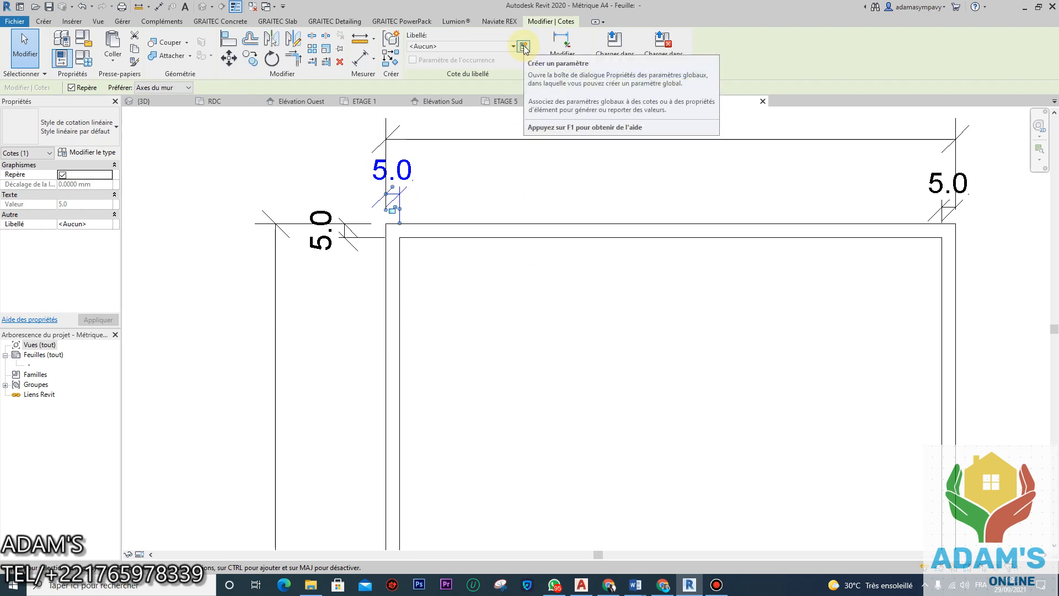
{"action": "left_click", "coordinate": [524, 47]}
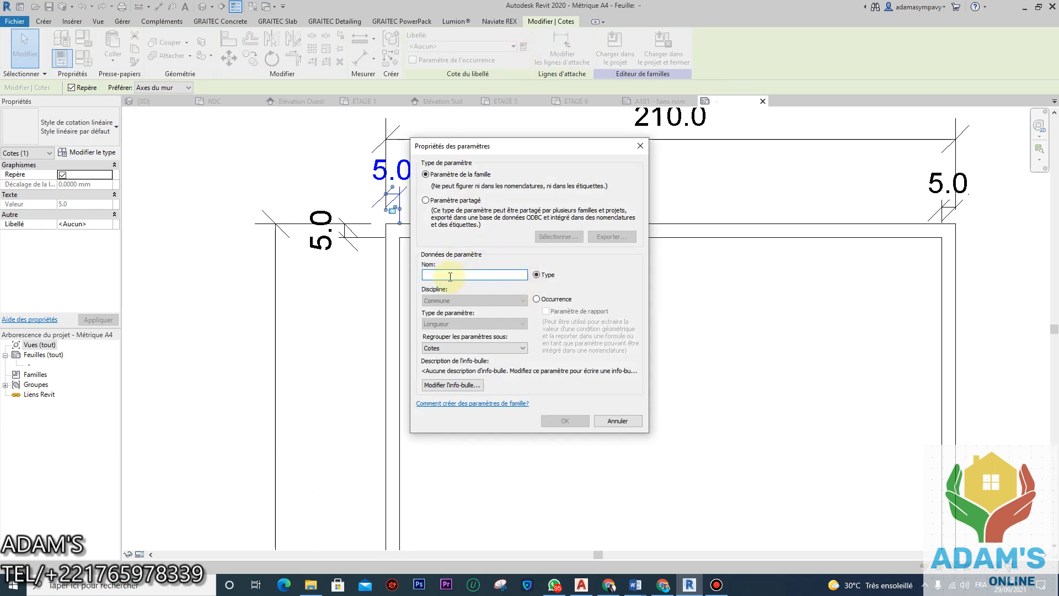
{"action": "type", "text": "marge 1"}
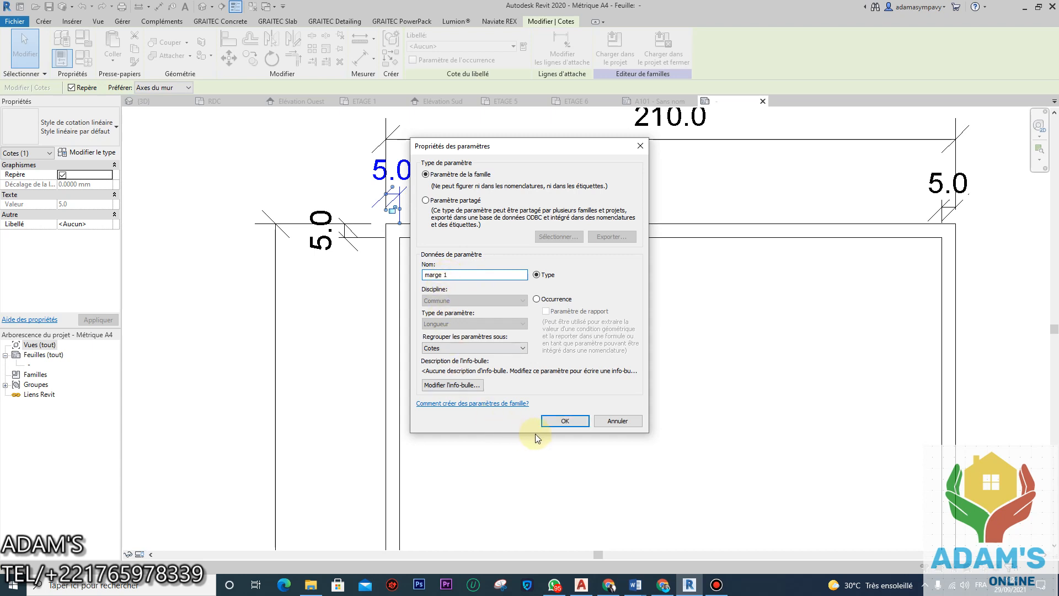
{"action": "left_click", "coordinate": [548, 424]}
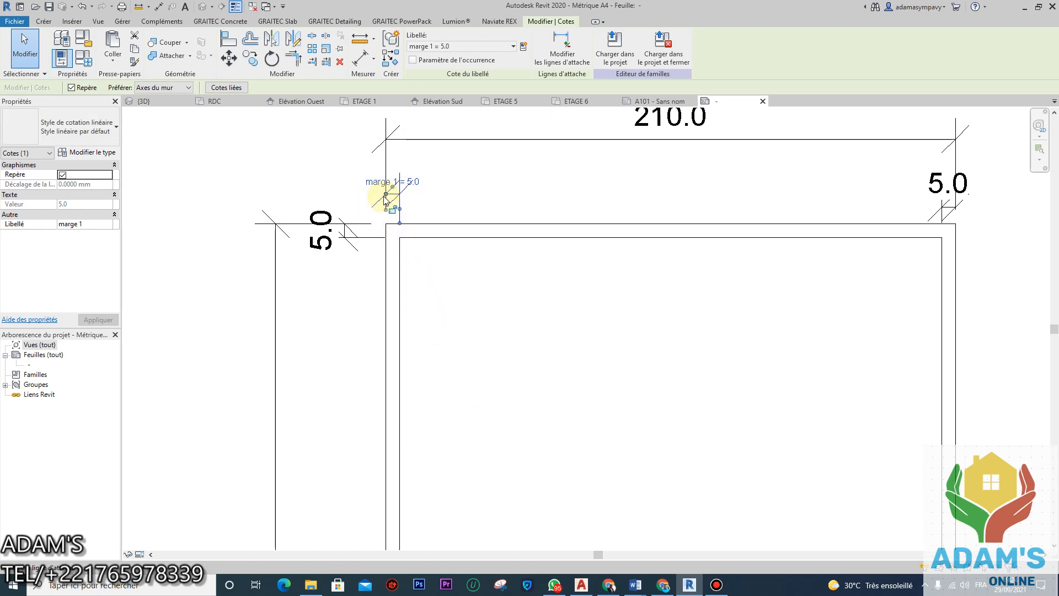
{"action": "scroll", "coordinate": [550, 224], "scroll_direction": "down", "scroll_amount": 1}
{"action": "scroll", "coordinate": [721, 213], "scroll_direction": "down", "scroll_amount": 2}
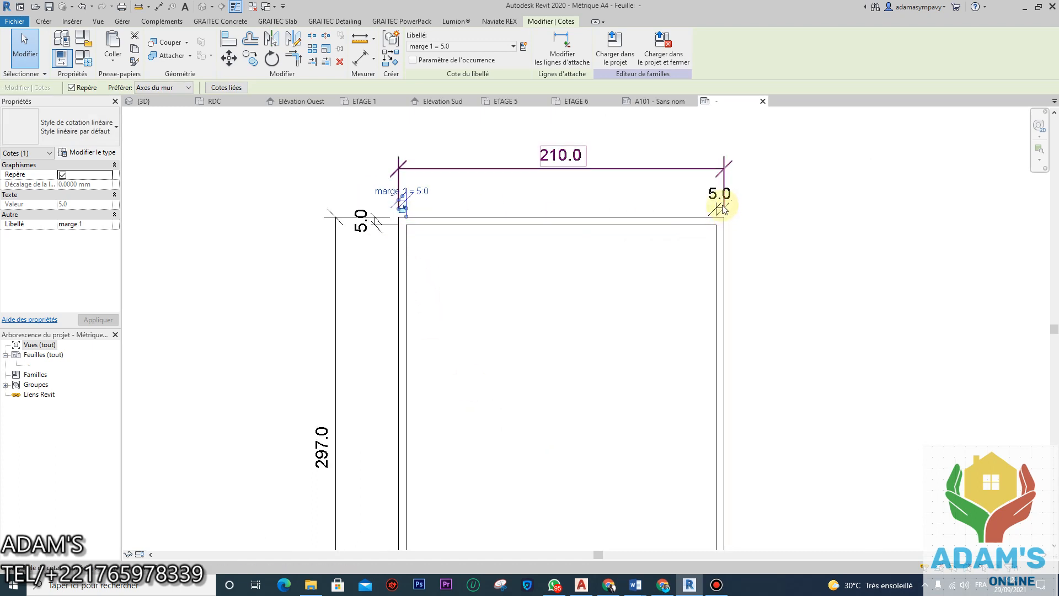
Step: Label the top-right and left 5.0 margin dimensions with marge 1
{"action": "left_click", "coordinate": [720, 213]}
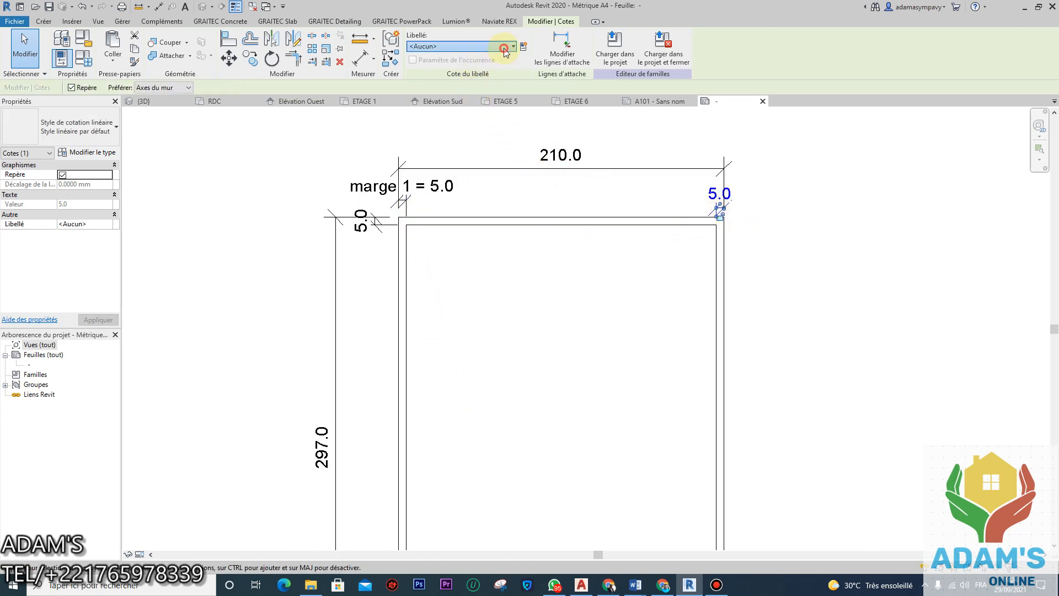
{"action": "left_click", "coordinate": [458, 46]}
{"action": "left_click", "coordinate": [430, 84]}
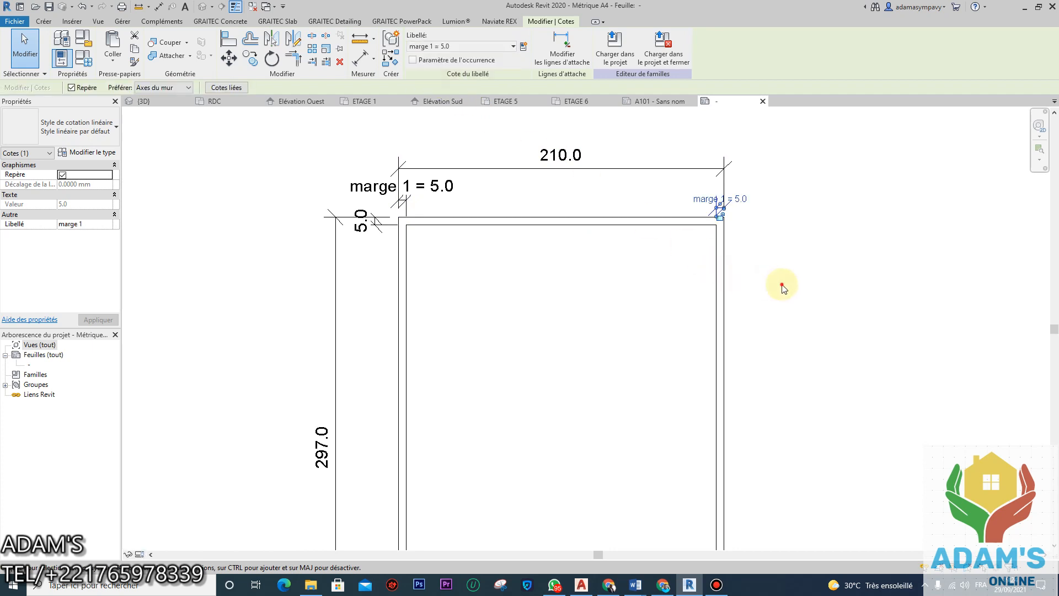
{"action": "left_click", "coordinate": [779, 283]}
{"action": "left_click", "coordinate": [369, 219]}
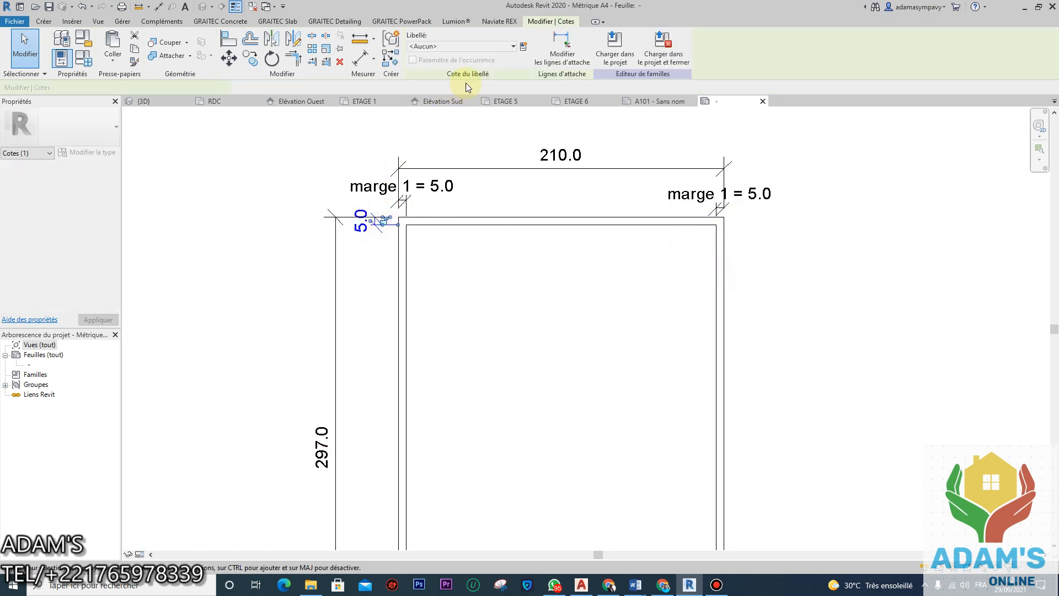
{"action": "left_click", "coordinate": [495, 46]}
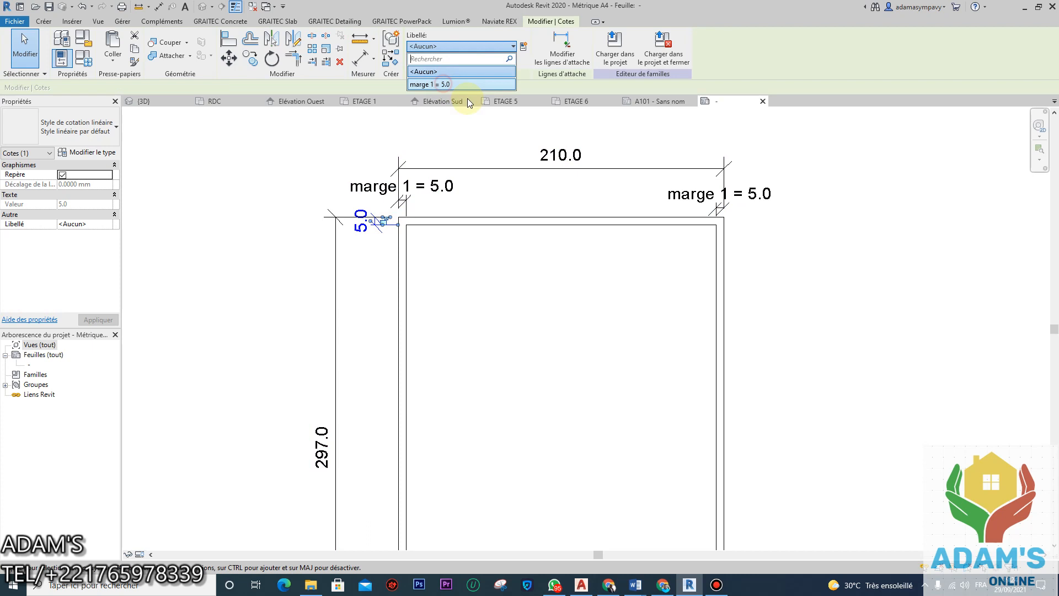
{"action": "left_click", "coordinate": [441, 86]}
{"action": "scroll", "coordinate": [489, 252], "scroll_direction": "down", "scroll_amount": 3}
Step: Label the bottom 5.0 margin dimension with marge 1
{"action": "middle_click_drag", "start_coordinate": [489, 253], "coordinate": [500, 197]}
{"action": "scroll", "coordinate": [455, 284], "scroll_direction": "up", "scroll_amount": 3}
{"action": "left_click", "coordinate": [412, 504]}
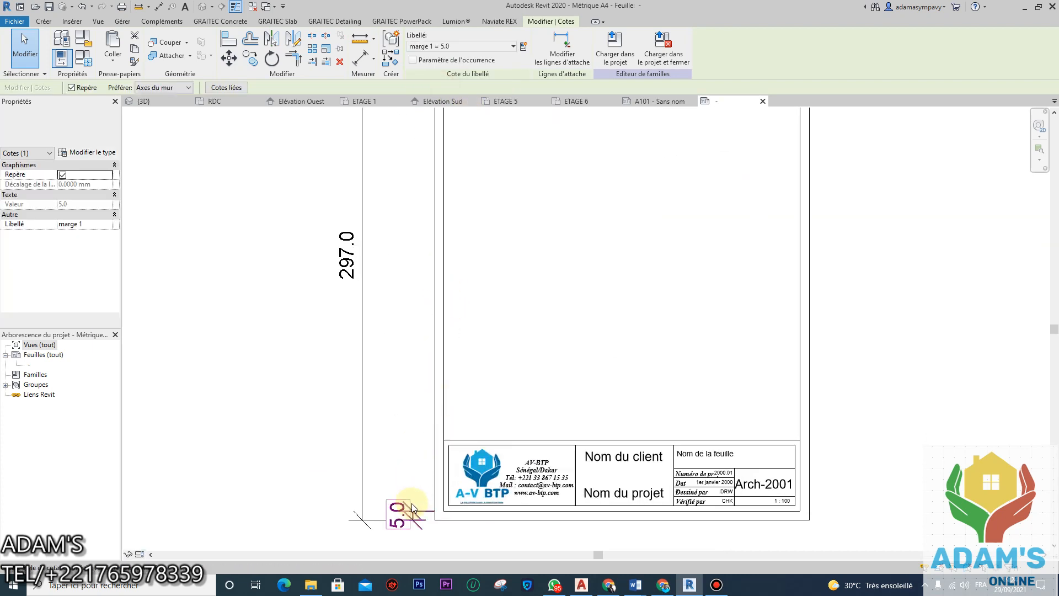
{"action": "left_click", "coordinate": [464, 48]}
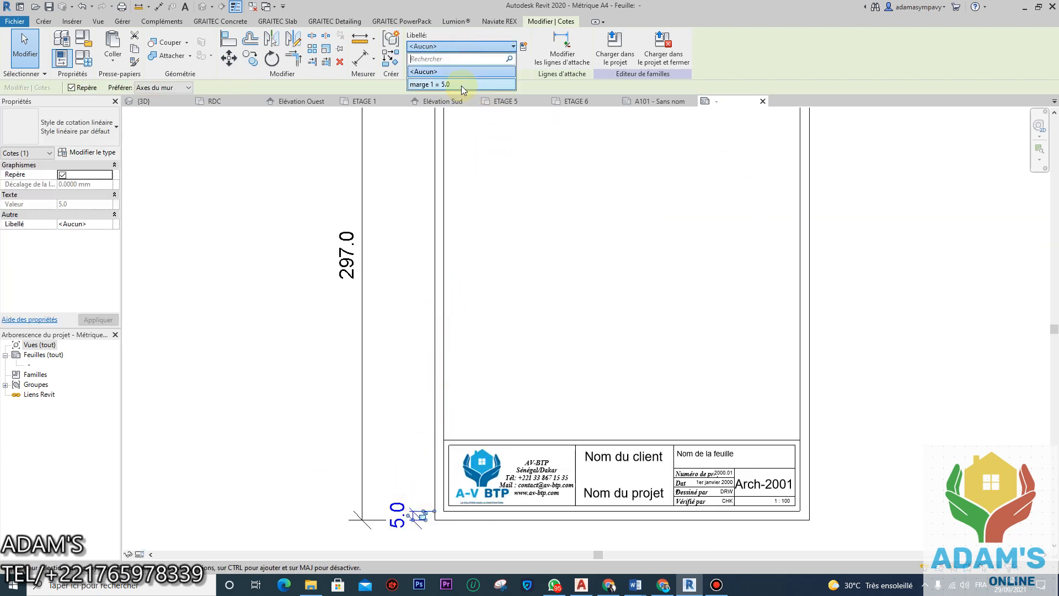
{"action": "left_click", "coordinate": [879, 362]}
{"action": "scroll", "coordinate": [676, 263], "scroll_direction": "down", "scroll_amount": 2}
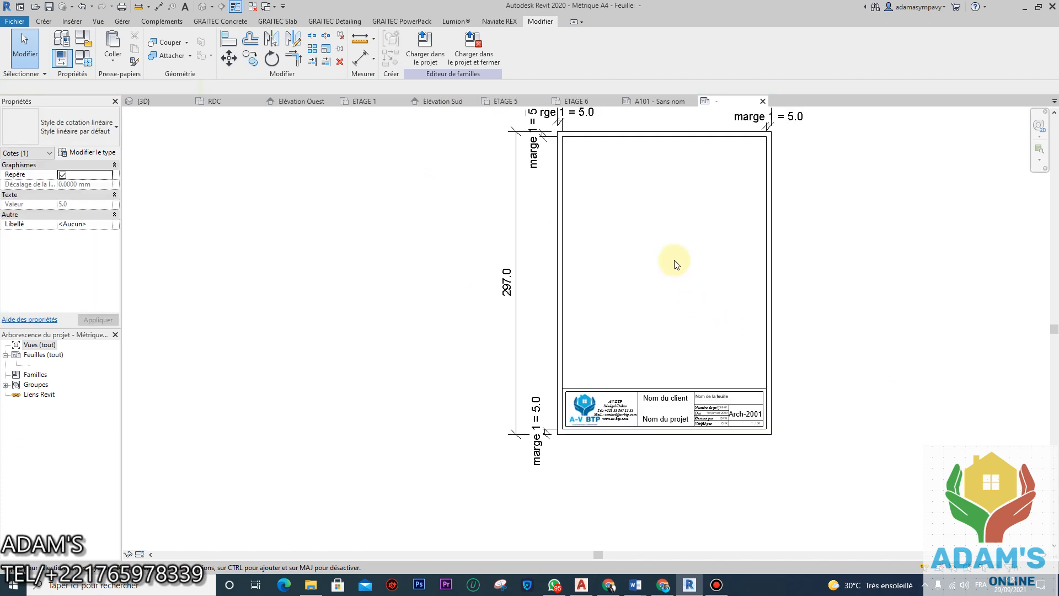
{"action": "middle_click_drag", "start_coordinate": [677, 264], "coordinate": [684, 338]}
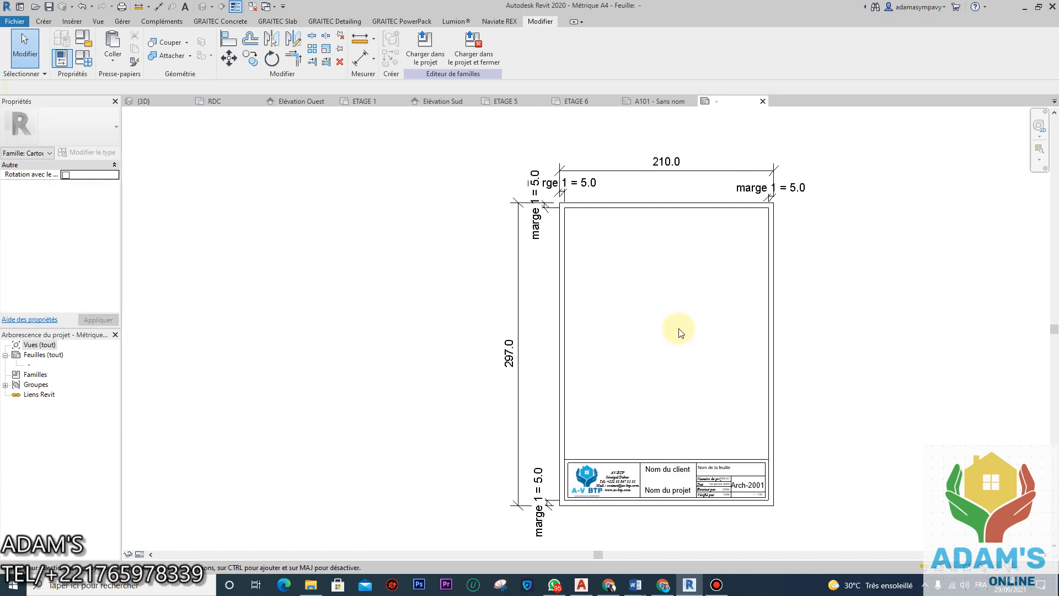
{"action": "scroll", "coordinate": [579, 227], "scroll_direction": "up", "scroll_amount": 2}
{"action": "scroll", "coordinate": [631, 236], "scroll_direction": "down", "scroll_amount": 1}
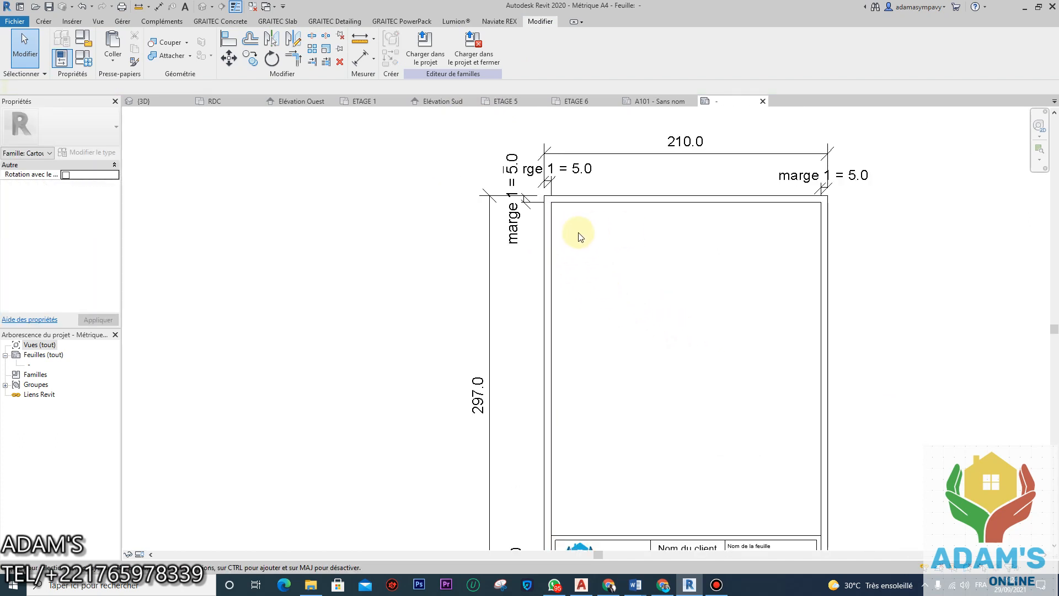
Step: Set marge 1 to 10 in Family Types and apply it to the border
{"action": "left_click", "coordinate": [82, 60]}
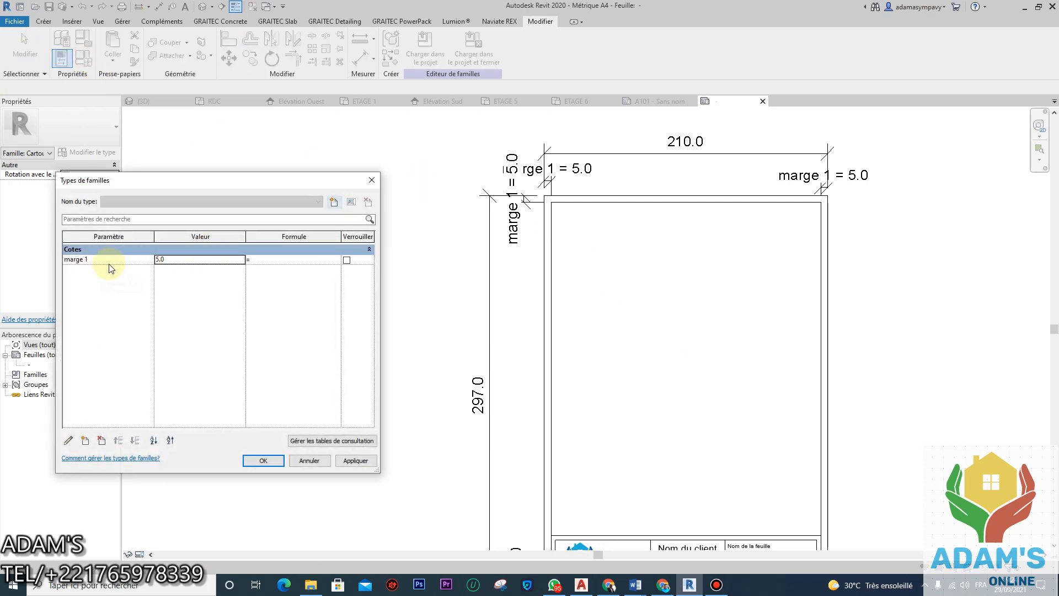
{"action": "double_click", "coordinate": [173, 260]}
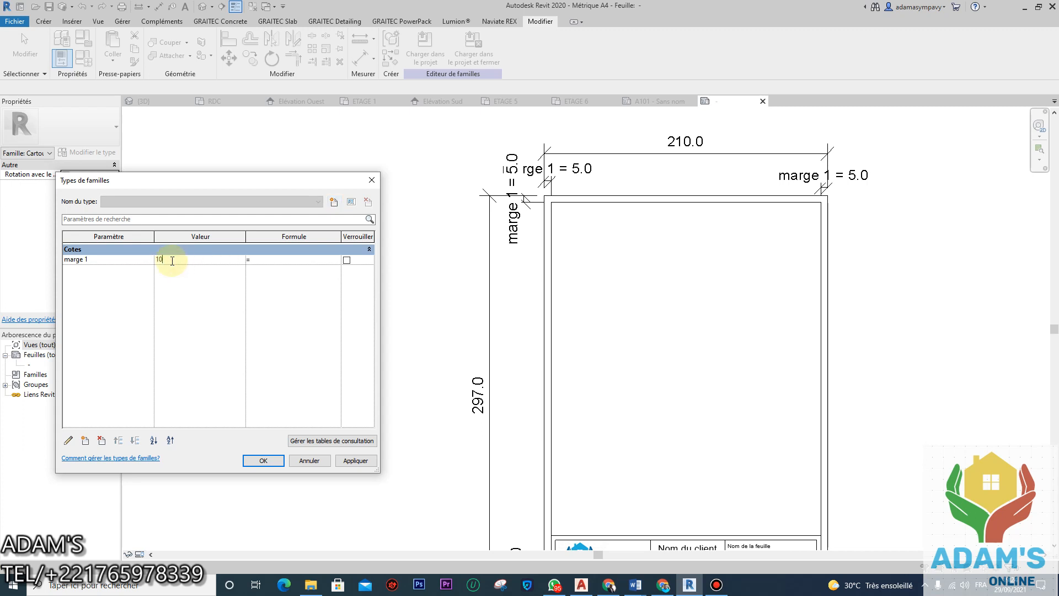
{"action": "left_click", "coordinate": [355, 461]}
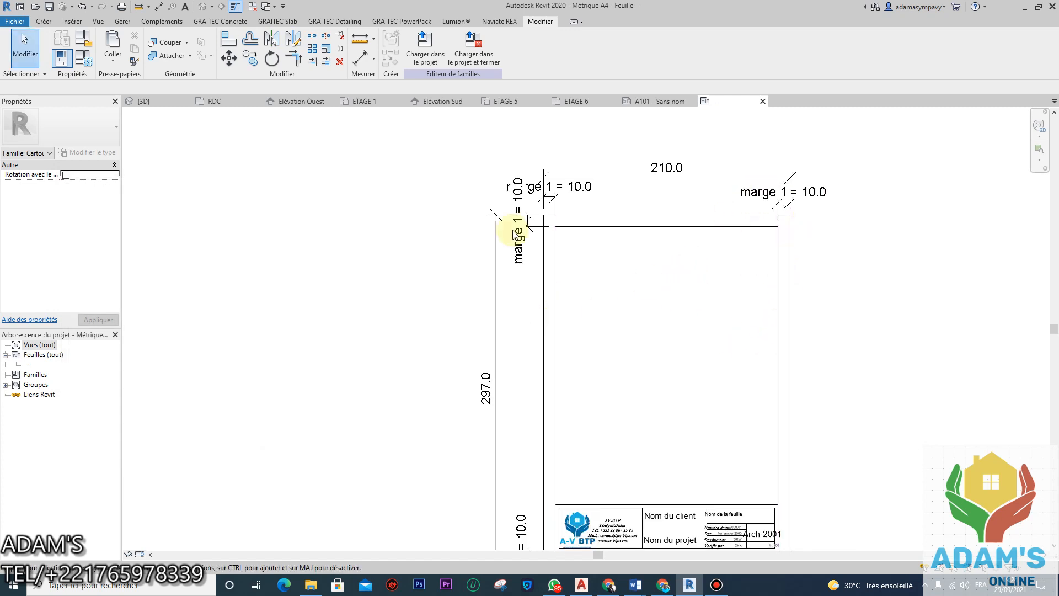
{"action": "left_click", "coordinate": [62, 57]}
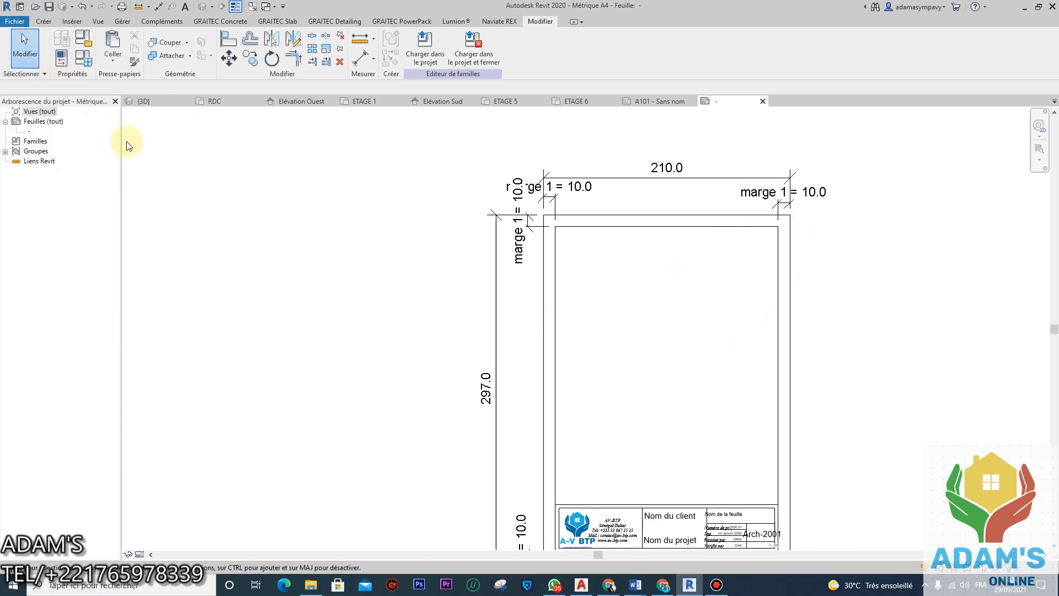
Step: Flex marge 1 to 20, apply, and close Family Types
{"action": "left_click", "coordinate": [83, 58]}
{"action": "left_click", "coordinate": [184, 257]}
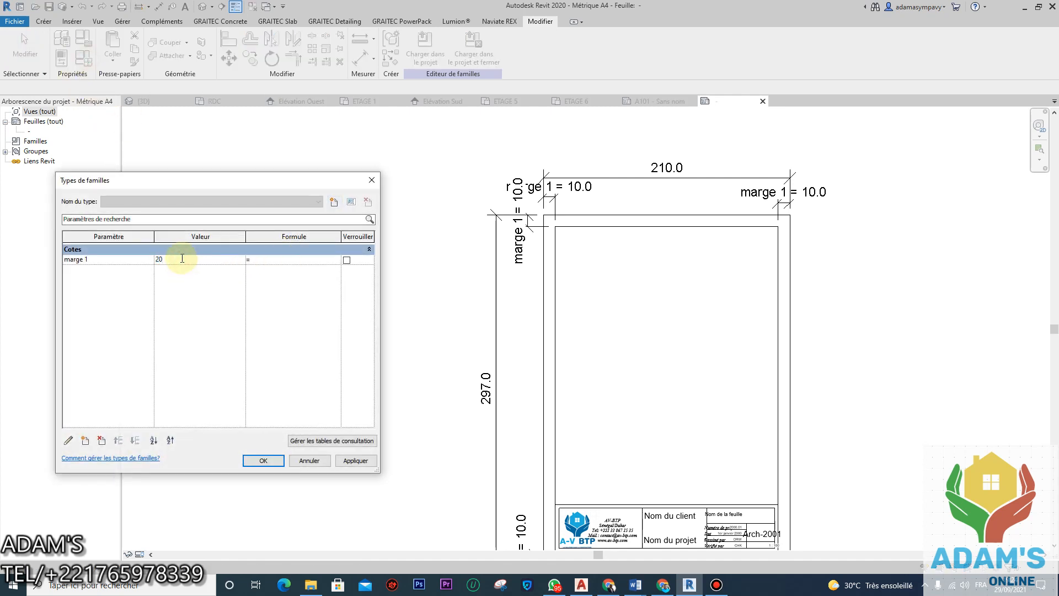
{"action": "left_click", "coordinate": [353, 461]}
{"action": "left_click", "coordinate": [264, 460]}
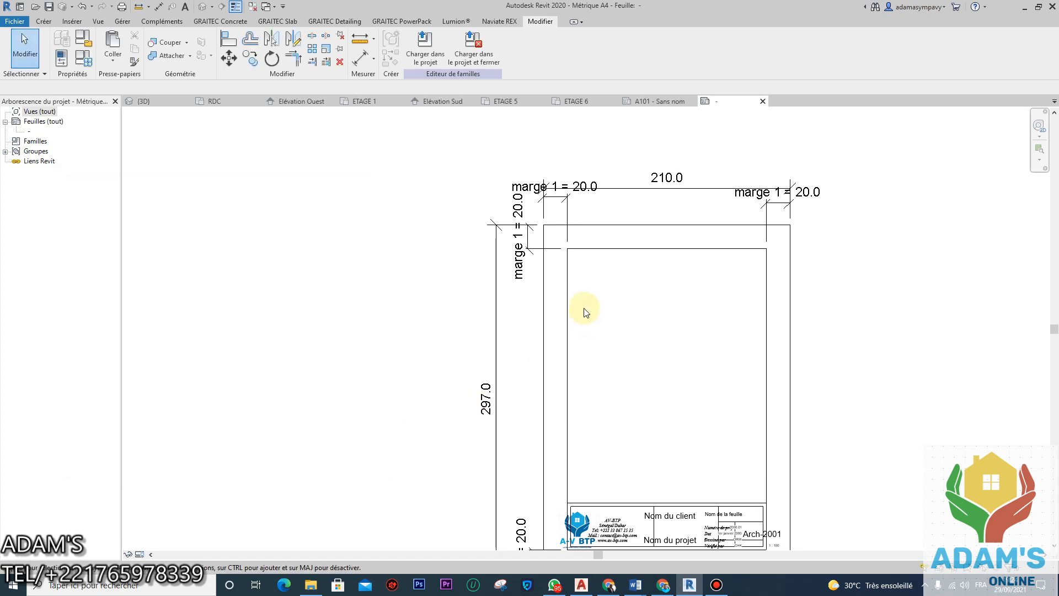
{"action": "scroll", "coordinate": [586, 313], "scroll_direction": "down", "scroll_amount": 3}
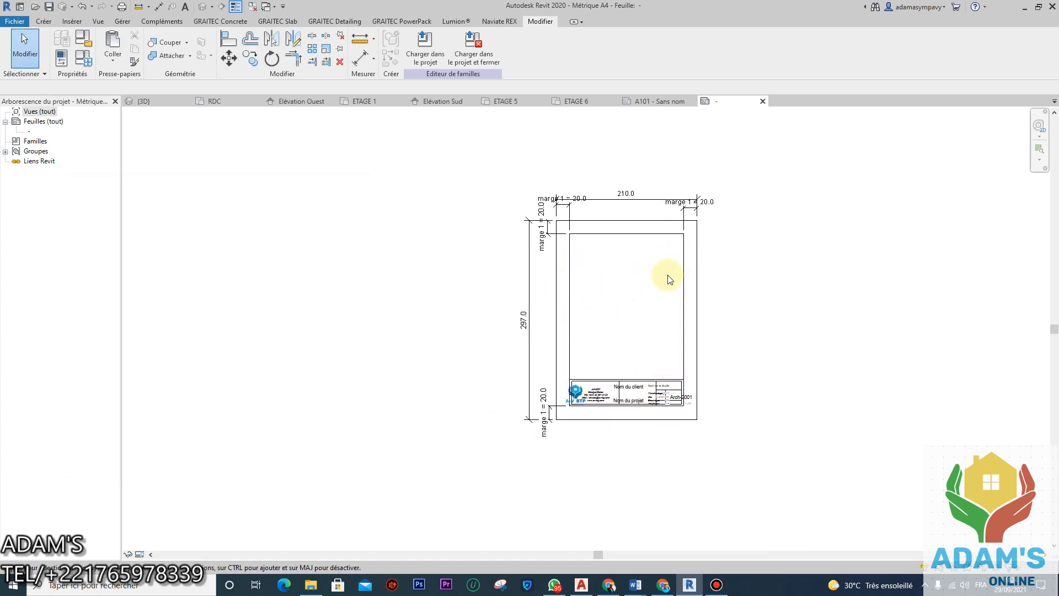
Step: Set marge 1 back to 5.0 and close Family Types
{"action": "left_click", "coordinate": [84, 44]}
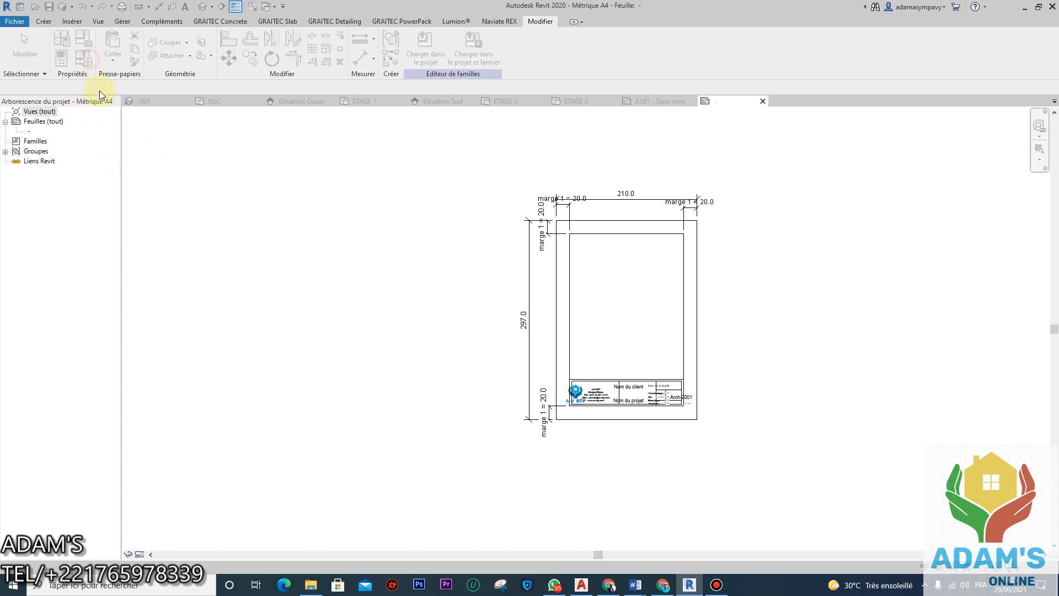
{"action": "left_click", "coordinate": [192, 258]}
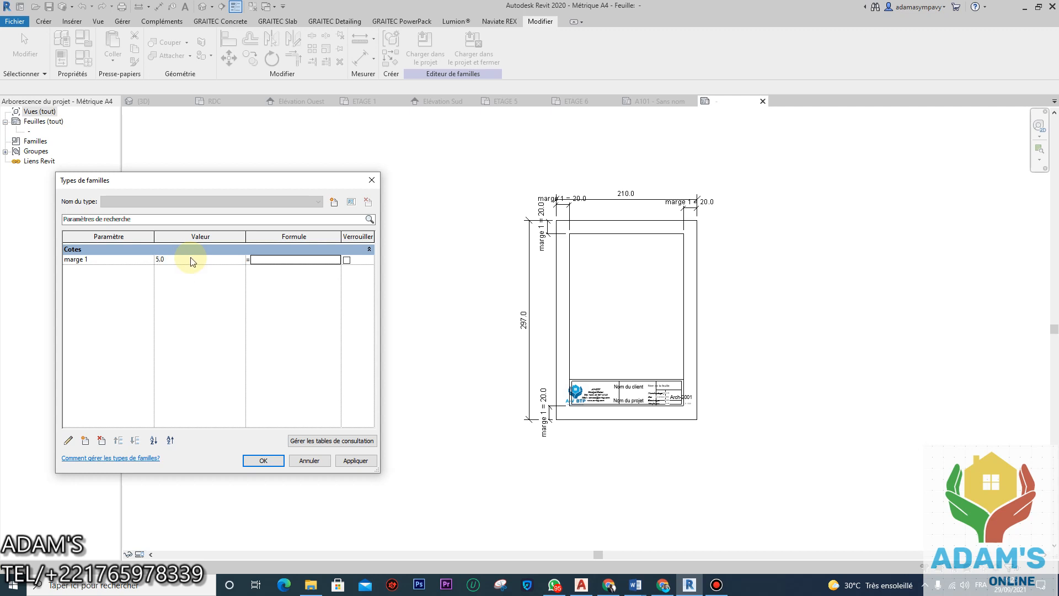
{"action": "left_click", "coordinate": [344, 461]}
{"action": "left_click", "coordinate": [300, 462]}
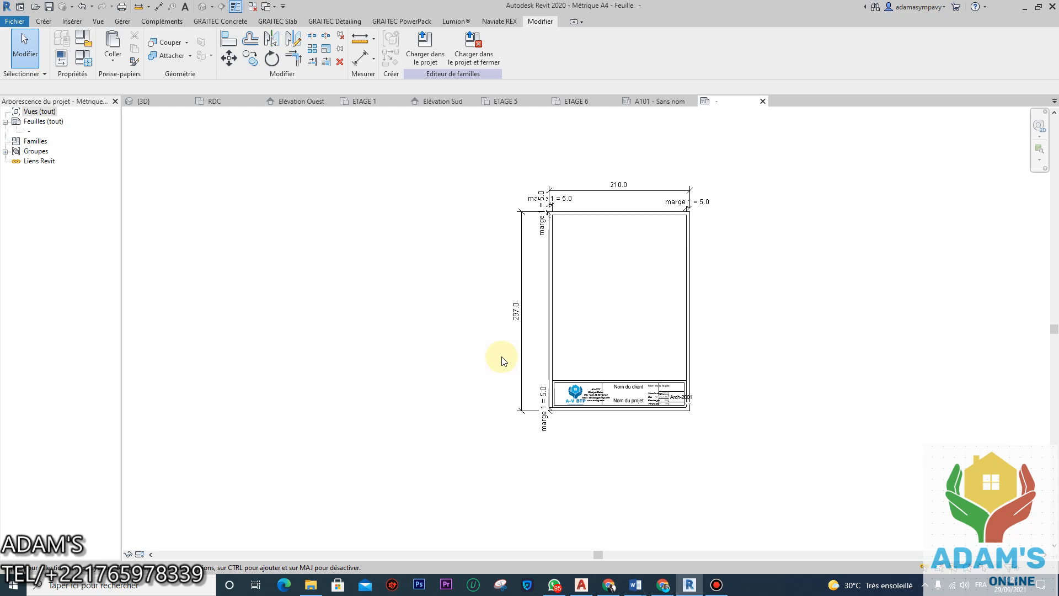
{"action": "scroll", "coordinate": [617, 224], "scroll_direction": "up", "scroll_amount": 3}
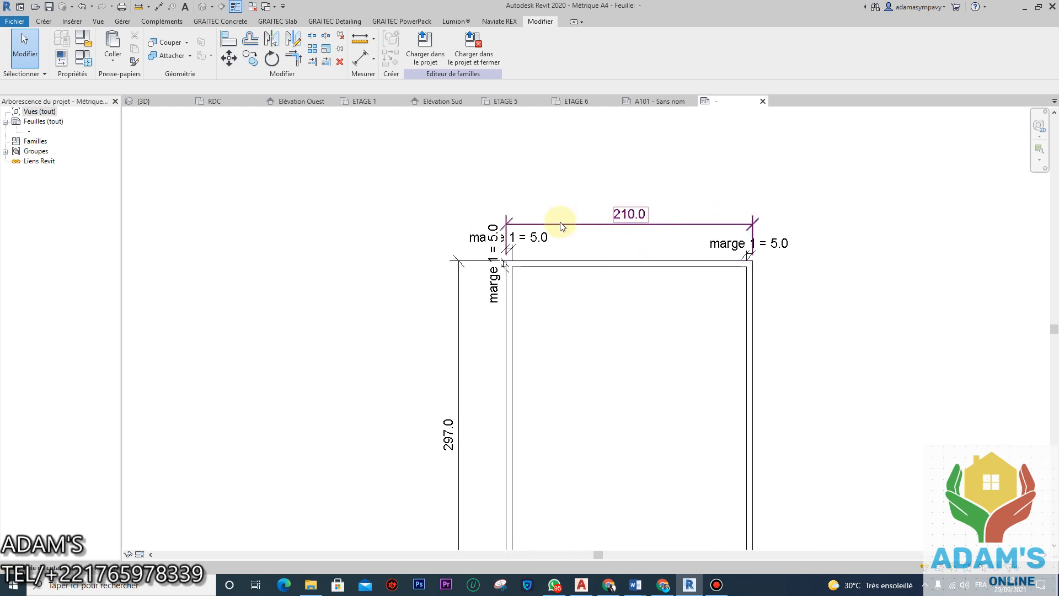
Step: Label the 210.0 width dimension with a new 'largeur' parameter
{"action": "left_click", "coordinate": [605, 226]}
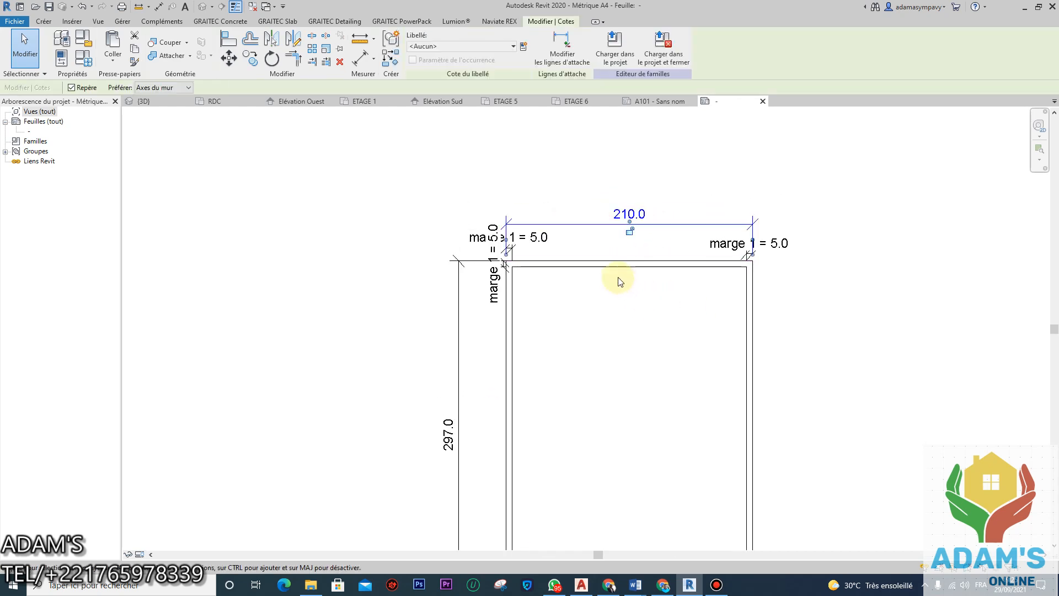
{"action": "left_click", "coordinate": [524, 47]}
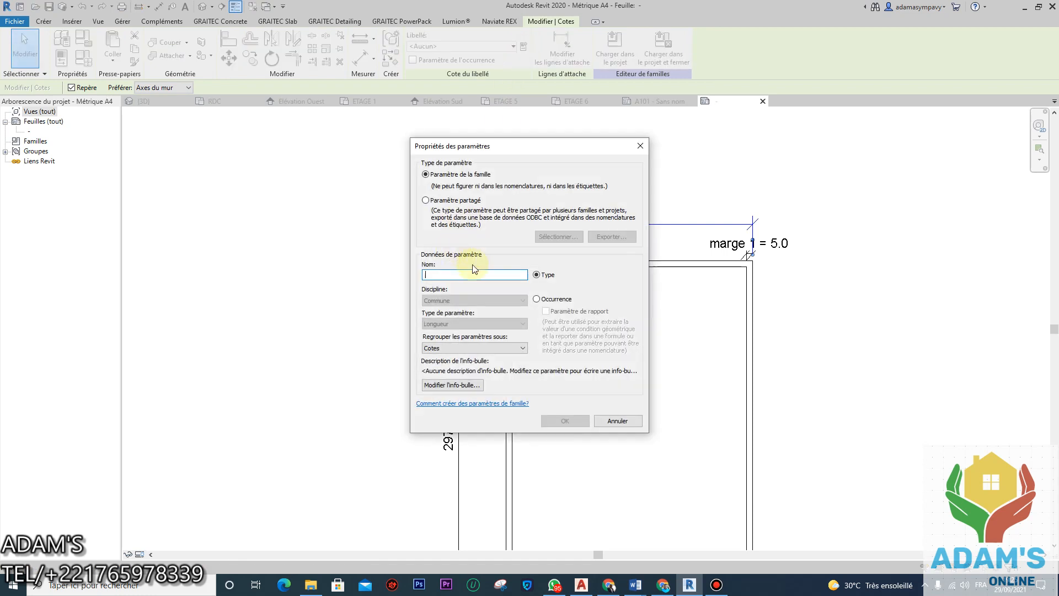
{"action": "type", "text": "lar"}
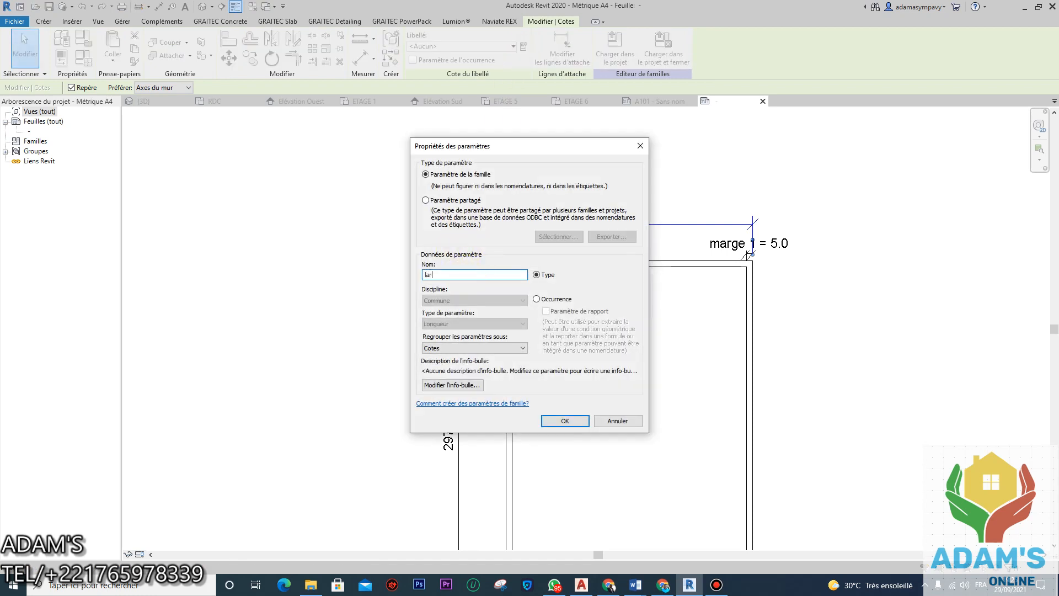
{"action": "left_click", "coordinate": [560, 421]}
{"action": "scroll", "coordinate": [615, 248], "scroll_direction": "down", "scroll_amount": 2}
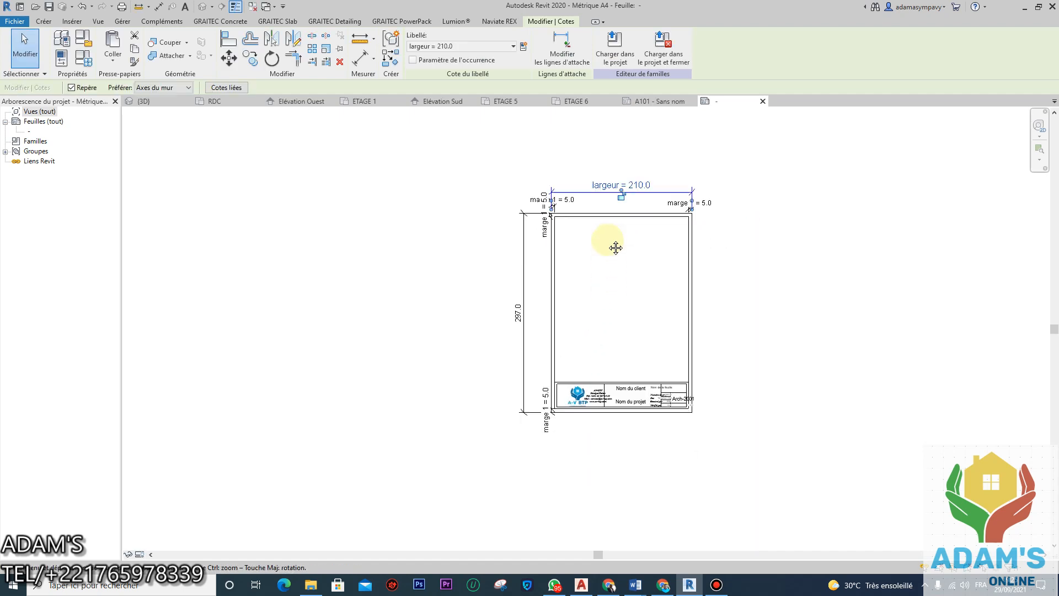
{"action": "left_click", "coordinate": [792, 309]}
{"action": "scroll", "coordinate": [572, 407], "scroll_direction": "up", "scroll_amount": 3}
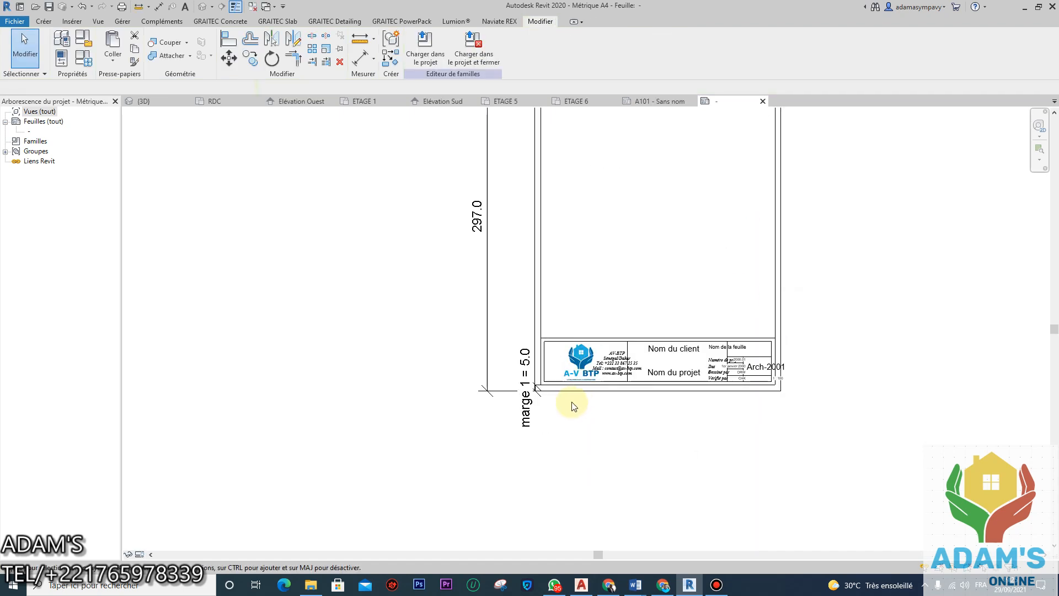
Step: Label the 297.0 height dimension with a new 'hteur' parameter
{"action": "left_click", "coordinate": [483, 322]}
{"action": "middle_click_drag", "start_coordinate": [451, 263], "coordinate": [499, 318]}
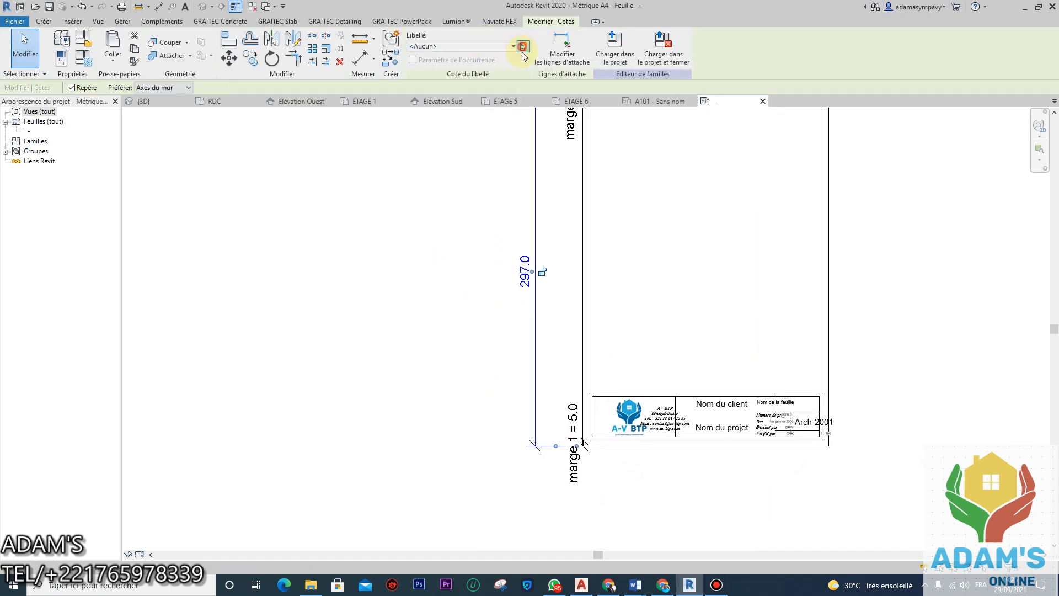
{"action": "left_click", "coordinate": [522, 47]}
{"action": "type", "text": "hteur"}
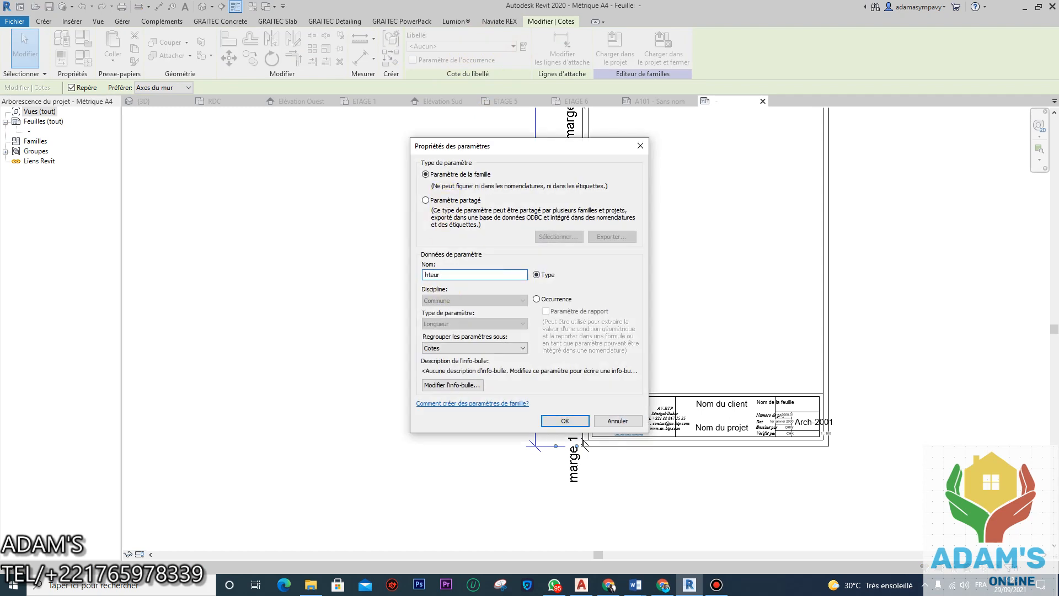
{"action": "left_click", "coordinate": [569, 422]}
{"action": "left_click", "coordinate": [442, 378]}
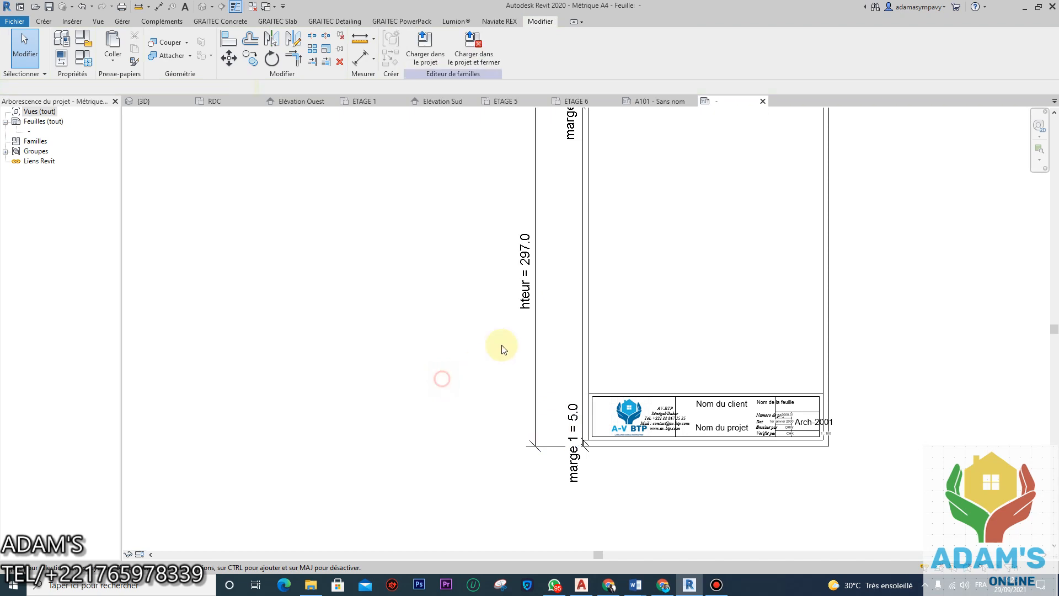
{"action": "scroll", "coordinate": [500, 348], "scroll_direction": "down", "scroll_amount": 4}
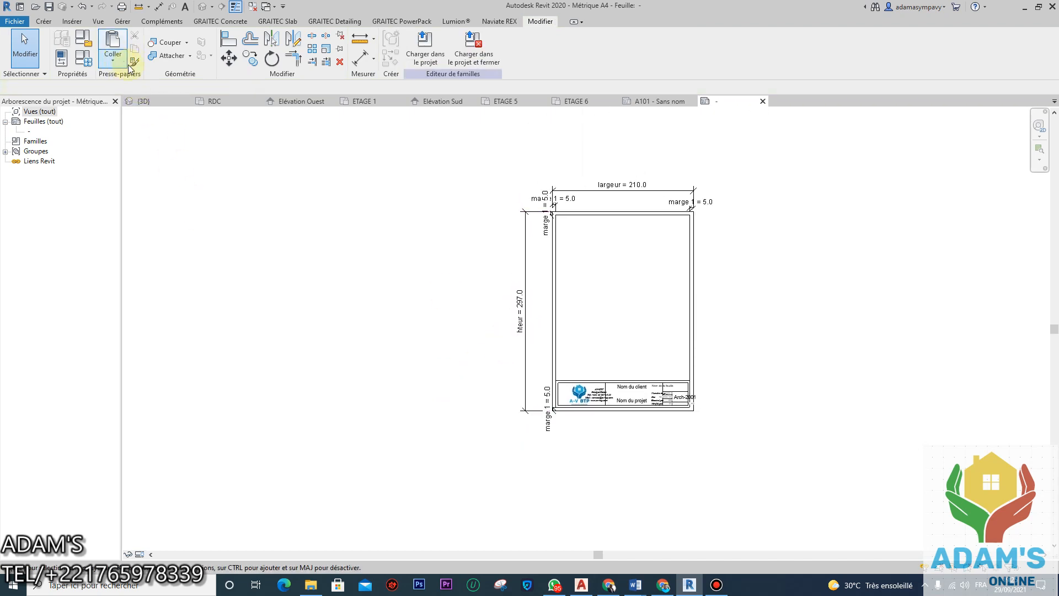
{"action": "left_click", "coordinate": [85, 59]}
{"action": "left_click", "coordinate": [187, 271]}
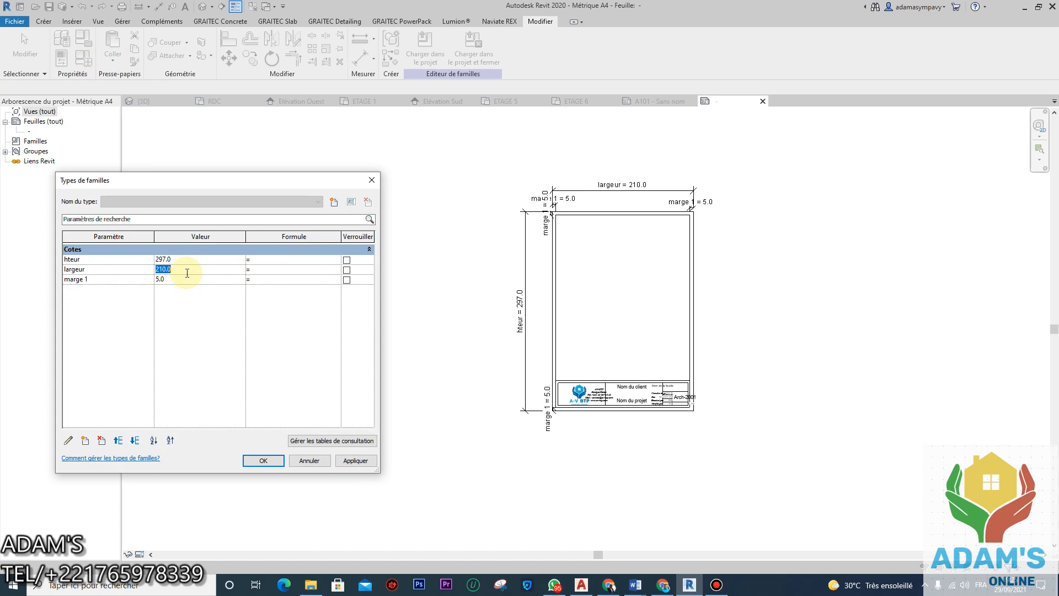
{"action": "type", "text": "300"}
{"action": "left_click", "coordinate": [355, 460]}
{"action": "left_click", "coordinate": [304, 459]}
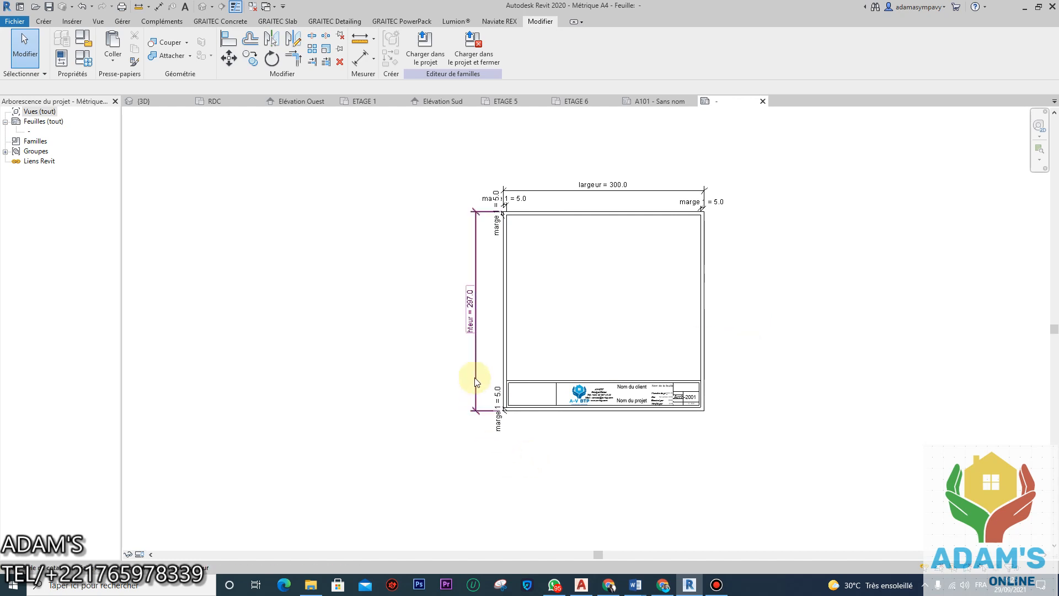
{"action": "left_click", "coordinate": [85, 64]}
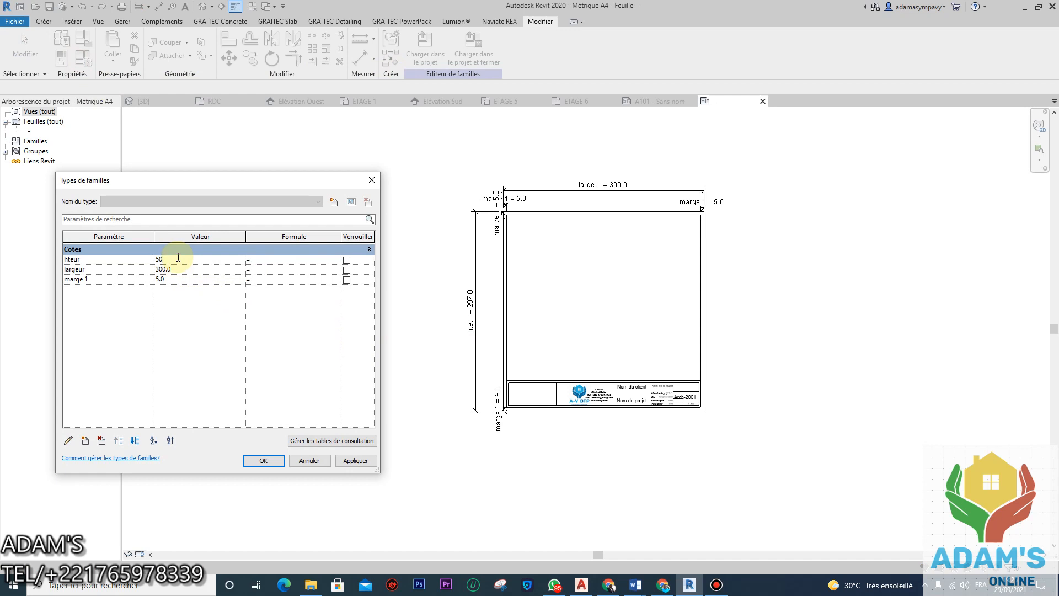
{"action": "left_click", "coordinate": [358, 461]}
{"action": "left_click", "coordinate": [263, 460]}
{"action": "scroll", "coordinate": [558, 445], "scroll_direction": "down", "scroll_amount": 3}
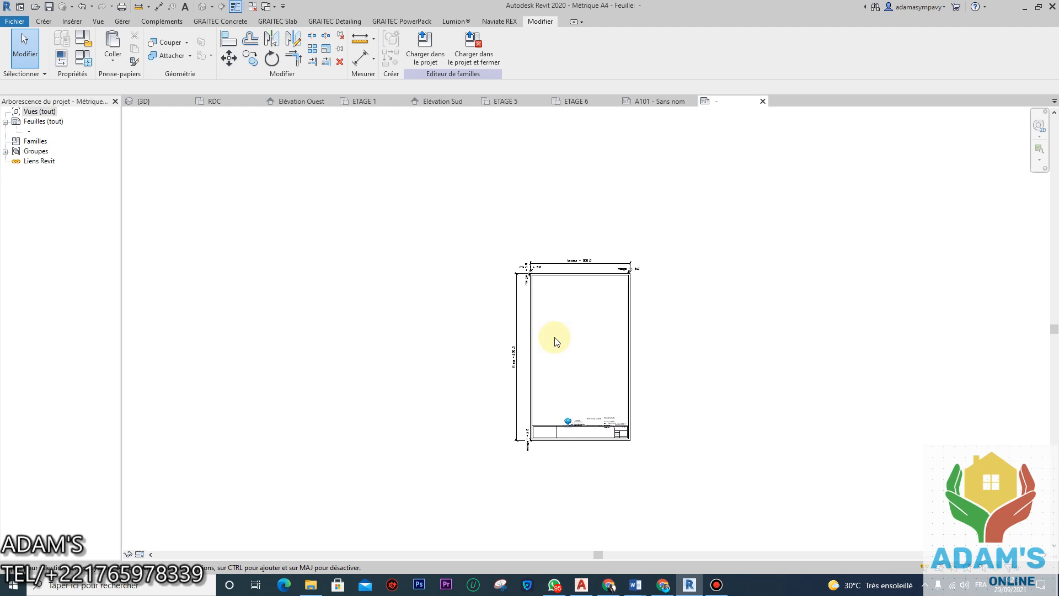
{"action": "scroll", "coordinate": [554, 342], "scroll_direction": "up", "scroll_amount": 2}
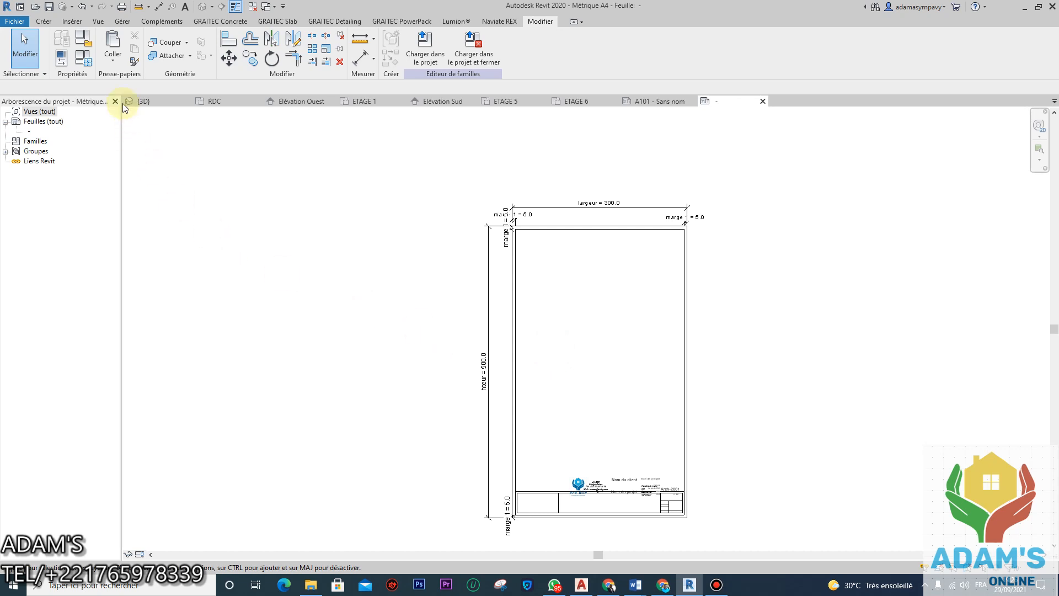
{"action": "left_click", "coordinate": [84, 58]}
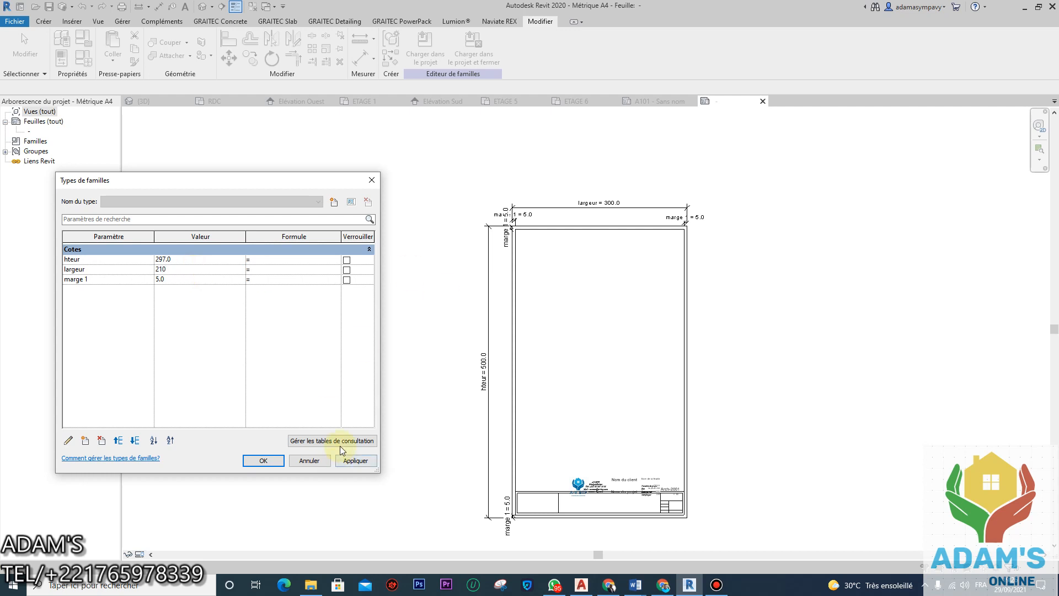
{"action": "left_click", "coordinate": [355, 460]}
{"action": "left_click", "coordinate": [270, 461]}
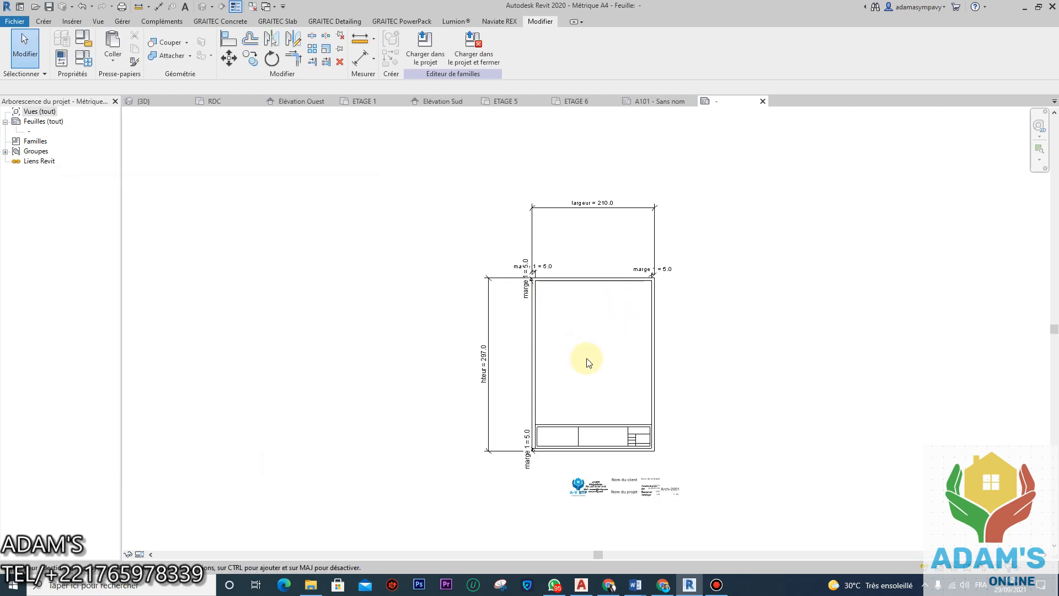
{"action": "middle_click_drag", "start_coordinate": [583, 386], "coordinate": [685, 385]}
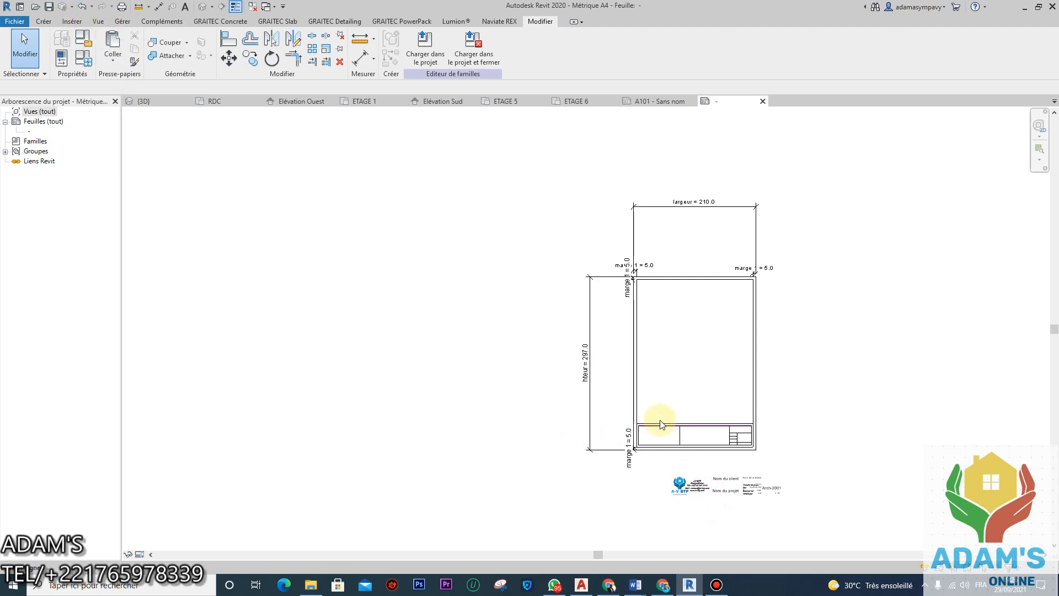
{"action": "left_click", "coordinate": [82, 7]}
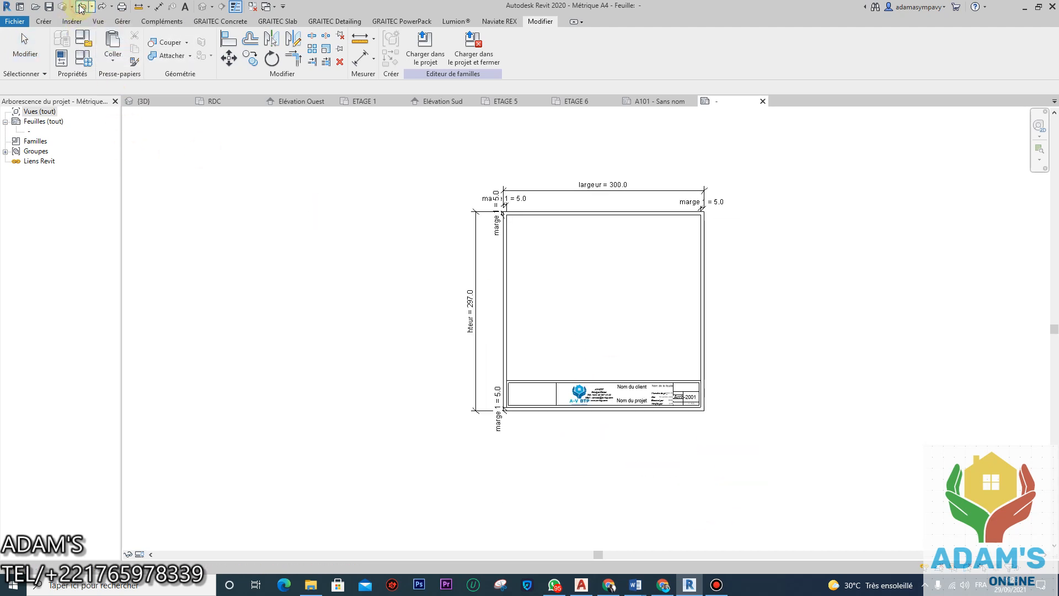
{"action": "left_click", "coordinate": [81, 7]}
{"action": "left_click", "coordinate": [81, 7]}
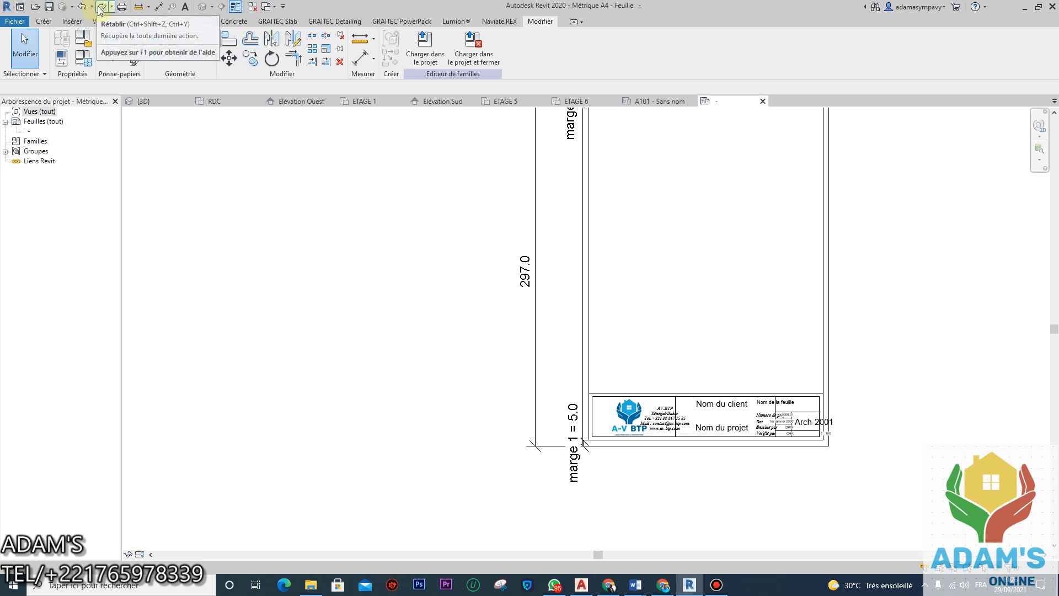
{"action": "left_click", "coordinate": [101, 7]}
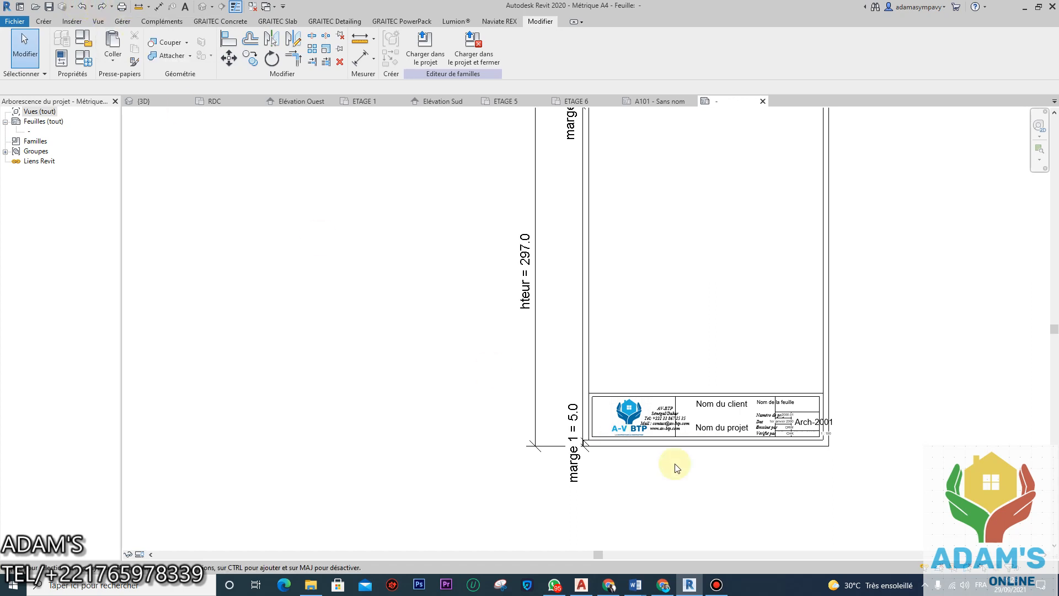
{"action": "scroll", "coordinate": [855, 428], "scroll_direction": "up", "scroll_amount": 4}
{"action": "scroll", "coordinate": [664, 412], "scroll_direction": "down", "scroll_amount": 3}
{"action": "scroll", "coordinate": [664, 413], "scroll_direction": "down", "scroll_amount": 5}
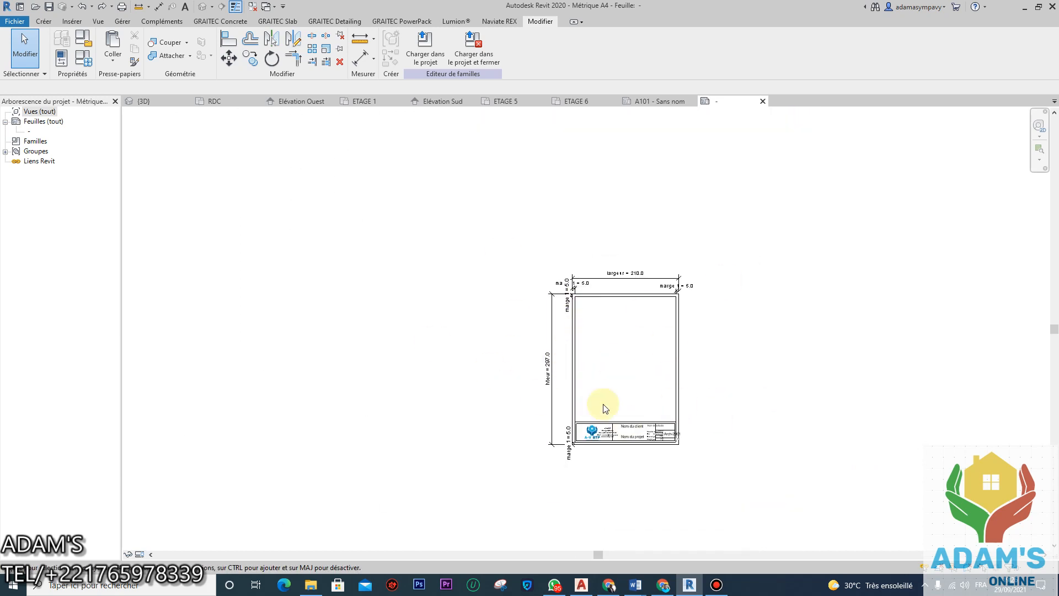
{"action": "scroll", "coordinate": [612, 342], "scroll_direction": "up", "scroll_amount": 1}
{"action": "scroll", "coordinate": [592, 331], "scroll_direction": "up", "scroll_amount": 1}
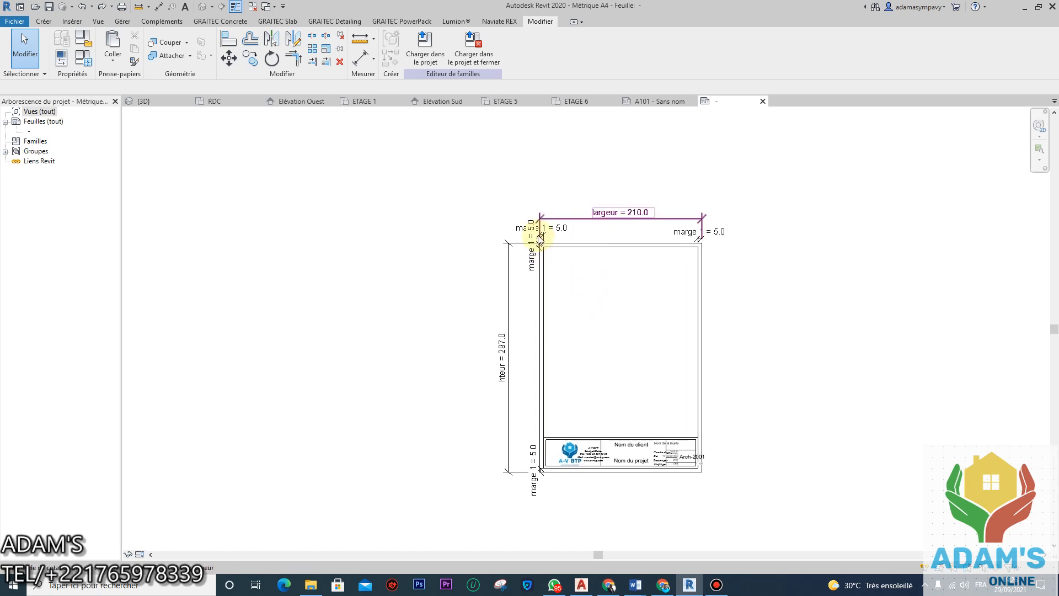
Step: Load the edited A-V BTP title block into the project, replacing the existing version
{"action": "left_click", "coordinate": [423, 62]}
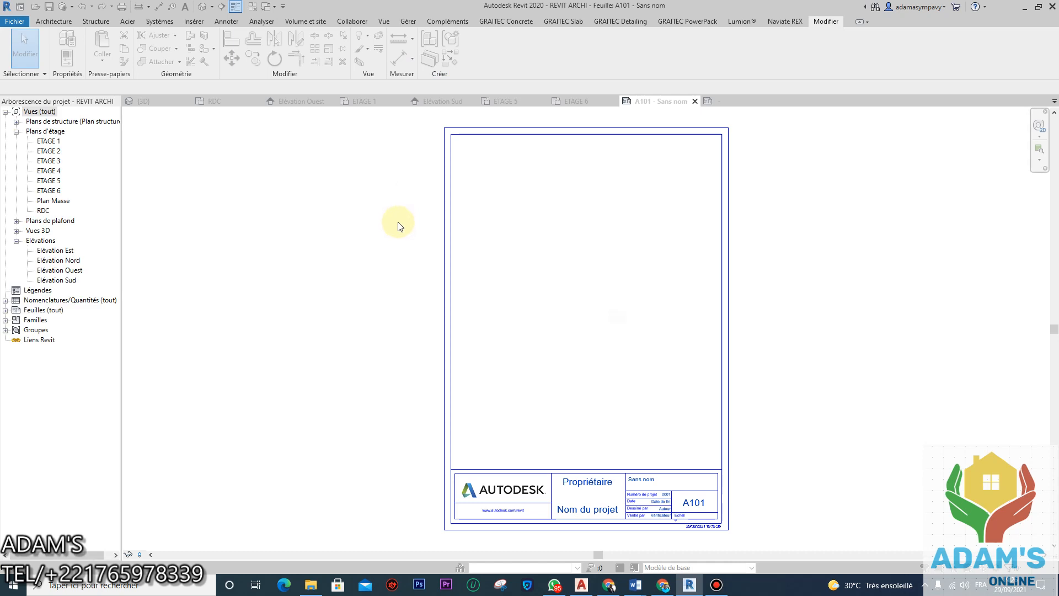
{"action": "left_click", "coordinate": [475, 260]}
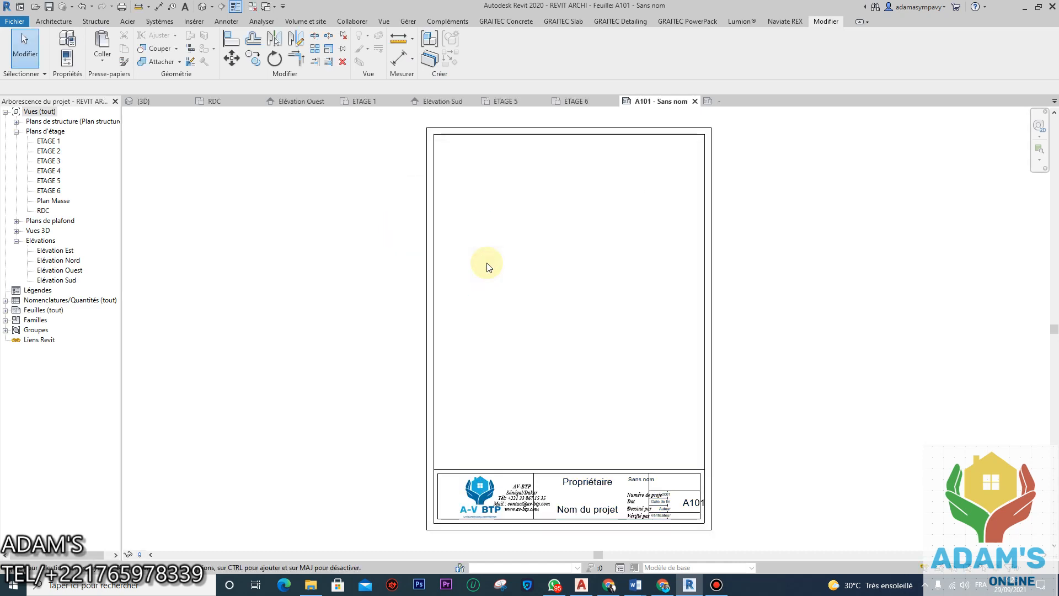
{"action": "scroll", "coordinate": [539, 408], "scroll_direction": "up", "scroll_amount": 2}
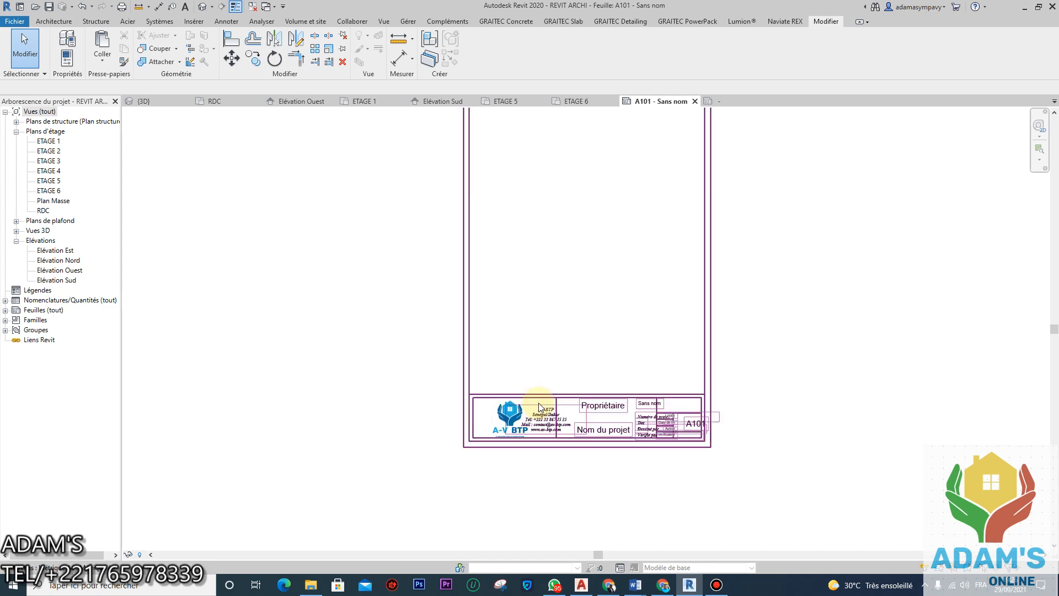
{"action": "middle_click_drag", "start_coordinate": [766, 459], "coordinate": [757, 397]}
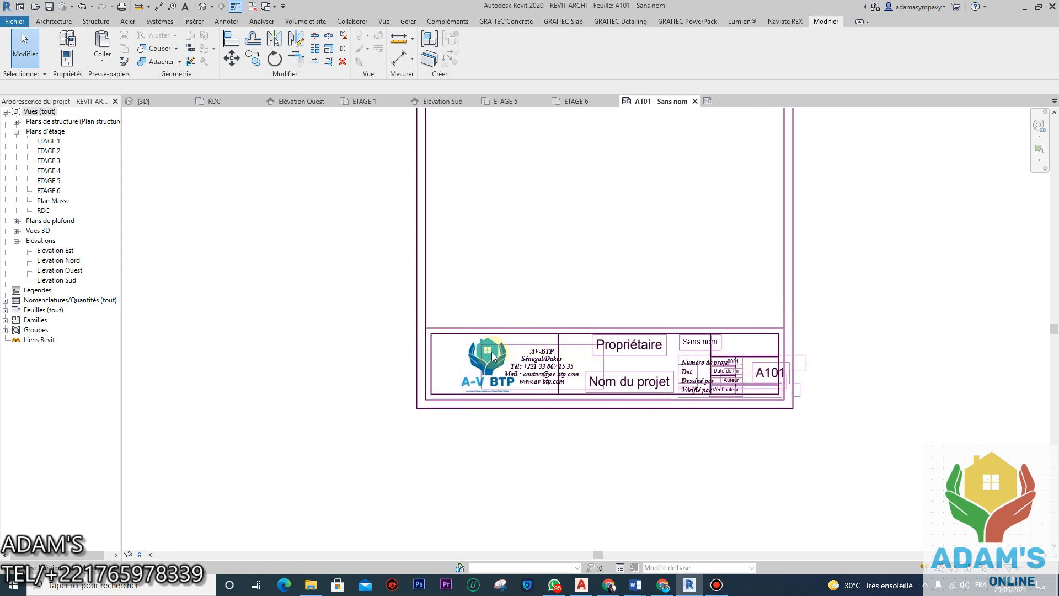
Step: Select the title block on sheet A101 and review its type properties without changes
{"action": "left_click", "coordinate": [466, 351]}
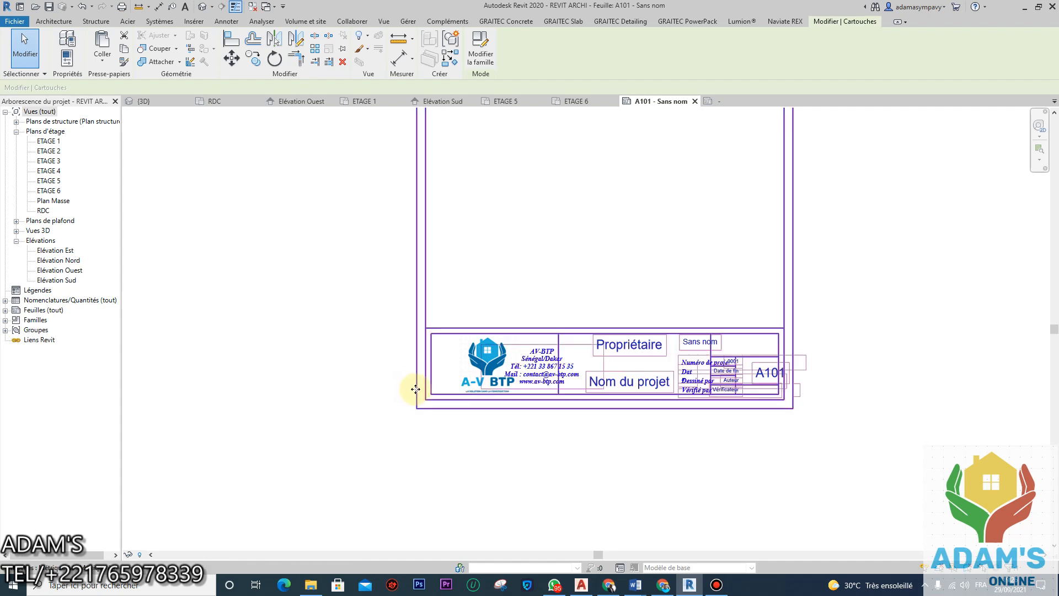
{"action": "scroll", "coordinate": [503, 323], "scroll_direction": "down", "scroll_amount": 4}
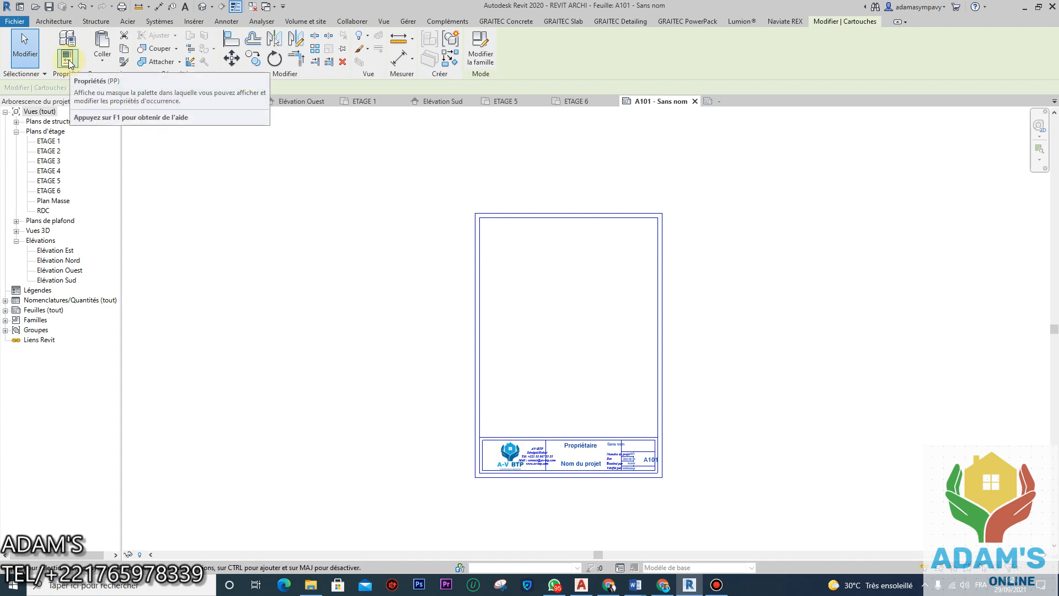
{"action": "left_click", "coordinate": [69, 43]}
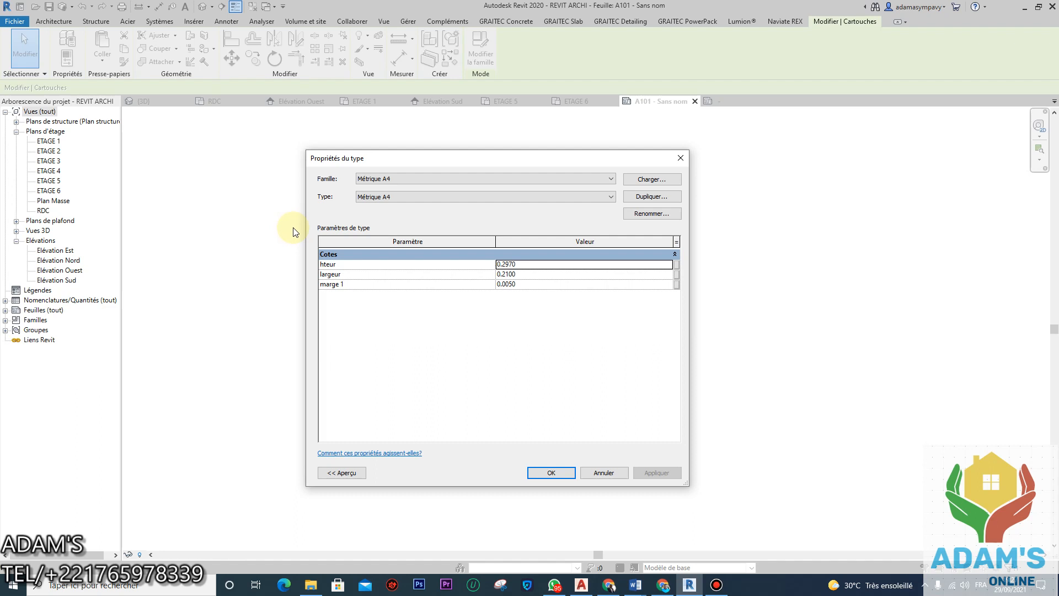
{"action": "left_click", "coordinate": [677, 161]}
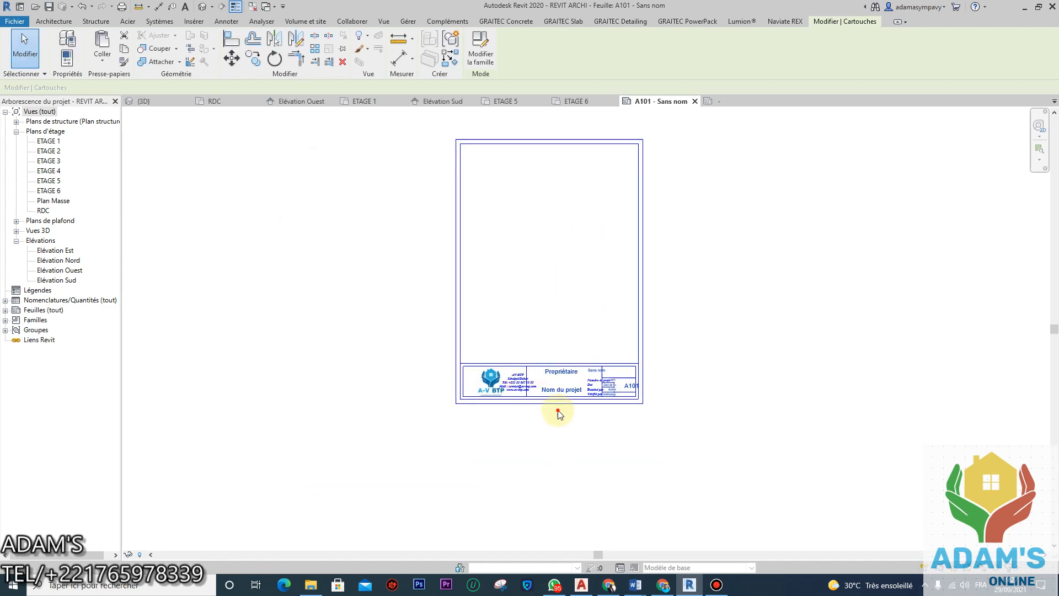
{"action": "left_click", "coordinate": [558, 413]}
{"action": "left_click", "coordinate": [573, 394]}
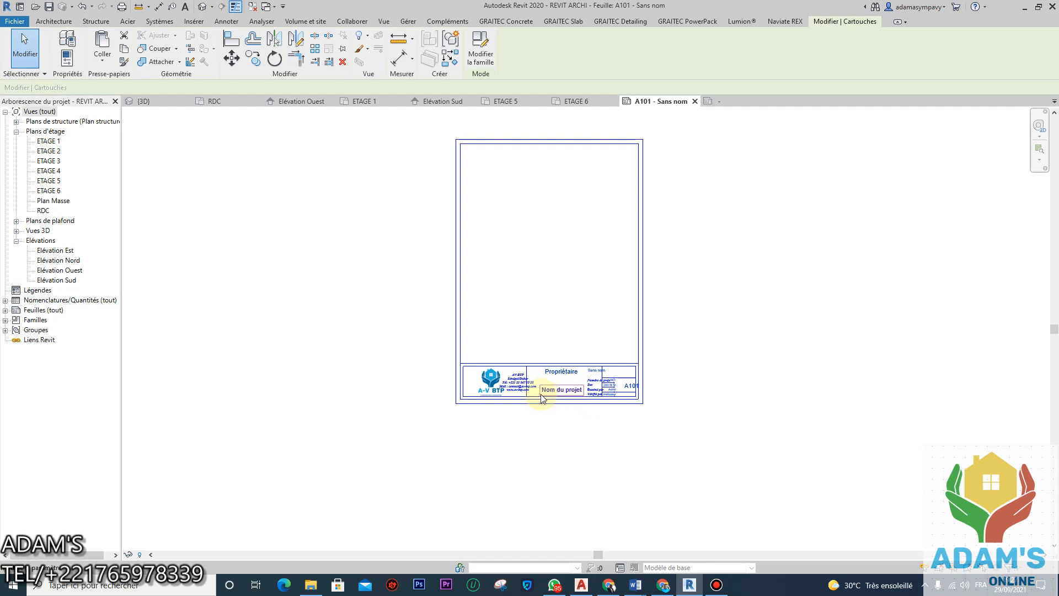
Step: Reopen the Métrique A4 title block family in the family editor from sheet A101
{"action": "scroll", "coordinate": [541, 398], "scroll_direction": "up", "scroll_amount": 4}
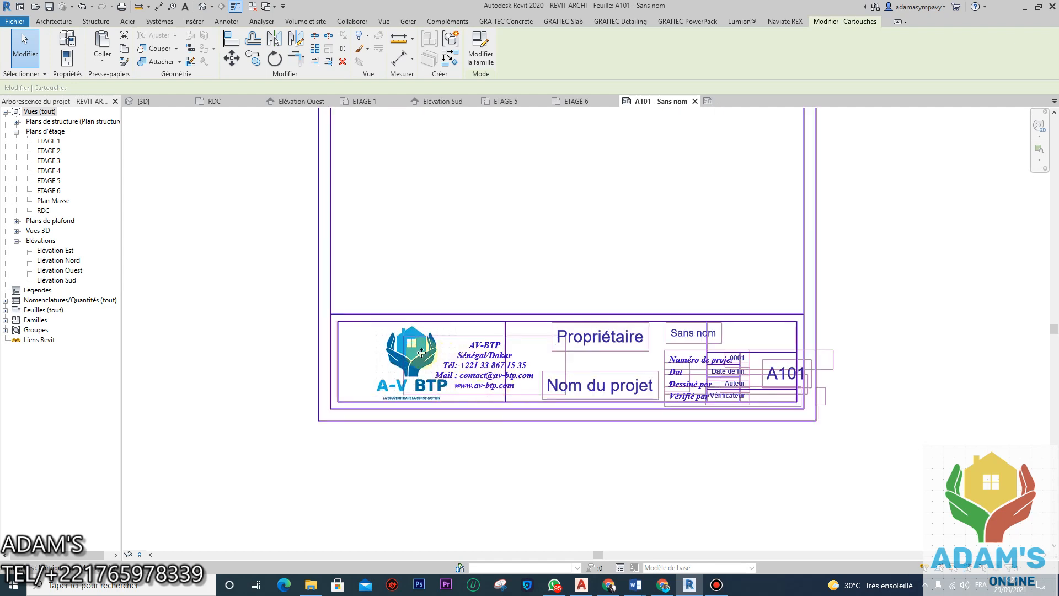
{"action": "scroll", "coordinate": [490, 385], "scroll_direction": "down", "scroll_amount": 2}
{"action": "left_click", "coordinate": [586, 441]}
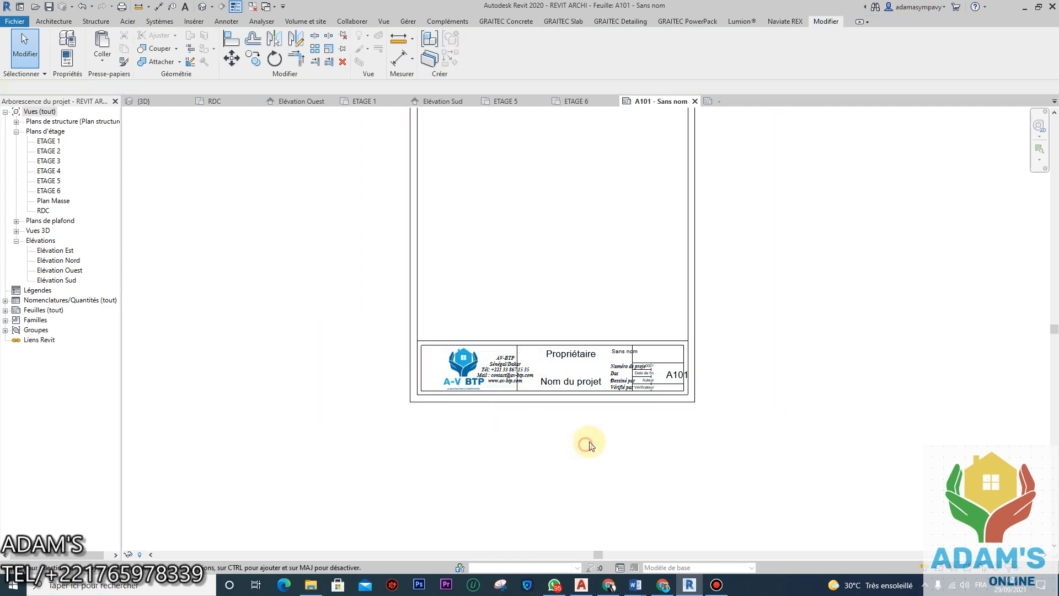
{"action": "scroll", "coordinate": [673, 371], "scroll_direction": "up", "scroll_amount": 4}
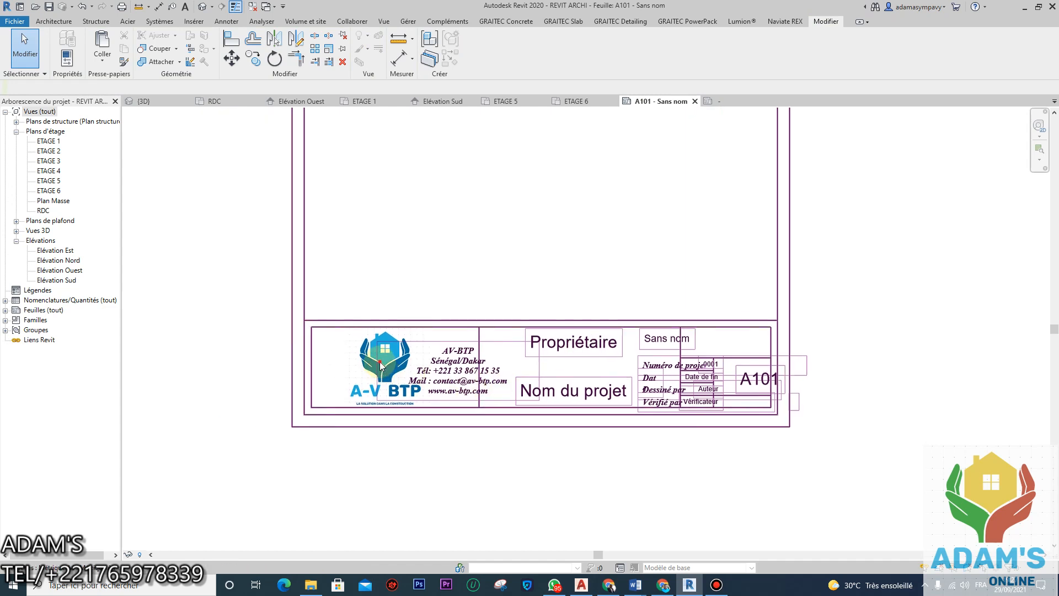
{"action": "double_click", "coordinate": [381, 365]}
Step: Shift the A-V BTP logo and the contact text note further left
{"action": "scroll", "coordinate": [589, 458], "scroll_direction": "up", "scroll_amount": 3}
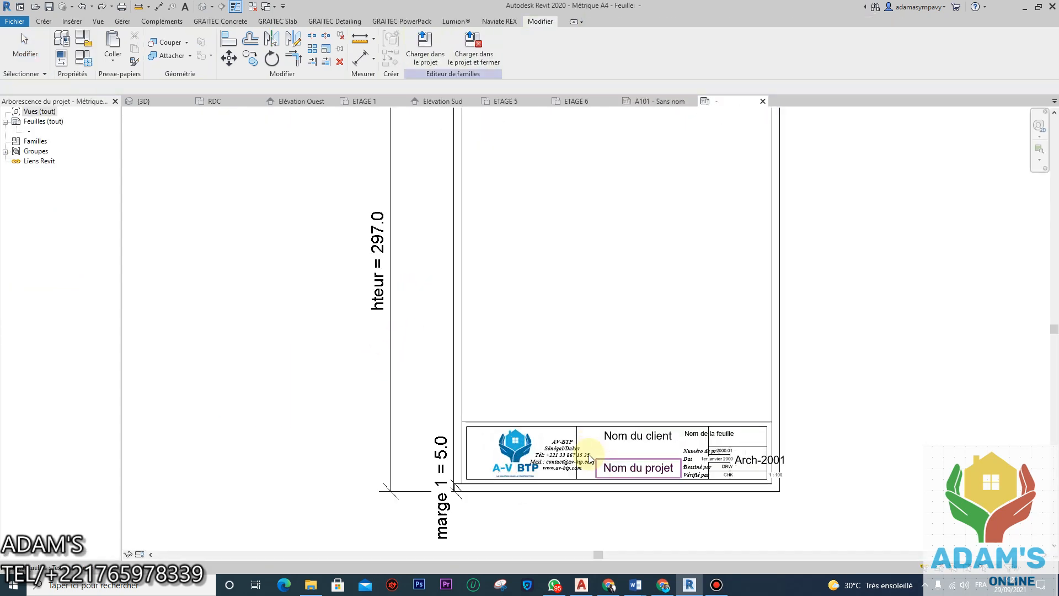
{"action": "scroll", "coordinate": [589, 458], "scroll_direction": "up", "scroll_amount": 2}
{"action": "left_click", "coordinate": [494, 432]}
{"action": "left_click_drag", "start_coordinate": [494, 432], "coordinate": [454, 433]}
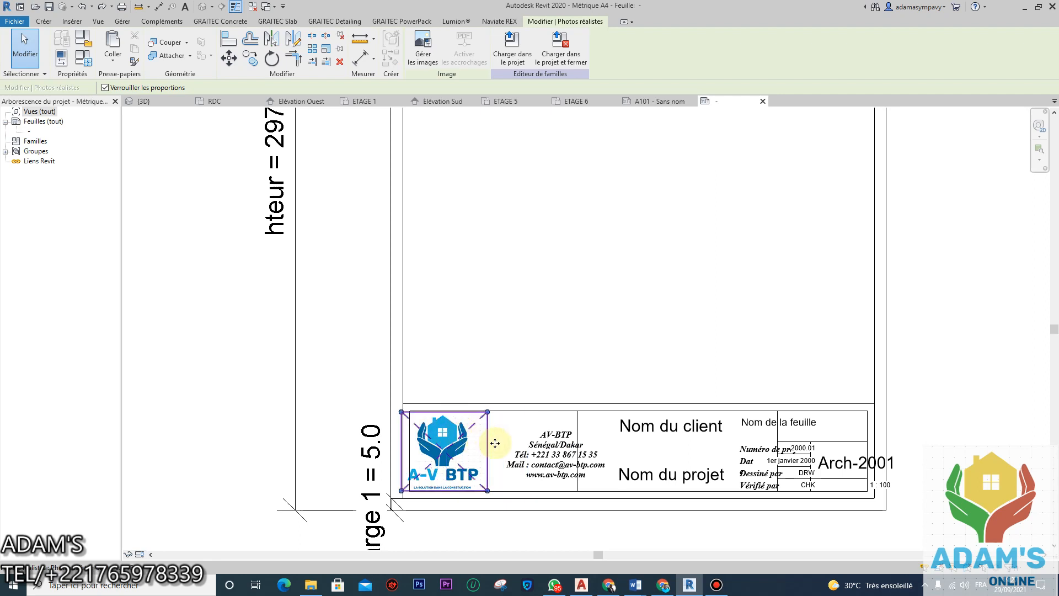
{"action": "left_click", "coordinate": [552, 451]}
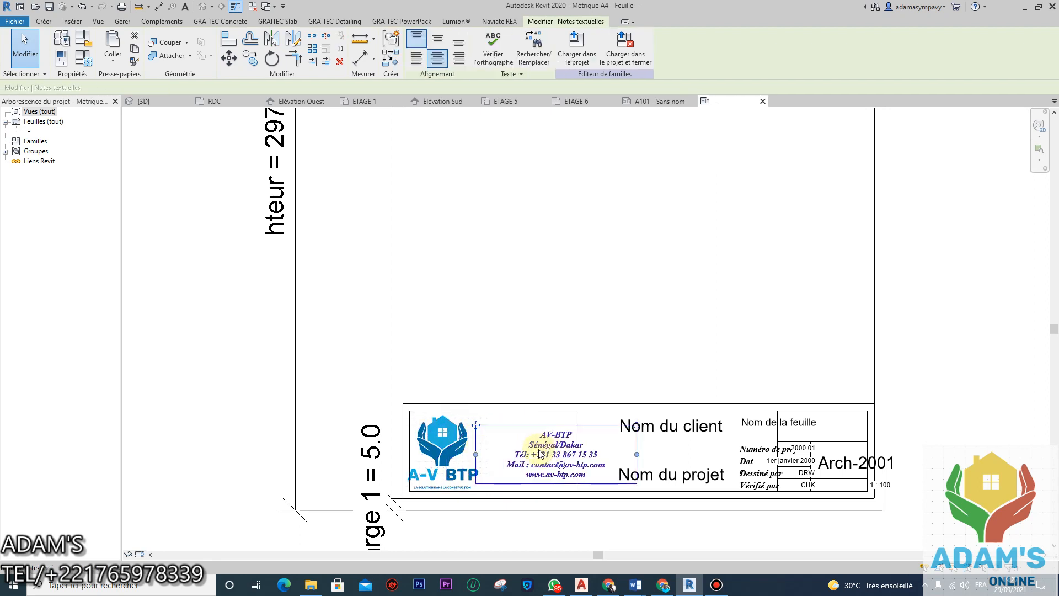
{"action": "key", "text": "Left"}
{"action": "key", "text": "Left"}
{"action": "key", "text": "Left"}
{"action": "key", "text": "Left"}
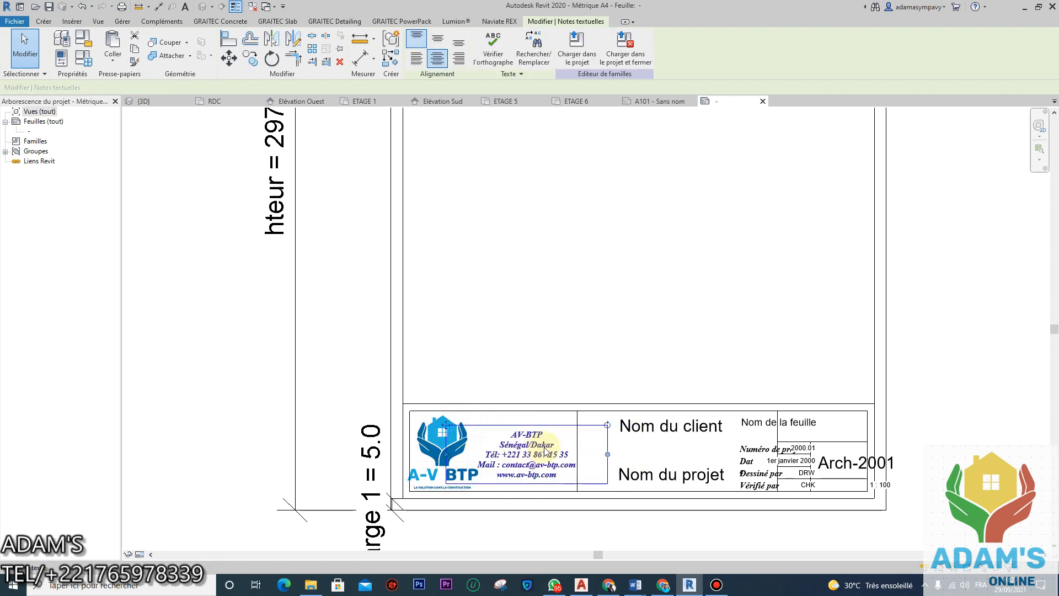
{"action": "key", "text": "Left"}
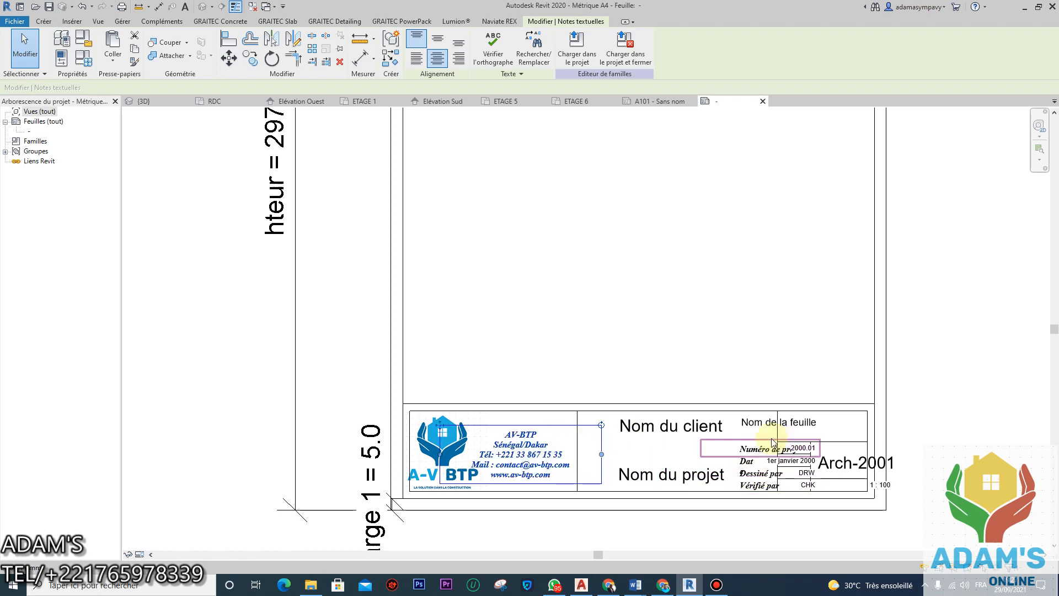
Step: Delete a vertical and a horizontal title-block line, the Arch-2001 note and the 1 : 100 label
{"action": "left_click", "coordinate": [776, 437]}
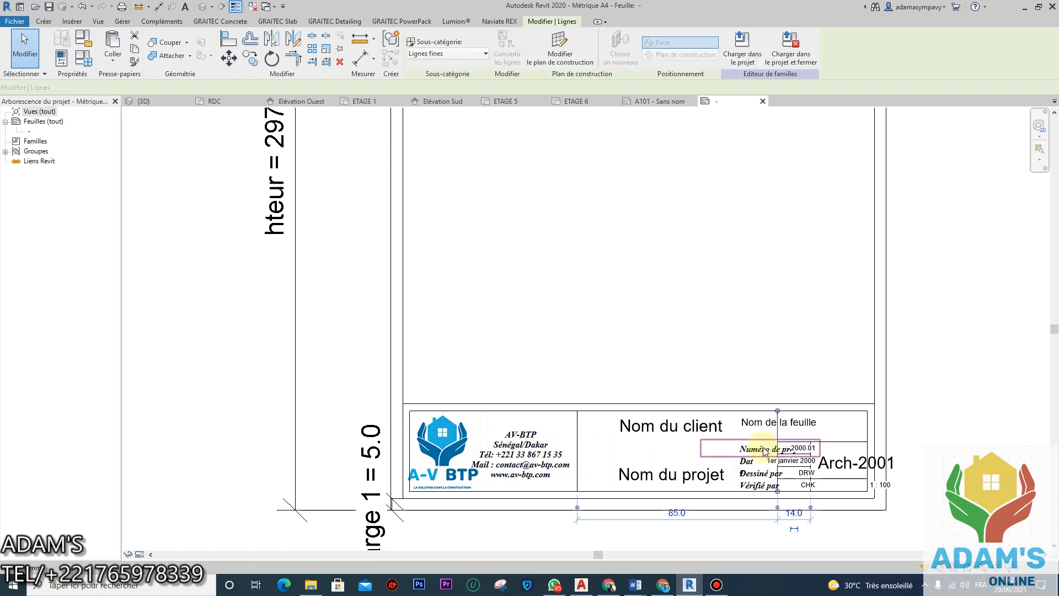
{"action": "key", "text": "Delete"}
{"action": "left_click", "coordinate": [841, 442]}
{"action": "key", "text": "Delete"}
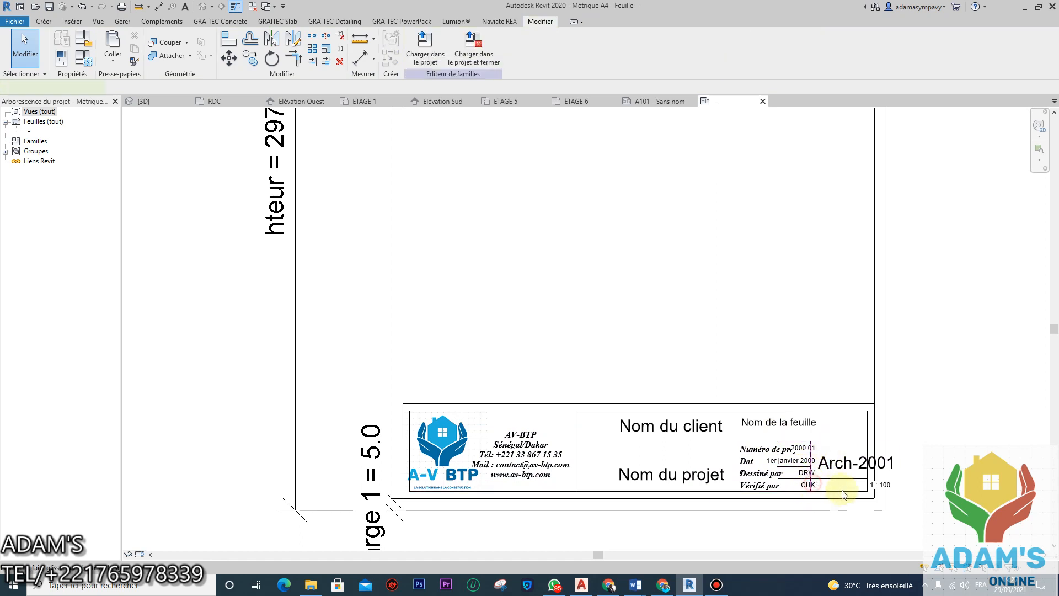
{"action": "left_click", "coordinate": [889, 463]}
{"action": "key", "text": "Delete"}
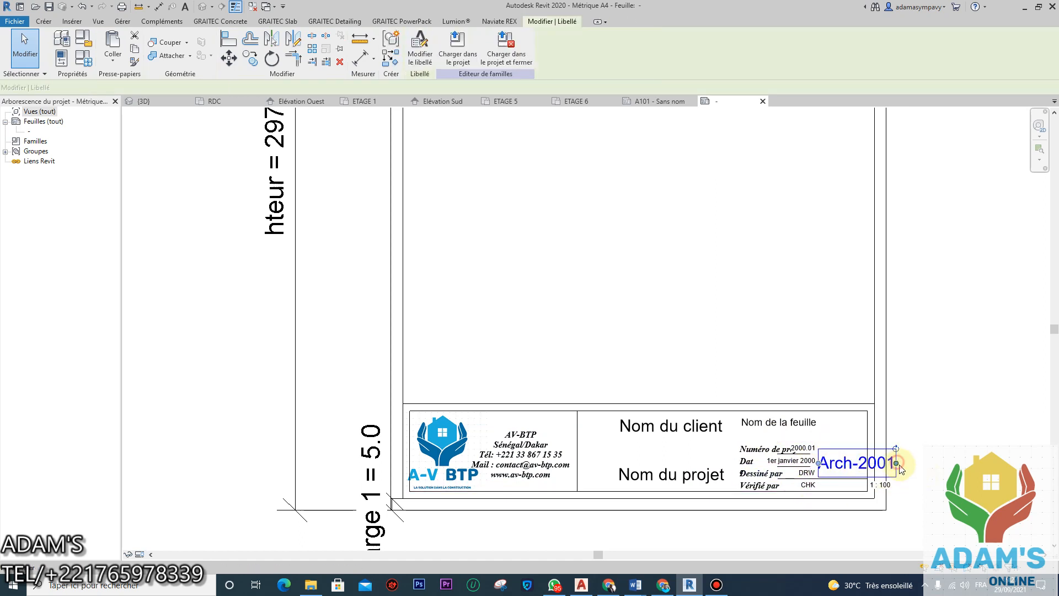
{"action": "left_click", "coordinate": [894, 485]}
{"action": "key", "text": "Delete"}
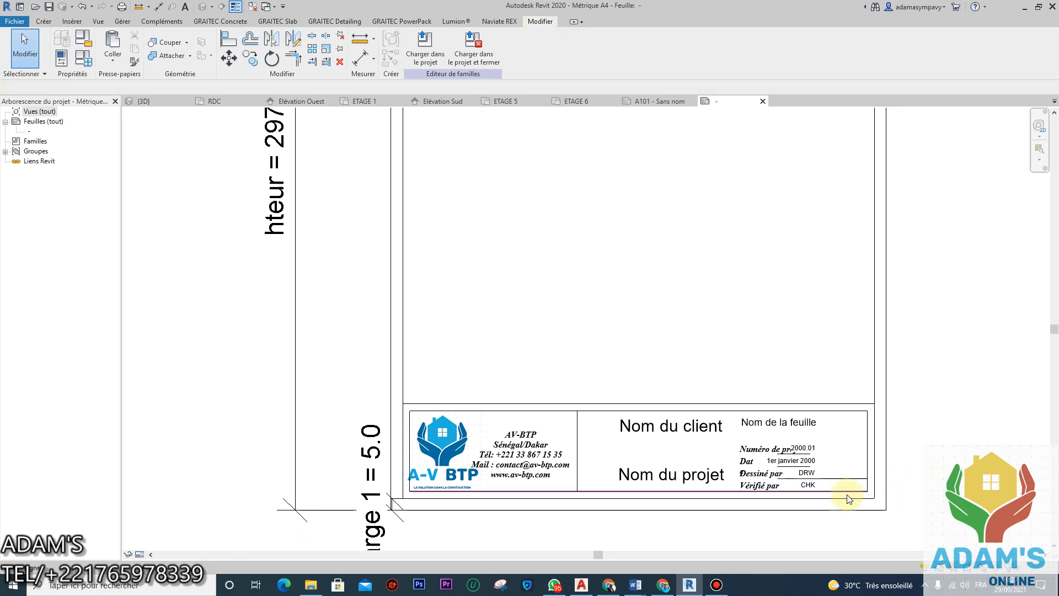
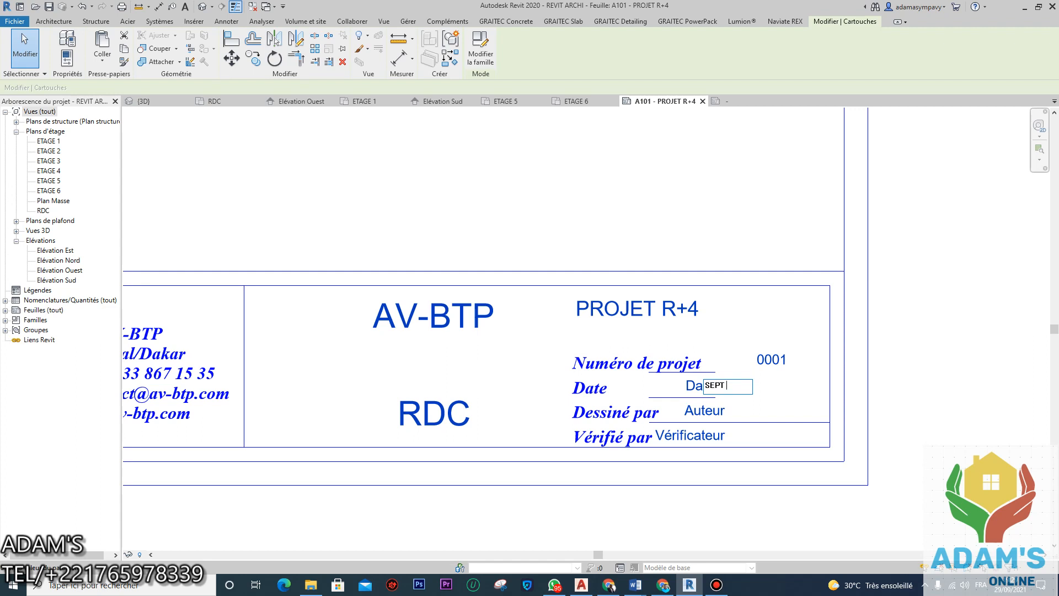
Step: Commit the date SEPT 2021 and enter AV-BTP as the Dessiné par value
{"action": "left_click", "coordinate": [1017, 413]}
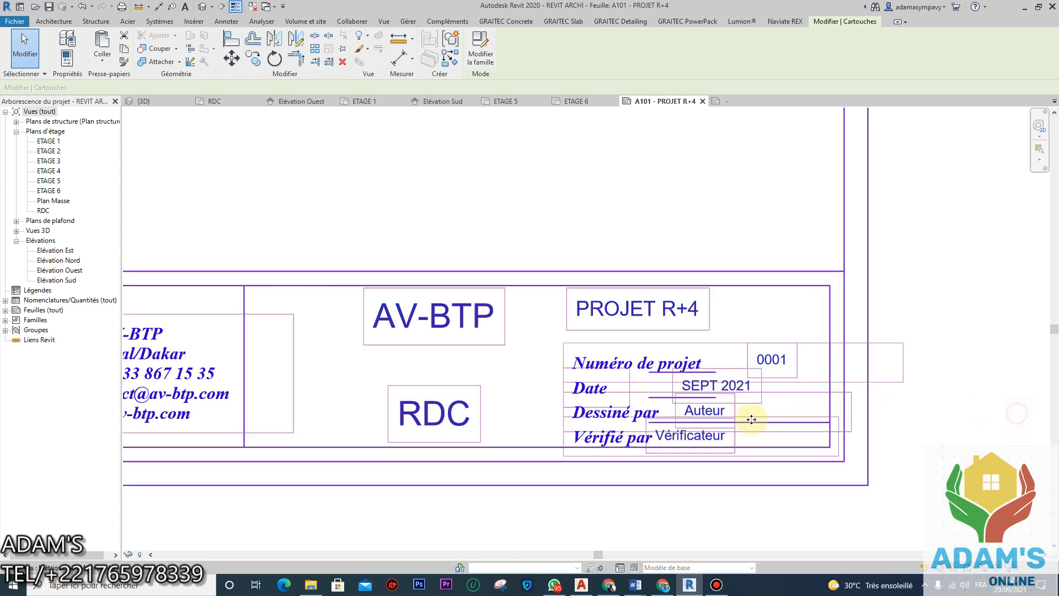
{"action": "left_click", "coordinate": [716, 412]}
{"action": "type", "text": "AV"}
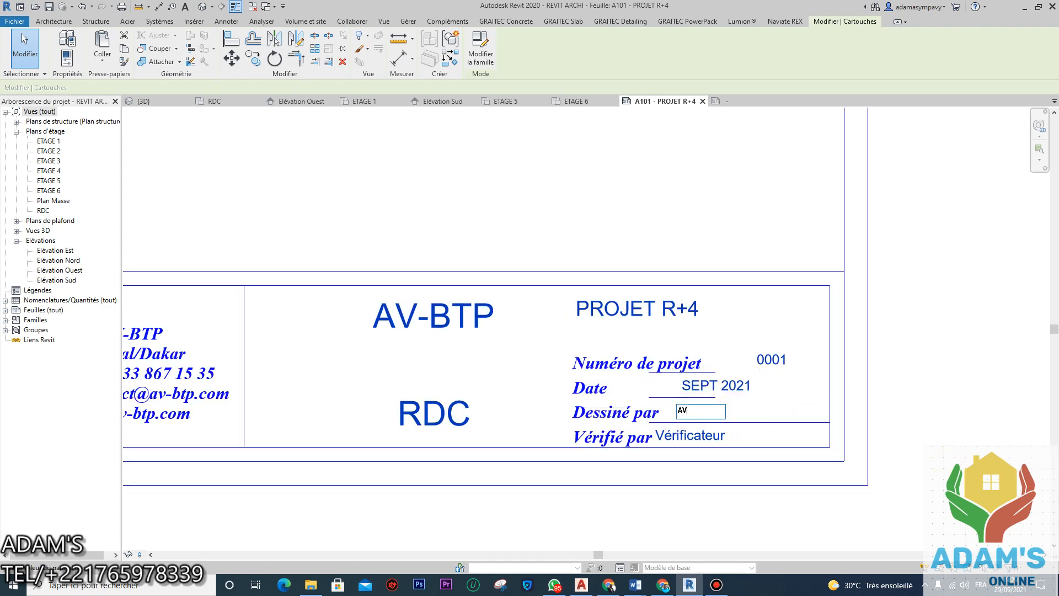
{"action": "type", "text": "-BTP"}
{"action": "left_click", "coordinate": [716, 436]}
Step: Enter the checker's name under Vérifié par and deselect the title block
{"action": "left_click", "coordinate": [718, 435]}
{"action": "type", "text": "ADAMS"}
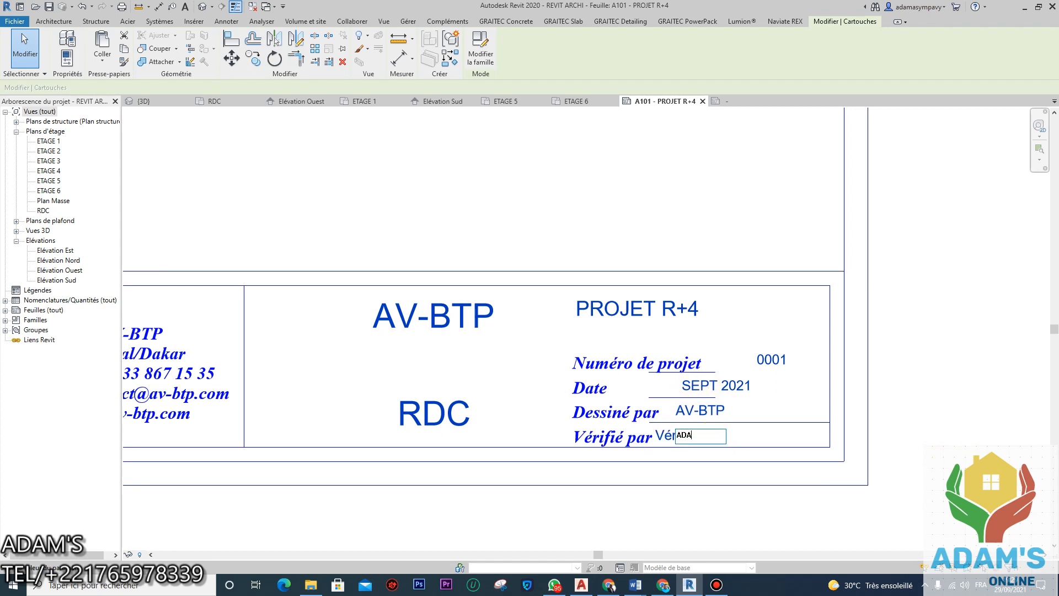
{"action": "left_click", "coordinate": [832, 432]}
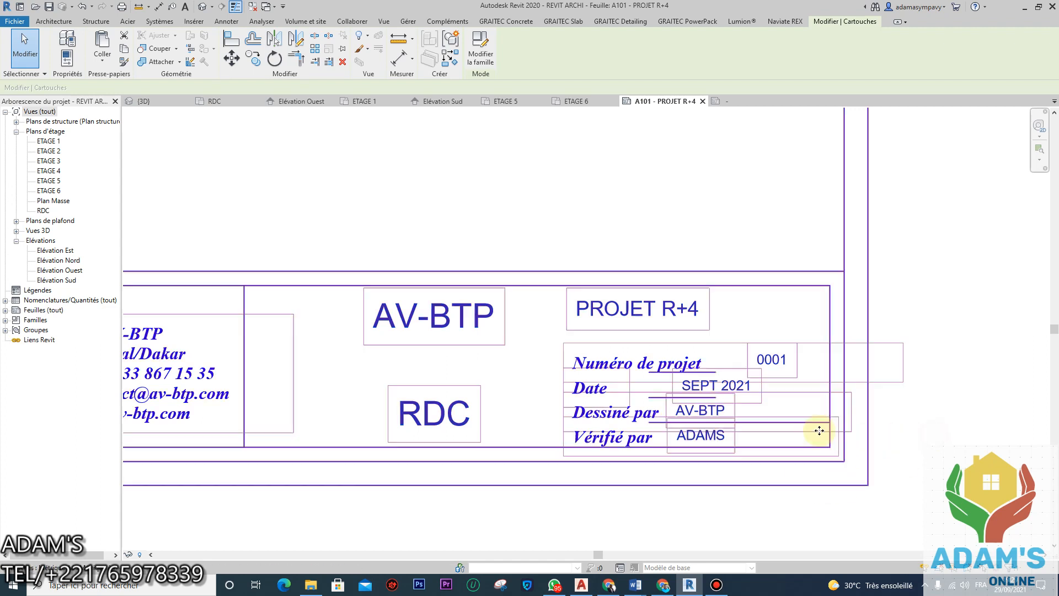
{"action": "scroll", "coordinate": [655, 411], "scroll_direction": "down", "scroll_amount": 3}
{"action": "left_click", "coordinate": [799, 492]}
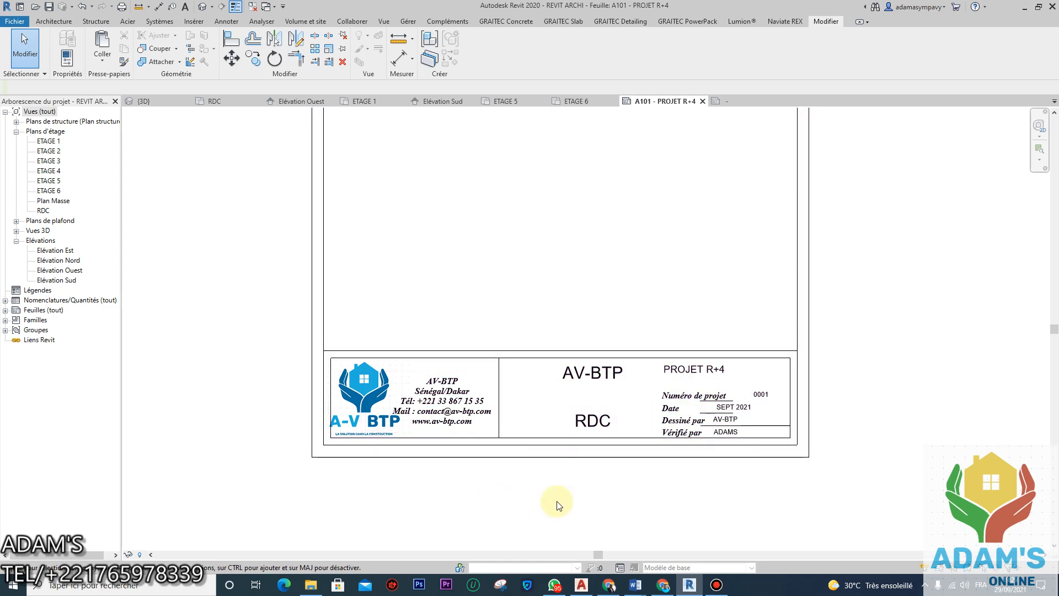
{"action": "scroll", "coordinate": [551, 508], "scroll_direction": "down", "scroll_amount": 4}
{"action": "middle_click_drag", "start_coordinate": [609, 419], "coordinate": [624, 424]}
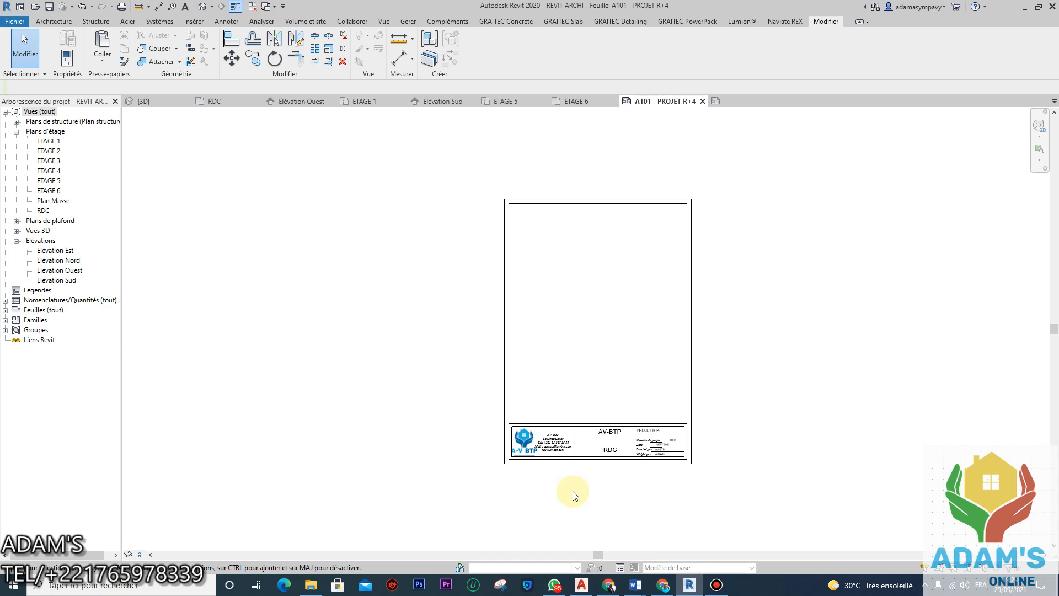
{"action": "left_click", "coordinate": [564, 202]}
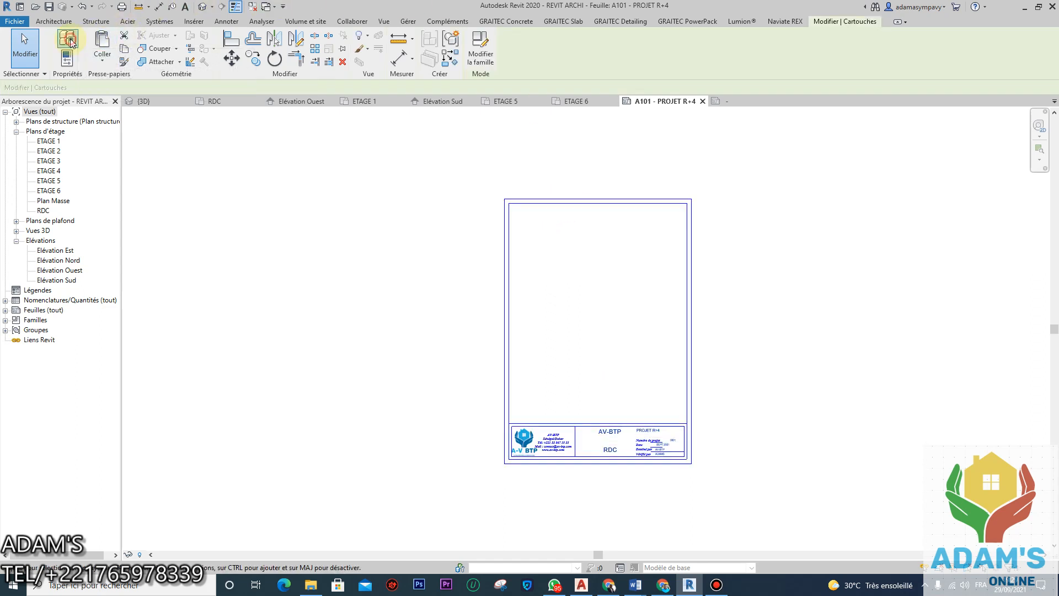
{"action": "left_click", "coordinate": [67, 57]}
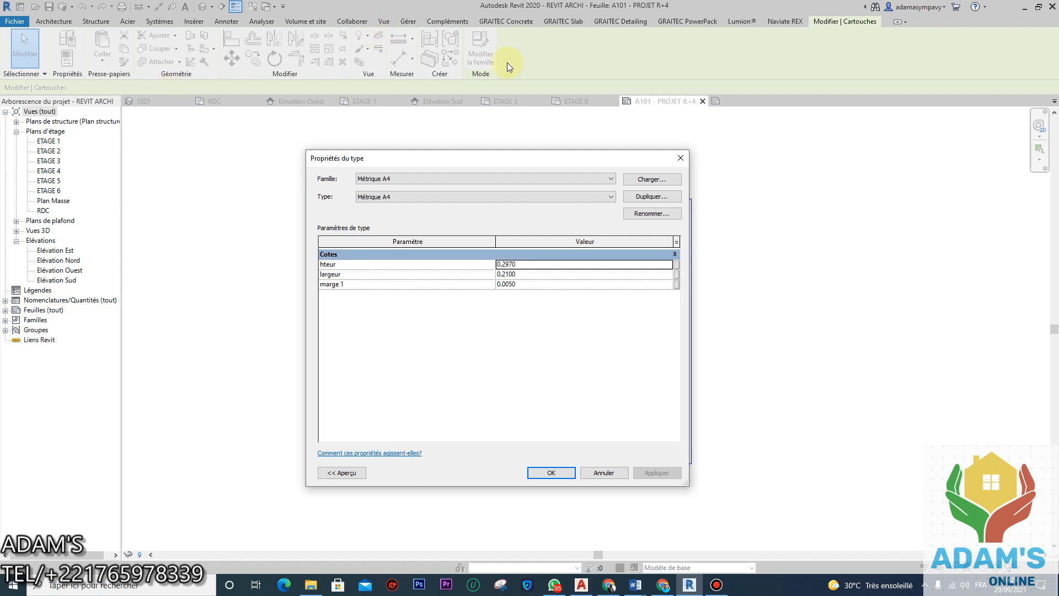
{"action": "left_click", "coordinate": [681, 158]}
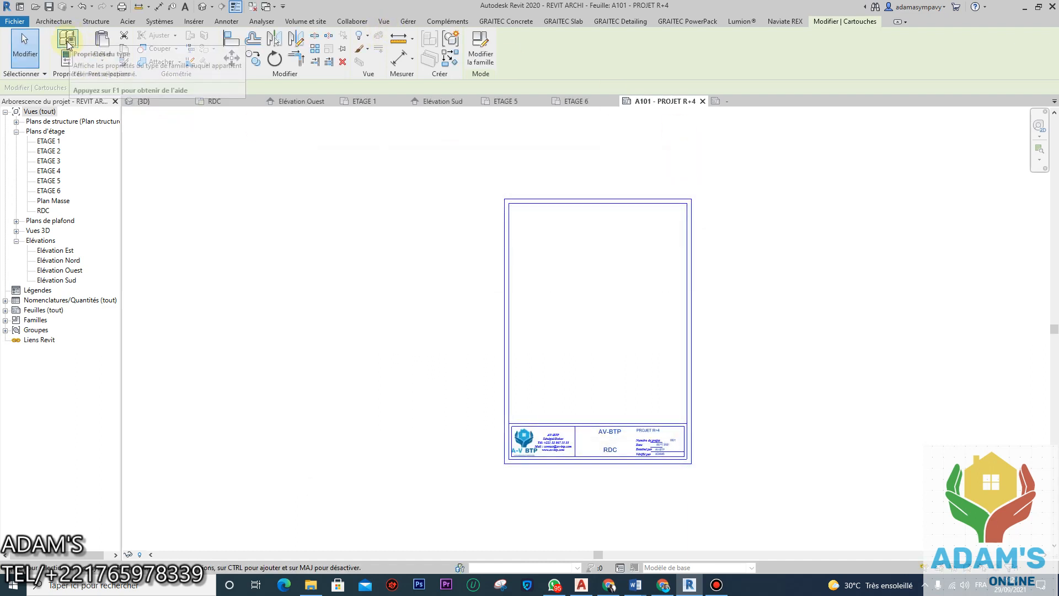
{"action": "left_click", "coordinate": [473, 342]}
{"action": "scroll", "coordinate": [561, 365], "scroll_direction": "up", "scroll_amount": 1}
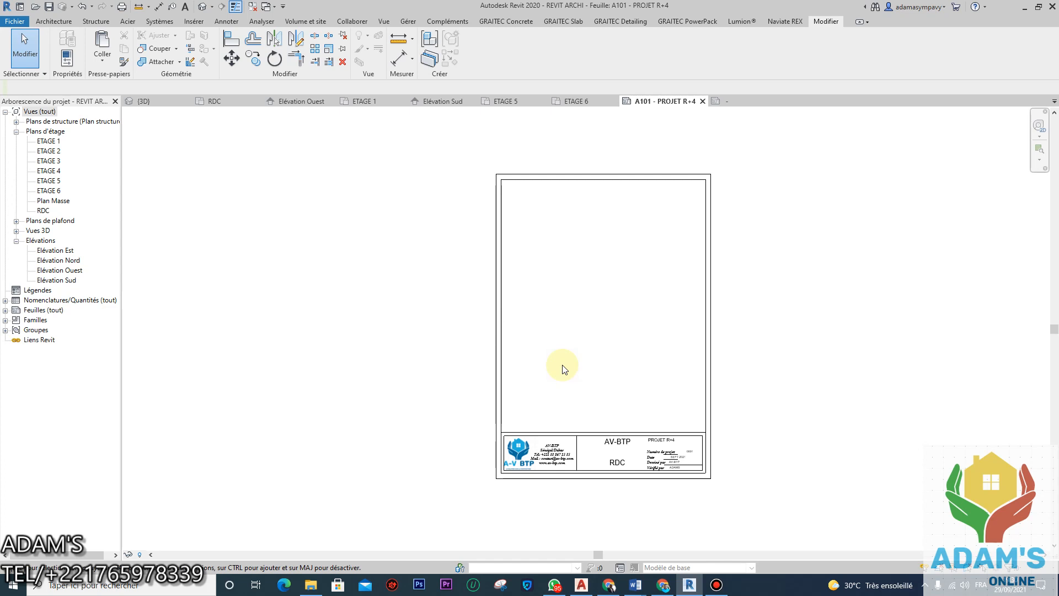
{"action": "left_click", "coordinate": [43, 210]}
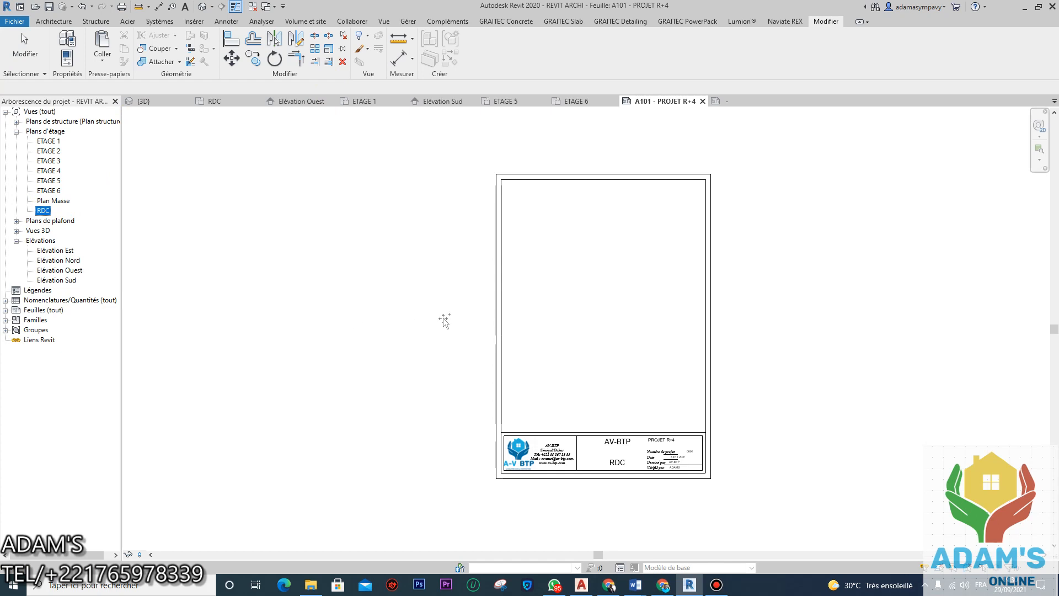
{"action": "left_click", "coordinate": [589, 329]}
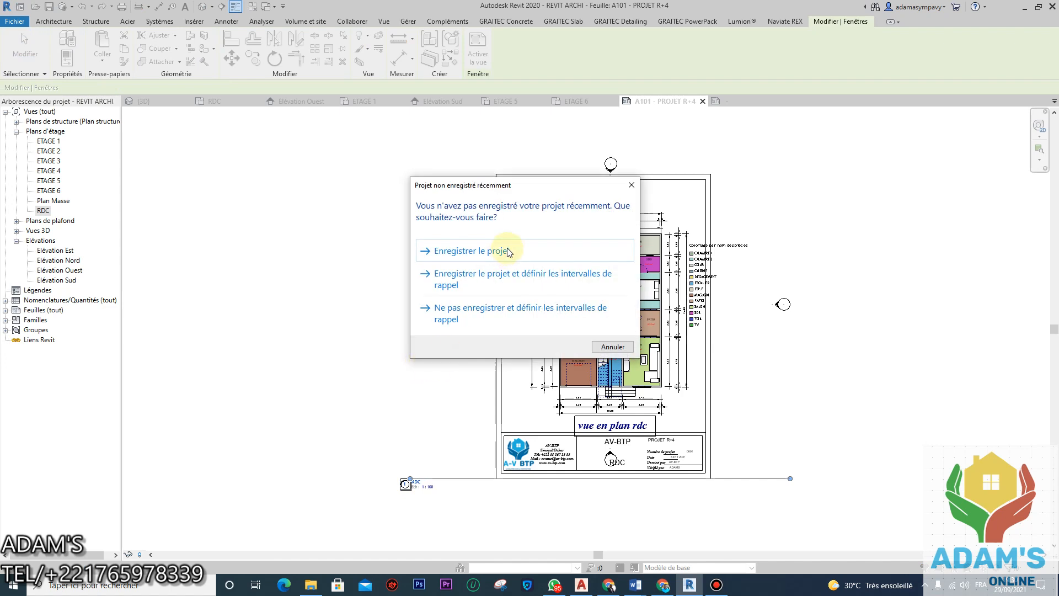
{"action": "left_click", "coordinate": [631, 185]}
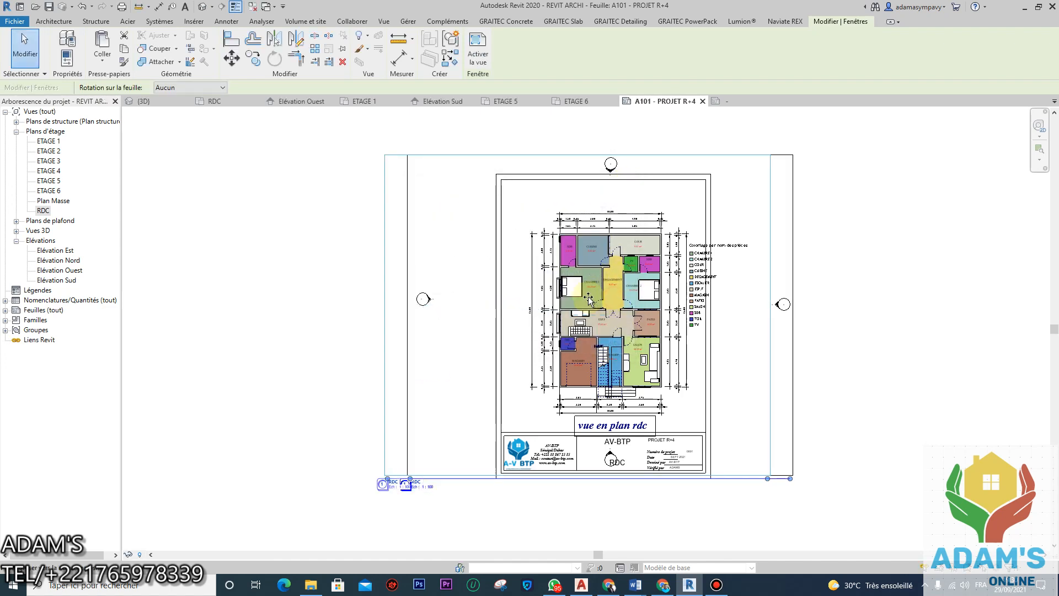
{"action": "left_click_drag", "start_coordinate": [589, 299], "coordinate": [562, 299]}
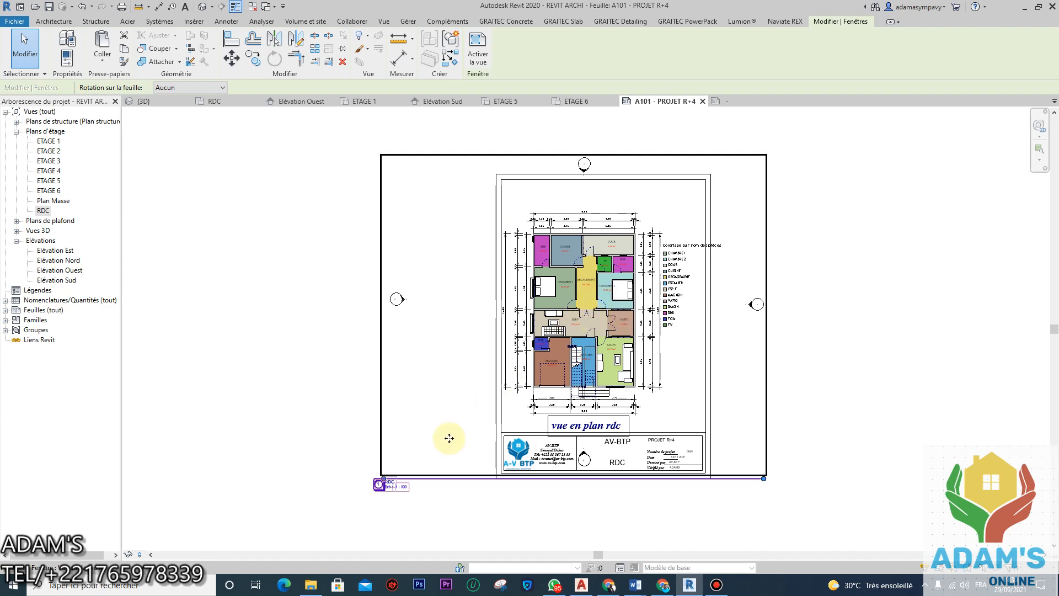
{"action": "left_click", "coordinate": [343, 62]}
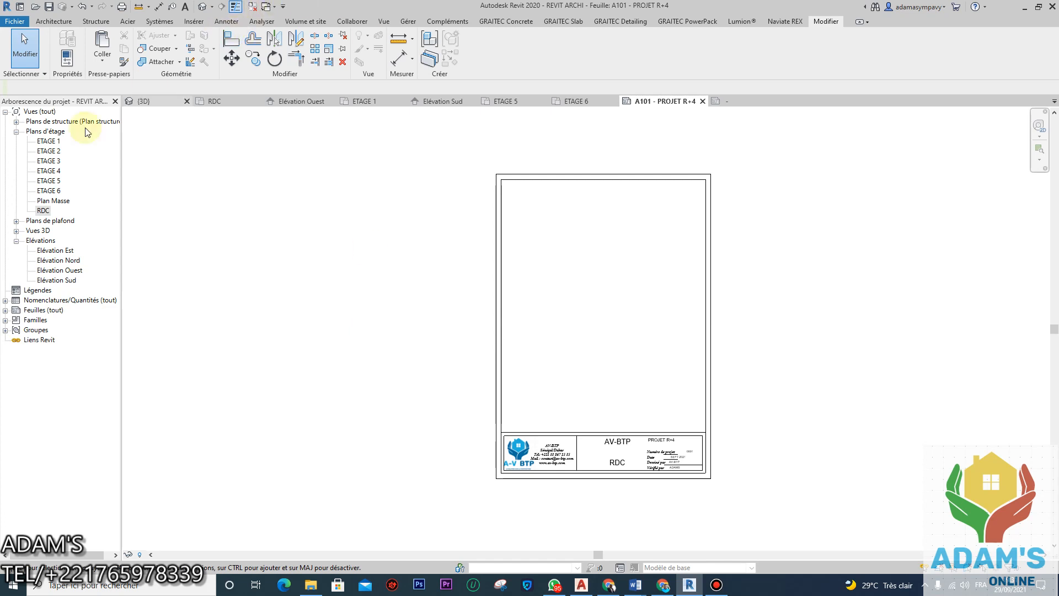
Step: Open the RDC floor plan view from the Project Browser
{"action": "left_click", "coordinate": [43, 210]}
{"action": "double_click", "coordinate": [44, 211]}
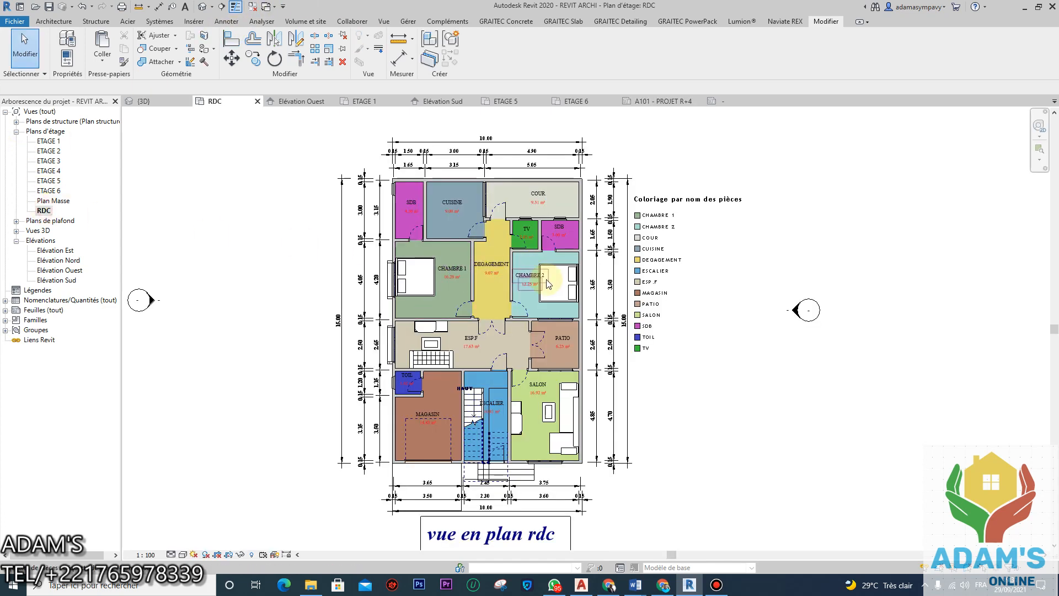
{"action": "scroll", "coordinate": [518, 281], "scroll_direction": "down", "scroll_amount": 3}
{"action": "scroll", "coordinate": [516, 279], "scroll_direction": "up", "scroll_amount": 2}
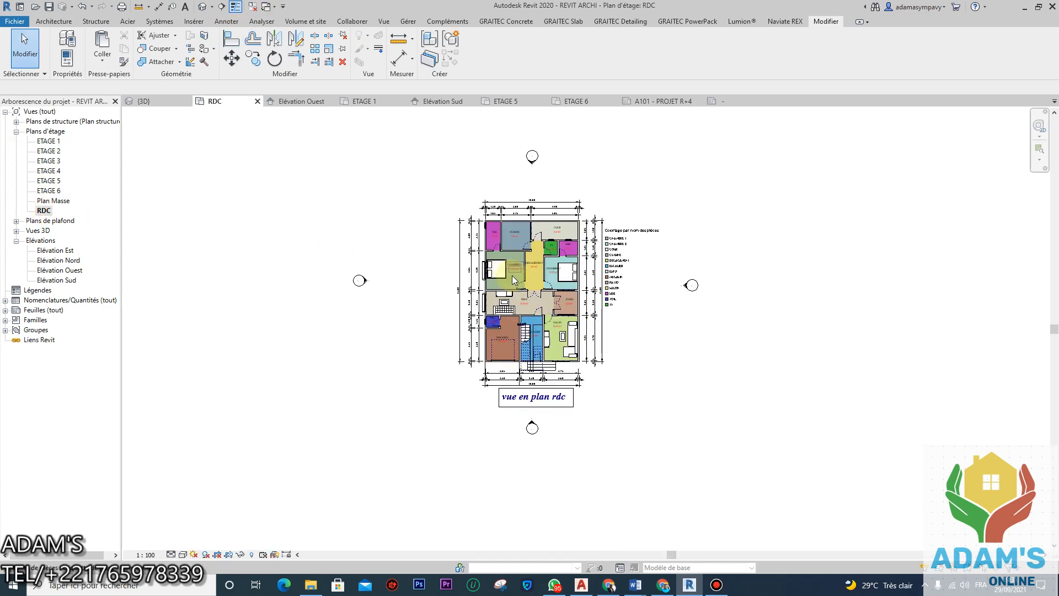
{"action": "scroll", "coordinate": [512, 276], "scroll_direction": "up", "scroll_amount": 2}
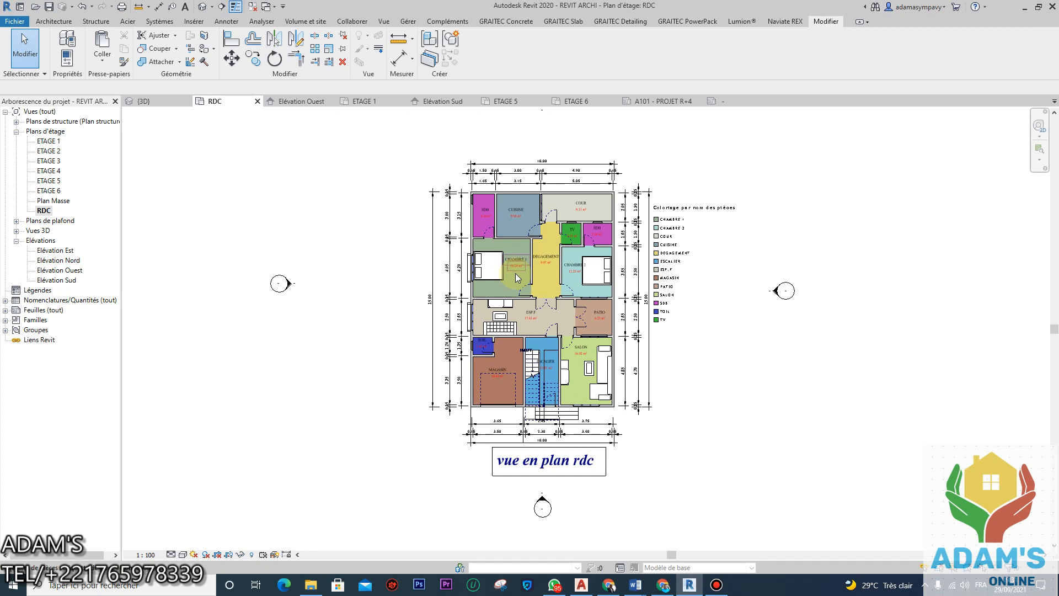
{"action": "scroll", "coordinate": [532, 265], "scroll_direction": "down", "scroll_amount": 2}
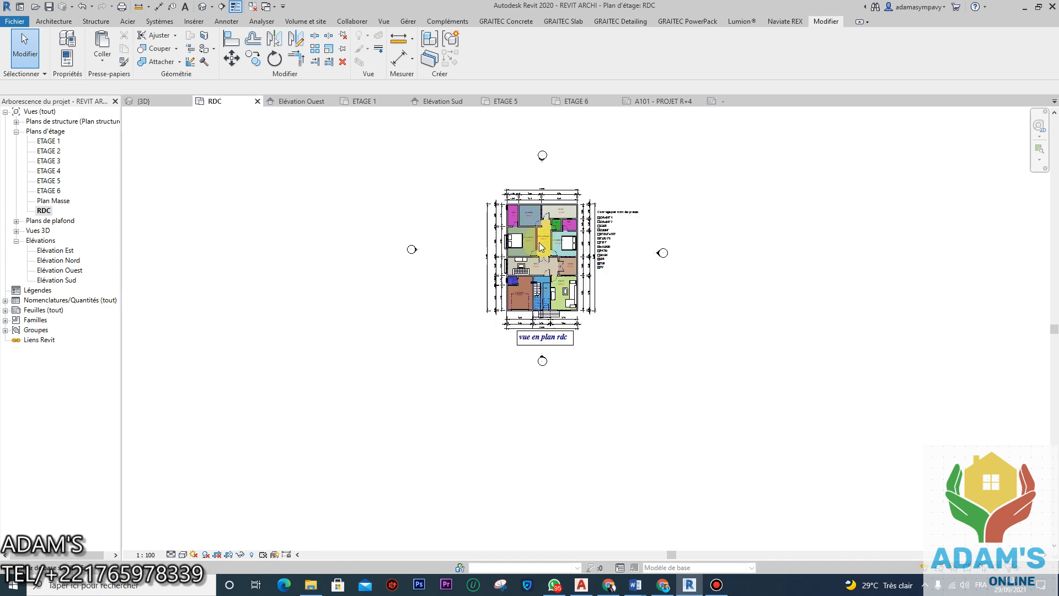
{"action": "scroll", "coordinate": [540, 246], "scroll_direction": "up", "scroll_amount": 2}
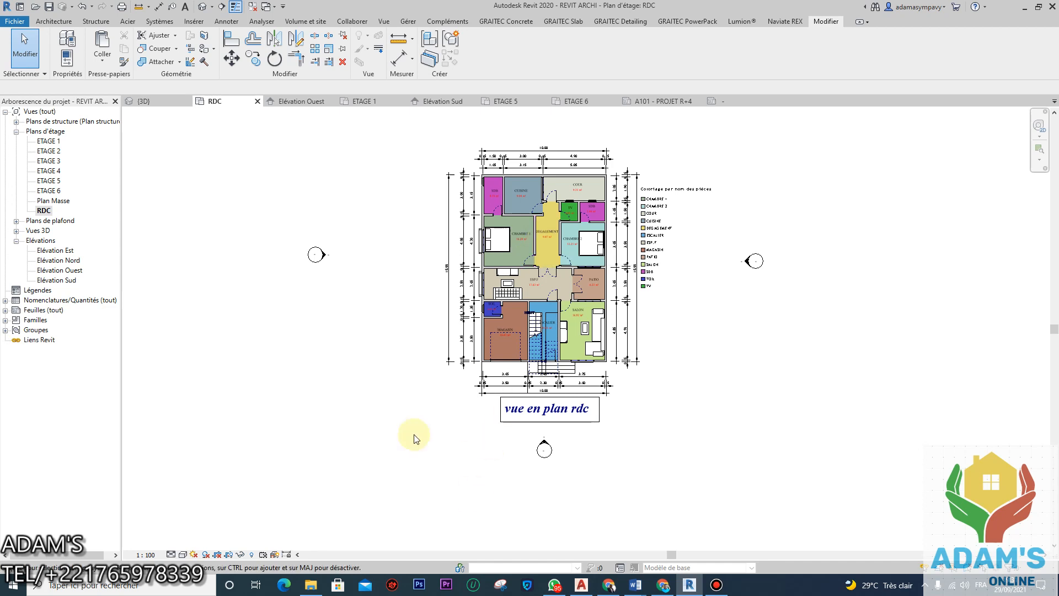
Step: Show the RDC plan's crop region and select its boundary
{"action": "left_click", "coordinate": [229, 556]}
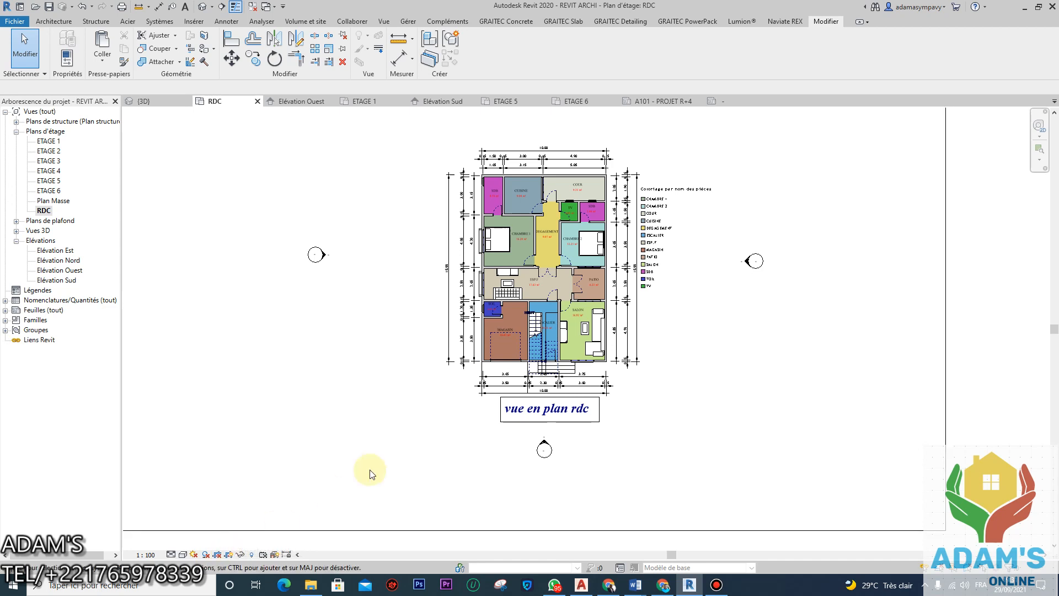
{"action": "scroll", "coordinate": [388, 472], "scroll_direction": "down", "scroll_amount": 3}
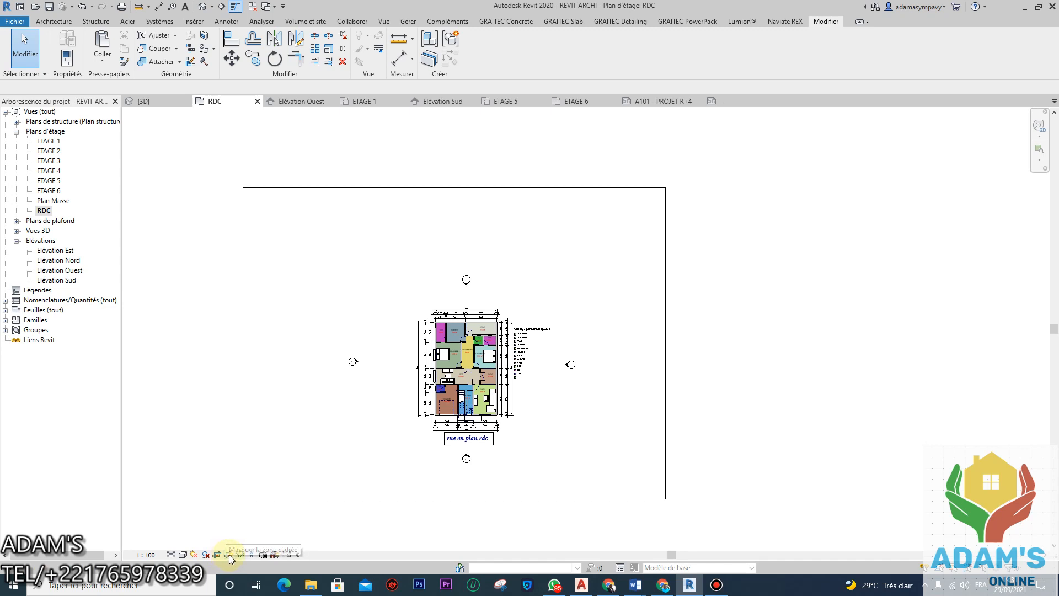
{"action": "left_click", "coordinate": [397, 499]}
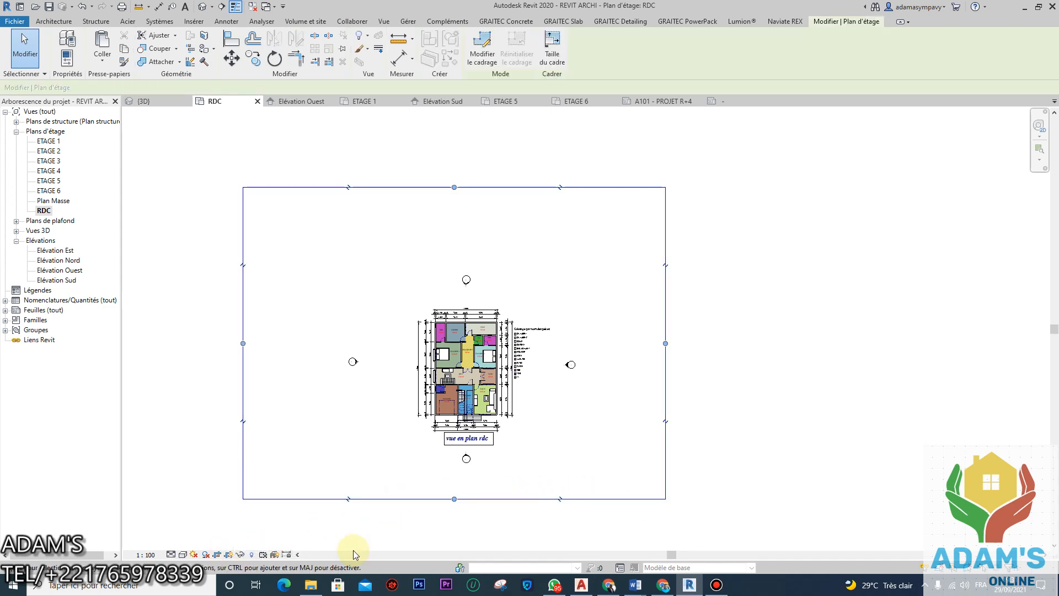
{"action": "left_click", "coordinate": [228, 555]}
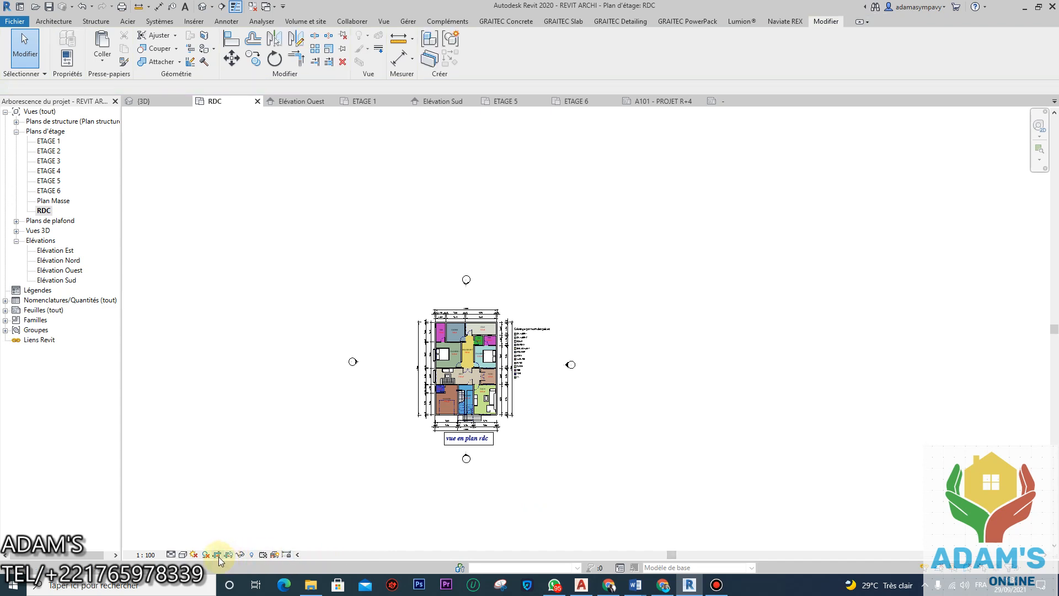
{"action": "left_click", "coordinate": [229, 555]}
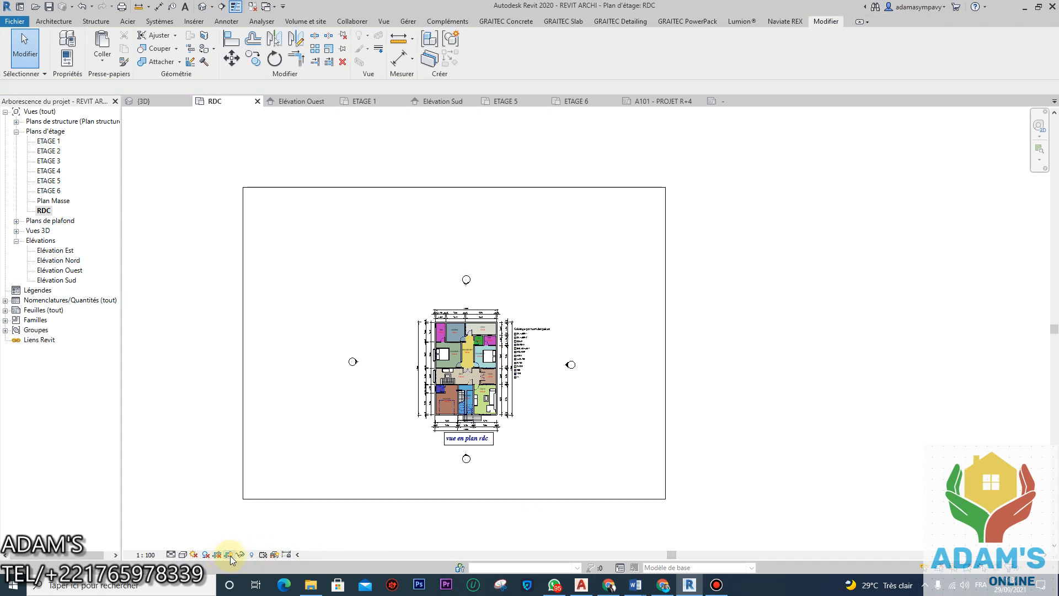
{"action": "left_click", "coordinate": [406, 498]}
Step: Drag the crop region's left, bottom, right and top edges in close around the plan
{"action": "left_click_drag", "start_coordinate": [243, 343], "coordinate": [393, 354]}
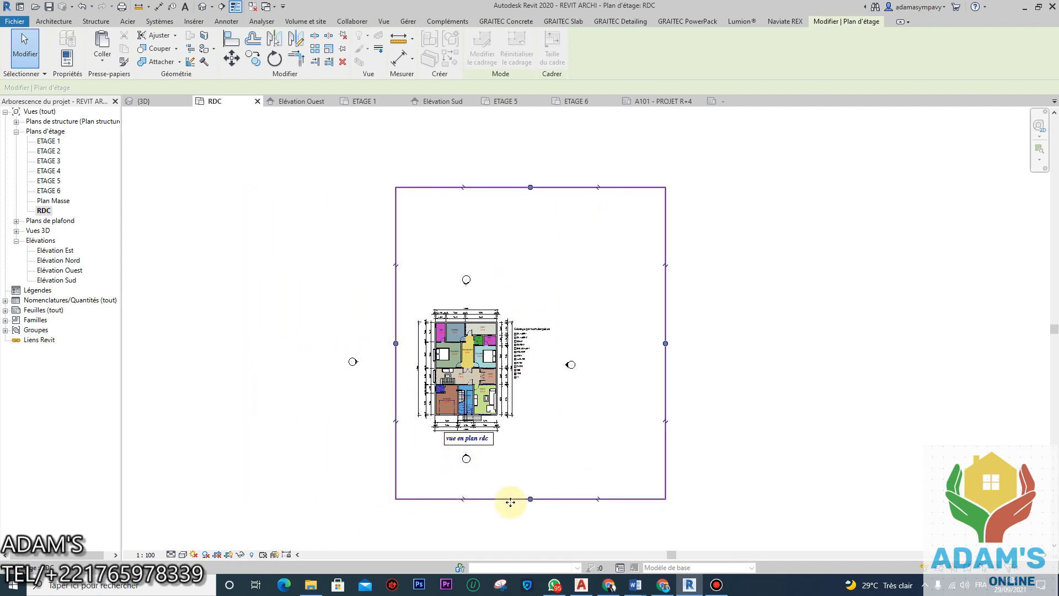
{"action": "left_click_drag", "start_coordinate": [531, 499], "coordinate": [544, 451]}
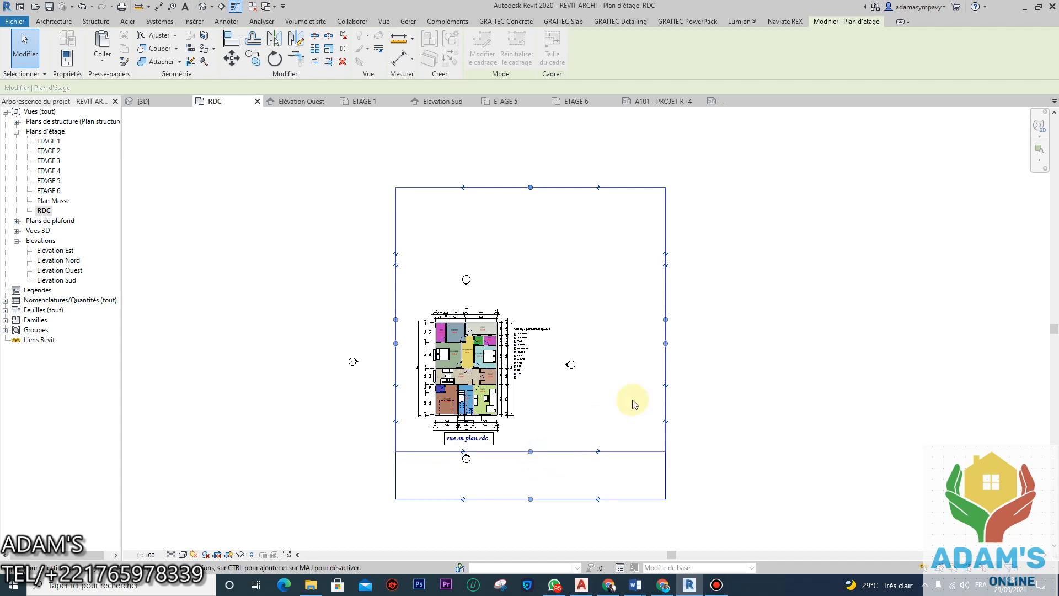
{"action": "left_click_drag", "start_coordinate": [666, 319], "coordinate": [553, 321]}
{"action": "left_click_drag", "start_coordinate": [474, 188], "coordinate": [475, 301]}
{"action": "left_click", "coordinate": [692, 353]}
Step: Pull the crop region's right edge in beside the colour legend
{"action": "middle_click_drag", "start_coordinate": [511, 438], "coordinate": [498, 380]}
{"action": "scroll", "coordinate": [502, 334], "scroll_direction": "up", "scroll_amount": 2}
{"action": "scroll", "coordinate": [583, 451], "scroll_direction": "up", "scroll_amount": 4}
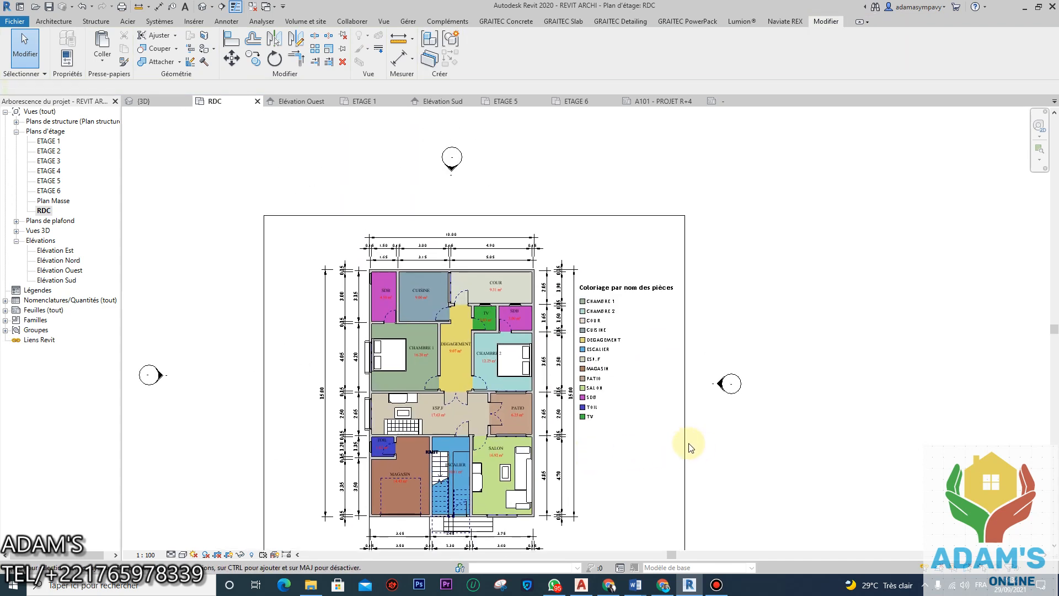
{"action": "left_click", "coordinate": [686, 442]}
{"action": "left_click_drag", "start_coordinate": [685, 418], "coordinate": [677, 411]}
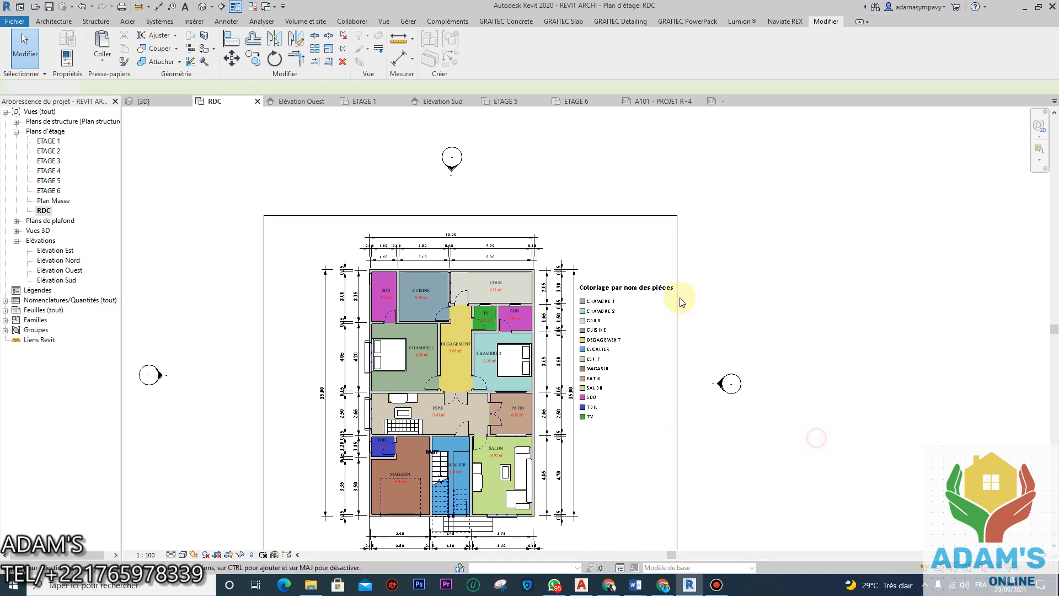
Step: Open the room colour legend's colour scheme settings (Modifier le schéma)
{"action": "left_click", "coordinate": [652, 289]}
{"action": "left_click", "coordinate": [482, 50]}
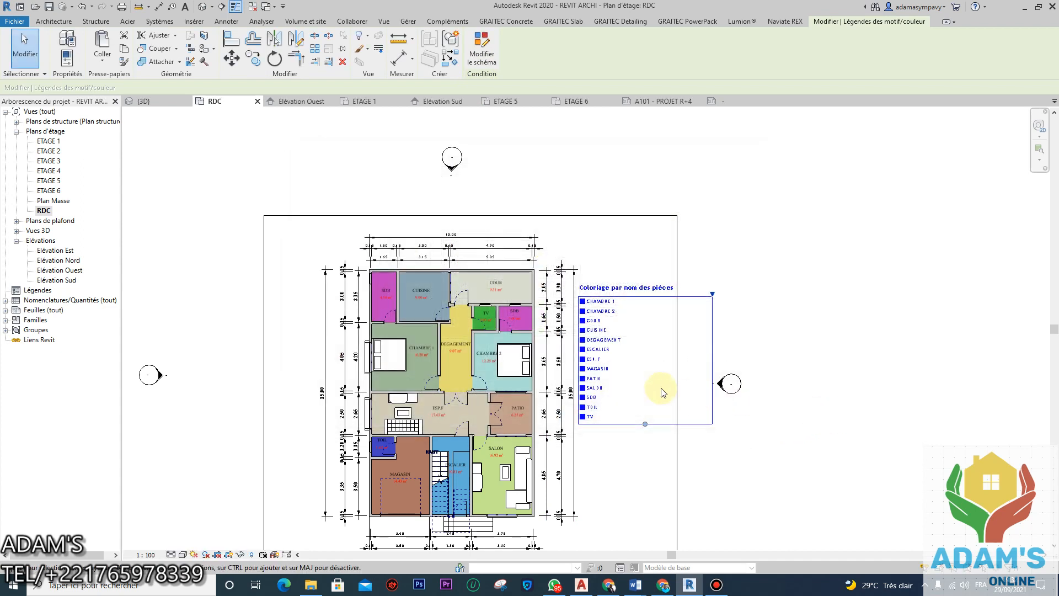
{"action": "scroll", "coordinate": [573, 313], "scroll_direction": "down", "scroll_amount": 2}
{"action": "left_click", "coordinate": [681, 418]}
Step: Recentre the plan and expand Feuilles (tout) to reveal A101 - PROJET R+4
{"action": "scroll", "coordinate": [440, 306], "scroll_direction": "down", "scroll_amount": 3}
{"action": "mouse_move", "coordinate": [491, 335]}
{"action": "middle_mouse_down"}
{"action": "mouse_move", "coordinate": [492, 280]}
{"action": "mouse_move", "coordinate": [496, 315]}
{"action": "middle_mouse_up"}
{"action": "scroll", "coordinate": [492, 280], "scroll_direction": "up", "scroll_amount": 7}
{"action": "scroll", "coordinate": [455, 266], "scroll_direction": "down", "scroll_amount": 3}
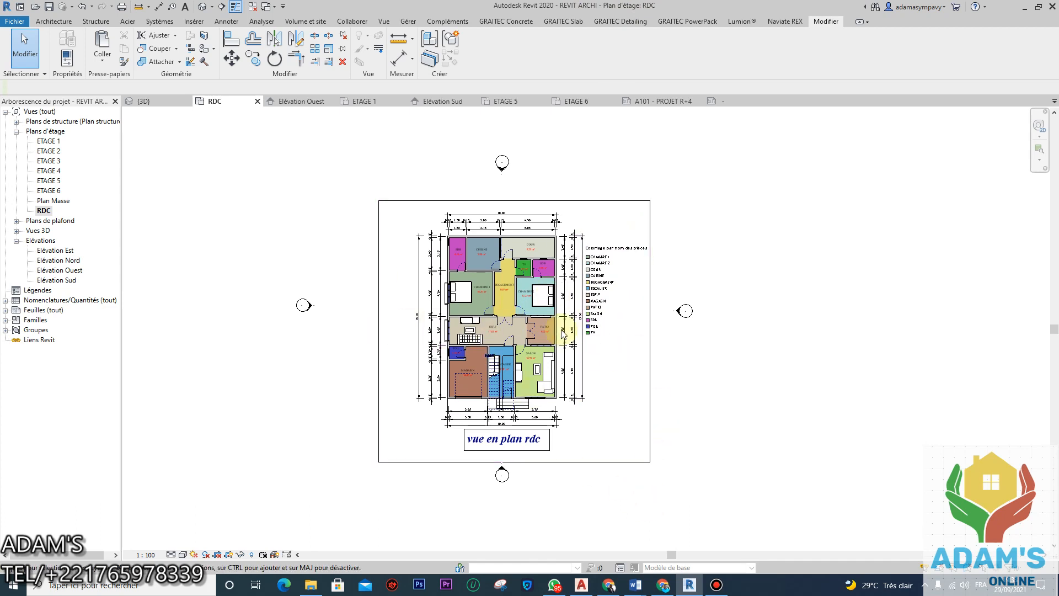
{"action": "scroll", "coordinate": [537, 326], "scroll_direction": "up", "scroll_amount": 2}
{"action": "scroll", "coordinate": [540, 322], "scroll_direction": "down", "scroll_amount": 2}
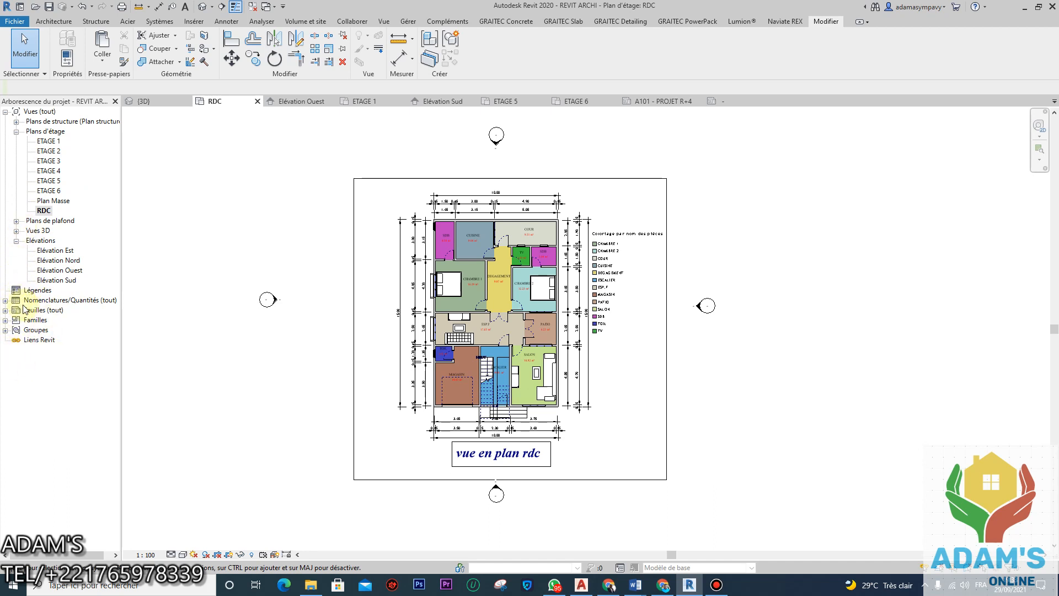
{"action": "left_click", "coordinate": [6, 310]}
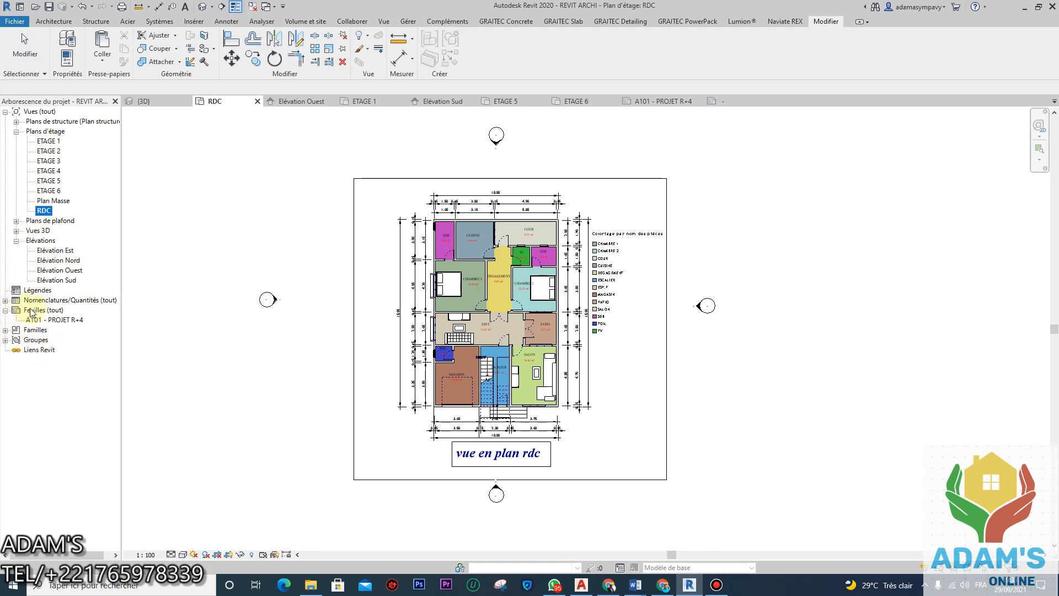
{"action": "double_click", "coordinate": [57, 322]}
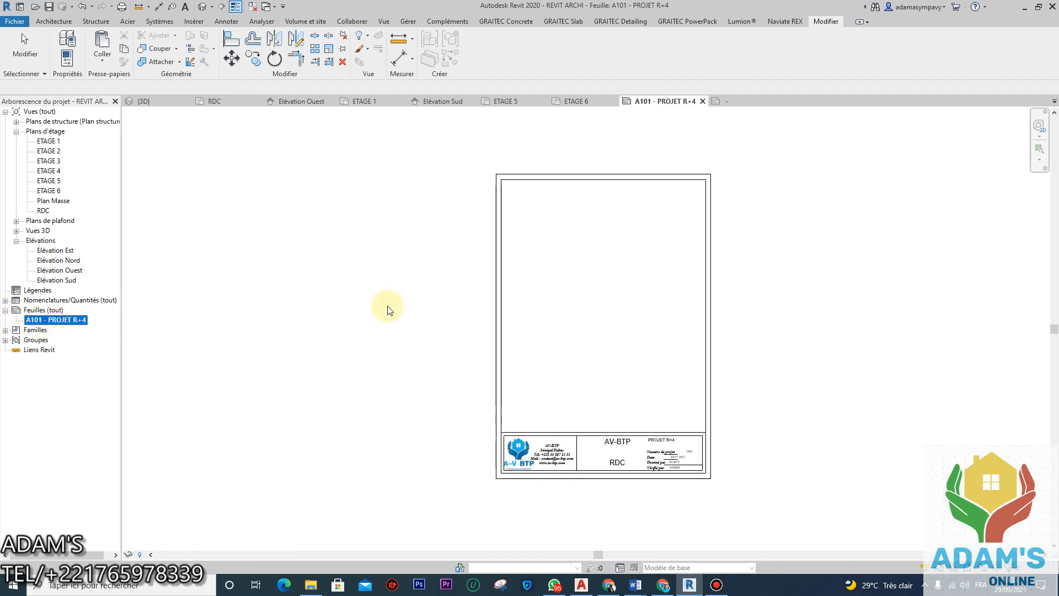
{"action": "scroll", "coordinate": [570, 285], "scroll_direction": "up", "scroll_amount": 2}
{"action": "scroll", "coordinate": [569, 285], "scroll_direction": "down", "scroll_amount": 1}
{"action": "left_click", "coordinate": [568, 288]}
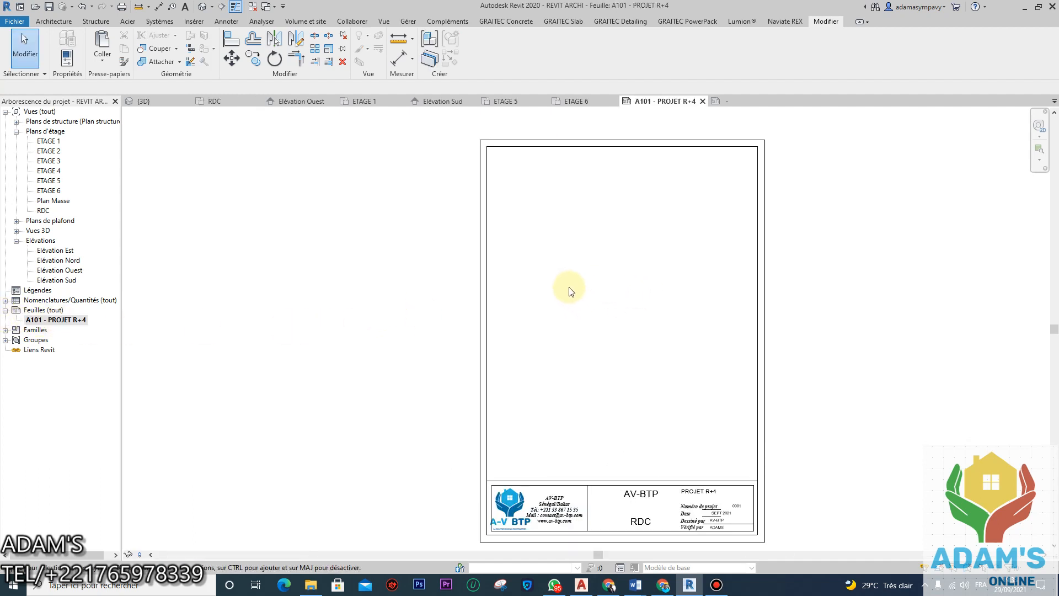
{"action": "scroll", "coordinate": [52, 209], "scroll_direction": "right", "scroll_amount": 1}
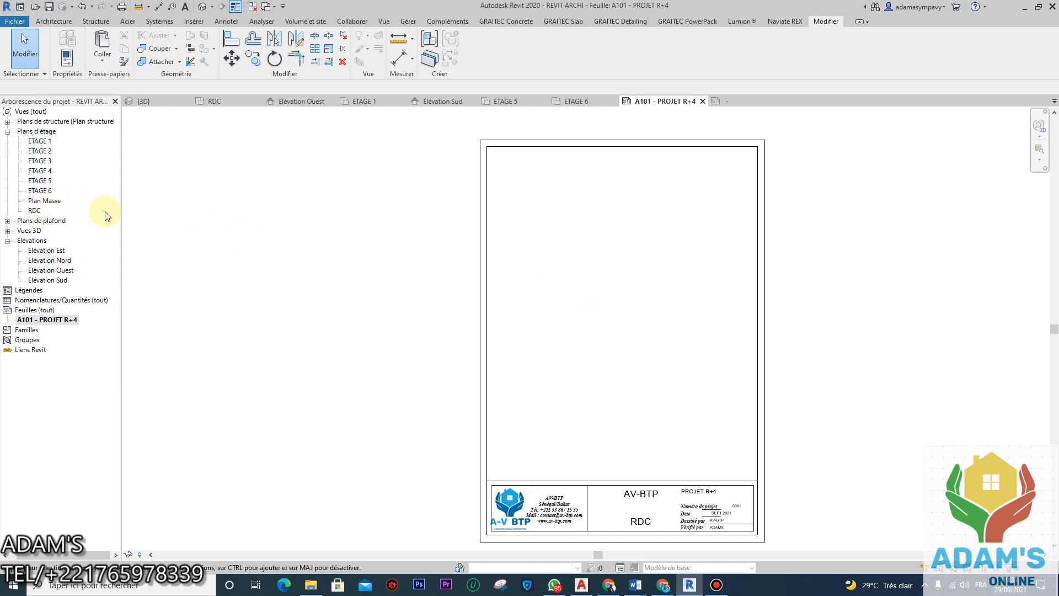
{"action": "left_click_drag", "start_coordinate": [34, 212], "coordinate": [612, 320]}
{"action": "left_click", "coordinate": [609, 320]}
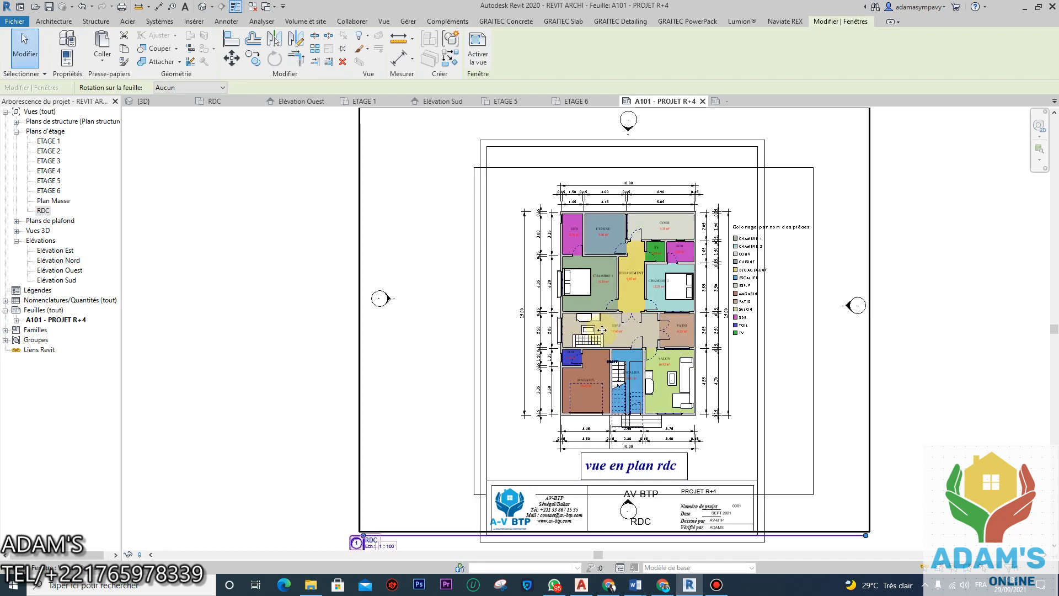
{"action": "key", "text": "Left"}
{"action": "key", "text": "Left"}
{"action": "key", "text": "Left"}
{"action": "key", "text": "Left"}
{"action": "key", "text": "Left"}
{"action": "key", "text": "Left"}
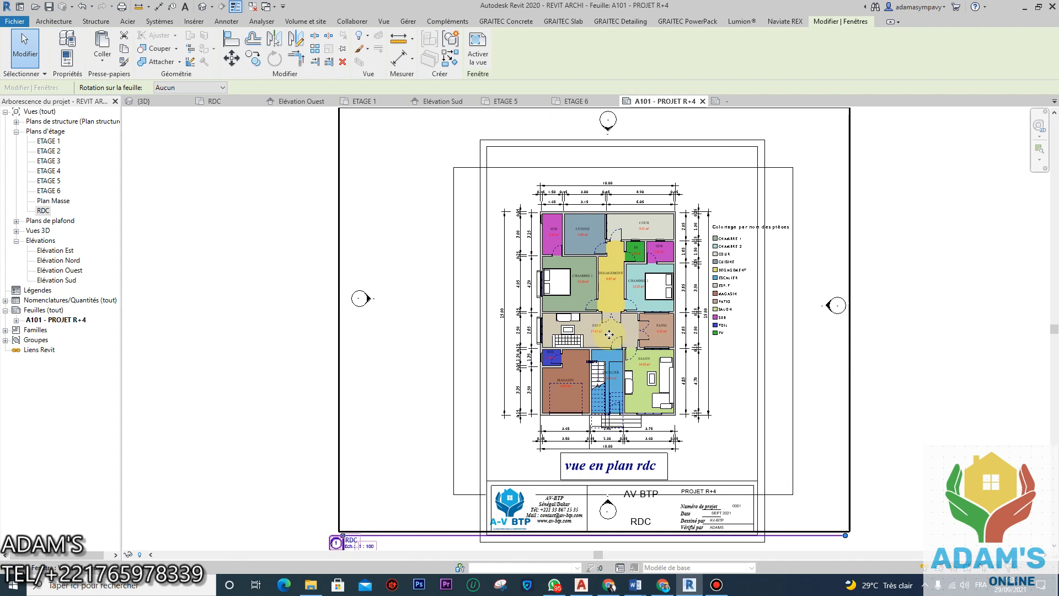
{"action": "key", "text": "Left"}
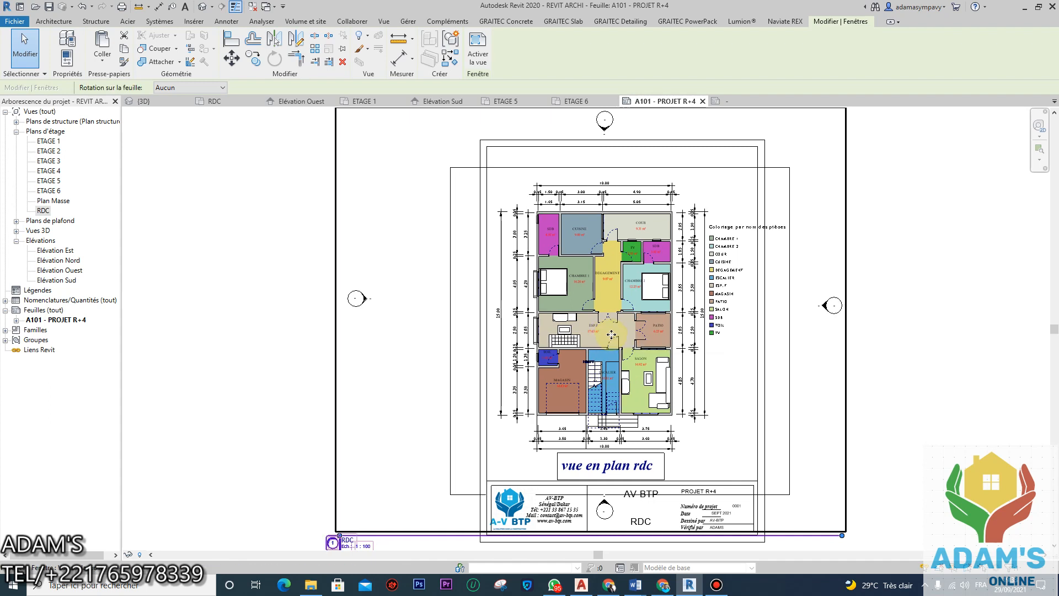
{"action": "key", "text": "Right"}
{"action": "key", "text": "Right"}
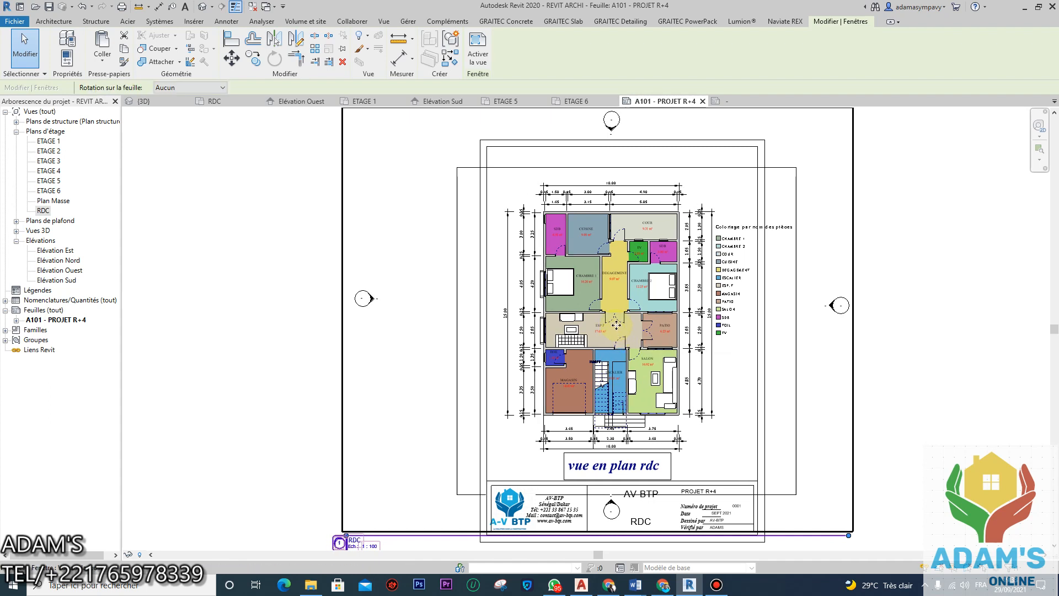
{"action": "scroll", "coordinate": [616, 331], "scroll_direction": "down", "scroll_amount": 2}
{"action": "left_click", "coordinate": [524, 455]}
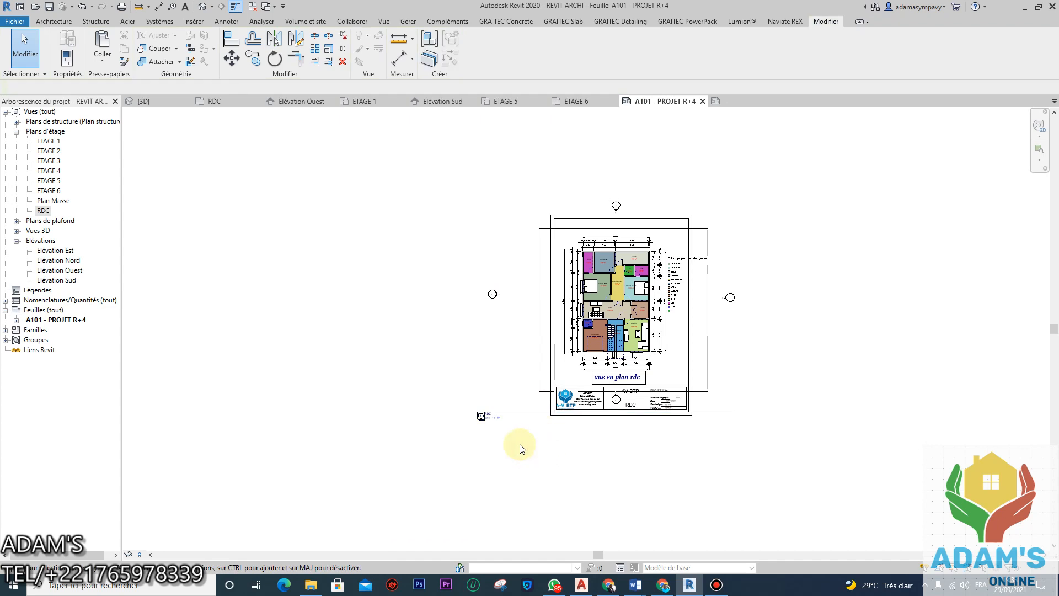
{"action": "scroll", "coordinate": [499, 414], "scroll_direction": "up", "scroll_amount": 5}
{"action": "left_click", "coordinate": [495, 402]}
{"action": "left_click_drag", "start_coordinate": [439, 404], "coordinate": [683, 275]}
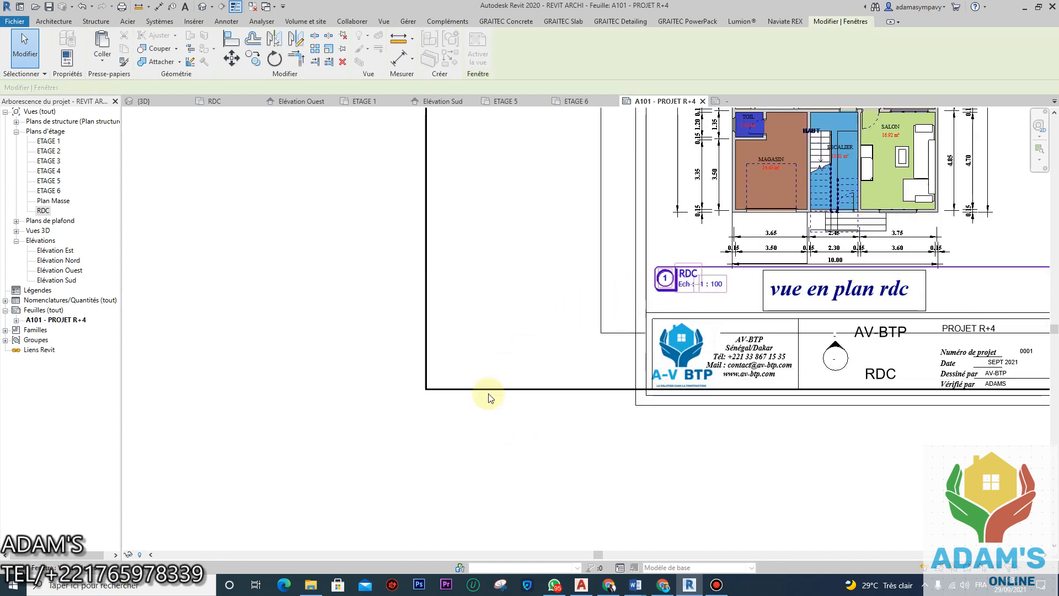
{"action": "left_click", "coordinate": [461, 428]}
{"action": "scroll", "coordinate": [619, 333], "scroll_direction": "down", "scroll_amount": 2}
{"action": "scroll", "coordinate": [633, 367], "scroll_direction": "down", "scroll_amount": 2}
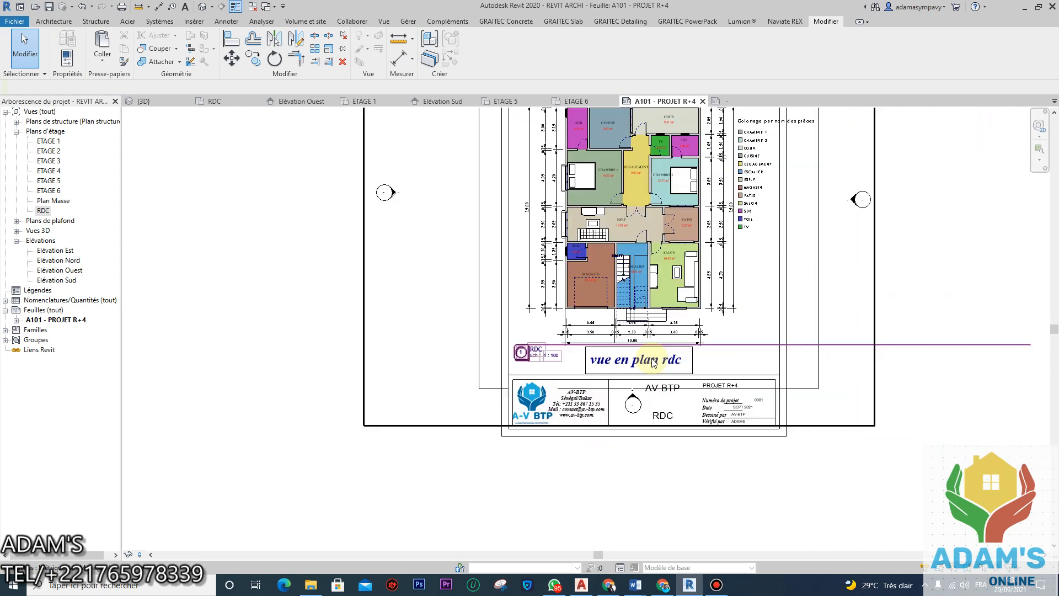
{"action": "left_click", "coordinate": [852, 343]}
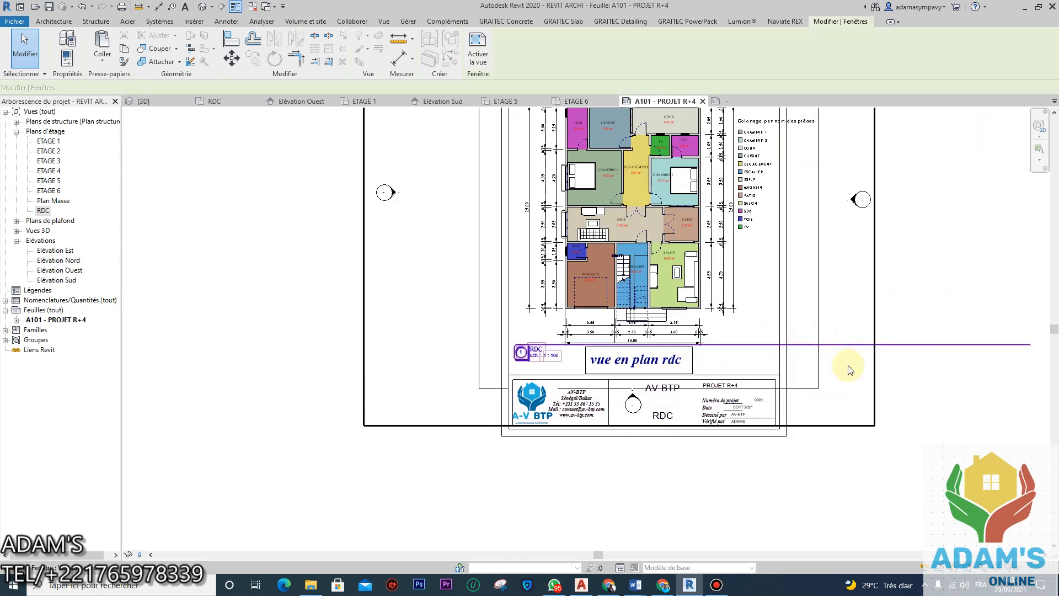
{"action": "scroll", "coordinate": [850, 369], "scroll_direction": "down", "scroll_amount": 2}
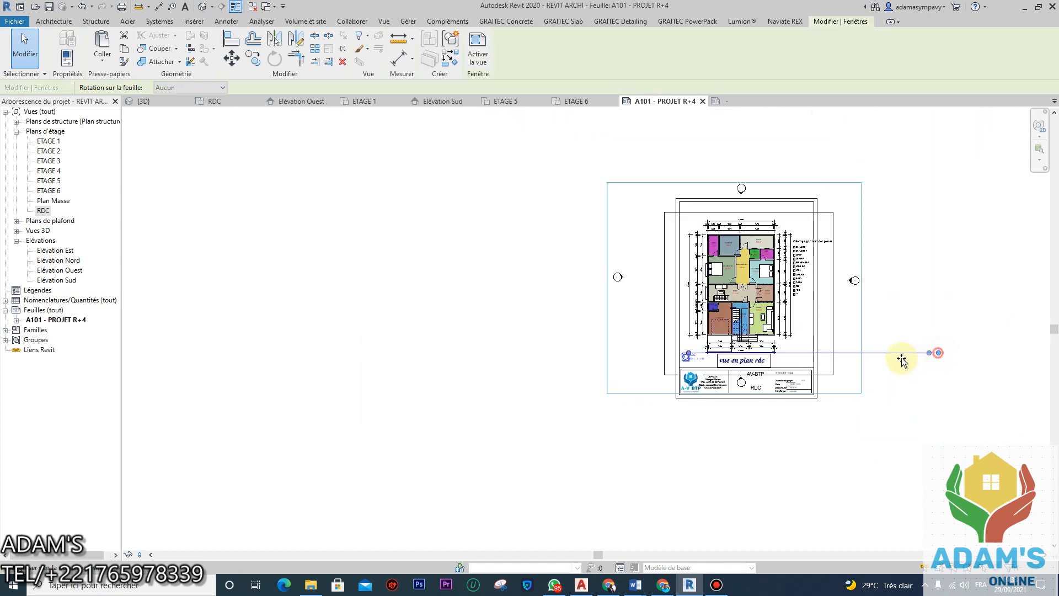
{"action": "left_click", "coordinate": [874, 437]}
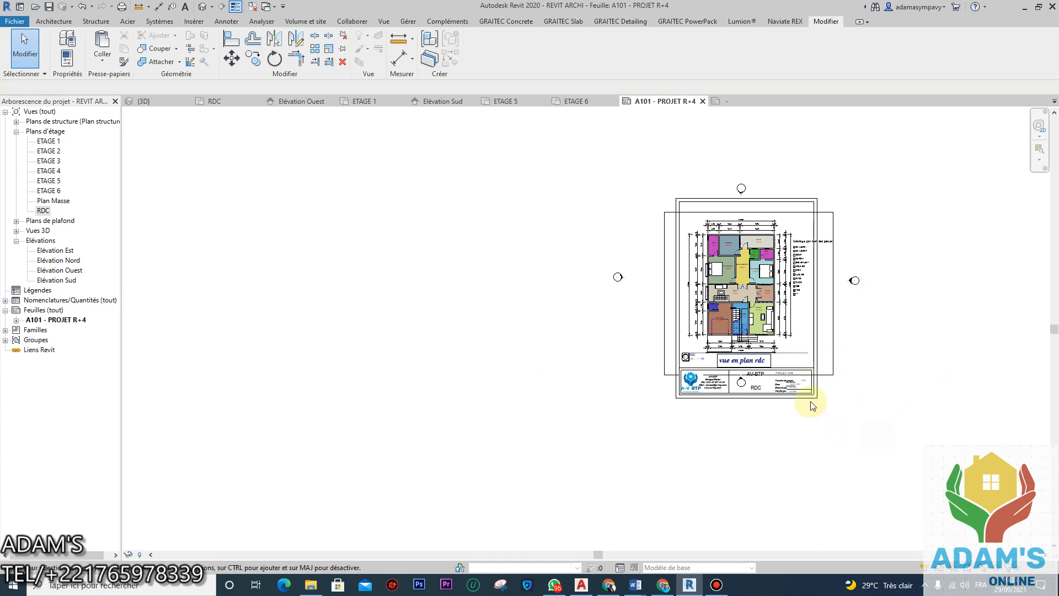
{"action": "scroll", "coordinate": [812, 406], "scroll_direction": "up", "scroll_amount": 4}
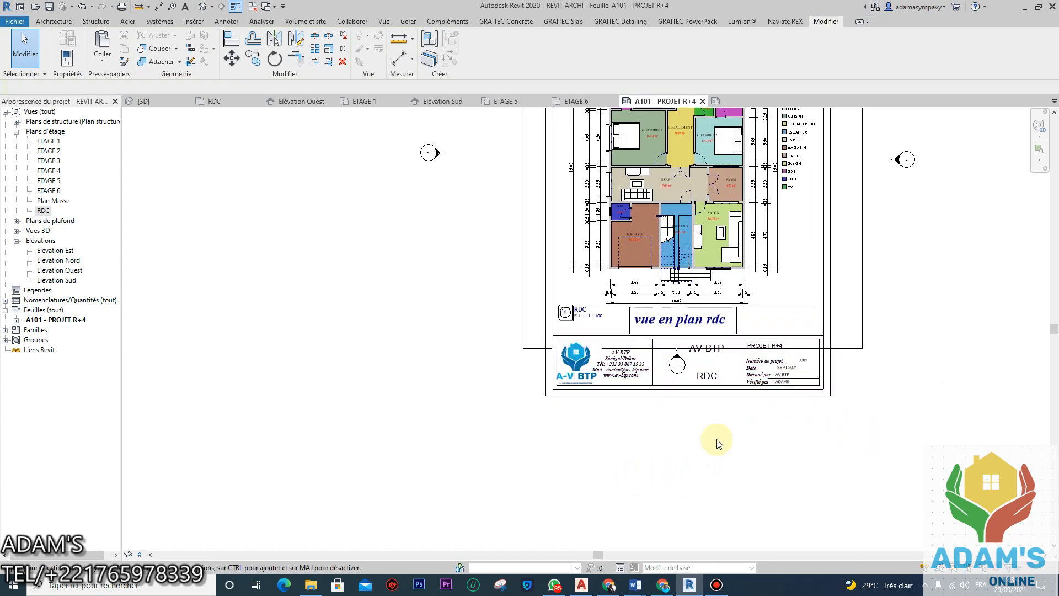
{"action": "left_click", "coordinate": [853, 349]}
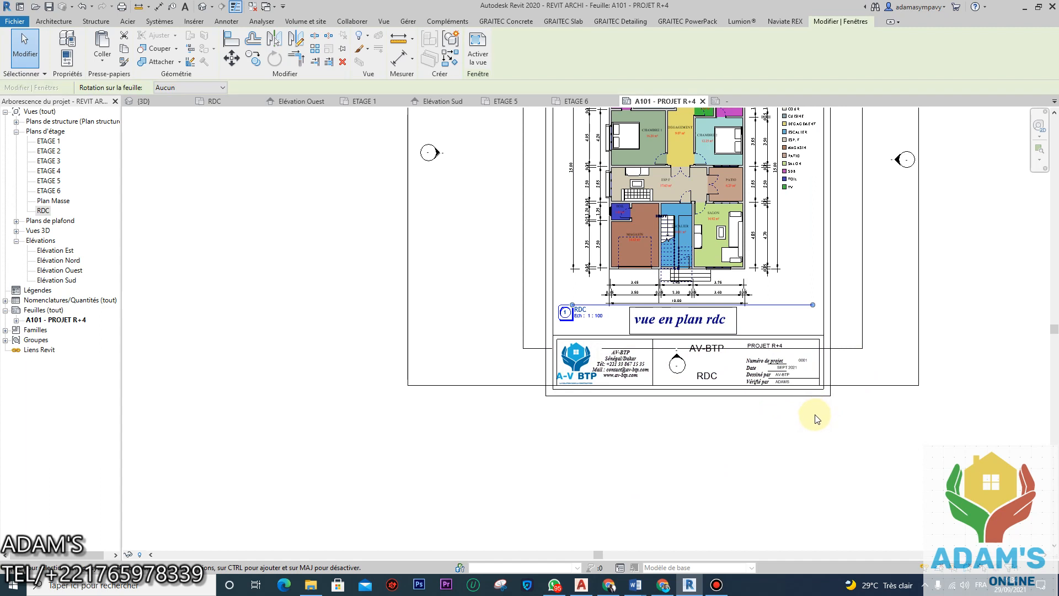
{"action": "scroll", "coordinate": [810, 430], "scroll_direction": "down", "scroll_amount": 3}
{"action": "left_click", "coordinate": [792, 456]}
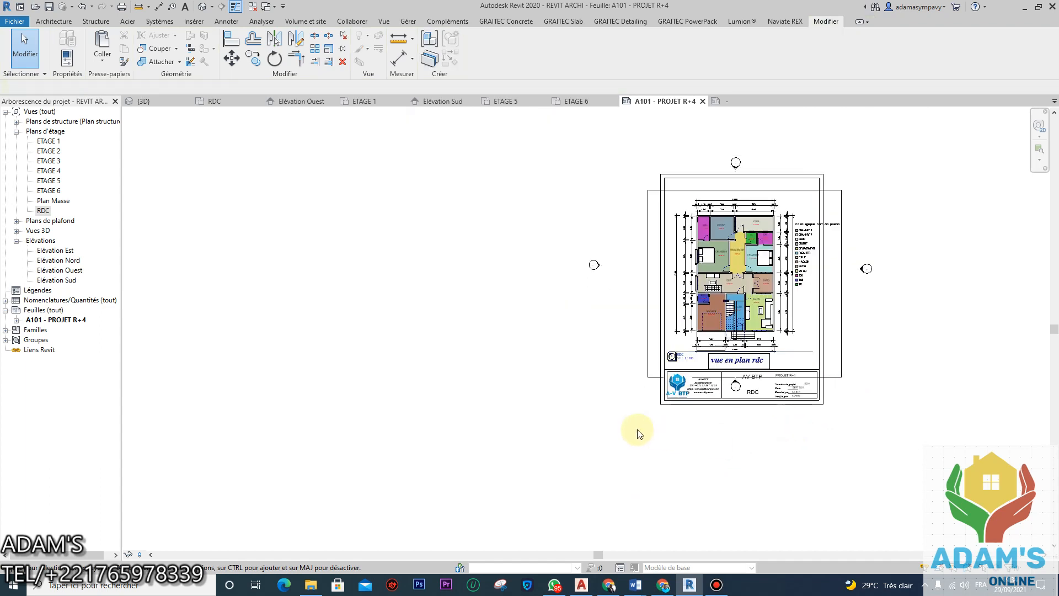
{"action": "scroll", "coordinate": [750, 364], "scroll_direction": "up", "scroll_amount": 2}
{"action": "scroll", "coordinate": [752, 358], "scroll_direction": "up", "scroll_amount": 2}
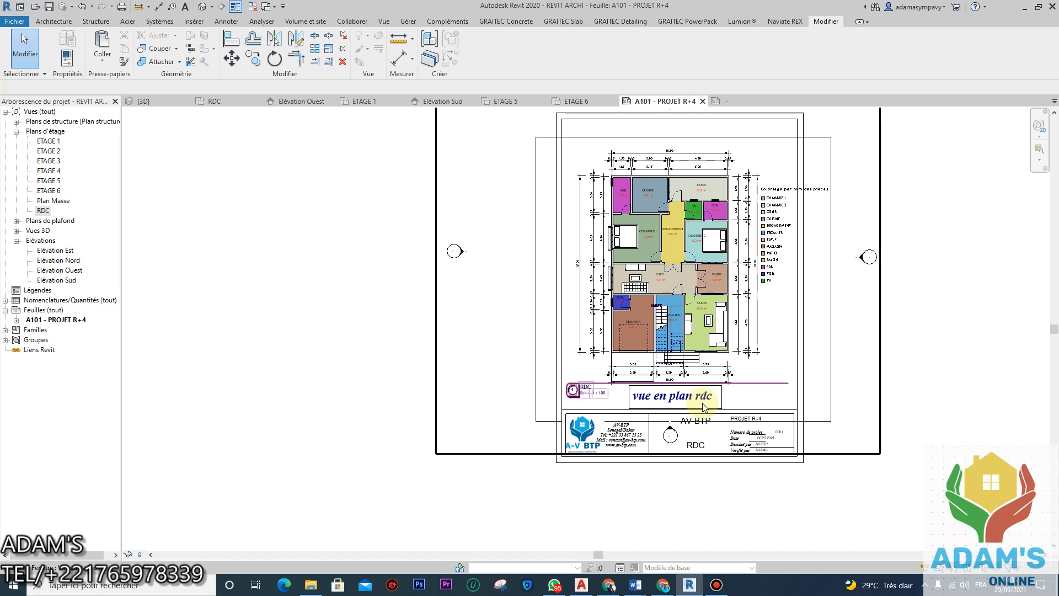
Step: Nudge the RDC plan viewport slightly upward on sheet A101, then select the title block
{"action": "left_click", "coordinate": [881, 335]}
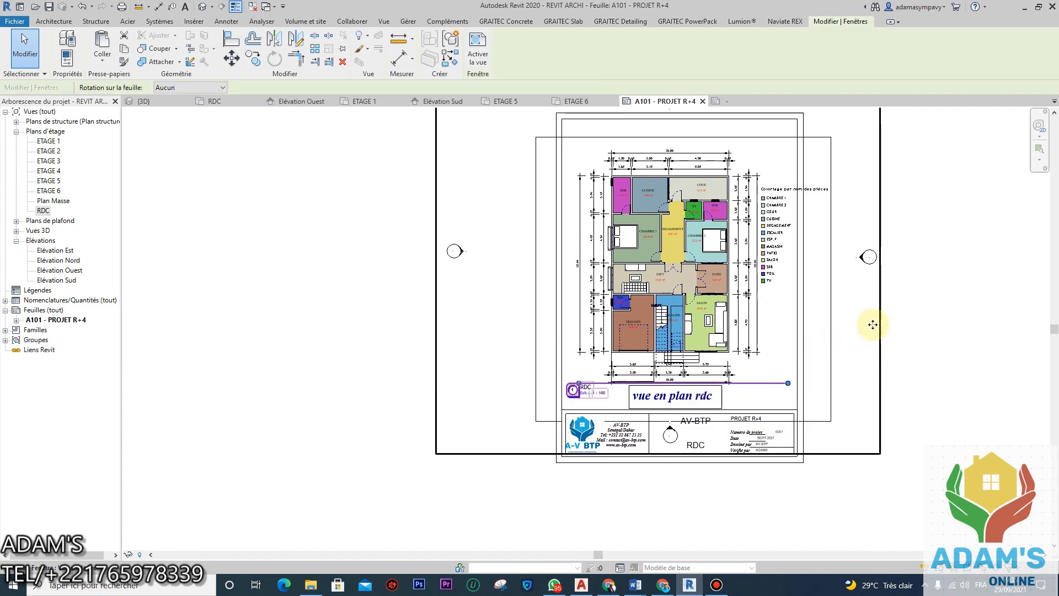
{"action": "key", "text": "Up"}
{"action": "key", "text": "Up"}
{"action": "key", "text": "Up"}
{"action": "key", "text": "Up"}
{"action": "key", "text": "Up"}
{"action": "key", "text": "Up"}
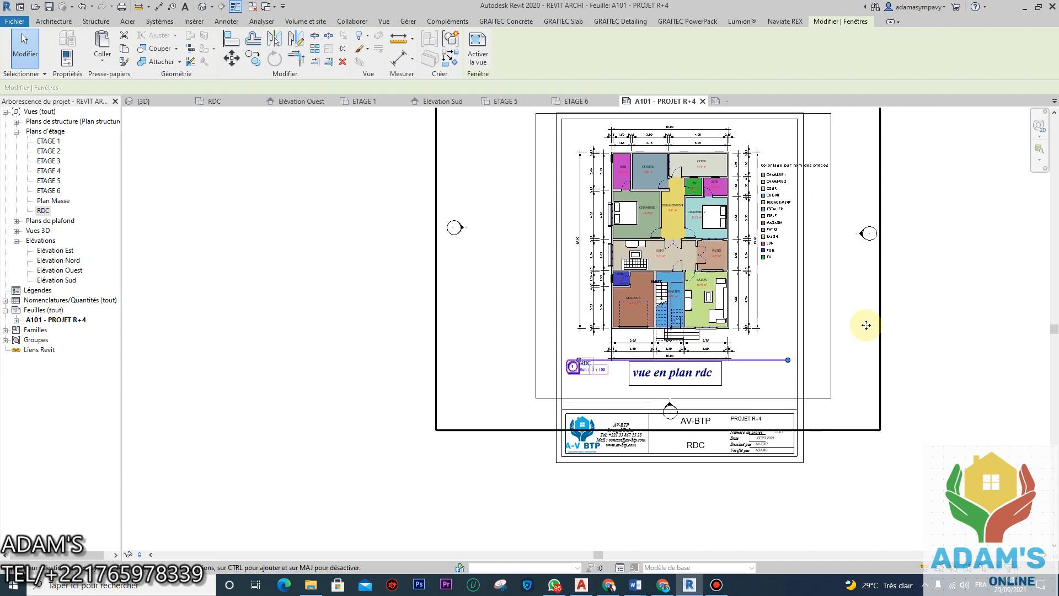
{"action": "key", "text": "Down"}
{"action": "key", "text": "Down"}
{"action": "key", "text": "Down"}
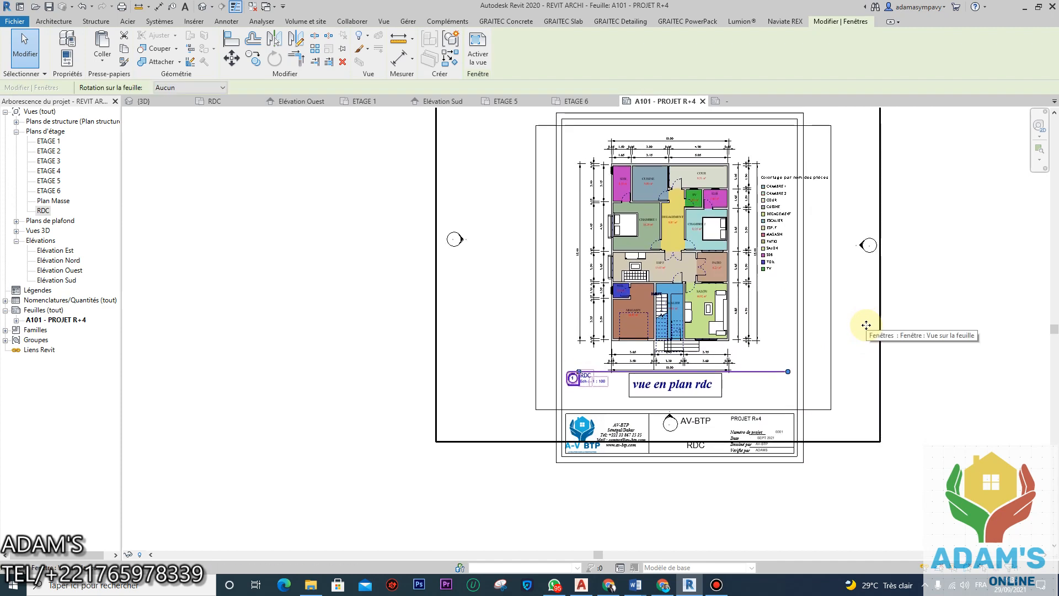
{"action": "left_click", "coordinate": [941, 306]}
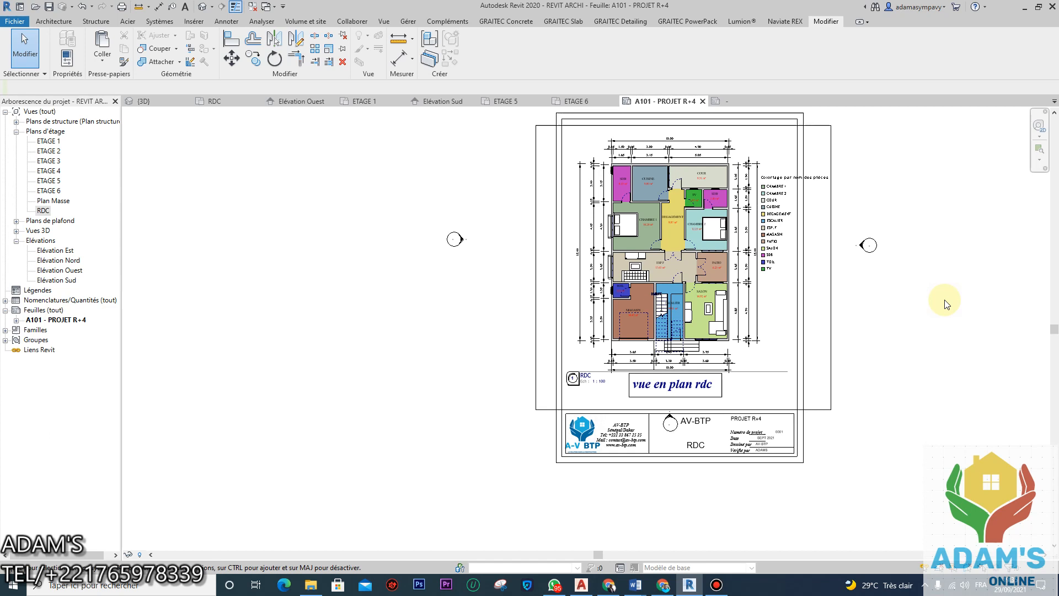
{"action": "left_click", "coordinate": [792, 458]}
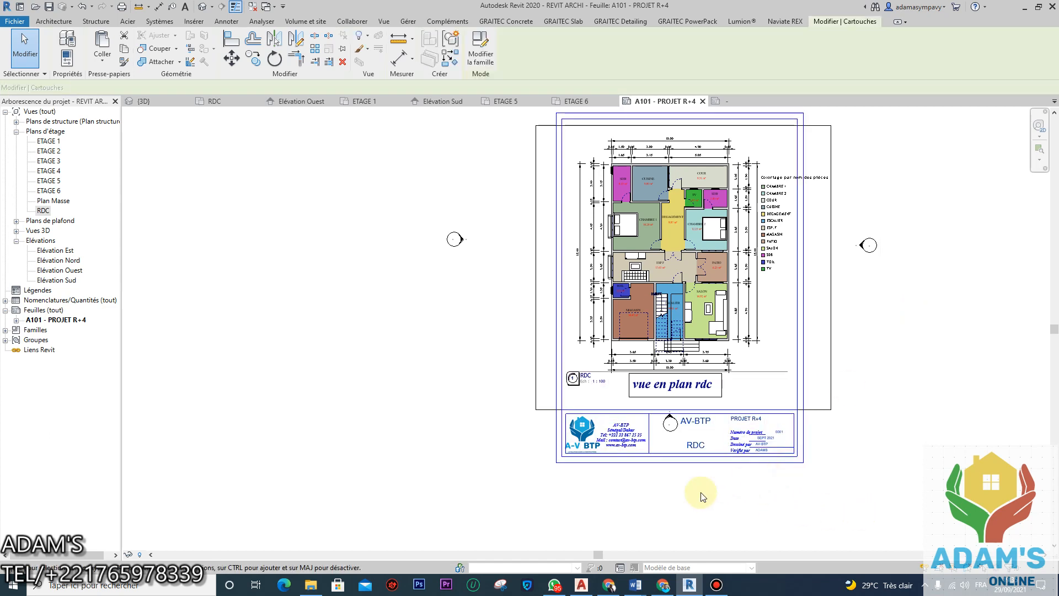
{"action": "left_click", "coordinate": [66, 48]}
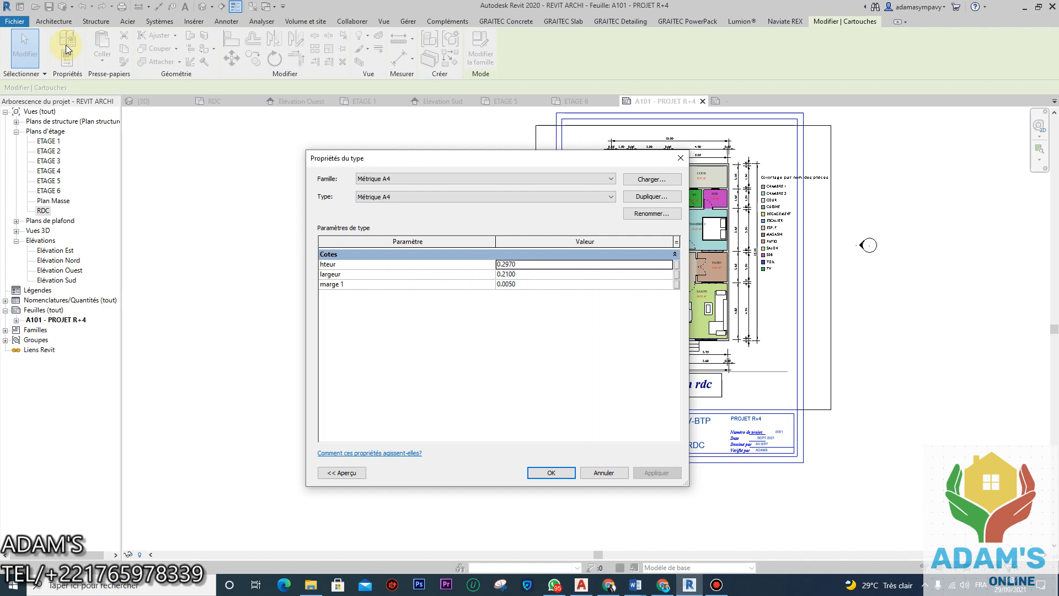
{"action": "left_click", "coordinate": [716, 584]}
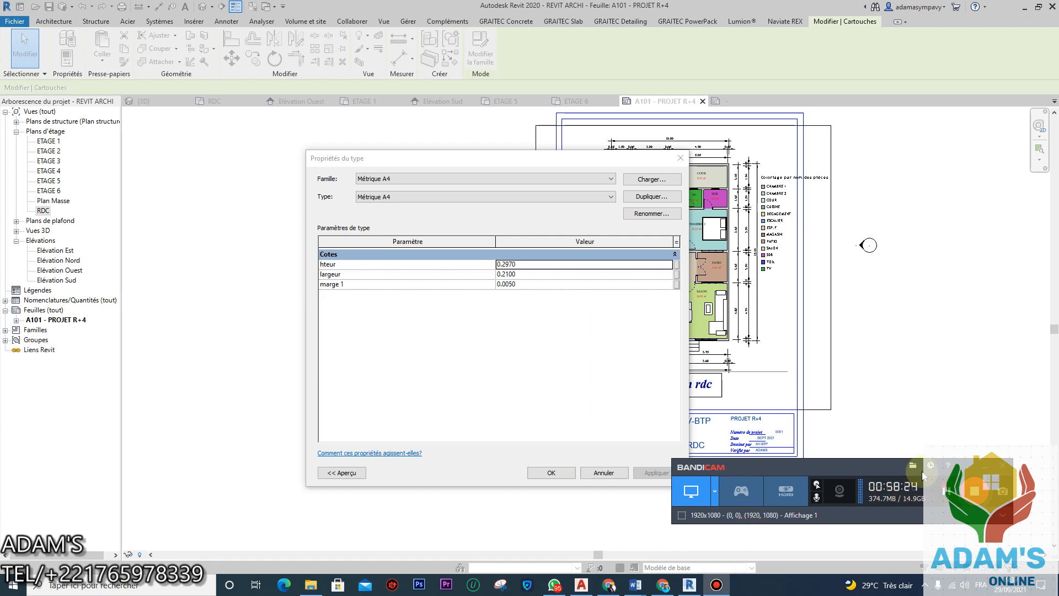
{"action": "left_click", "coordinate": [680, 157]}
Step: Open the Métrique A4 title block in the Family Editor and start an Aligned dimension
{"action": "double_click", "coordinate": [747, 106]}
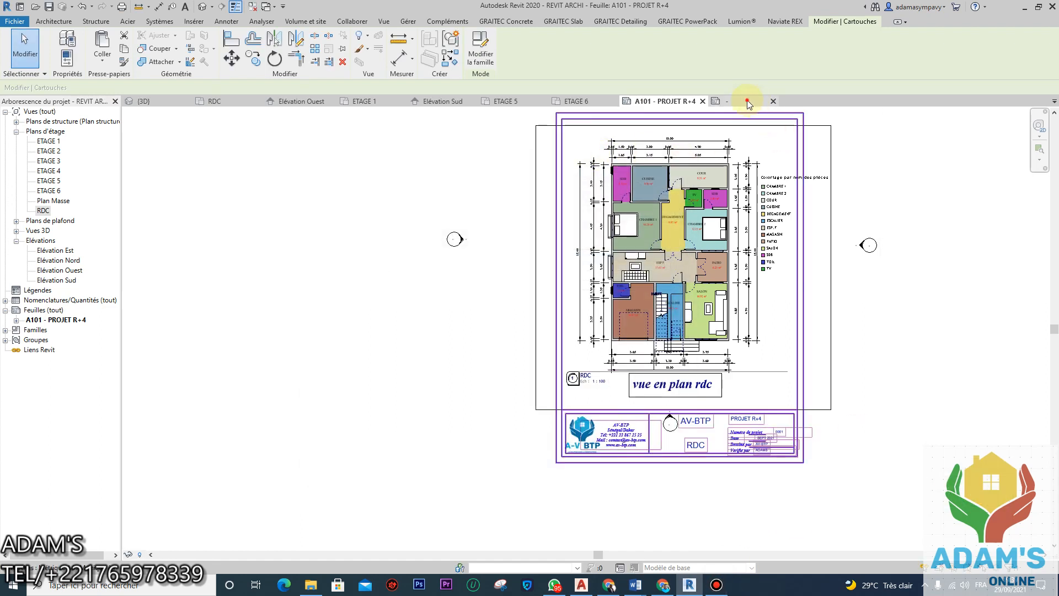
{"action": "scroll", "coordinate": [633, 300], "scroll_direction": "down", "scroll_amount": 5}
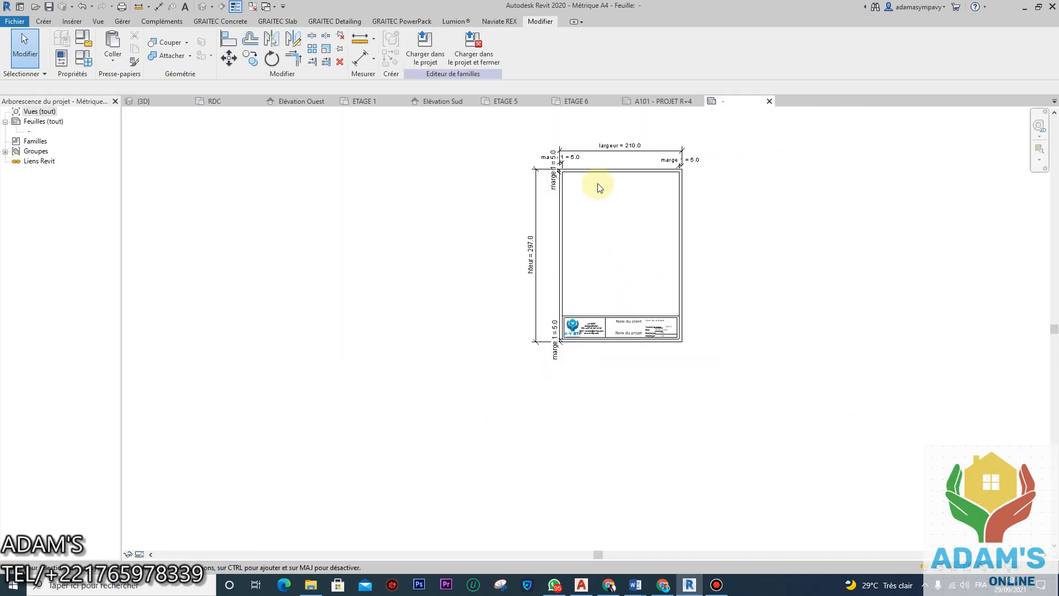
{"action": "scroll", "coordinate": [529, 205], "scroll_direction": "up", "scroll_amount": 5}
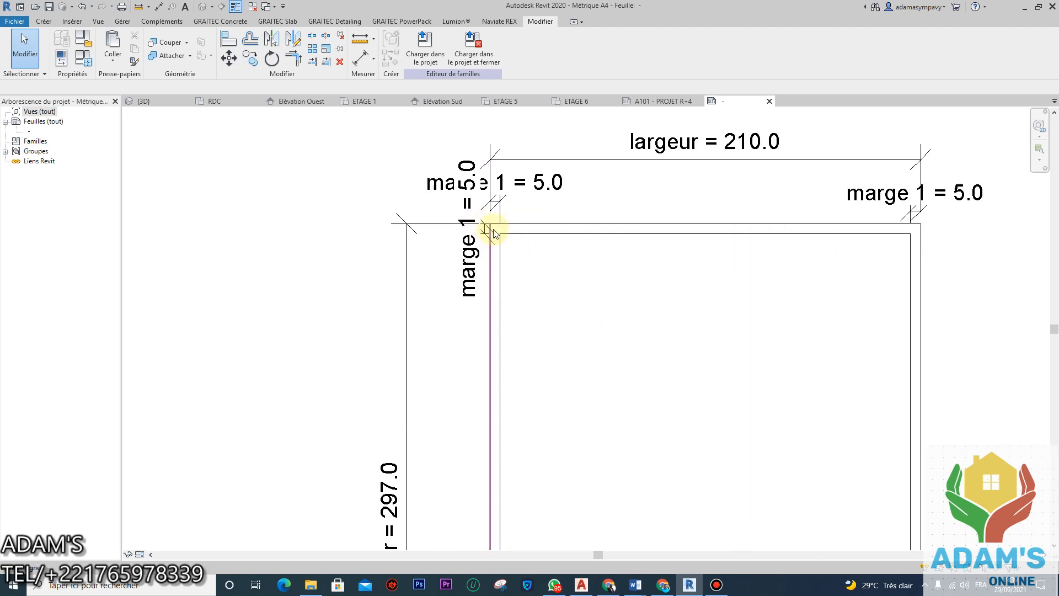
{"action": "left_click", "coordinate": [360, 58]}
{"action": "scroll", "coordinate": [441, 144], "scroll_direction": "down", "scroll_amount": 2}
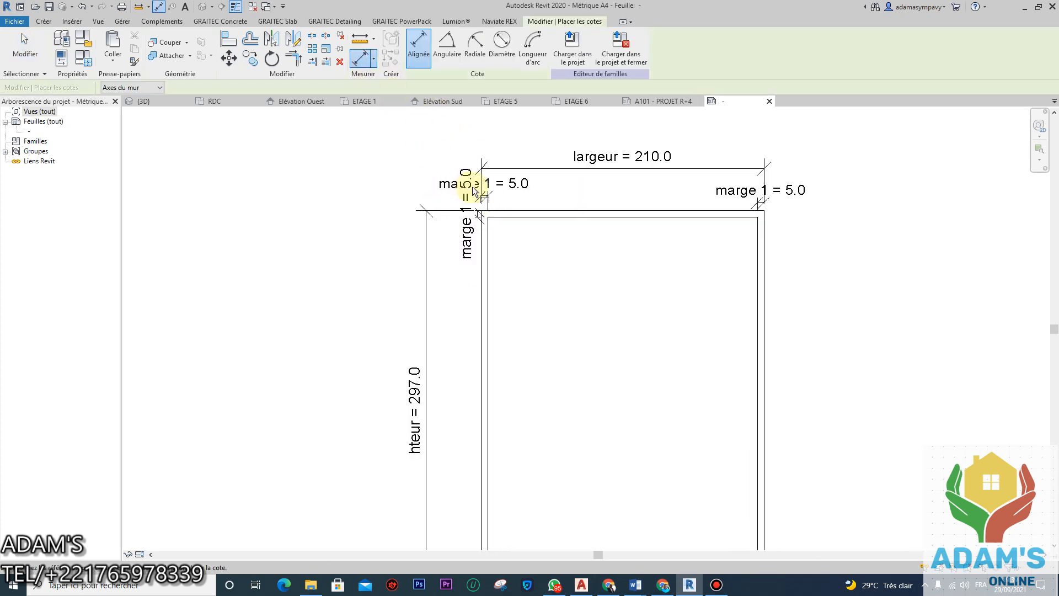
{"action": "scroll", "coordinate": [483, 316], "scroll_direction": "up", "scroll_amount": 2}
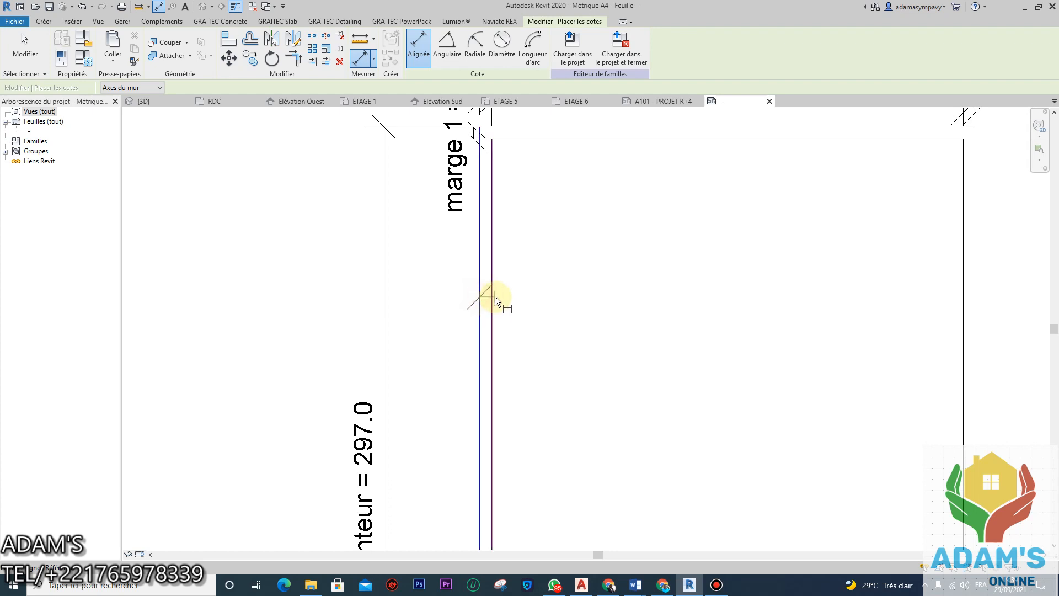
Step: Dimension the 5.0 margin between the inner and outer right border lines
{"action": "key", "text": "Escape"}
{"action": "scroll", "coordinate": [505, 241], "scroll_direction": "down", "scroll_amount": 6}
{"action": "middle_click_drag", "start_coordinate": [610, 352], "coordinate": [593, 240]}
{"action": "scroll", "coordinate": [619, 259], "scroll_direction": "up", "scroll_amount": 5}
{"action": "left_click", "coordinate": [628, 259]}
{"action": "left_click", "coordinate": [637, 257]}
{"action": "left_click", "coordinate": [787, 408]}
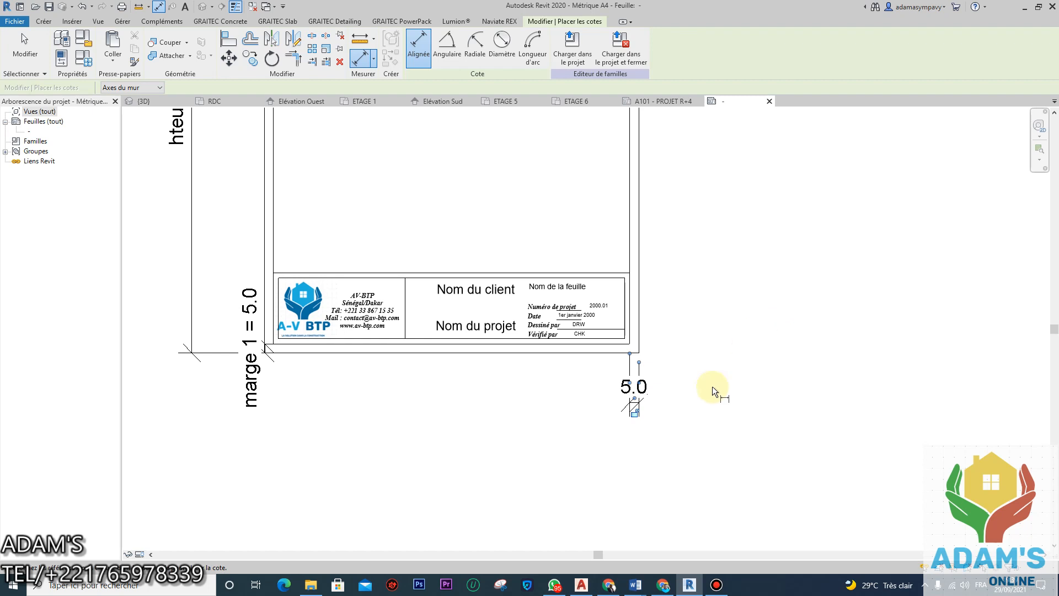
{"action": "scroll", "coordinate": [618, 380], "scroll_direction": "down", "scroll_amount": 5}
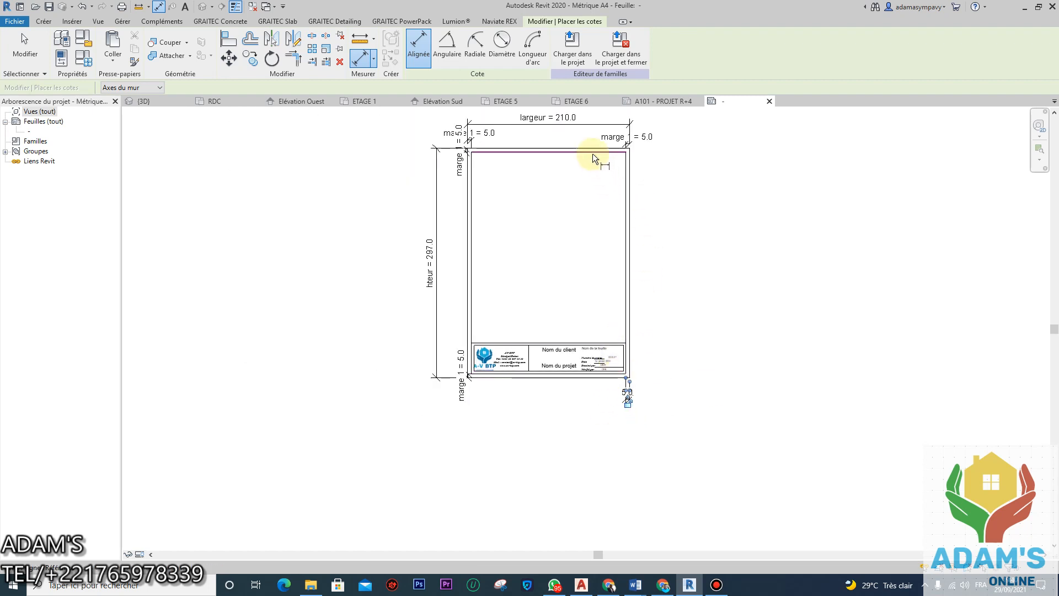
{"action": "scroll", "coordinate": [601, 147], "scroll_direction": "up", "scroll_amount": 3}
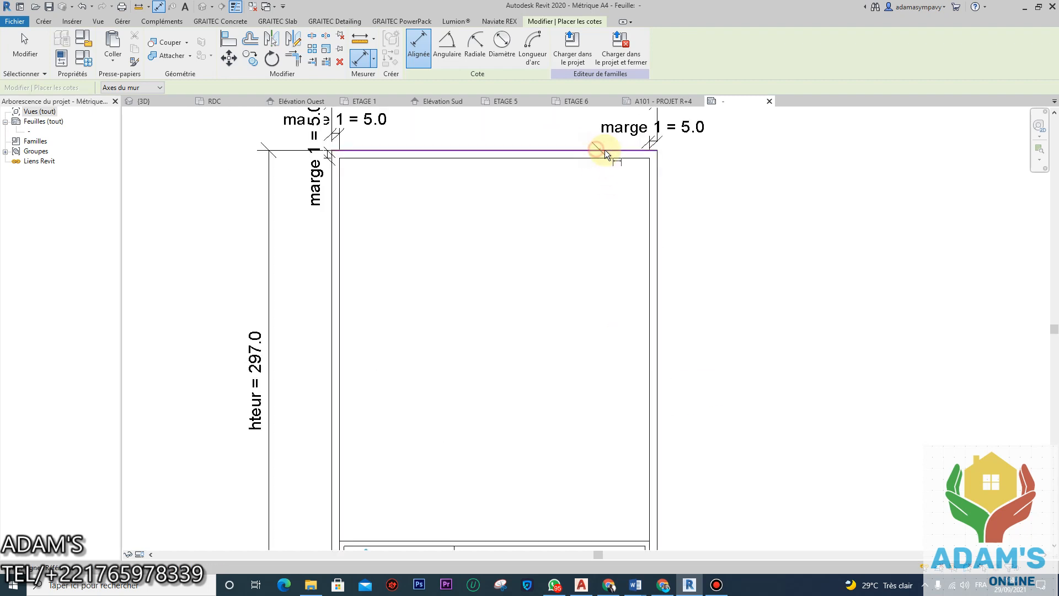
{"action": "scroll", "coordinate": [604, 150], "scroll_direction": "down", "scroll_amount": 3}
{"action": "scroll", "coordinate": [619, 394], "scroll_direction": "up", "scroll_amount": 3}
Step: Add the 5.0 margin dimension at the top-right corner and end the dimension command
{"action": "left_click", "coordinate": [620, 393]}
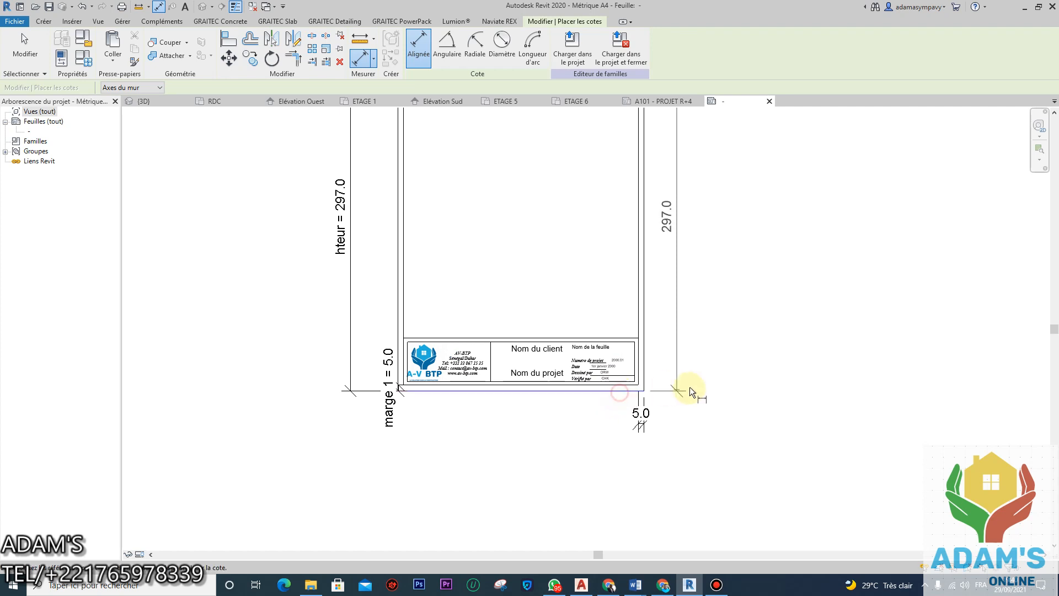
{"action": "scroll", "coordinate": [684, 353], "scroll_direction": "down", "scroll_amount": 2}
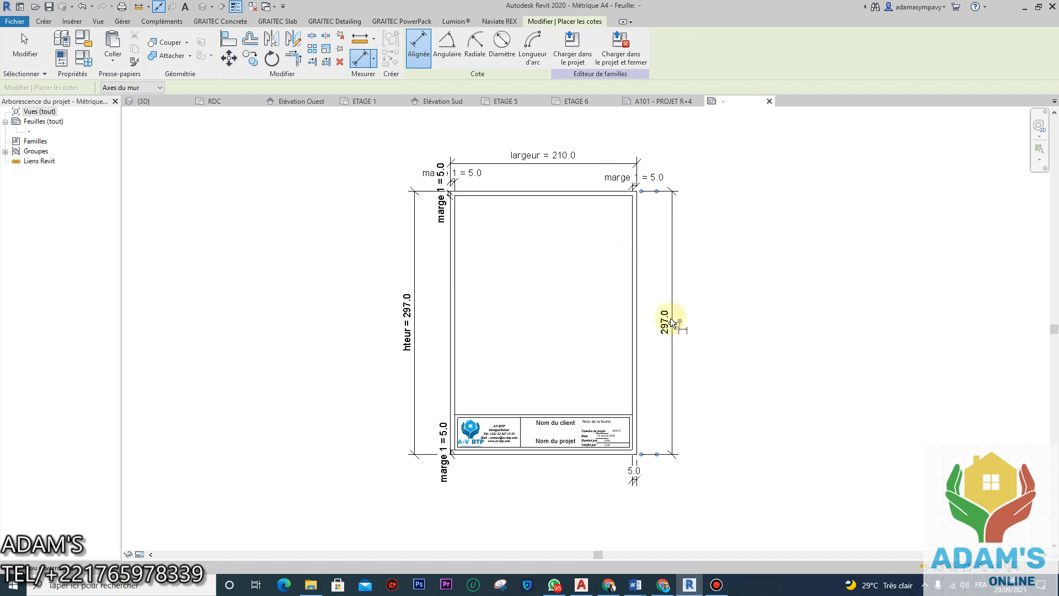
{"action": "scroll", "coordinate": [631, 453], "scroll_direction": "up", "scroll_amount": 2}
{"action": "scroll", "coordinate": [628, 451], "scroll_direction": "up", "scroll_amount": 2}
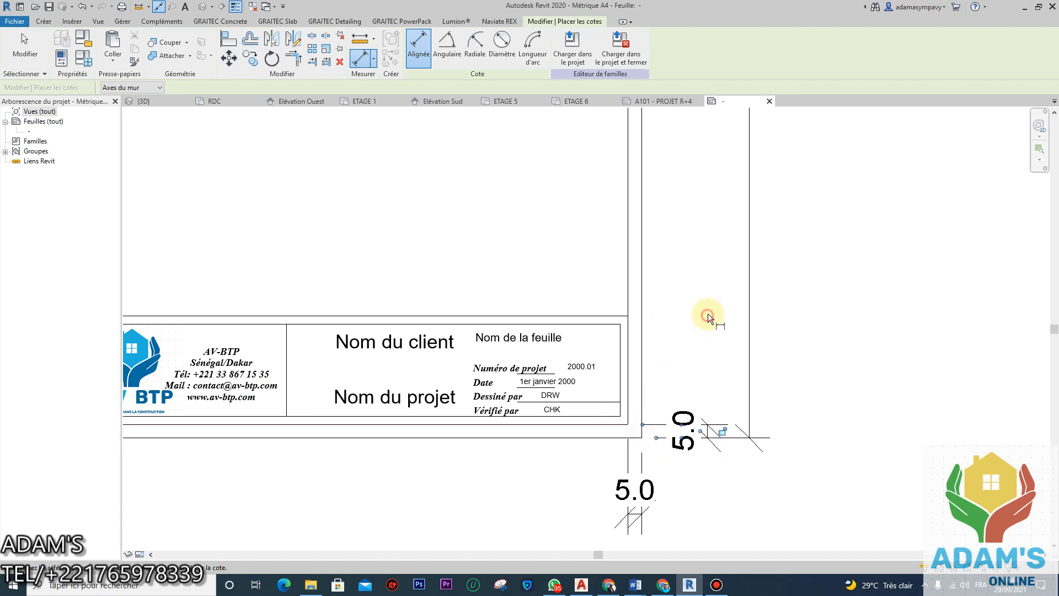
{"action": "scroll", "coordinate": [685, 292], "scroll_direction": "down", "scroll_amount": 2}
{"action": "scroll", "coordinate": [690, 408], "scroll_direction": "down", "scroll_amount": 3}
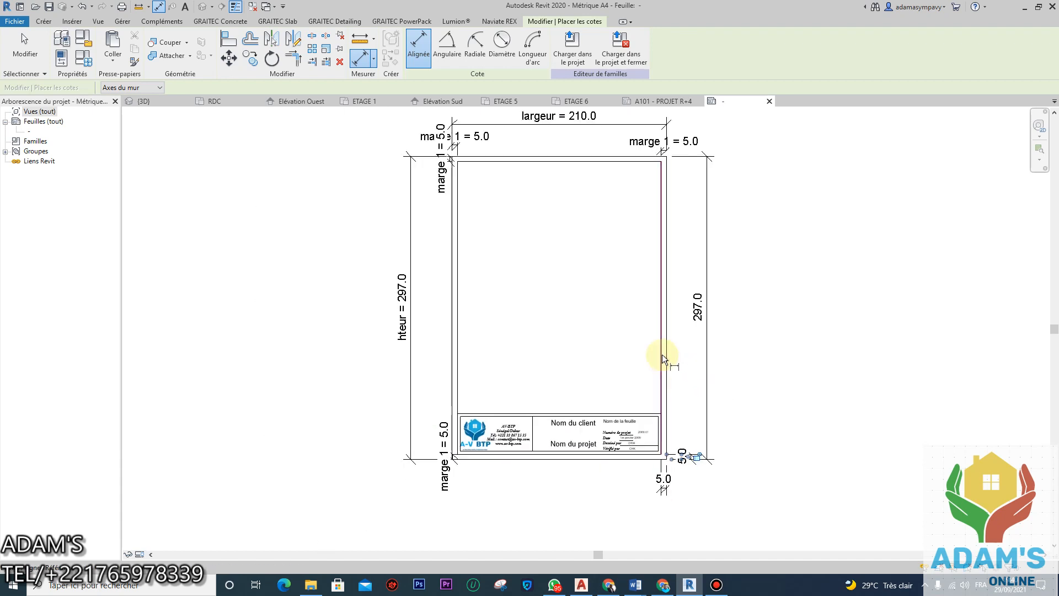
{"action": "scroll", "coordinate": [667, 196], "scroll_direction": "up", "scroll_amount": 3}
{"action": "scroll", "coordinate": [667, 193], "scroll_direction": "up", "scroll_amount": 2}
{"action": "left_click", "coordinate": [611, 225]}
{"action": "left_click", "coordinate": [615, 211]}
{"action": "left_click", "coordinate": [704, 309]}
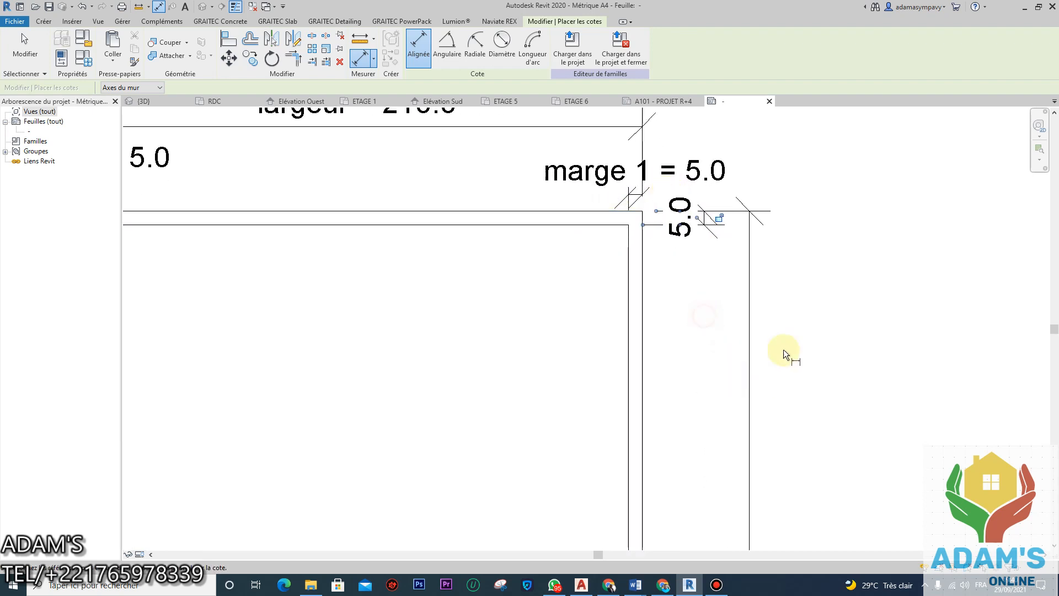
{"action": "scroll", "coordinate": [730, 379], "scroll_direction": "down", "scroll_amount": 2}
{"action": "scroll", "coordinate": [693, 249], "scroll_direction": "up", "scroll_amount": 2}
{"action": "scroll", "coordinate": [692, 250], "scroll_direction": "down", "scroll_amount": 3}
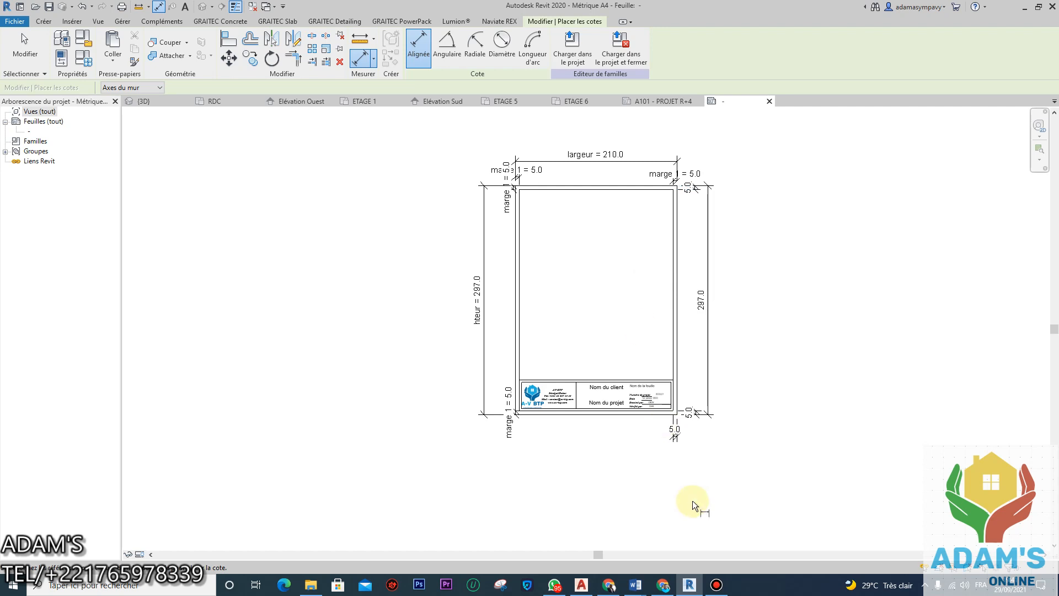
{"action": "key", "text": "Escape"}
{"action": "key", "text": "Escape"}
{"action": "scroll", "coordinate": [675, 434], "scroll_direction": "up", "scroll_amount": 2}
{"action": "left_click", "coordinate": [672, 435]}
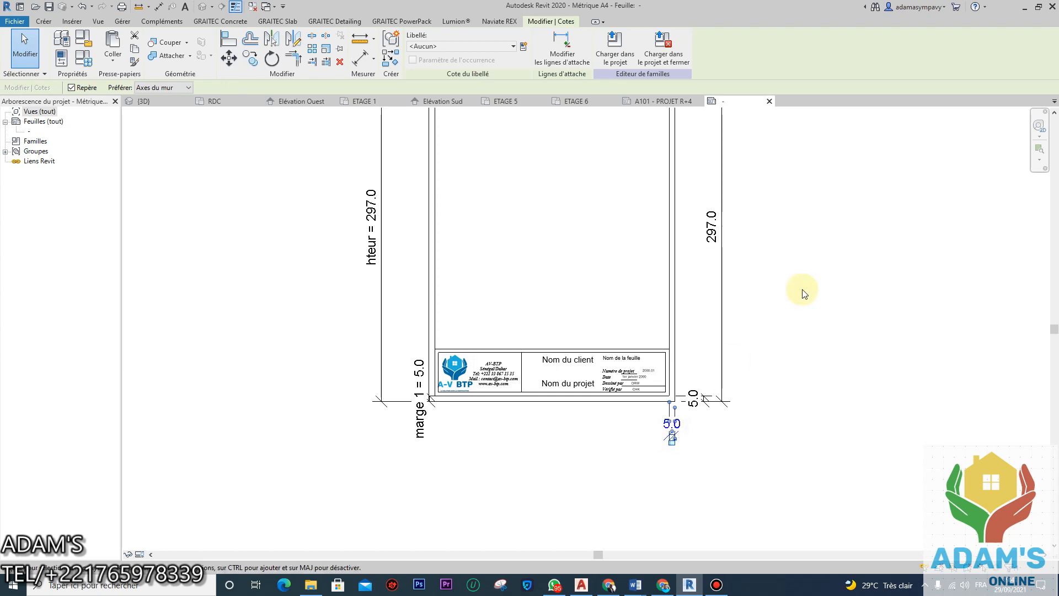
{"action": "left_click", "coordinate": [523, 47]}
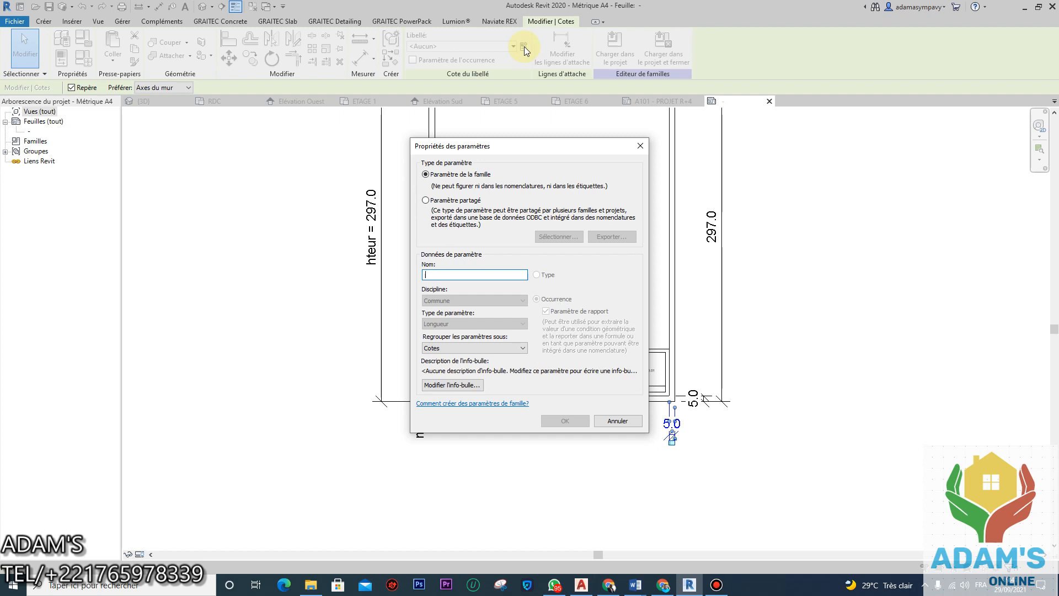
{"action": "left_click", "coordinate": [638, 143]}
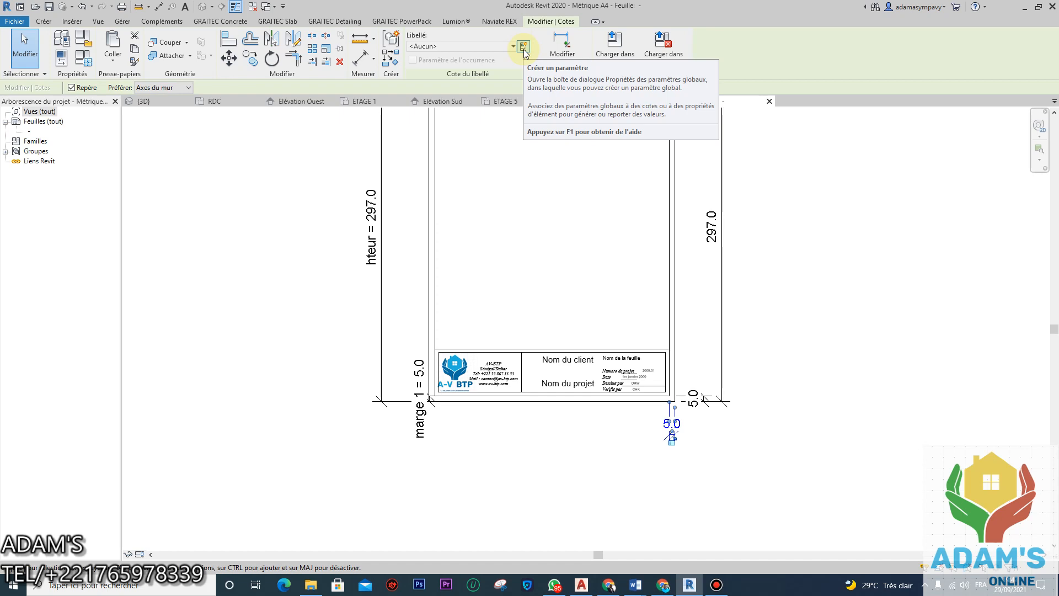
{"action": "left_click", "coordinate": [648, 220]}
{"action": "scroll", "coordinate": [648, 219], "scroll_direction": "down", "scroll_amount": 3}
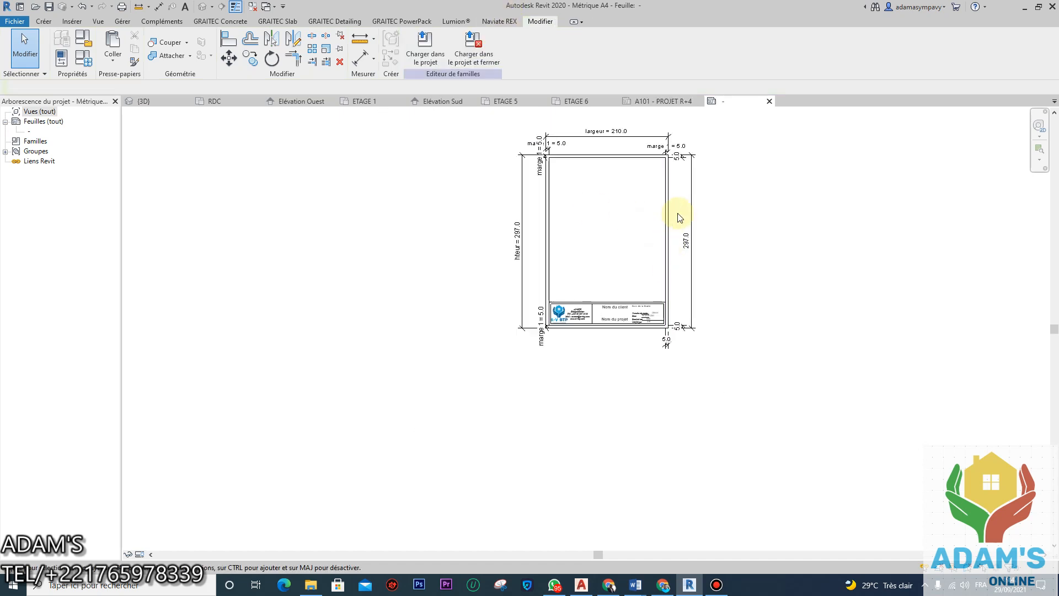
{"action": "left_click", "coordinate": [634, 179]}
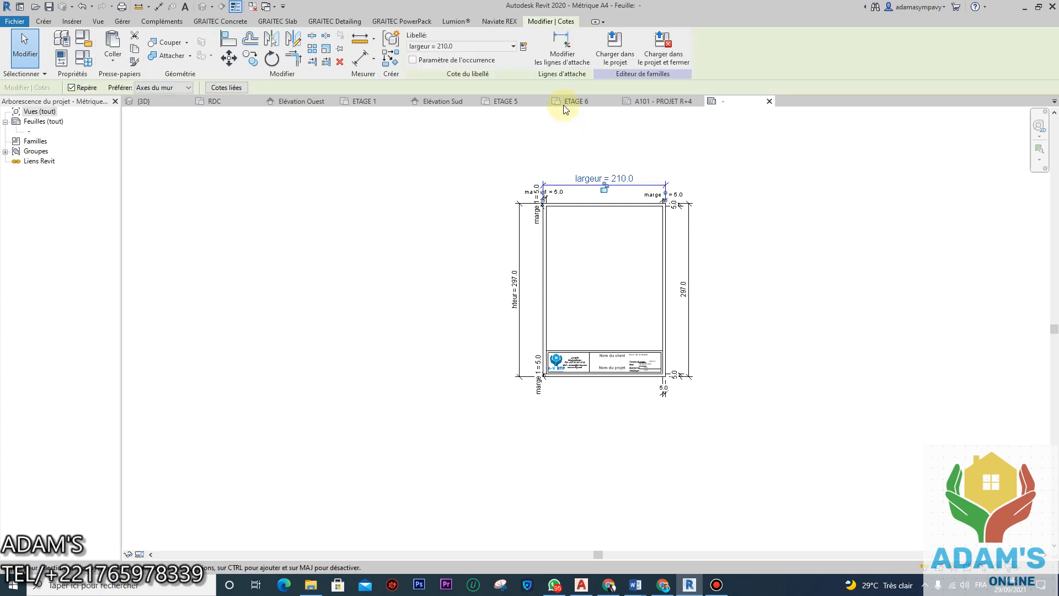
{"action": "left_click", "coordinate": [522, 47]}
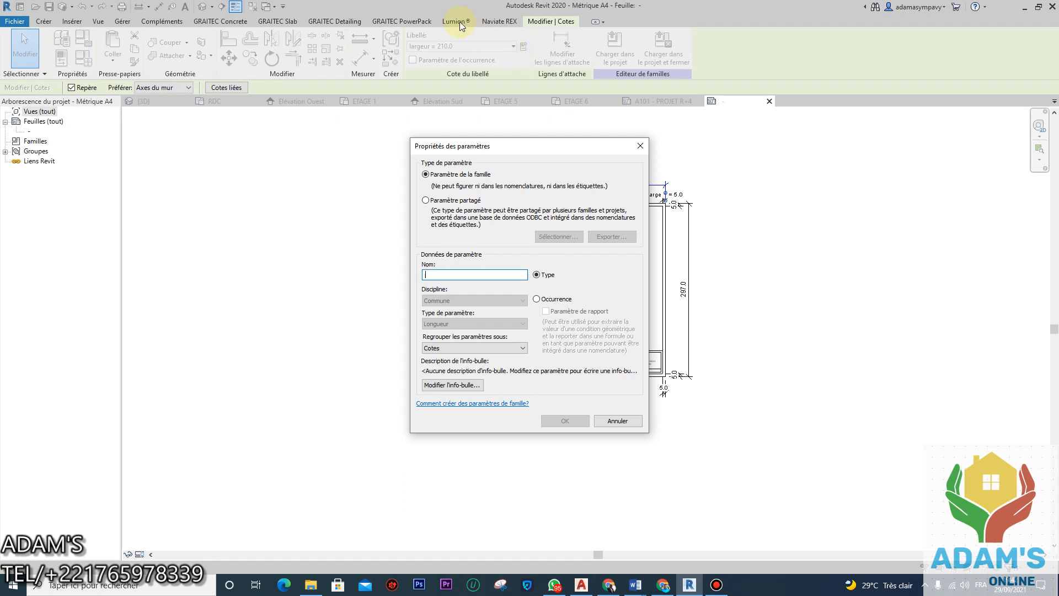
{"action": "left_click", "coordinate": [640, 146]}
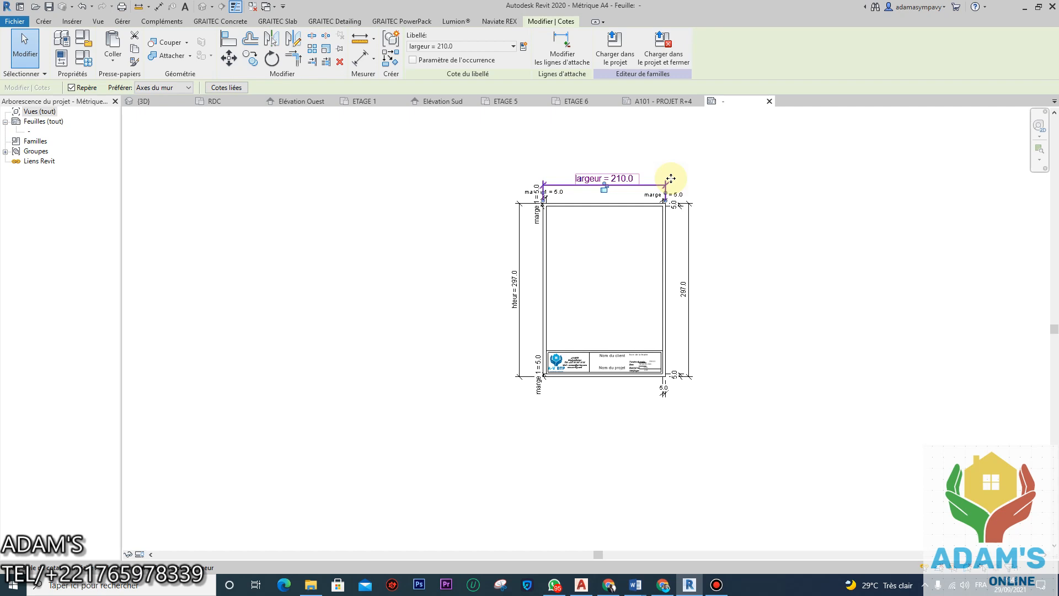
{"action": "scroll", "coordinate": [674, 368], "scroll_direction": "up", "scroll_amount": 5}
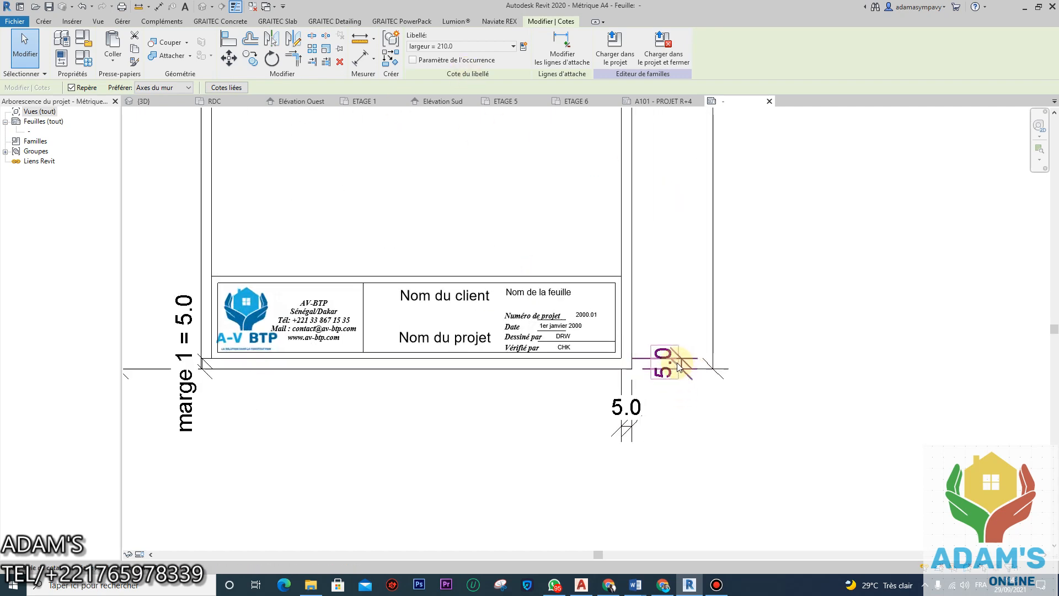
{"action": "scroll", "coordinate": [678, 367], "scroll_direction": "up", "scroll_amount": 2}
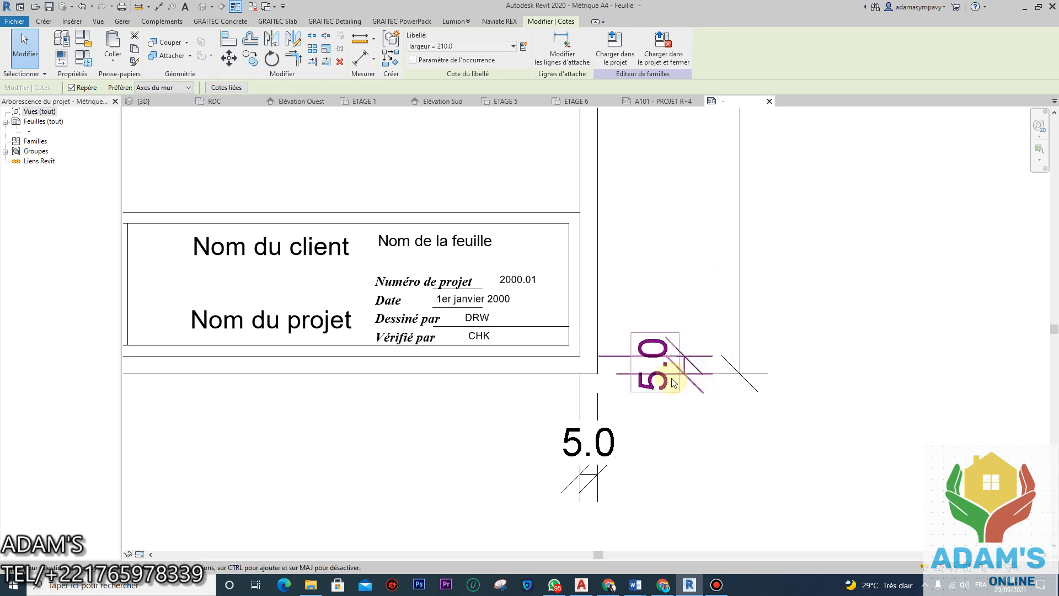
{"action": "left_click", "coordinate": [678, 368]}
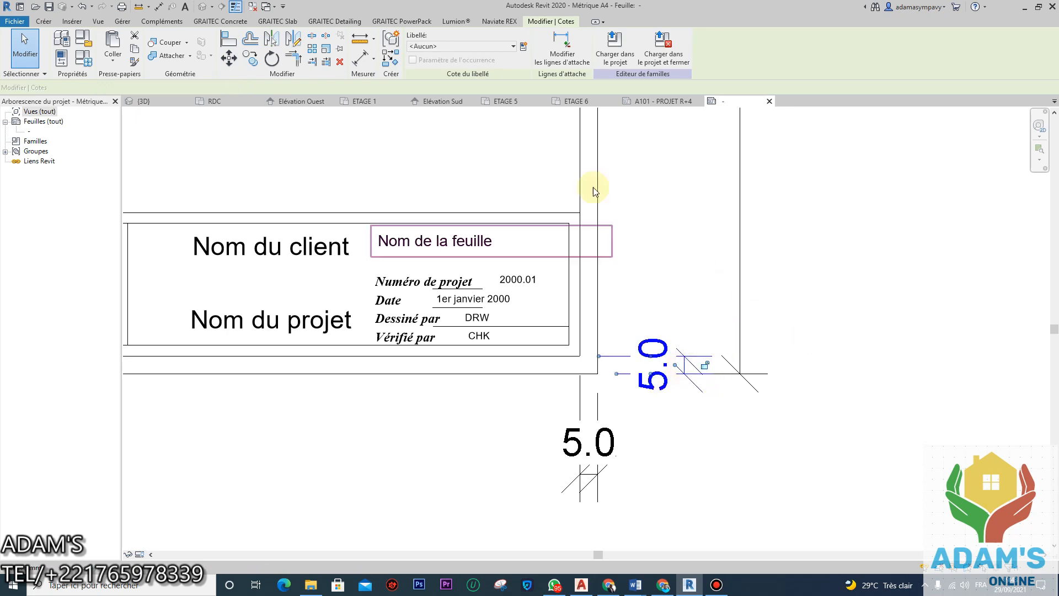
{"action": "left_click", "coordinate": [507, 46]}
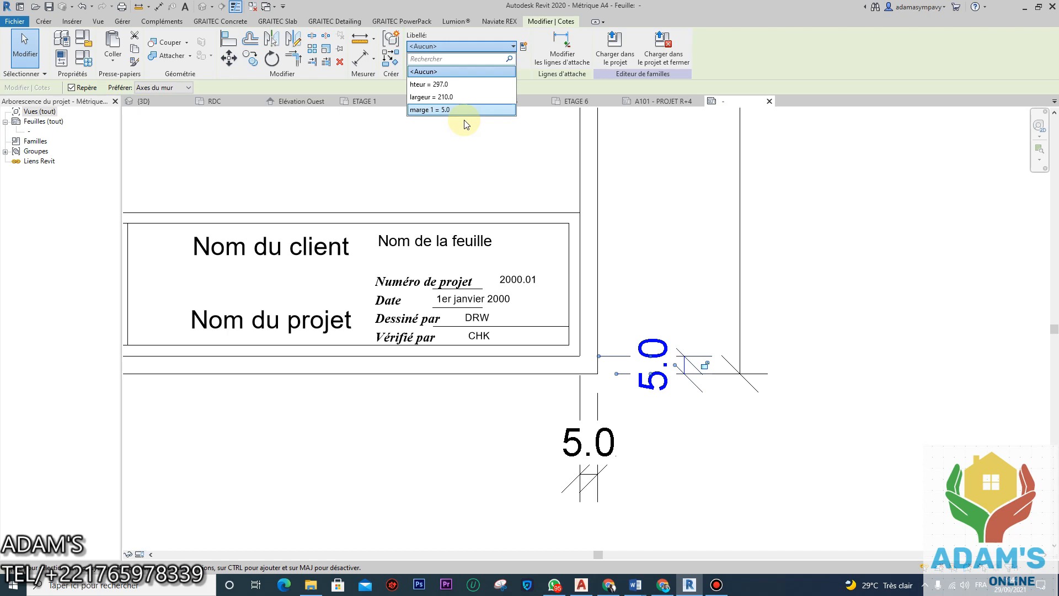
{"action": "left_click", "coordinate": [464, 121]}
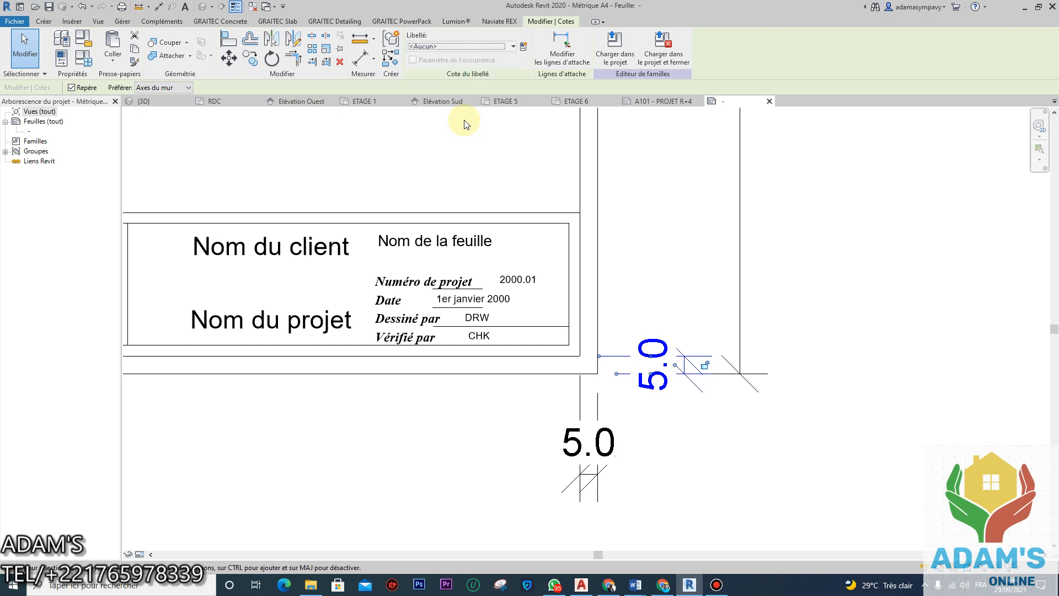
{"action": "scroll", "coordinate": [653, 361], "scroll_direction": "down", "scroll_amount": 6}
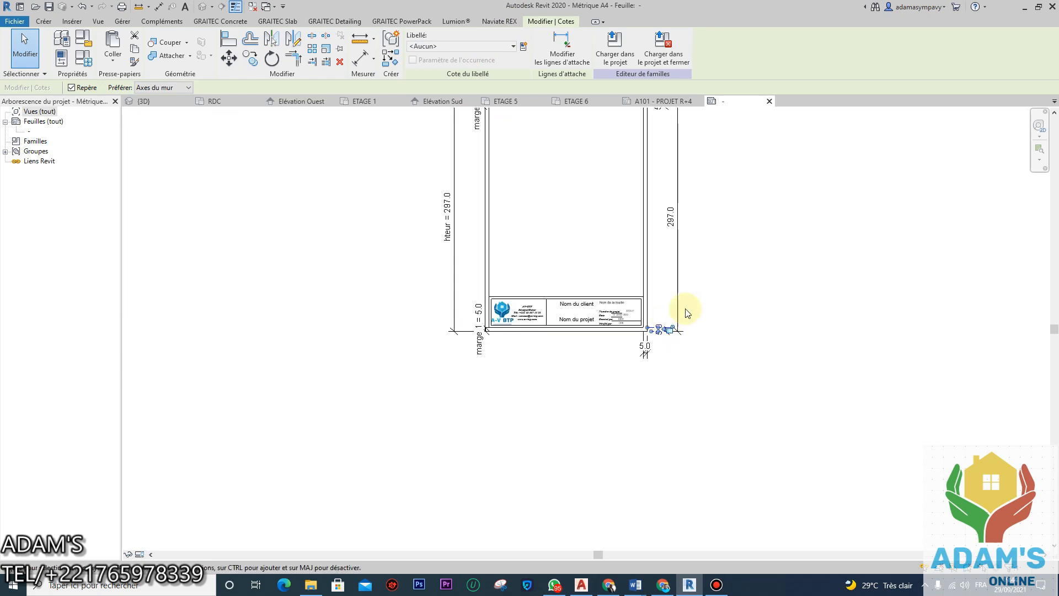
{"action": "left_click", "coordinate": [743, 291]}
{"action": "scroll", "coordinate": [695, 271], "scroll_direction": "down", "scroll_amount": 1}
{"action": "middle_click_drag", "start_coordinate": [683, 259], "coordinate": [676, 373]}
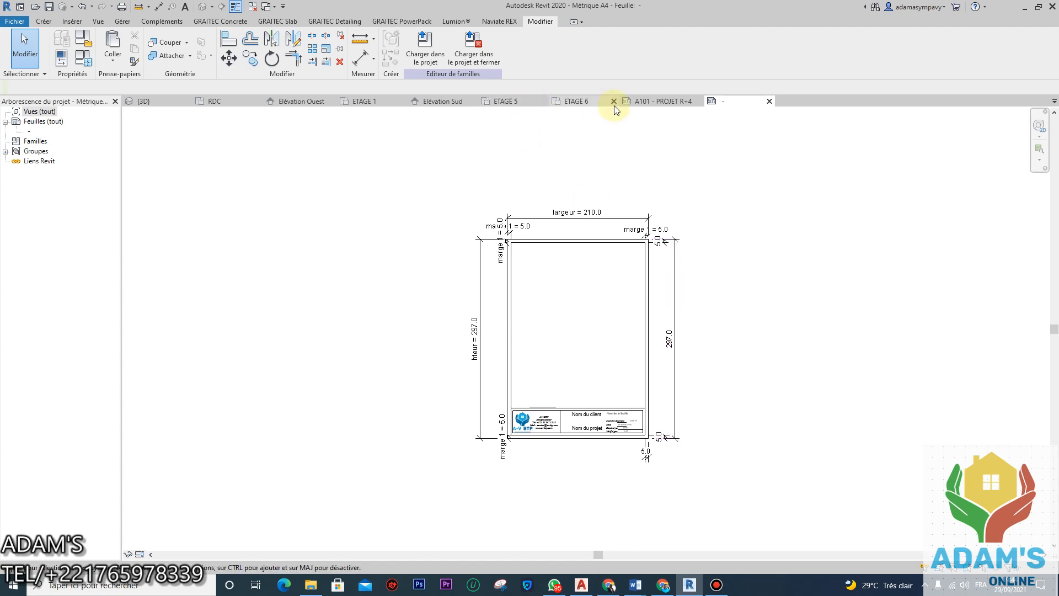
Step: Switch to the A101 - PROJET R+4 sheet and zoom out to see it whole
{"action": "left_click", "coordinate": [658, 101]}
{"action": "scroll", "coordinate": [543, 292], "scroll_direction": "down", "scroll_amount": 3}
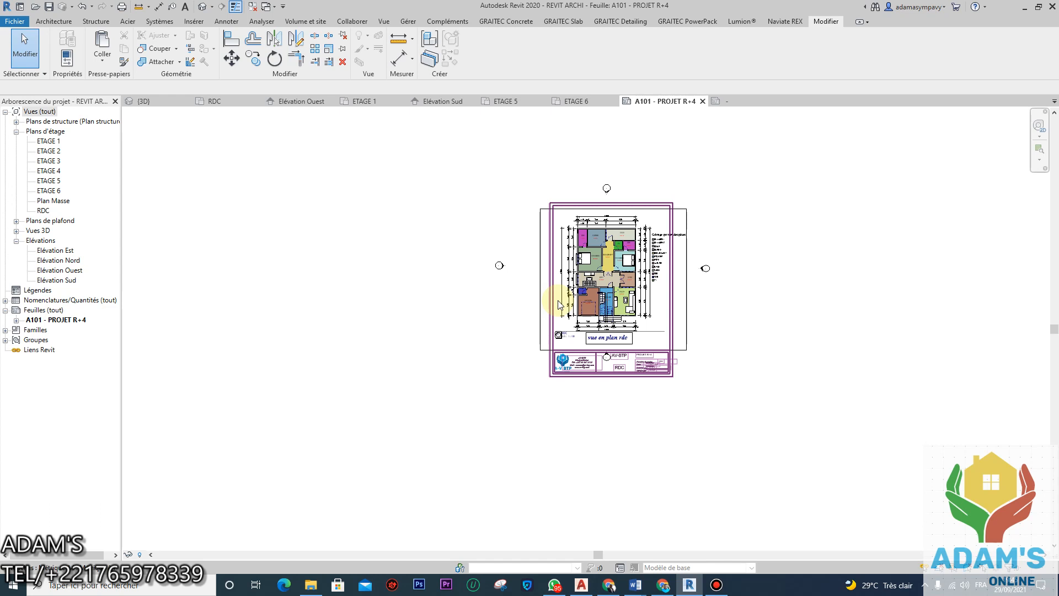
Step: Give the Métrique A4 type hauteur 0.2970, largeur 0.2100 and marge 1 0.0050, and apply
{"action": "scroll", "coordinate": [589, 204], "scroll_direction": "up", "scroll_amount": 3}
{"action": "left_click", "coordinate": [589, 204]}
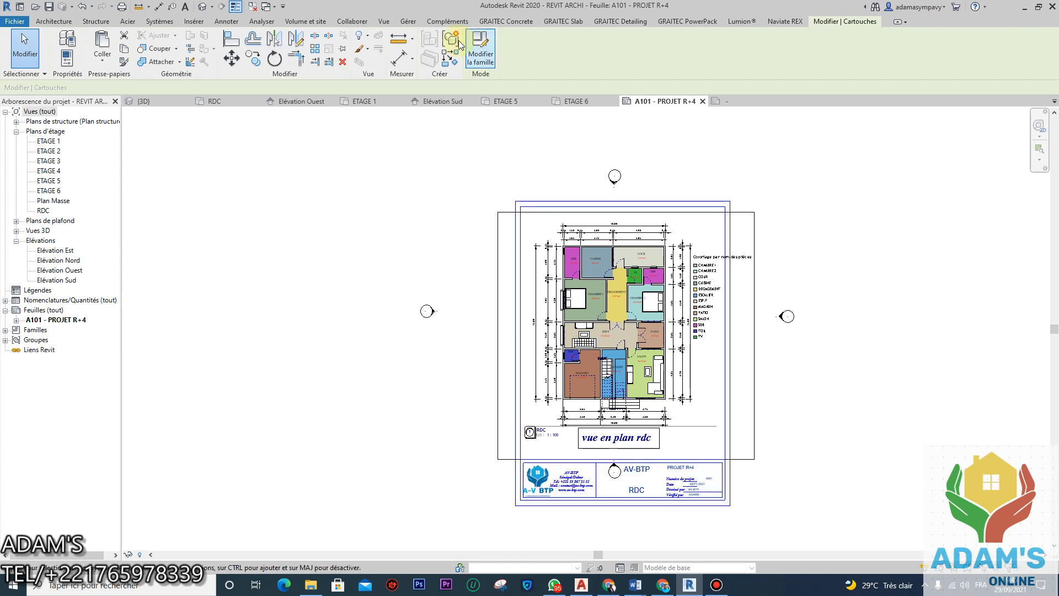
{"action": "left_click", "coordinate": [67, 38]}
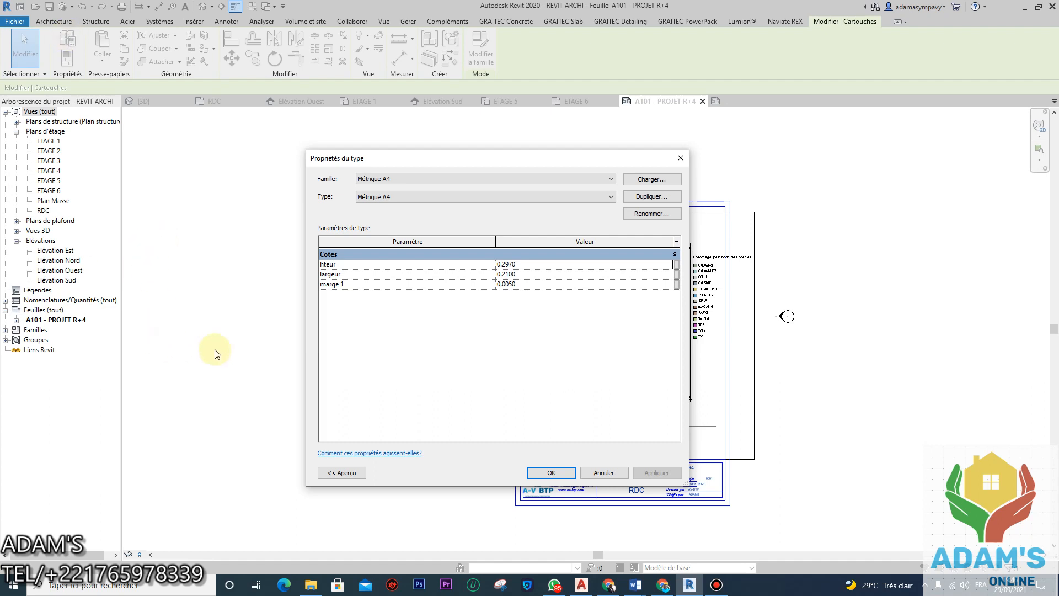
{"action": "left_click", "coordinate": [716, 584]}
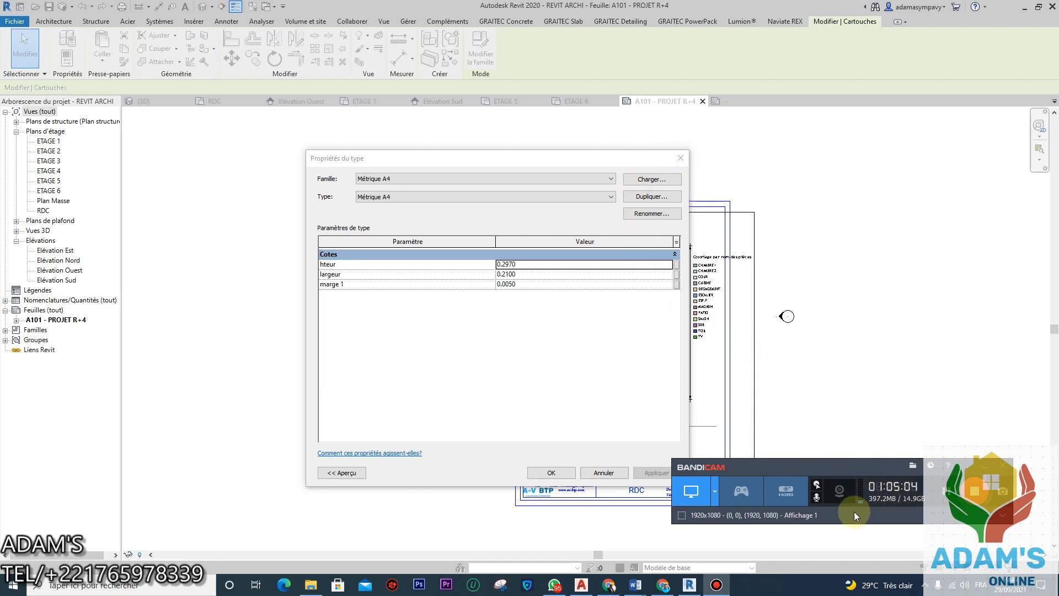
{"action": "left_click", "coordinate": [551, 473]}
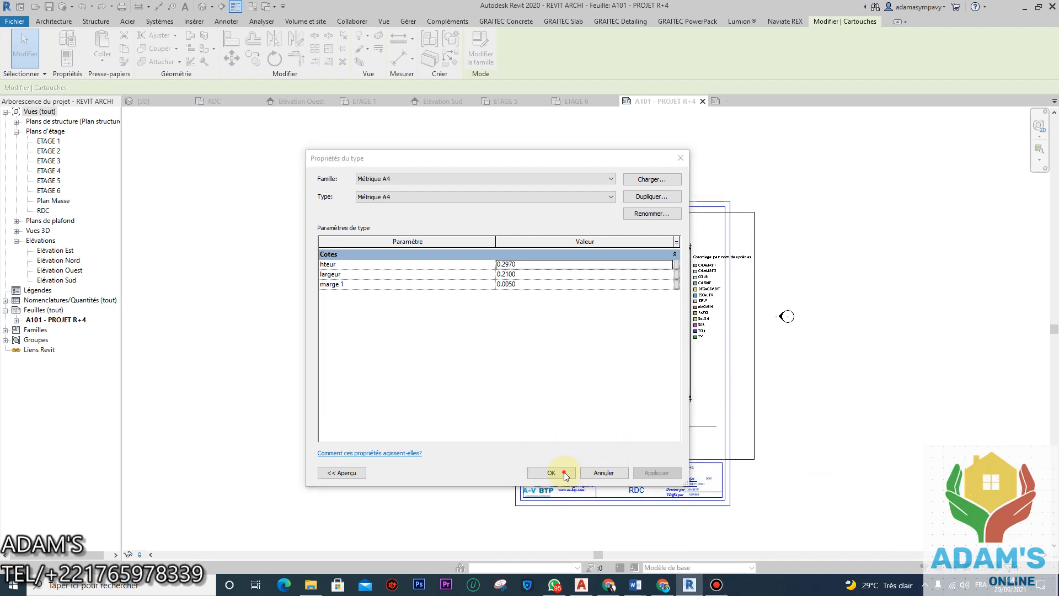
{"action": "left_click", "coordinate": [612, 472]}
{"action": "left_click", "coordinate": [680, 158]}
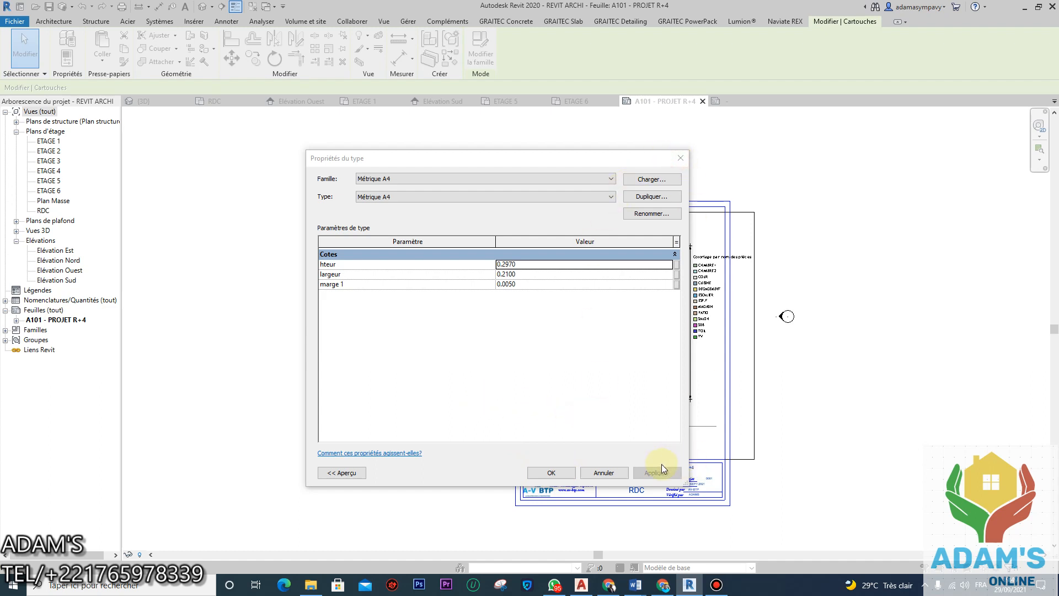
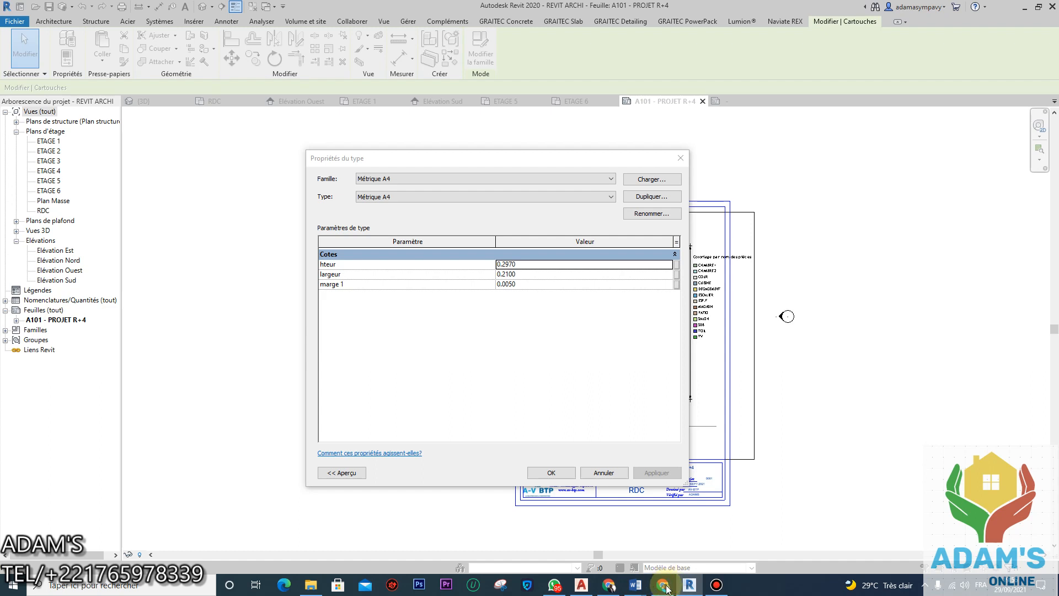
Step: Bring up Task Manager to check the running applications, then close it
{"action": "key", "text": "ctrl+shift+Escape"}
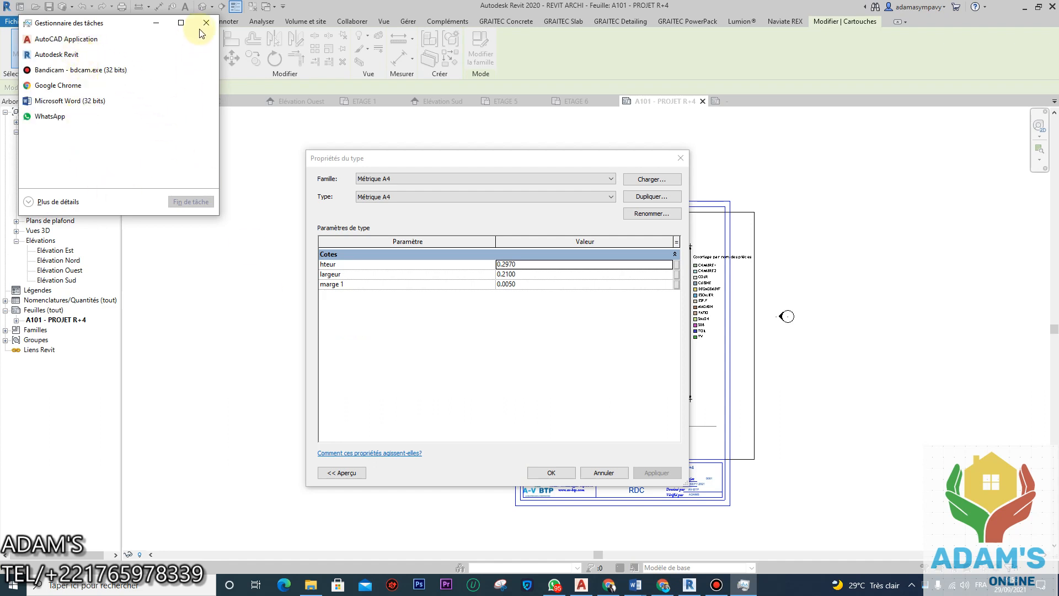
{"action": "left_click", "coordinate": [717, 587]}
{"action": "left_click", "coordinate": [207, 26]}
{"action": "left_click", "coordinate": [746, 589]}
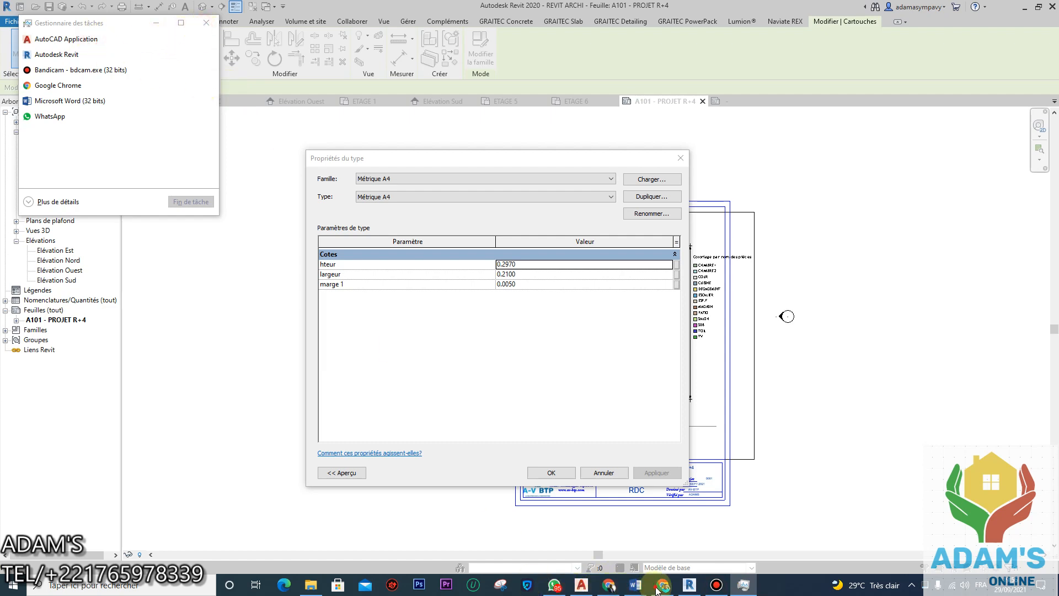
{"action": "left_click", "coordinate": [93, 40]}
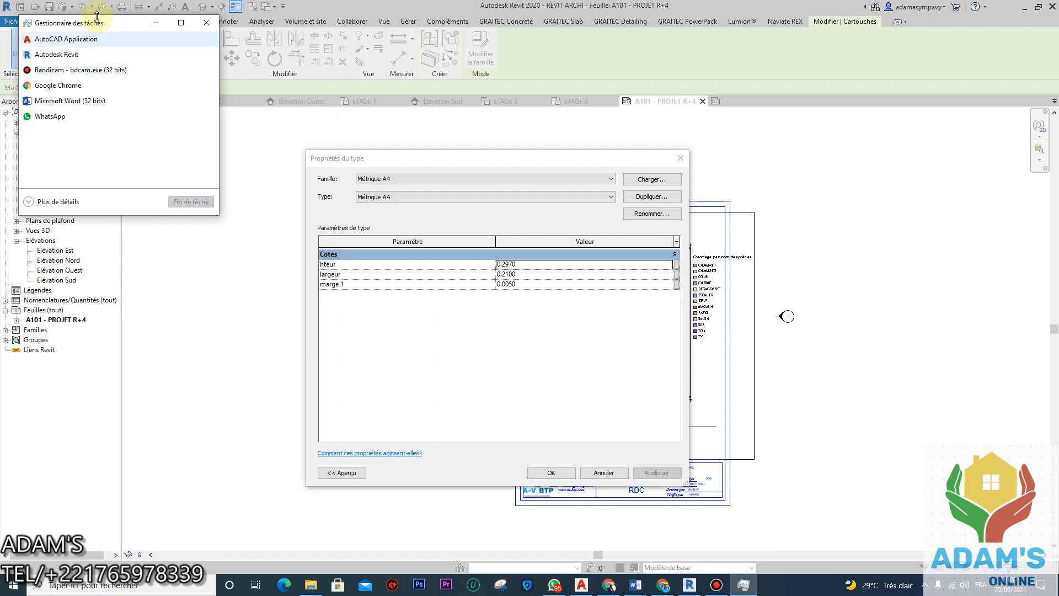
{"action": "left_click", "coordinate": [203, 26]}
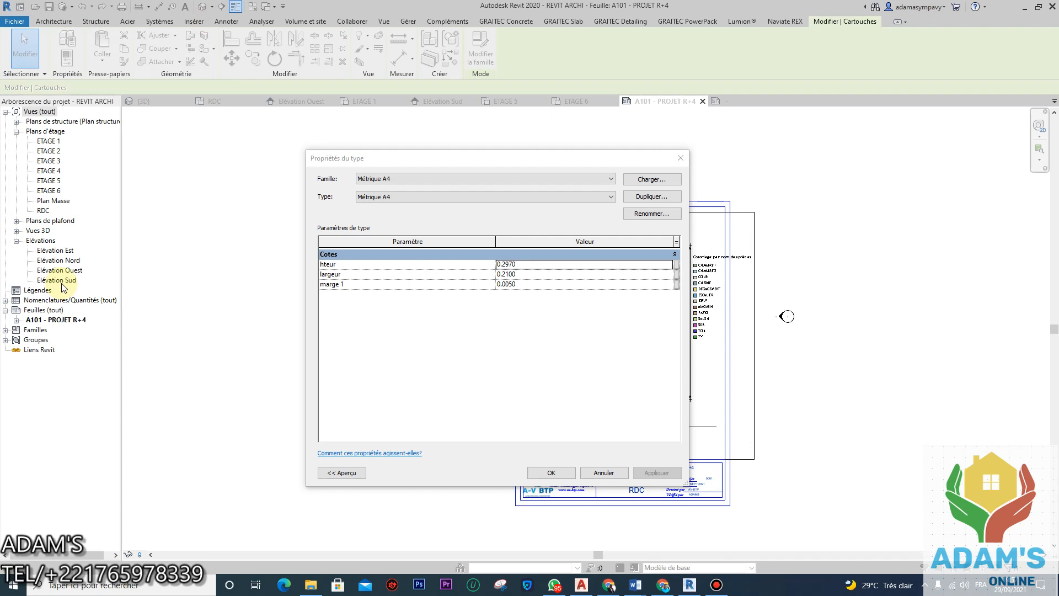
Step: Reopen and close Task Manager, accept the A4 title block's type properties, and show the recorder
{"action": "key", "text": "ctrl+shift+Escape"}
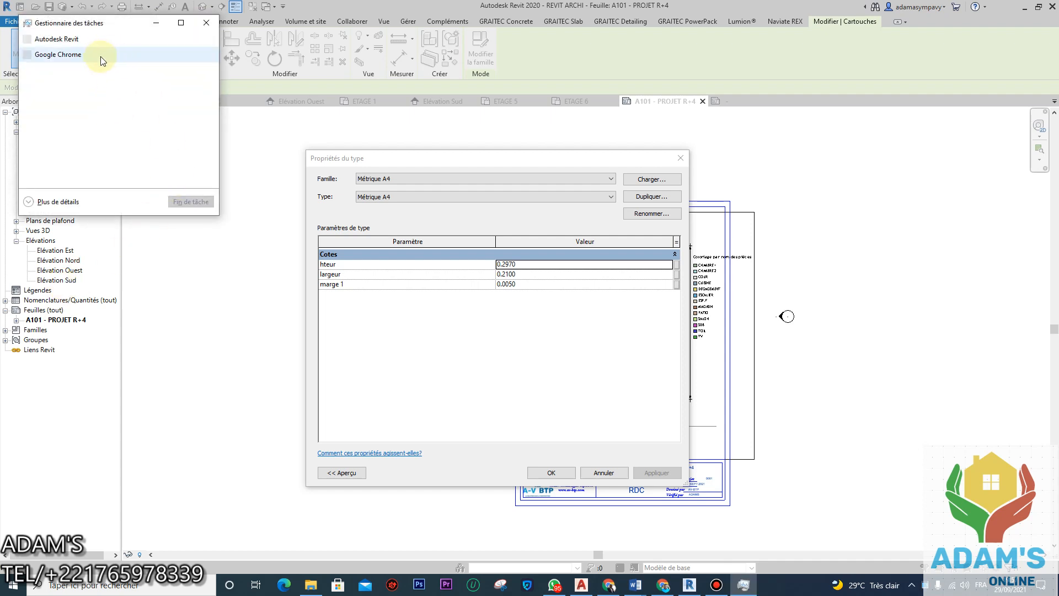
{"action": "left_click_drag", "start_coordinate": [116, 22], "coordinate": [186, 116]}
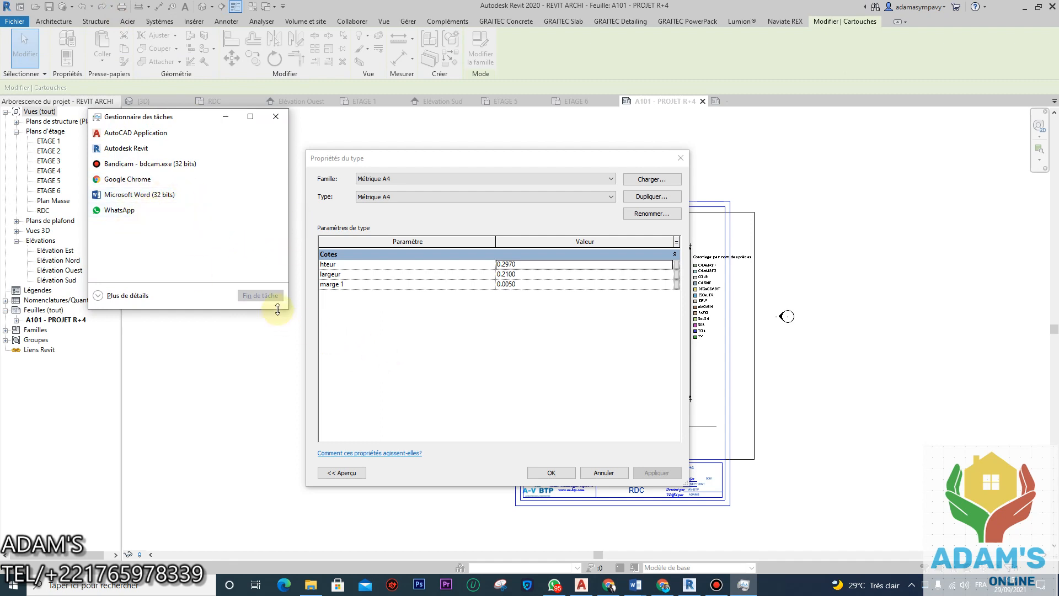
{"action": "left_click", "coordinate": [276, 116]}
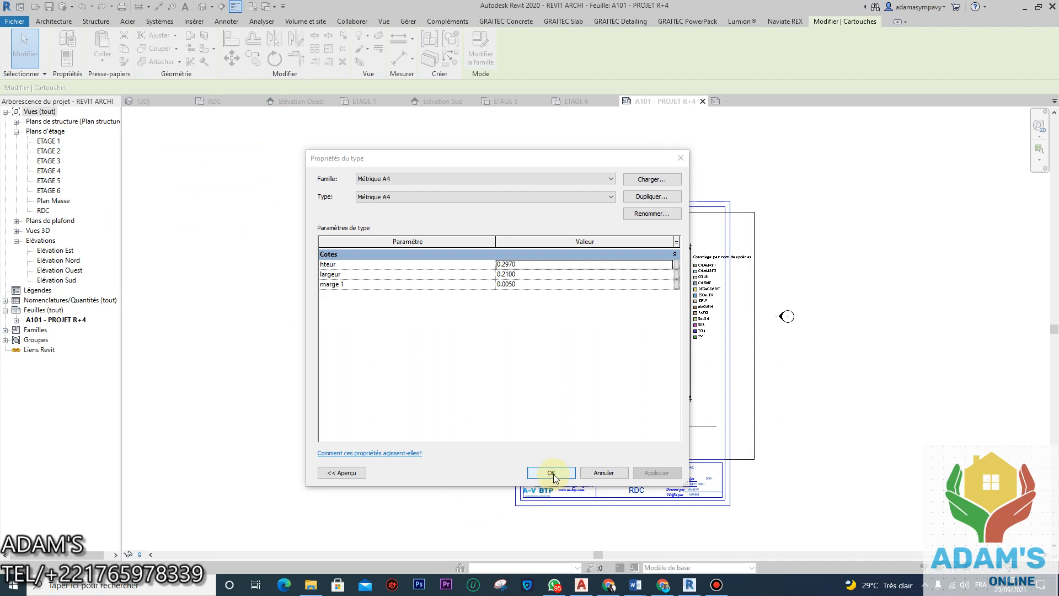
{"action": "left_click", "coordinate": [551, 473]}
{"action": "left_click", "coordinate": [717, 583]}
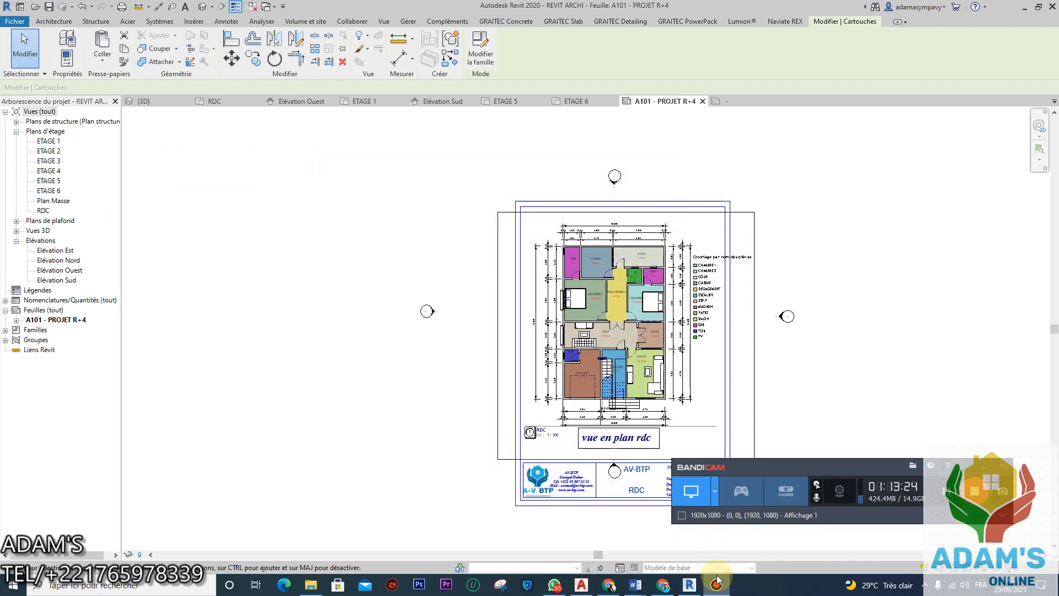